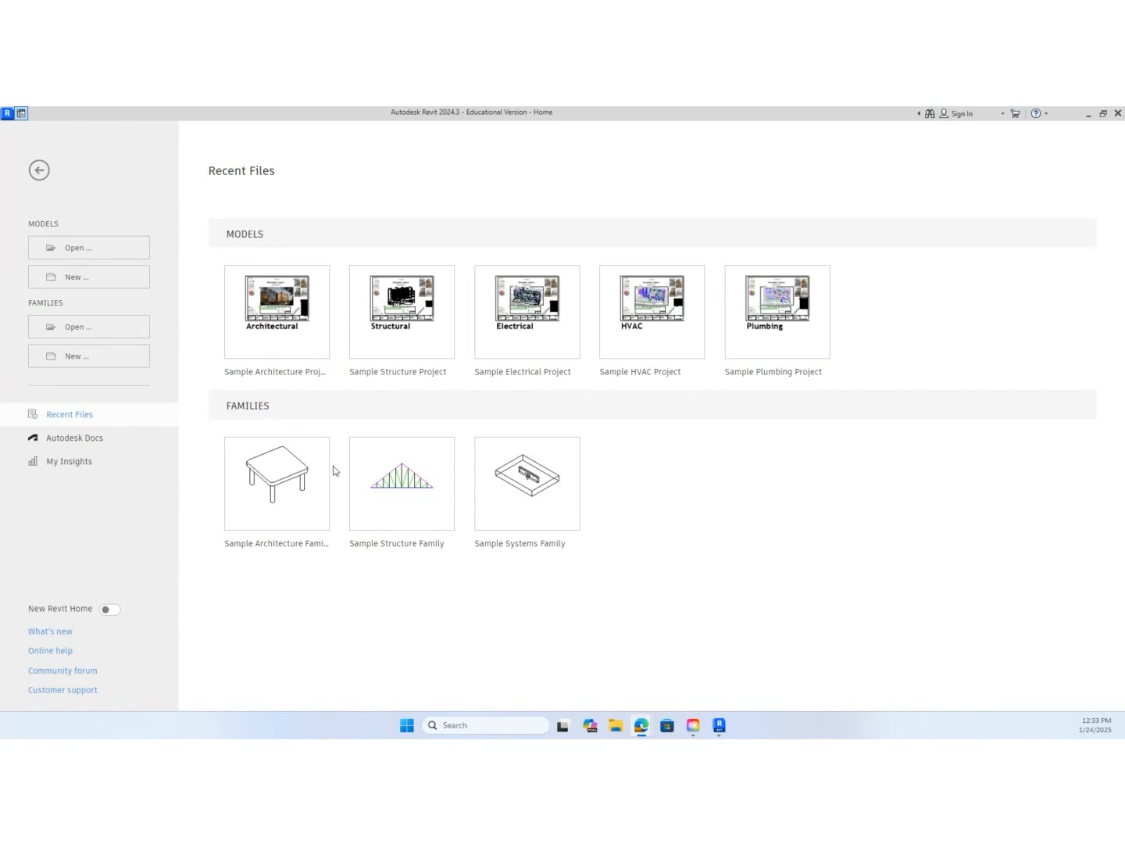
Create a new project from the Metric Multi-discipline template
click(90, 277)
click(581, 393)
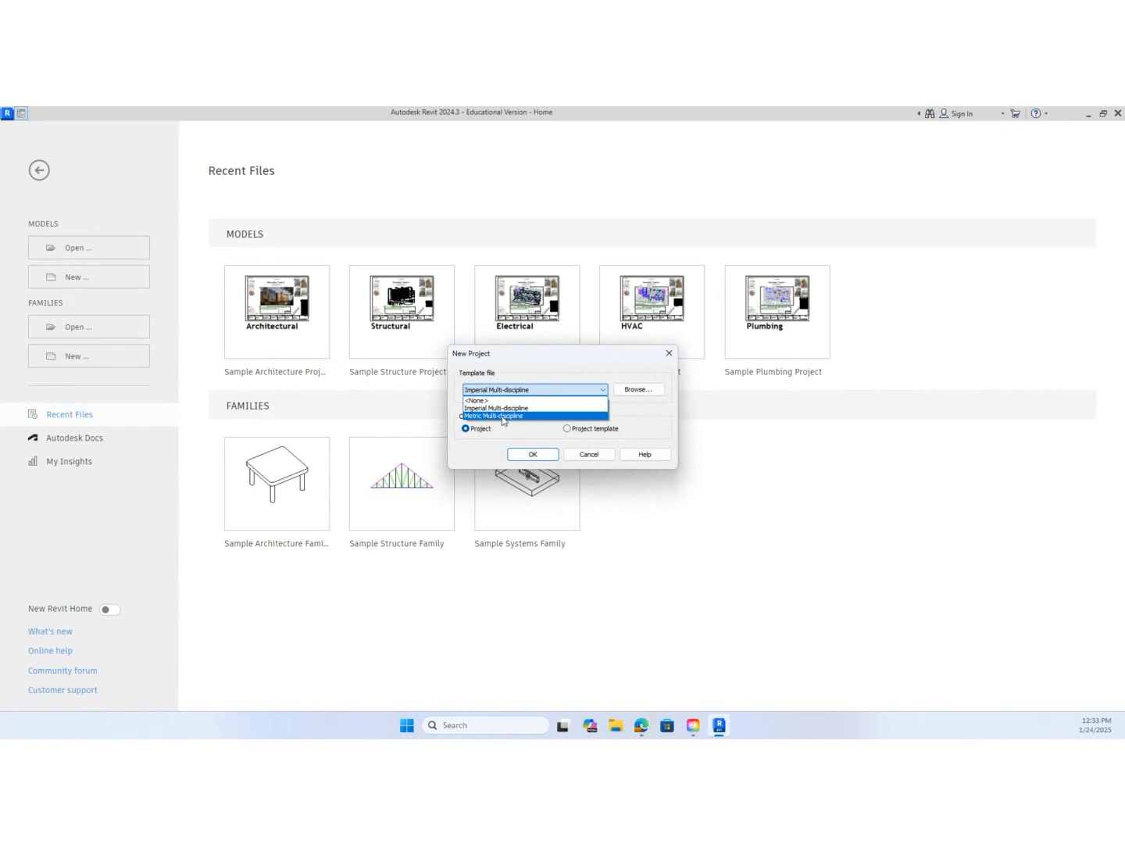
click(524, 416)
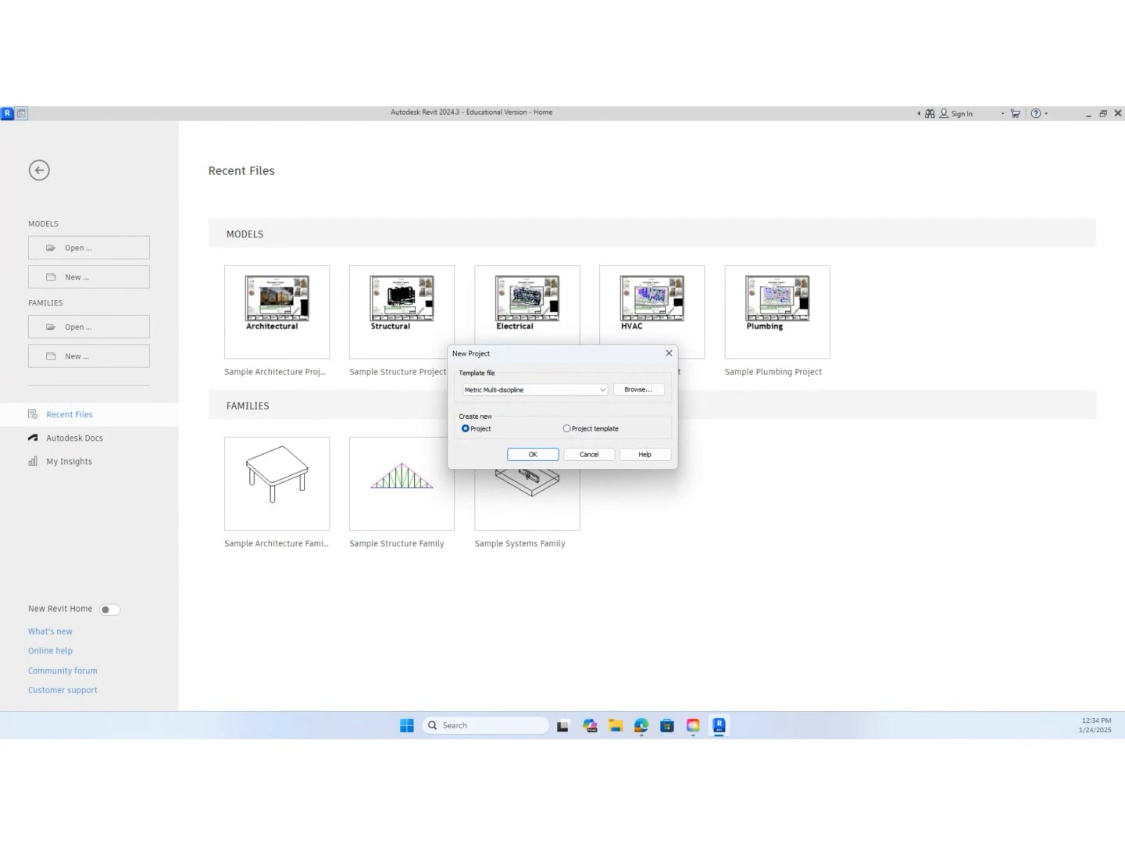
click(533, 455)
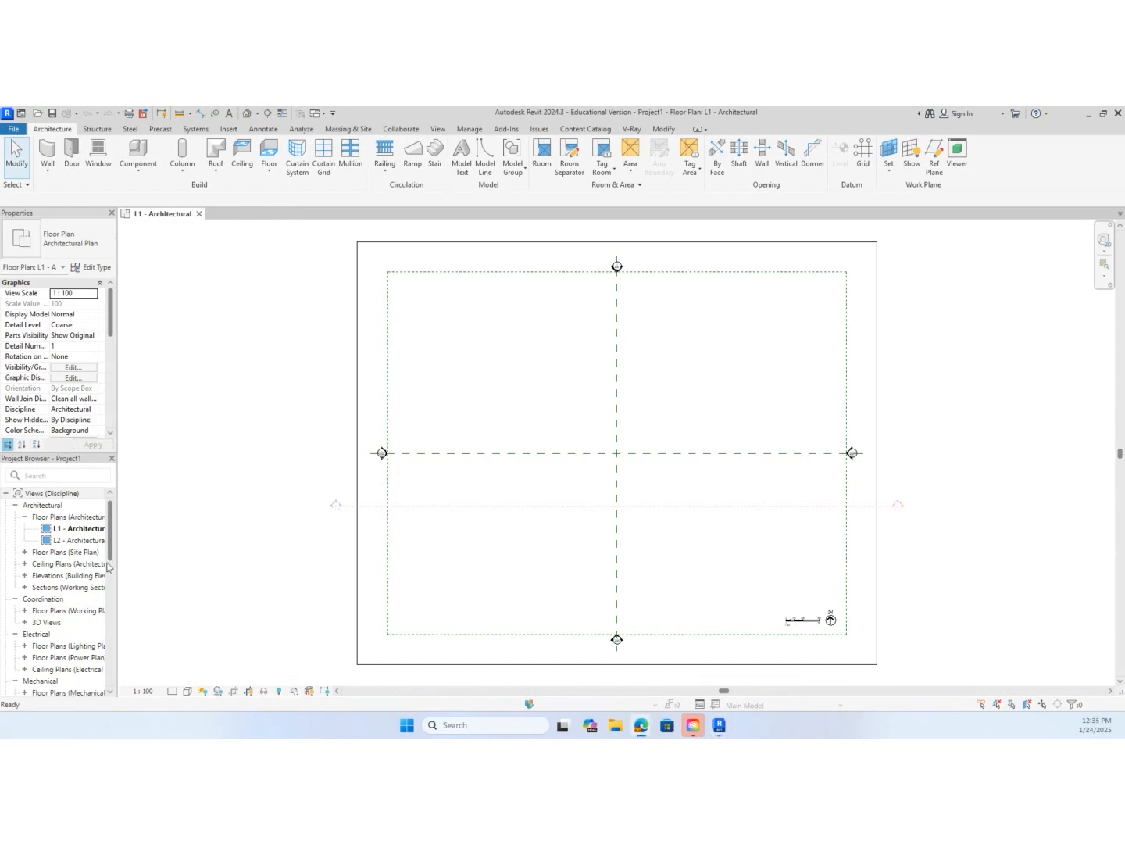
Open the Site floor plan view
click(24, 556)
click(25, 553)
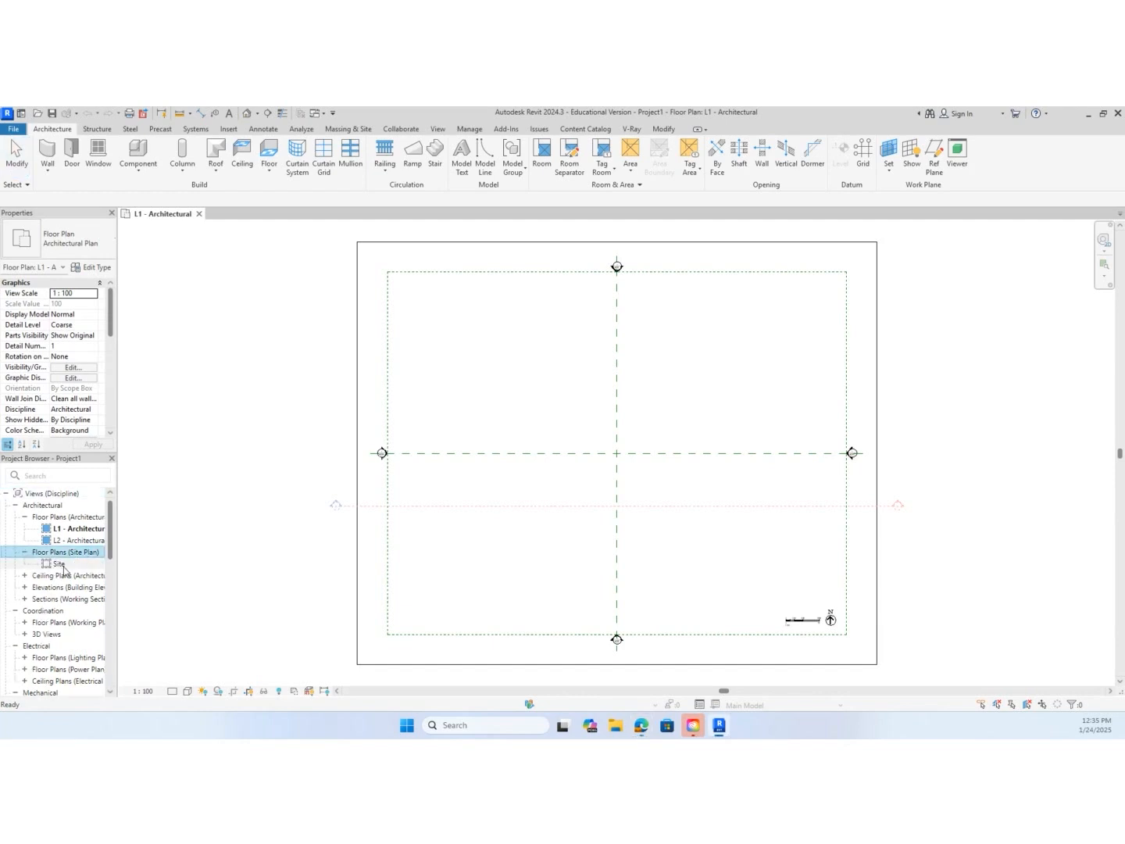
double_click(61, 564)
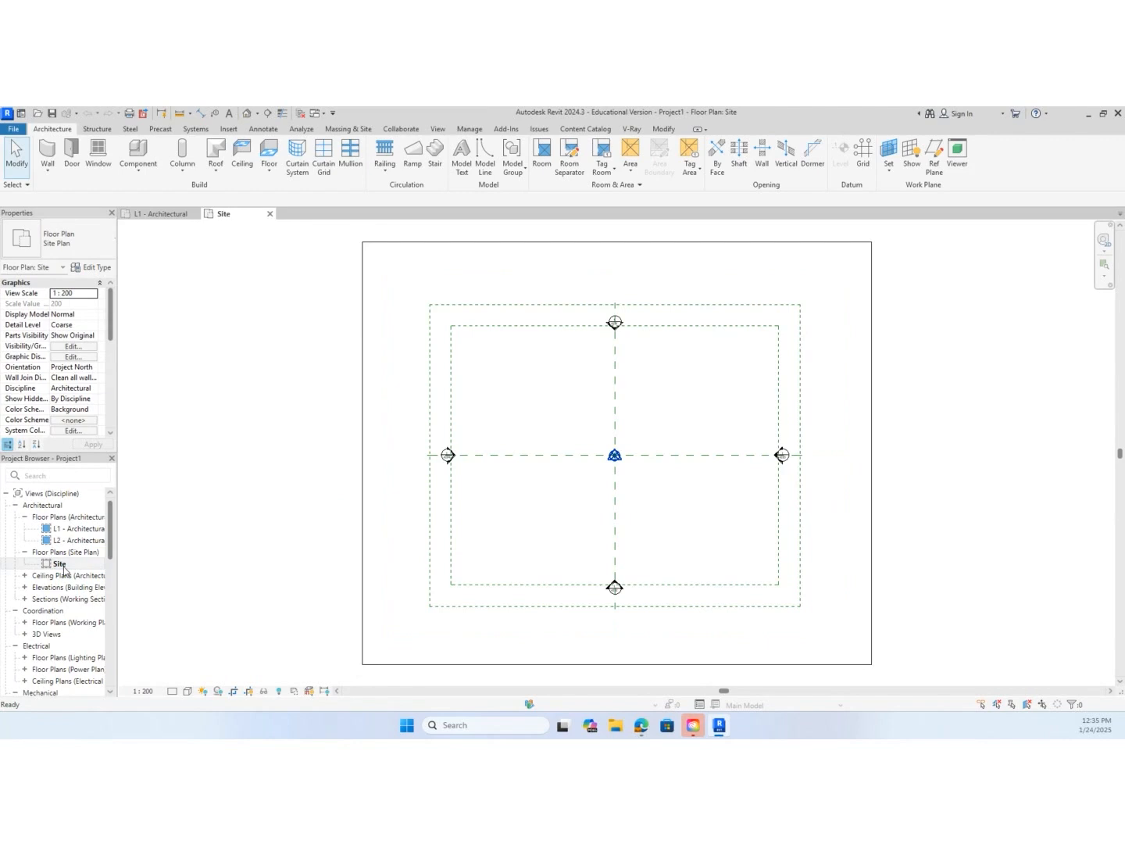
Start a property line created by entering distances and bearings, and set the first line's distance to 18567
click(469, 129)
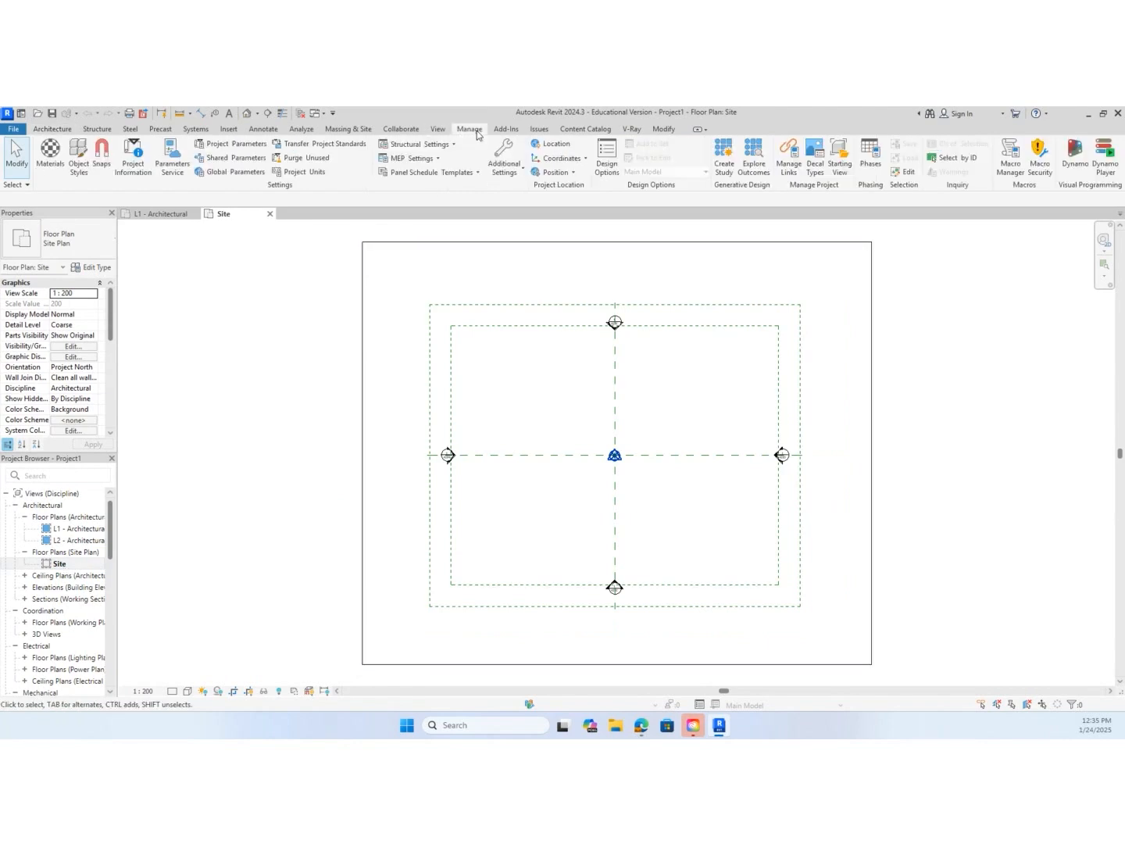
click(364, 130)
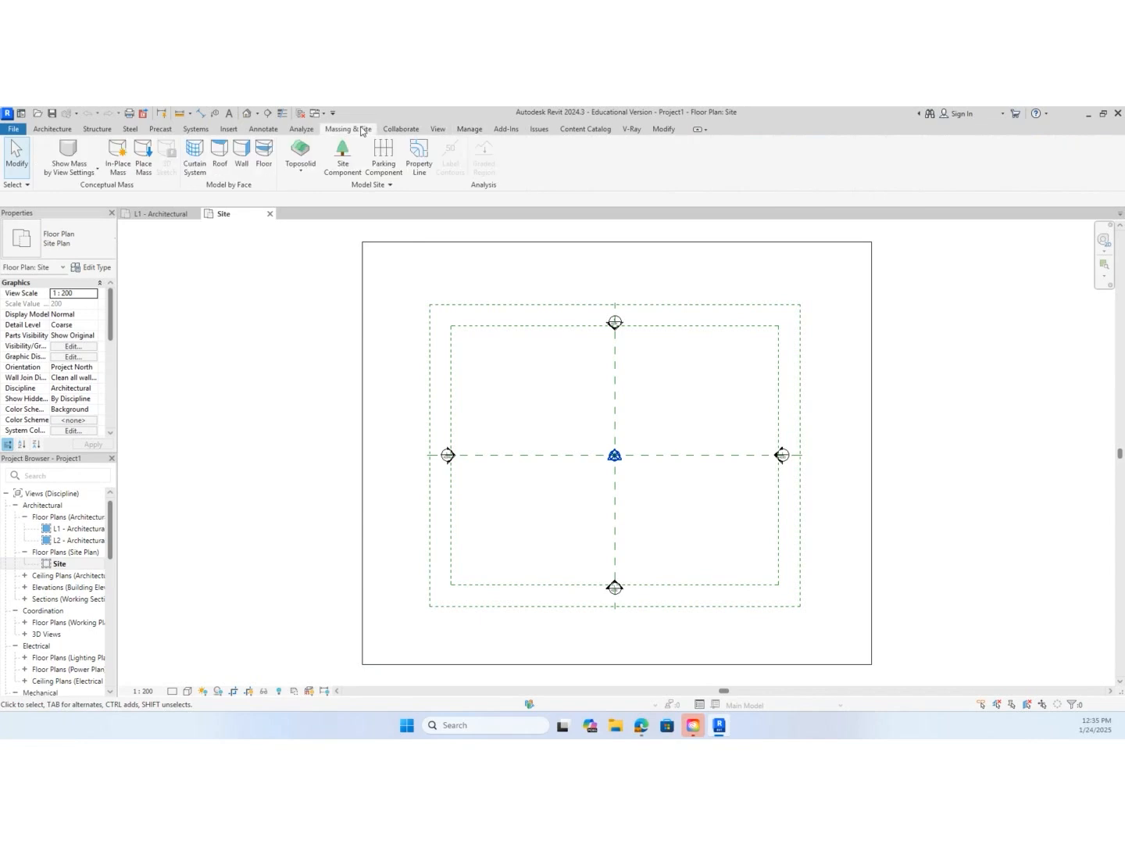
click(422, 152)
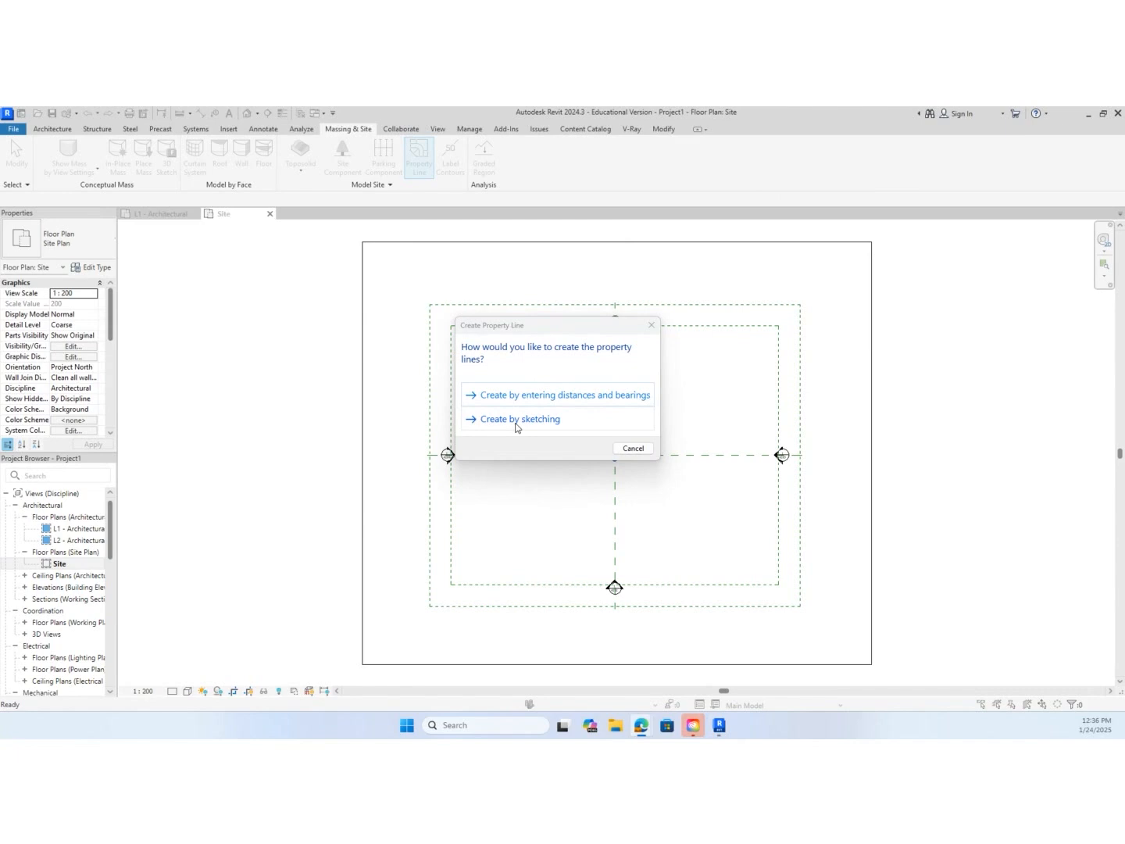
click(632, 398)
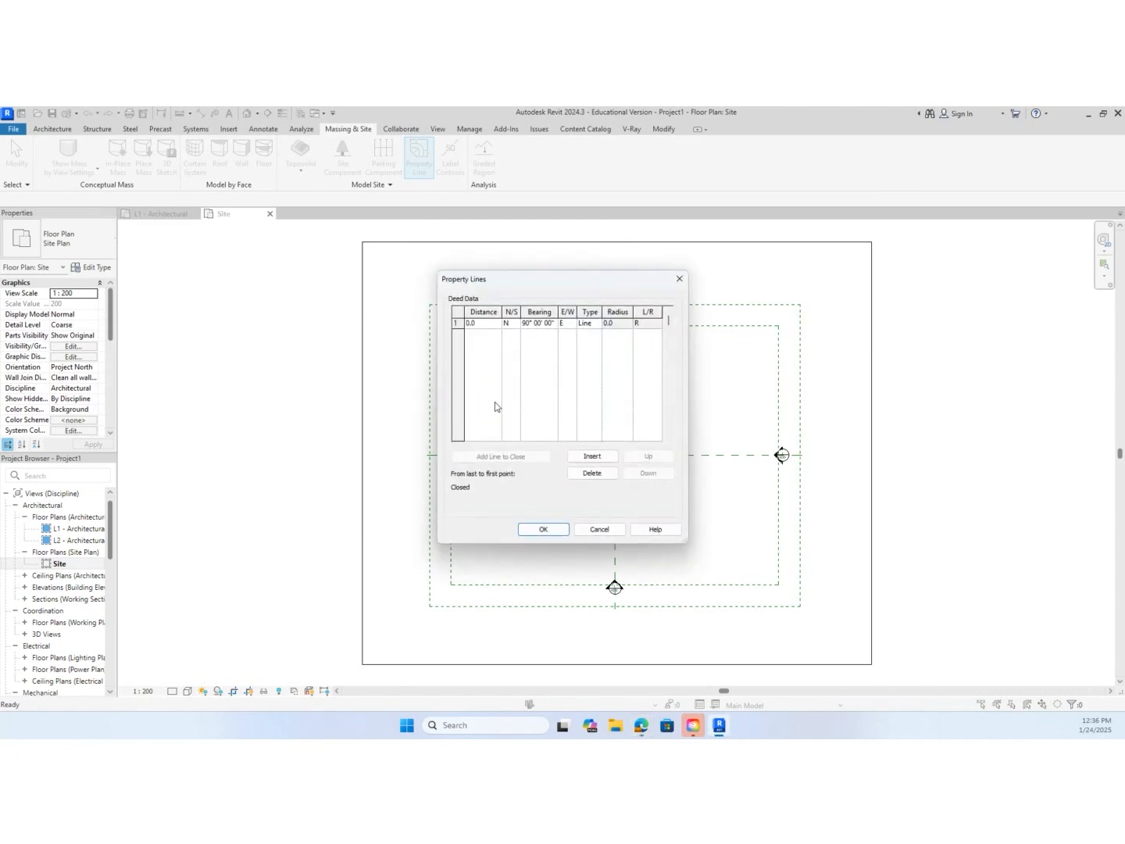
key(alt+Tab)
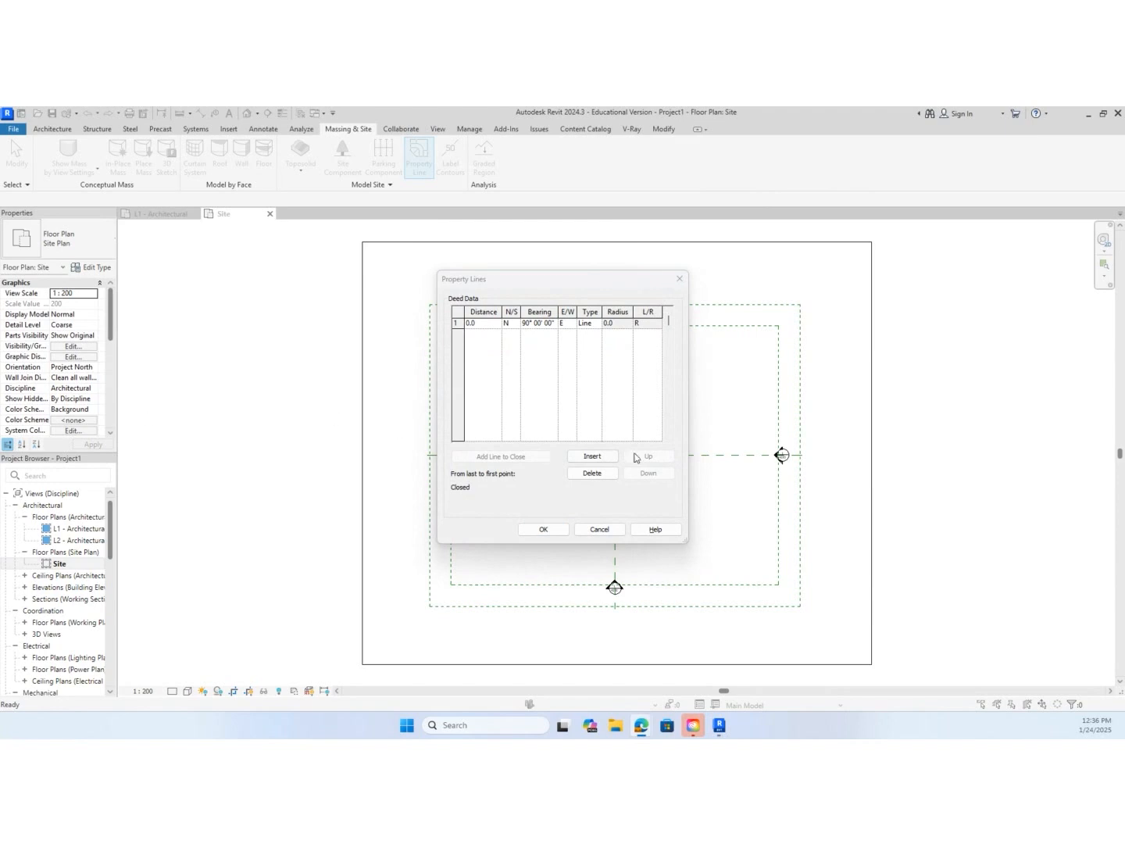
click(483, 323)
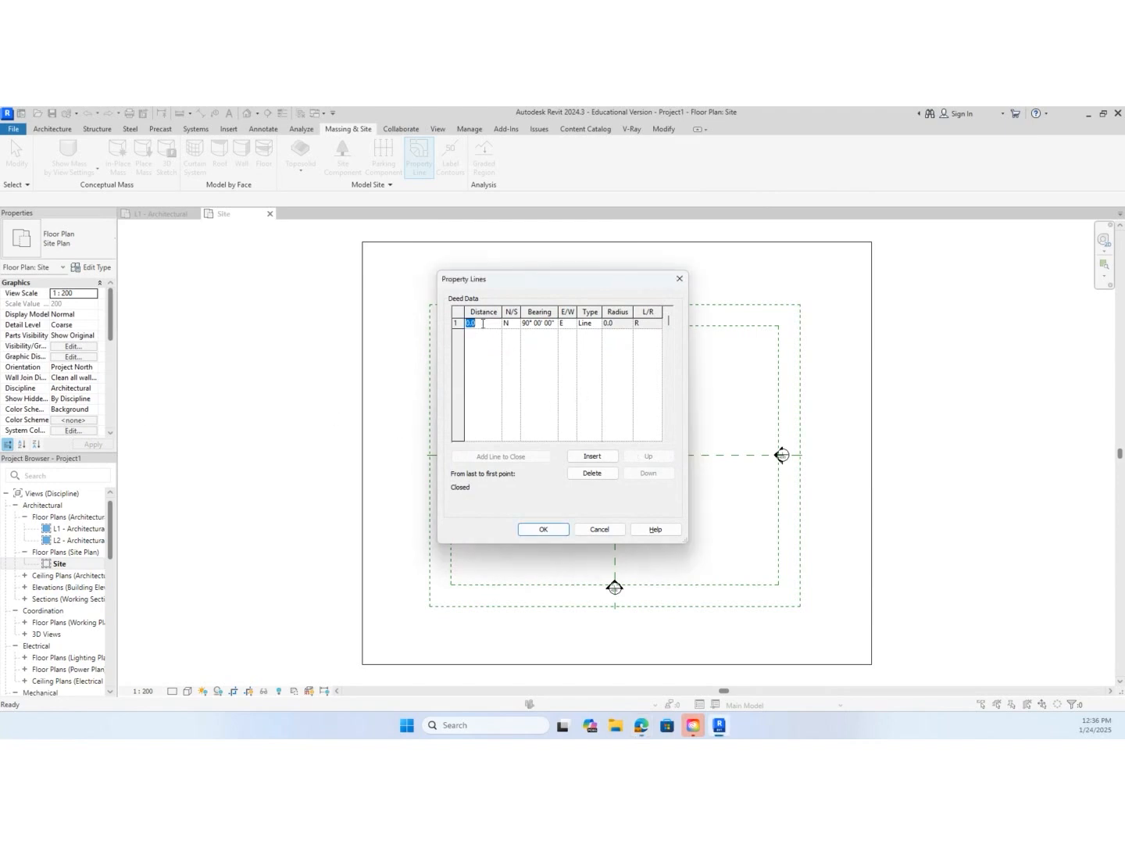
text(18567)
Set the first line's bearing to S 5° 19' 39" E
click(508, 324)
click(515, 324)
click(509, 345)
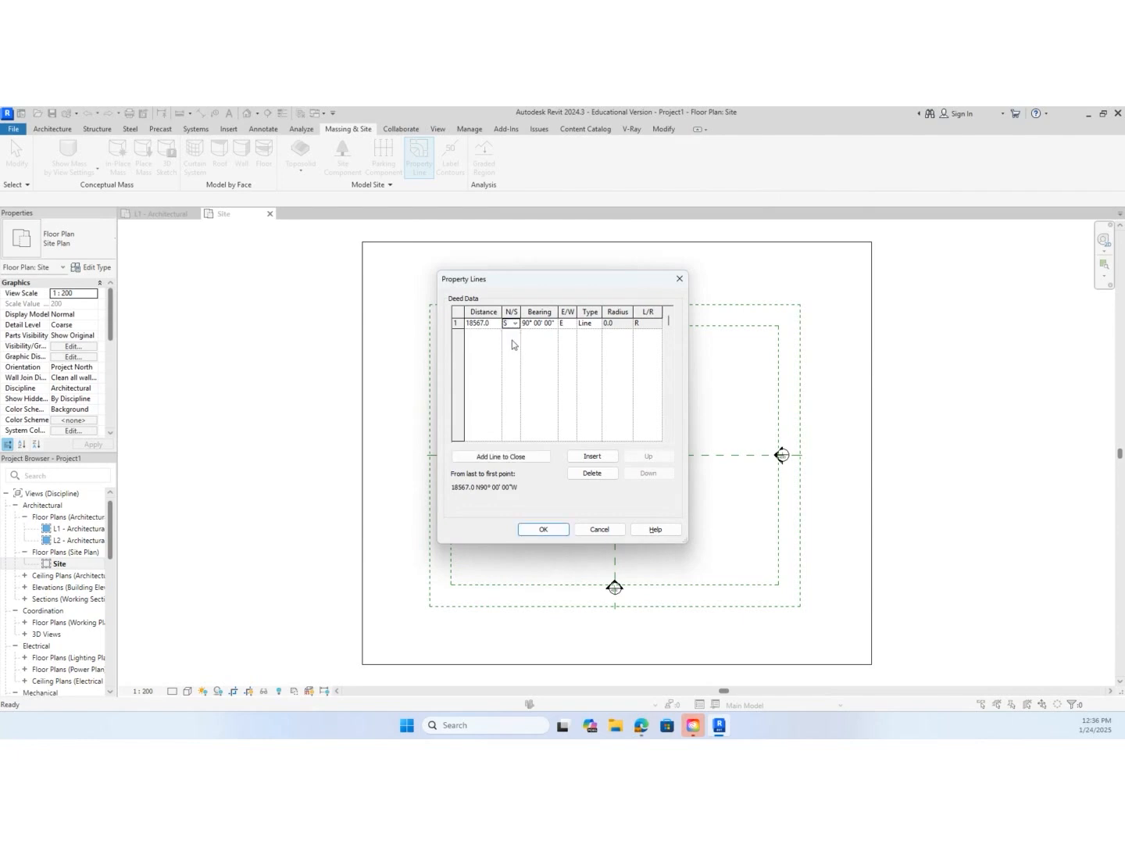
click(545, 323)
drag(558, 326, 522, 323)
text(5 19 39)
click(581, 323)
Add a second line to the deed data with a distance of 30398
click(608, 459)
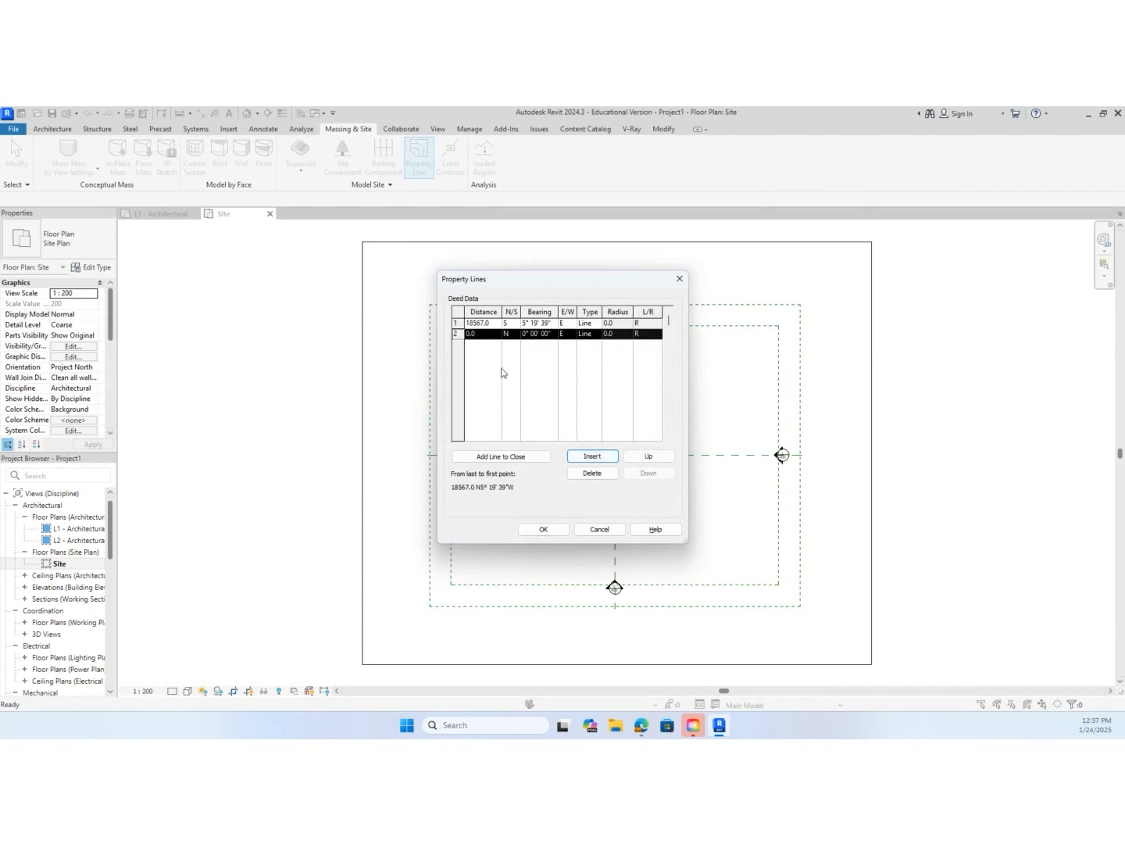
click(484, 337)
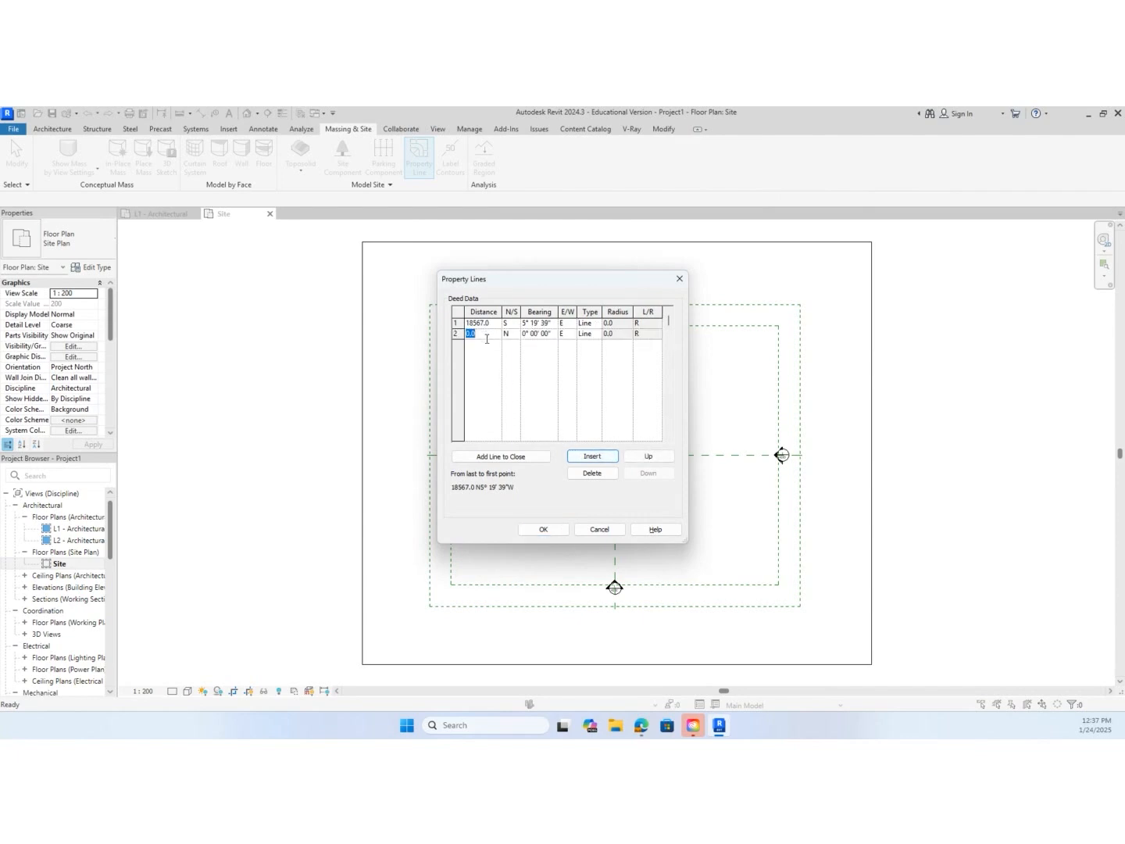
text(30398)
Set the second line's bearing to S 82° 34' 29" W
click(507, 334)
click(514, 334)
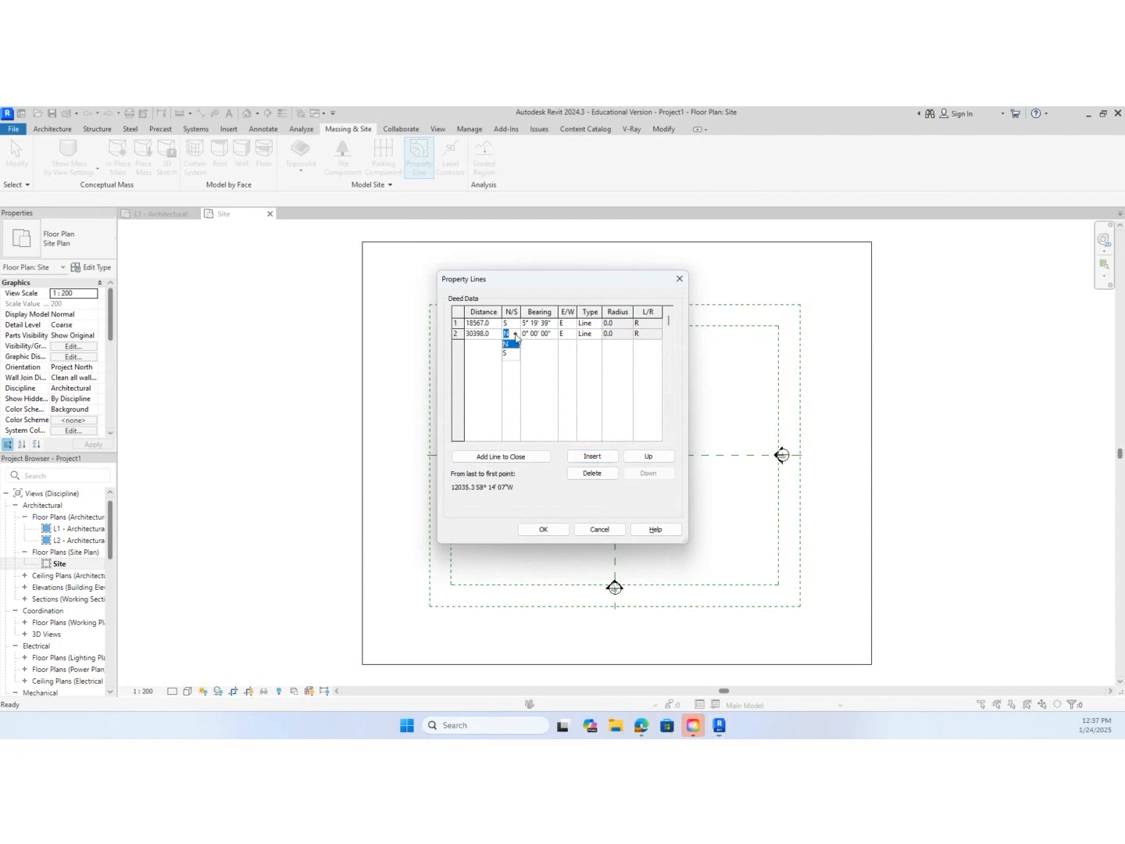
click(514, 357)
click(550, 334)
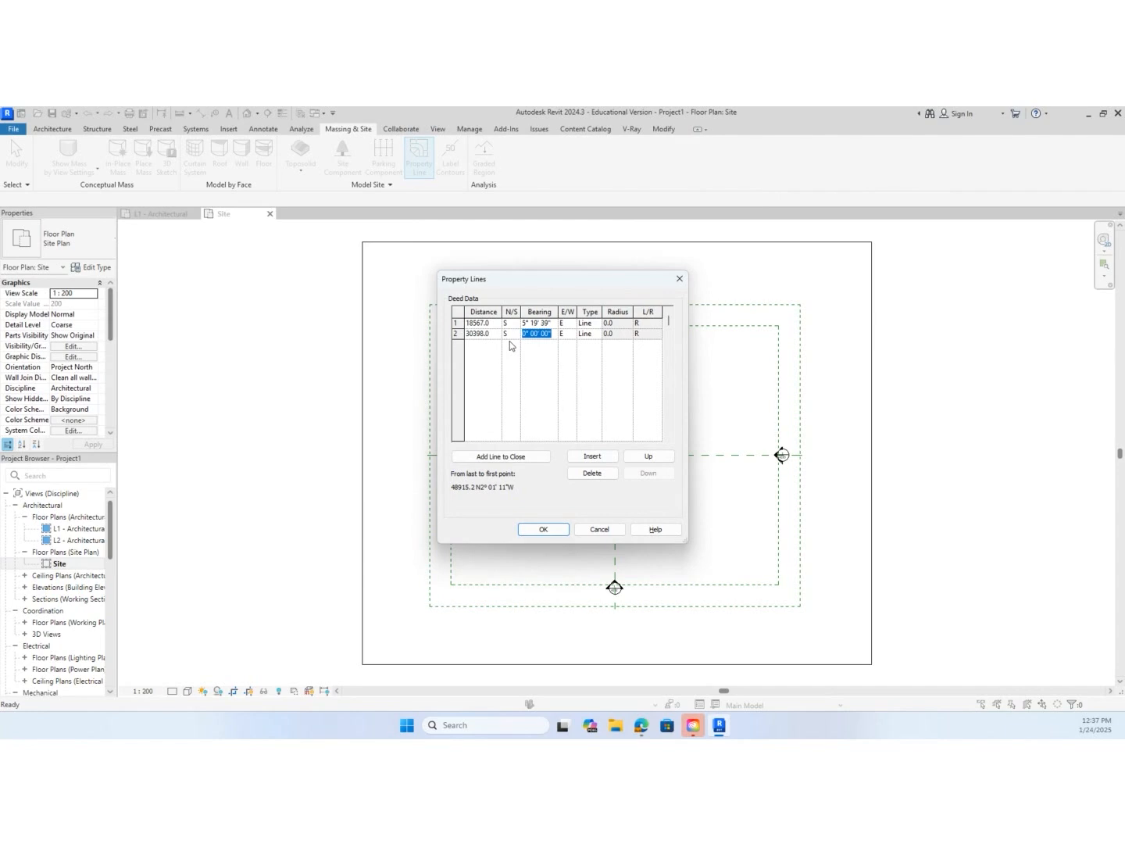
text(82 34 29)
click(566, 334)
click(564, 353)
Add a third line to the deed data with a distance of 15097
click(591, 460)
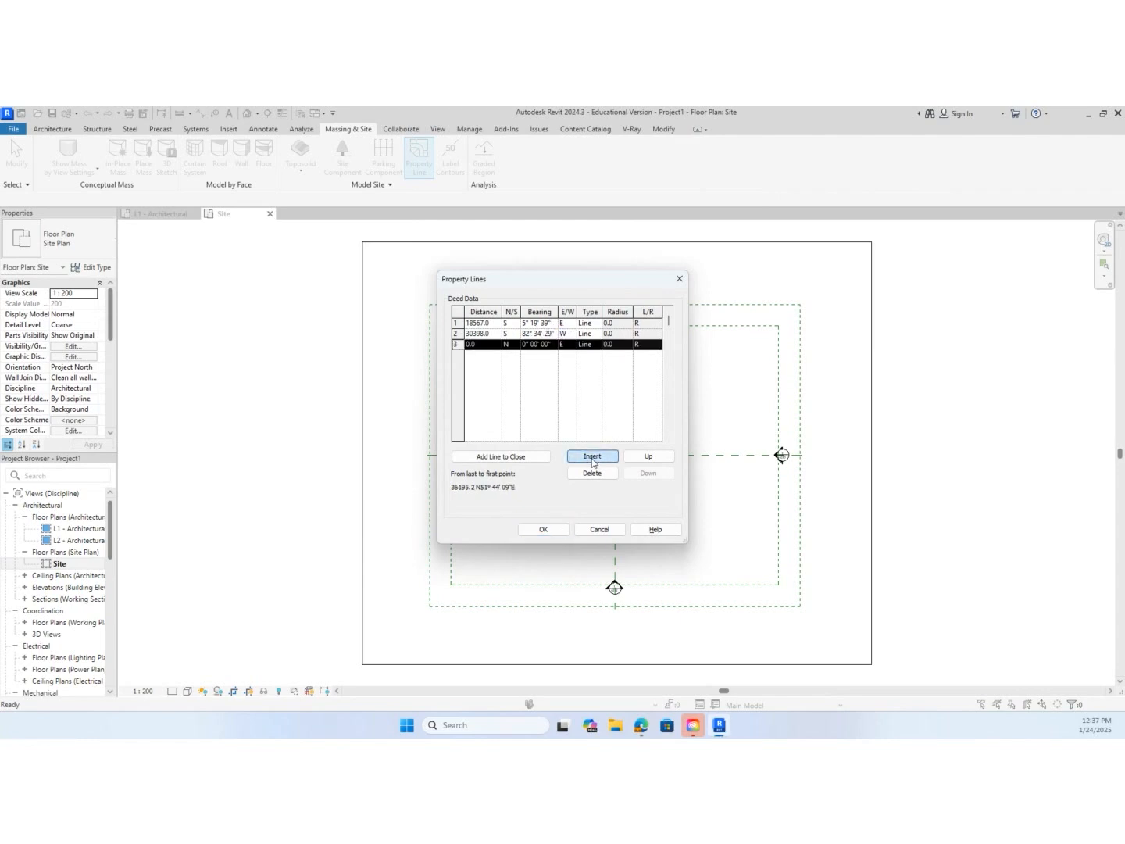
click(467, 345)
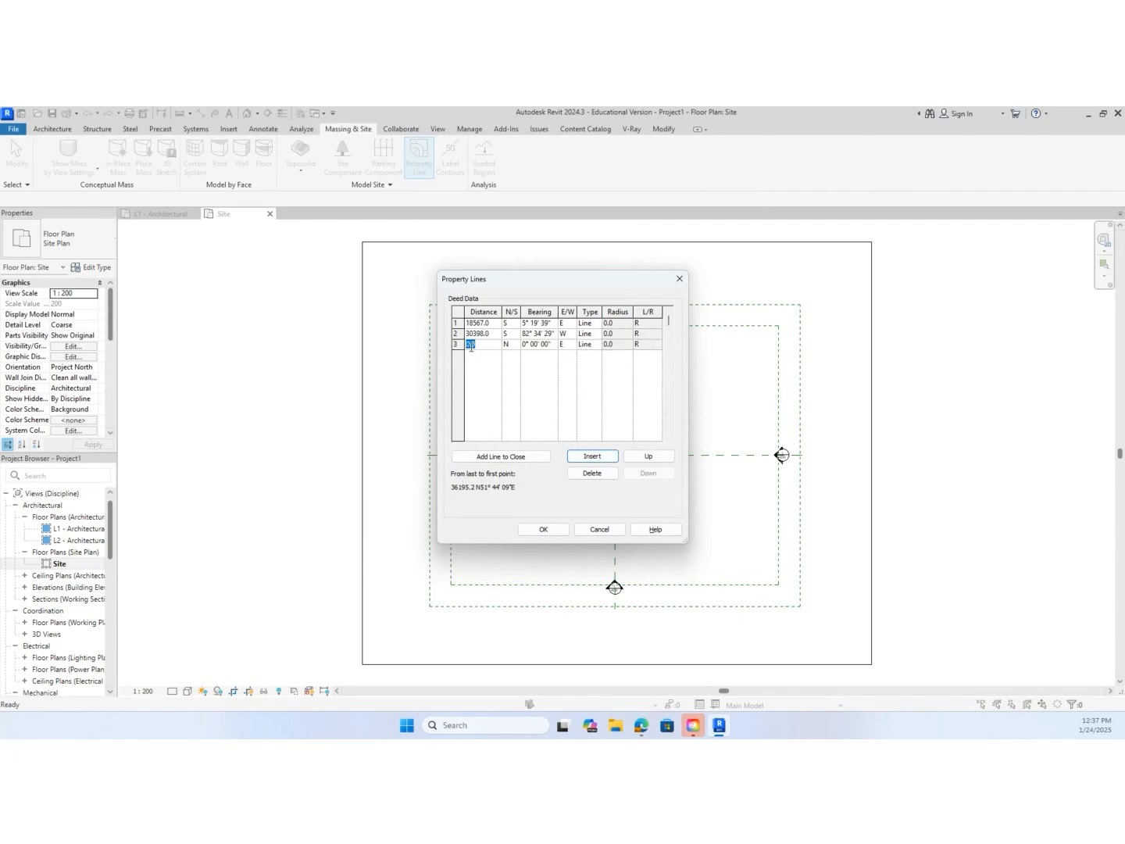
text(1)
text(1)
text(097)
Set the third line's bearing to N 48° 50' 09" W
click(538, 343)
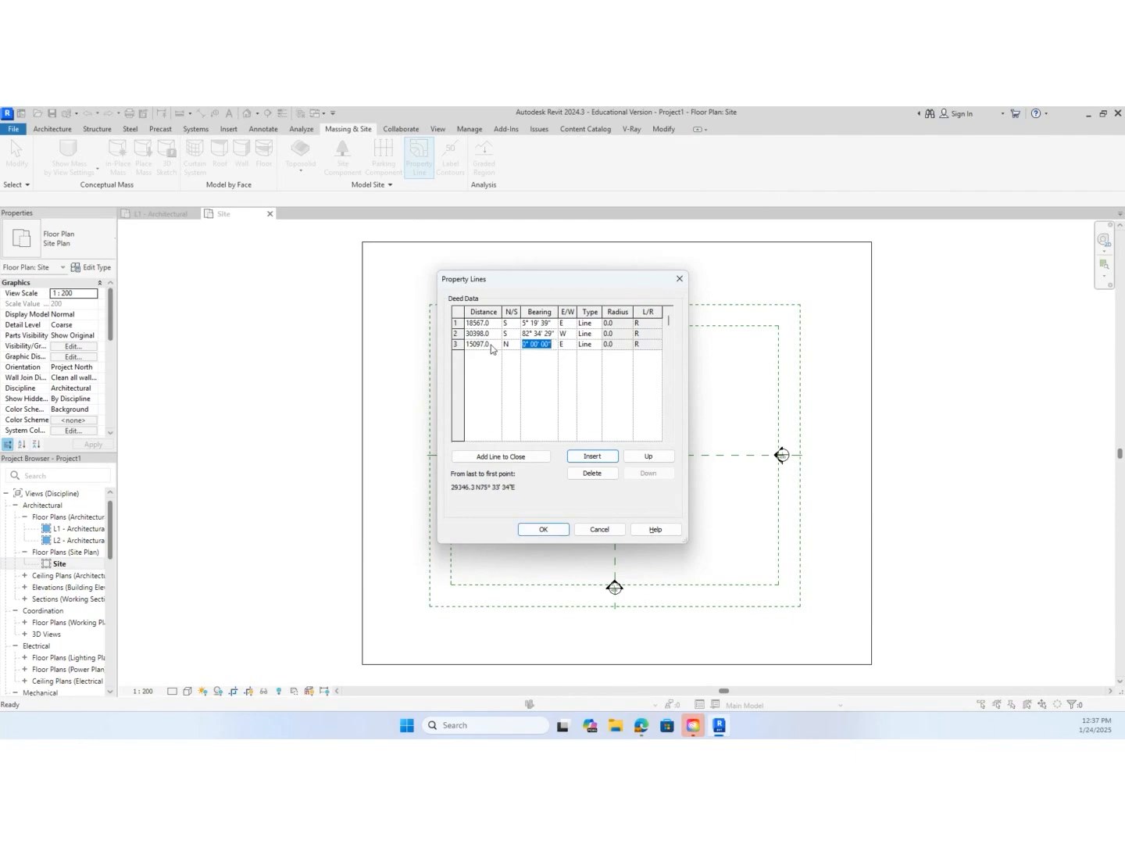
text(48)
text( 50)
text( 09)
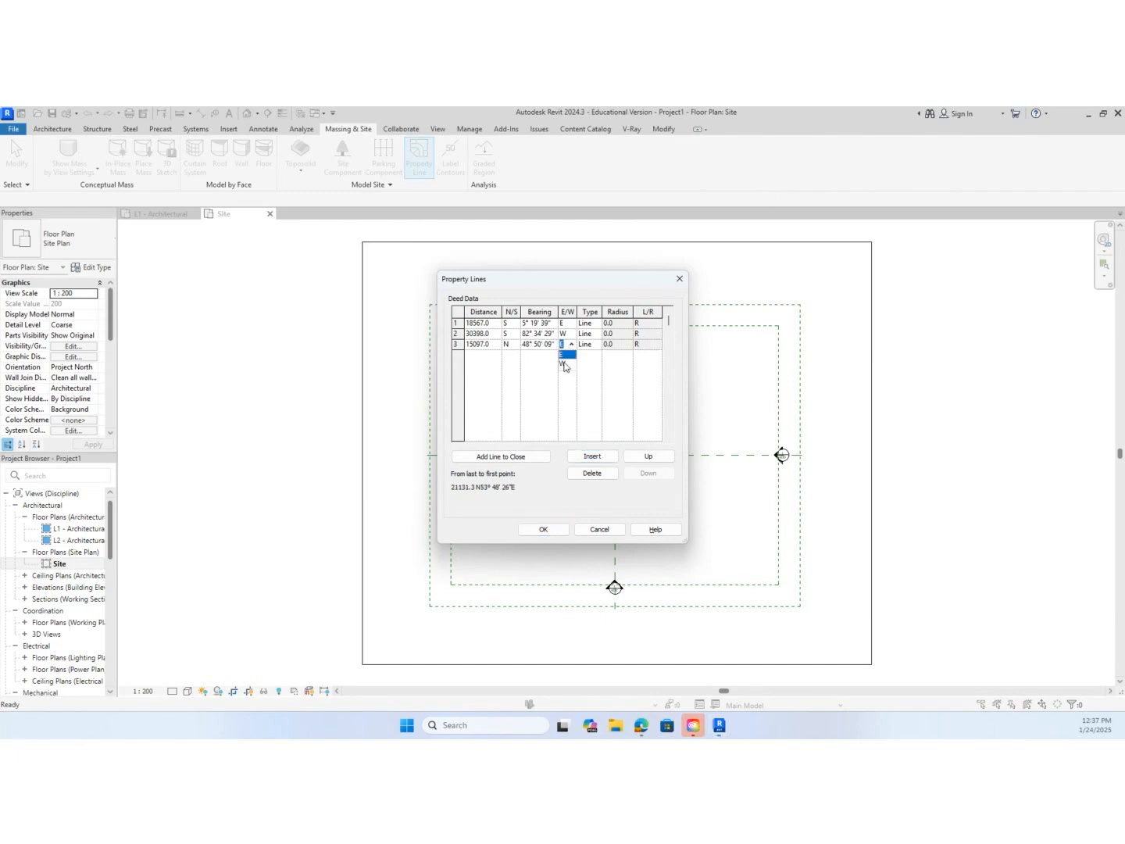
click(563, 363)
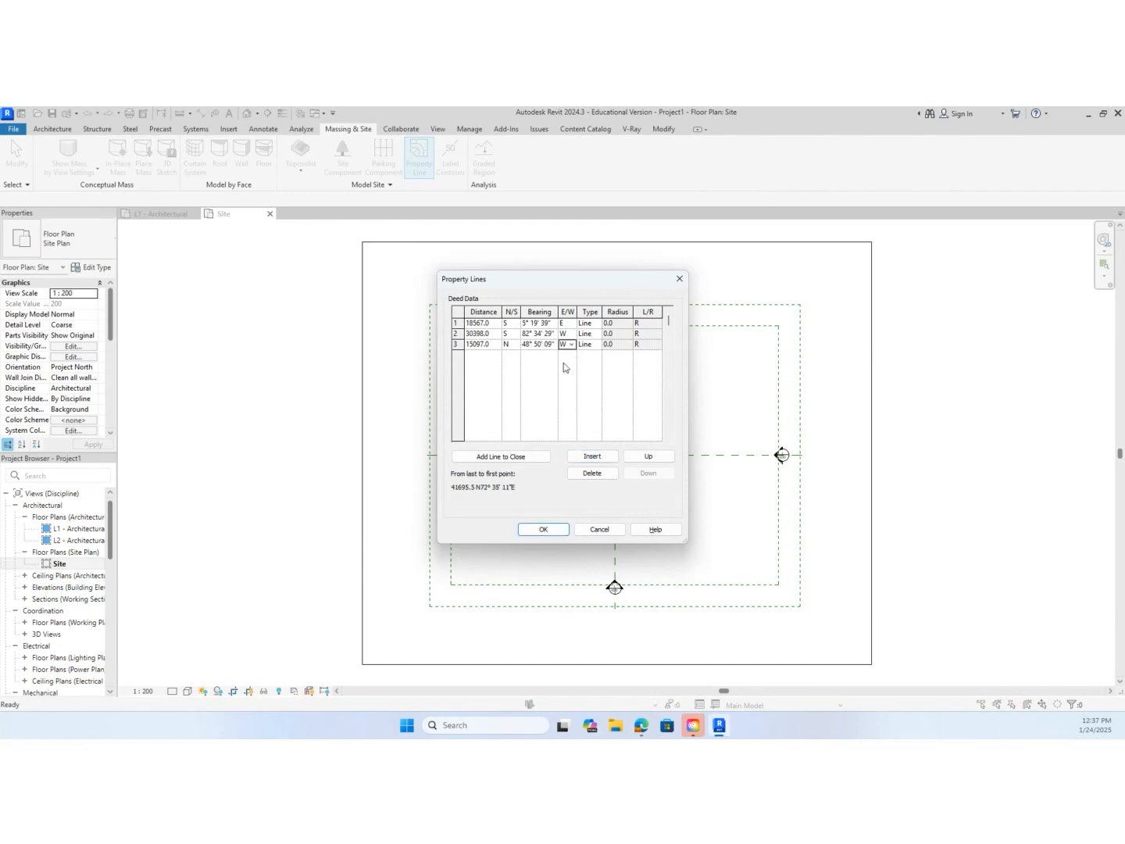
Add a fourth line to the deed data with a distance of 18604
click(591, 456)
click(493, 356)
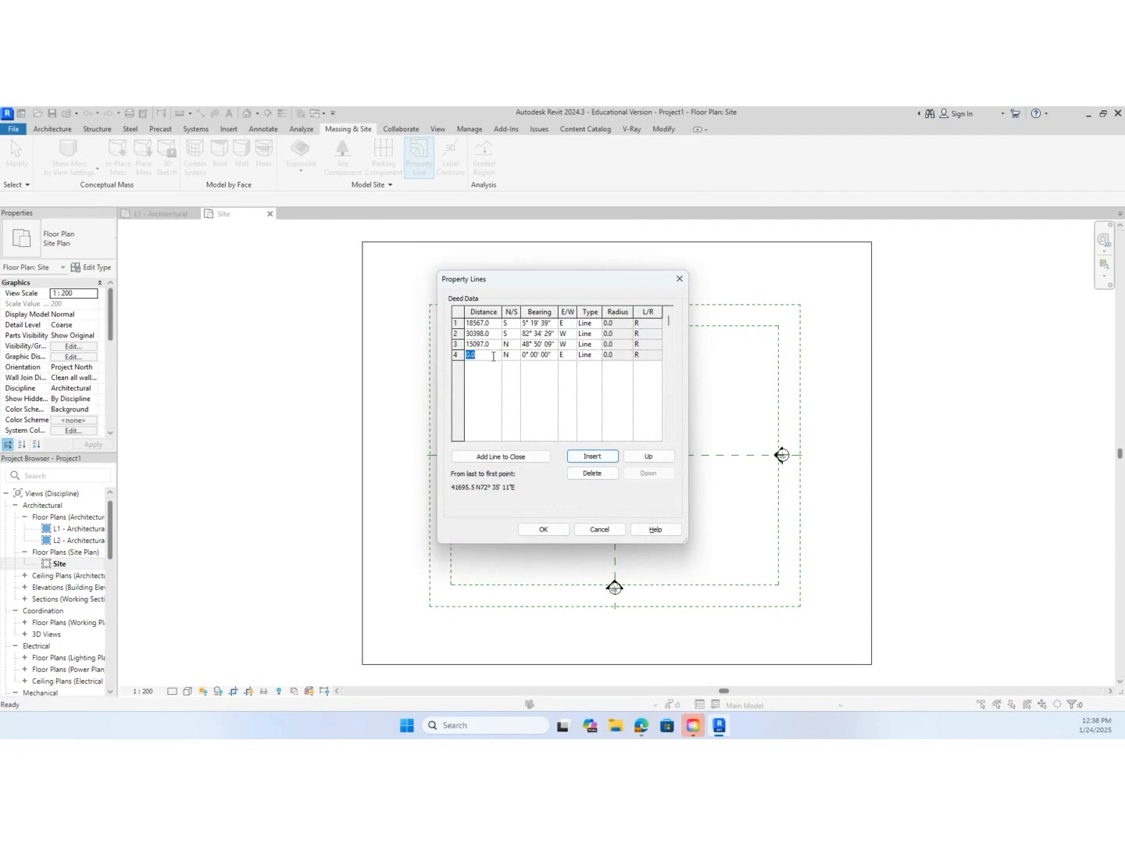
drag(493, 356, 457, 353)
text(18604)
Set the fourth line's bearing to N 5° 59' 37" E
click(540, 357)
drag(553, 356, 512, 356)
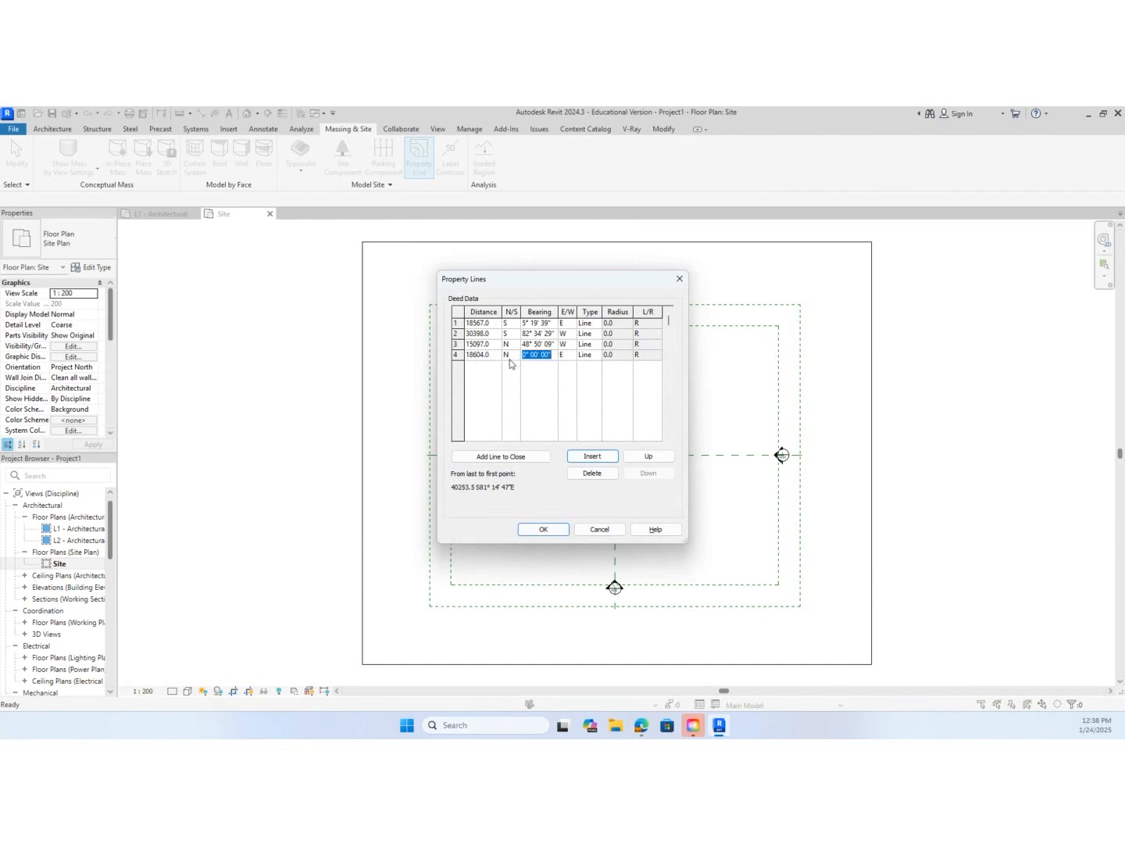
text(5 59 37)
Add a fifth line to the deed data with a distance of 29684
click(608, 457)
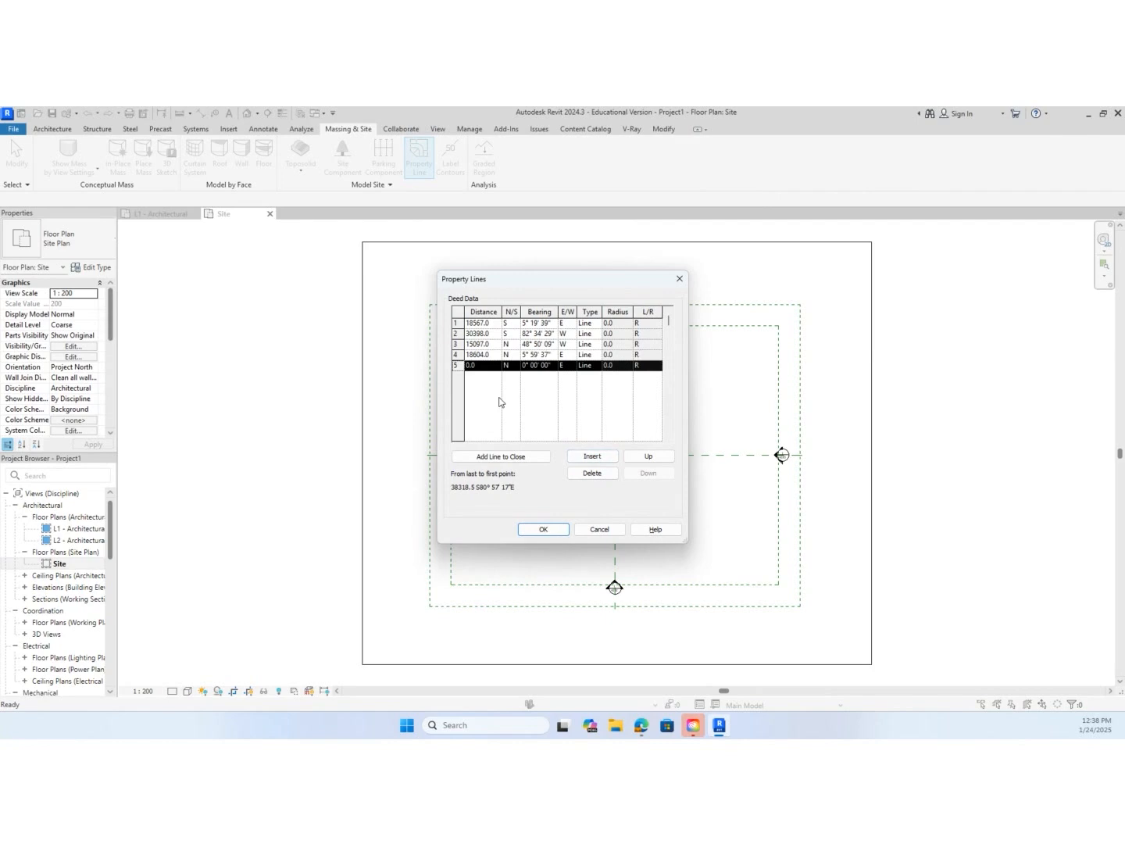
click(490, 367)
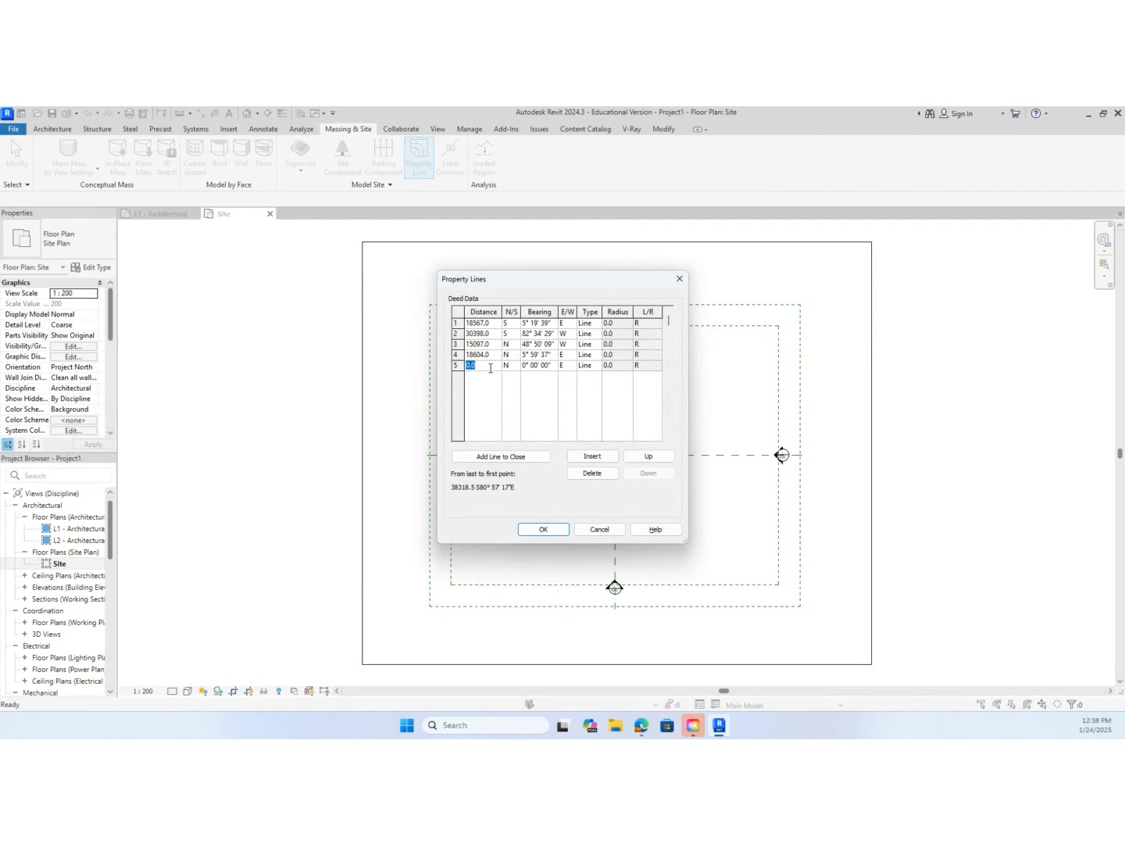
text(29684)
Set the fifth line's bearing to N 87° 47' 23" E
click(537, 369)
text(87 47 23)
click(568, 365)
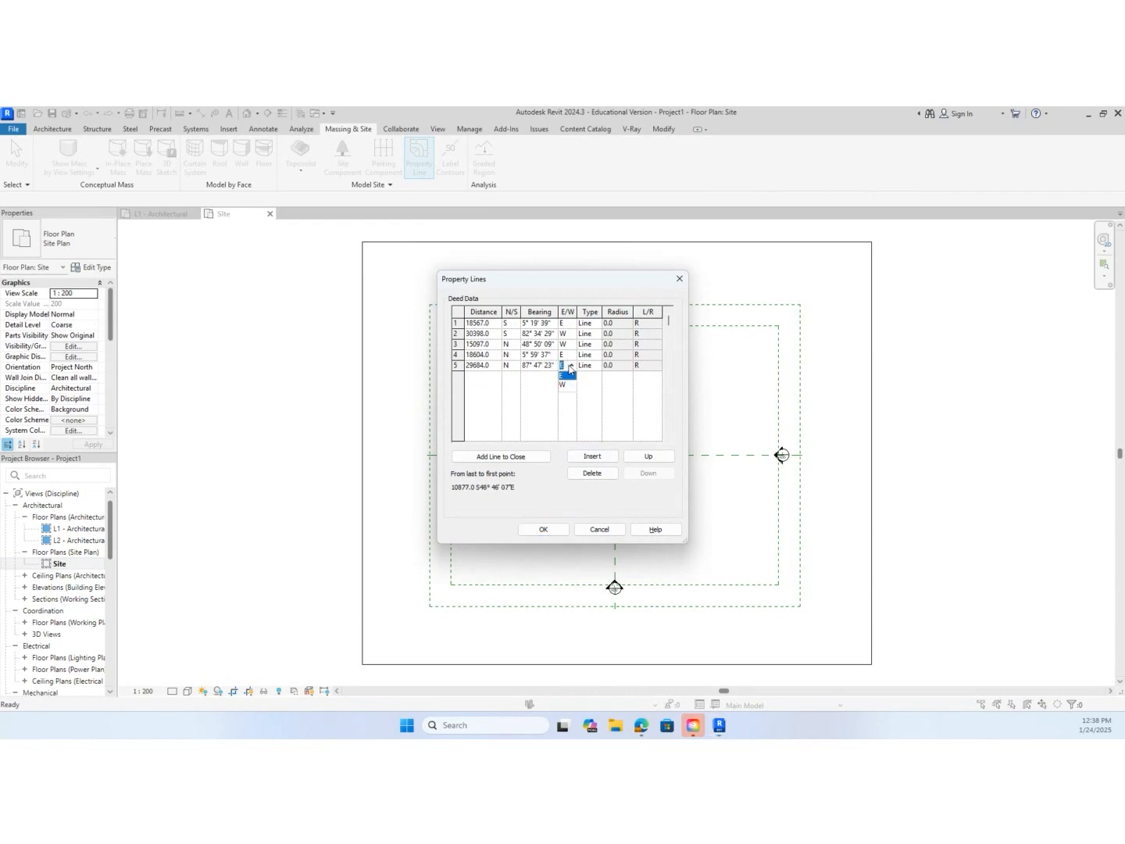
click(570, 376)
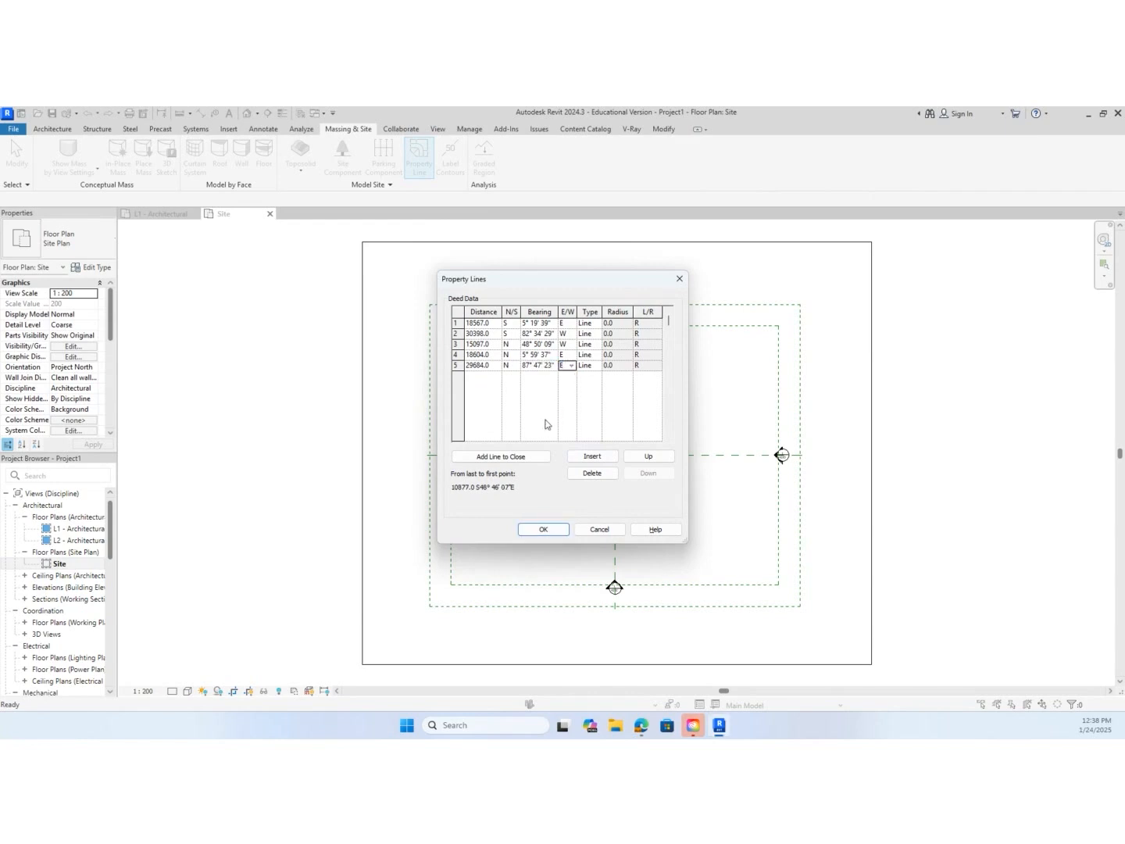
Close the boundary with an automatically added line and place it around the center of the site plan
click(532, 459)
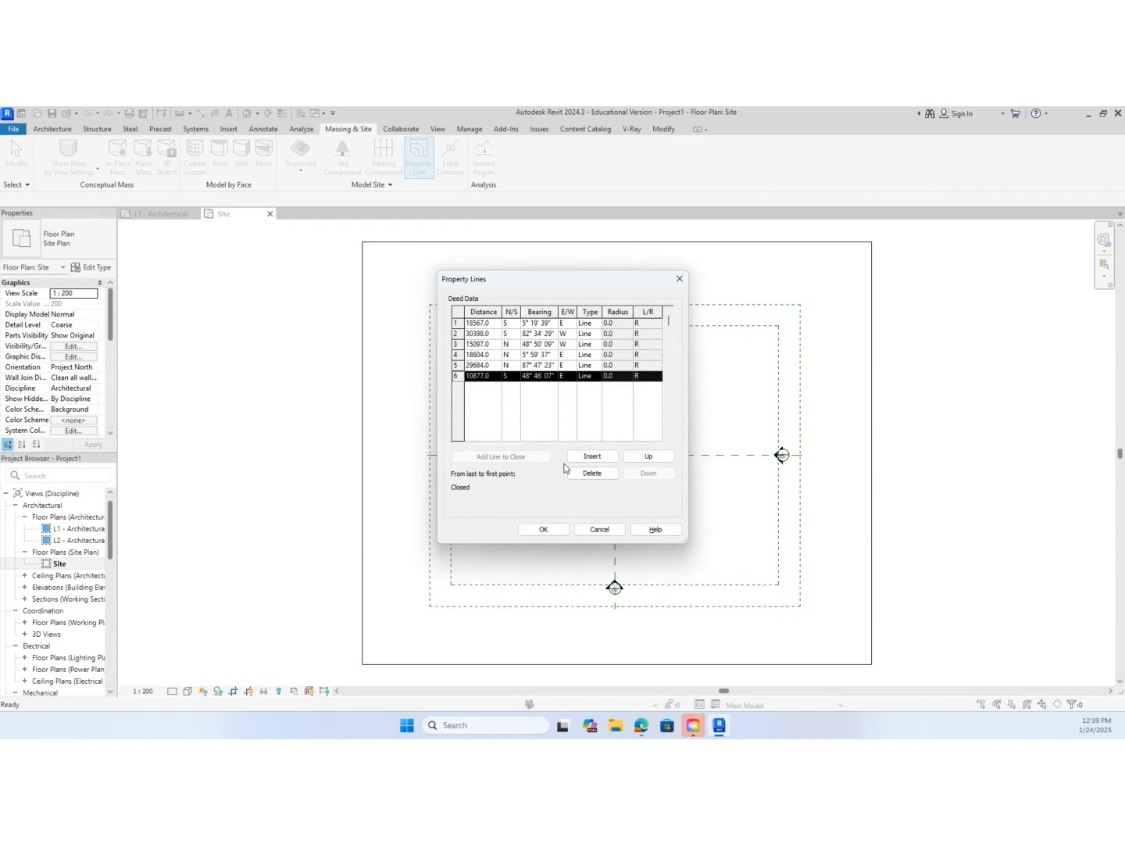
click(543, 529)
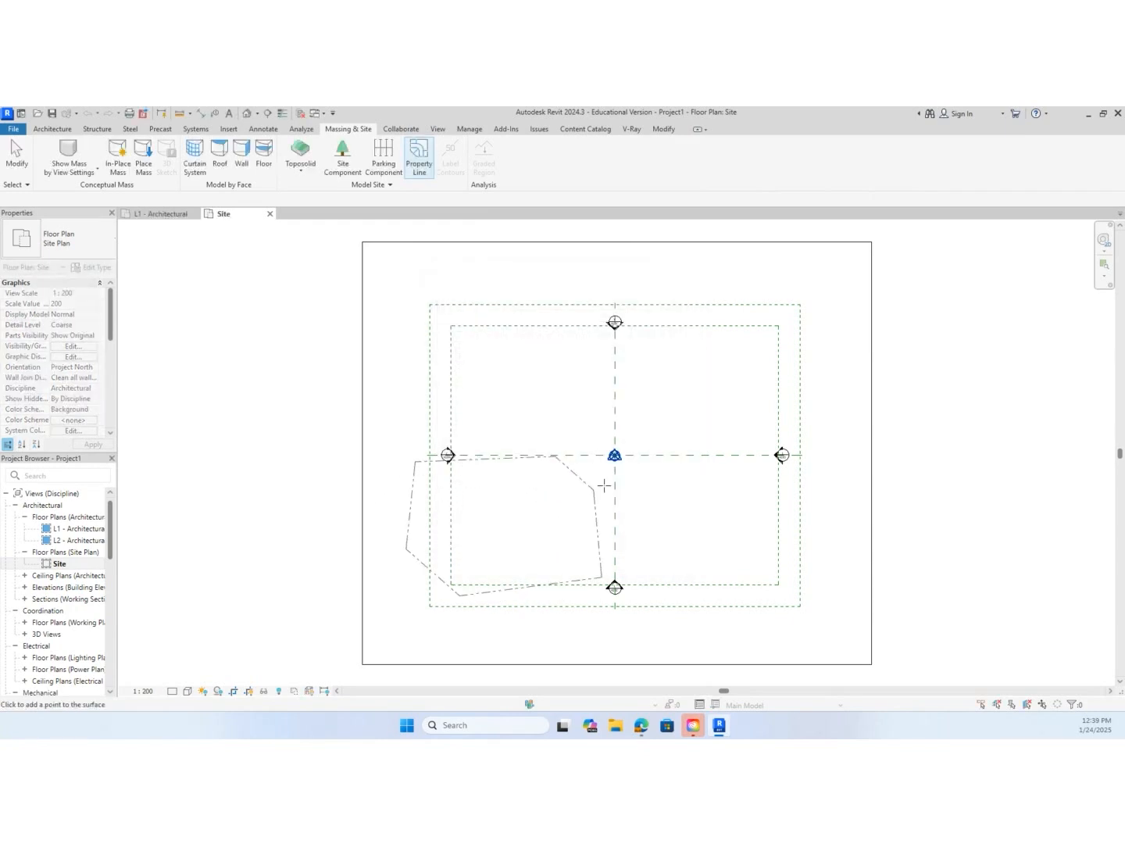
click(706, 420)
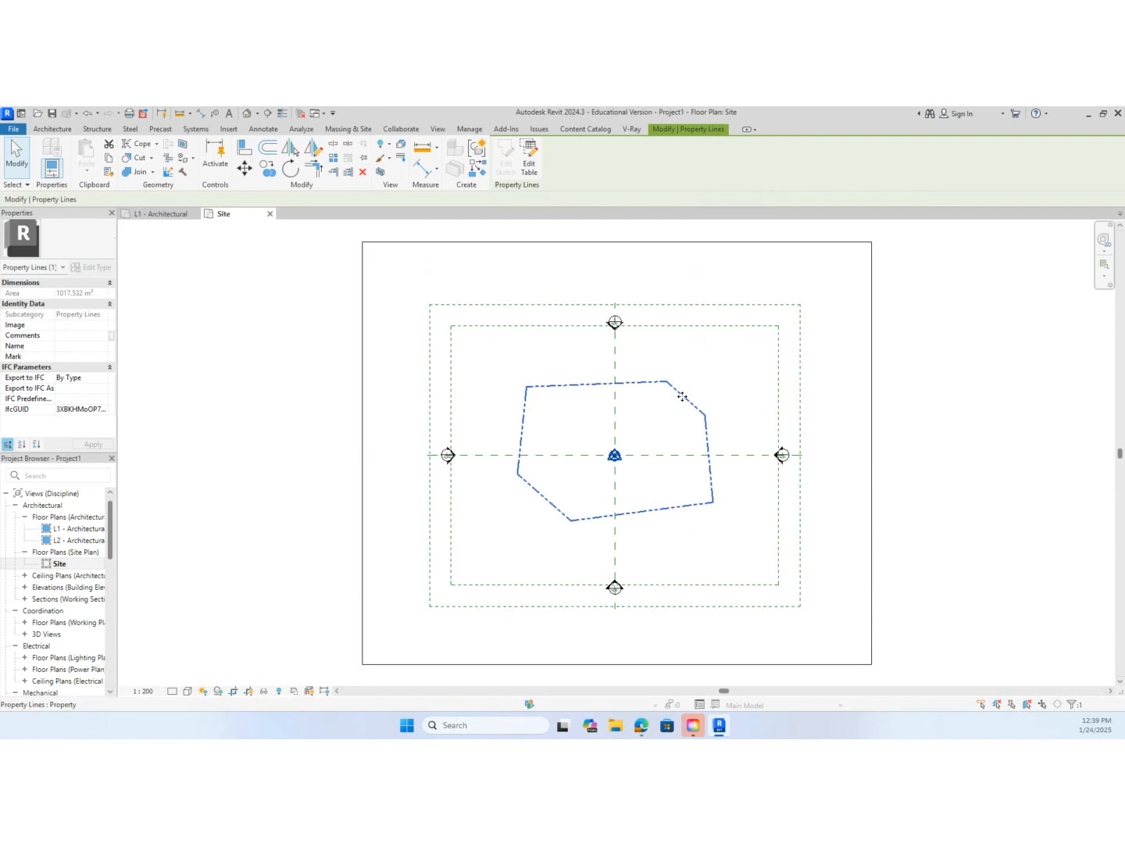
Review the placed property line's table of distances and bearings without changing it, and deselect the boundary
click(532, 164)
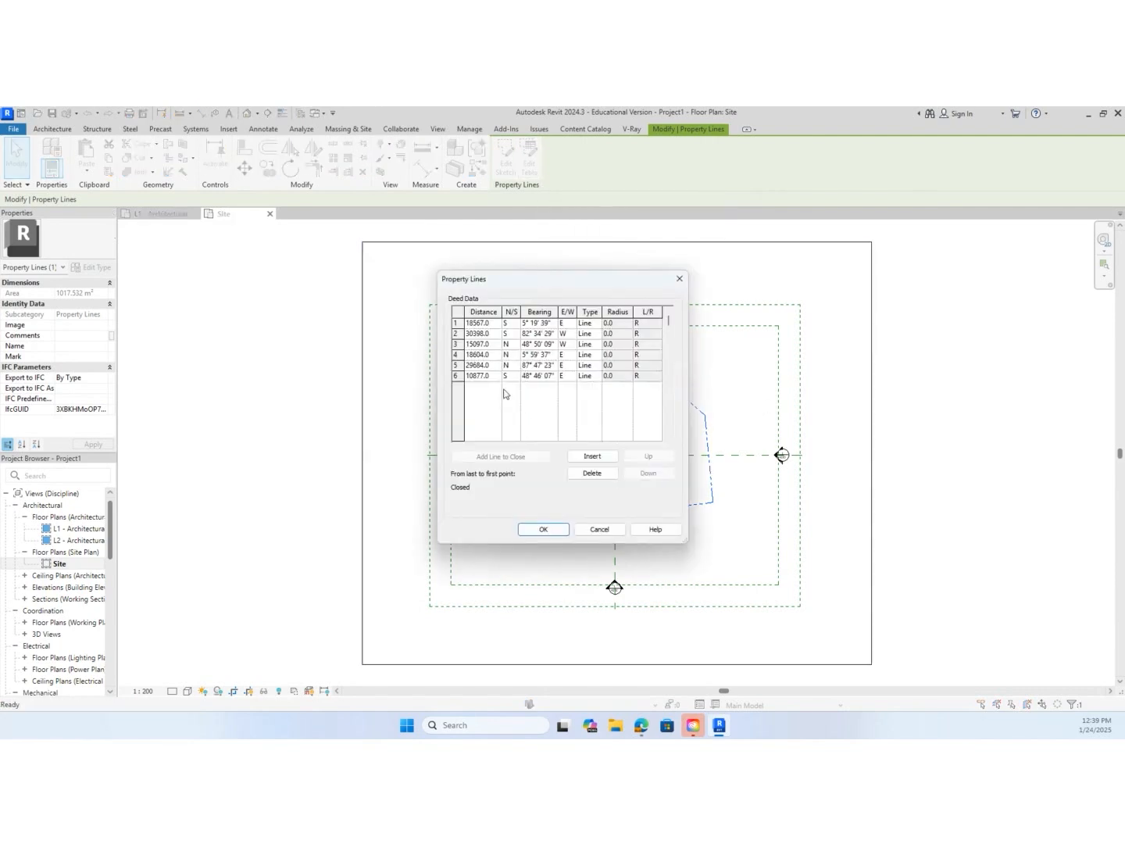
click(601, 530)
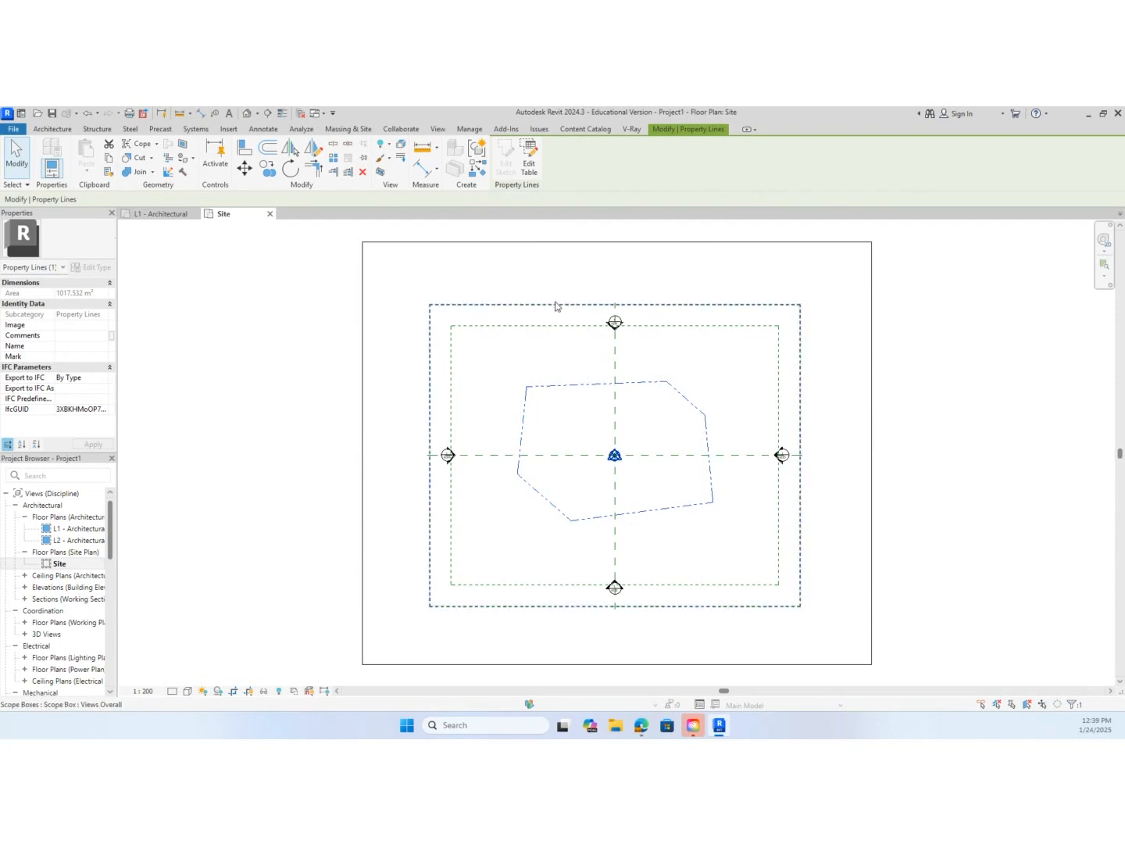
click(254, 420)
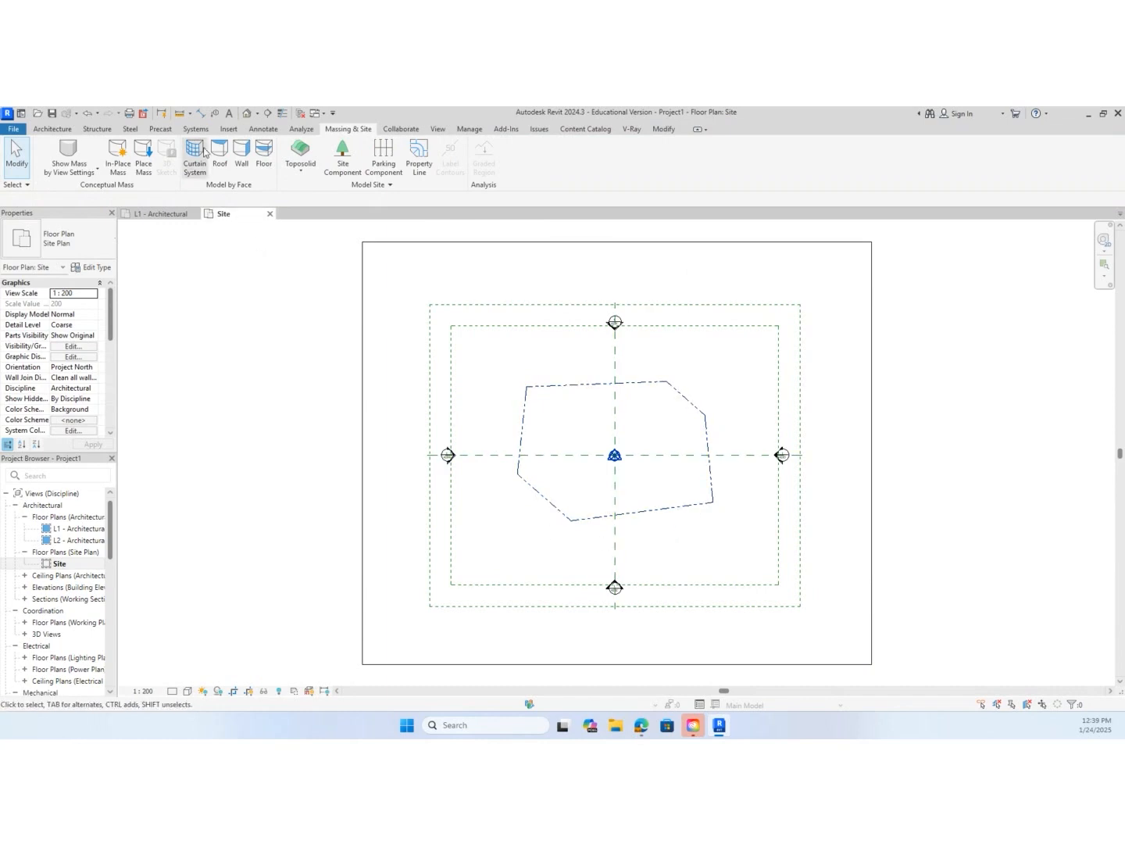
Start a sketched property line and trace the existing boundary's five straight edges with Pick Lines, skipping the short diagonal edge at its upper-right corner
click(228, 129)
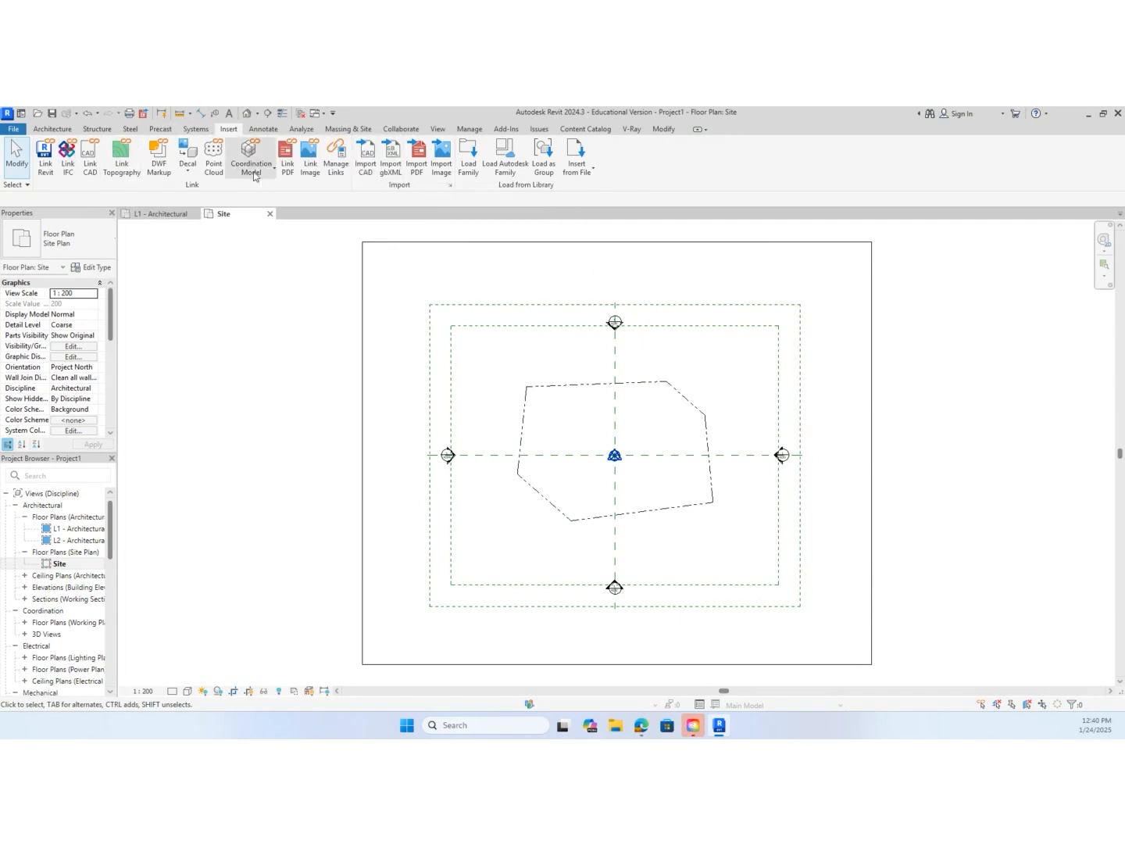
click(348, 129)
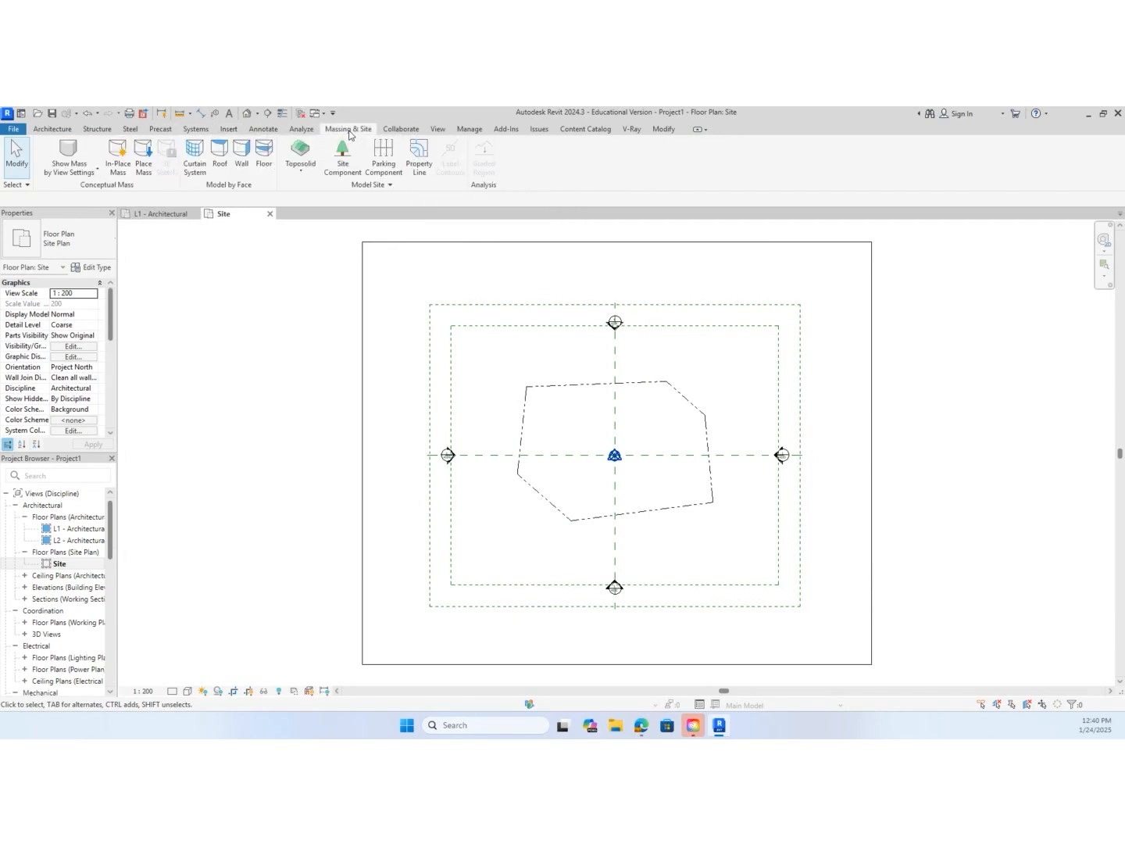
click(422, 155)
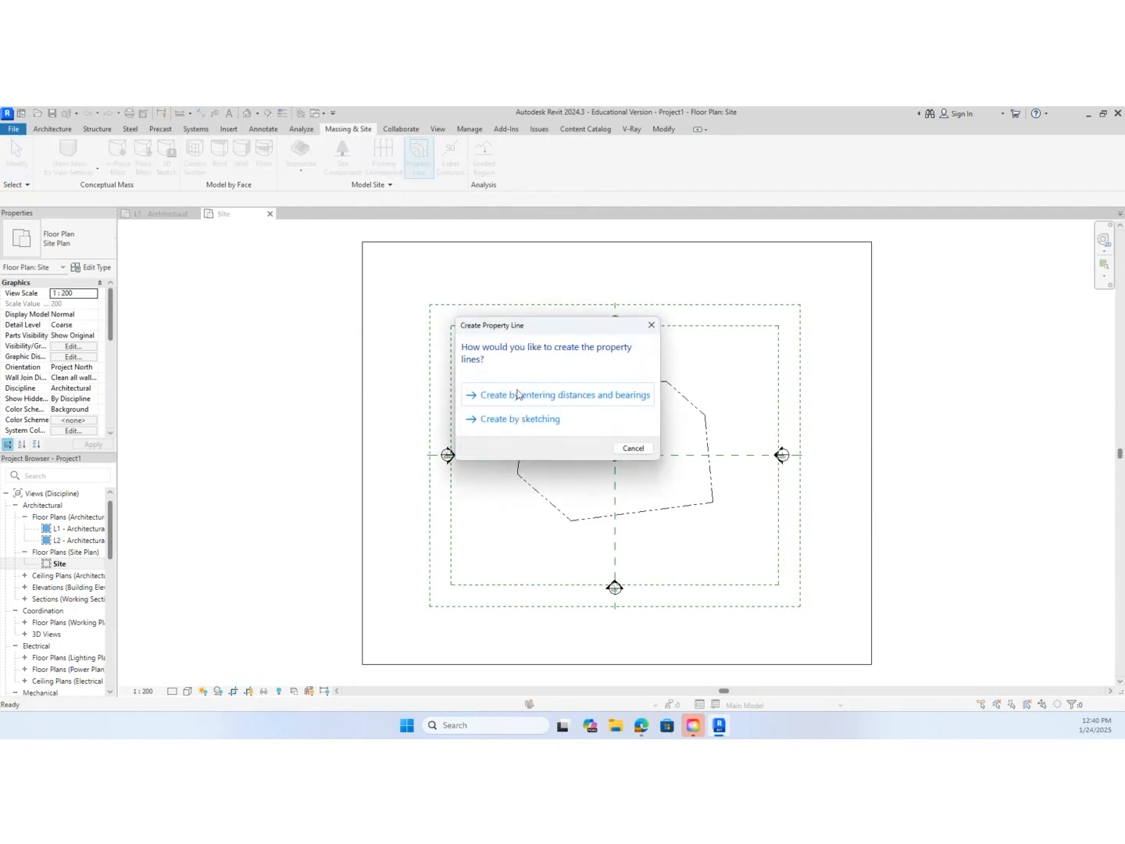
click(524, 425)
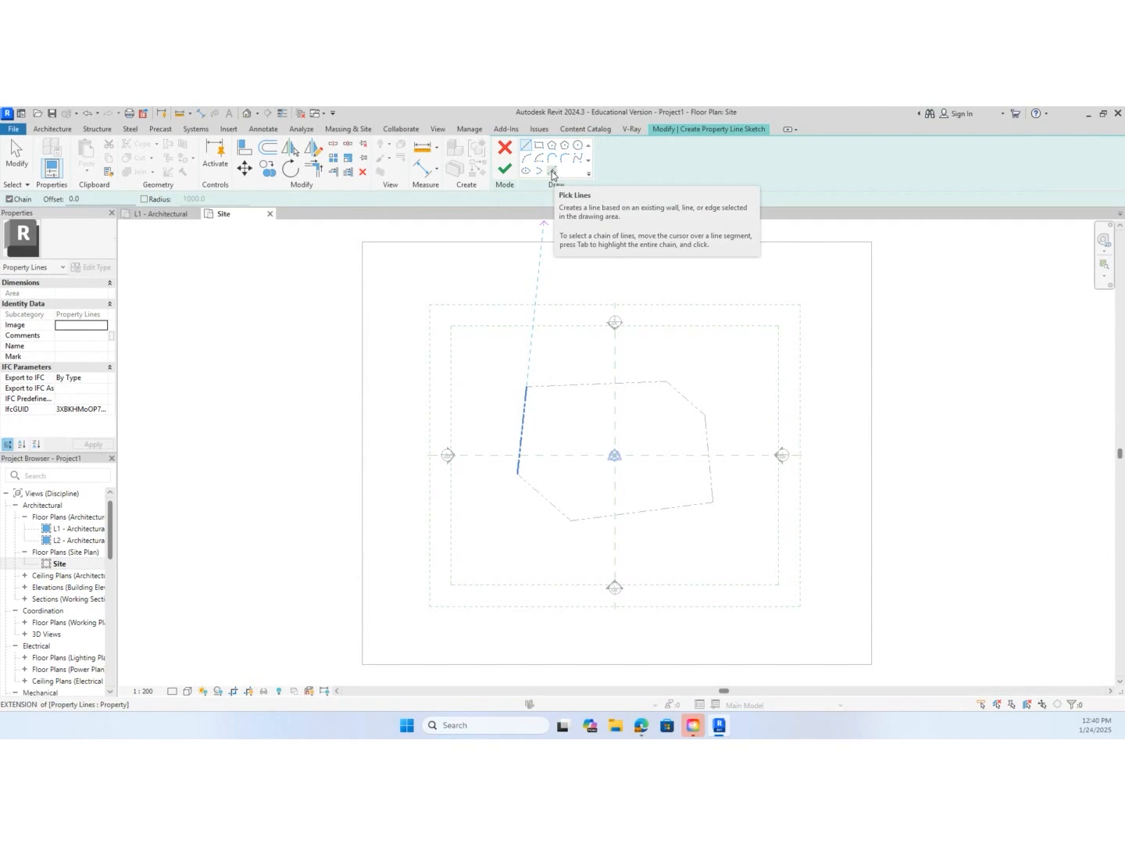
click(552, 172)
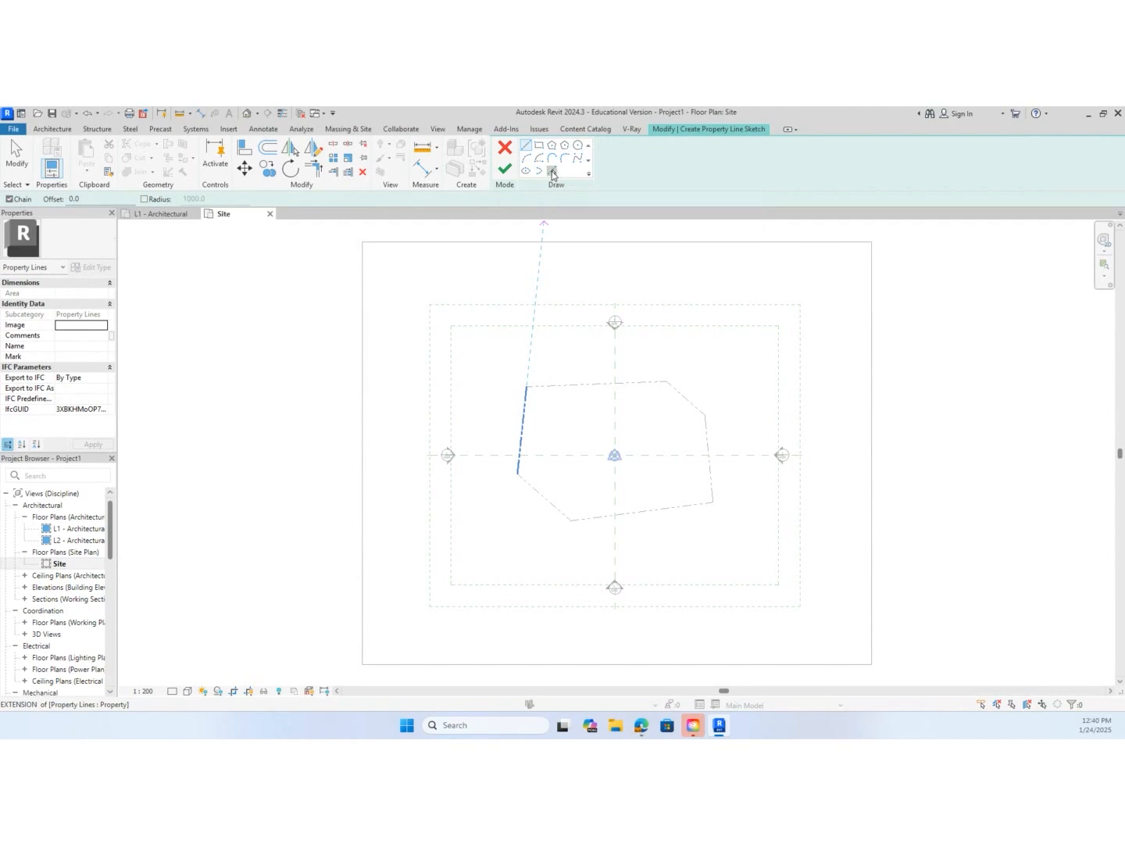
click(539, 395)
click(544, 391)
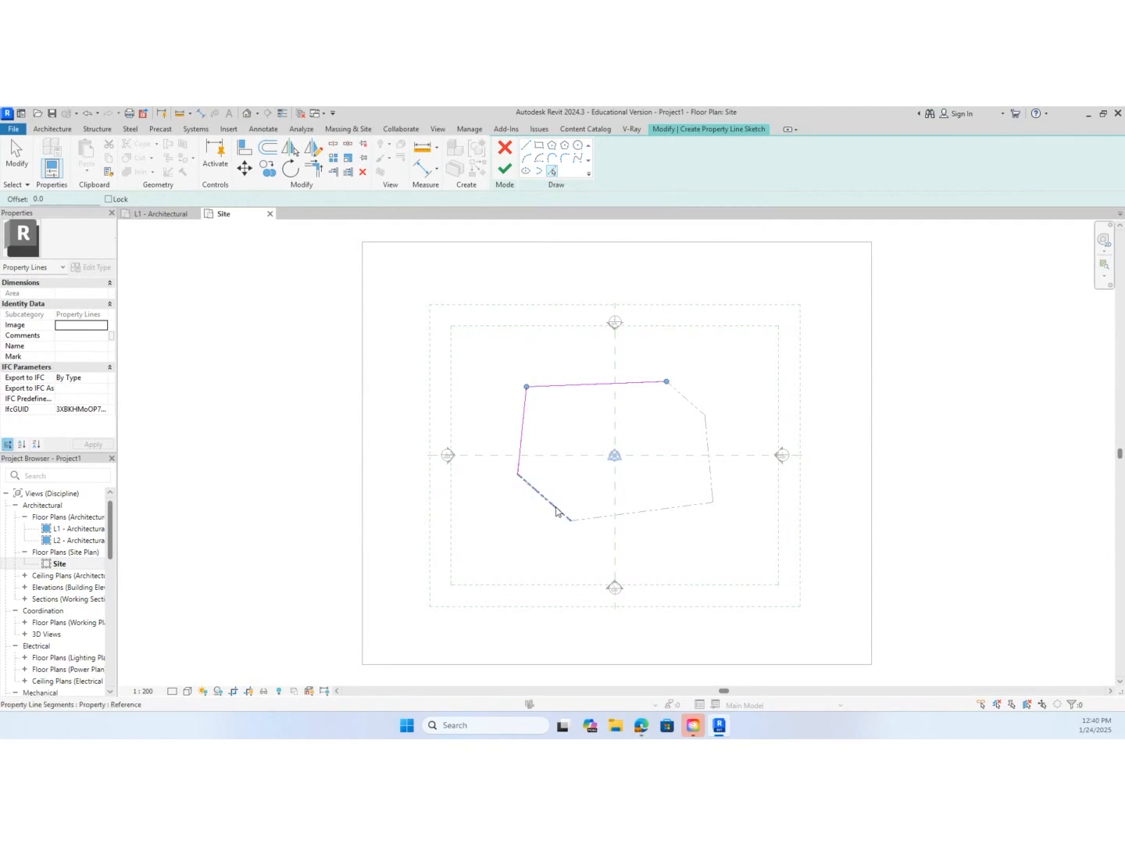
click(558, 509)
click(627, 521)
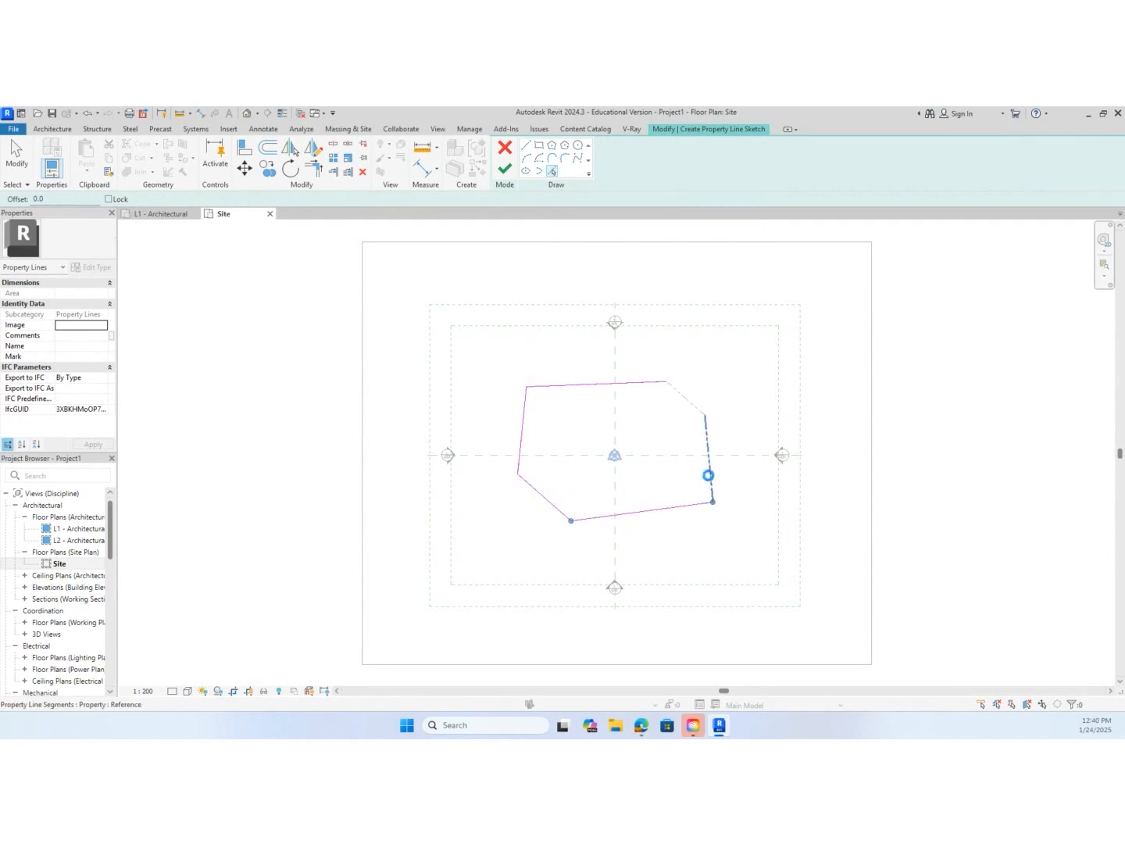
click(710, 471)
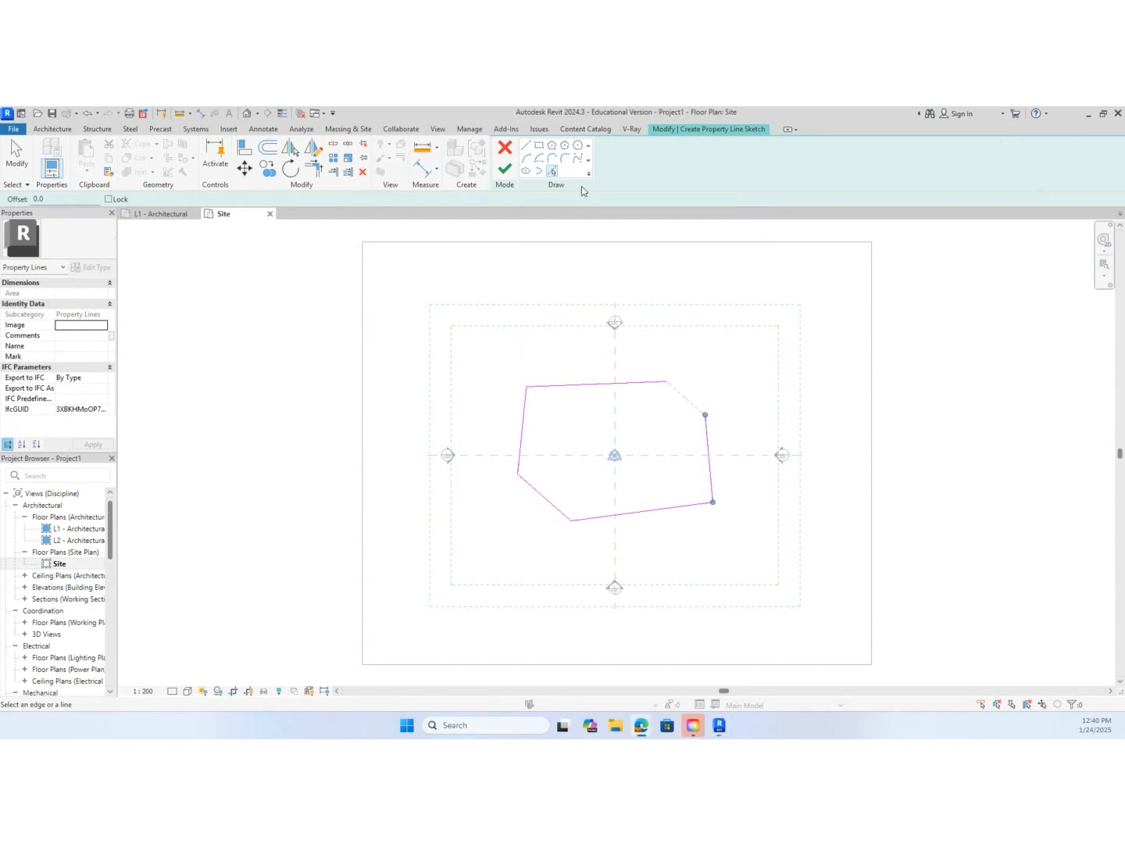
click(527, 161)
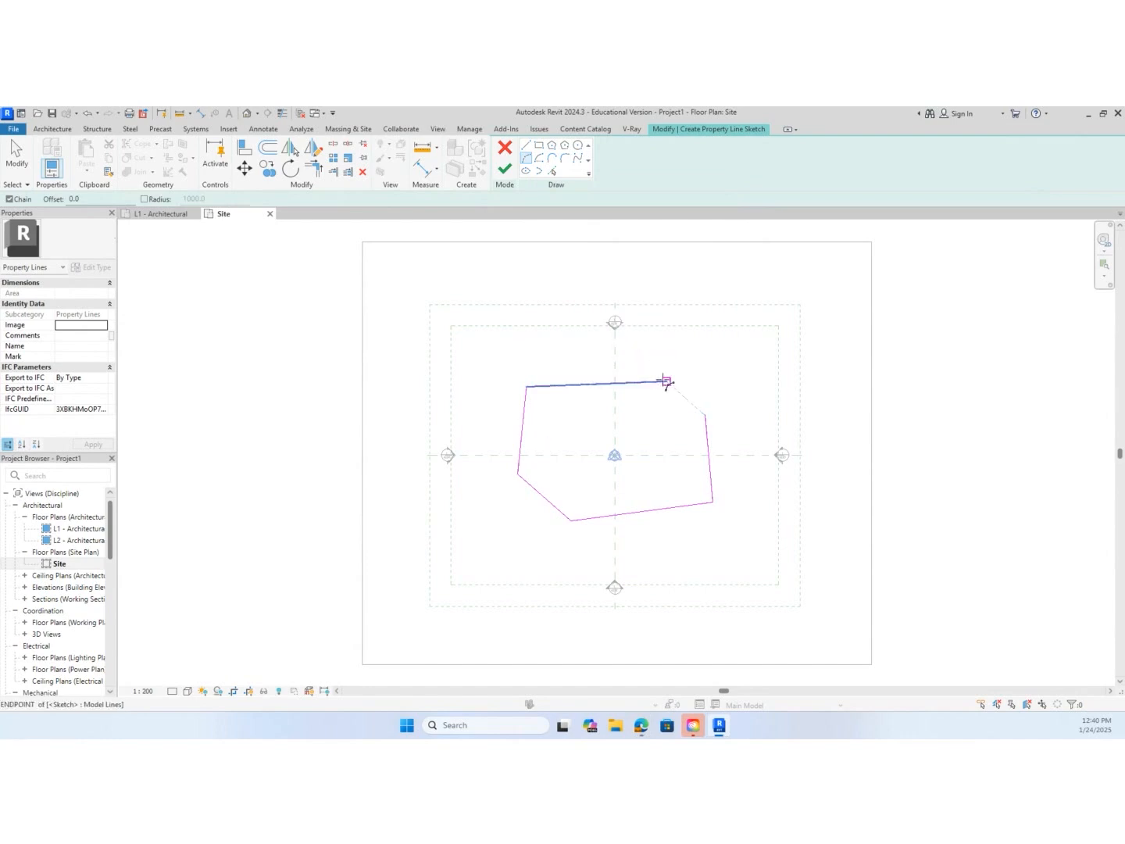
click(665, 381)
click(705, 406)
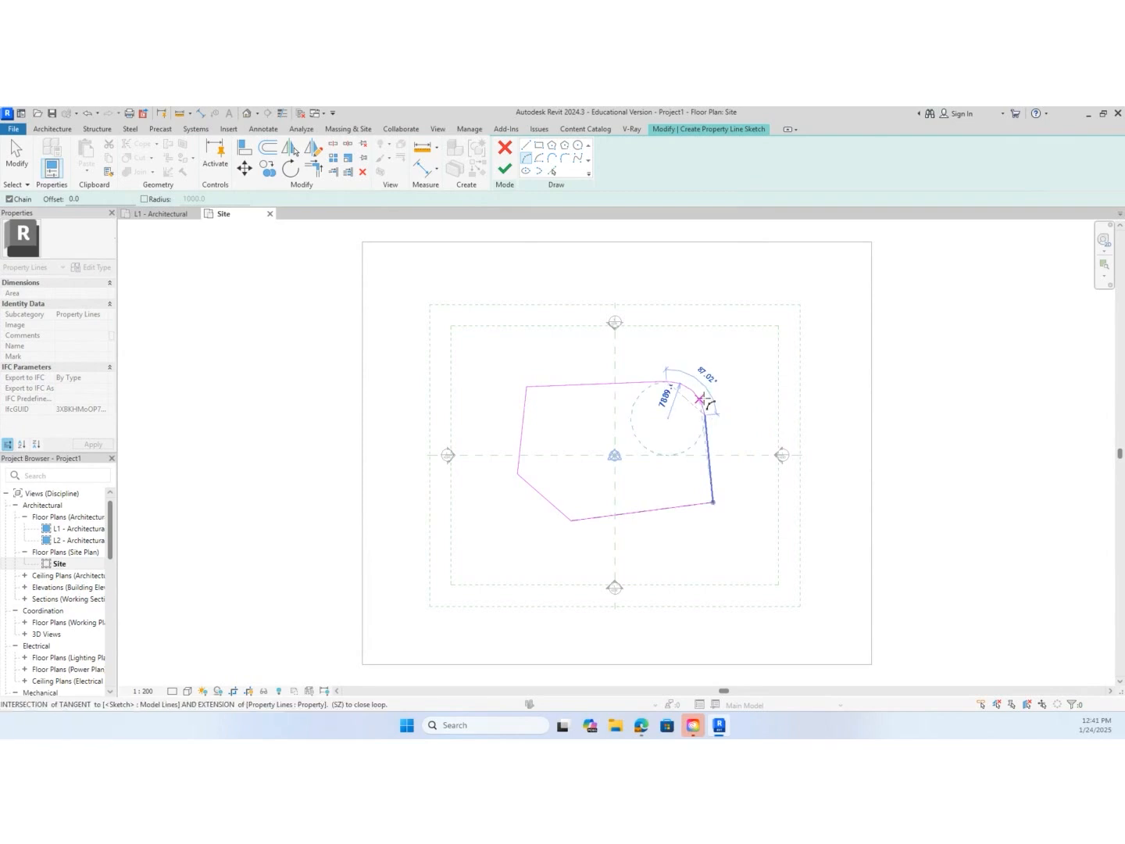
text(7909)
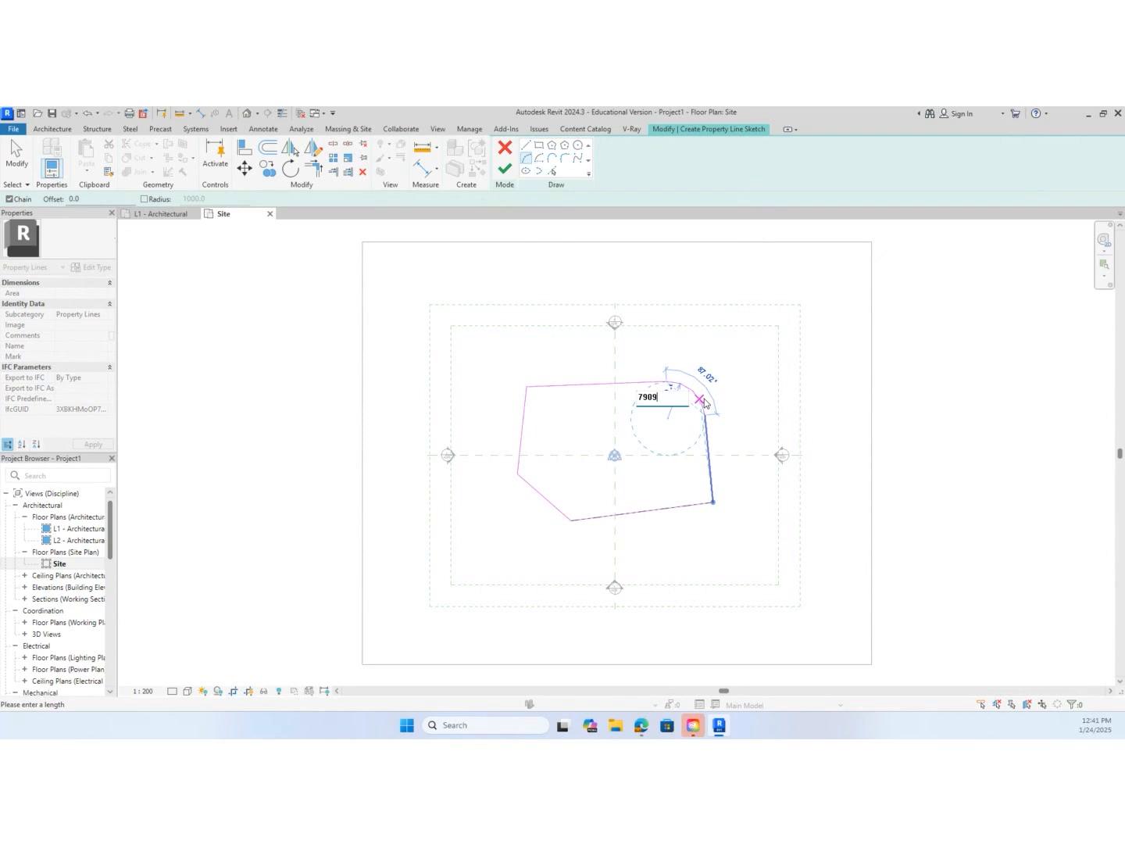
key(Return)
key(Escape)
key(Escape)
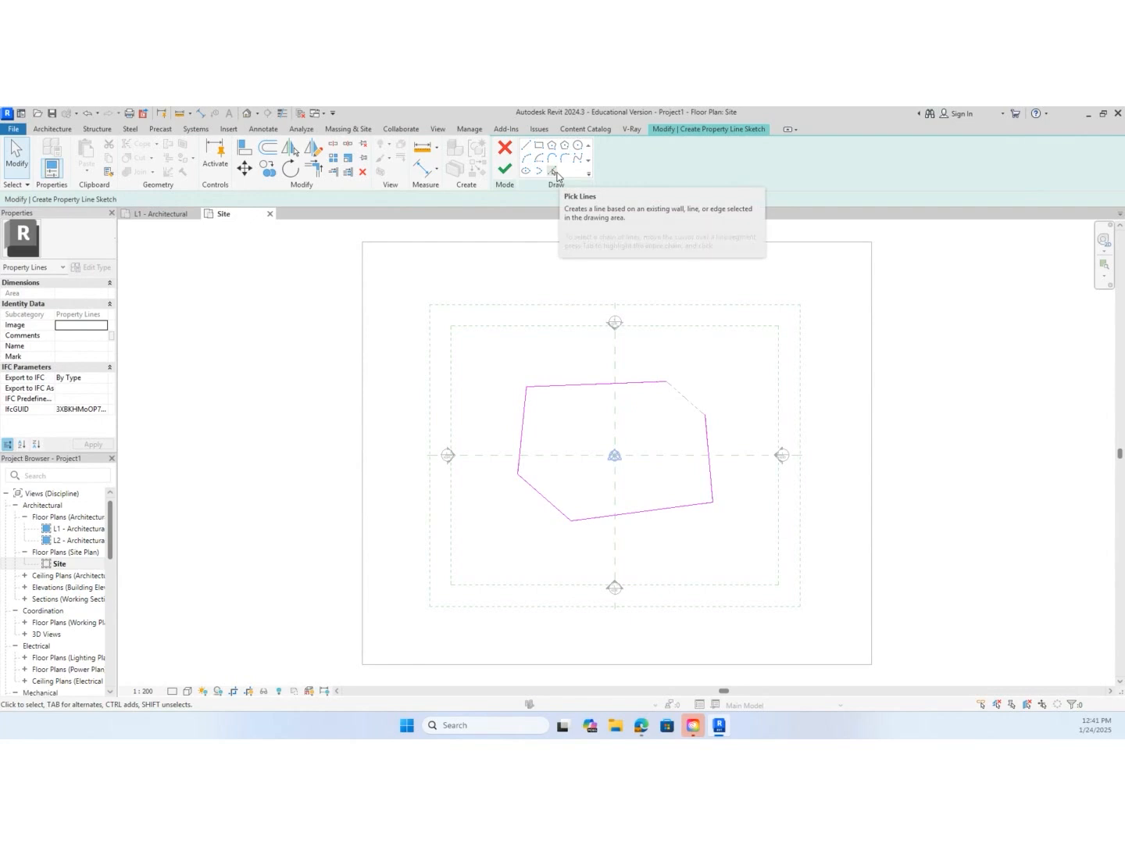
Close the sketch's upper-right corner with a Start-End-Radius Arc of radius 7909 and finish the property line sketch
click(528, 161)
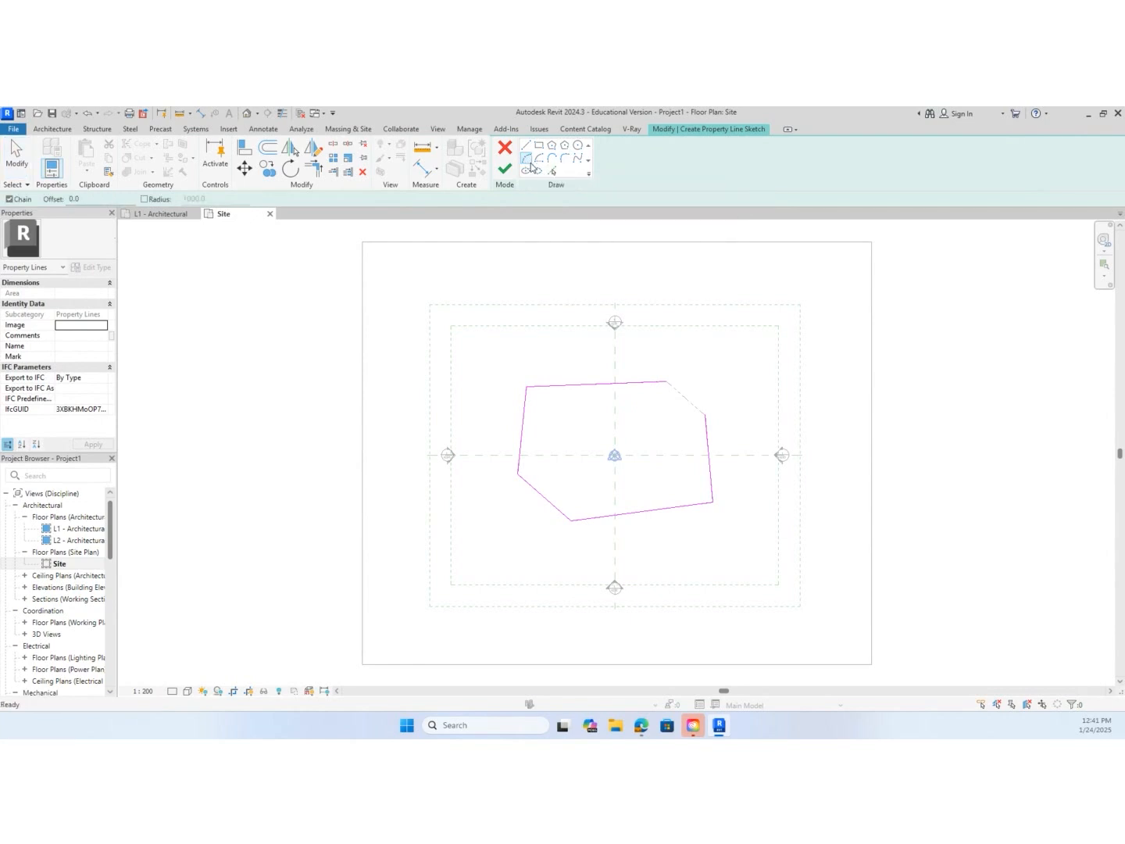
click(665, 382)
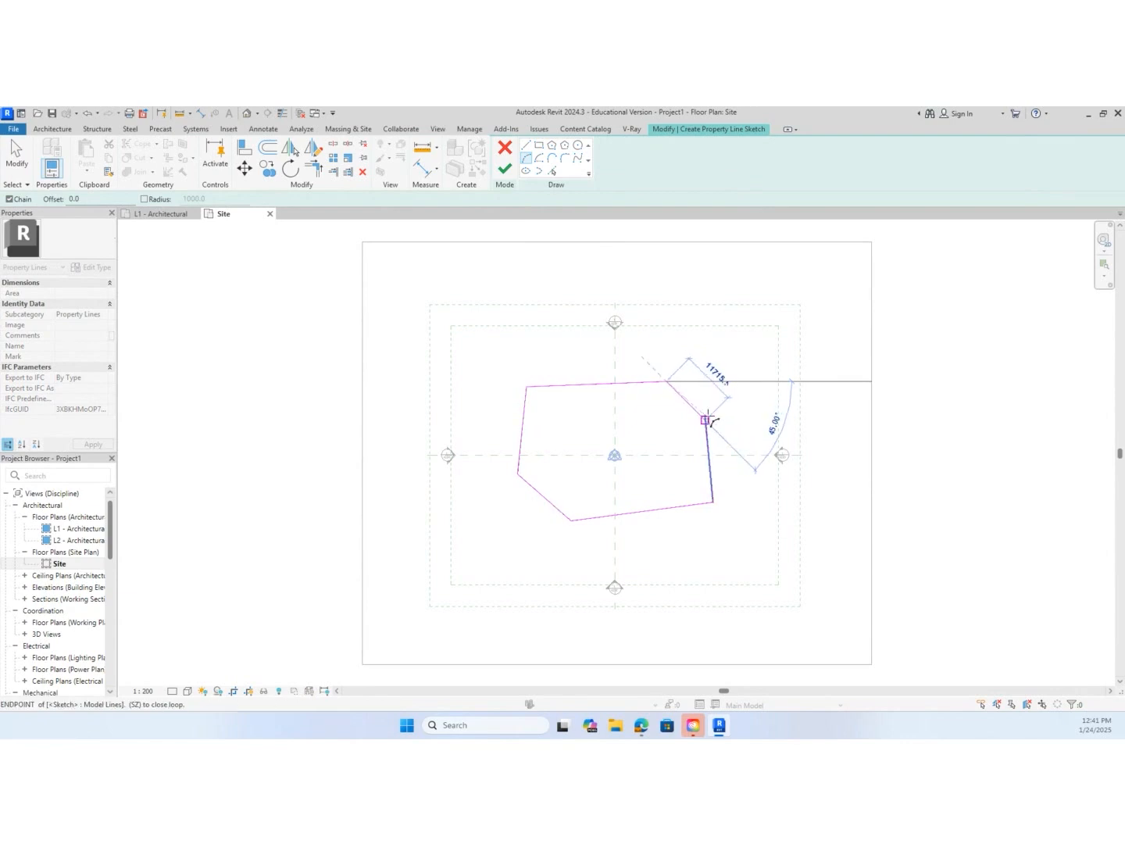
scroll(704, 414, up, 5)
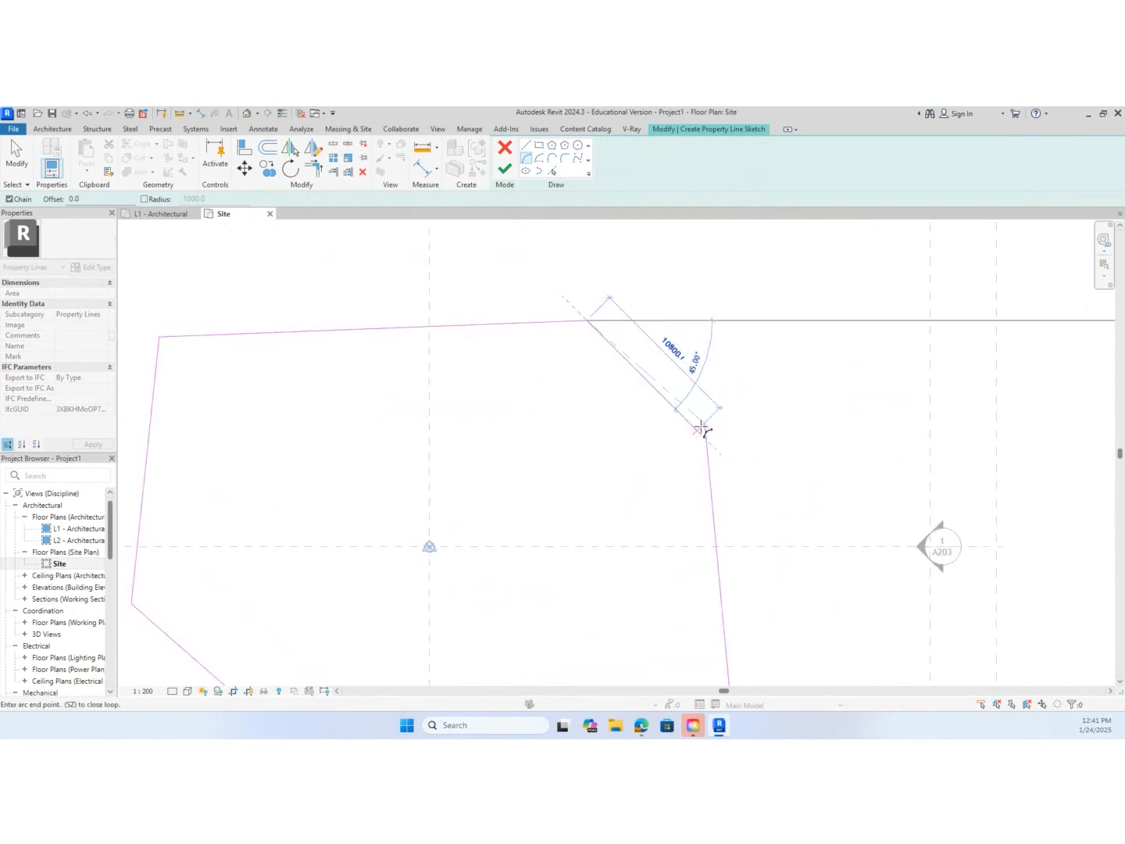
click(705, 423)
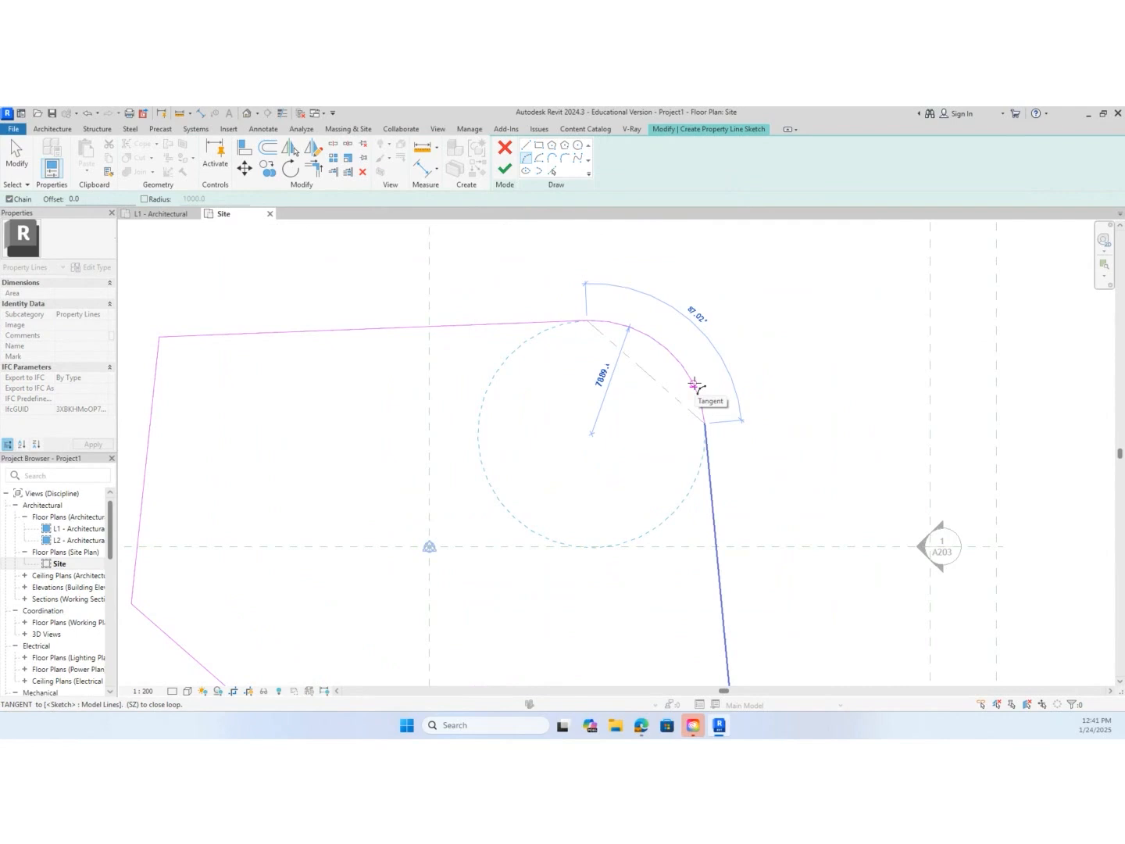
text(7909)
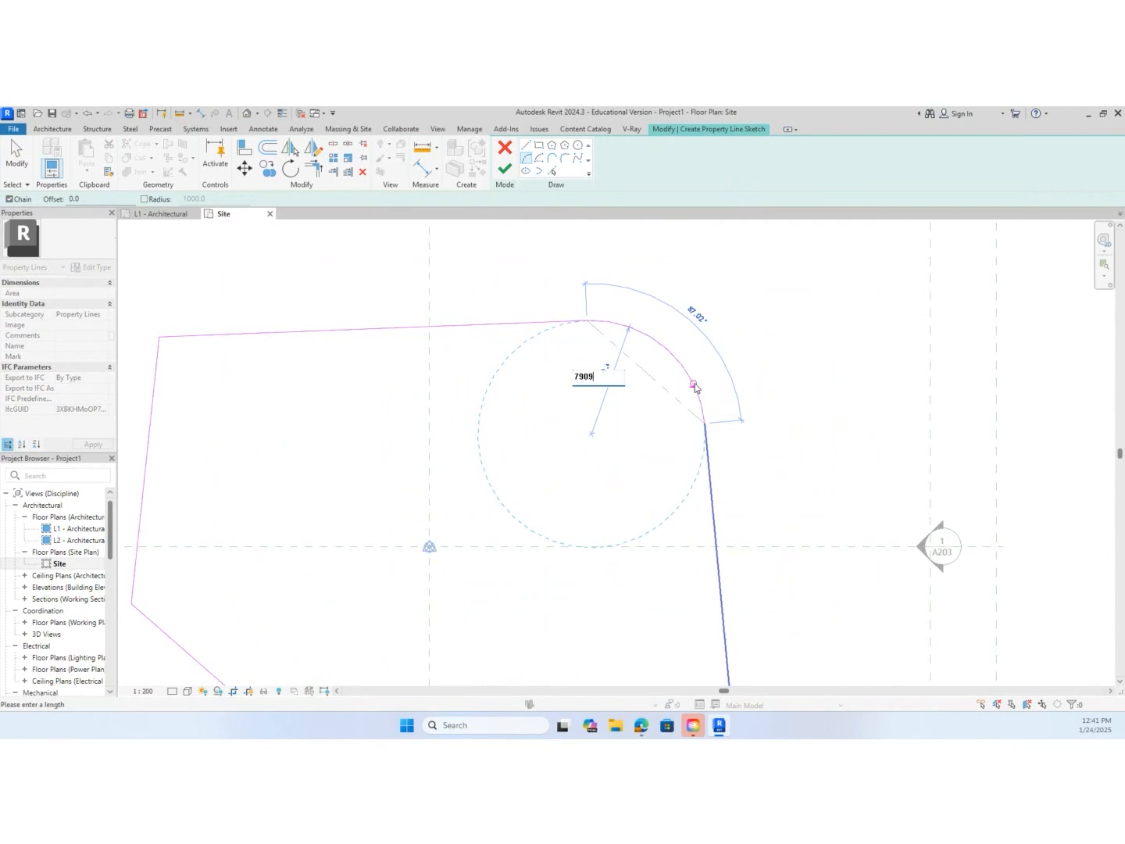
key(Return)
scroll(691, 426, down, 4)
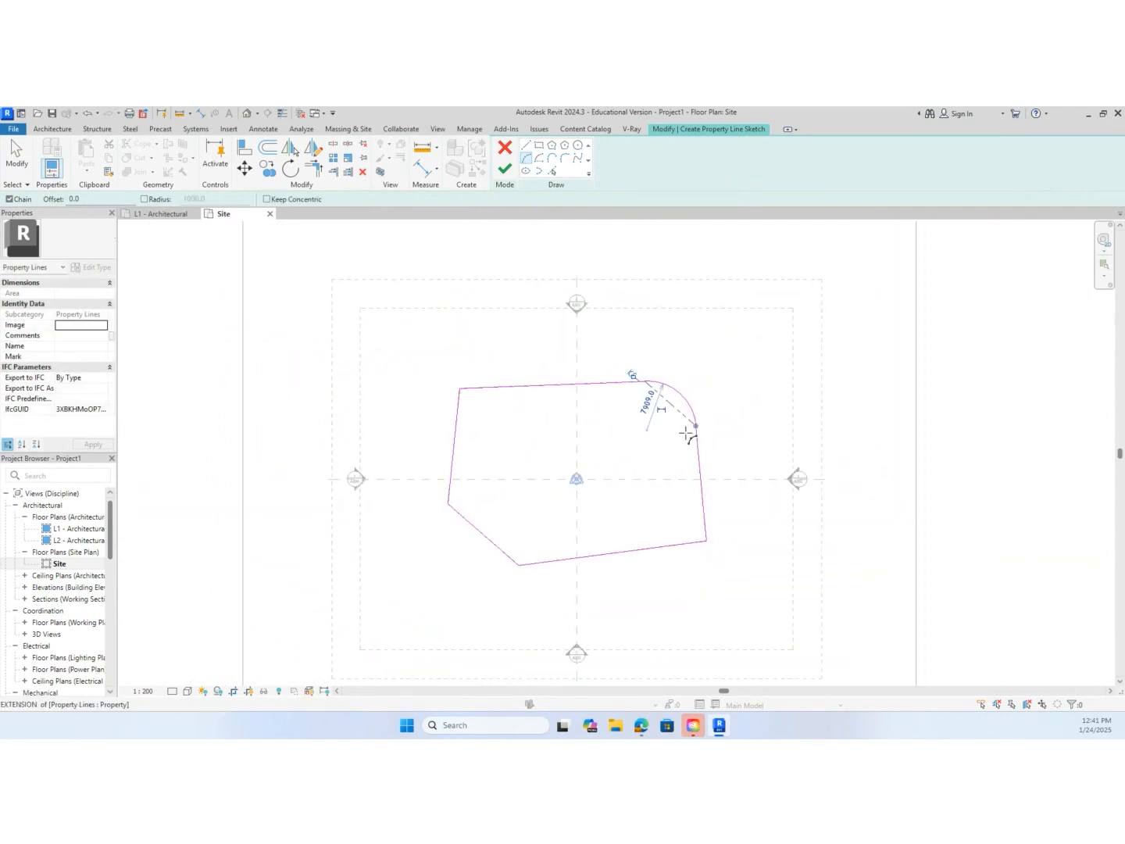
click(505, 169)
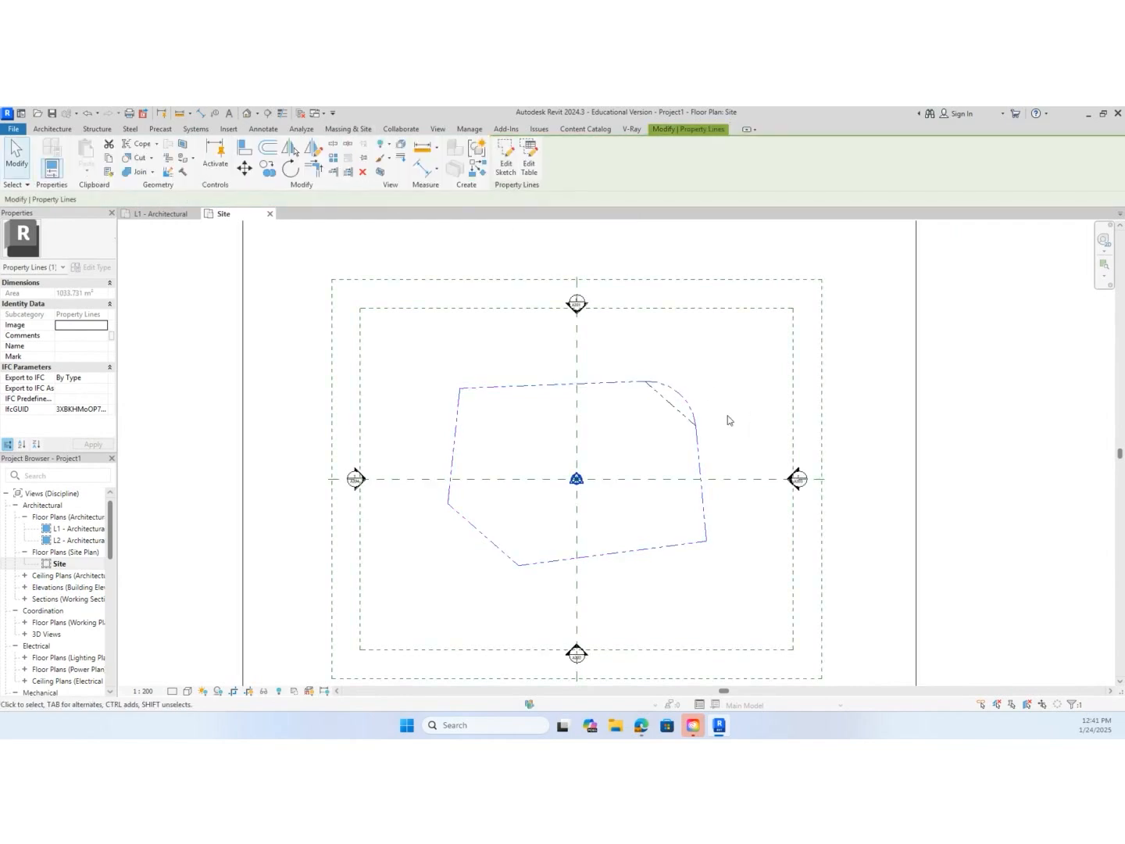
Separate the two overlapping boundaries by moving the rounded one up and right and the original one down and left, and clear the selection
drag(685, 395, 814, 283)
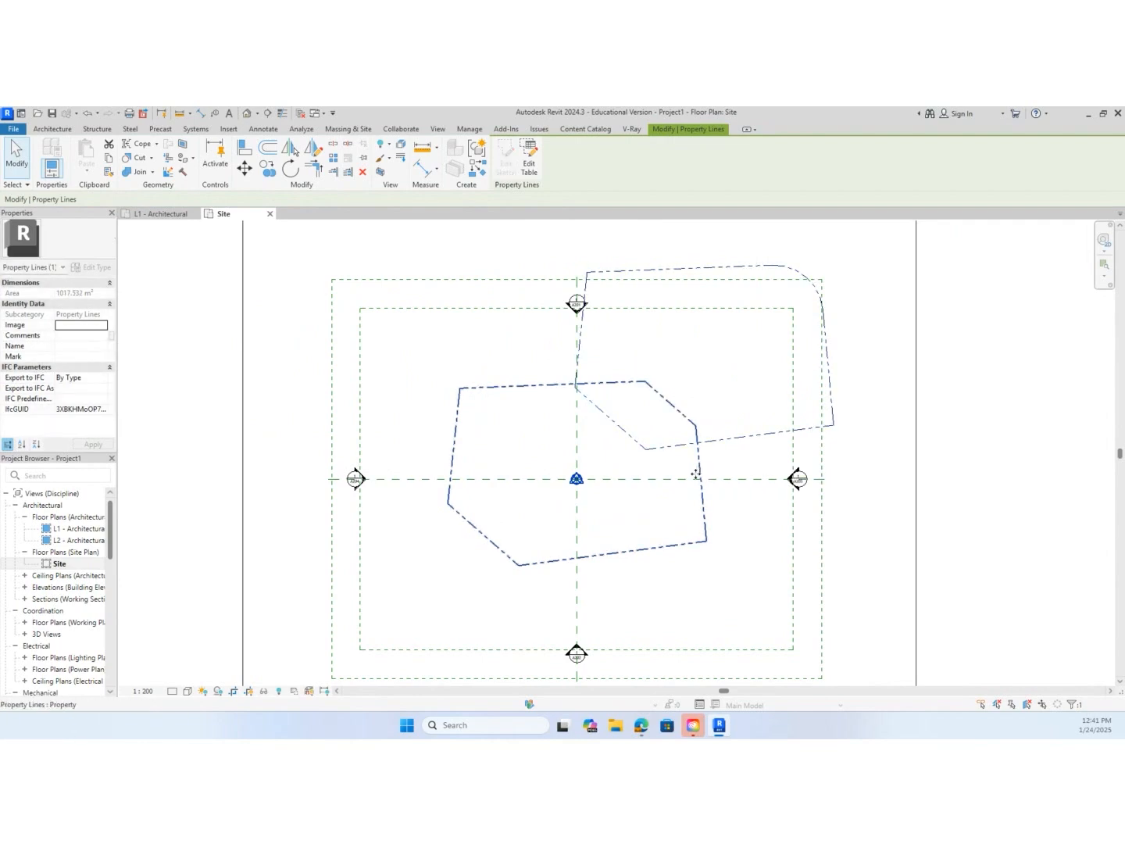
drag(701, 469, 635, 543)
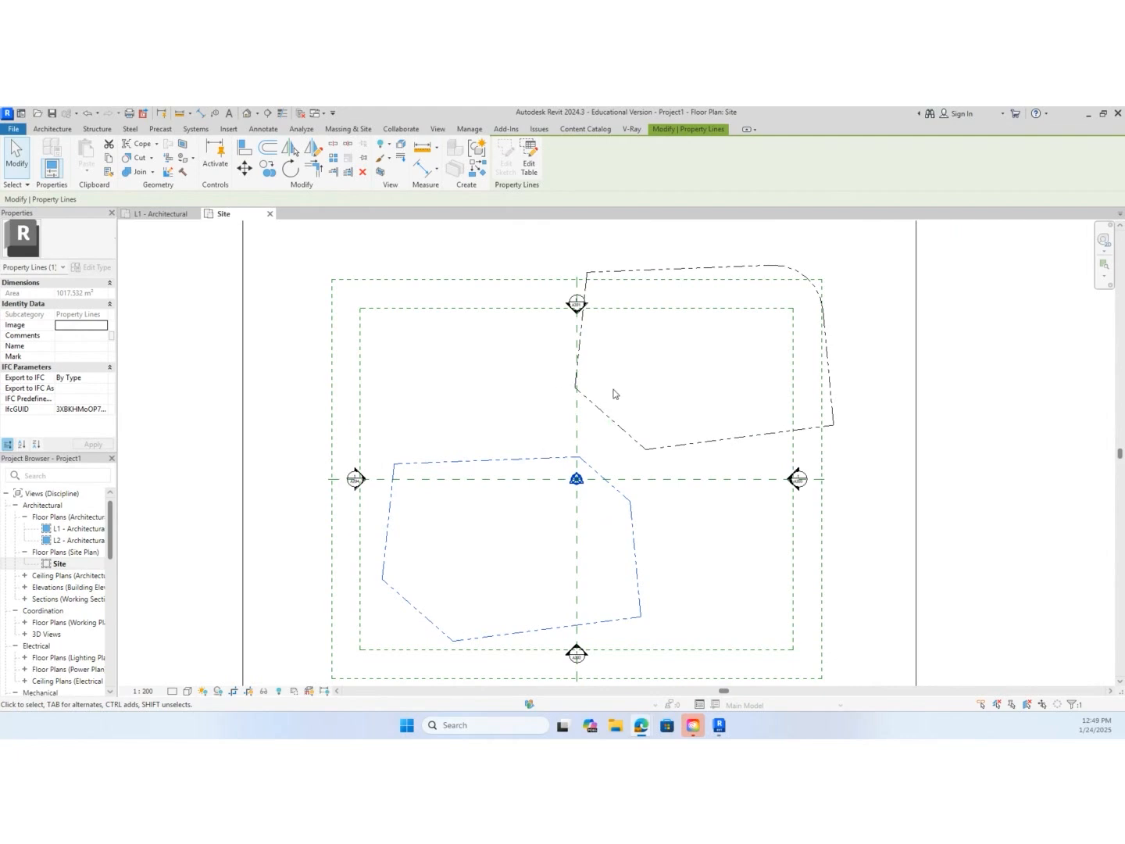
key(Escape)
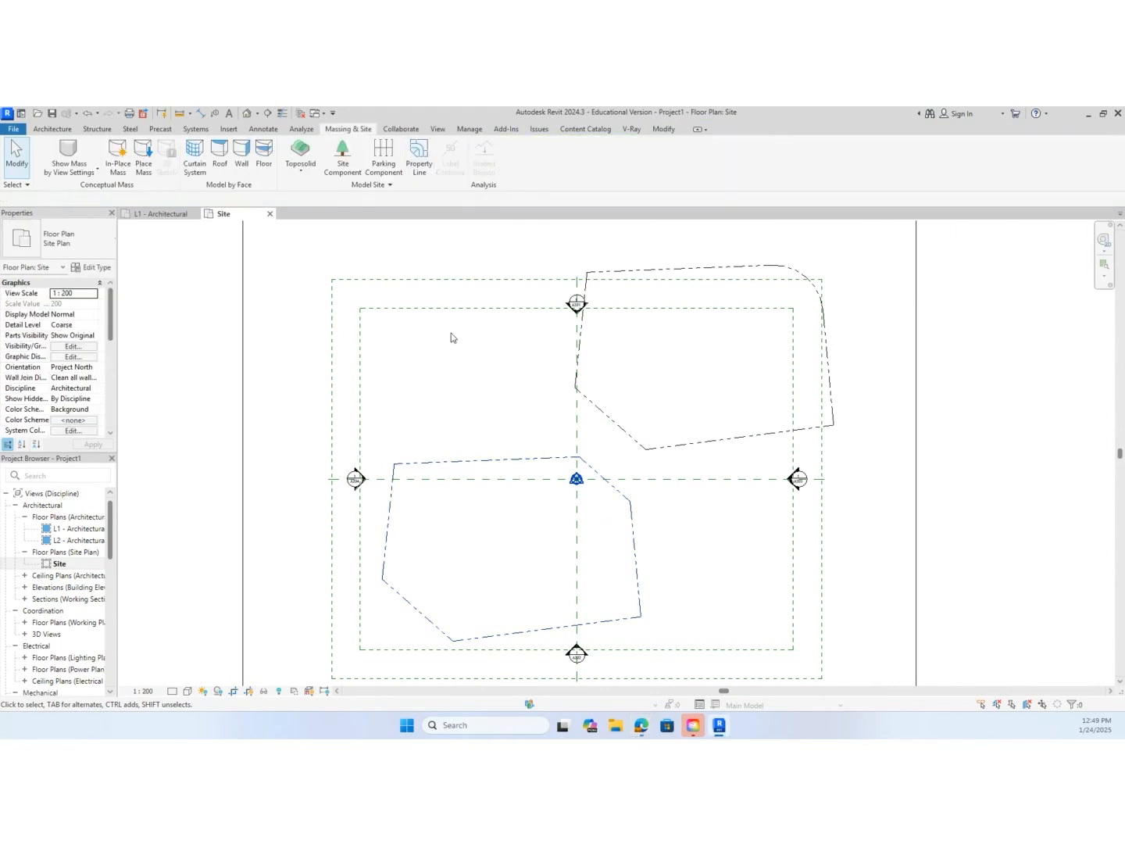
Start another sketched property line and pick five edges of the lower-left boundary, leaving out its short upper-right diagonal
click(418, 166)
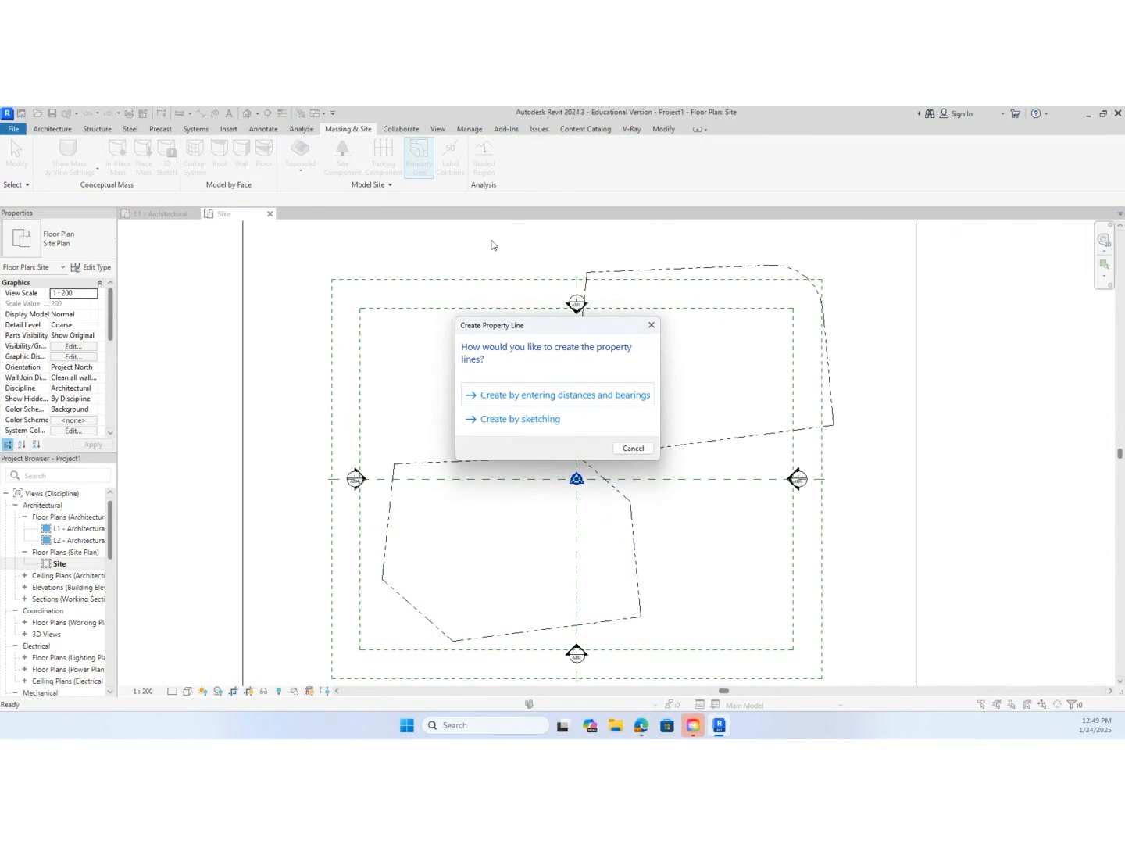
click(522, 419)
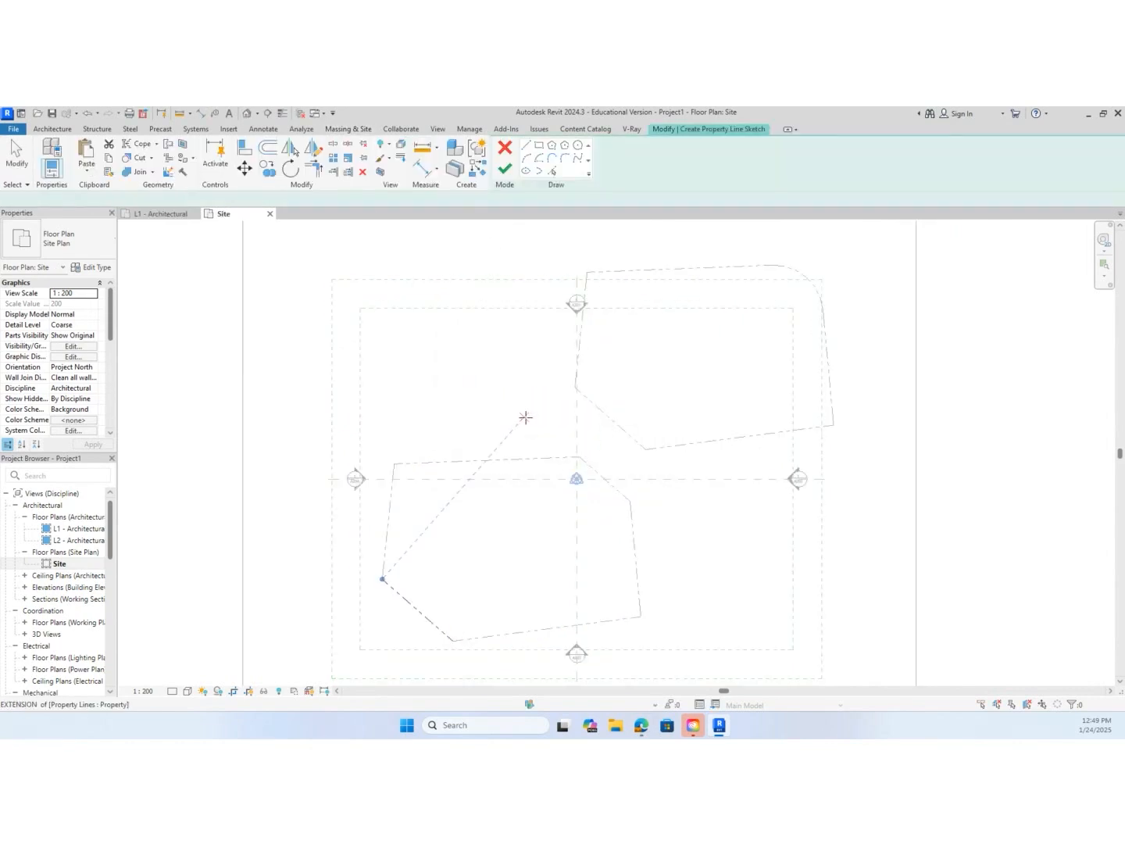
click(551, 172)
click(490, 462)
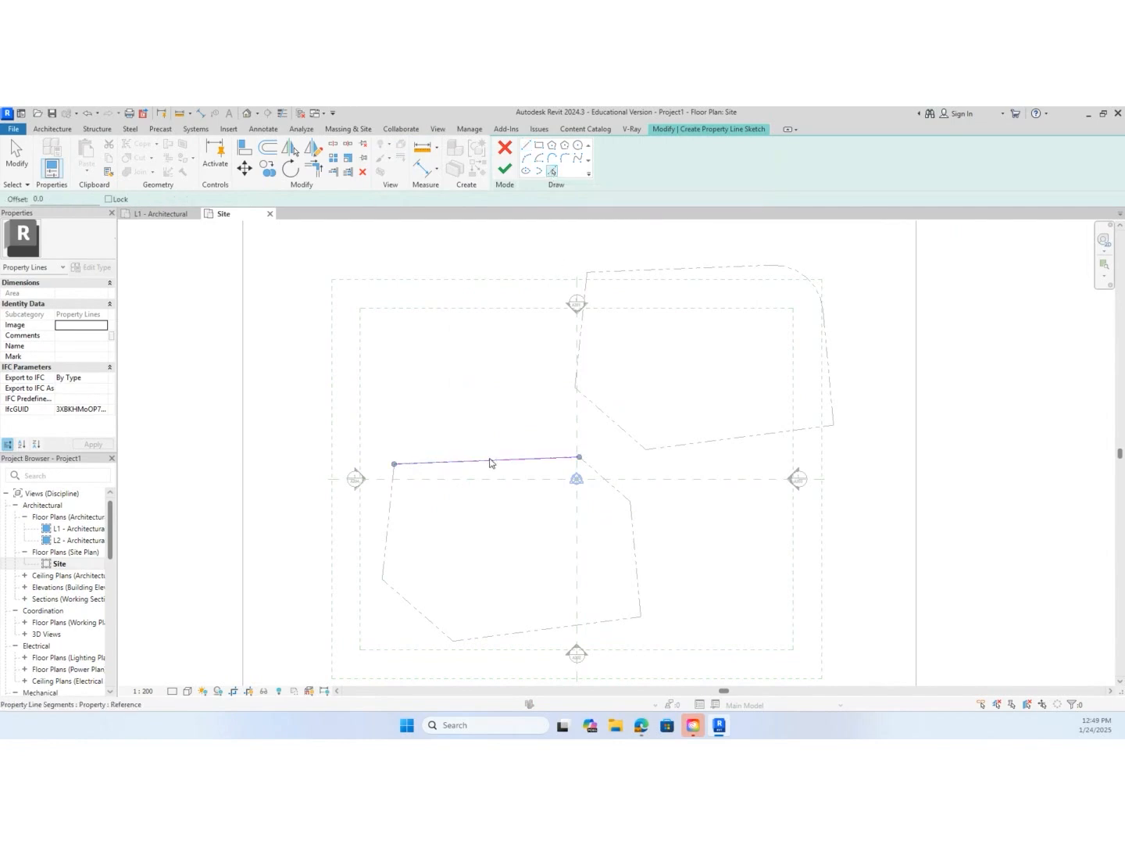
click(392, 504)
click(426, 612)
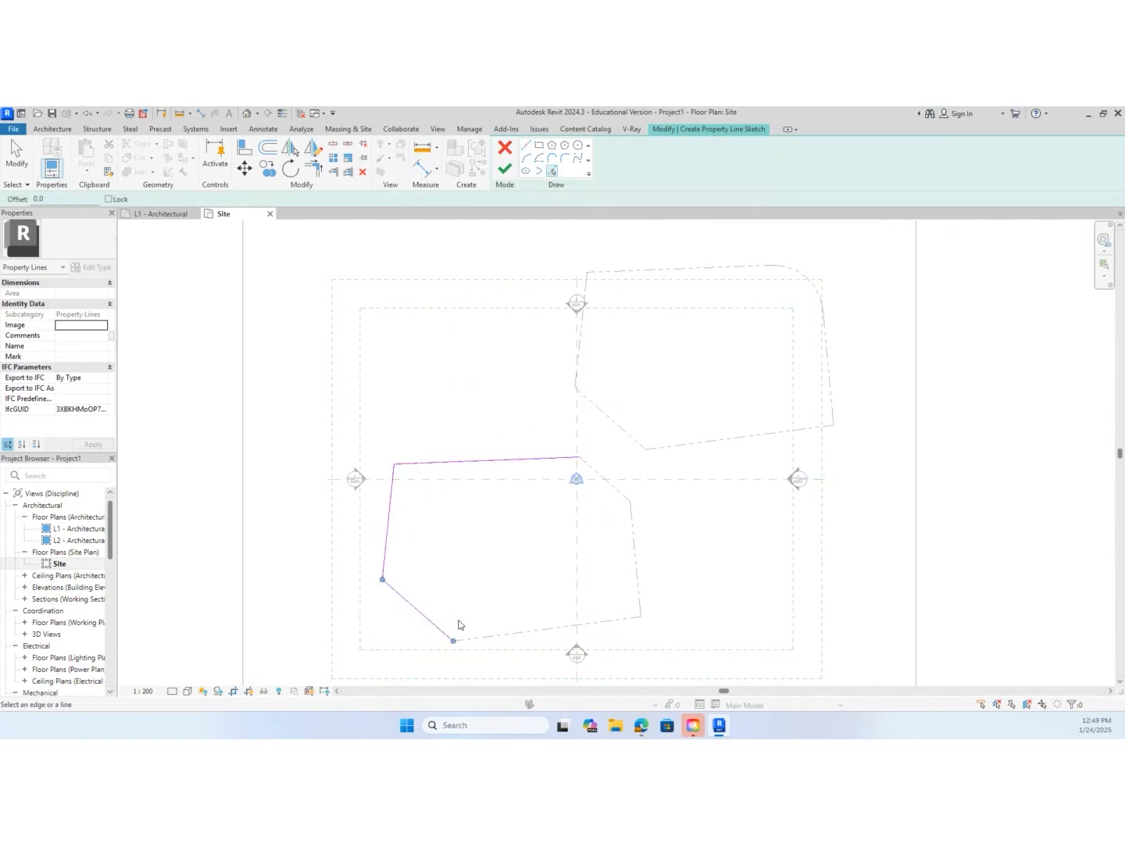
click(483, 637)
click(636, 564)
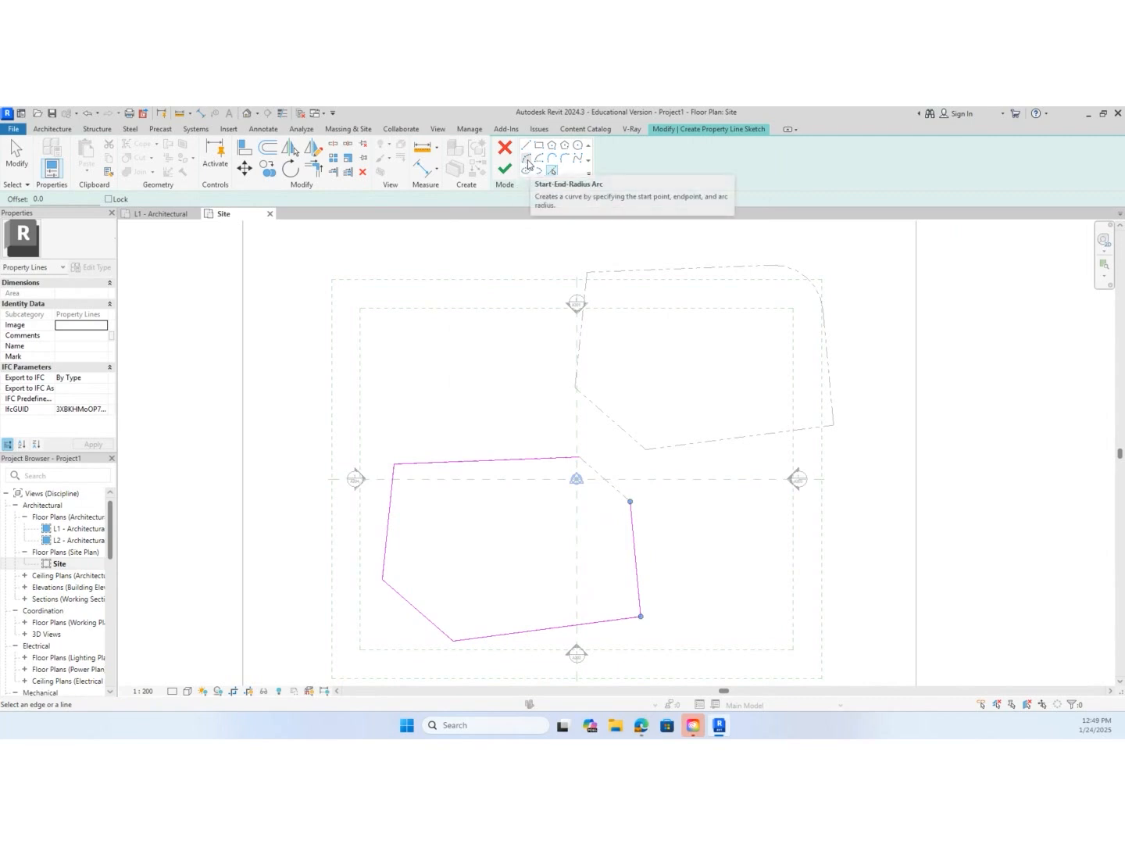
Close the open corner with a Start-End-Radius Arc of radius 7909, finish the sketch, and move the new boundary up and left of the original
click(527, 160)
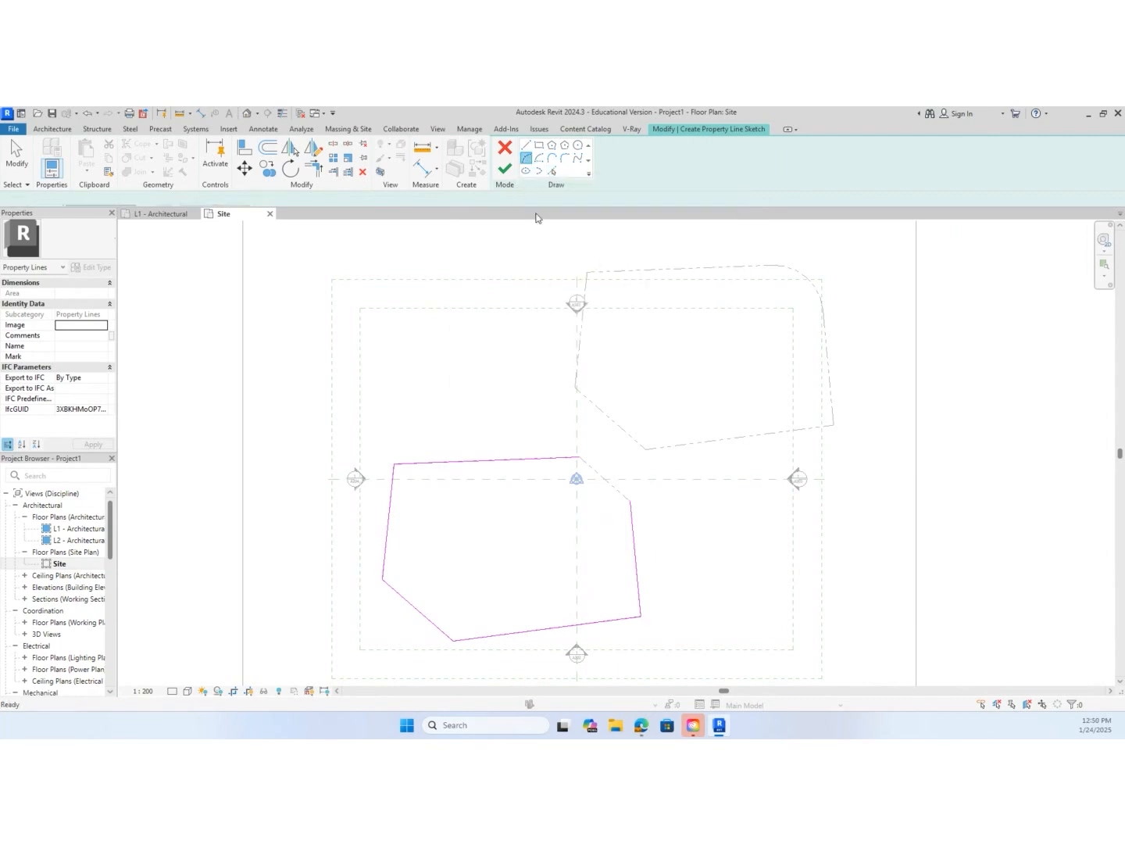
click(579, 457)
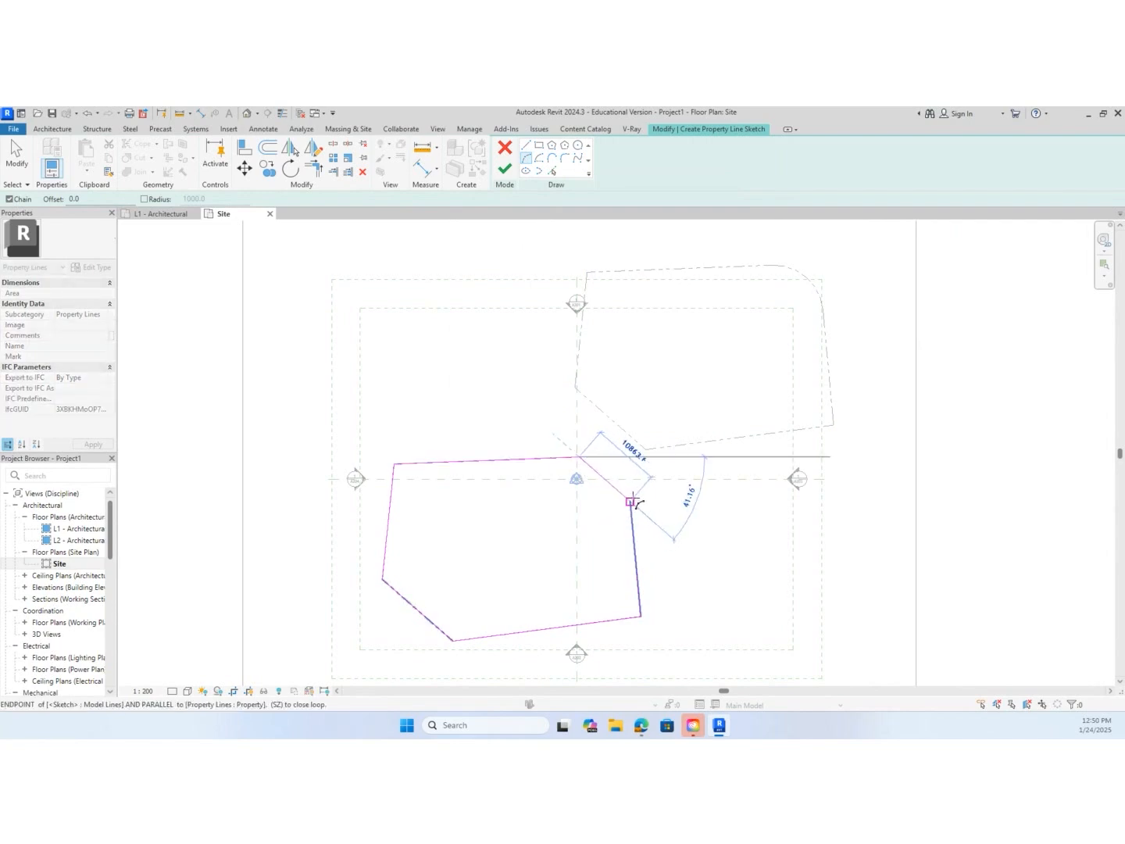
scroll(630, 501, up, 2)
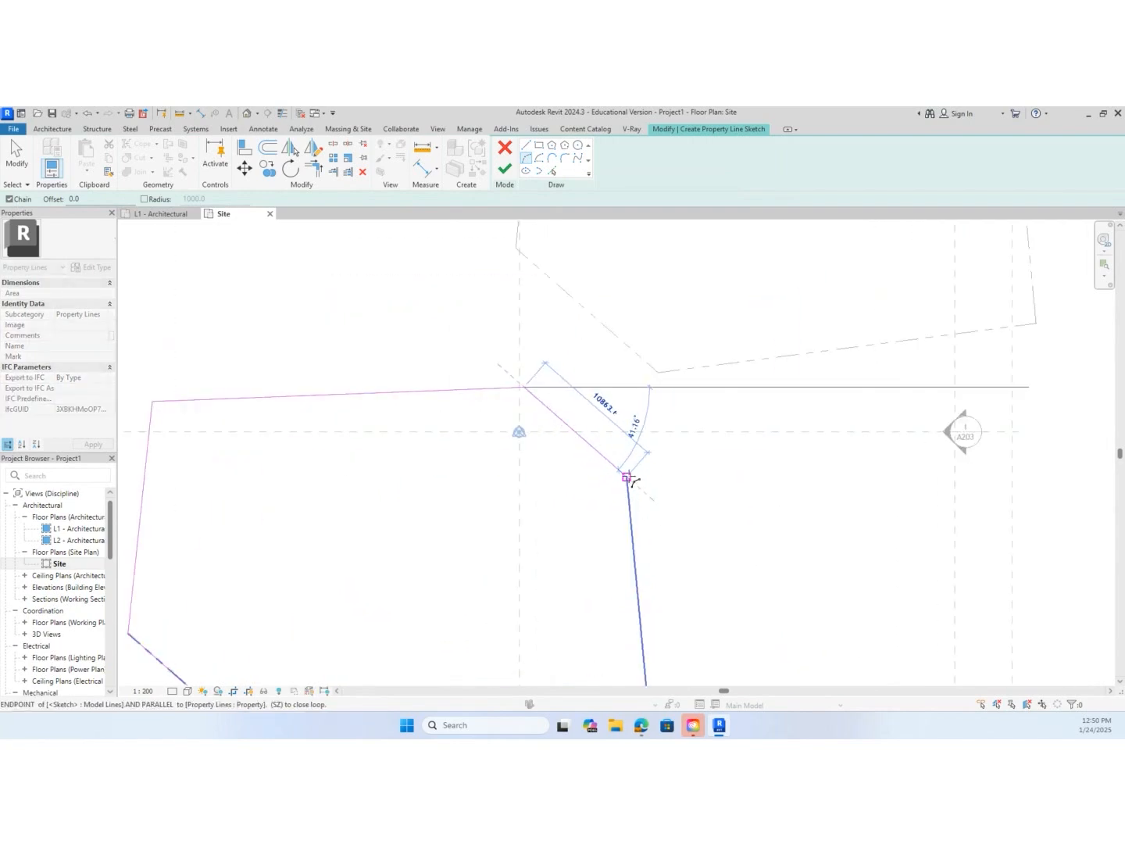
click(627, 477)
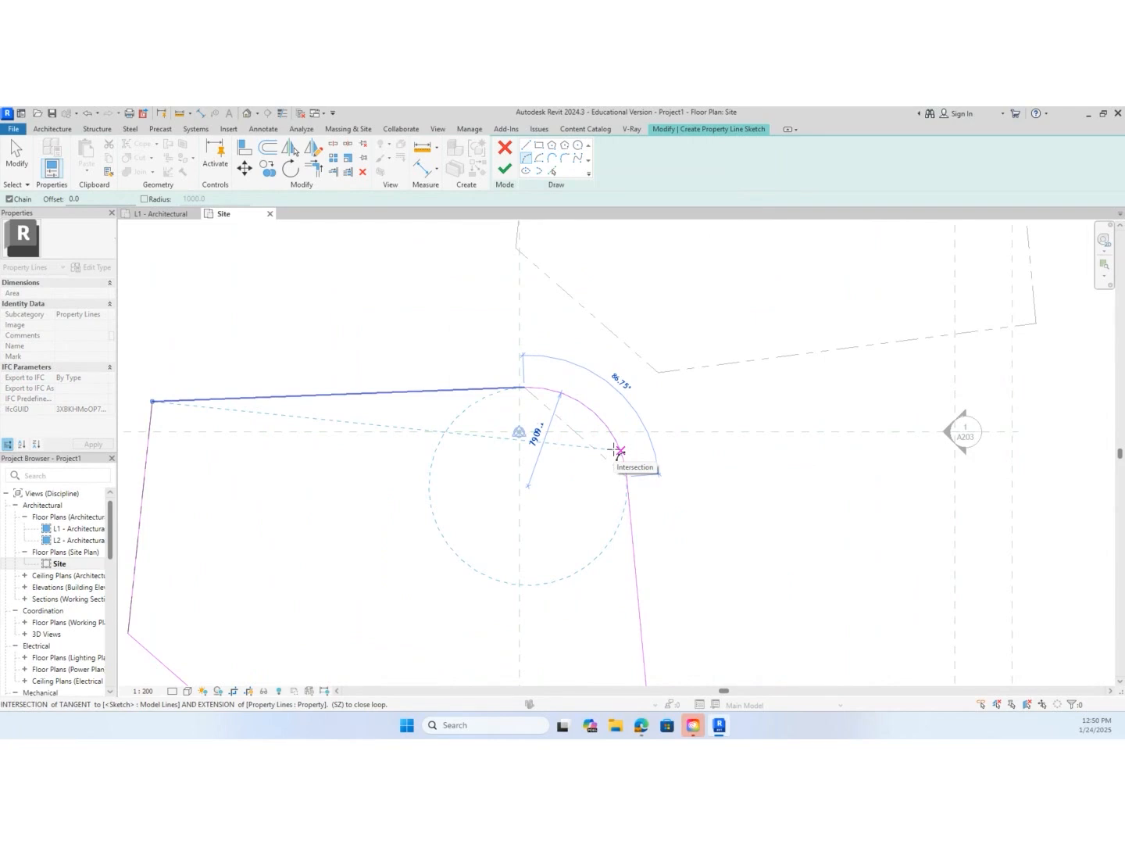
text(7909)
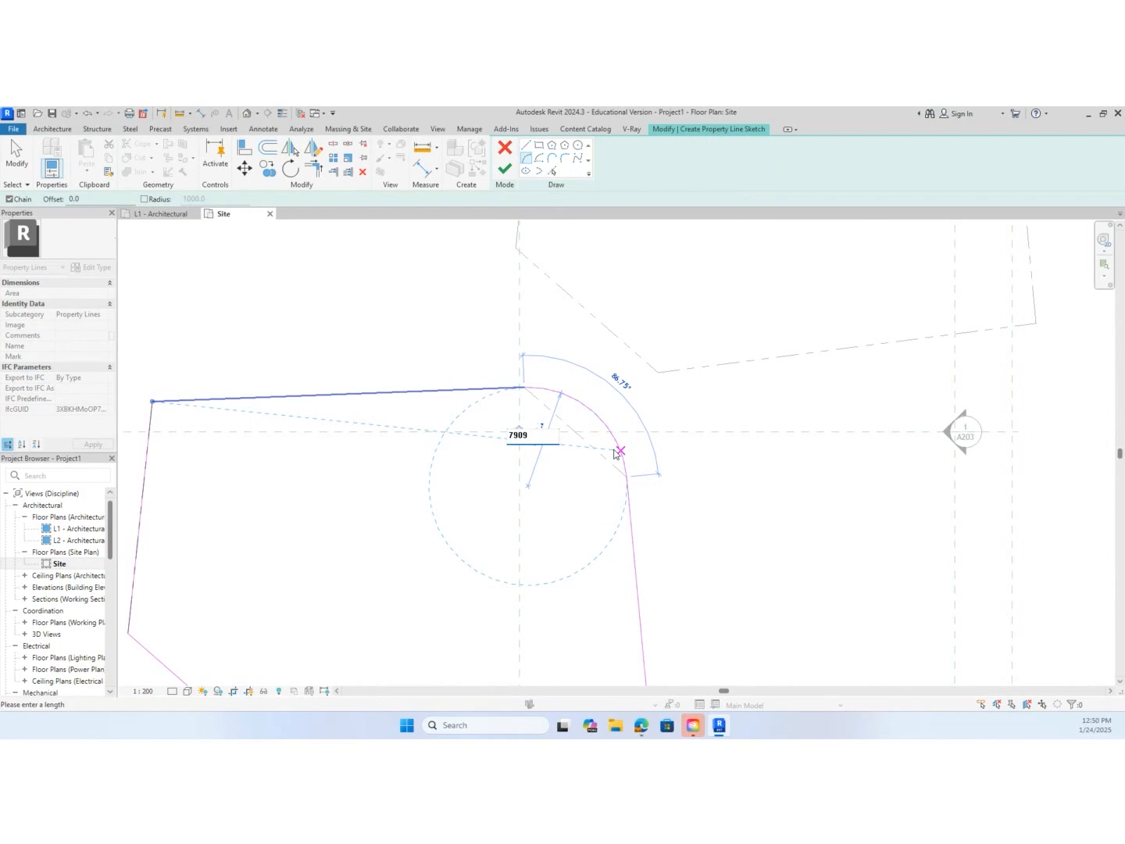
key(Return)
scroll(688, 469, down, 3)
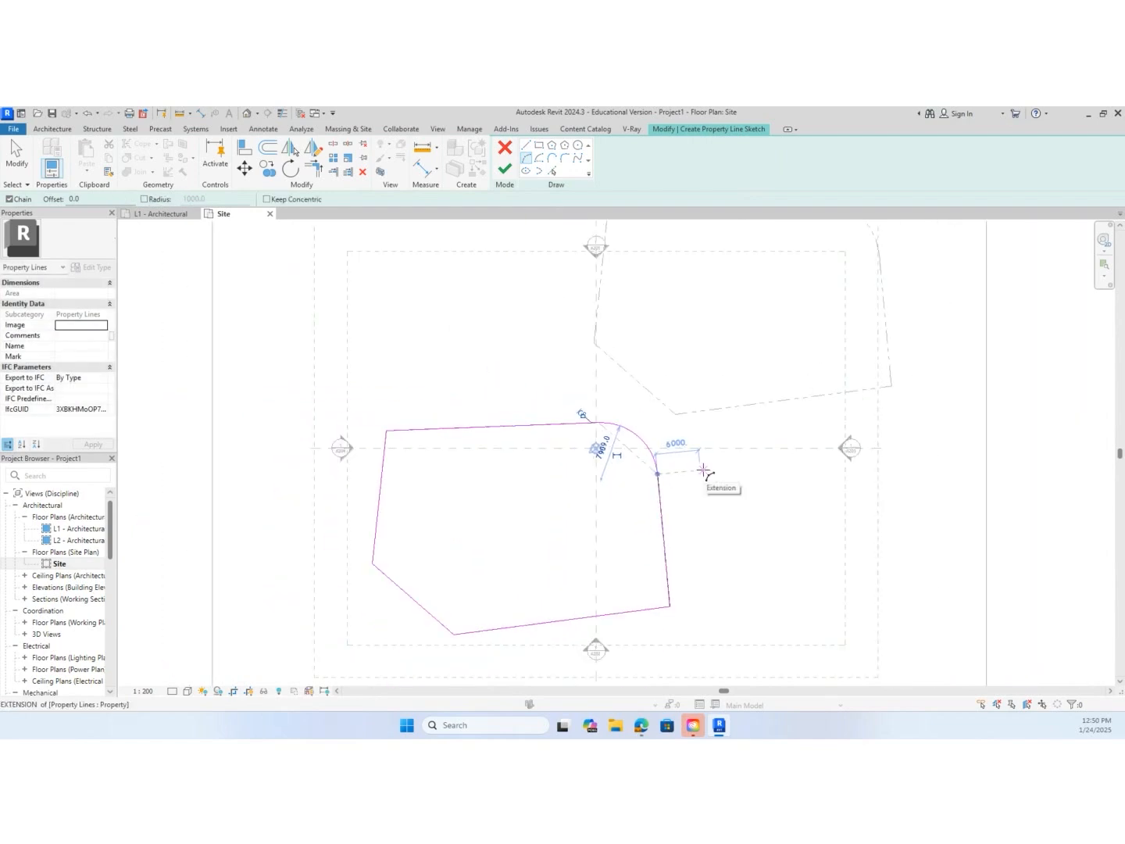
key(Escape)
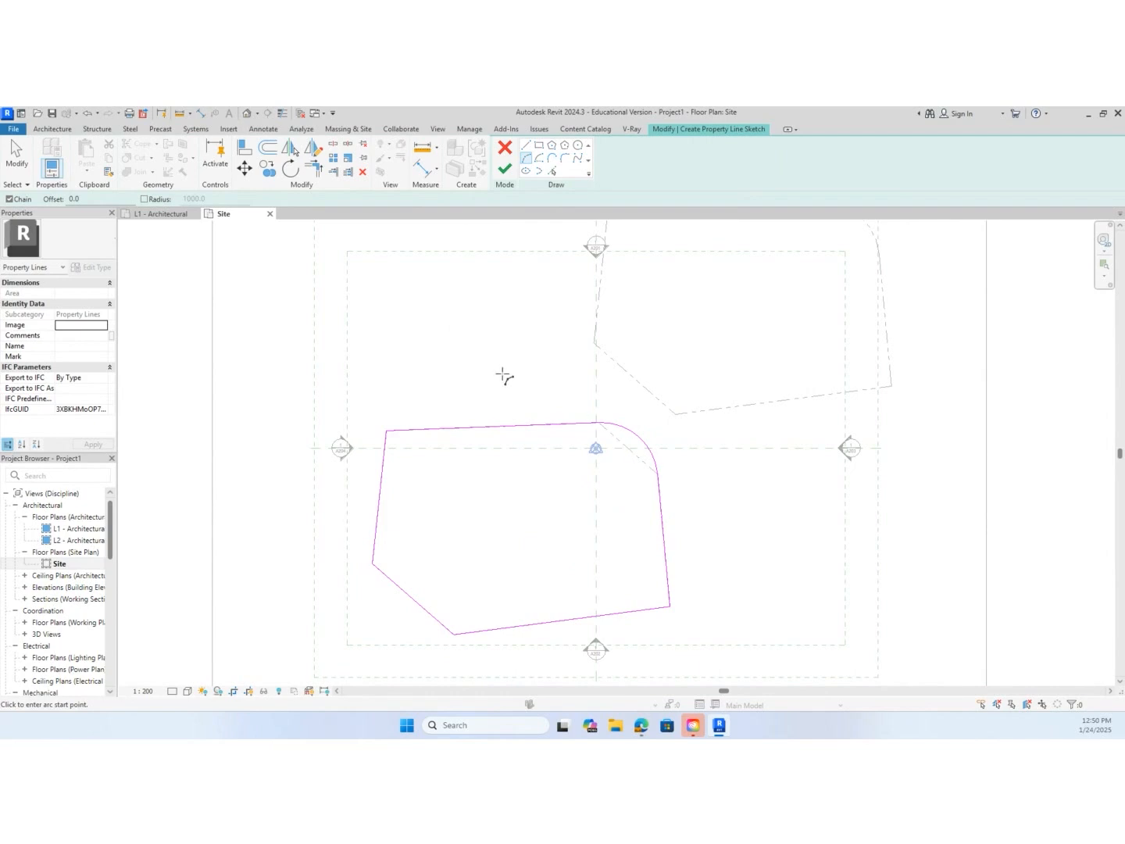
click(506, 170)
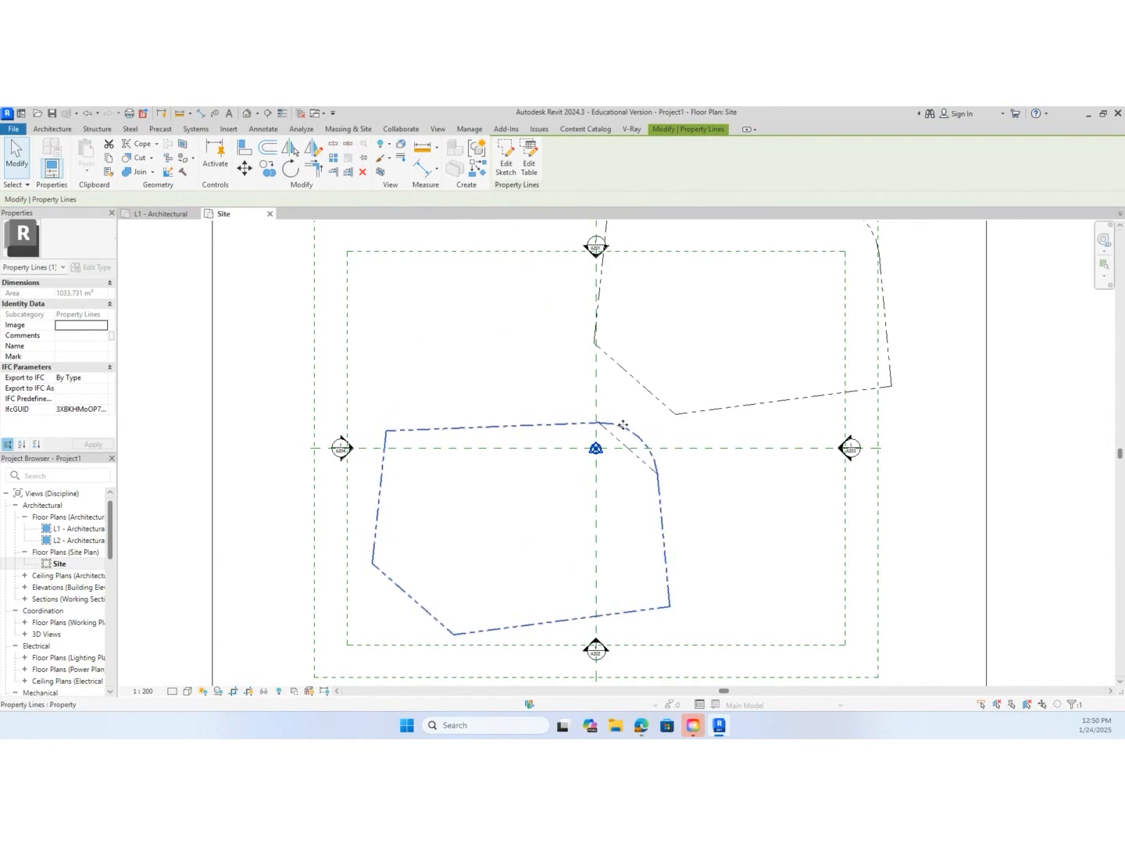
drag(614, 420, 472, 257)
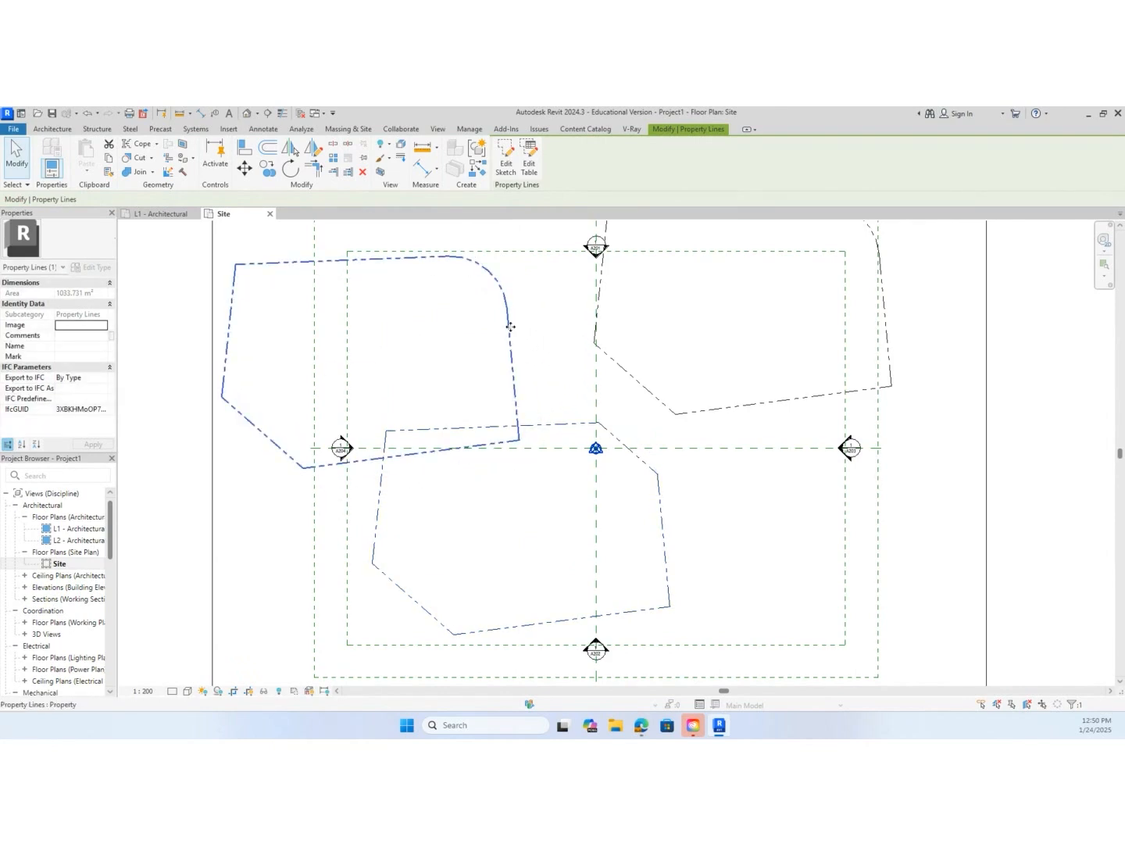
Delete the rounded boundary that sits up and left of the original one
key(Delete)
scroll(687, 447, down, 1)
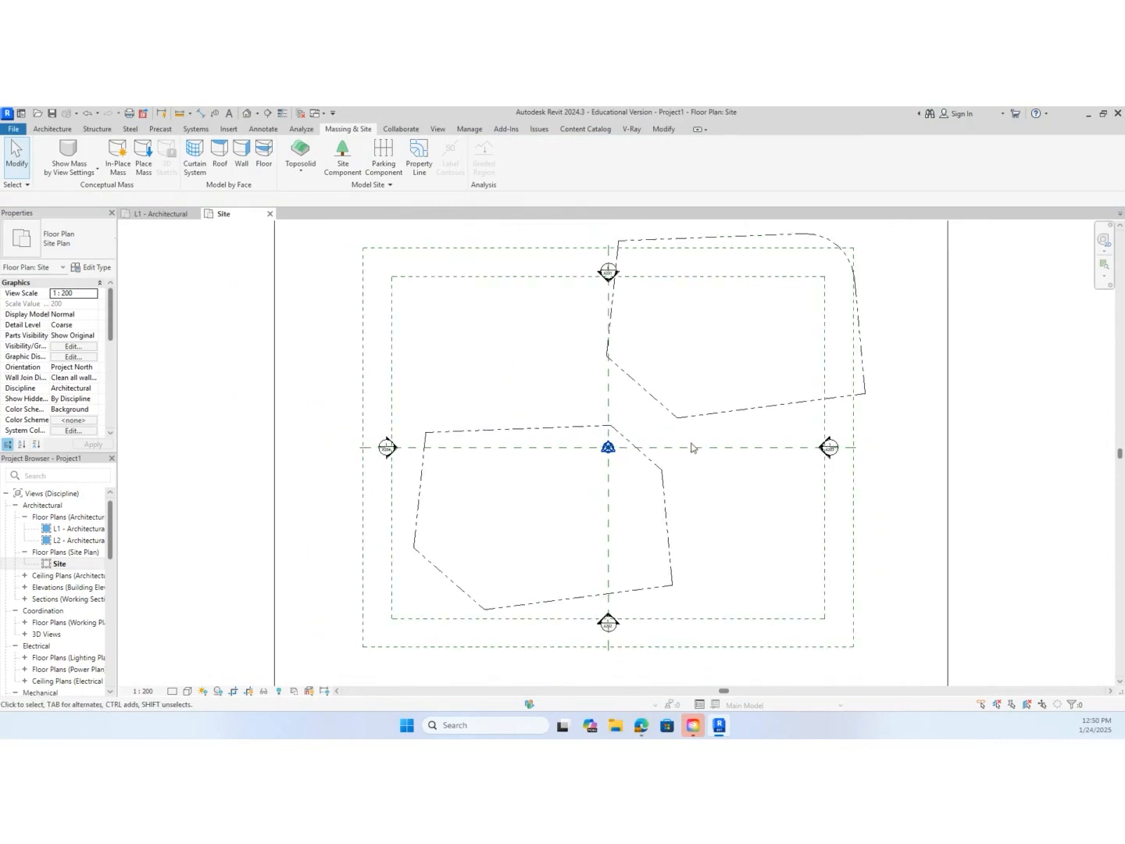
middle_drag(677, 494, 643, 417)
Open the survey table of the lower-left boundary and change line 6's type to Arc
click(618, 407)
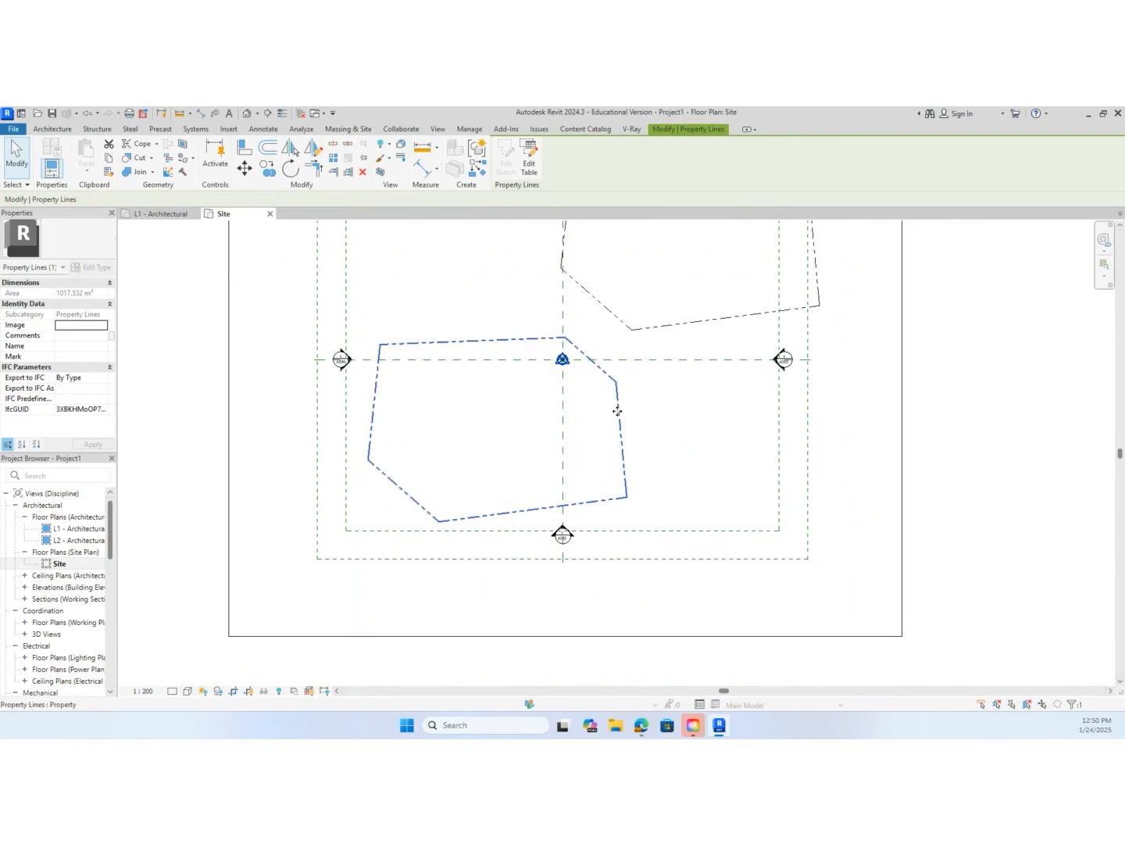
click(530, 166)
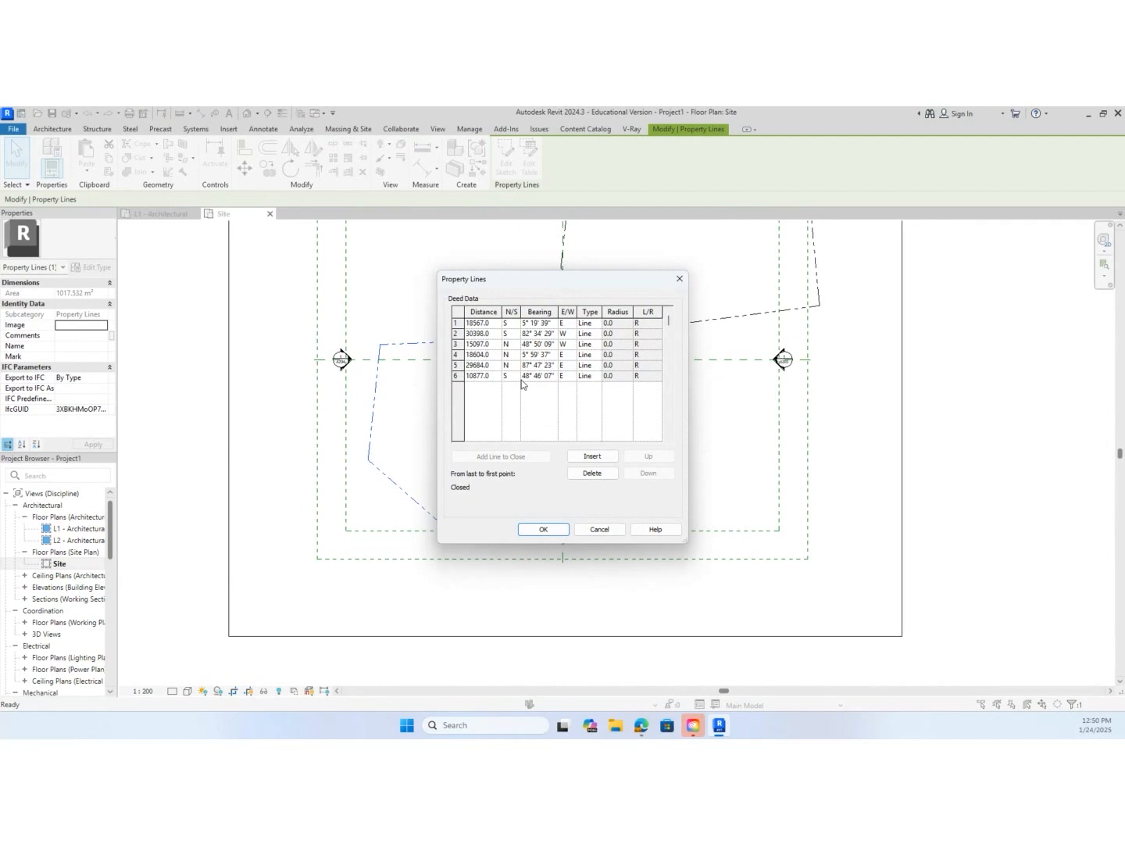
click(594, 376)
click(588, 394)
Give line 6's arc a radius of 7909 and direction L, and apply the deed data to the boundary
click(616, 376)
click(616, 375)
drag(619, 378, 592, 379)
text(7909)
click(648, 378)
click(657, 376)
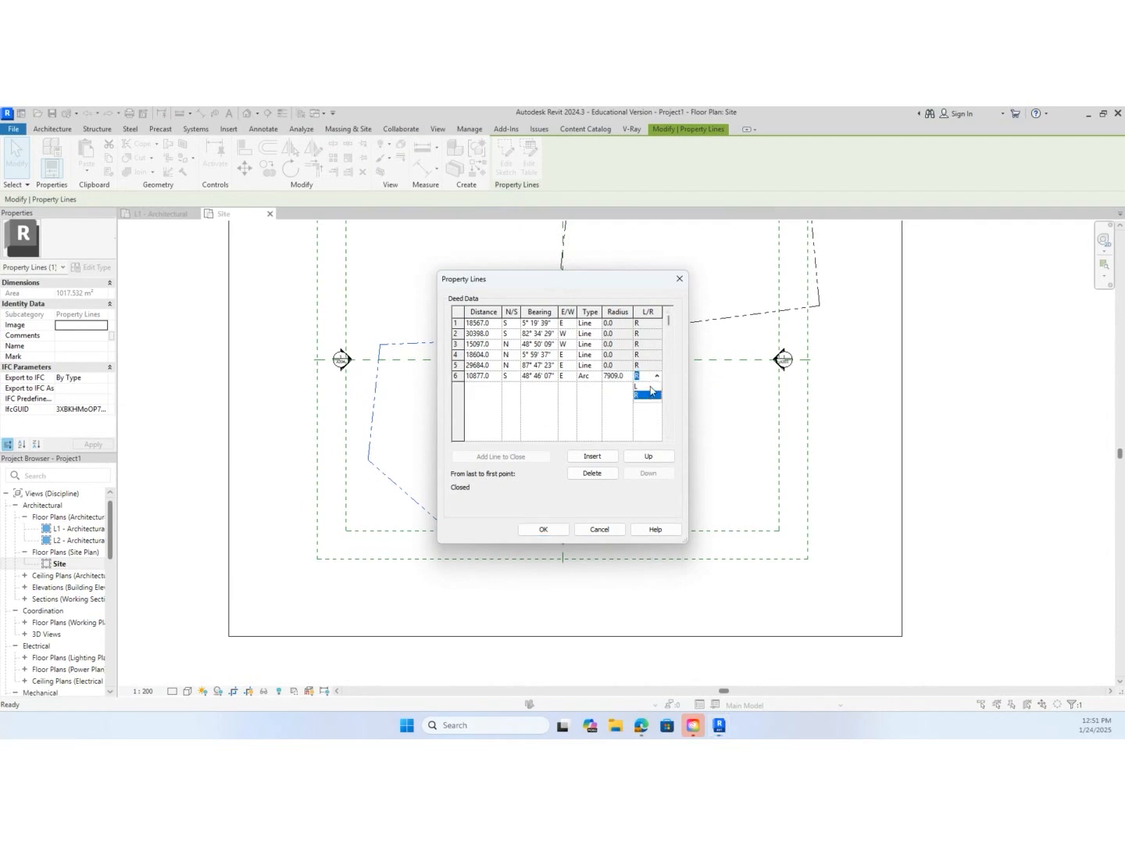
click(651, 387)
click(541, 529)
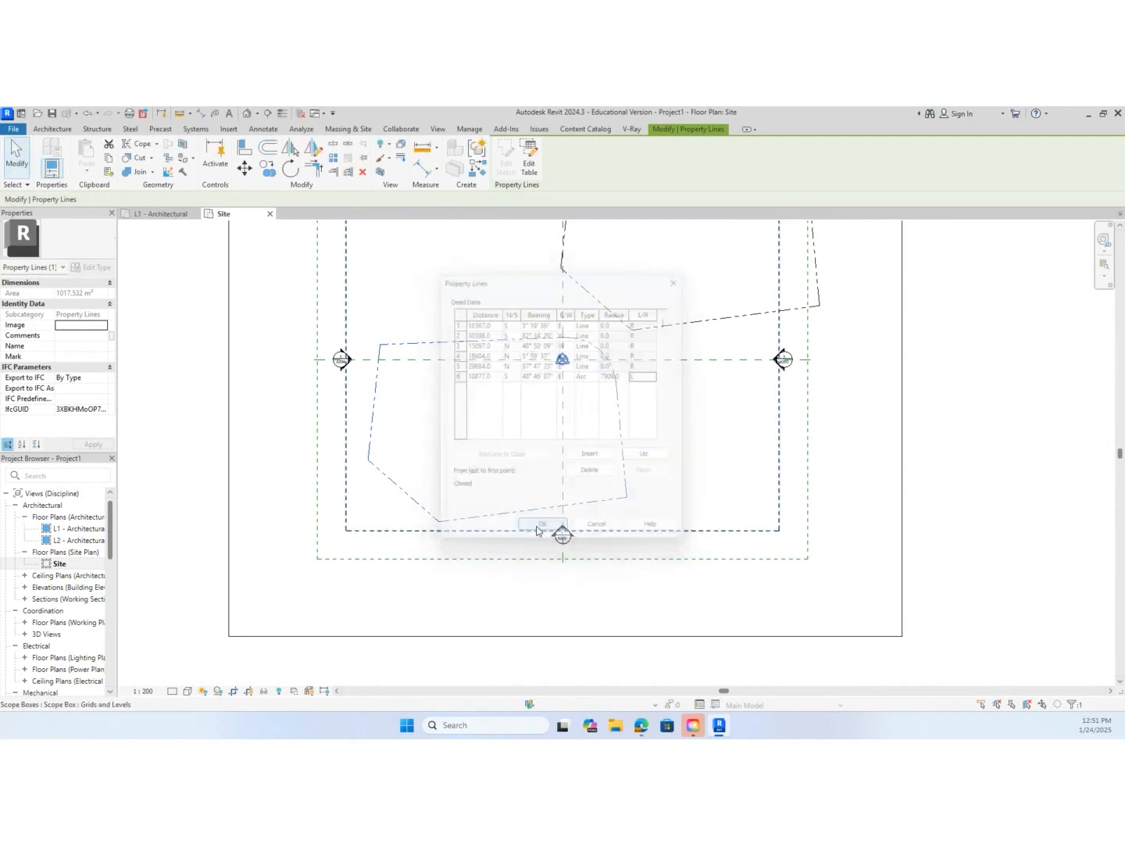
Delete the upper-right sketched boundary, move the remaining one up and right around the project base point, and clear the selection
scroll(669, 428, down, 3)
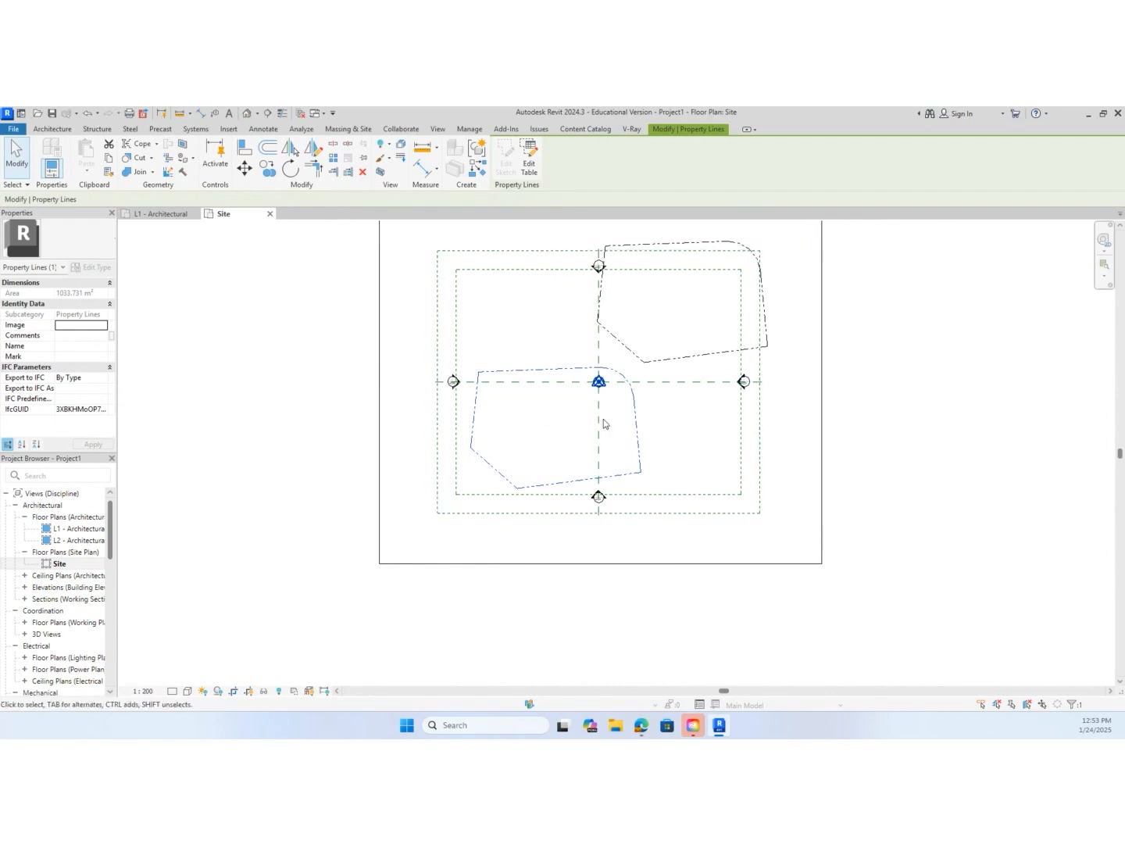
click(626, 353)
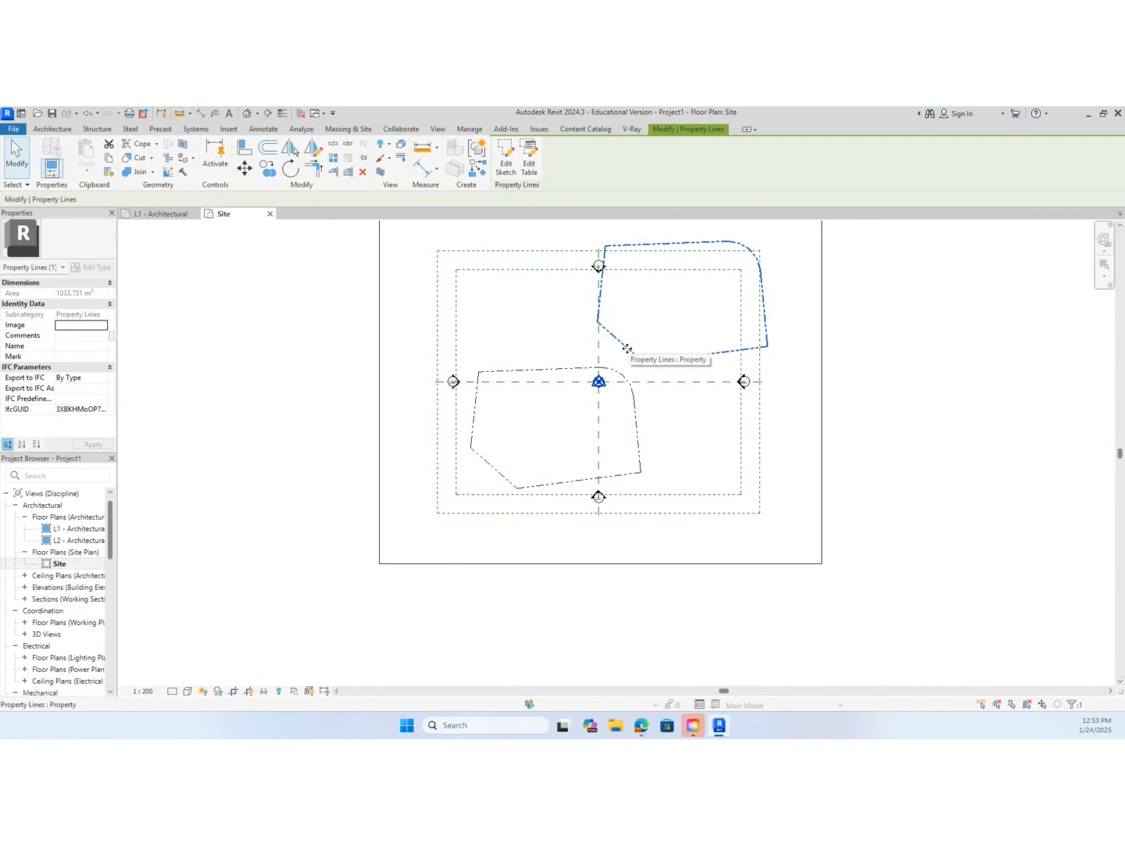
key(Delete)
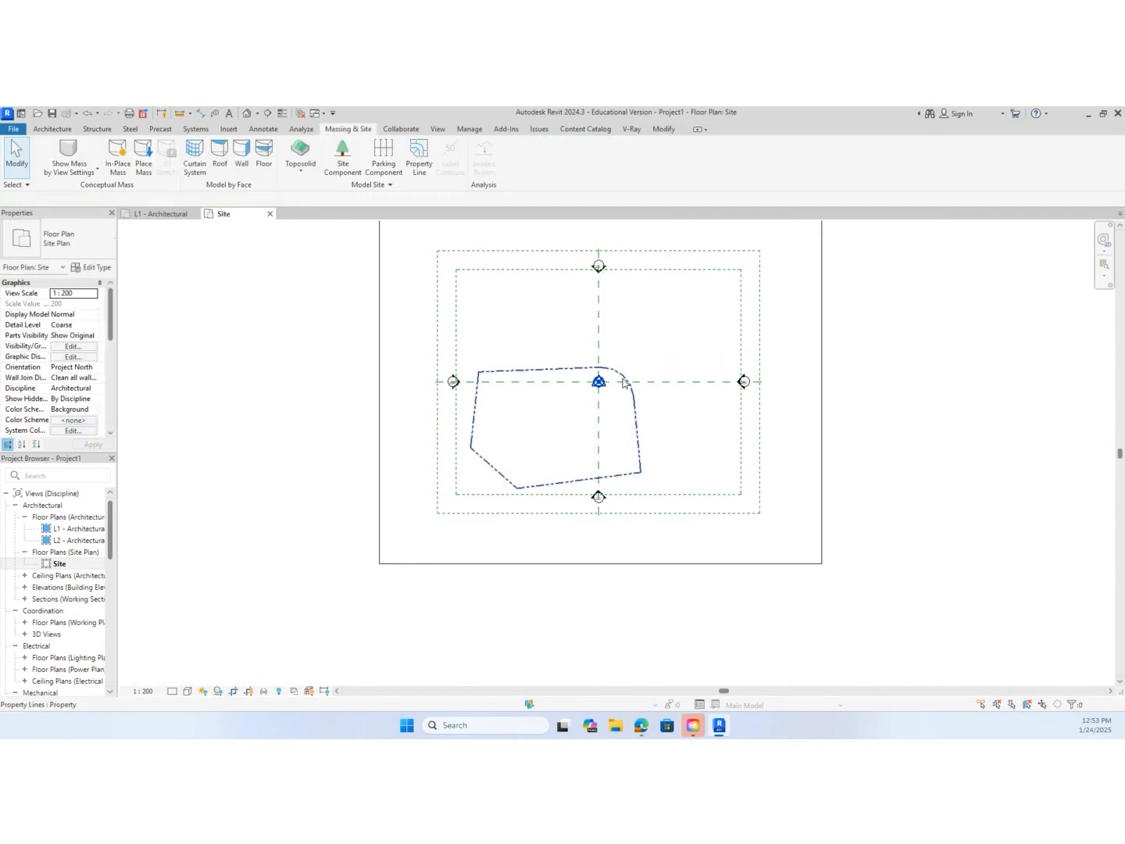
click(625, 379)
drag(624, 379, 679, 330)
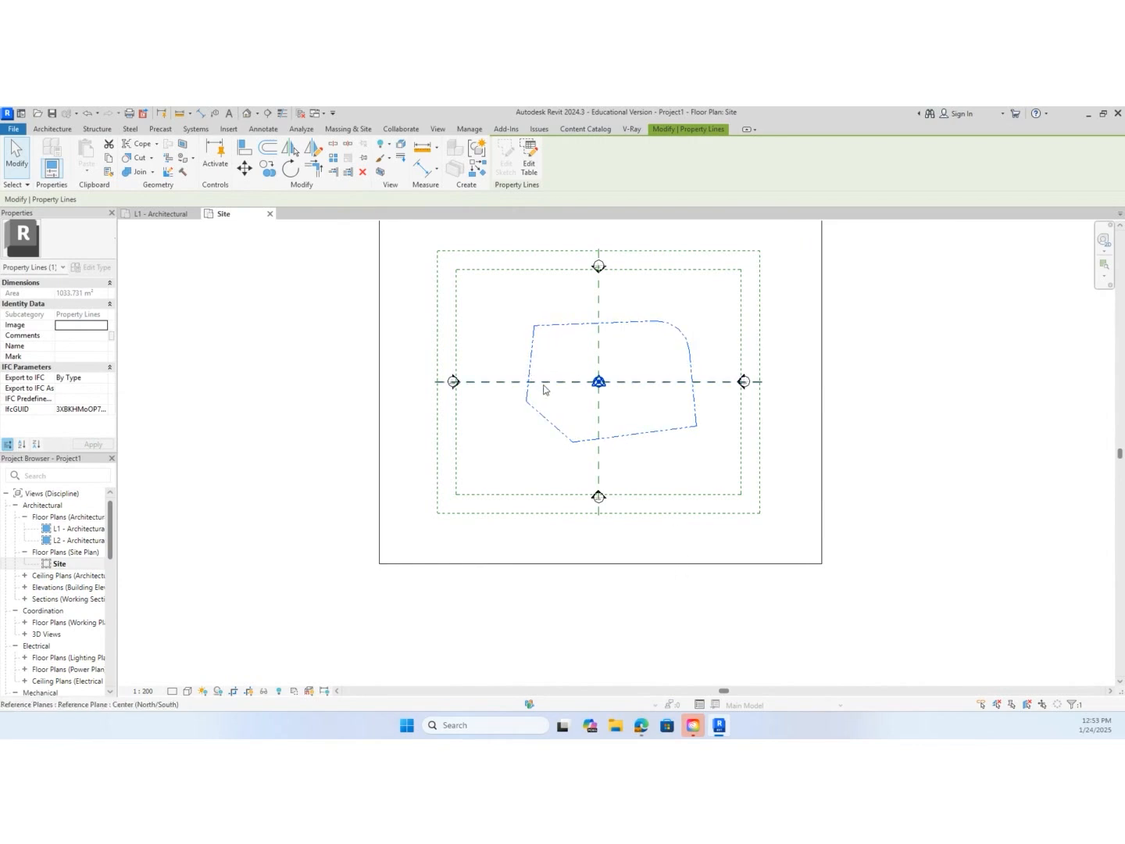
click(242, 372)
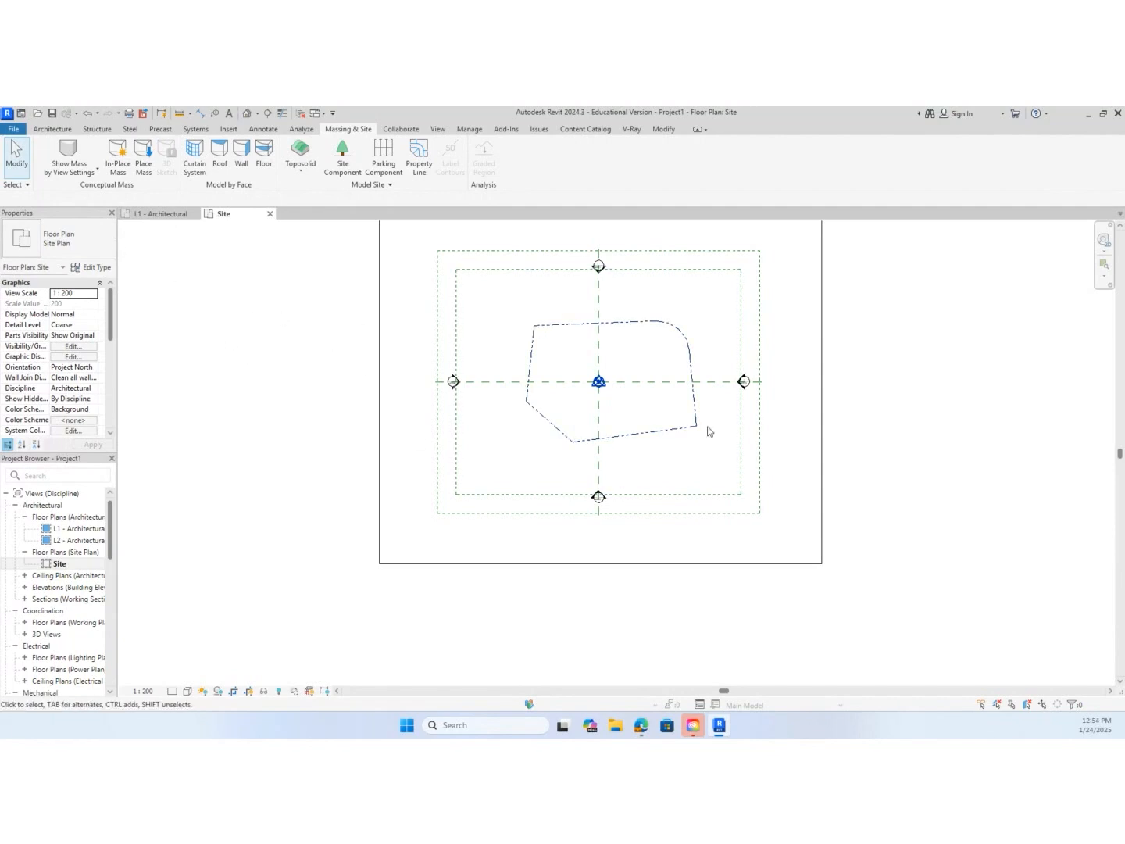
Set the Site view's orientation to True North
click(531, 341)
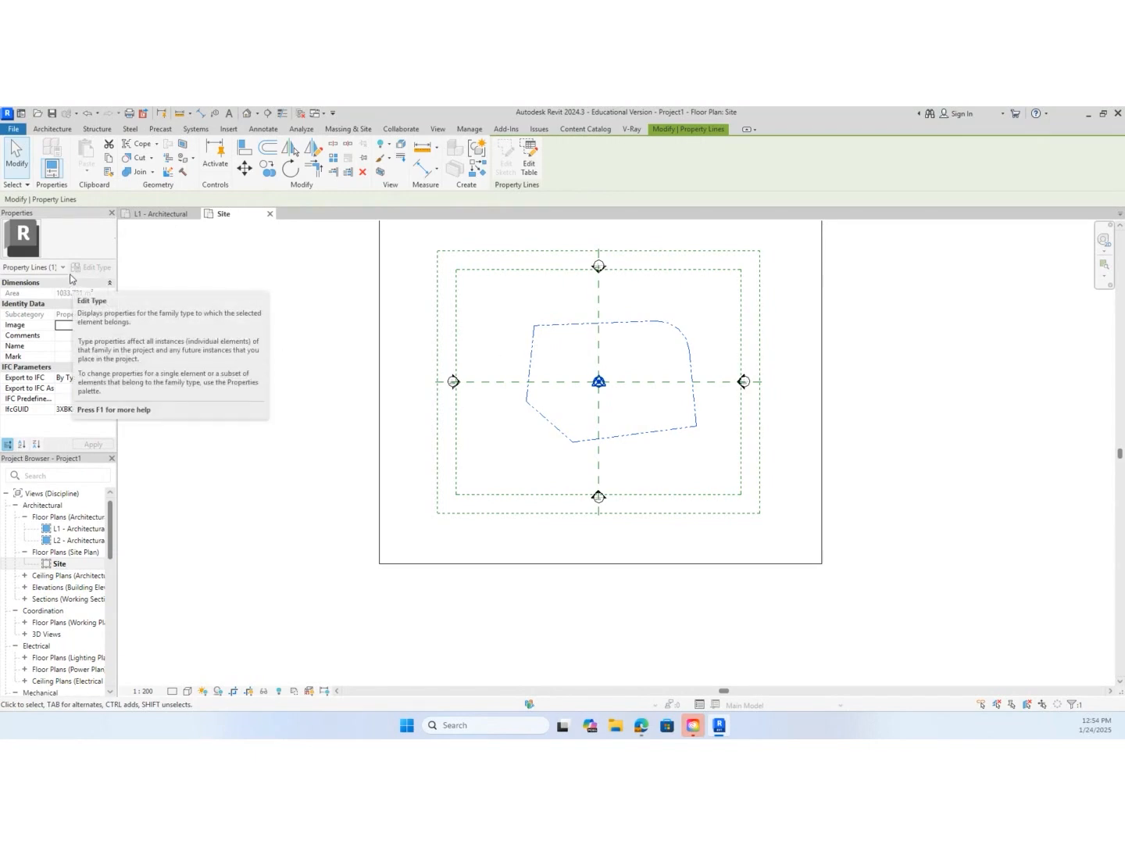
click(329, 301)
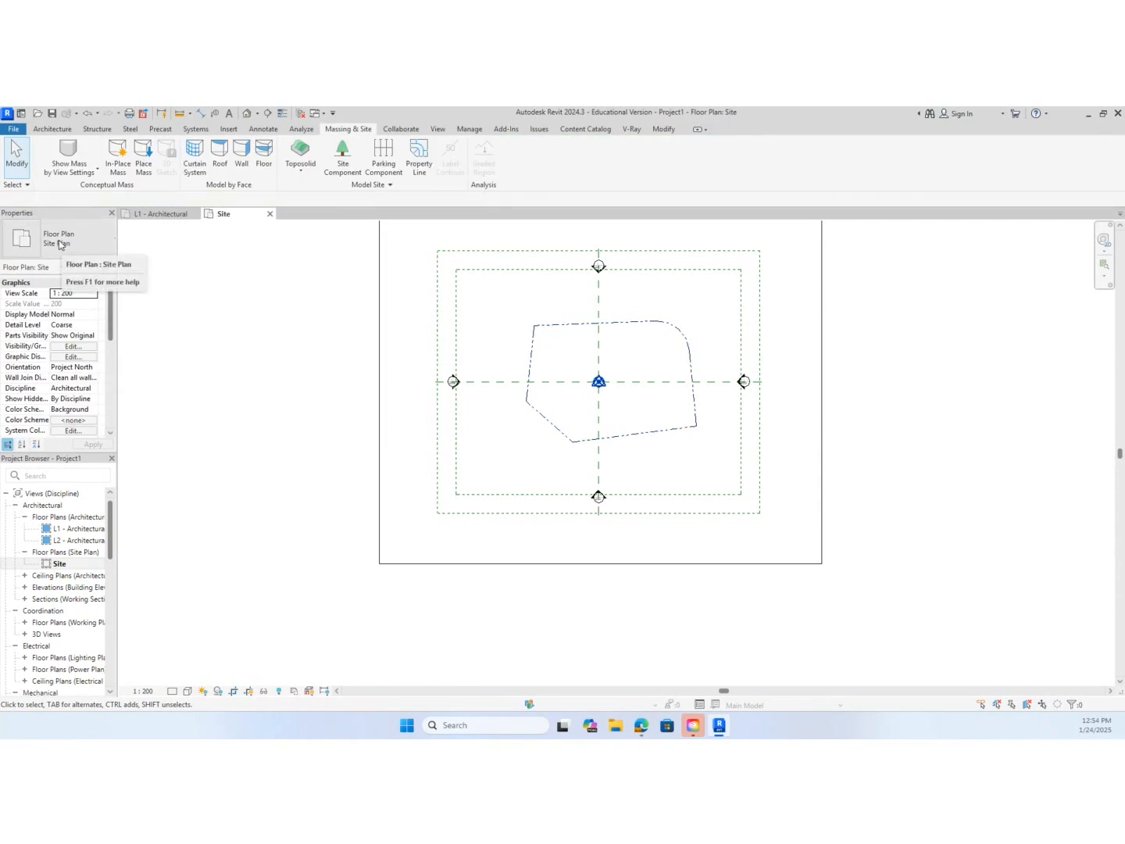
click(86, 568)
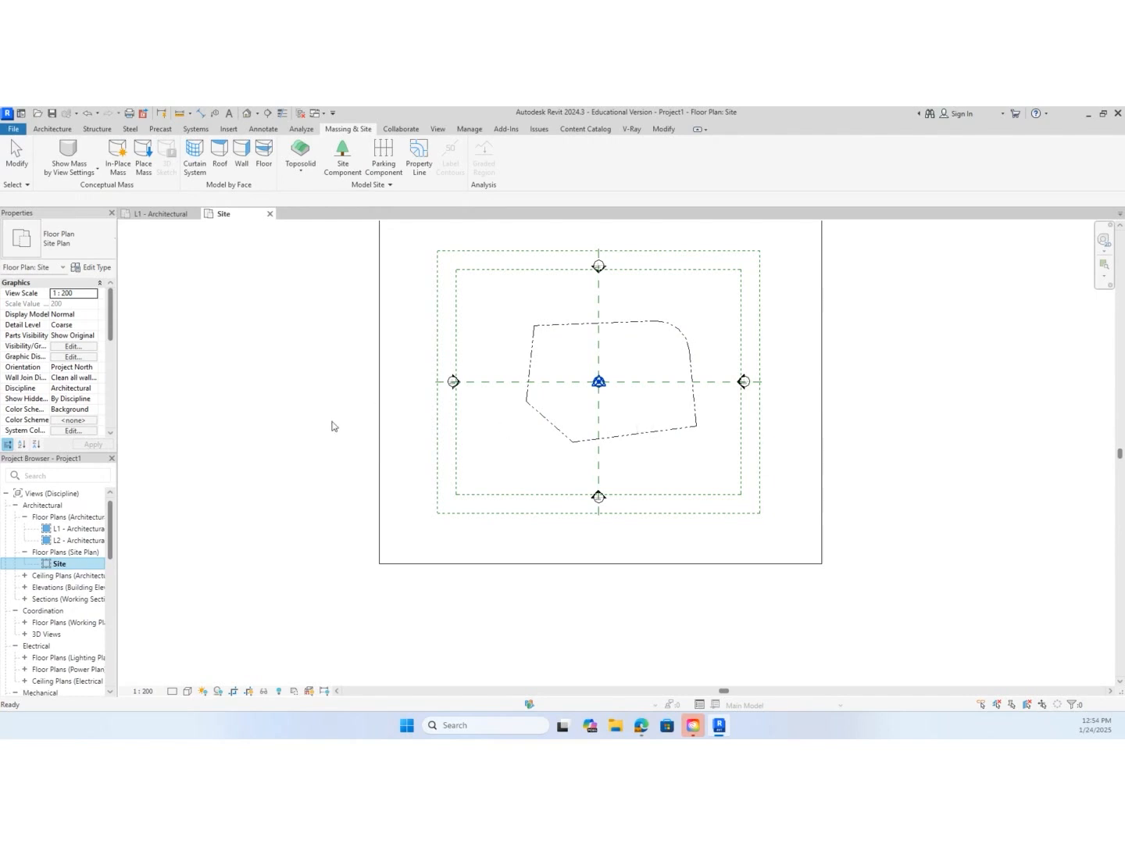
click(94, 367)
click(93, 367)
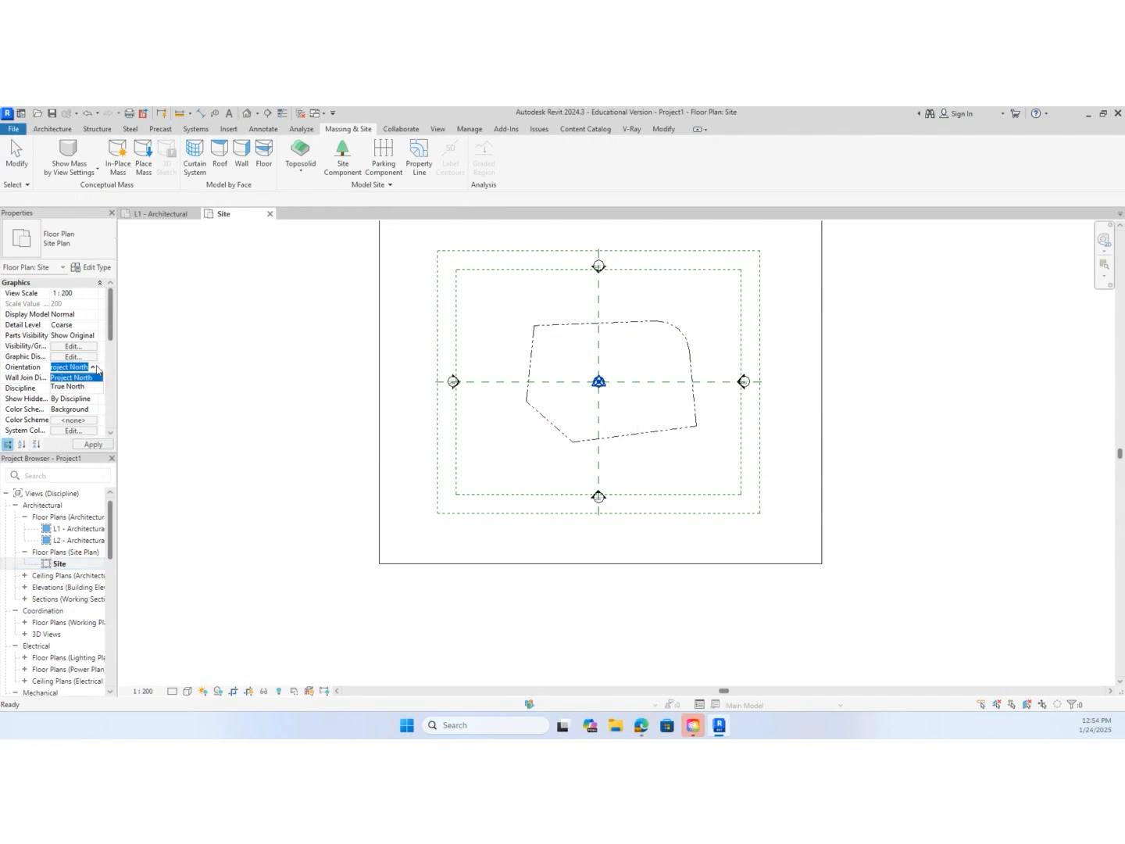
click(86, 386)
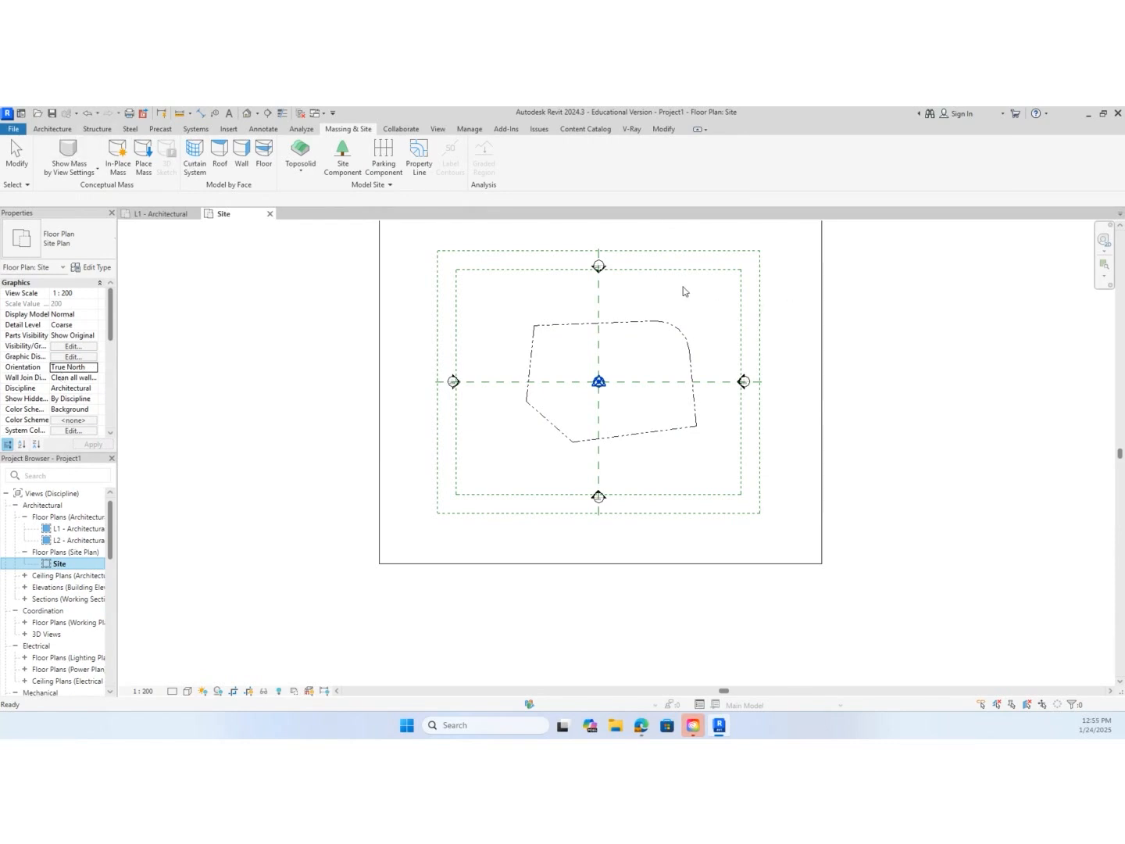
Delete the two scope boxes and both center reference planes around the property boundary
drag(695, 283, 677, 243)
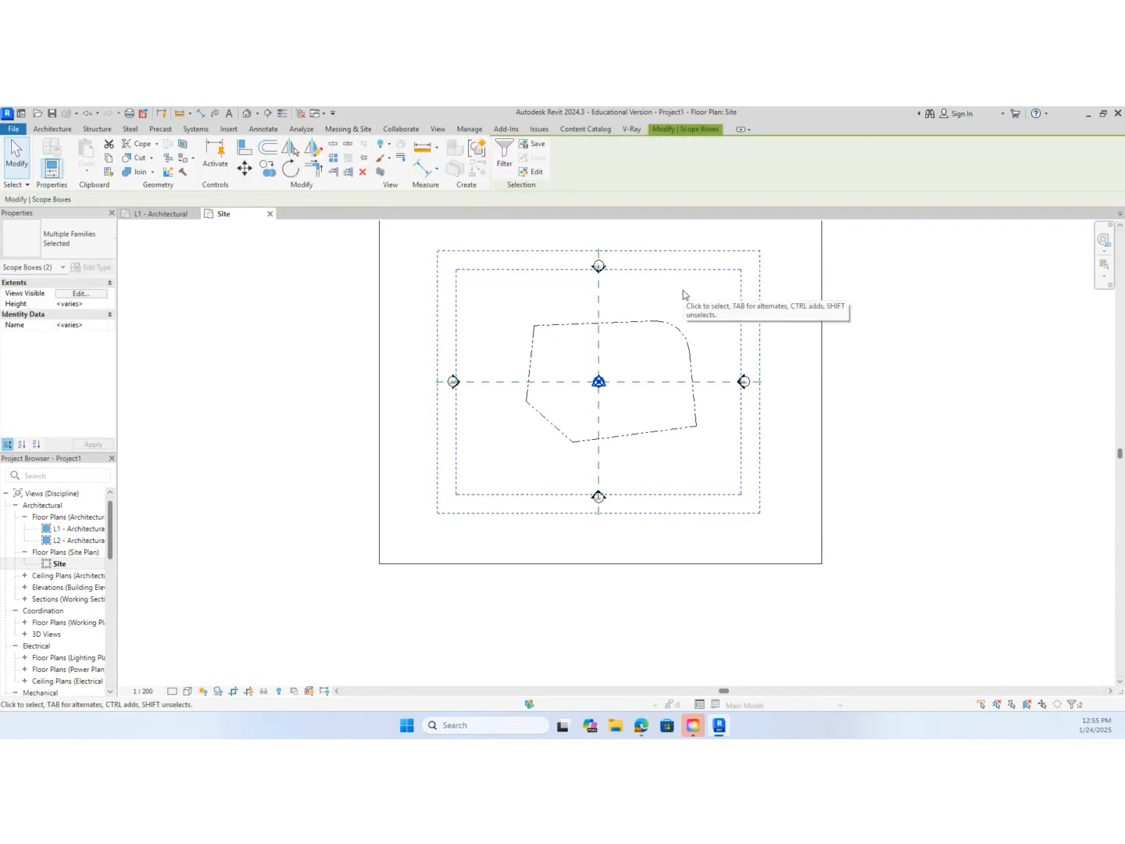
key(Delete)
drag(650, 298, 577, 303)
key(Delete)
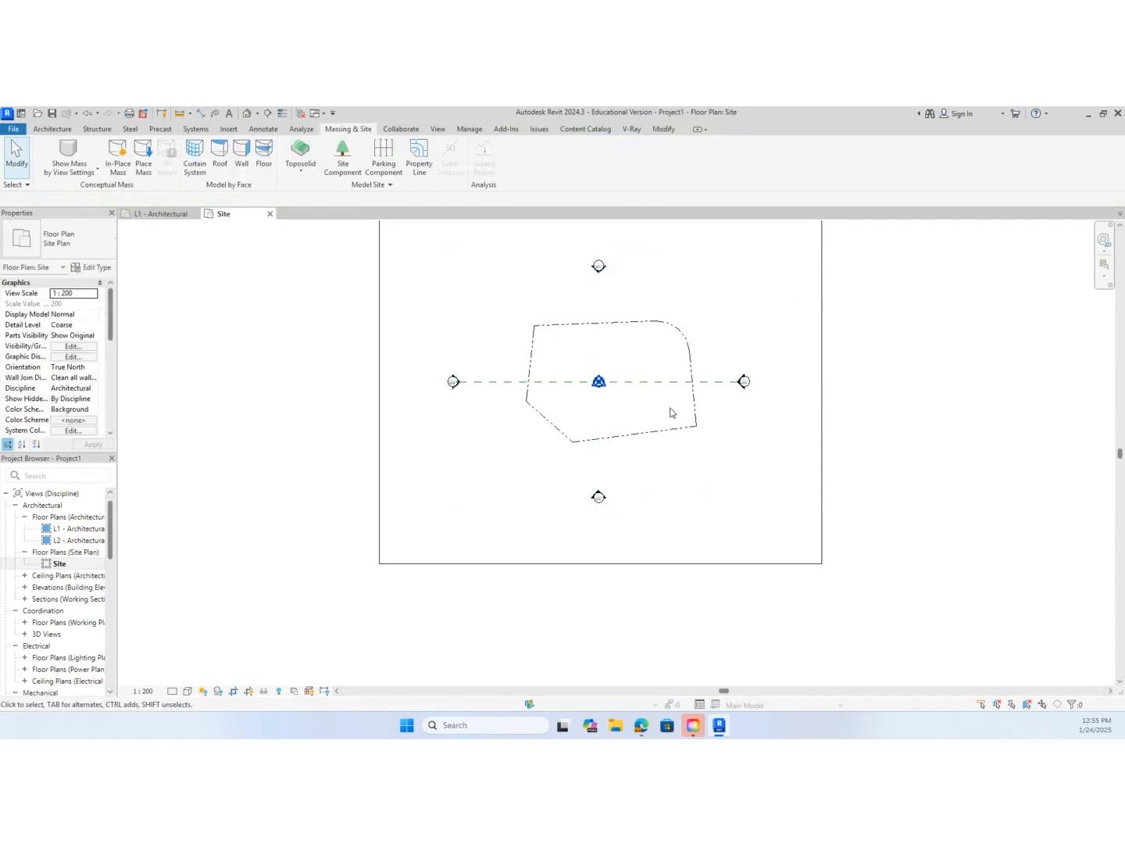
drag(677, 393, 655, 373)
key(Delete)
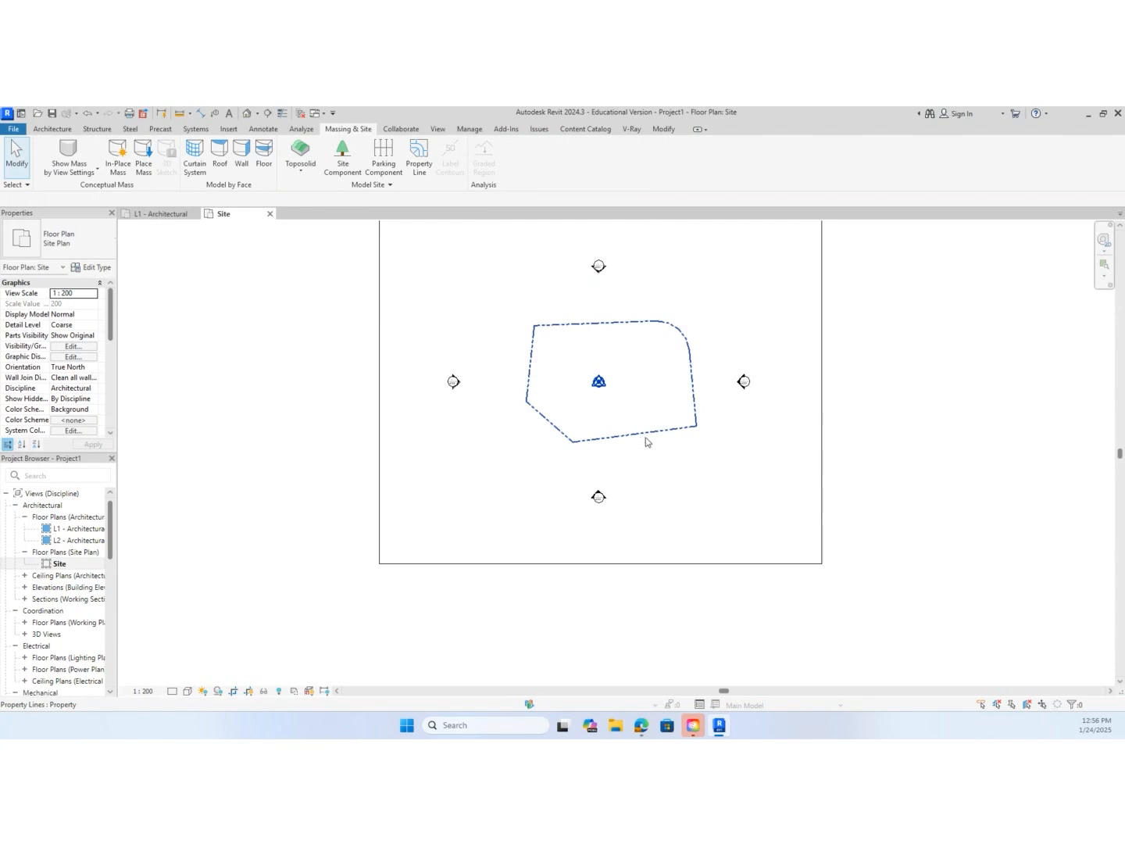
Set the Site view's orientation to Project North
scroll(641, 440, up, 3)
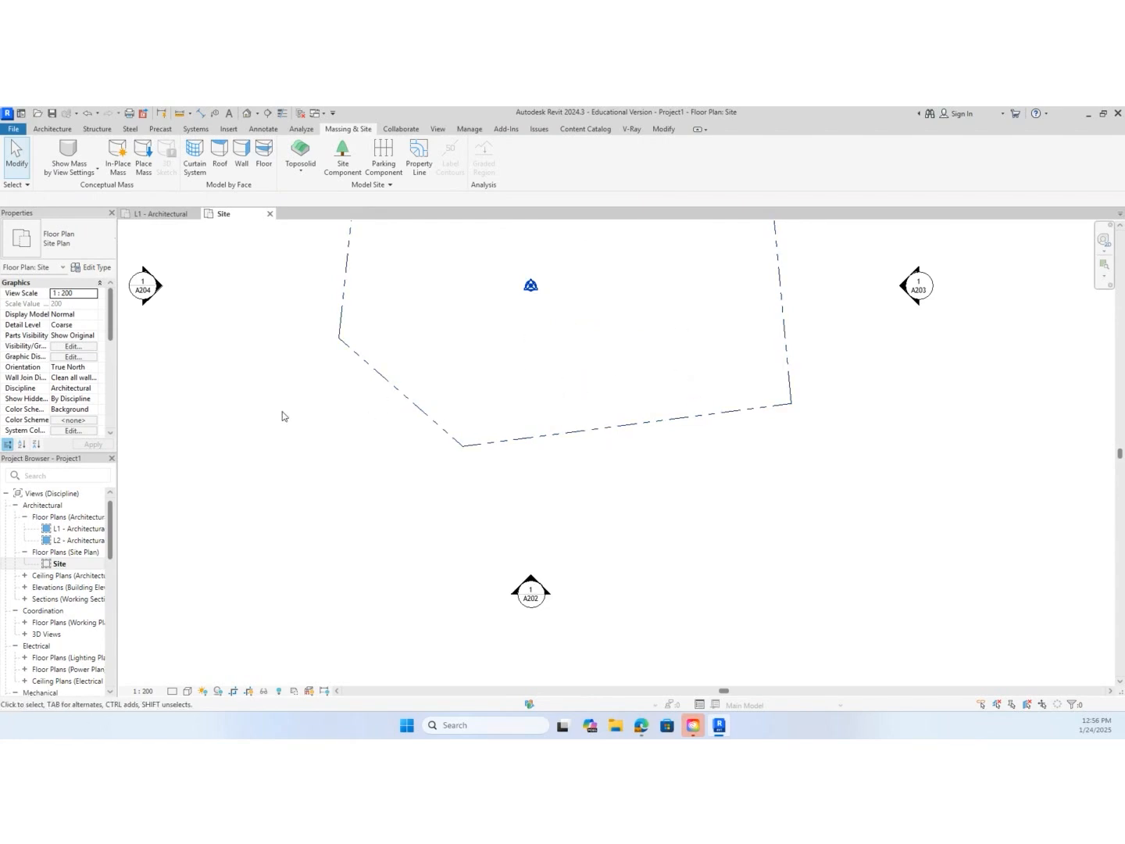
click(95, 369)
click(94, 369)
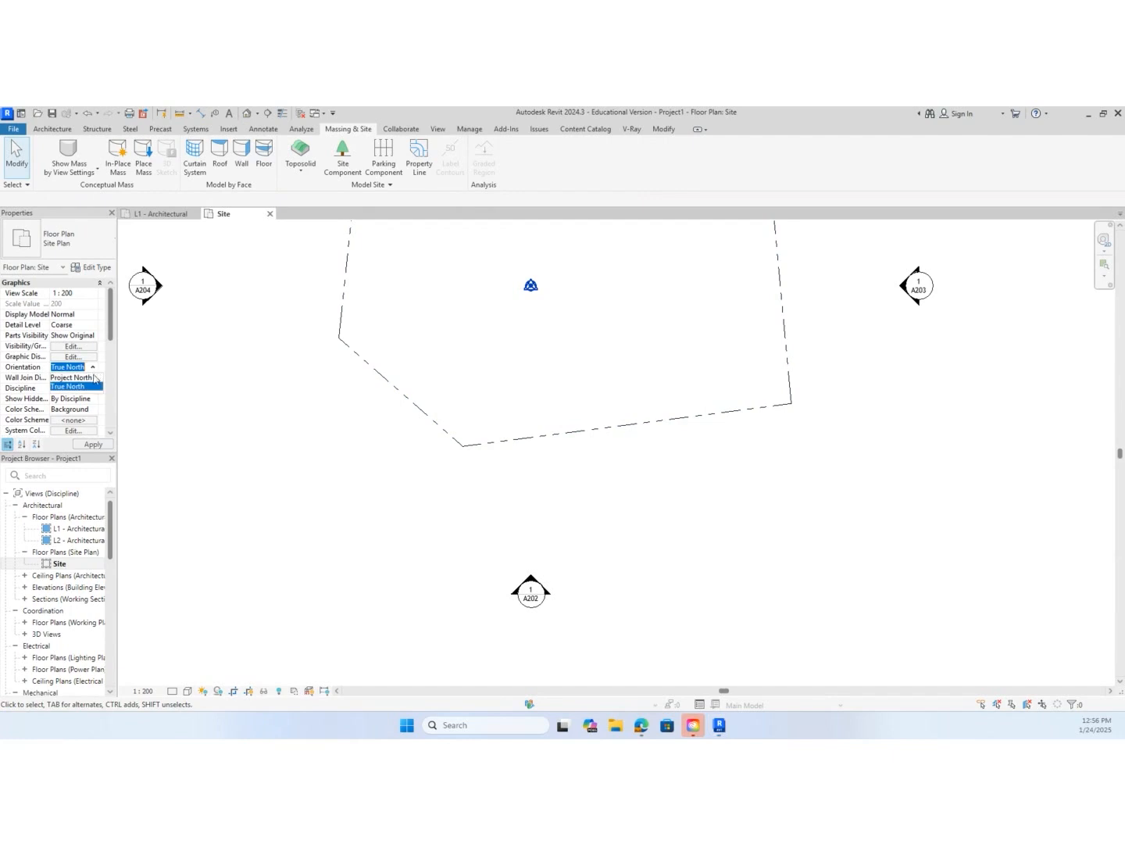
click(92, 377)
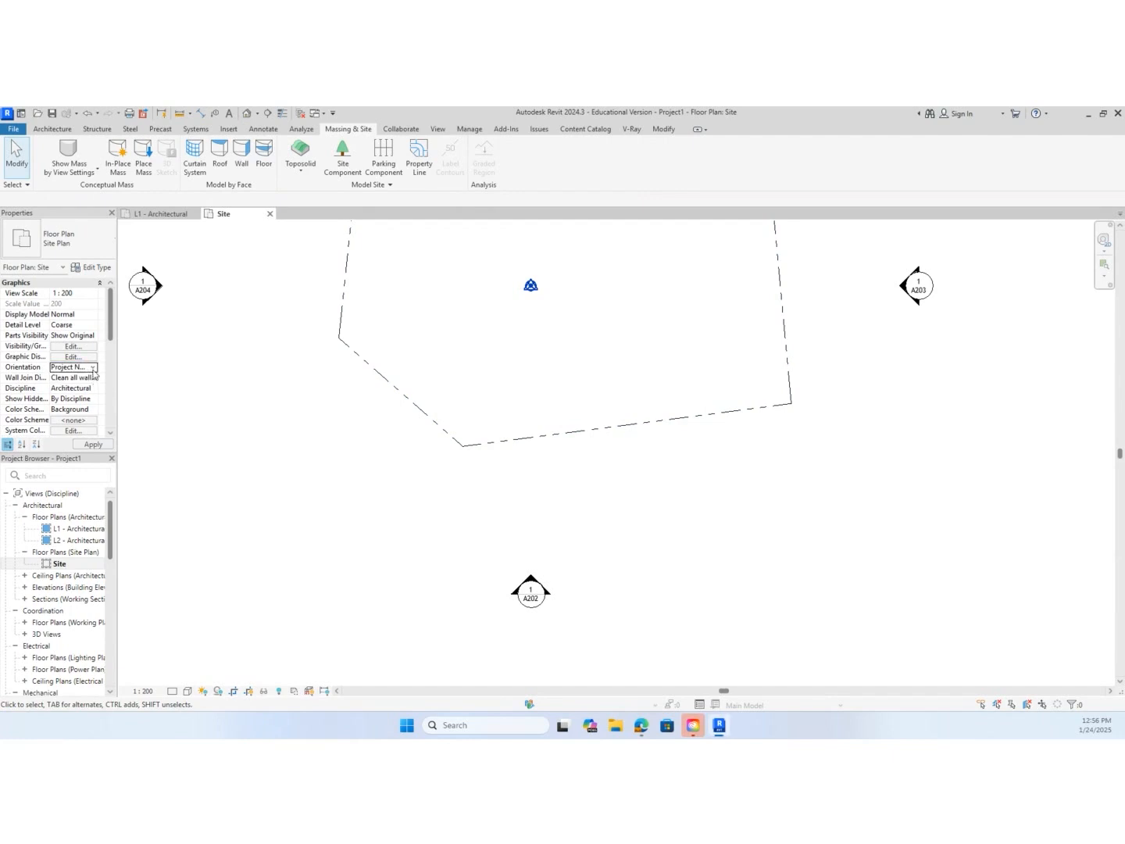
Rotate Project North by aligning it to the boundary's long lower edge, and accept the completion message
scroll(329, 433, down, 2)
middle_drag(339, 437, 331, 514)
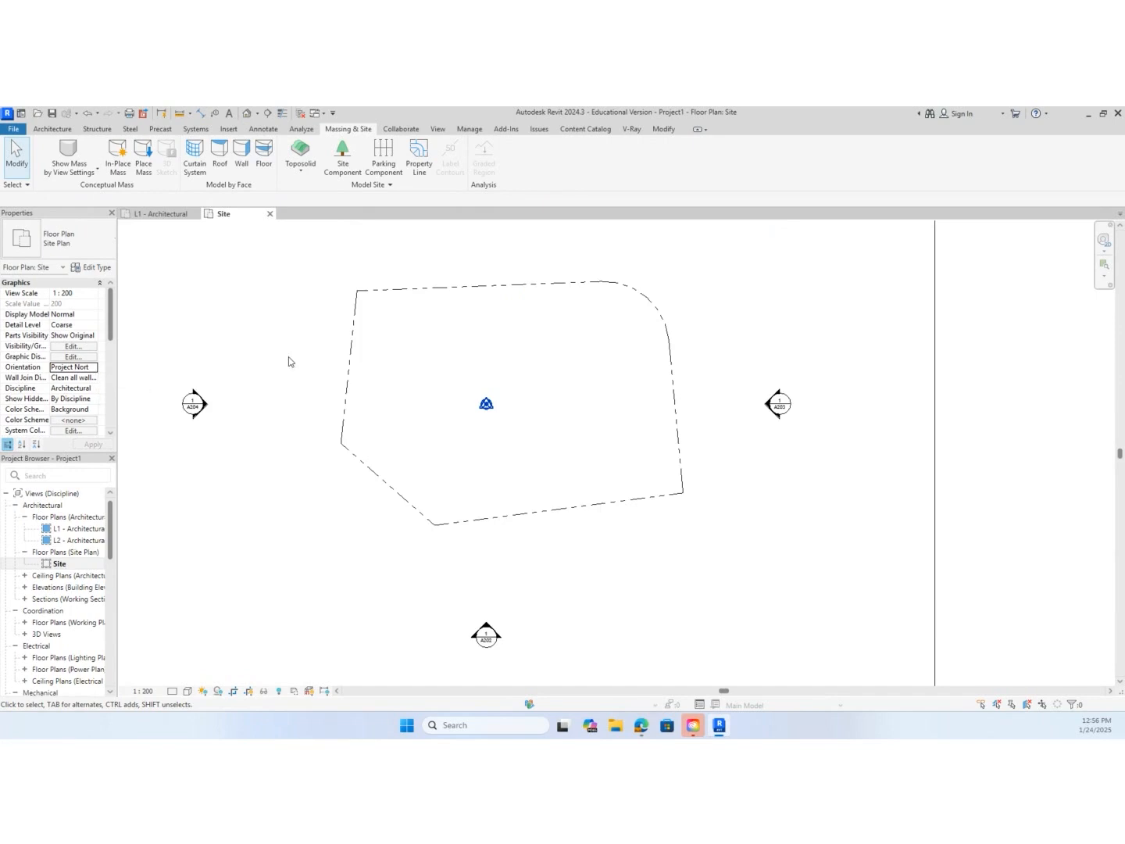
click(468, 129)
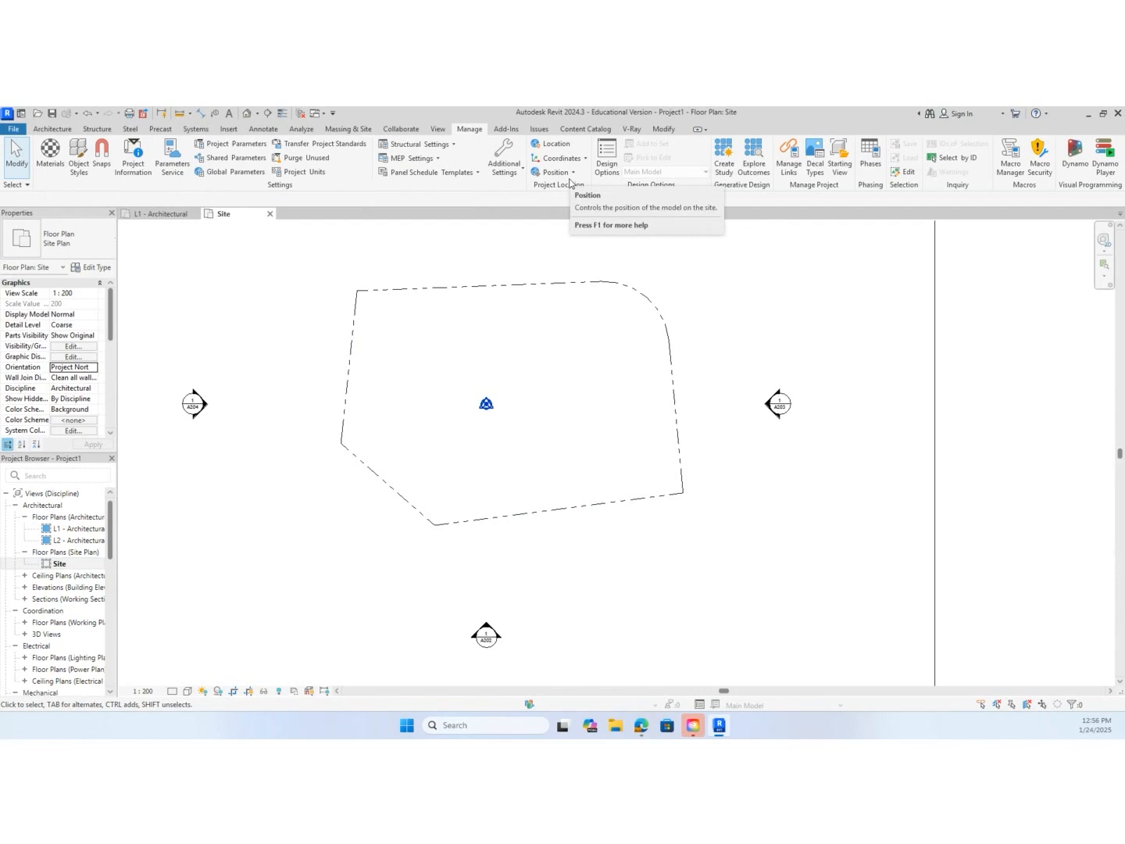
click(575, 172)
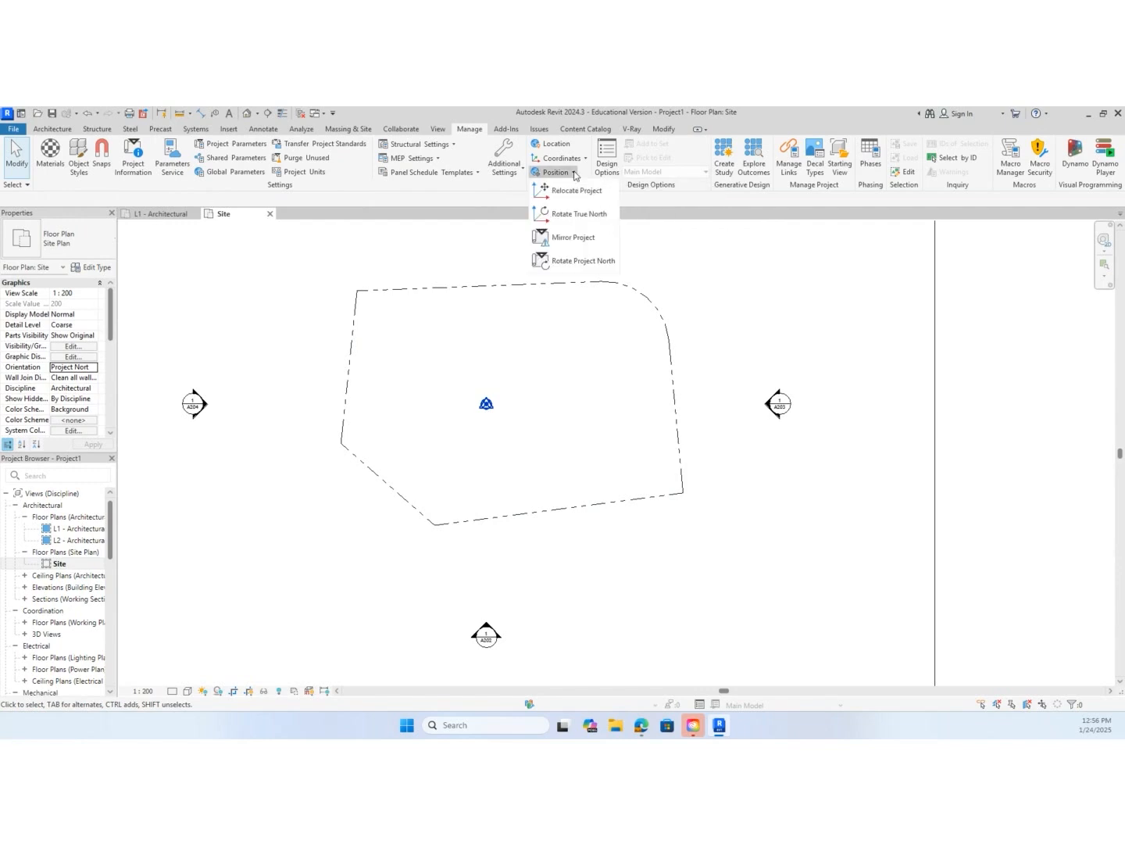
click(572, 262)
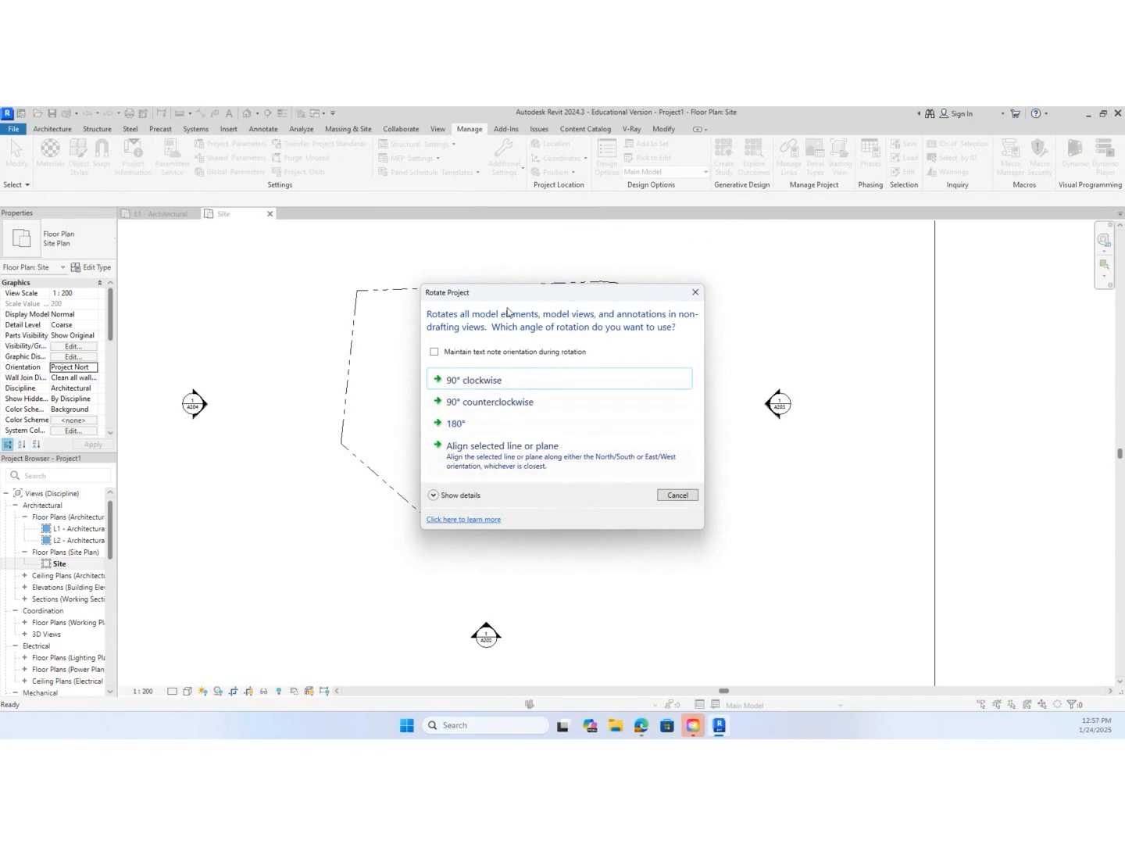
drag(517, 294, 793, 250)
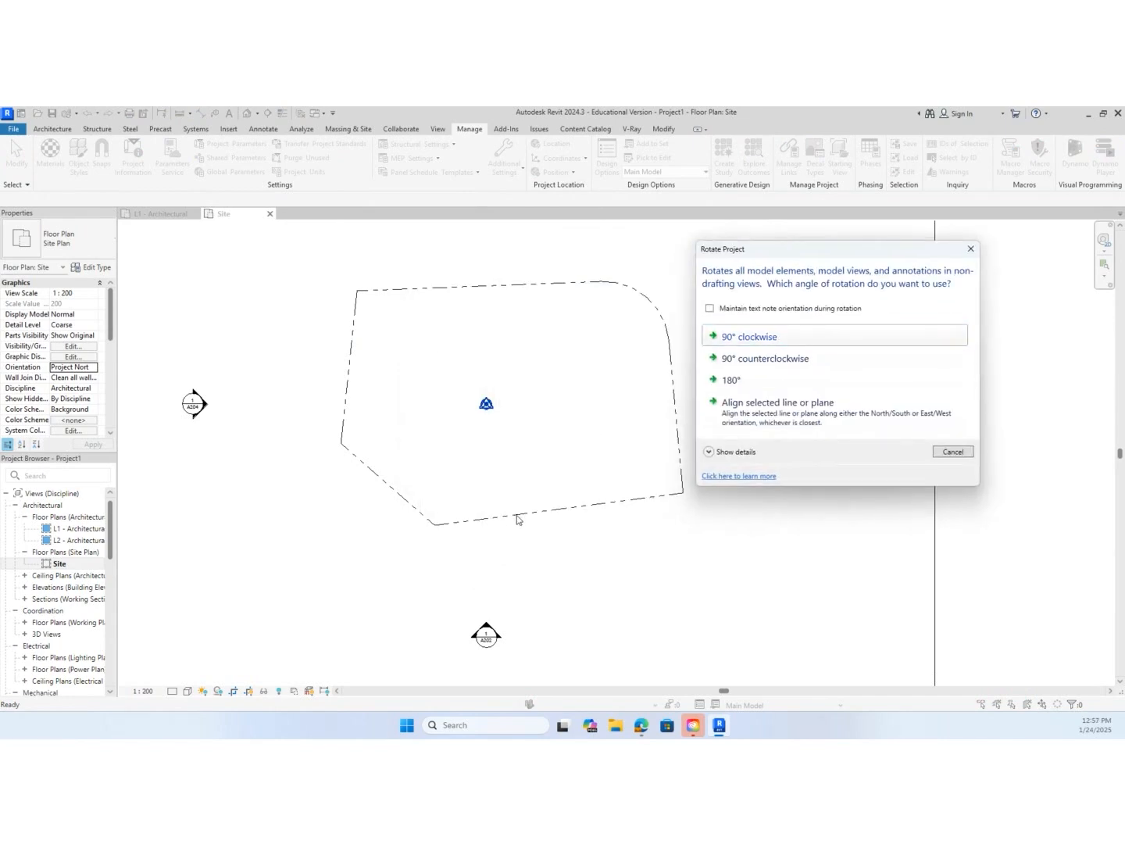
click(766, 421)
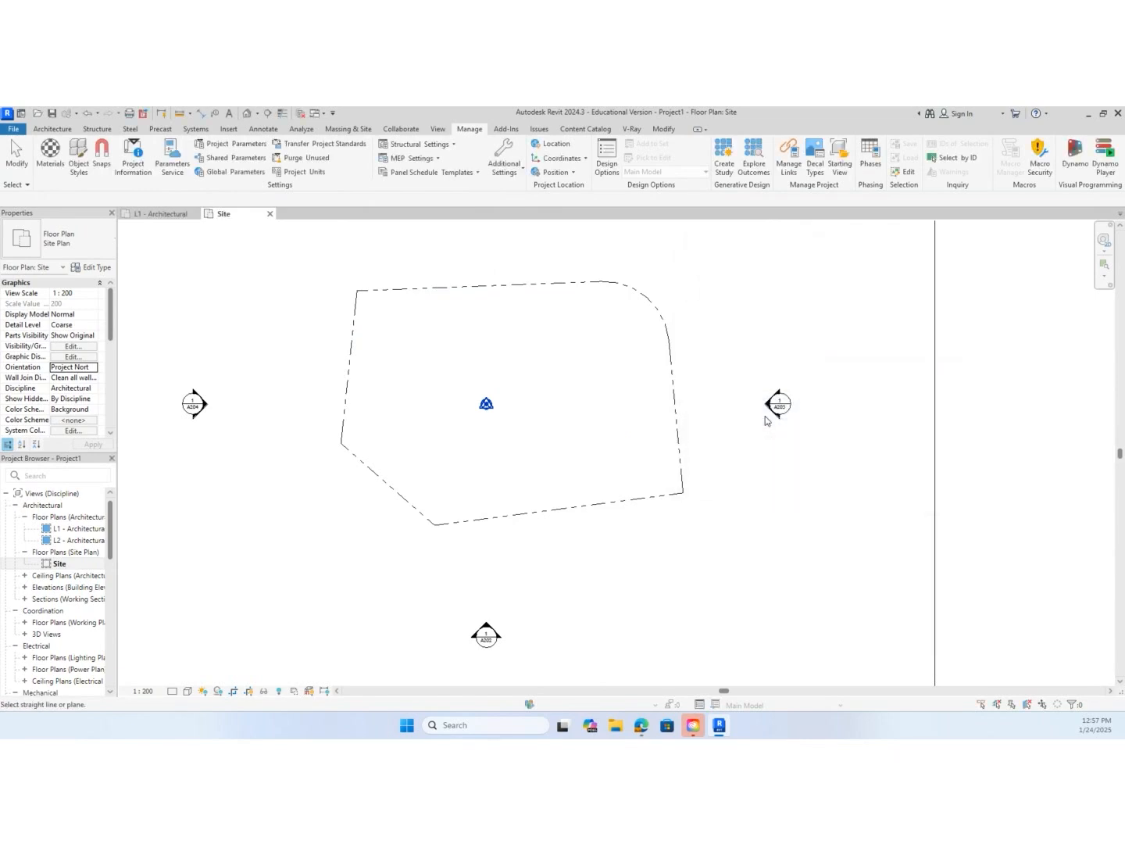
click(595, 507)
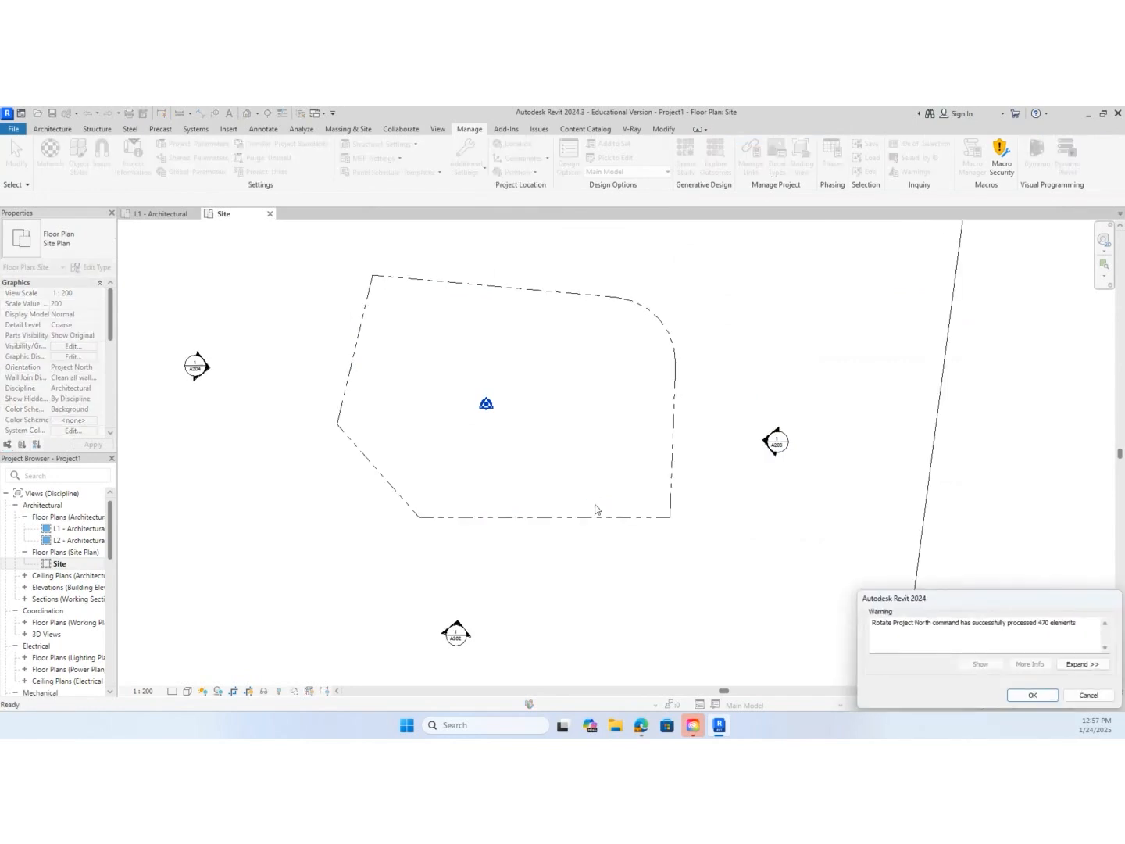
scroll(535, 538, down, 2)
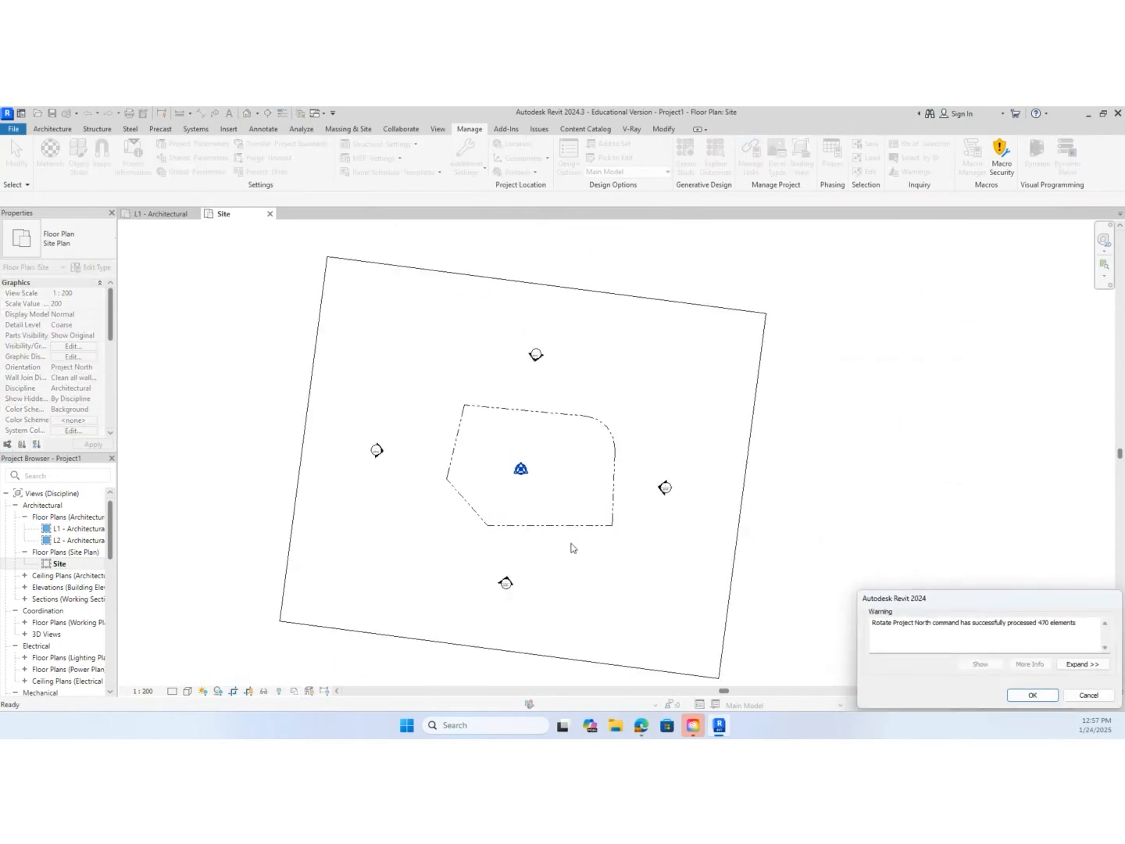
middle_drag(573, 545, 593, 495)
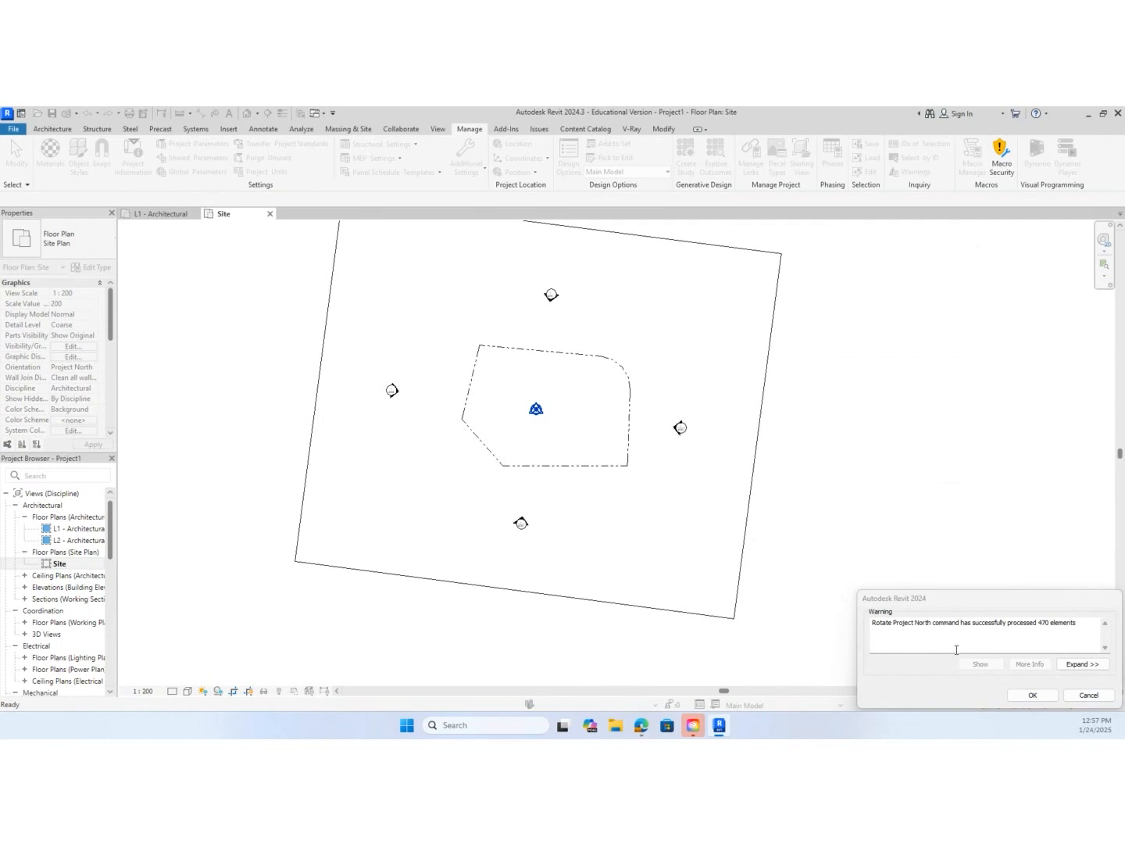
click(1032, 694)
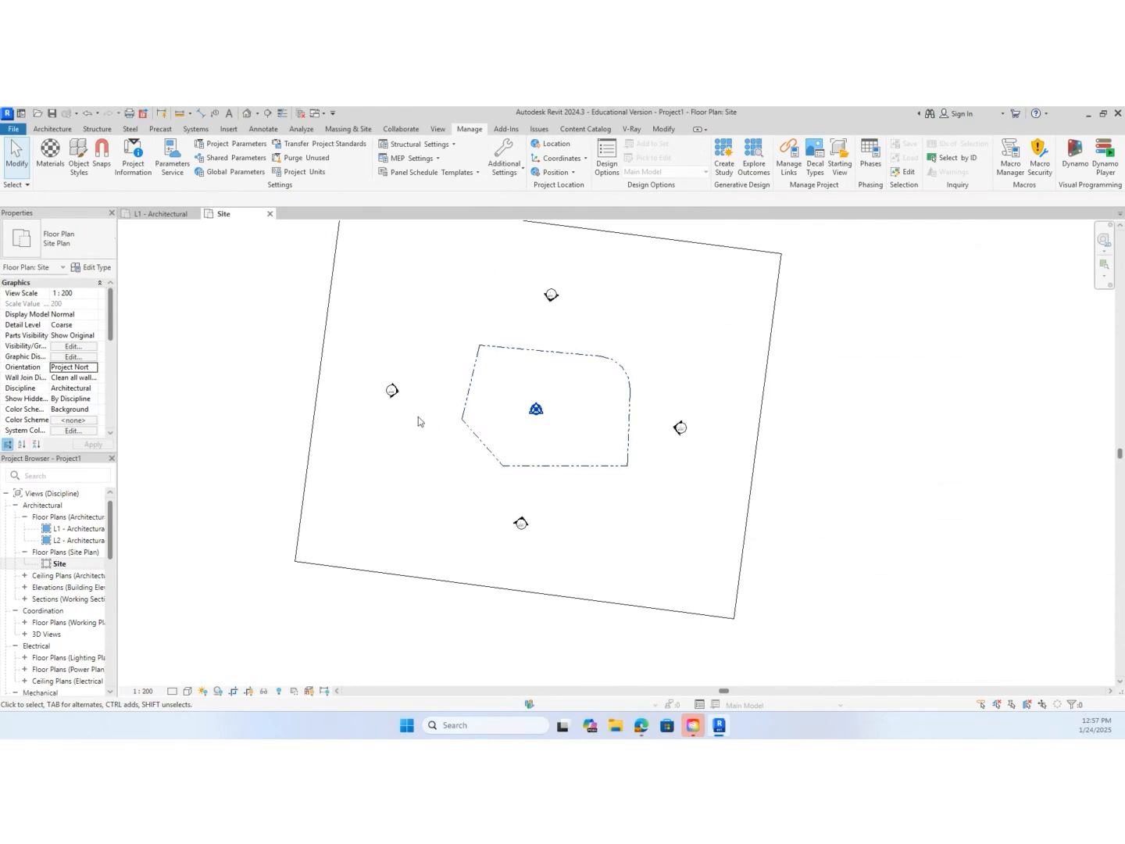
Compare the Site view in True North orientation with Project North, ending on Project North
click(88, 370)
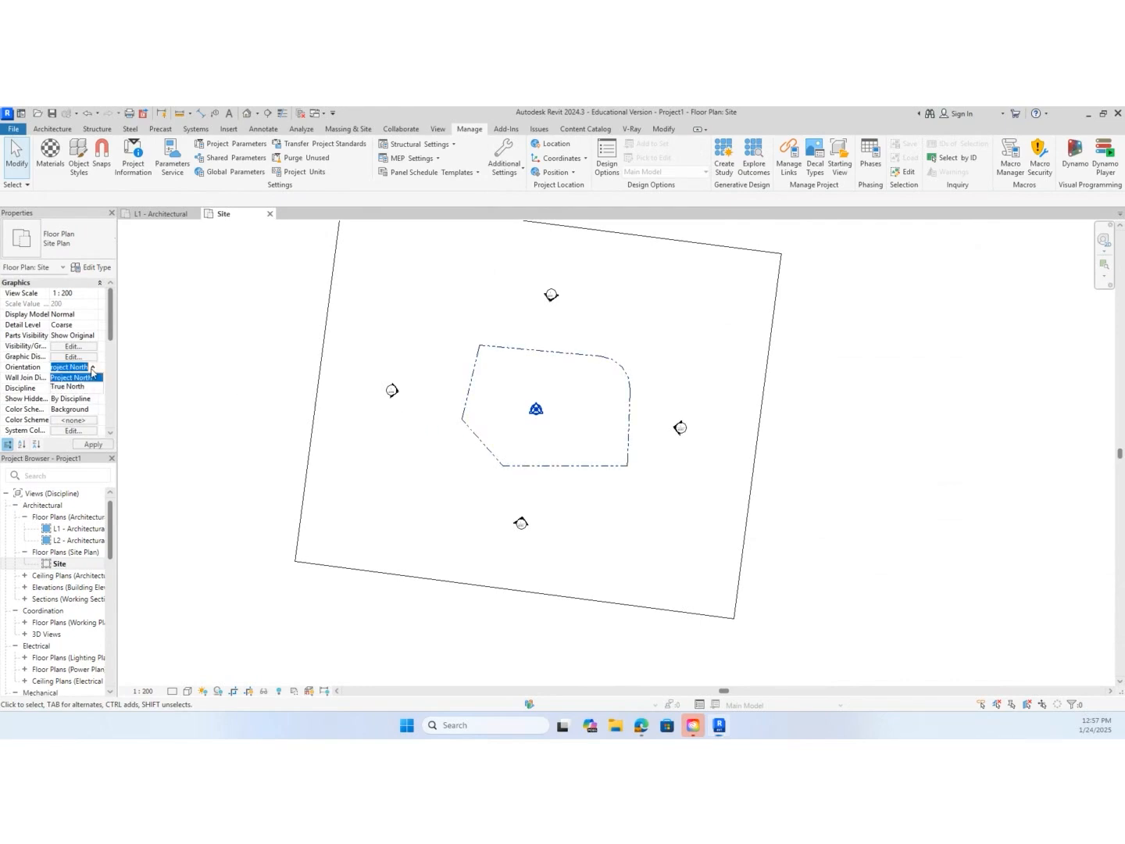
click(70, 386)
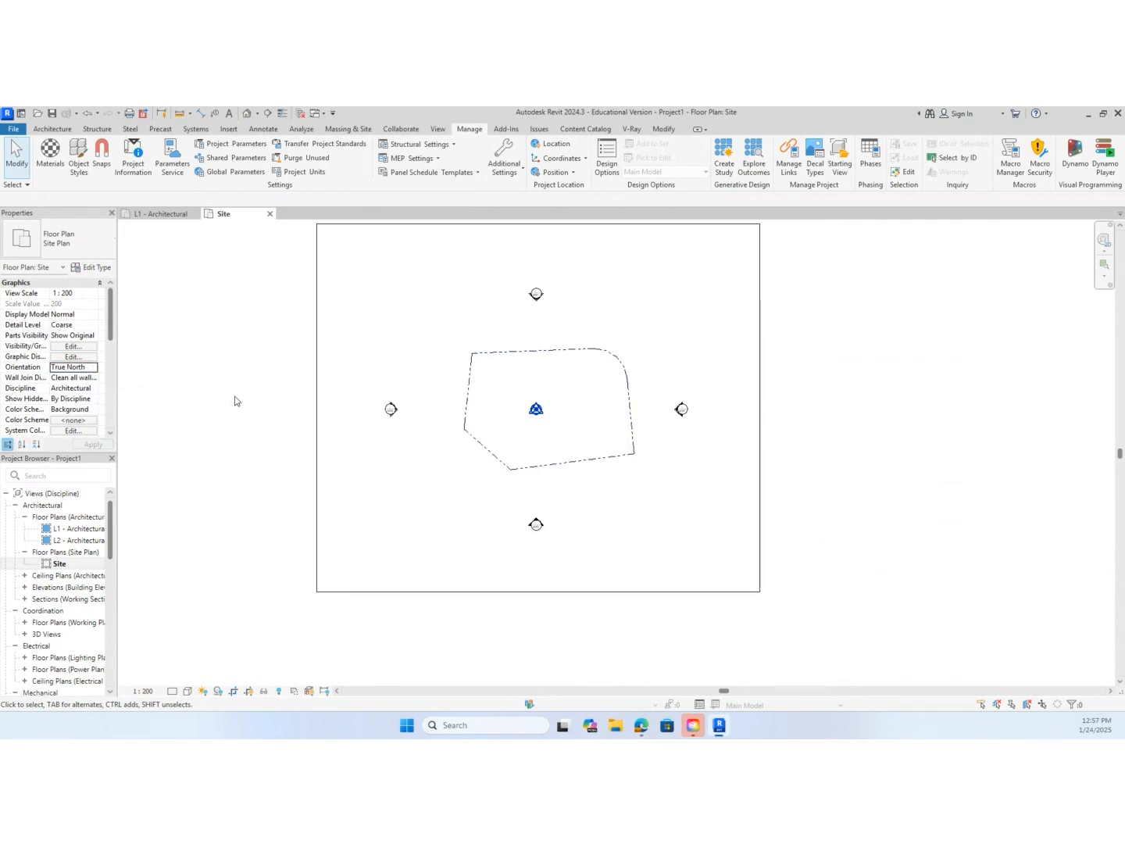
click(91, 367)
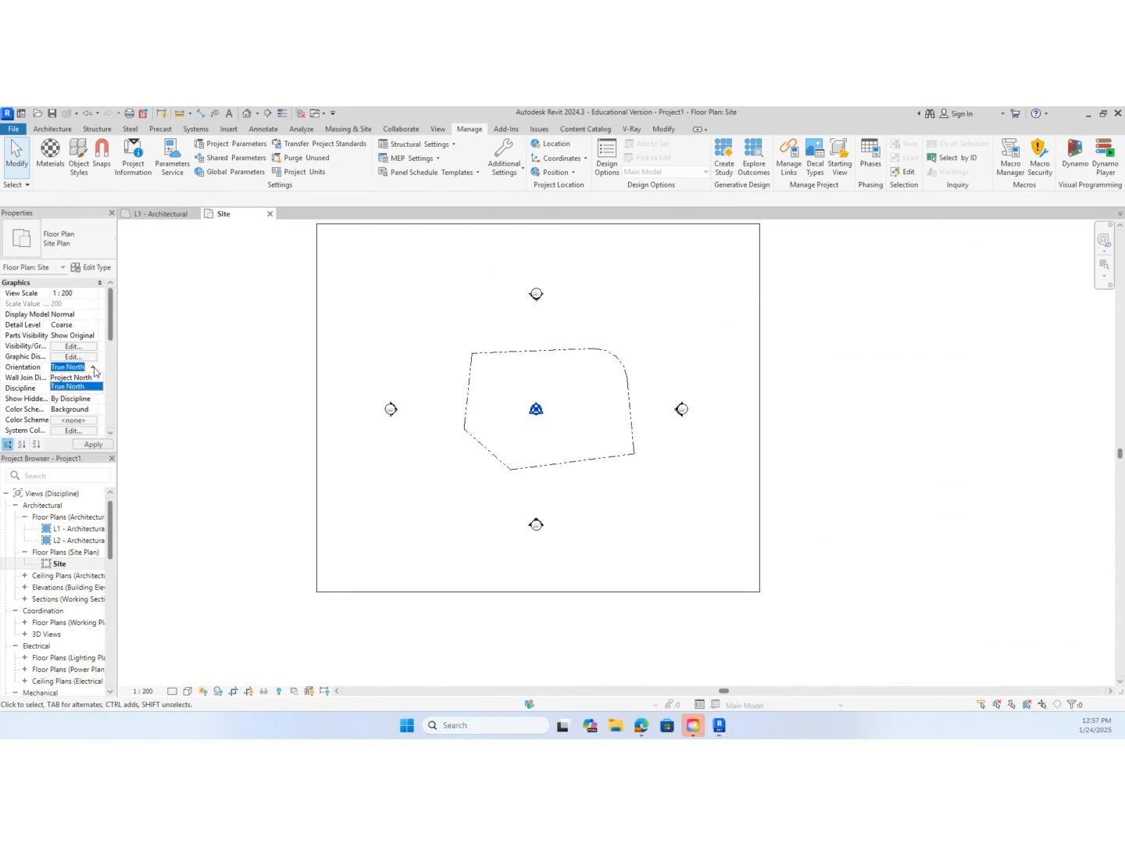
click(91, 377)
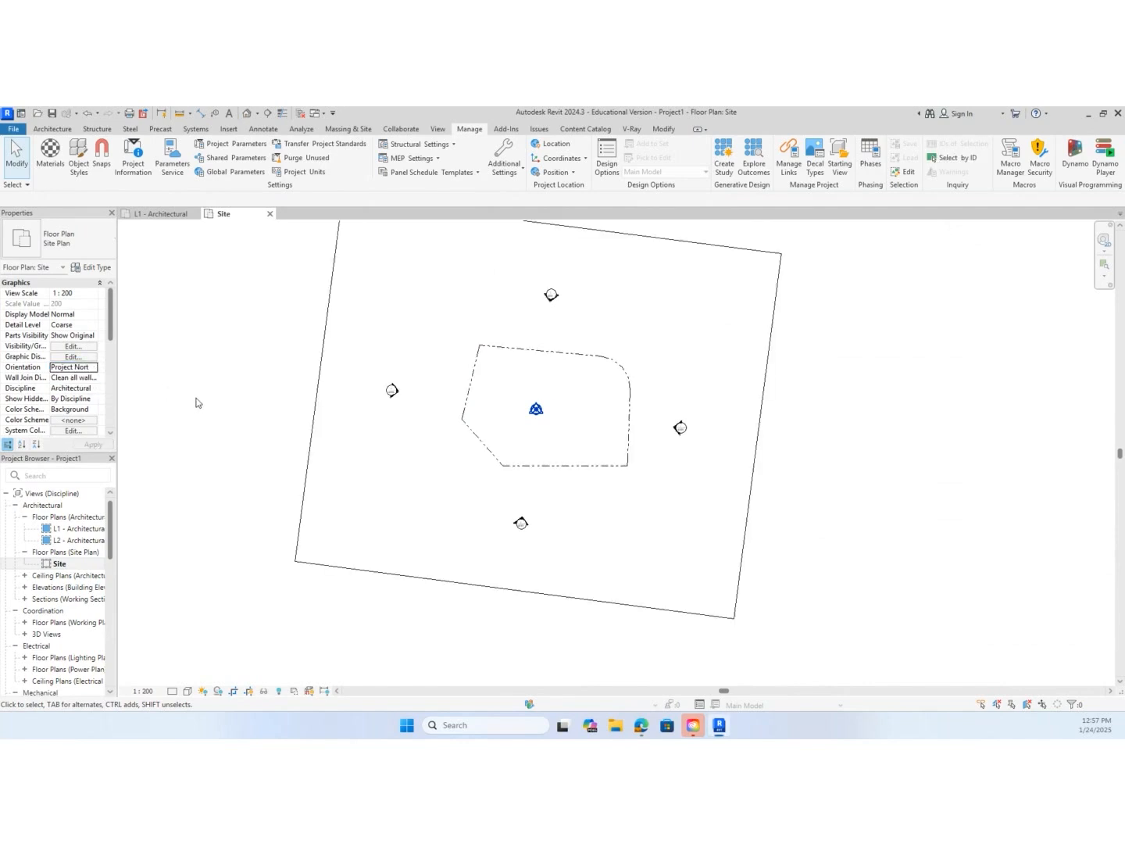
Switch the Site view between True North and Project North to review the boundary's rotation, finishing on Project North
click(91, 367)
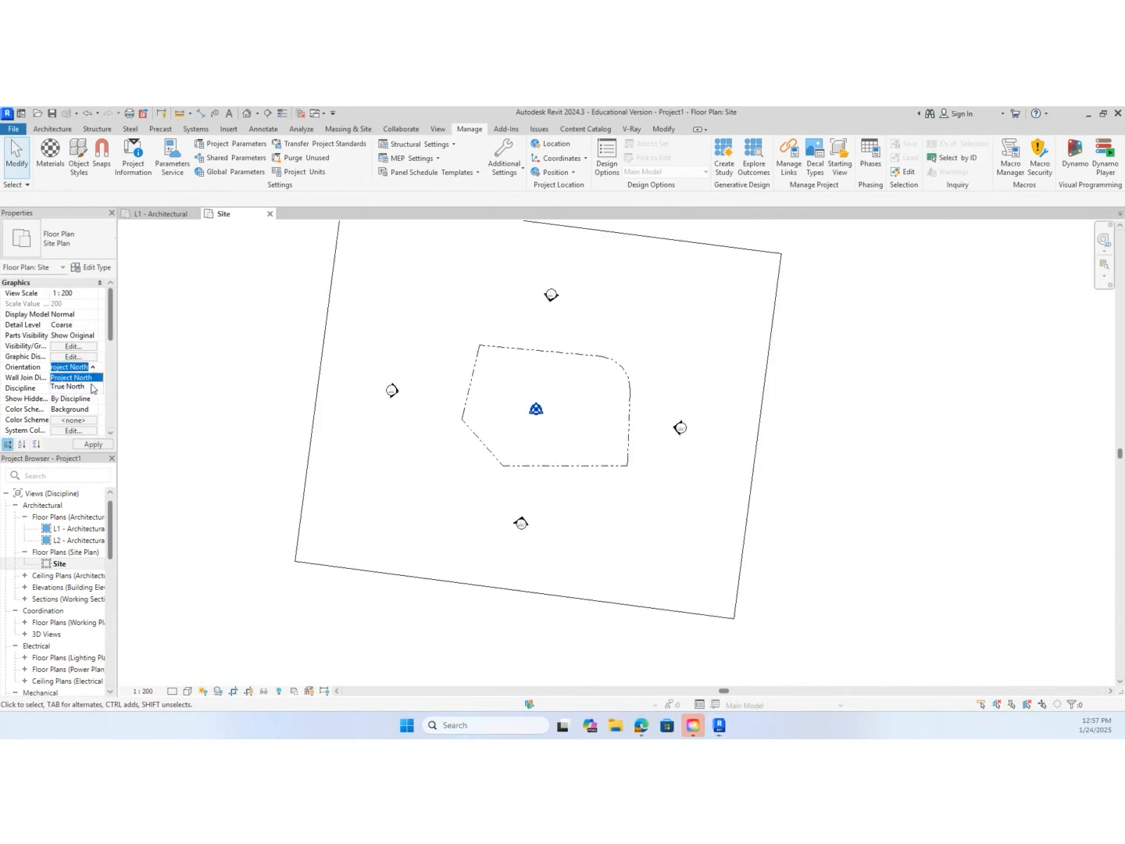
click(92, 387)
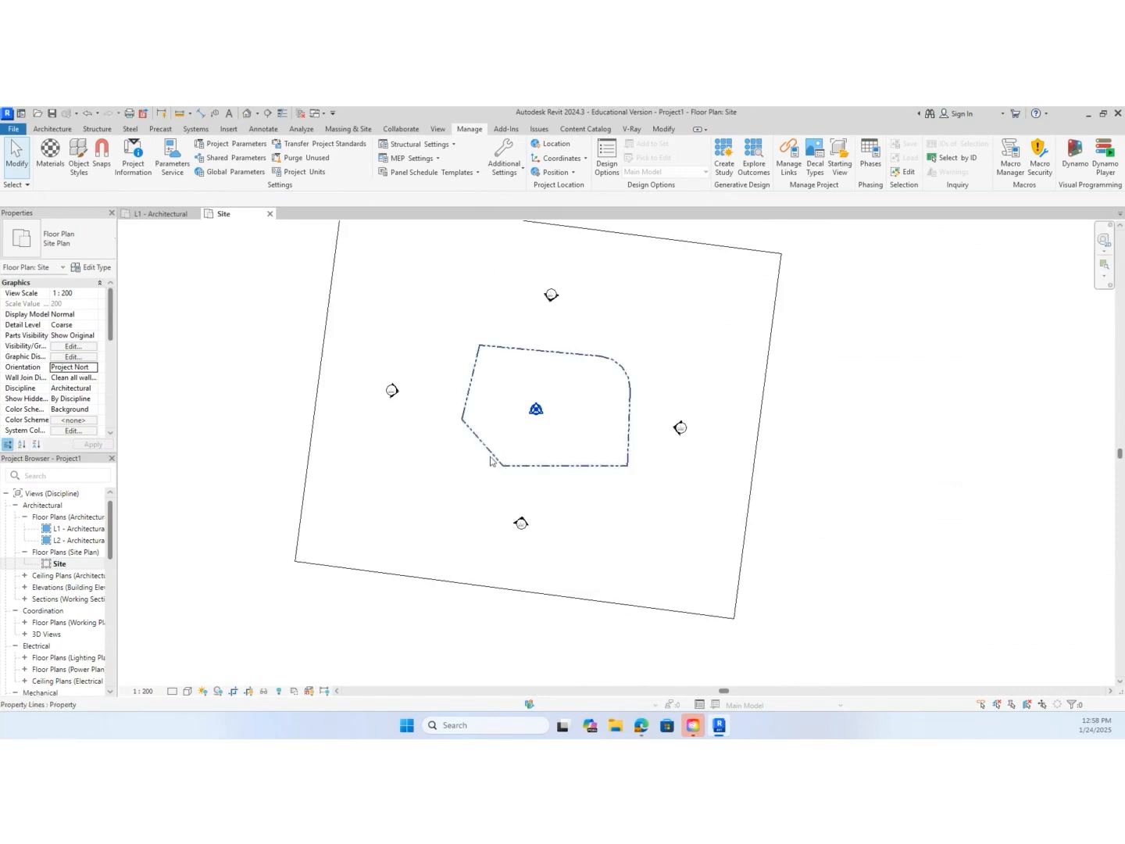
click(96, 367)
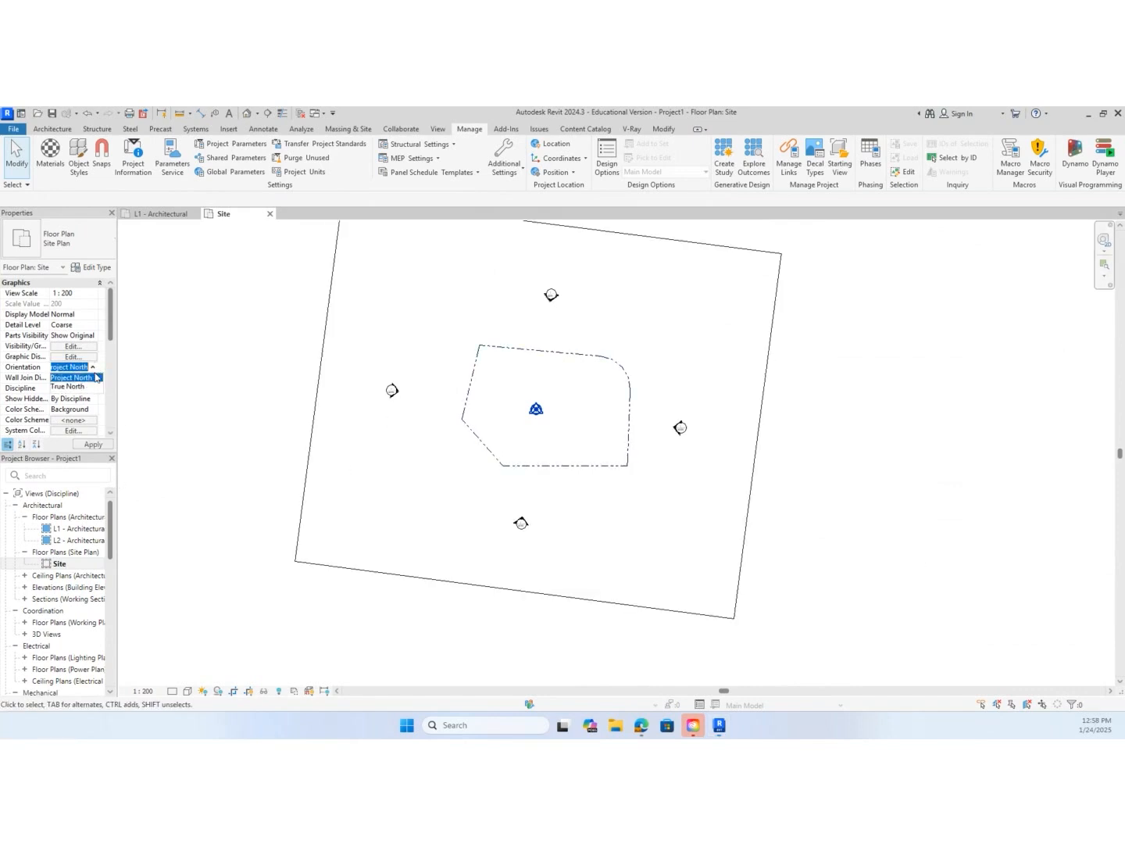
click(90, 387)
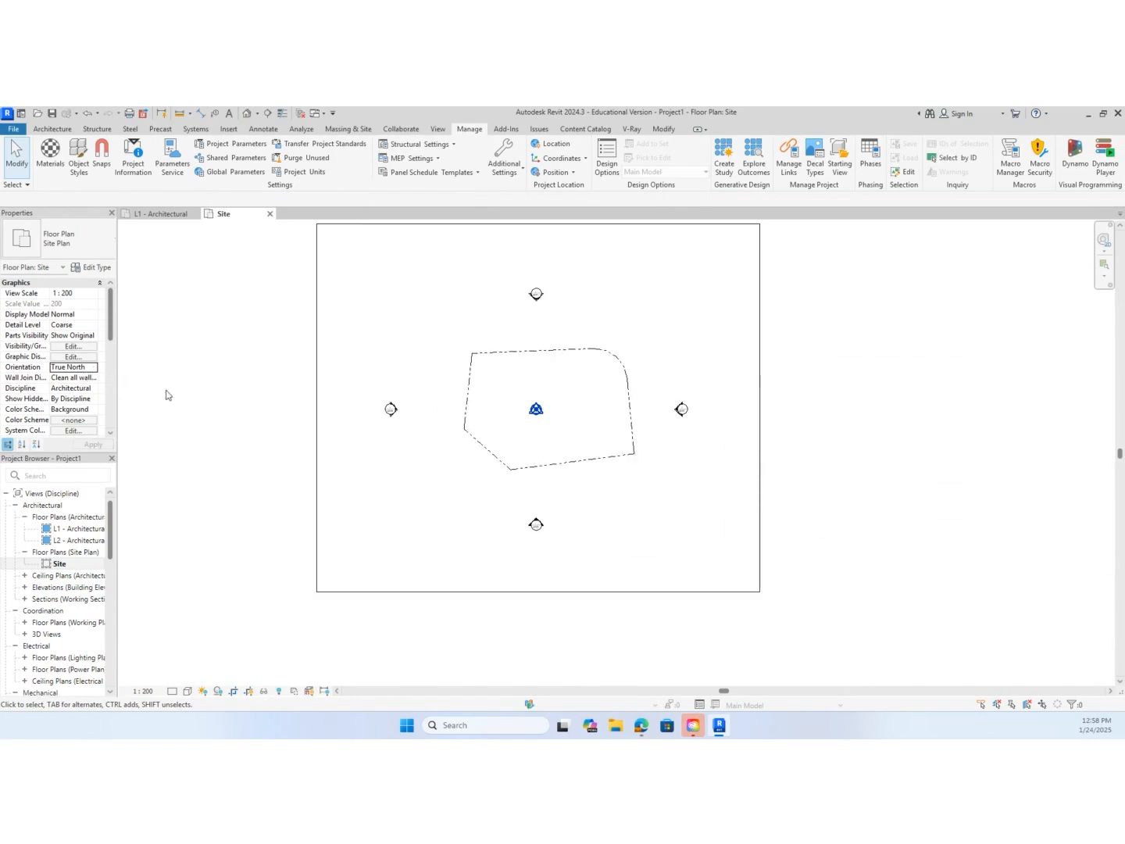
click(90, 367)
click(90, 378)
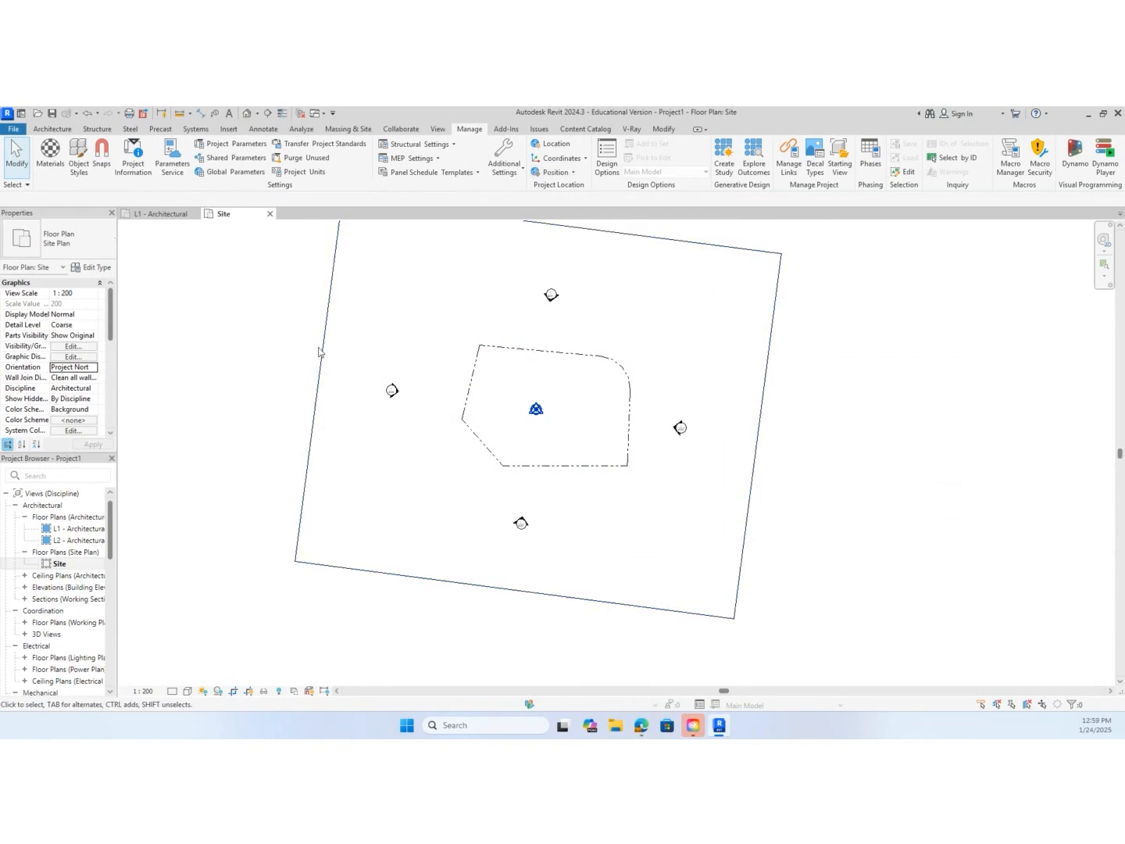
click(95, 367)
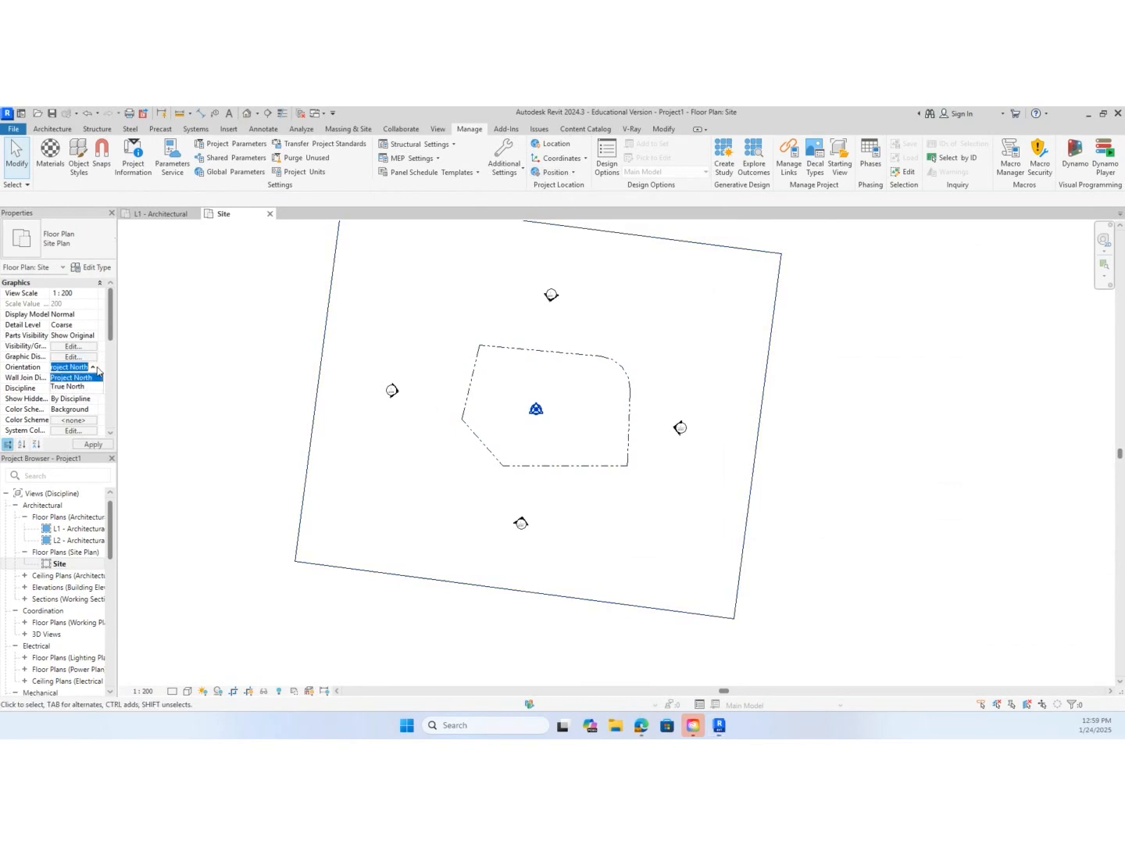
click(79, 389)
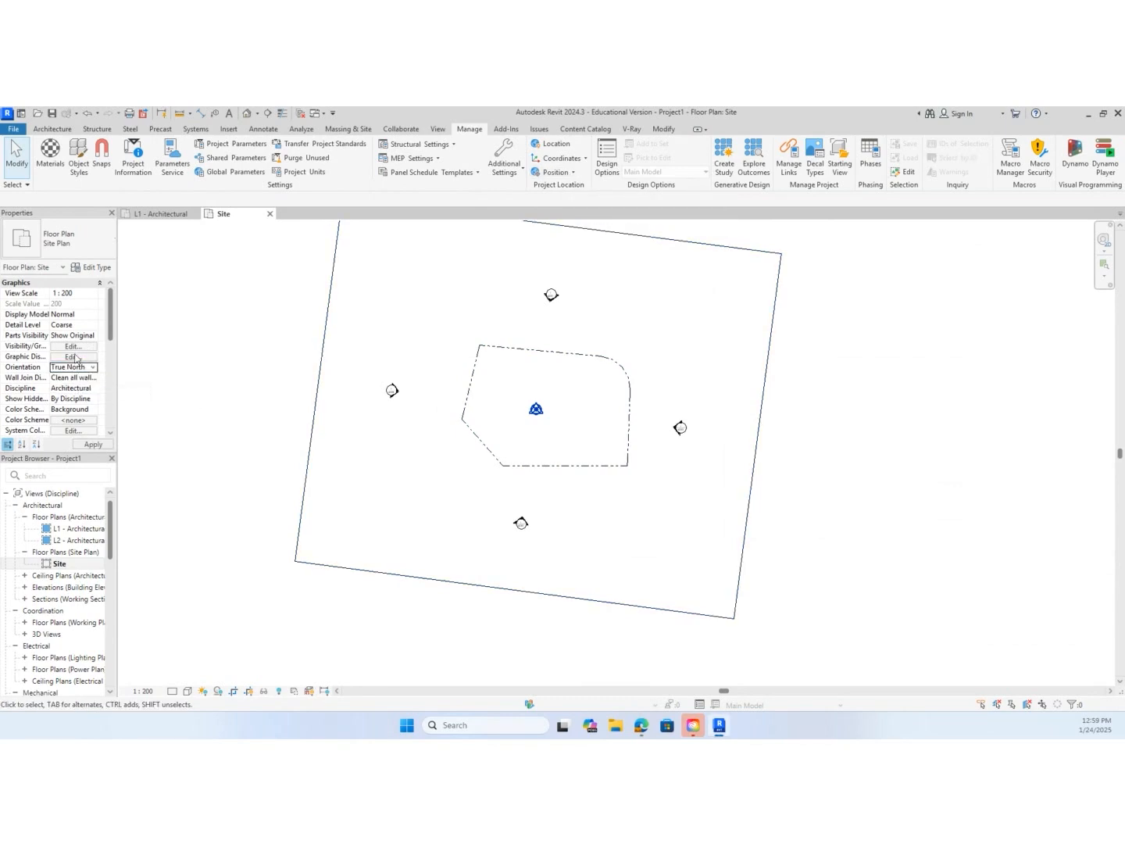
click(565, 175)
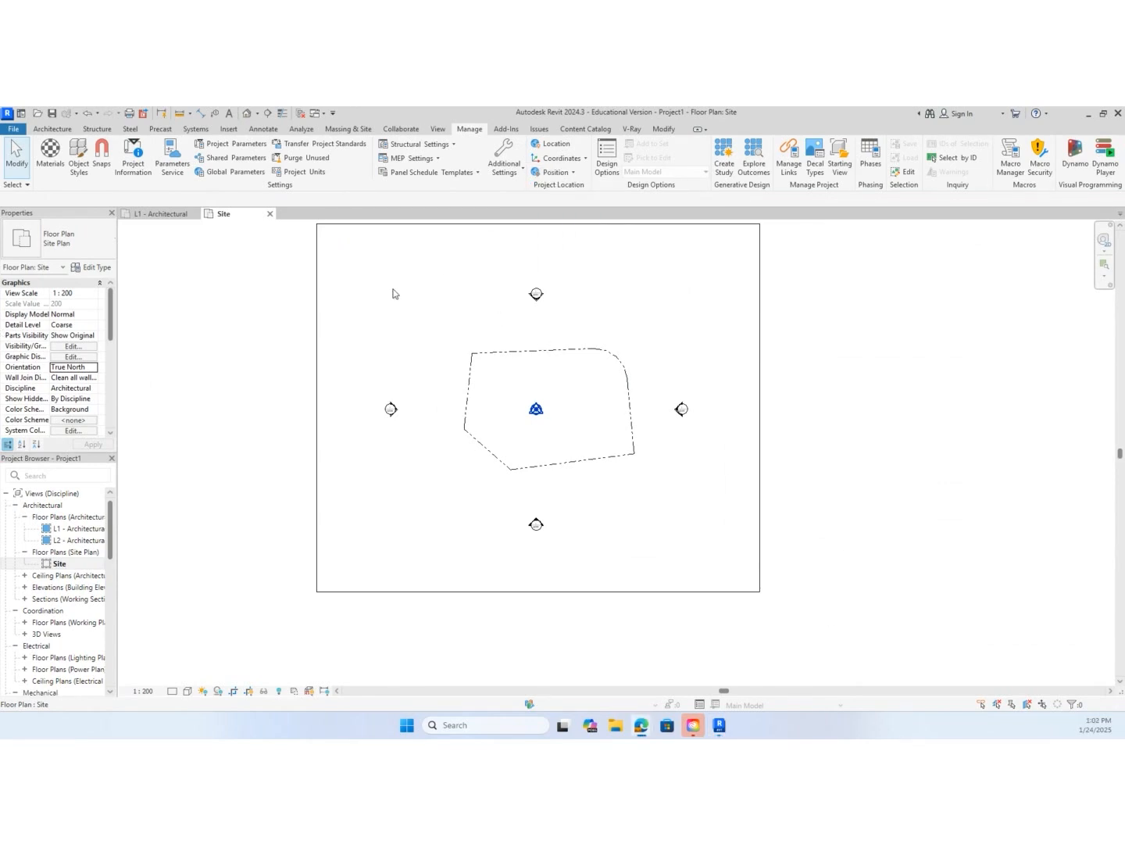
click(85, 369)
click(94, 367)
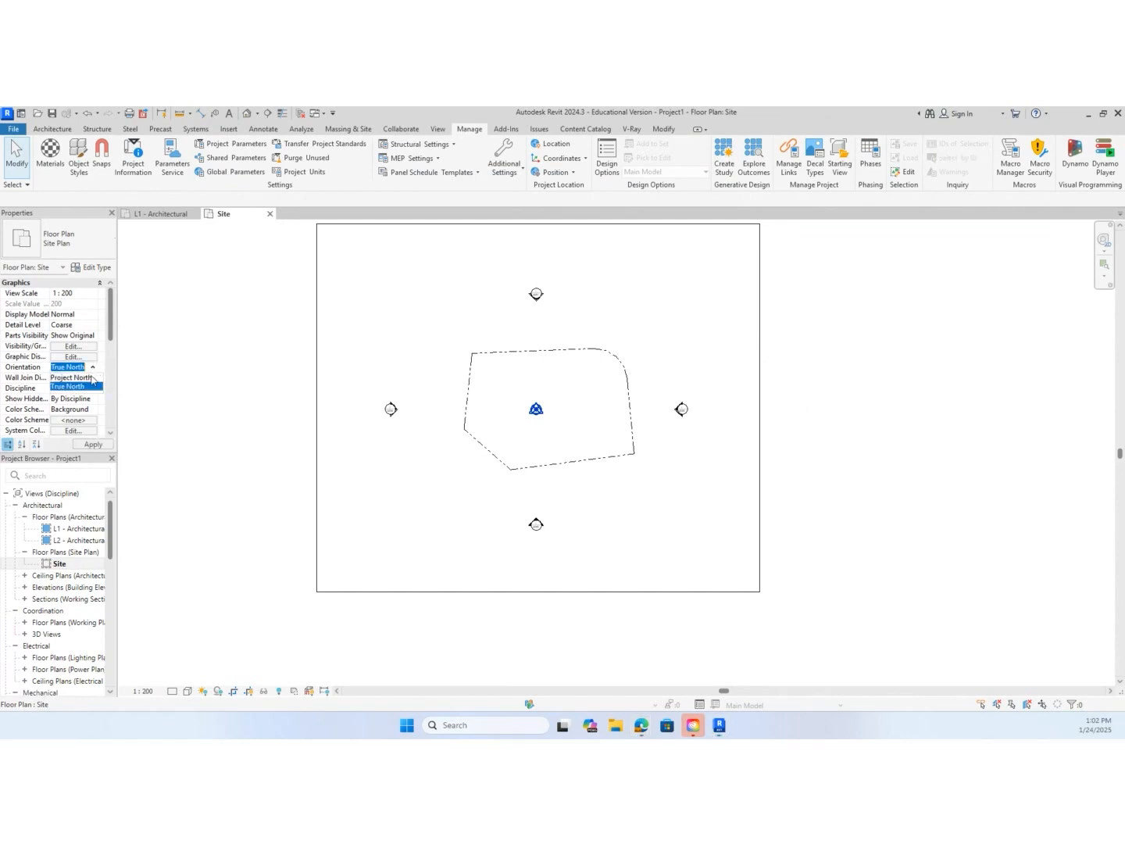
click(72, 392)
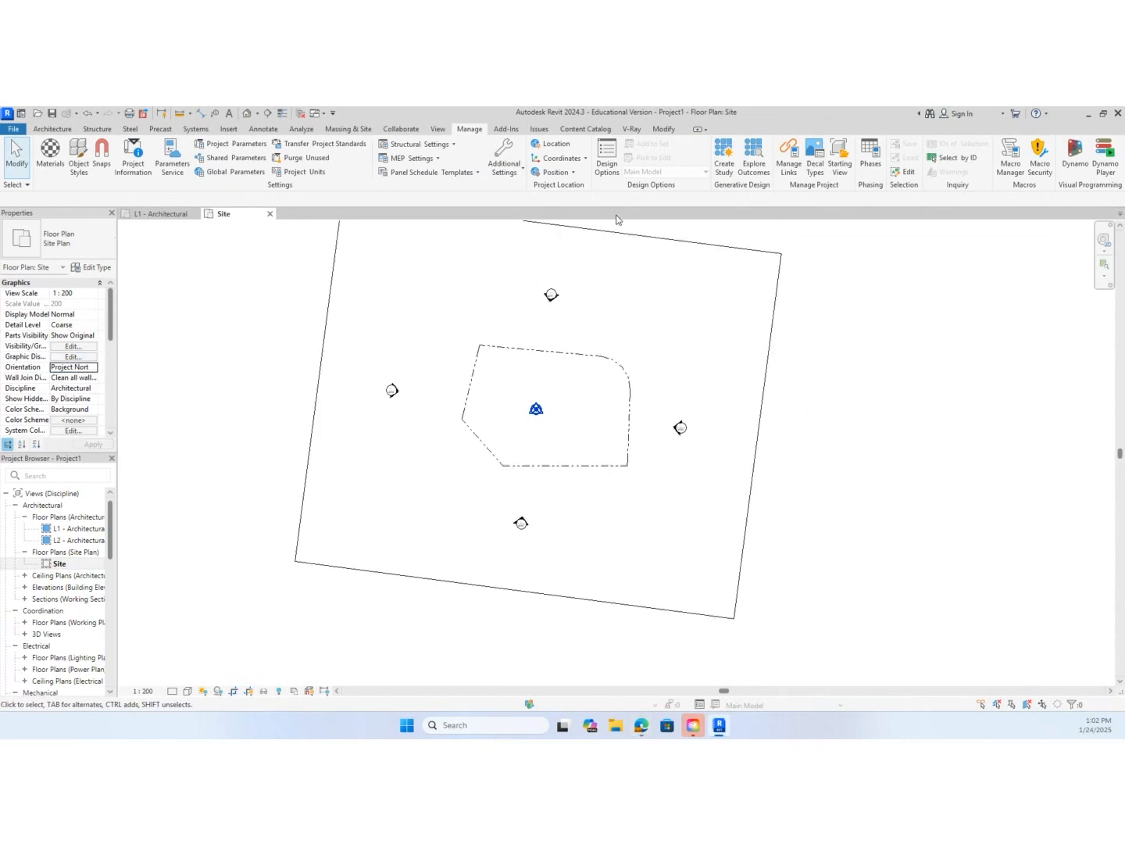
Rotate Project North by aligning it to the boundary's upper straight edge, and accept the completion message
click(555, 172)
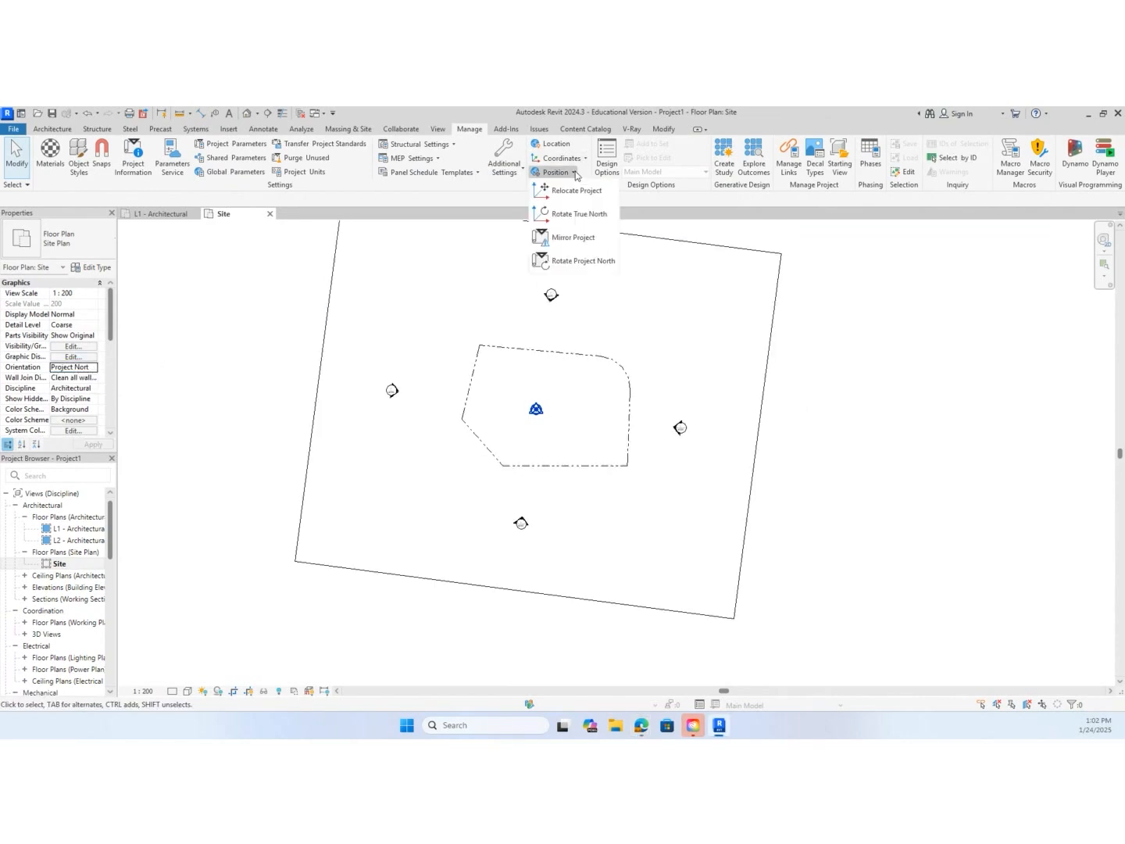
click(604, 262)
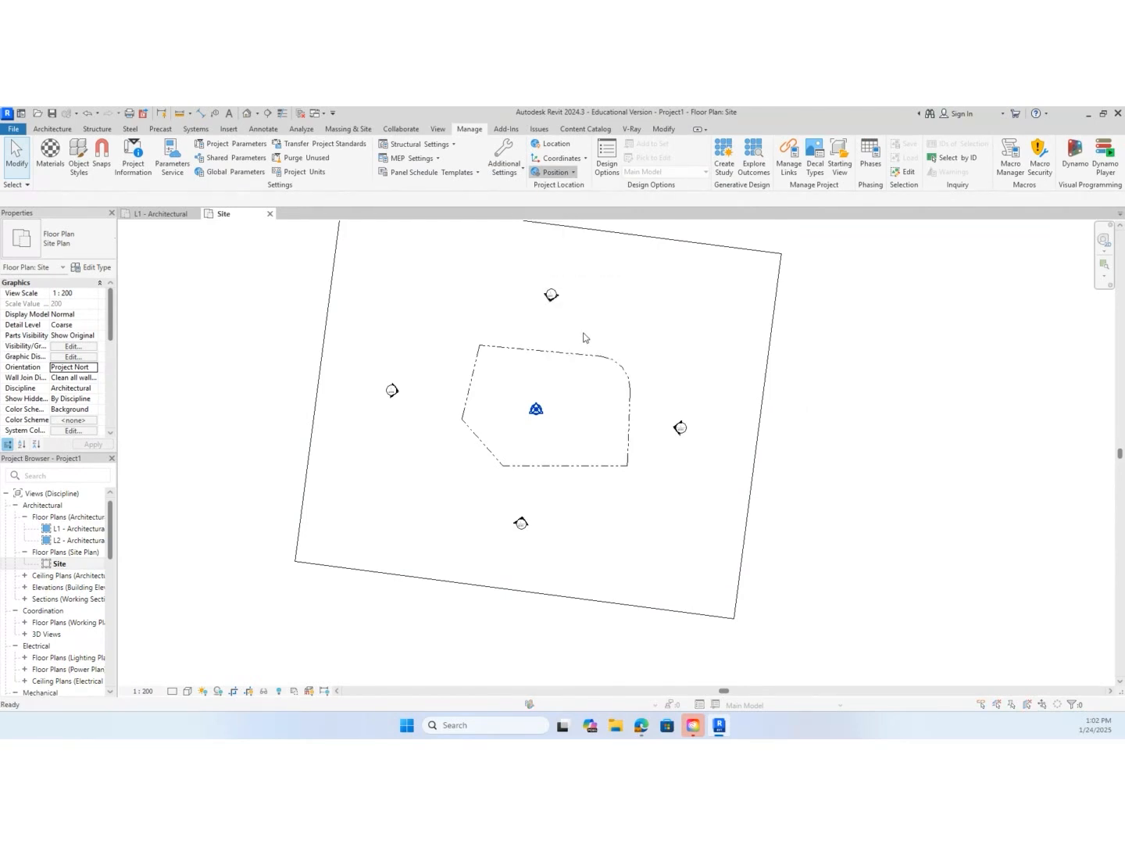
click(505, 450)
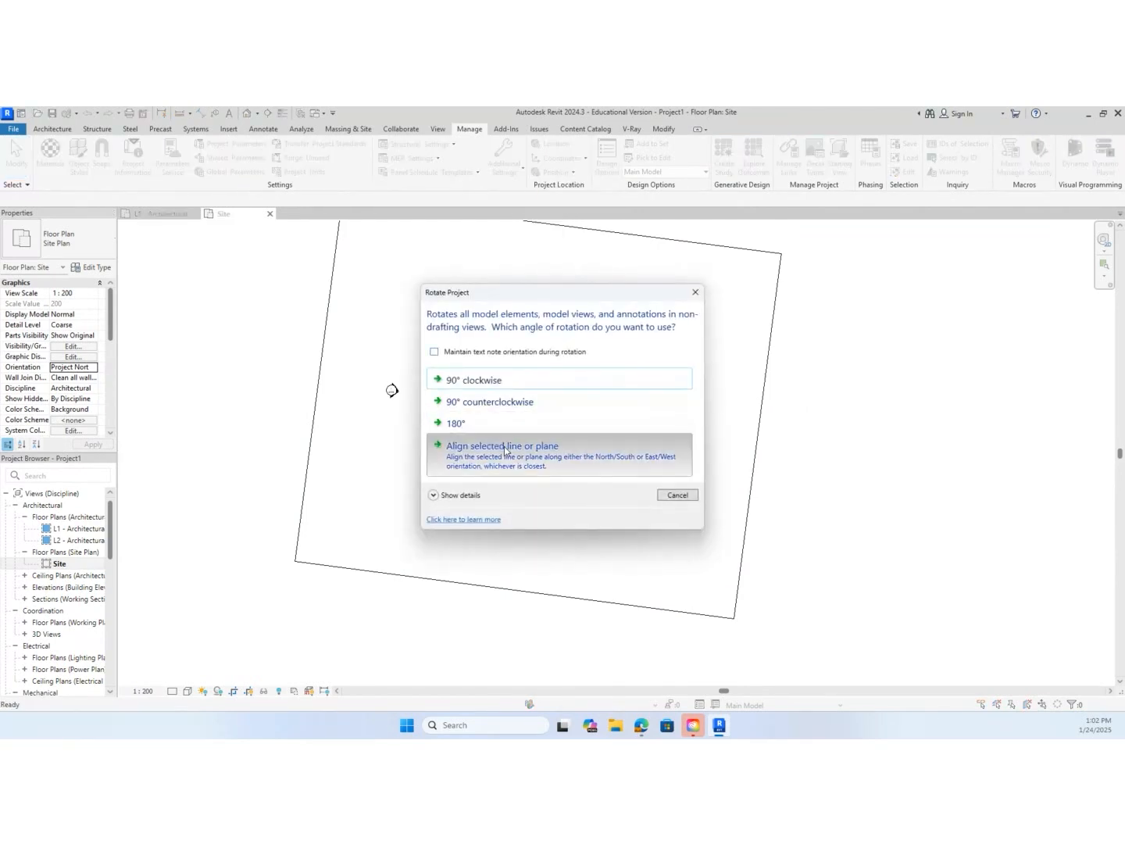
click(535, 349)
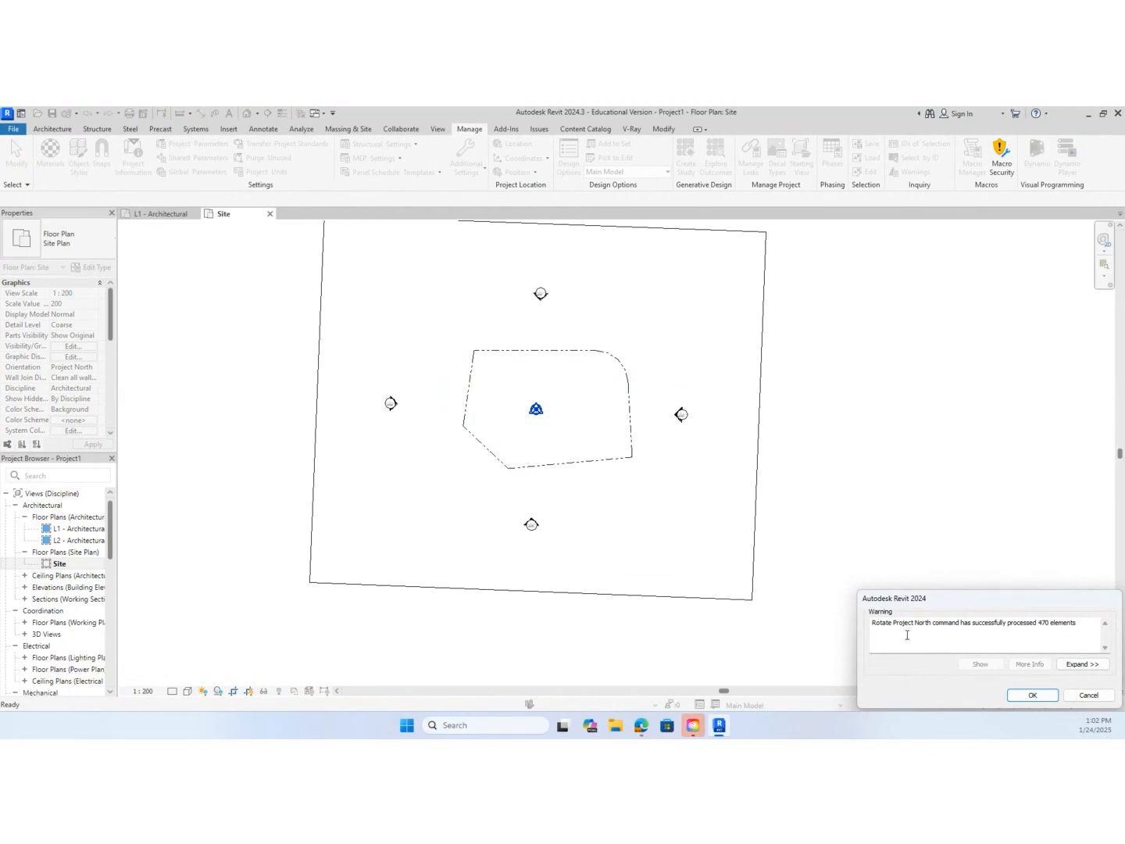
click(1031, 696)
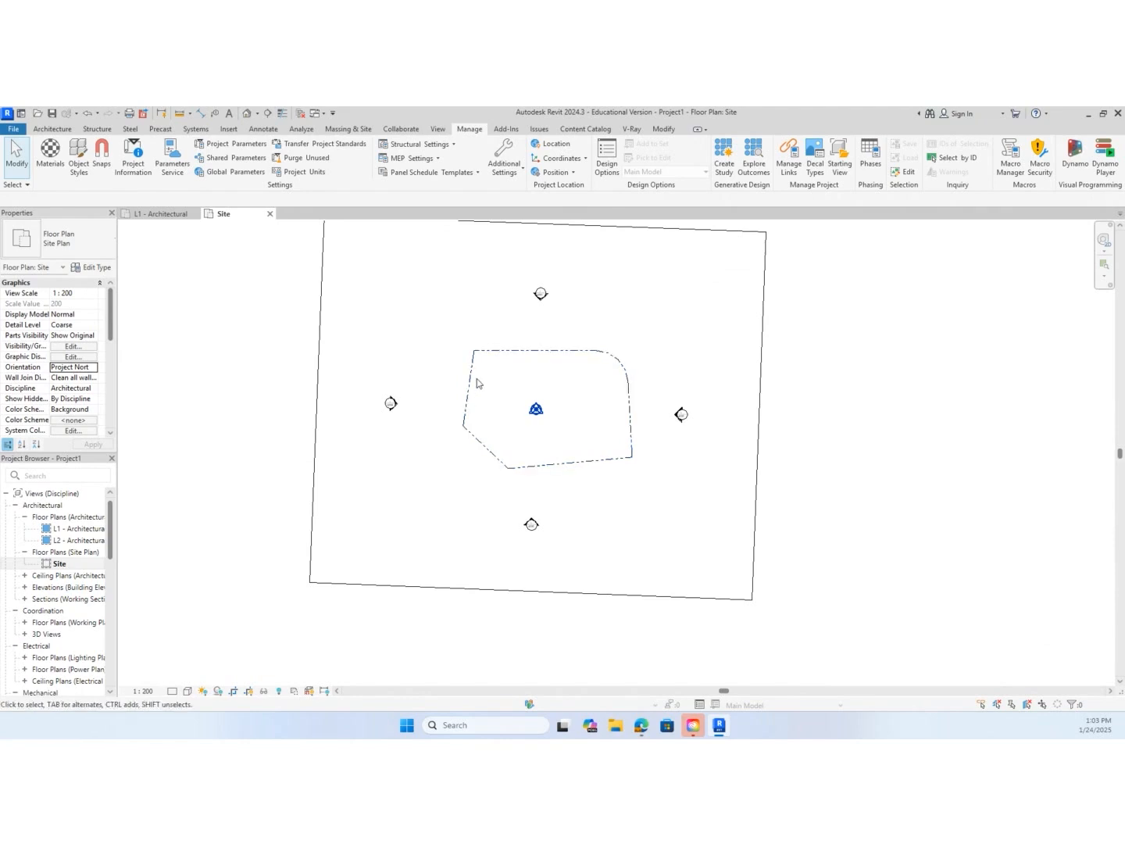
Rotate Project North by aligning it to the boundary's short left edge, and accept the completion message
click(555, 172)
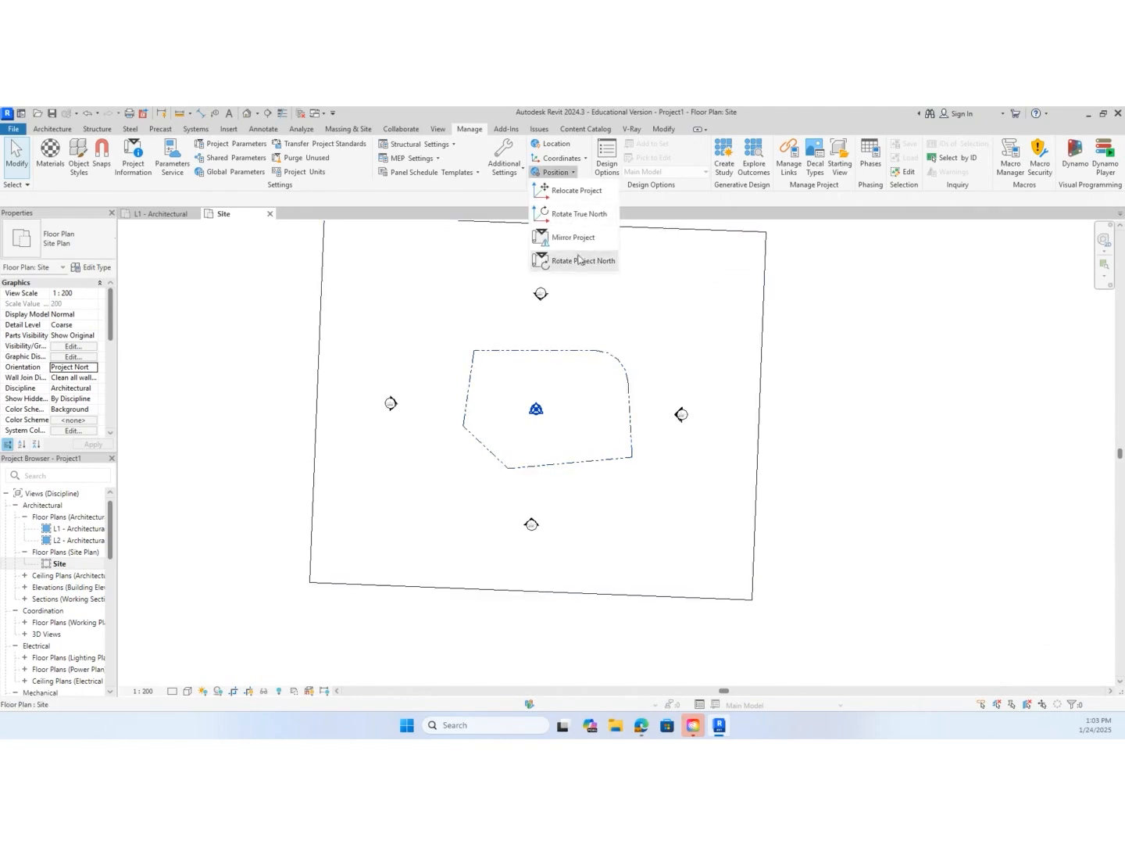
click(579, 260)
click(472, 469)
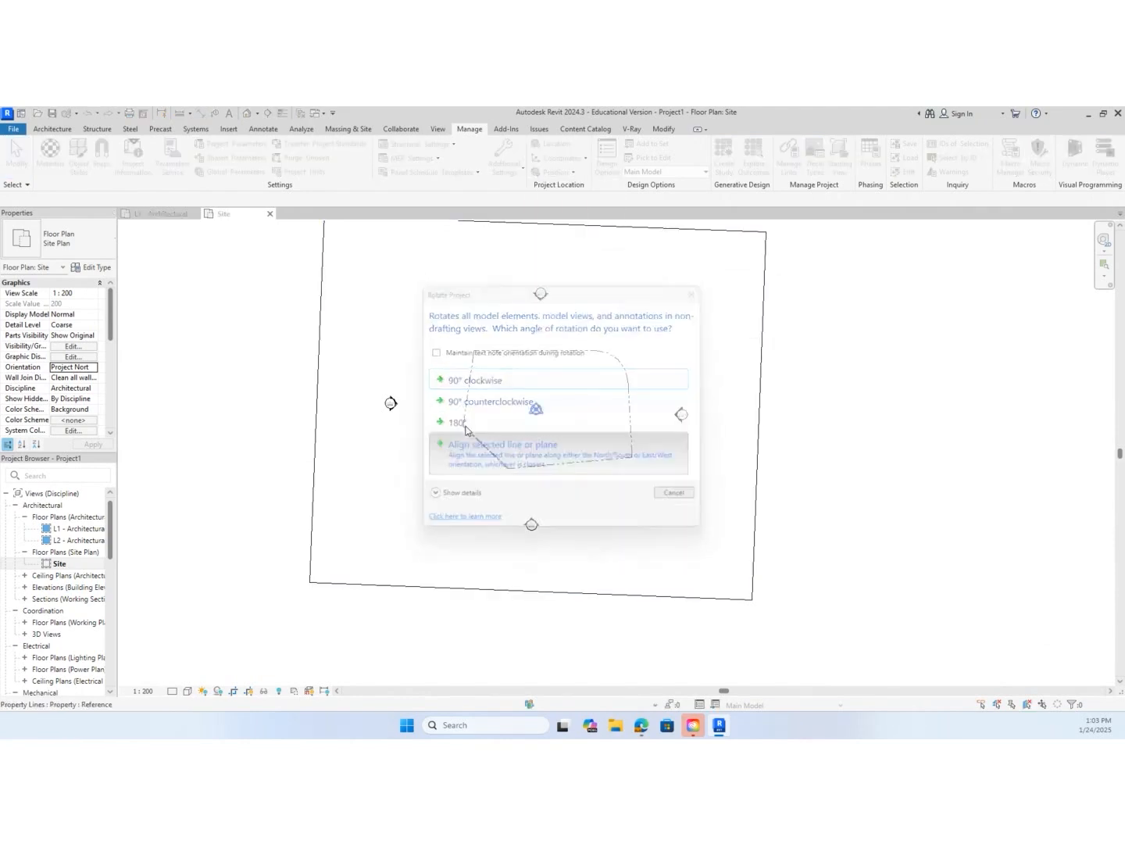
click(468, 387)
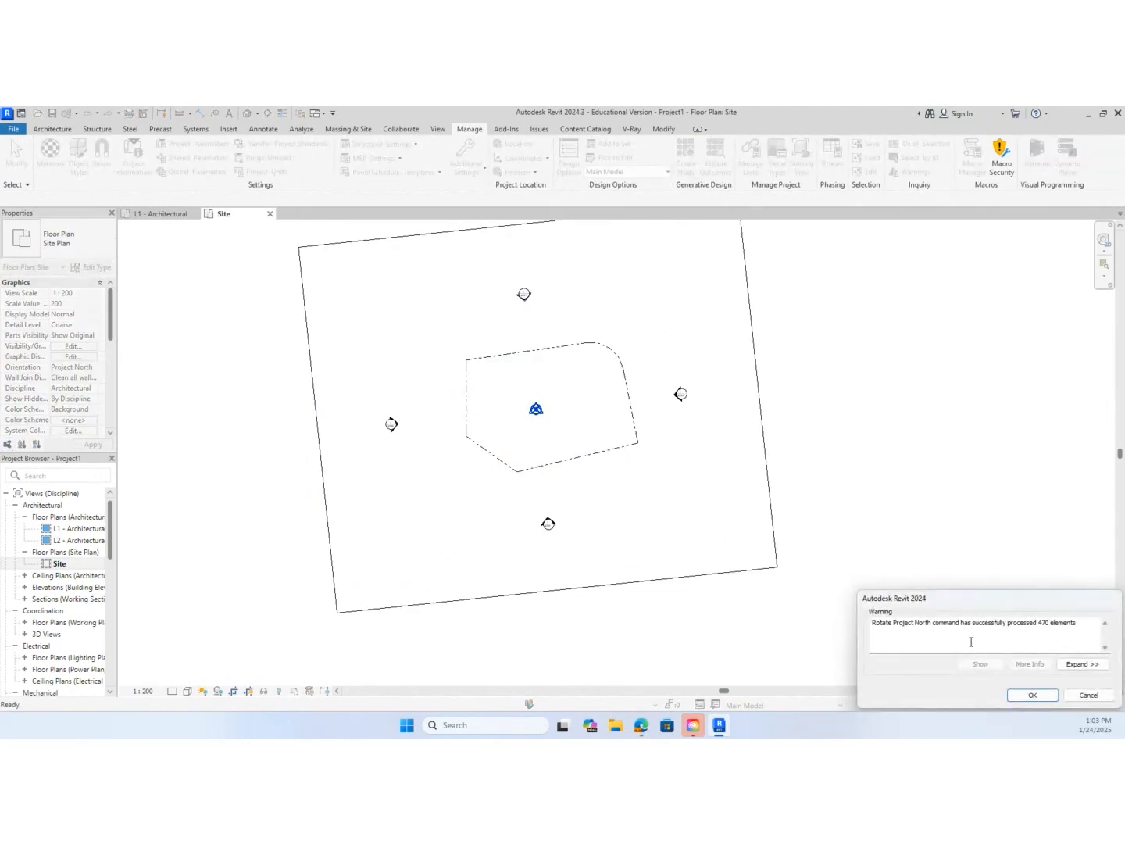
click(1030, 694)
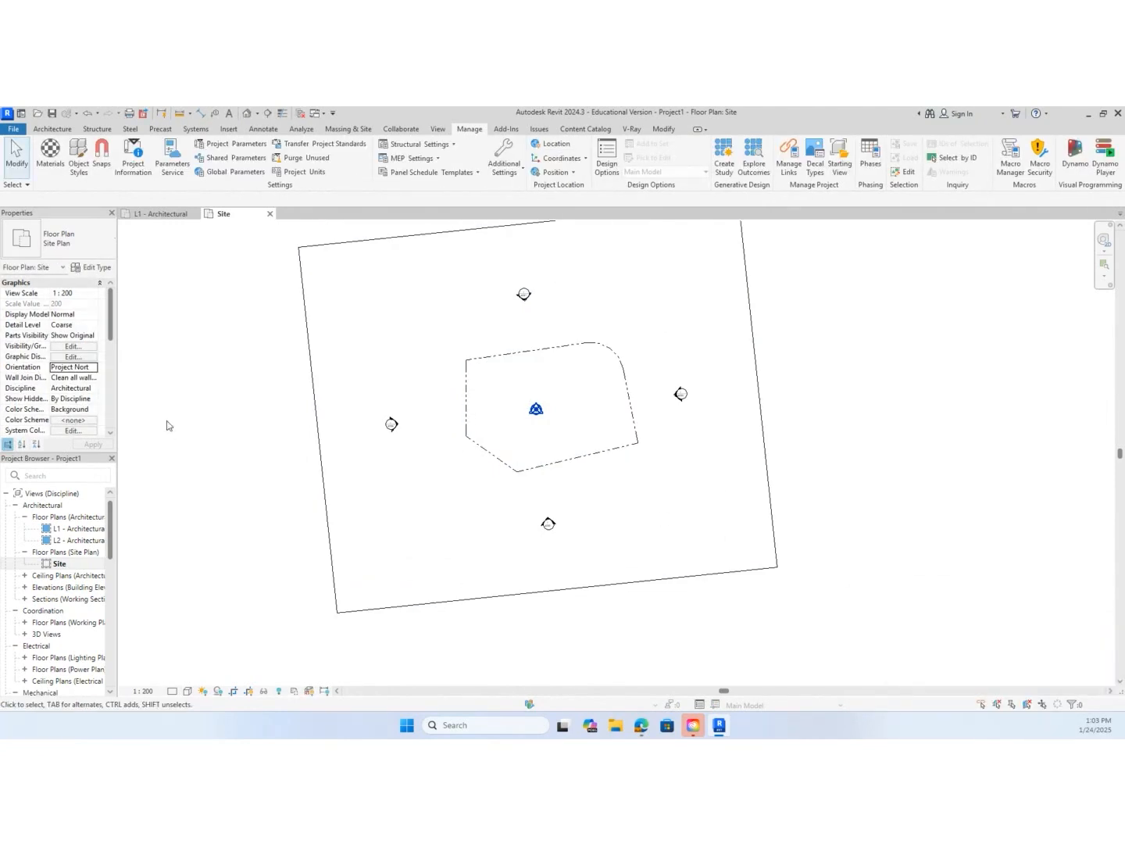
View the Site plan in True North orientation and return it to Project North to compare the rotations
click(77, 366)
click(93, 372)
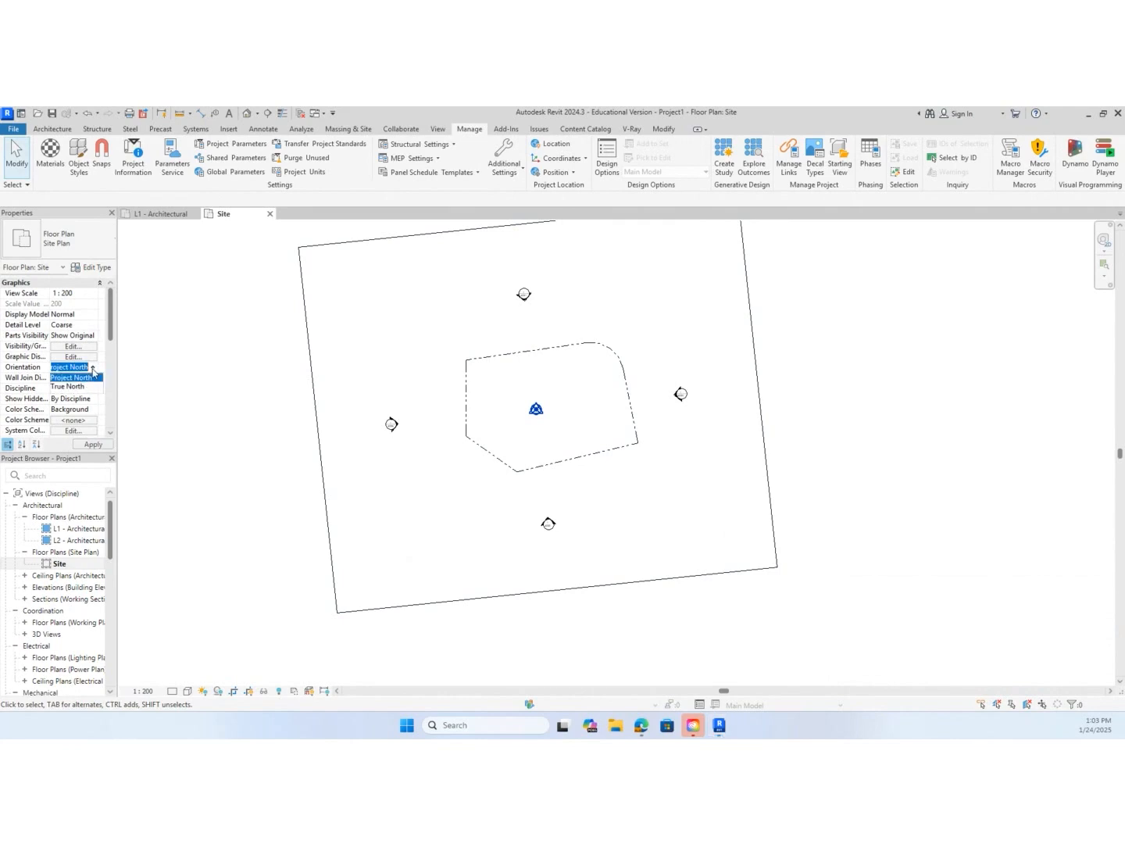
click(94, 388)
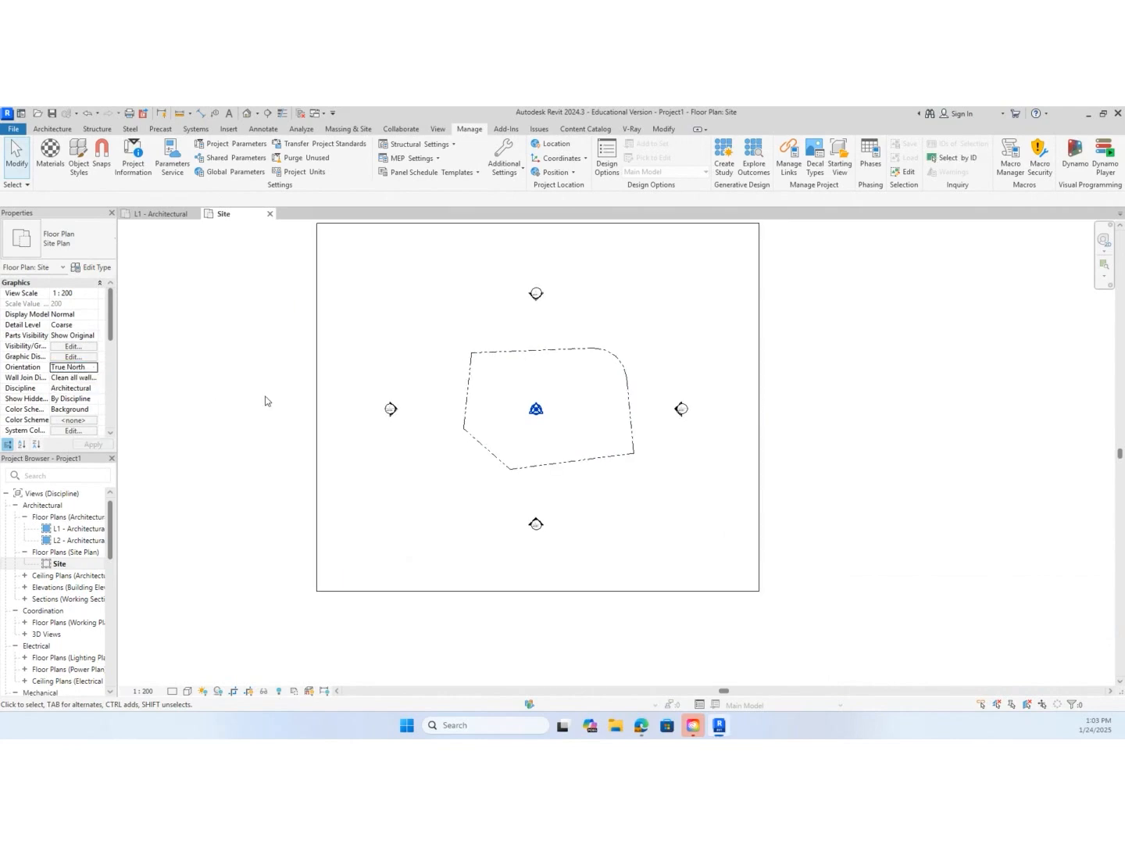
click(93, 367)
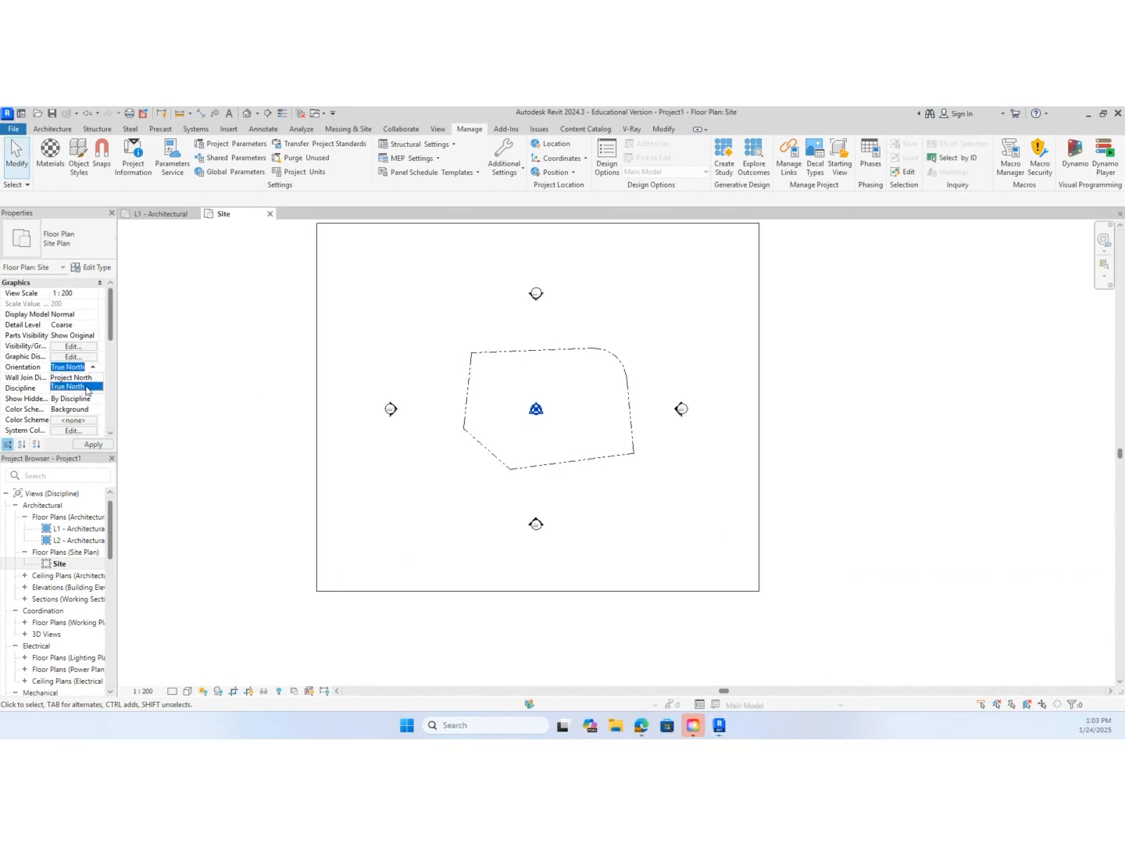
click(87, 378)
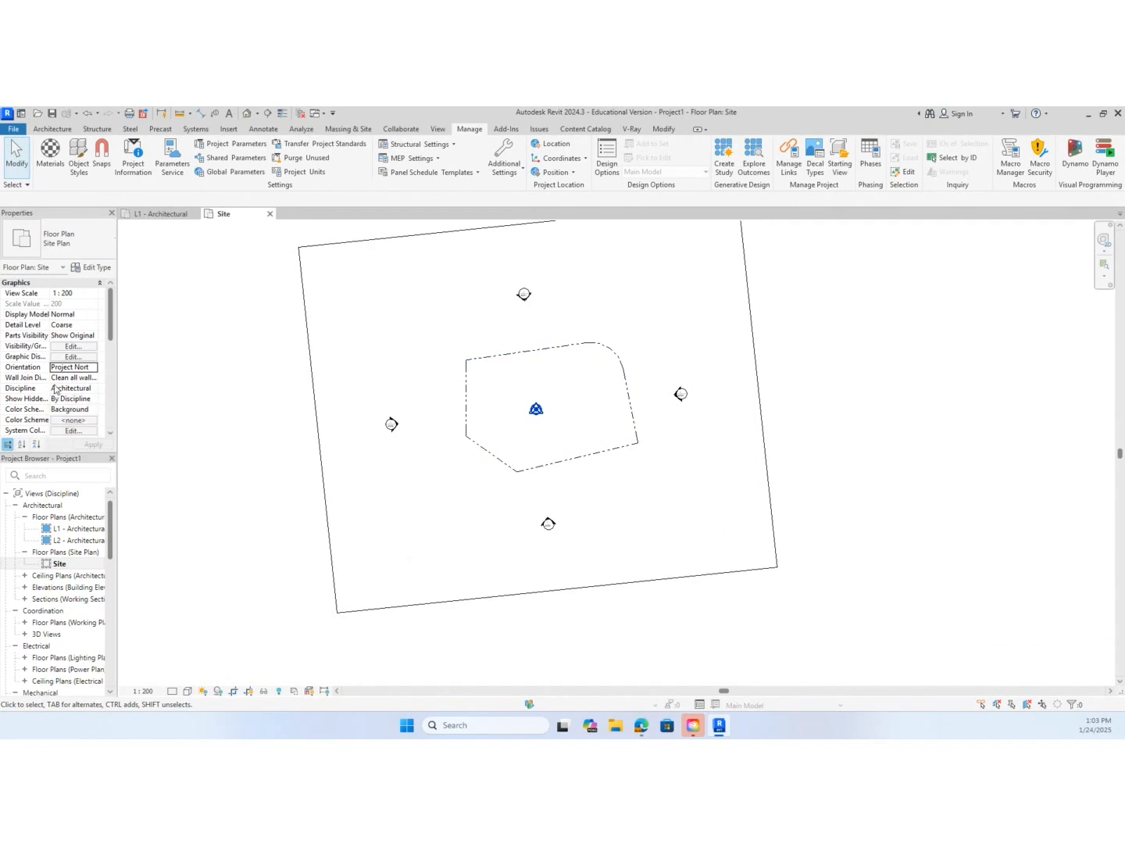
click(75, 368)
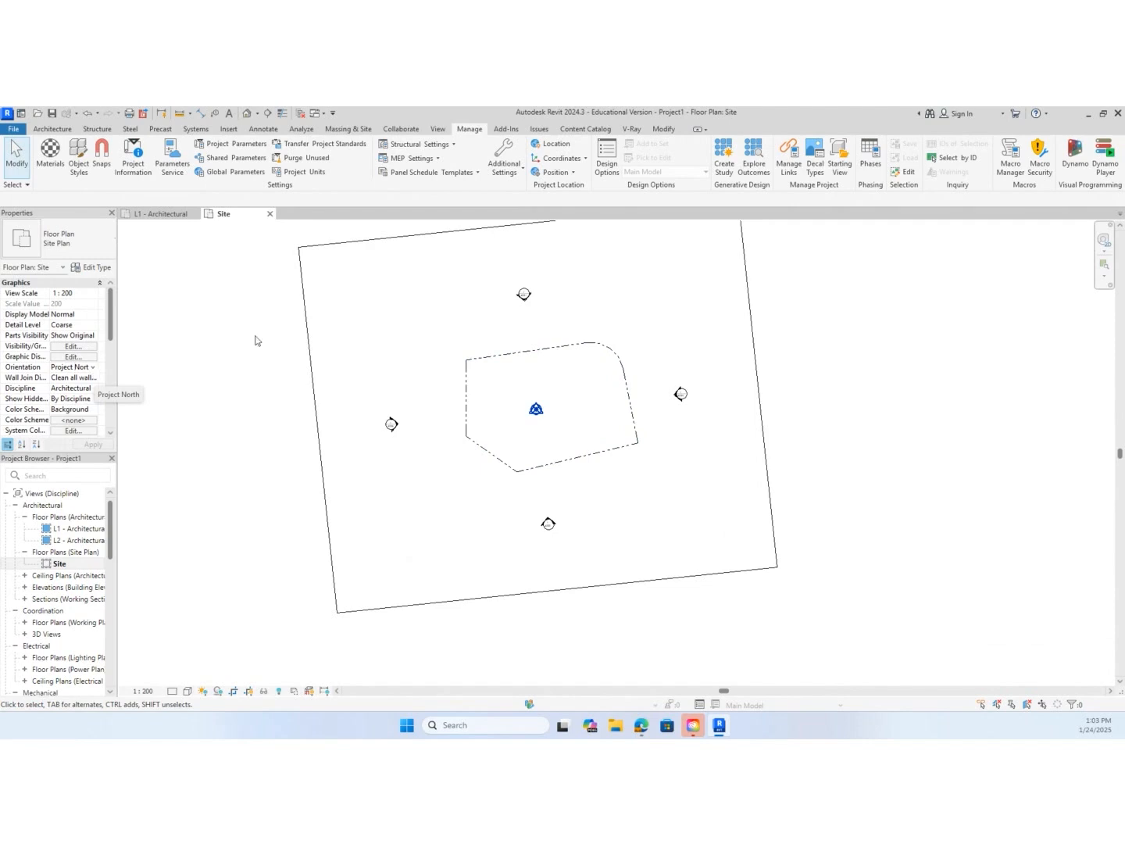
Rotate Project North by aligning it to the boundary's long lower edge again, and accept the completion message
click(557, 172)
click(572, 262)
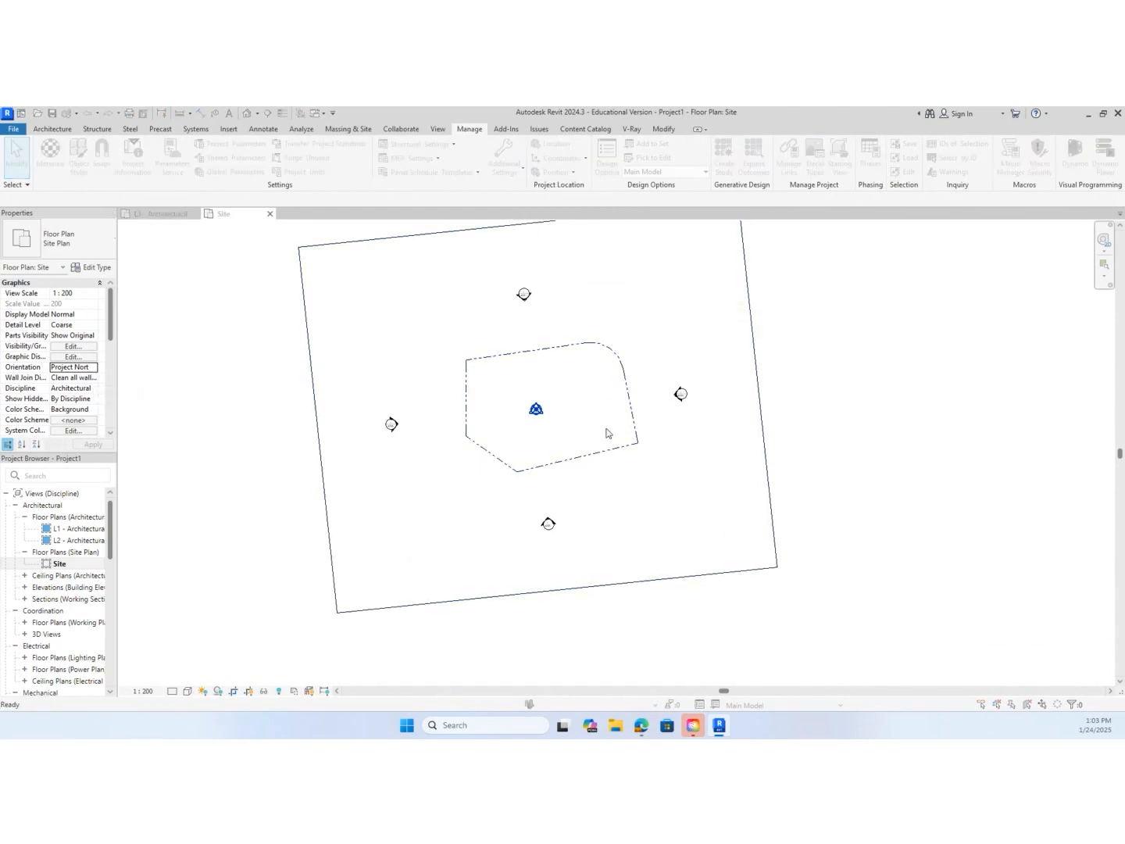
click(574, 450)
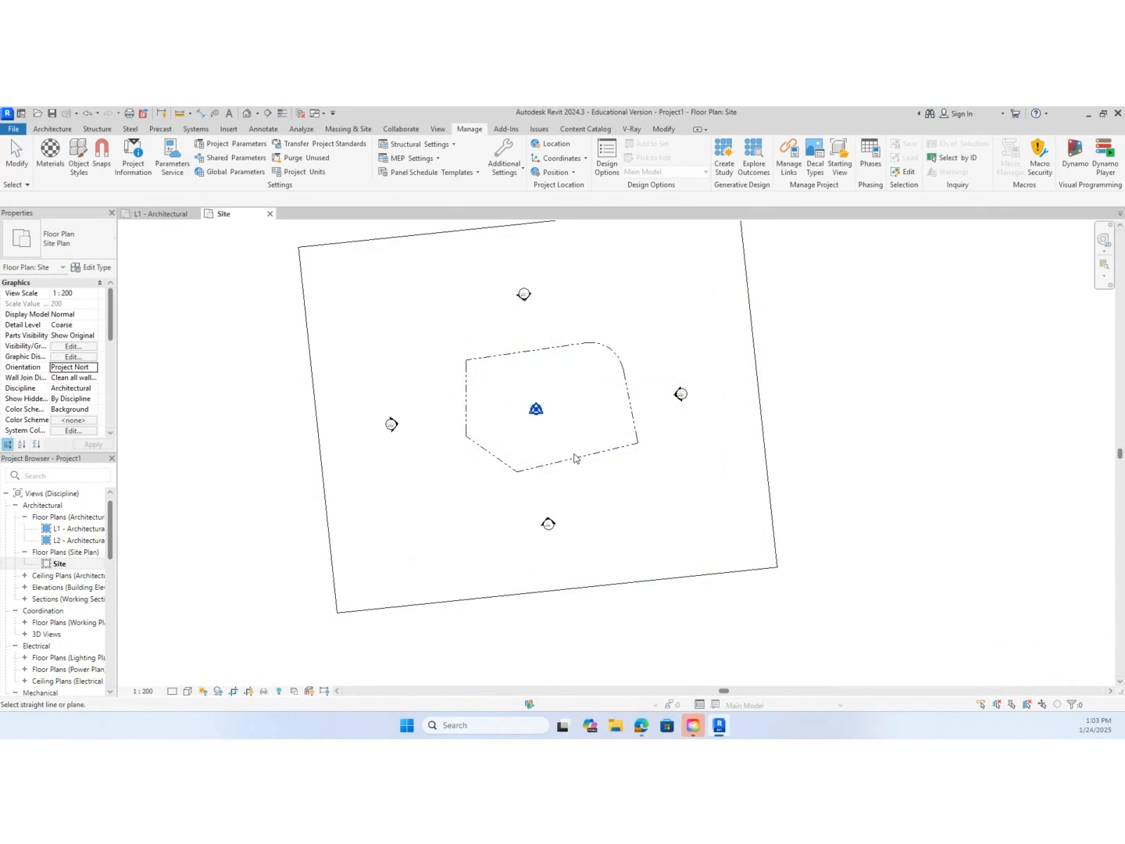
click(576, 456)
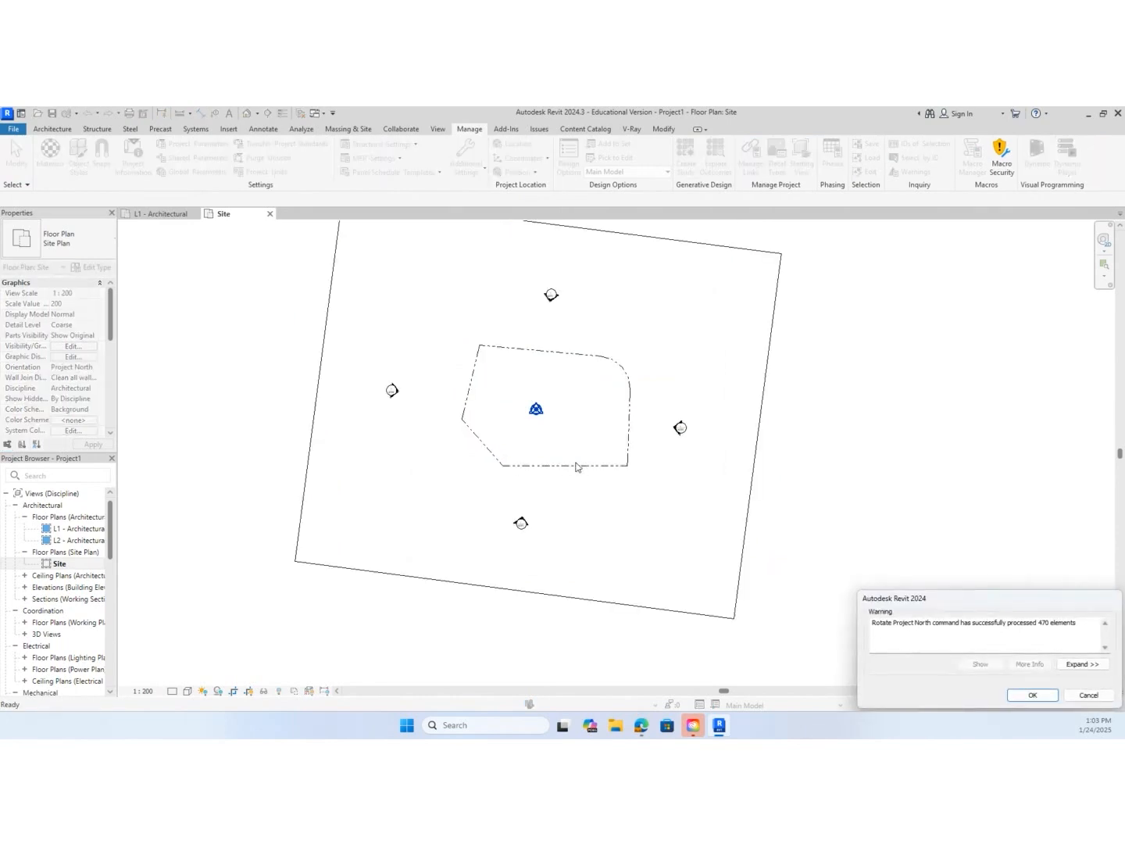
click(1030, 695)
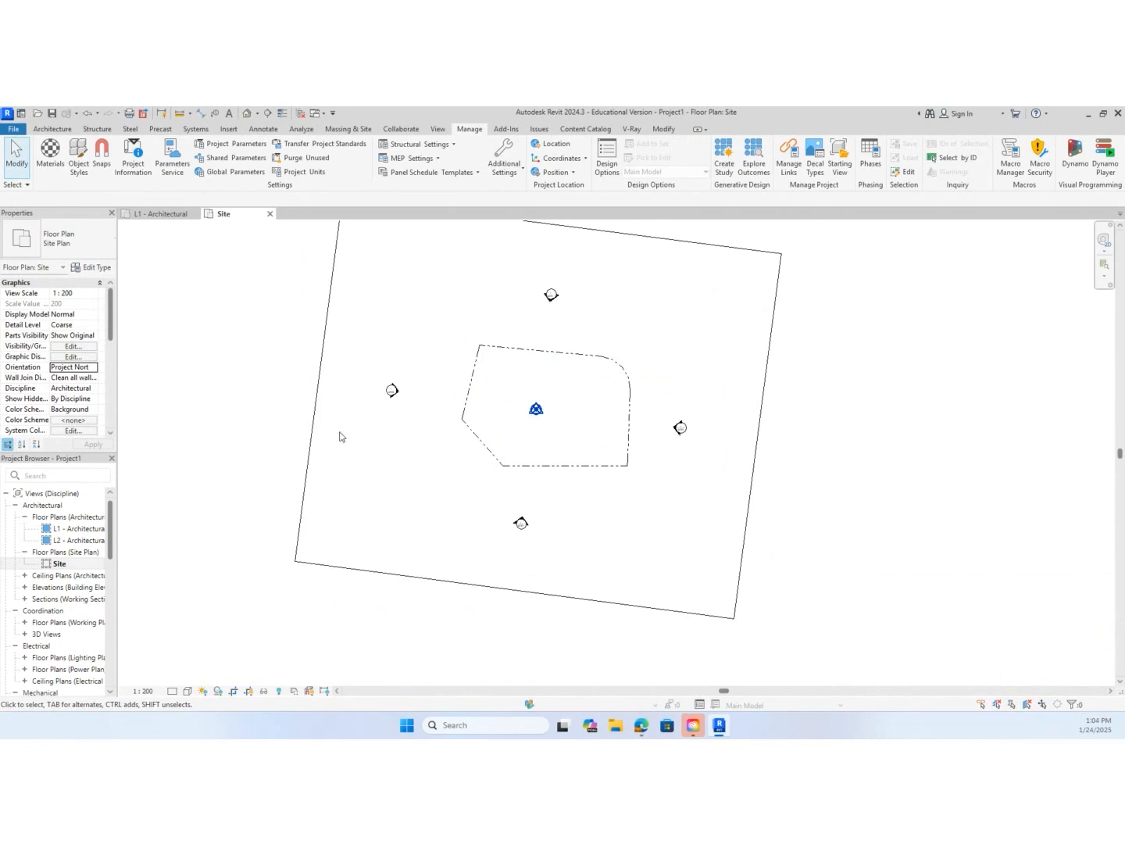
Set the Site view's orientation to True North
click(91, 372)
click(93, 368)
click(89, 387)
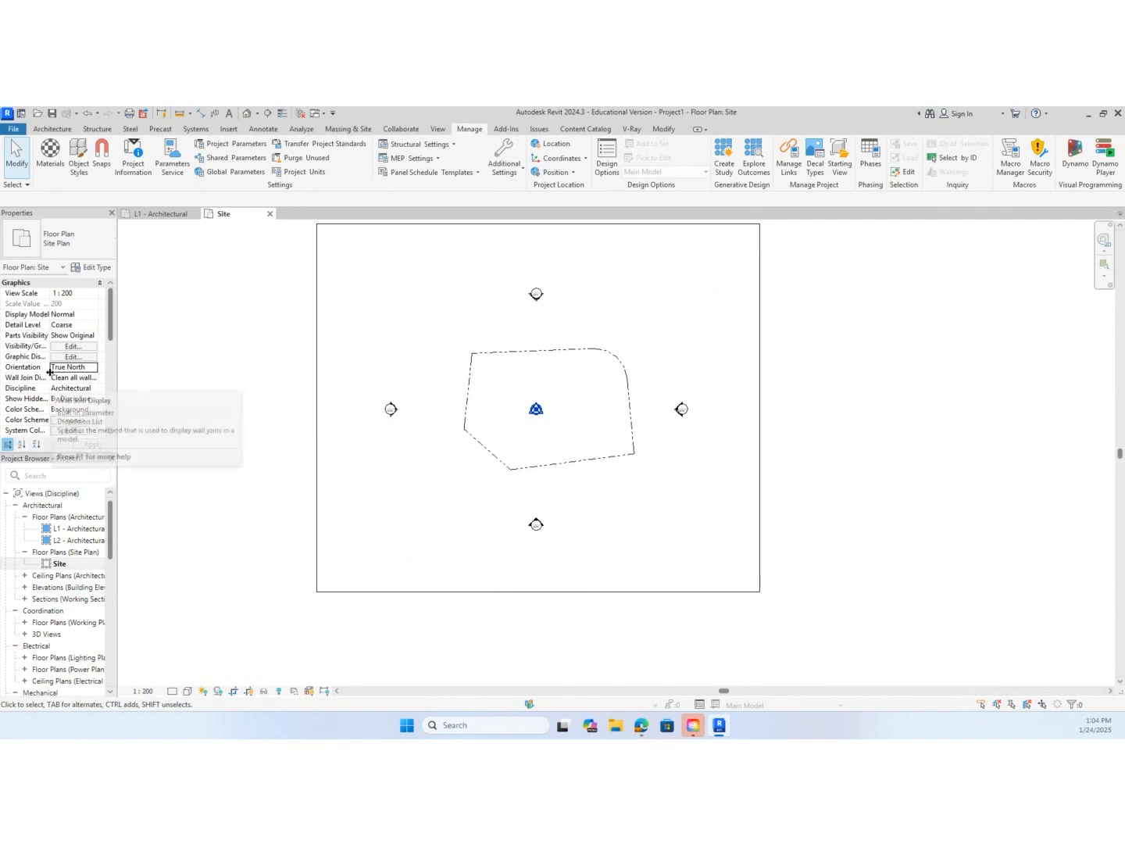
Examine the deed data table for creating a property line by distances and bearings, and close it without creating a line
click(355, 129)
click(418, 156)
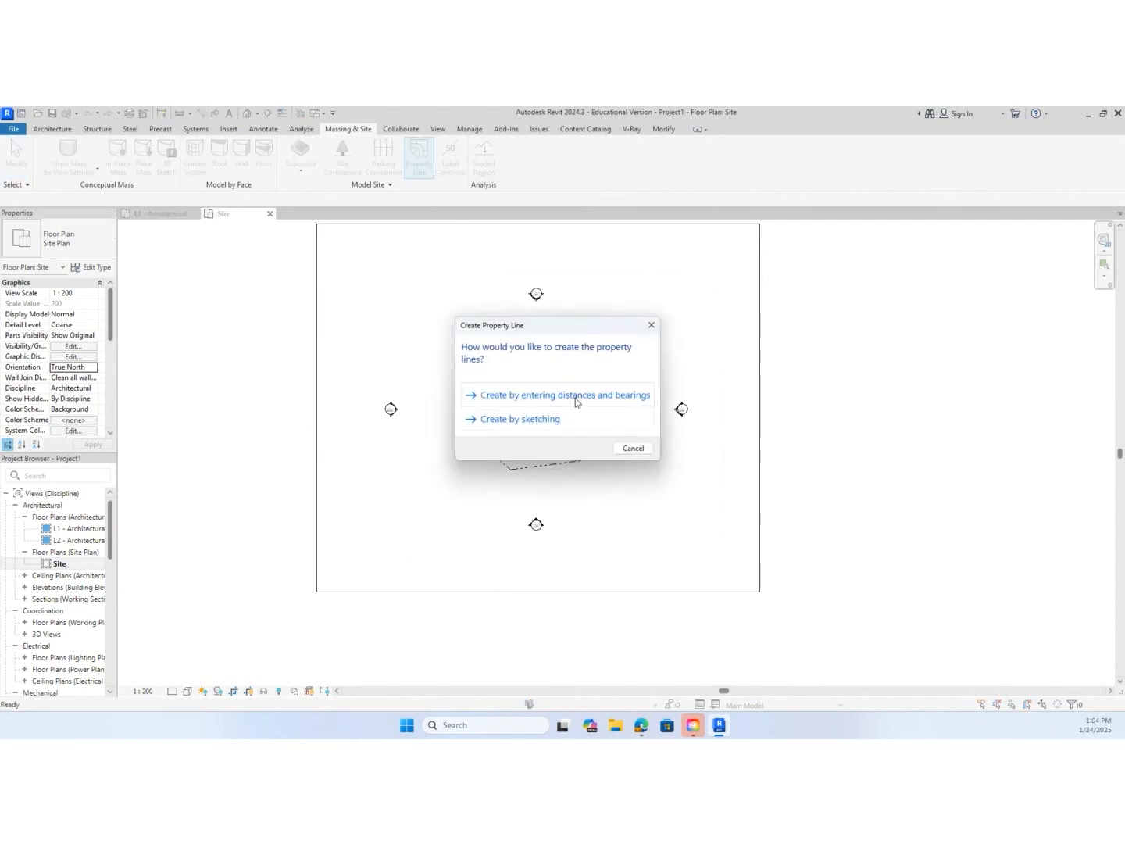
click(576, 399)
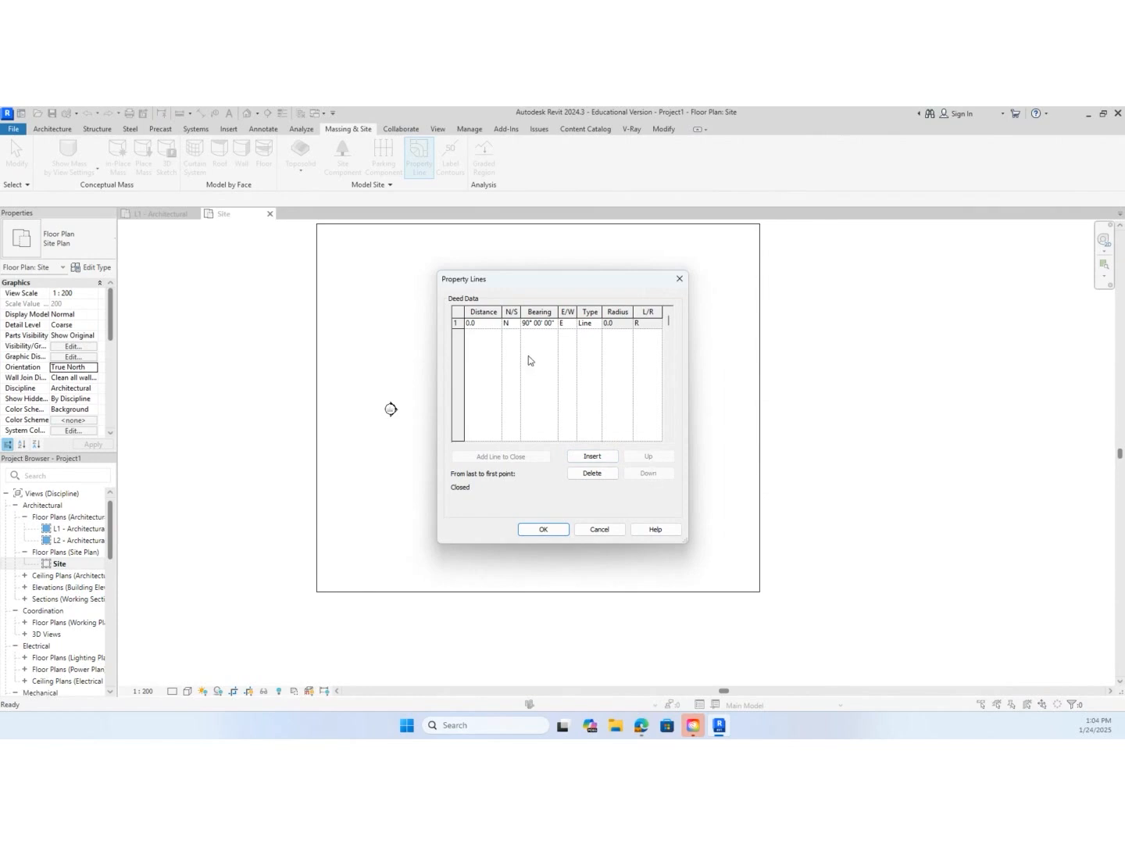
click(601, 475)
click(599, 529)
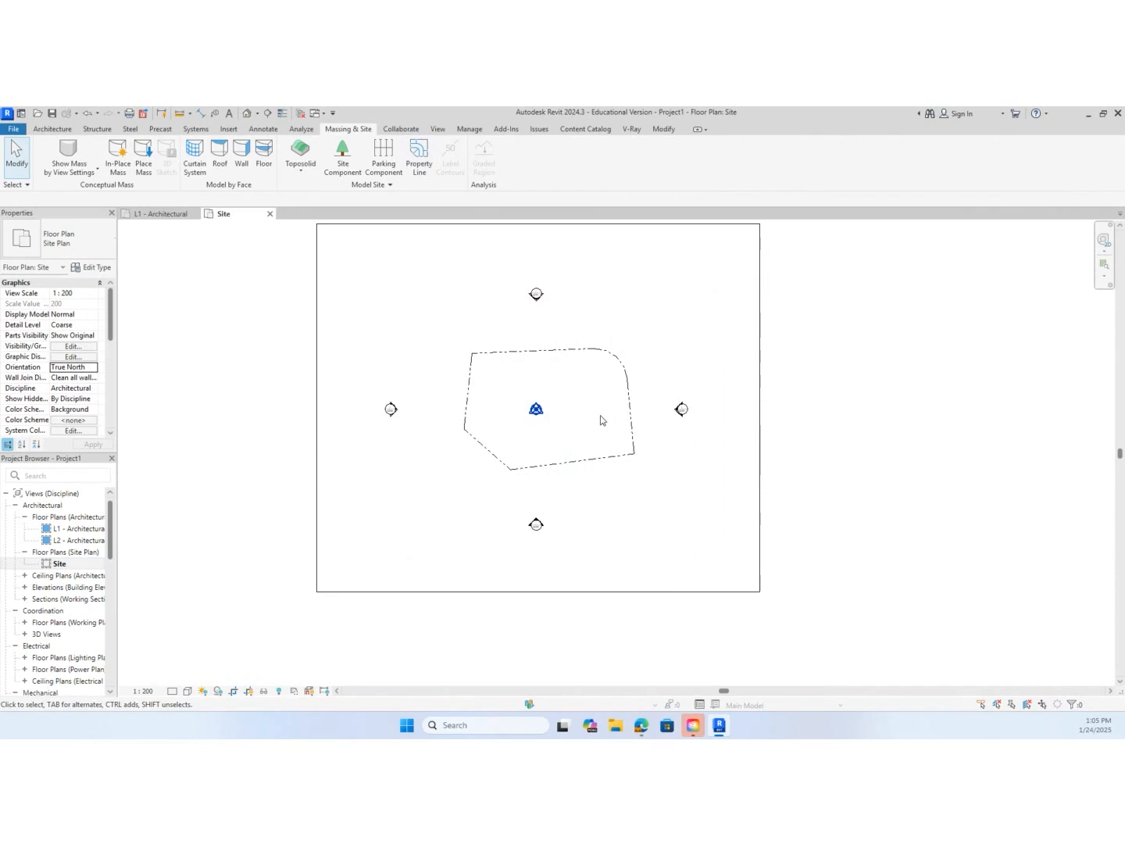
Examine the property line's deed data table, including the arc row's type options and radius, and close it without changes
click(624, 377)
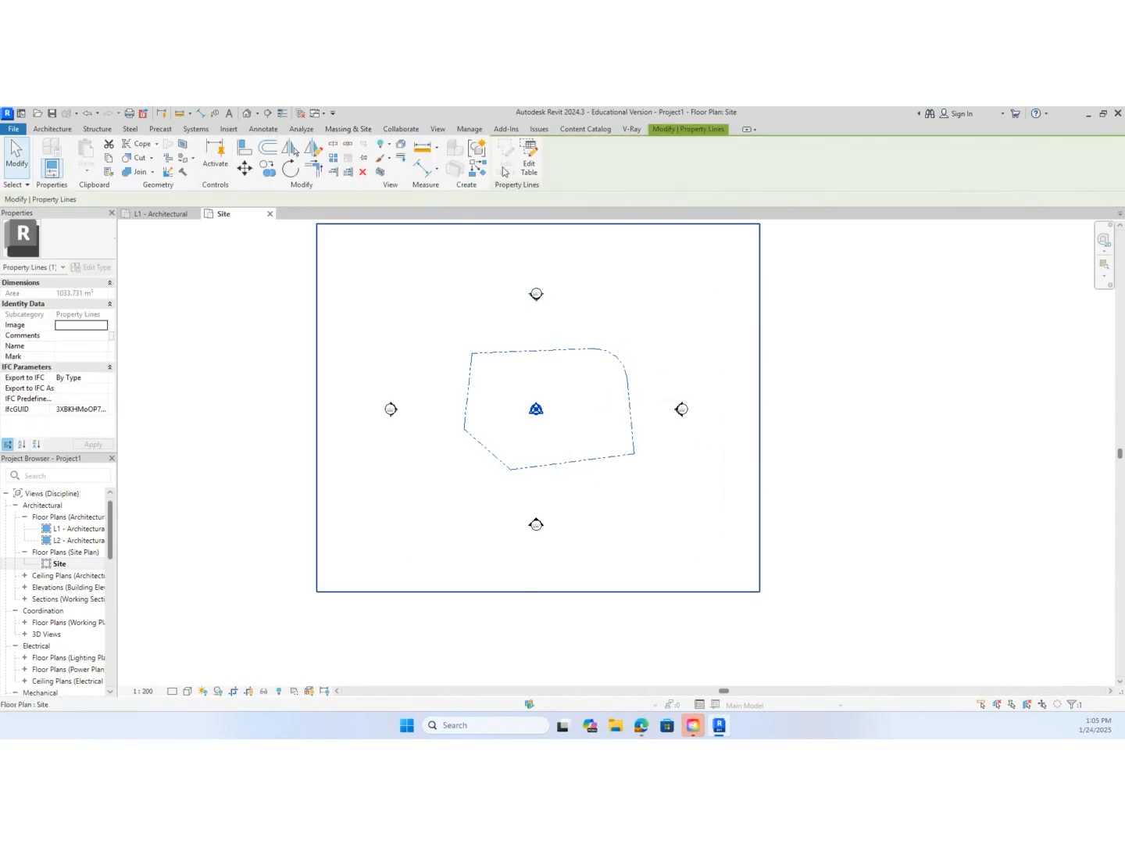
click(529, 160)
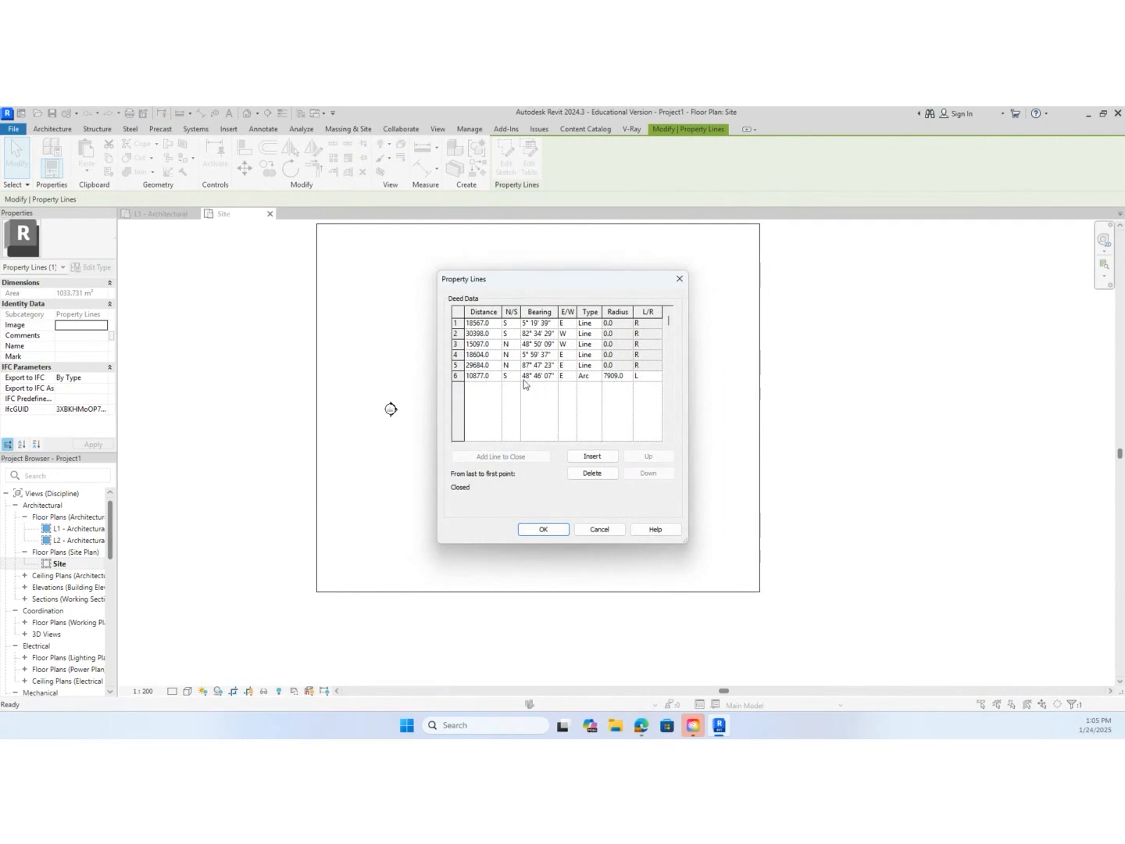
click(593, 379)
click(596, 378)
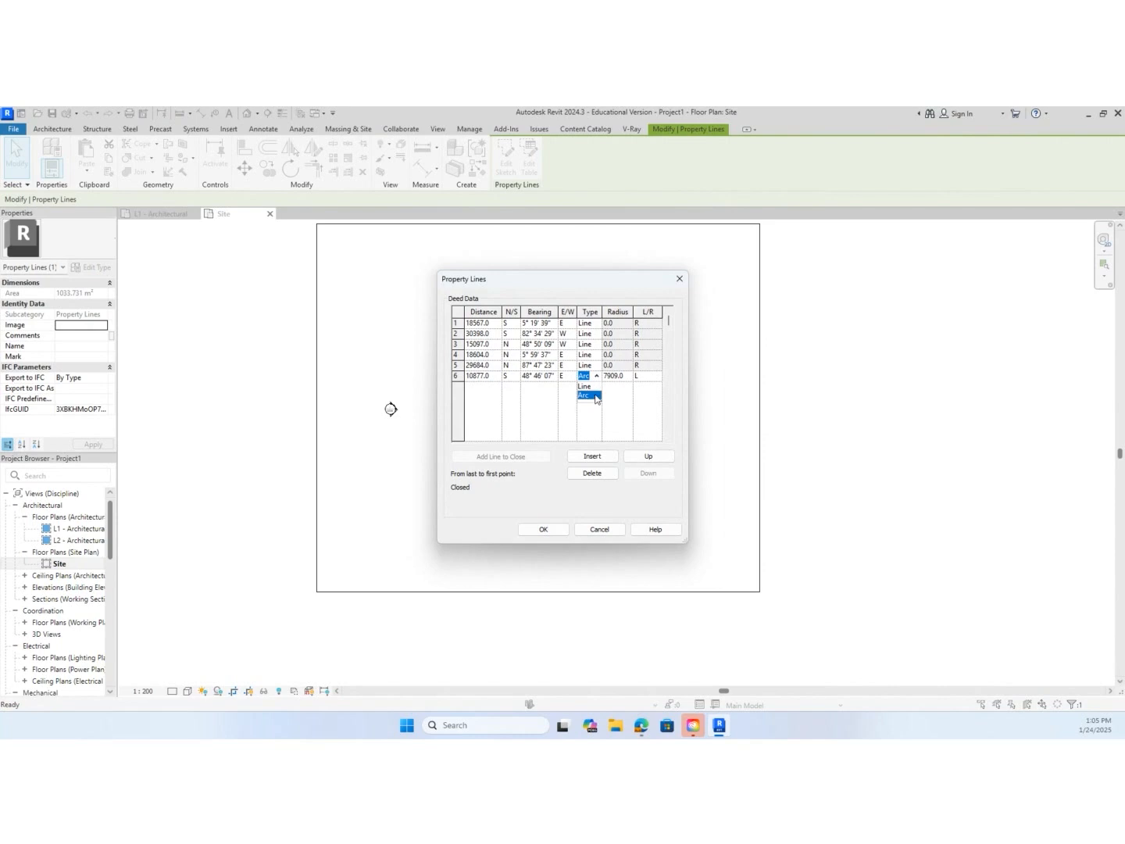
click(613, 379)
click(612, 529)
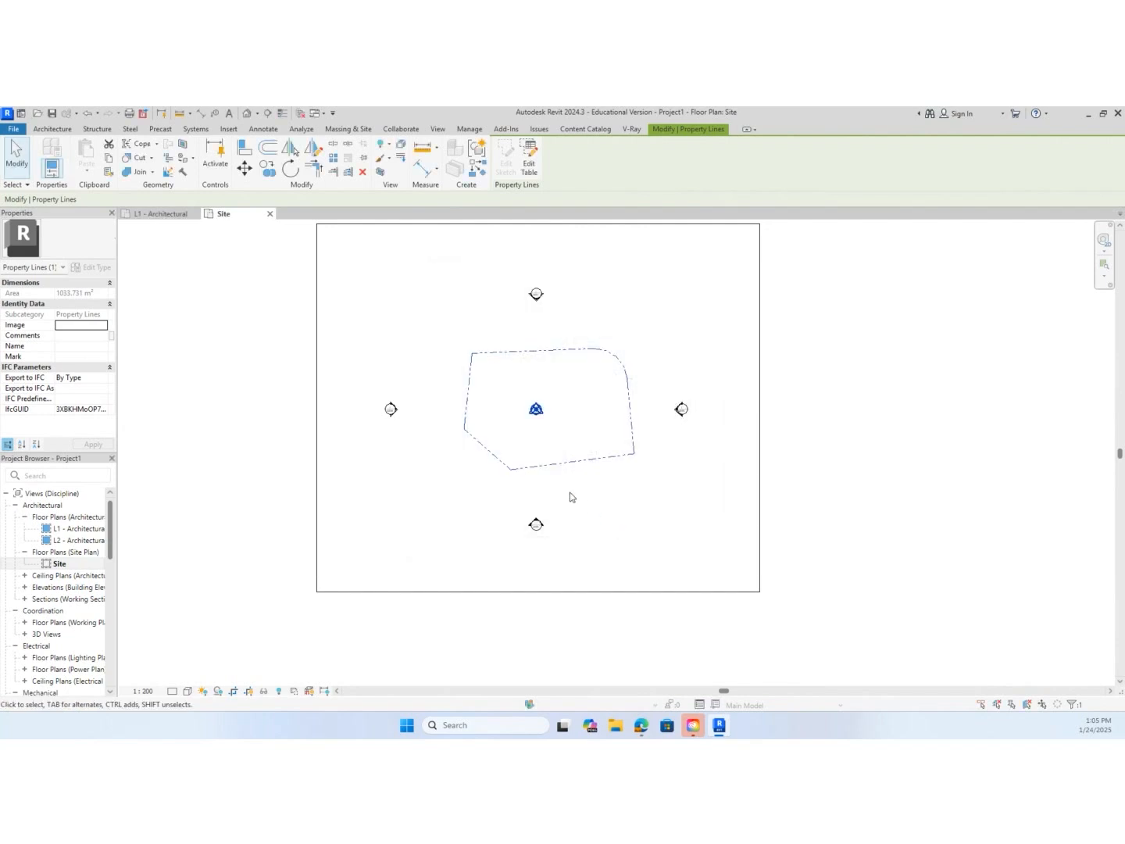
click(166, 393)
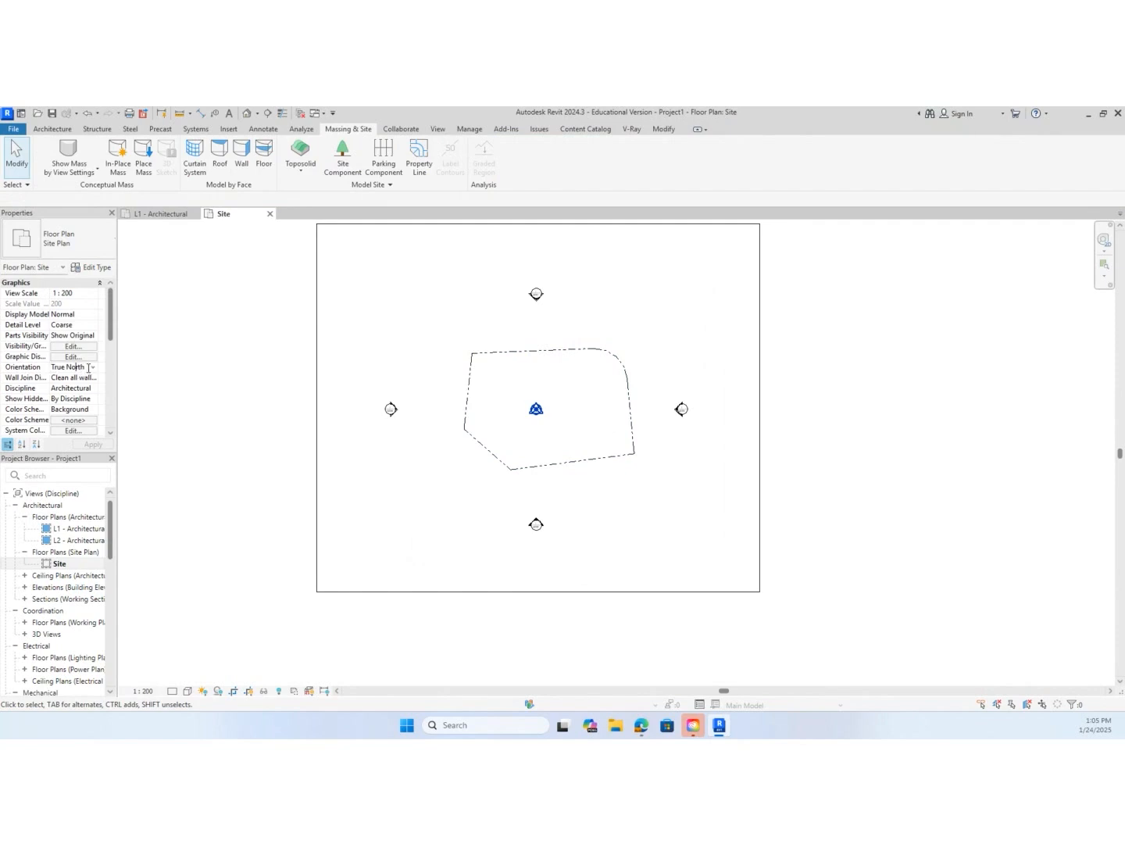
Set the Site view's orientation to Project North and move the project base and survey points together inside the boundary's lower-left area
click(92, 367)
click(76, 387)
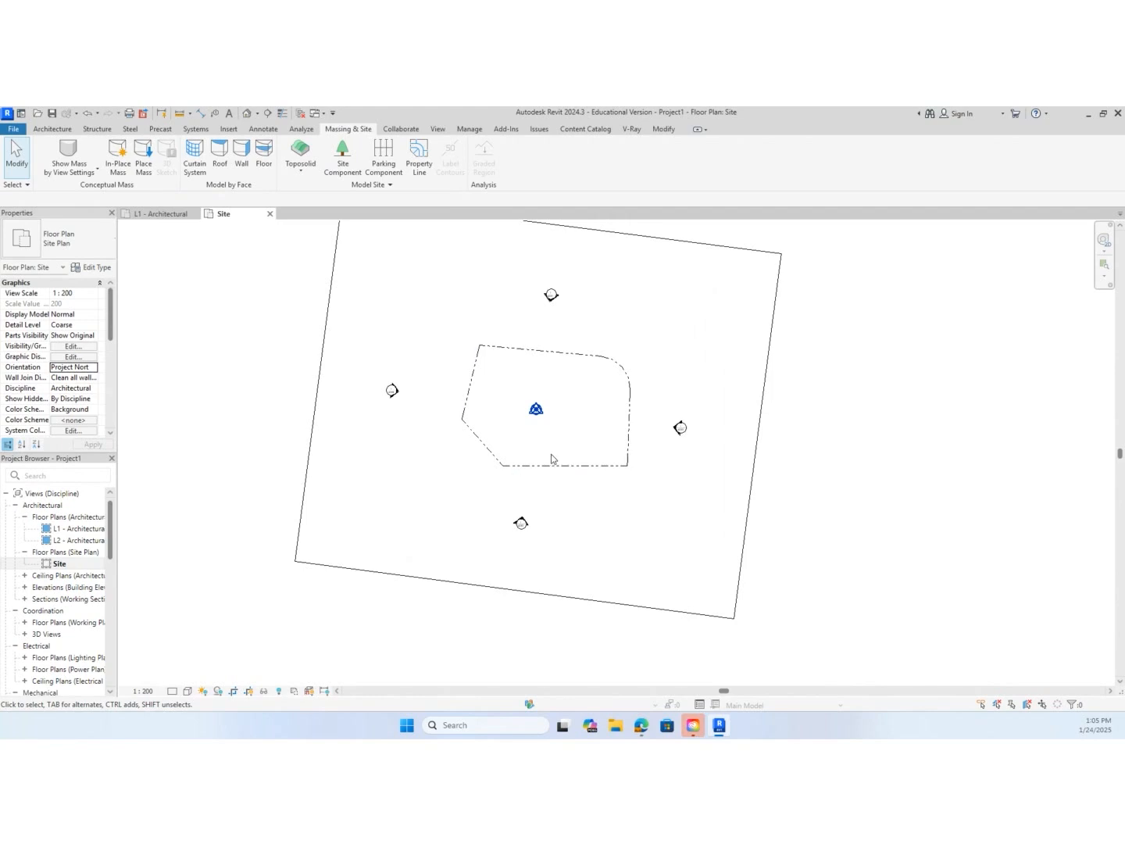
drag(520, 382, 560, 439)
drag(521, 396, 521, 451)
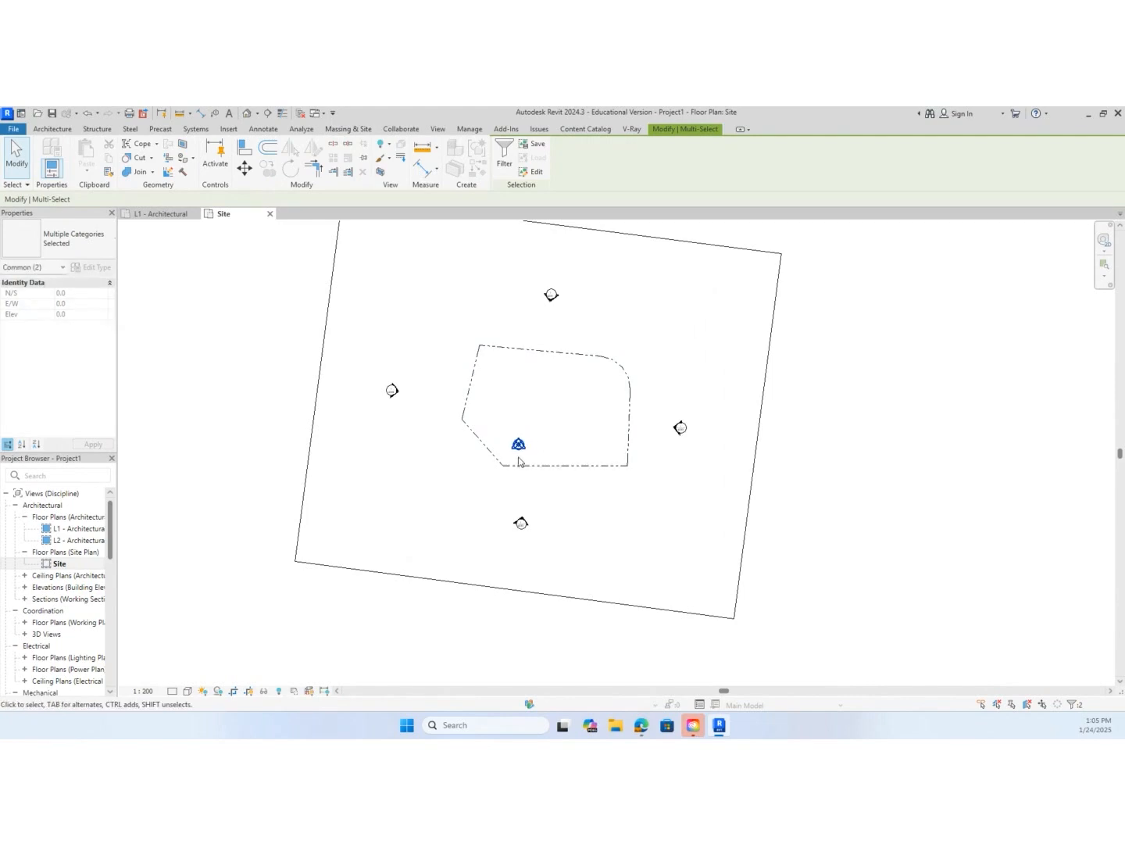
drag(502, 429, 540, 456)
scroll(554, 439, up, 5)
middle_drag(537, 439, 589, 484)
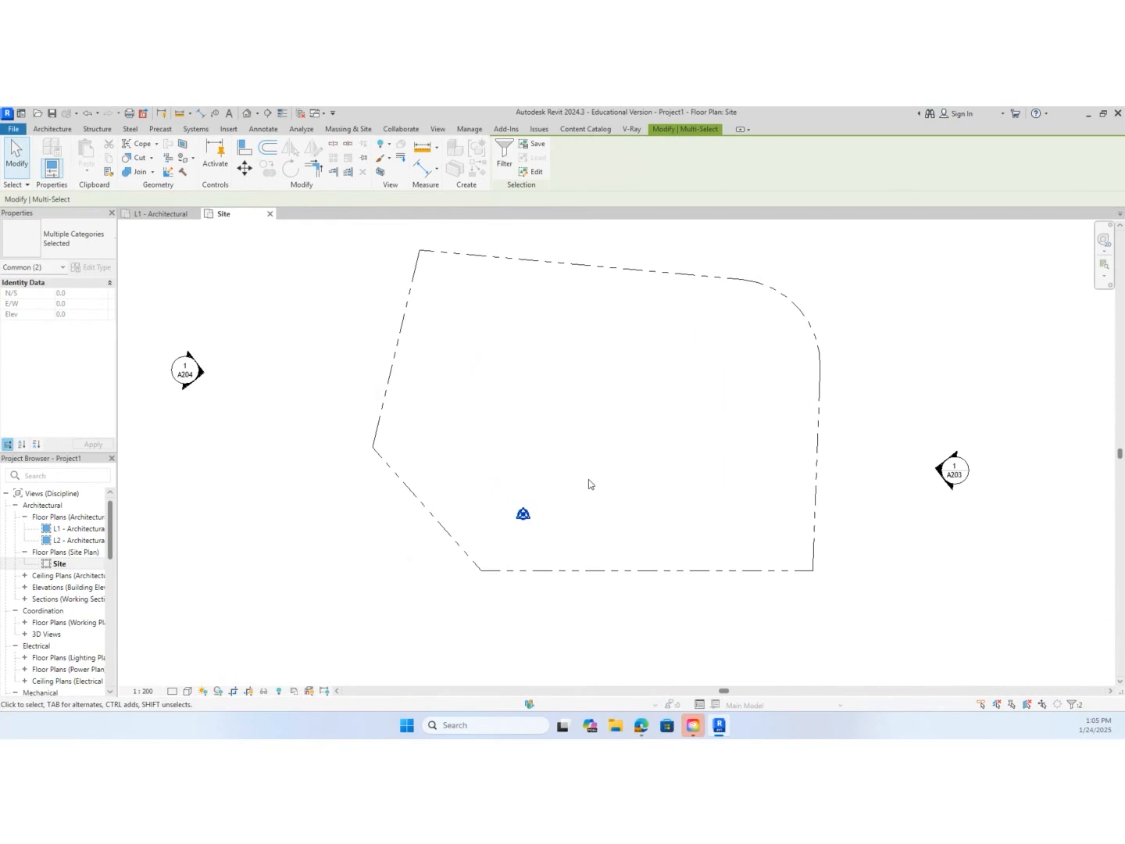
Place a vertical grid line from the survey point up to just below the boundary's upper edge
key(g)
key(r)
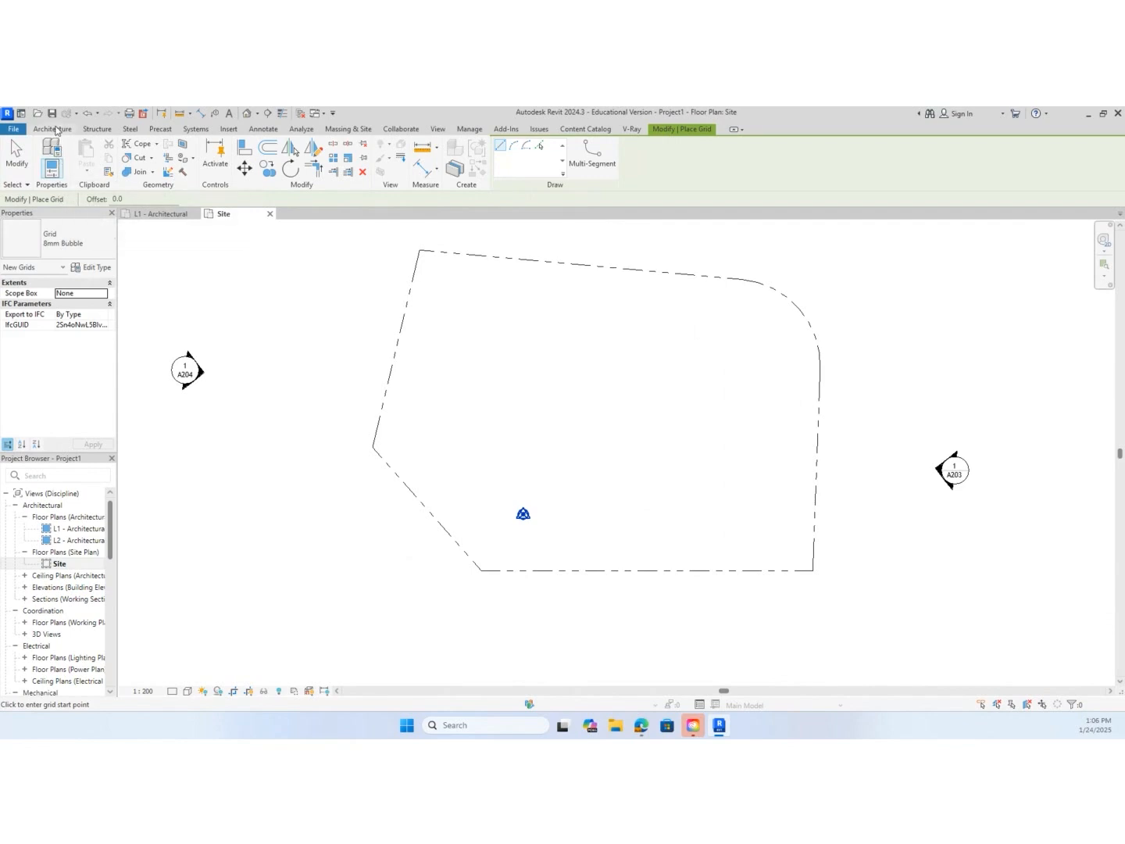
click(55, 130)
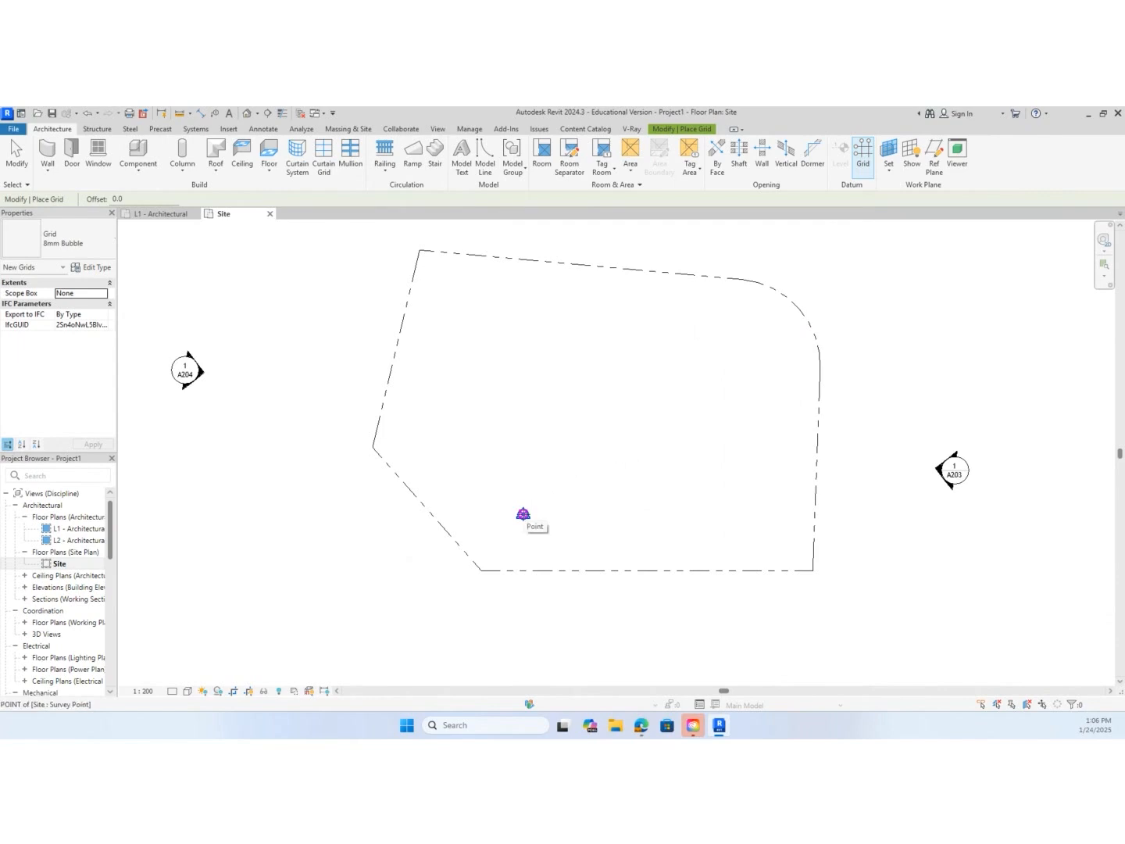
click(522, 513)
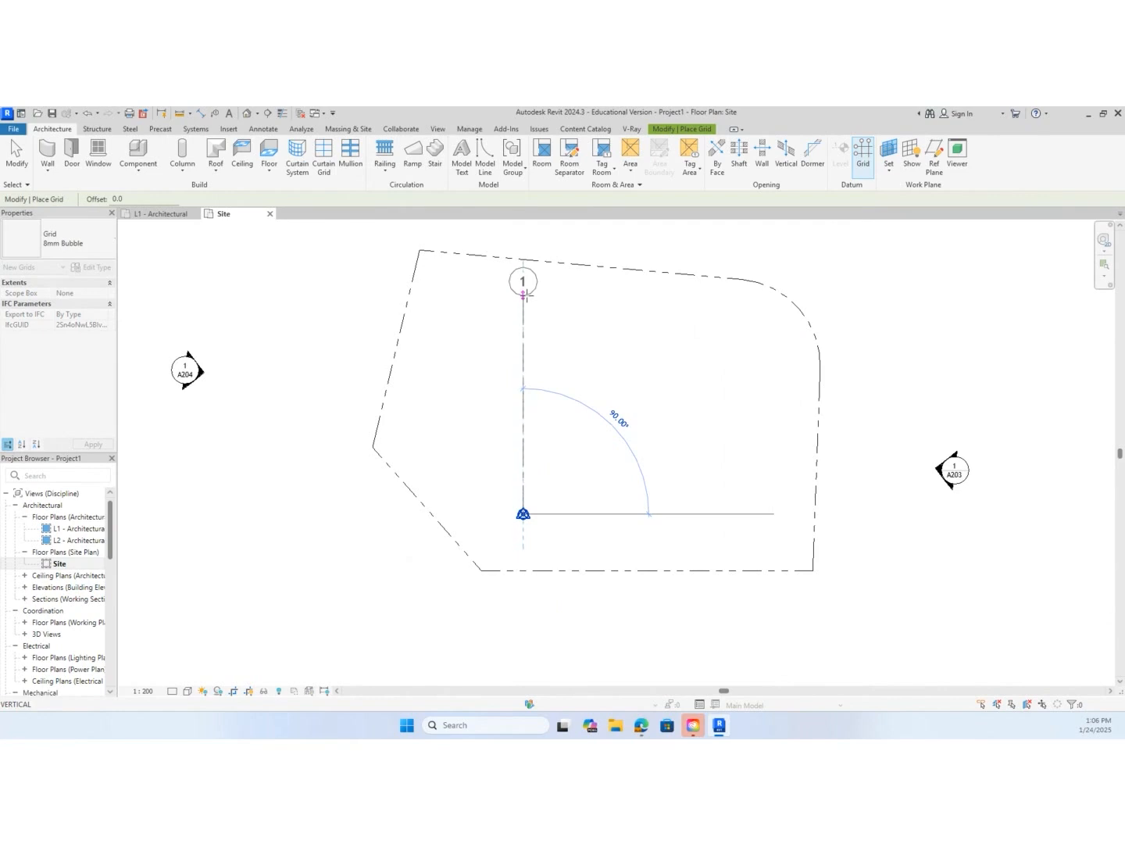
click(523, 295)
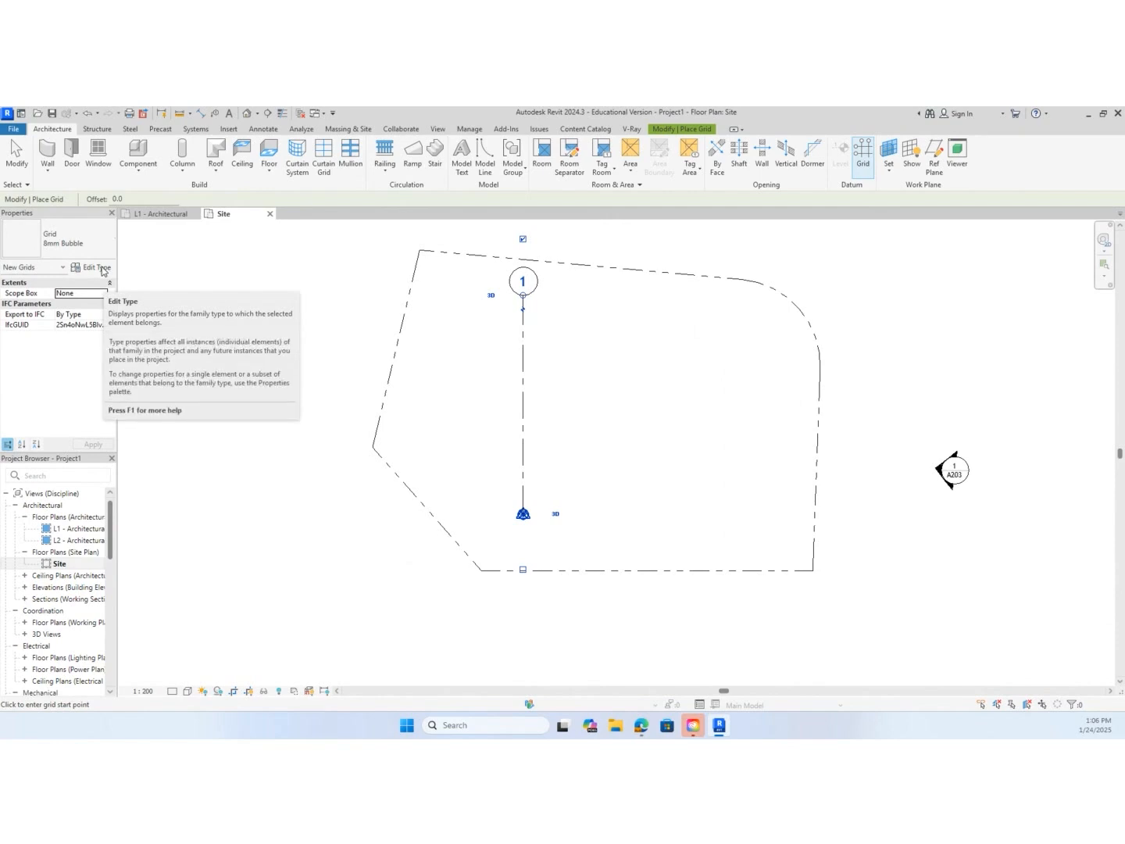
Examine the 8mm Bubble grid's type properties and available grid types, and close them without changes
click(102, 270)
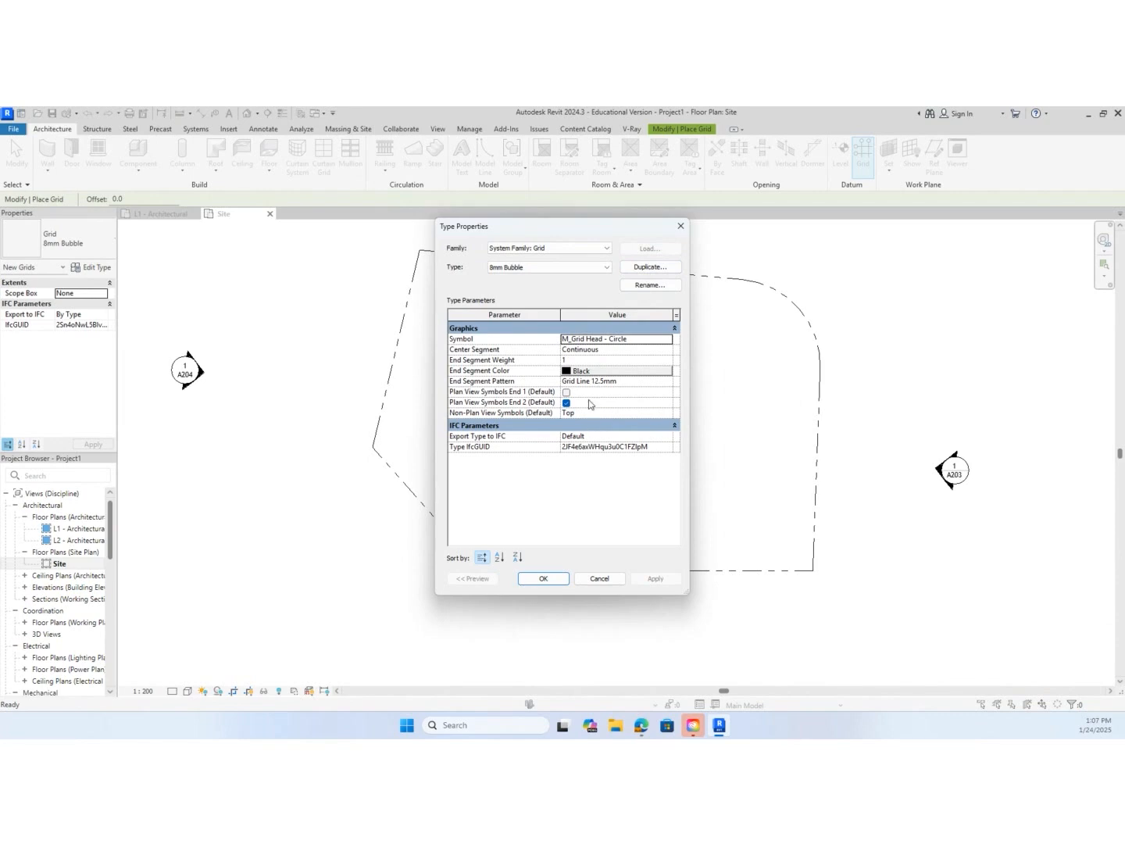
click(608, 267)
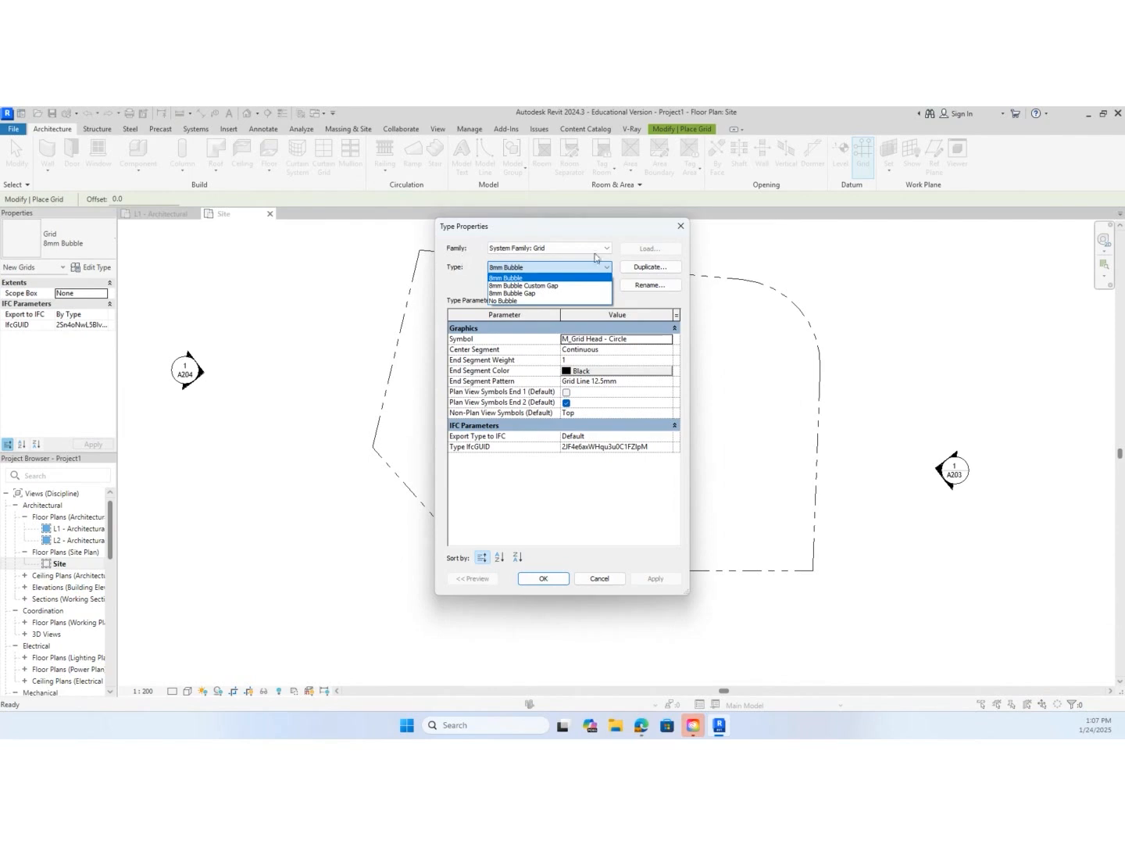
click(555, 580)
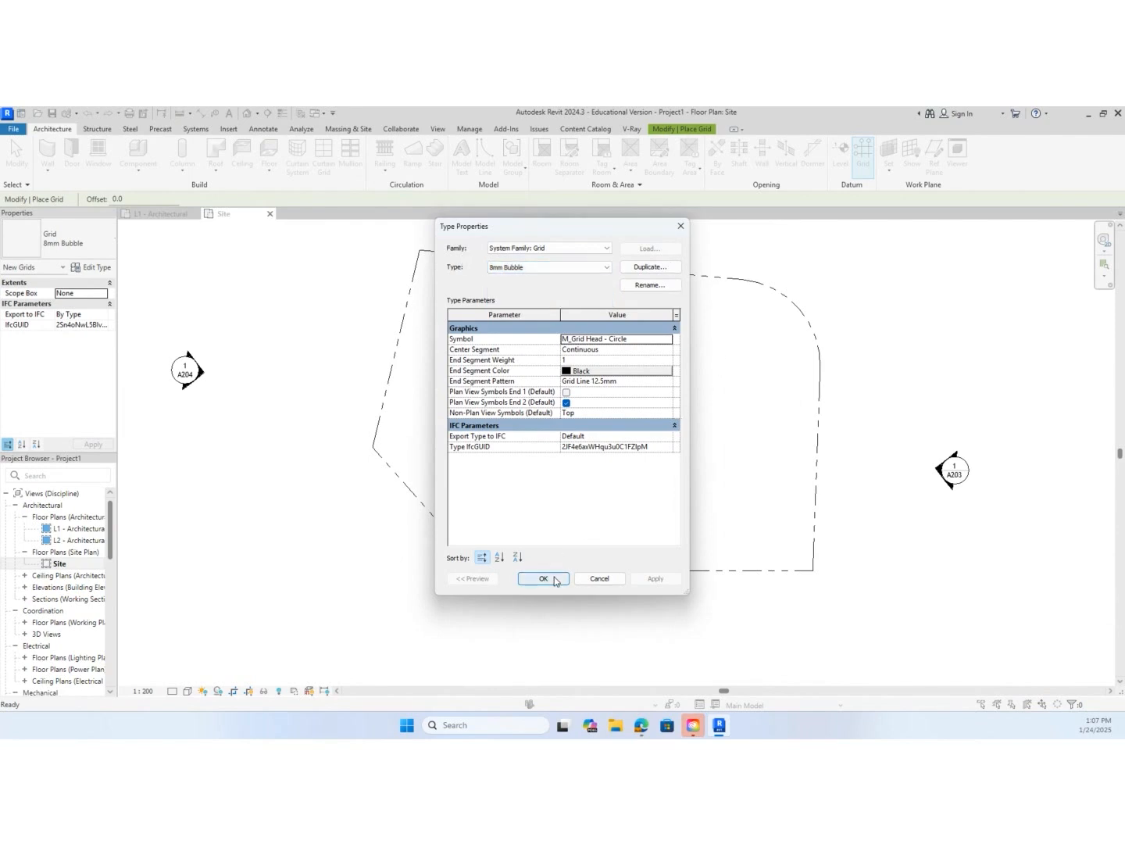
click(555, 580)
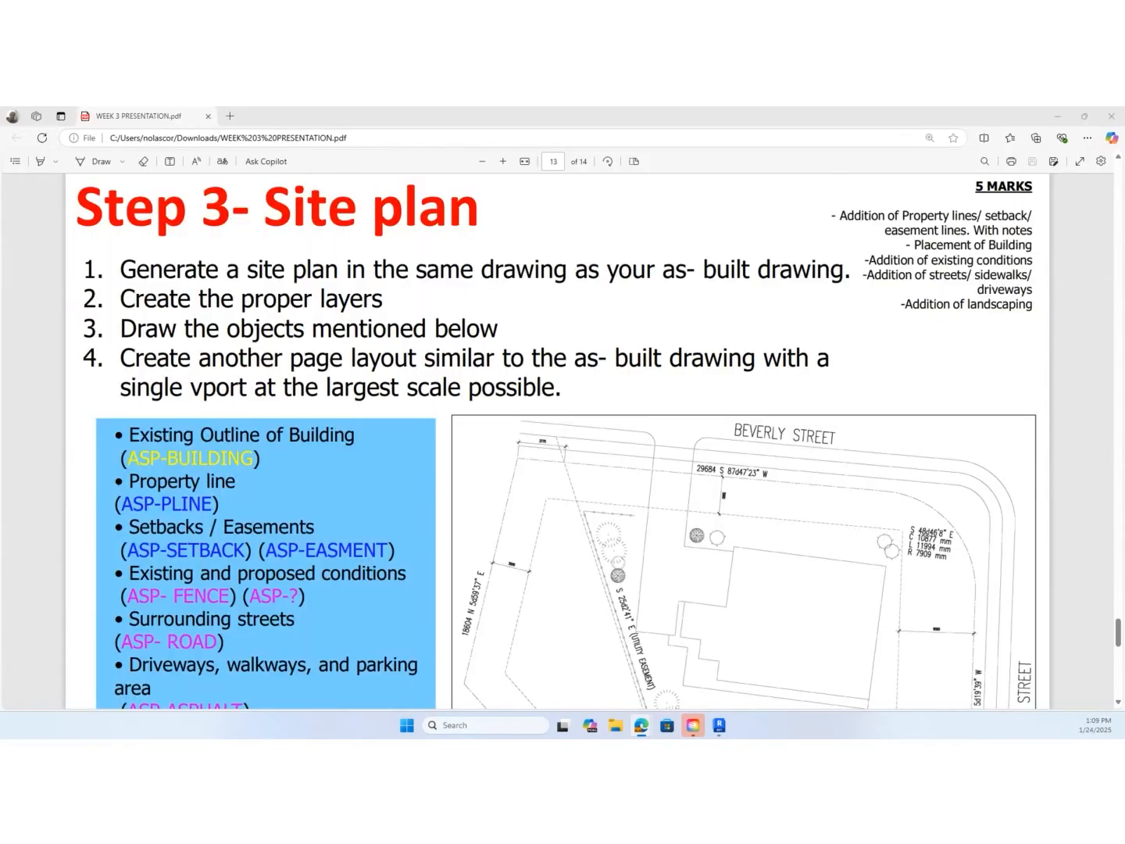
Examine the grid spacing dimensions in the ASBUILT-Model.pdf drawing, and return to the Revit site plan
drag(1, 270, 730, 183)
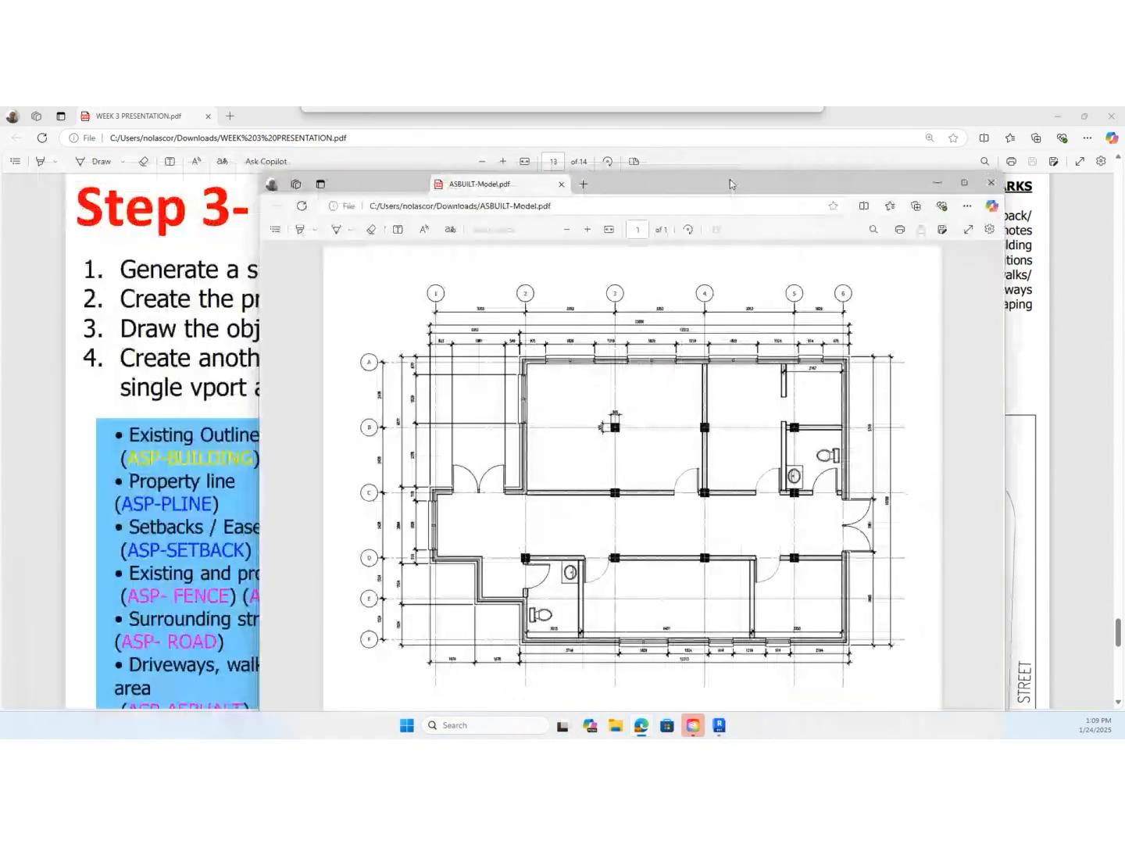
click(966, 183)
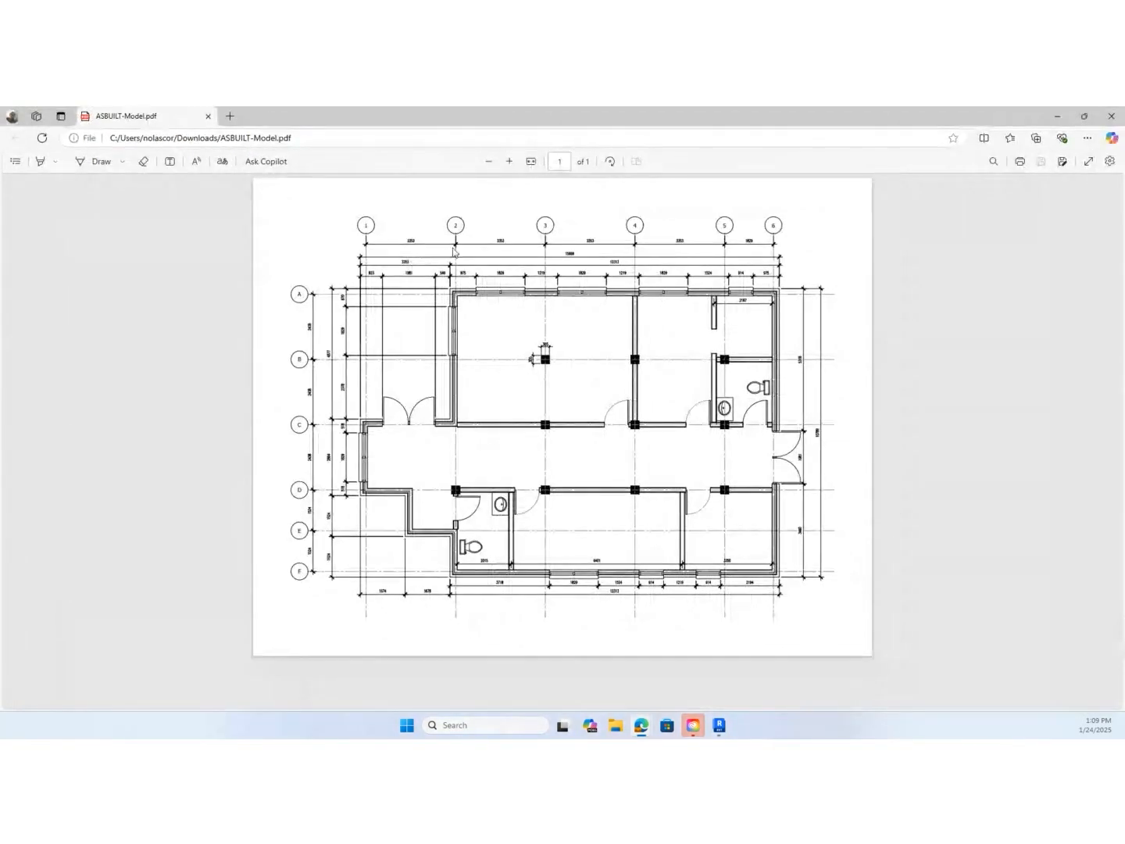
click(509, 161)
click(510, 161)
click(508, 161)
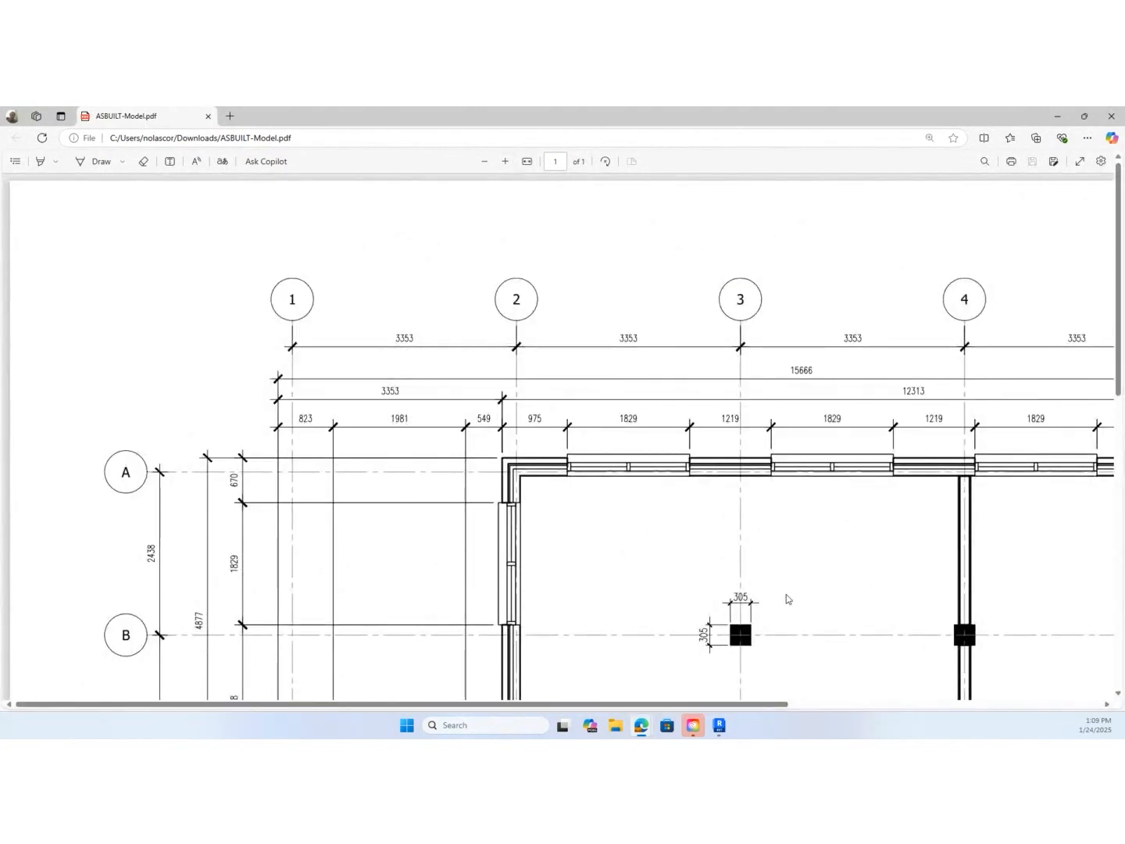
drag(765, 704, 870, 704)
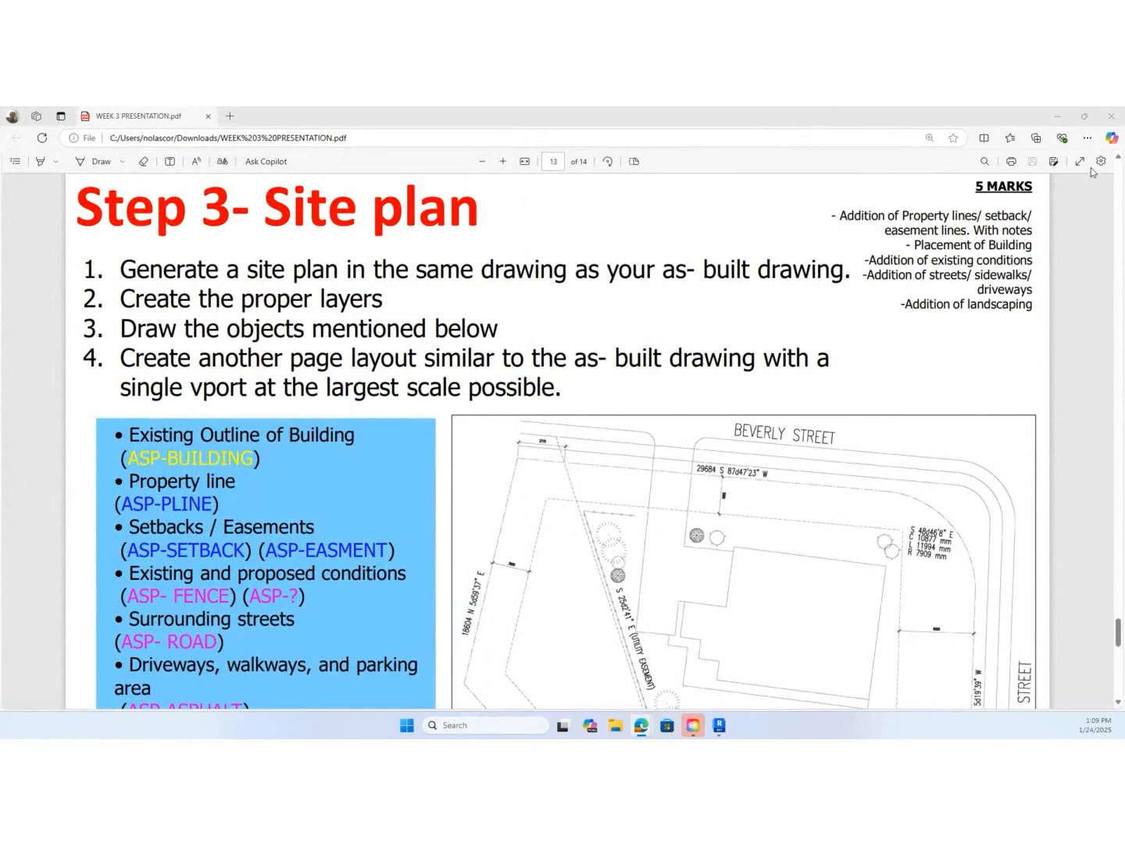
click(1083, 117)
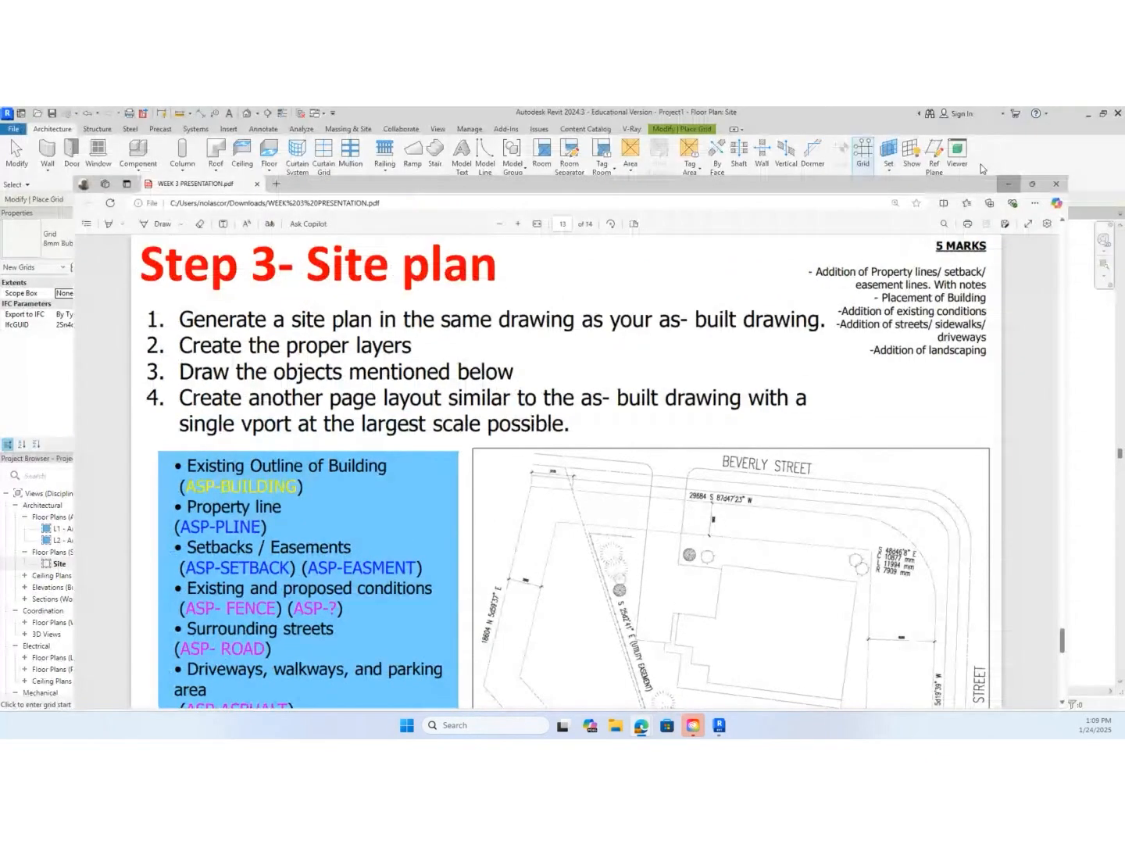
click(981, 164)
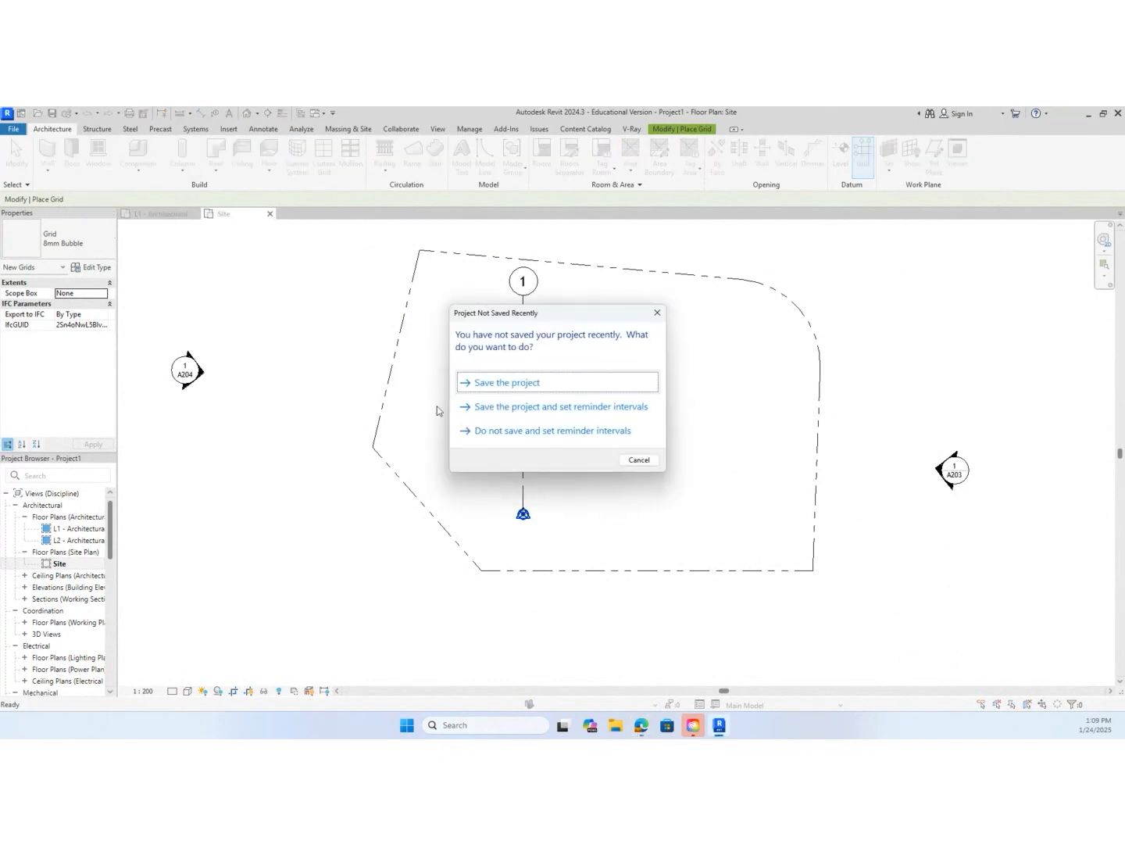
Choose to save the project and name the file Ram_Project1Step3
click(508, 383)
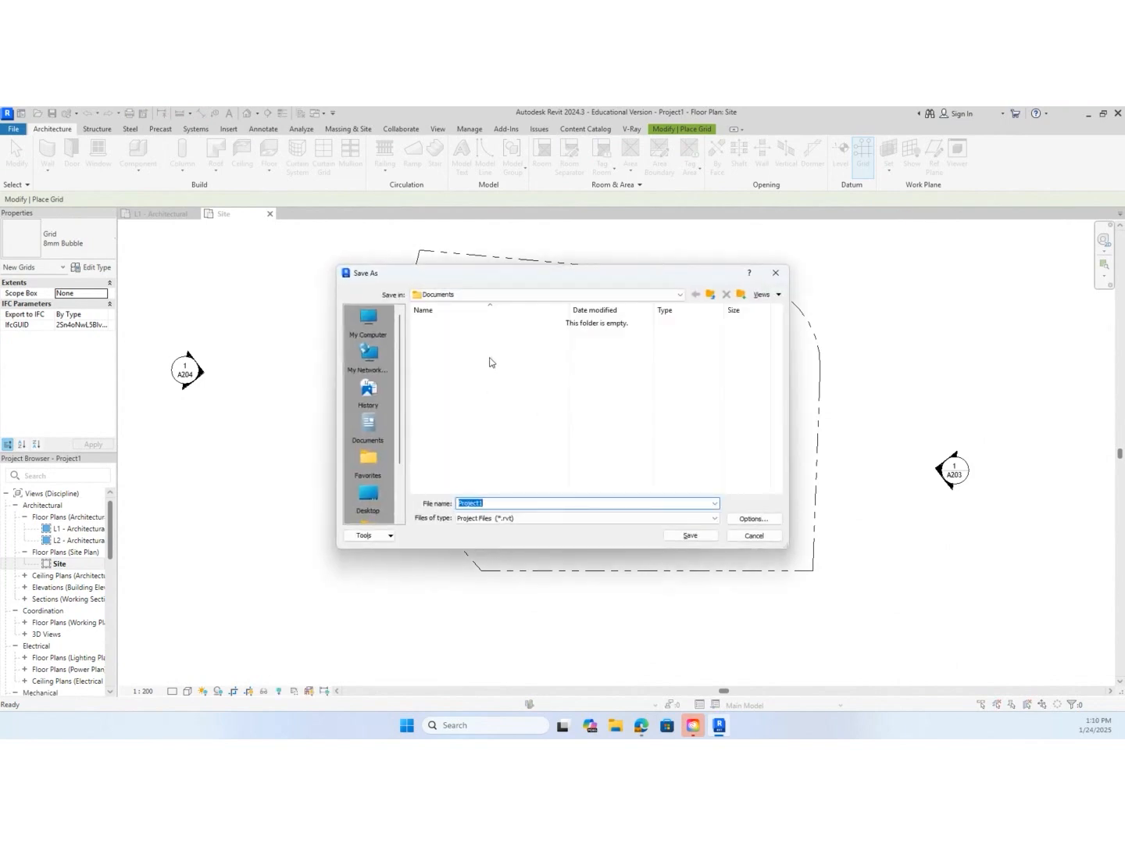
click(460, 501)
text(Ram_Project1Step3)
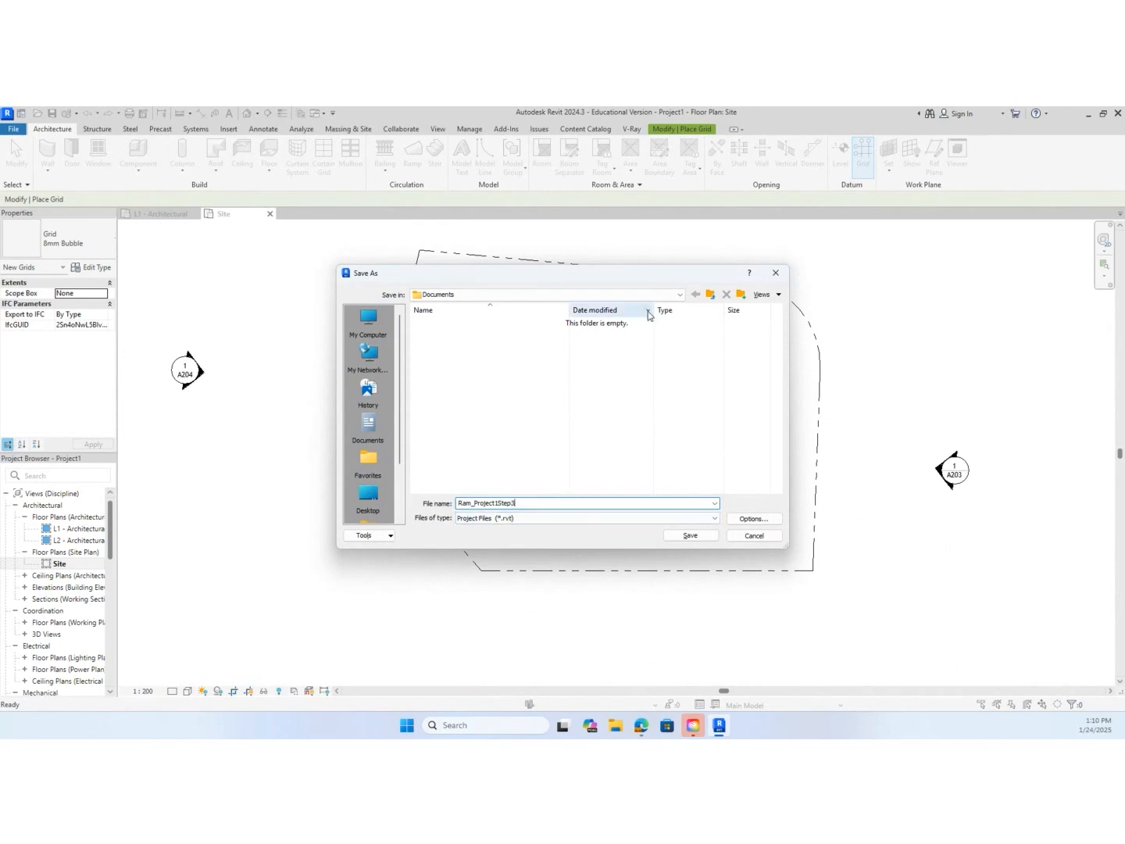
Create a folder named CAD2 in the user's home folder and open it as the save location
click(680, 295)
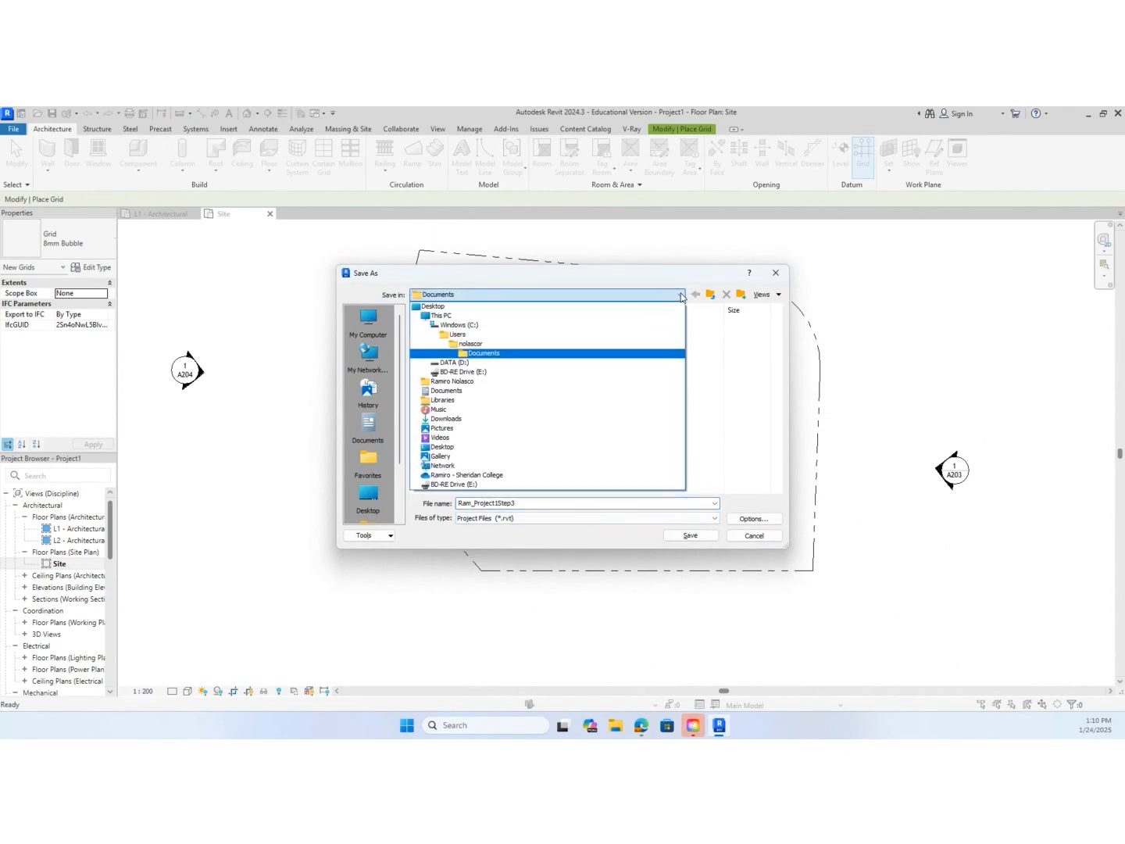
click(647, 381)
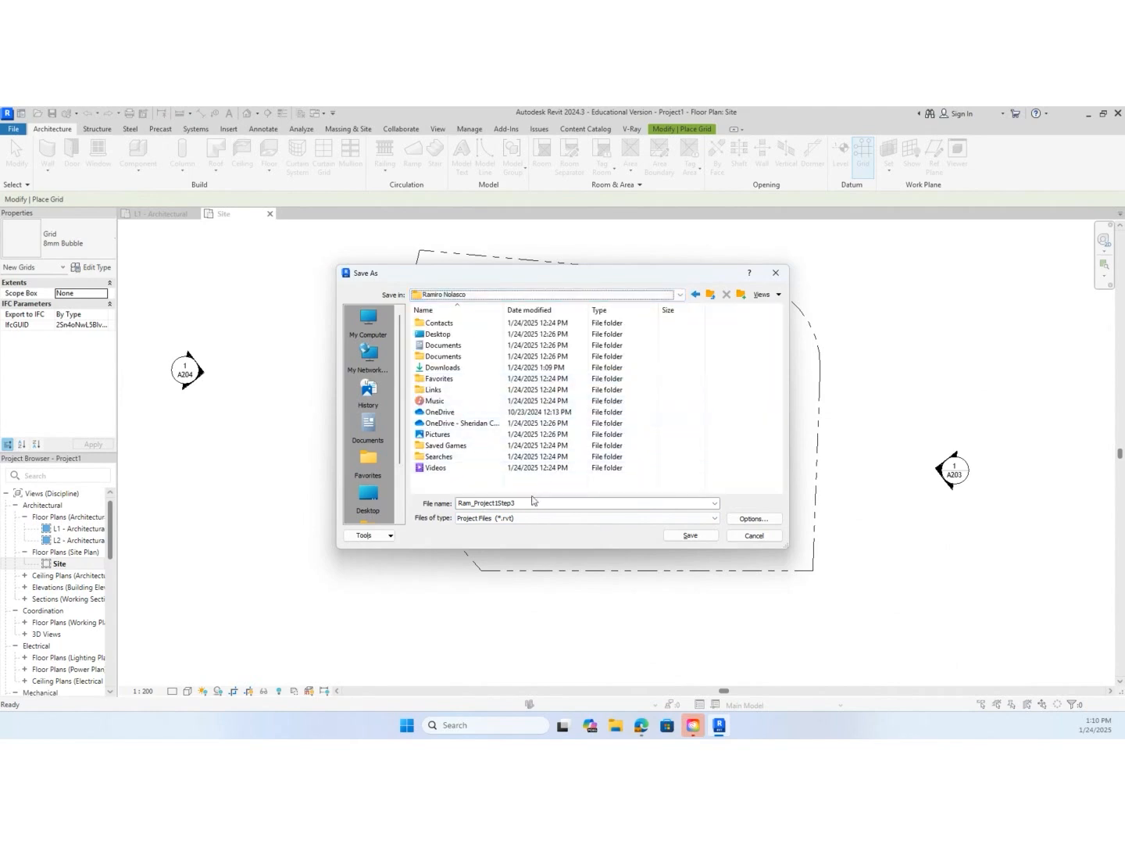
click(739, 295)
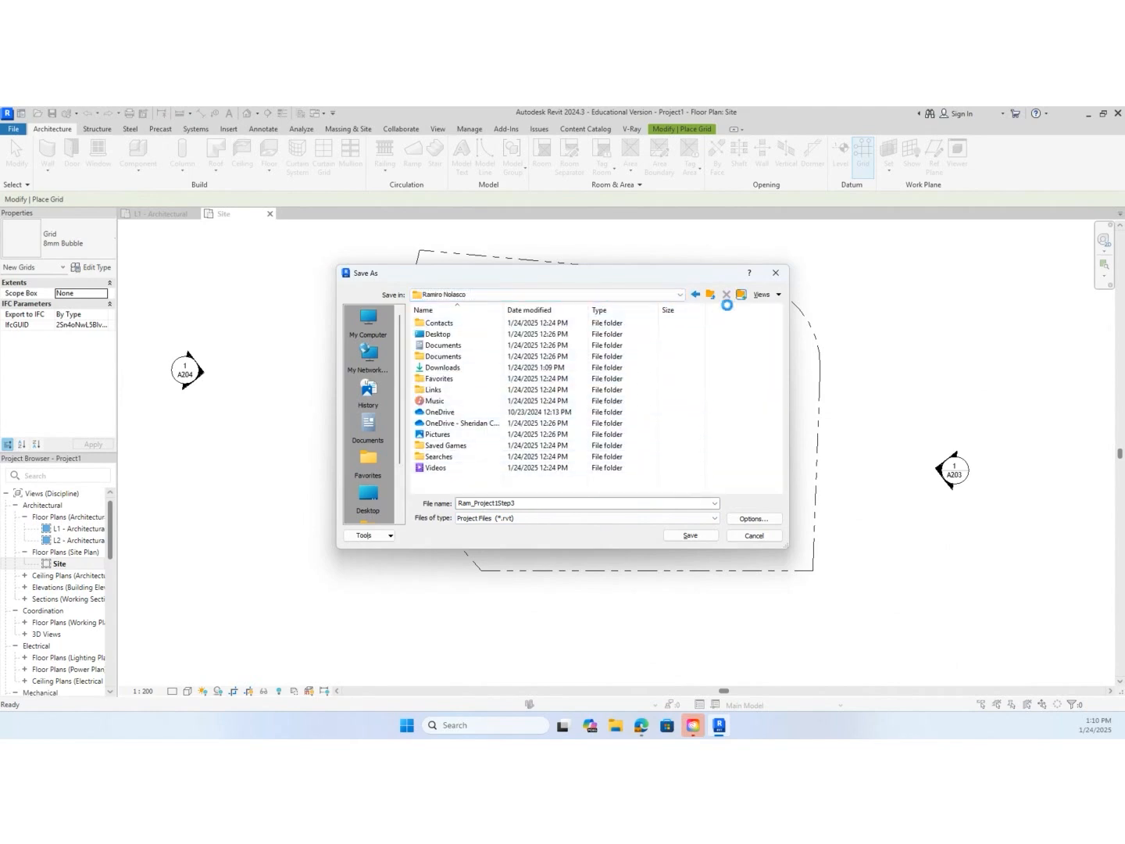
text(CAD2)
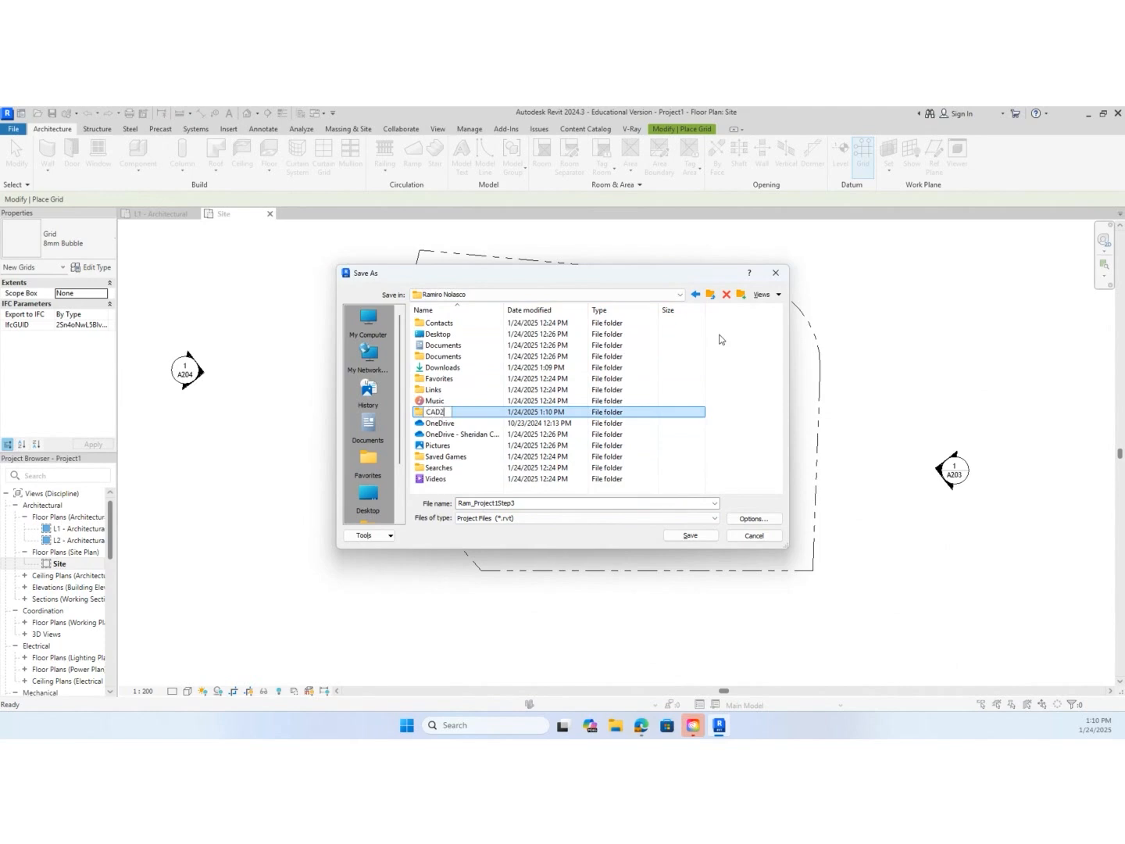
key(Return)
key(Return)
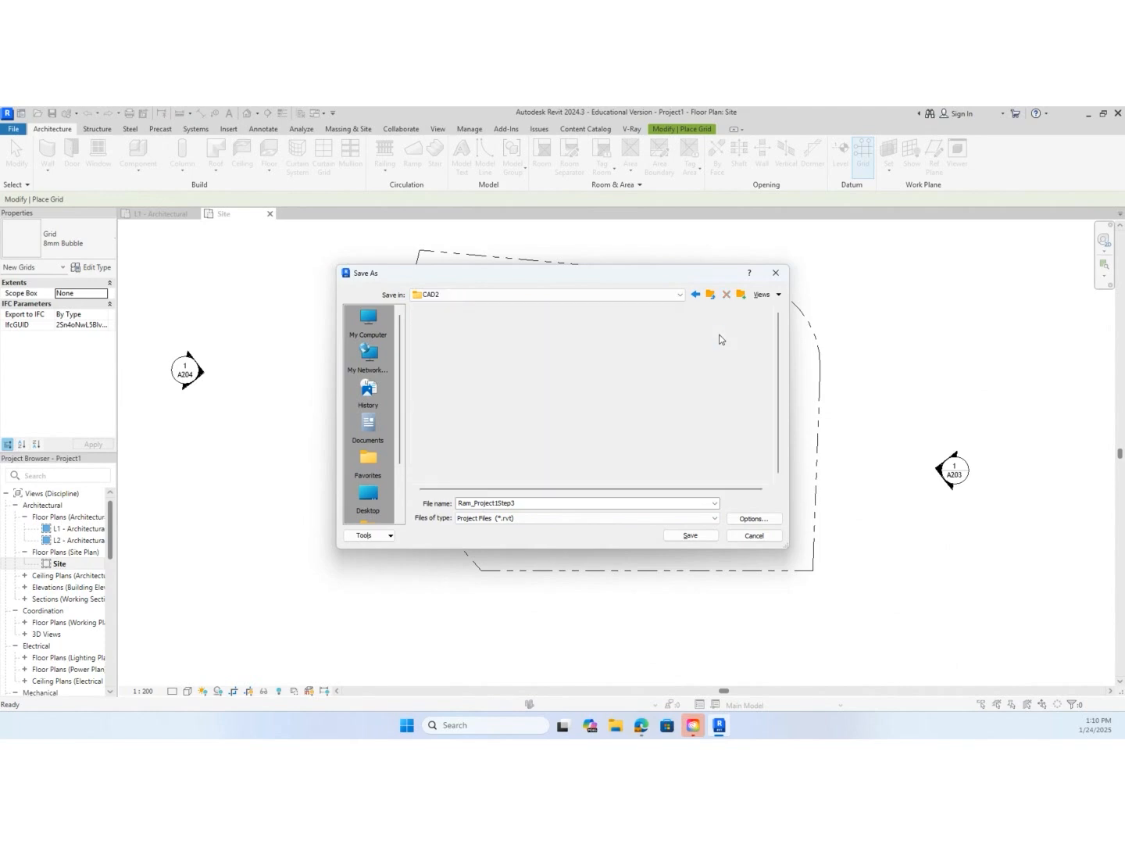
Turn on thumbnail regeneration for out-of-date views in the file save options, and save the project in CAD2
click(767, 519)
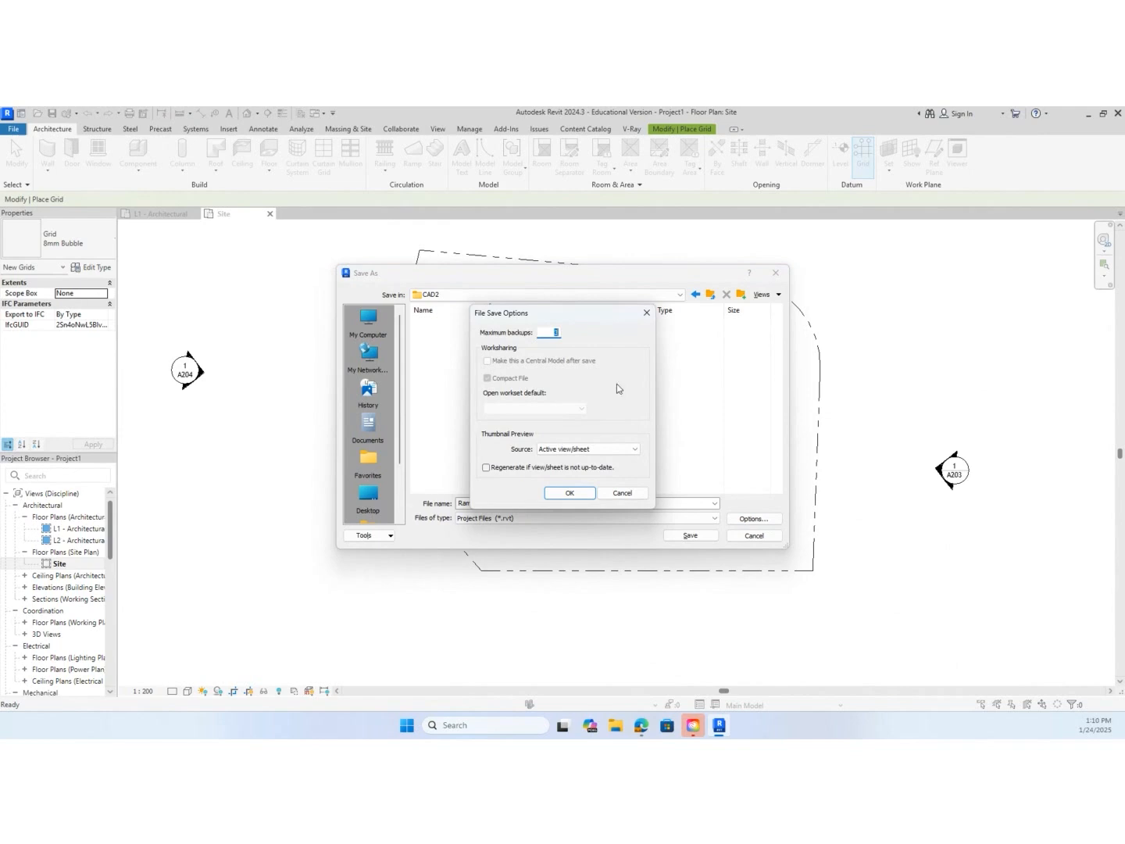
click(547, 332)
click(486, 468)
click(570, 493)
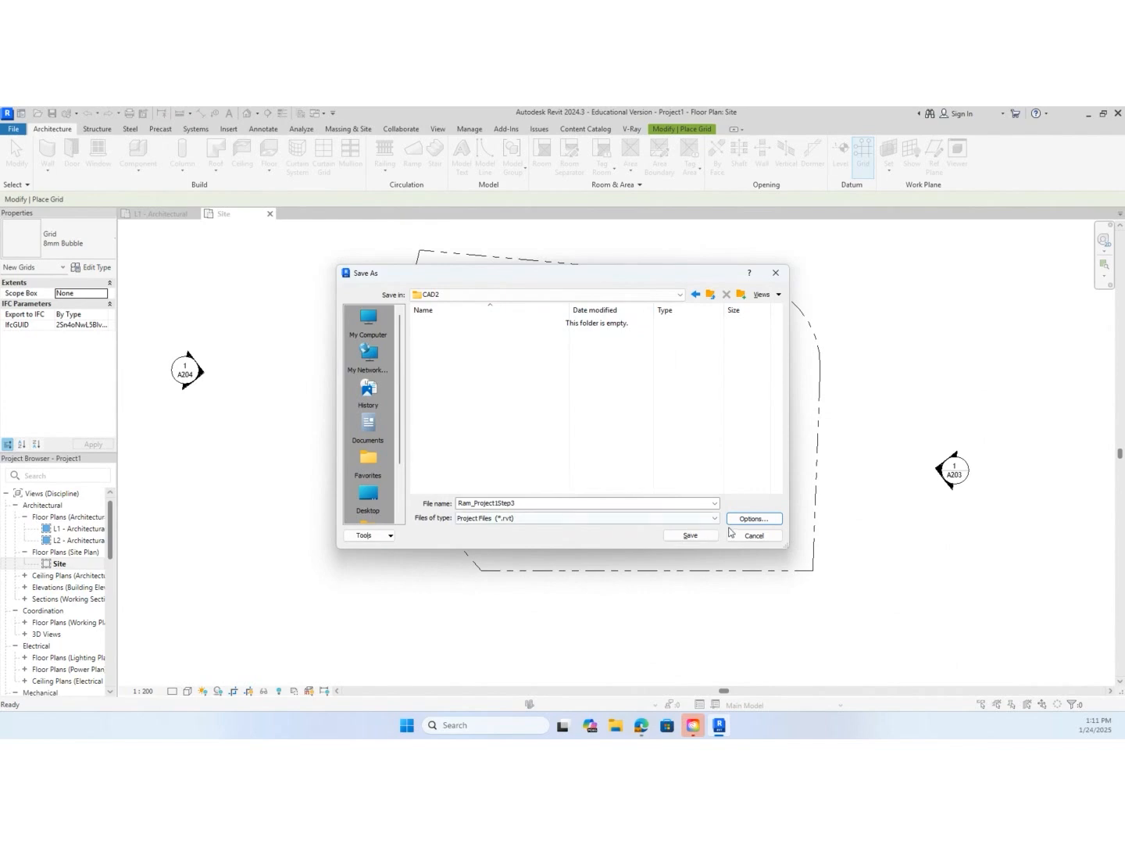
click(701, 536)
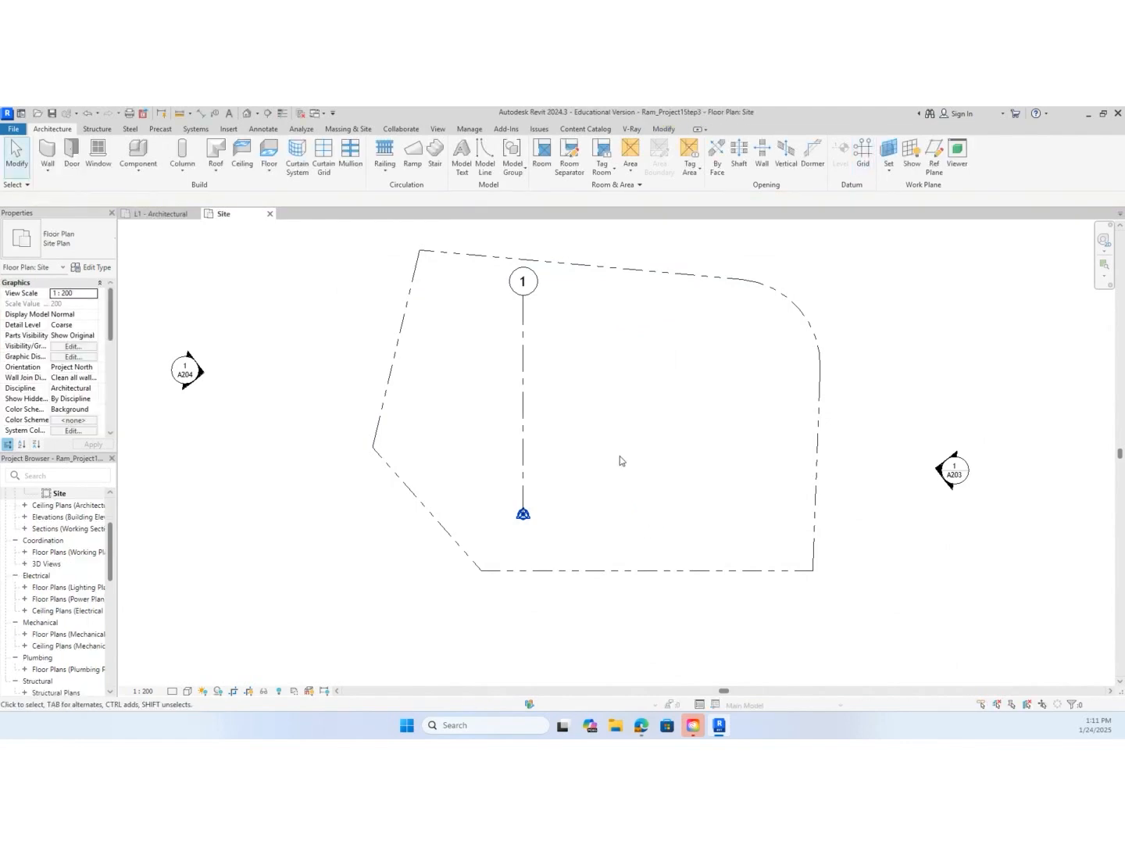
Copy grid line 1 from its lower endpoint 3353 mm to the right, keeping the Copy command running for multiple copies
key(c)
key(o)
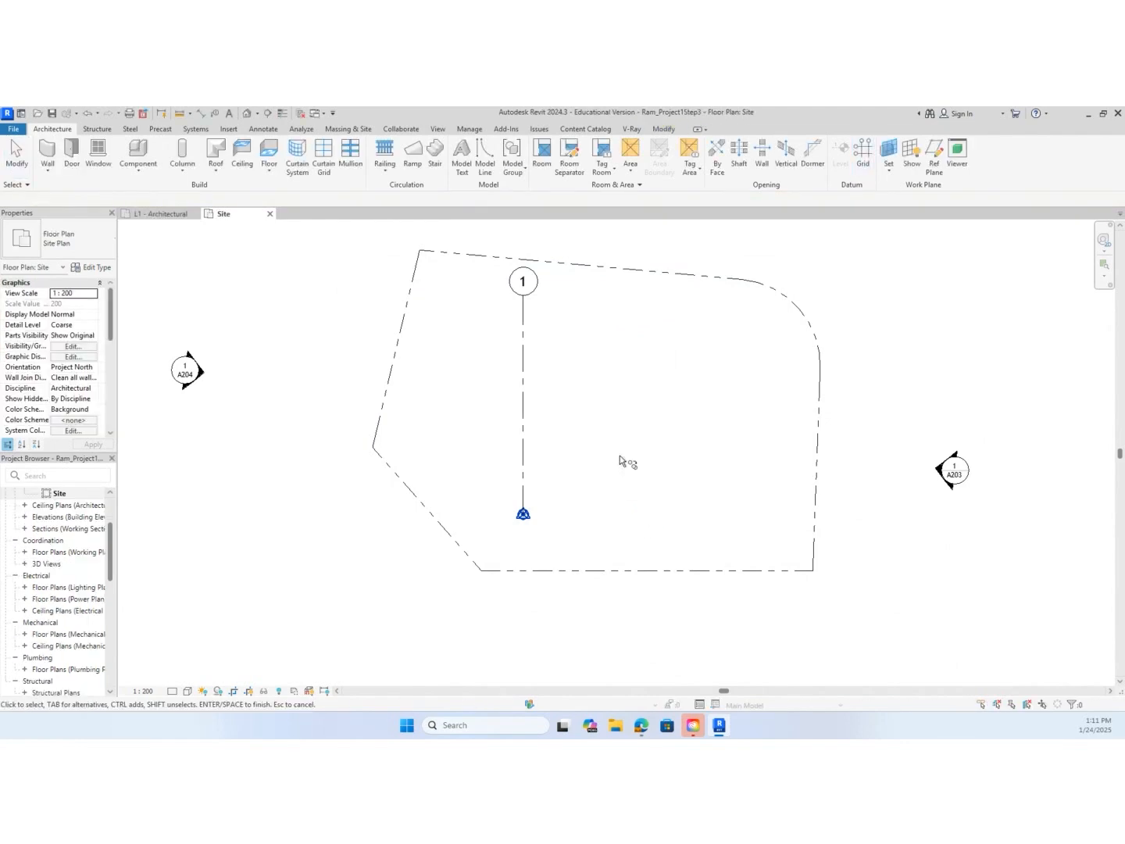
click(522, 460)
key(c)
key(o)
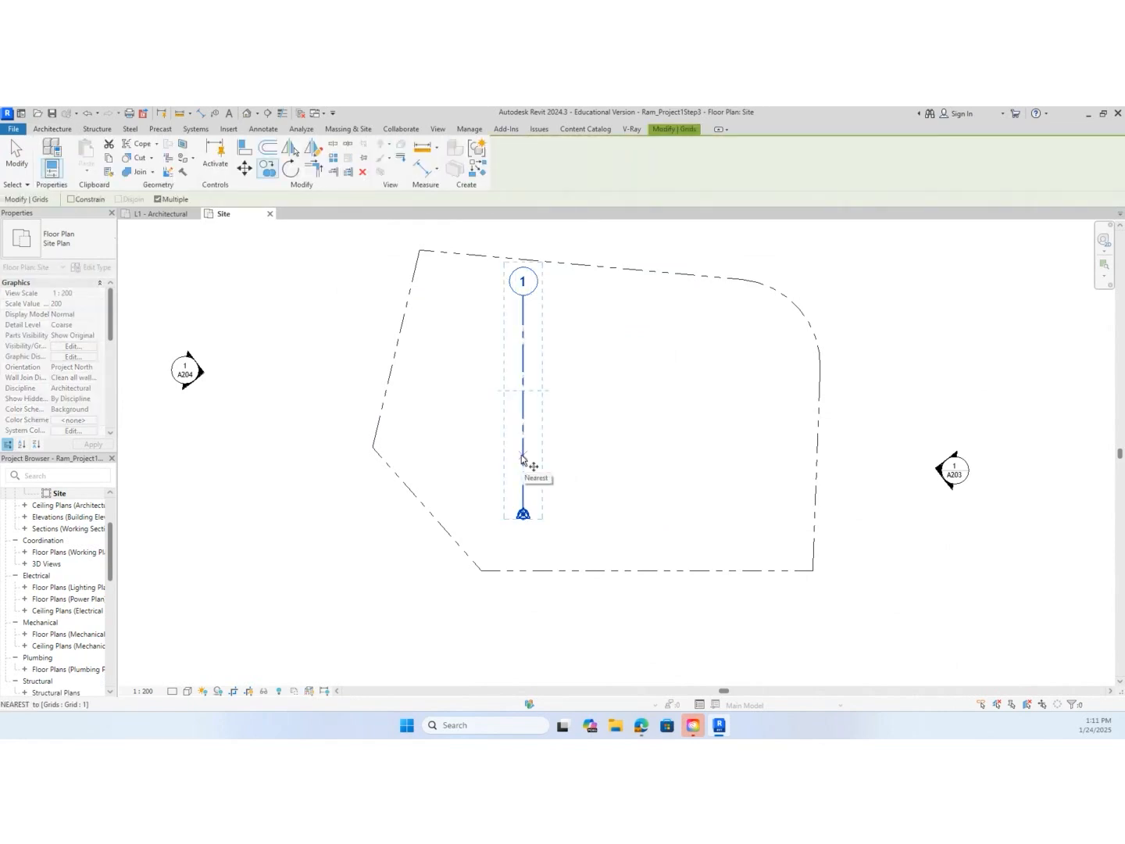
click(523, 515)
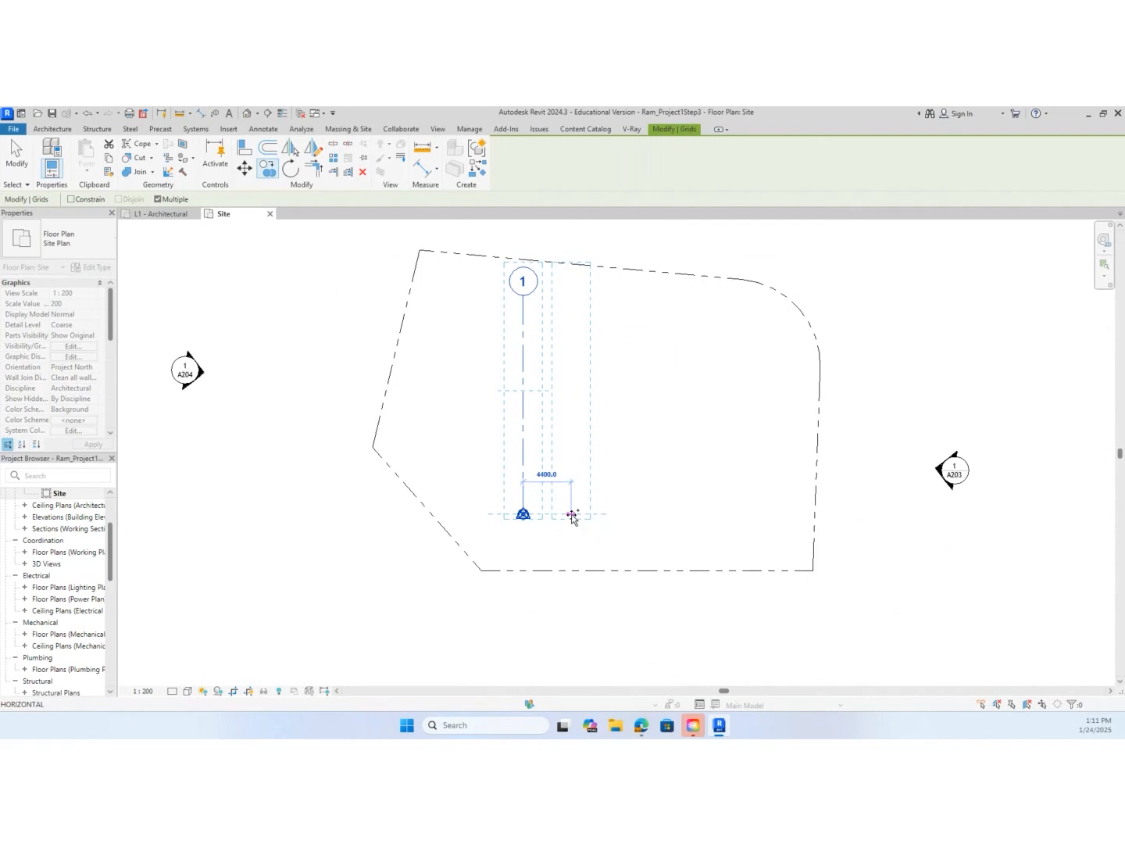
text(3353)
key(Return)
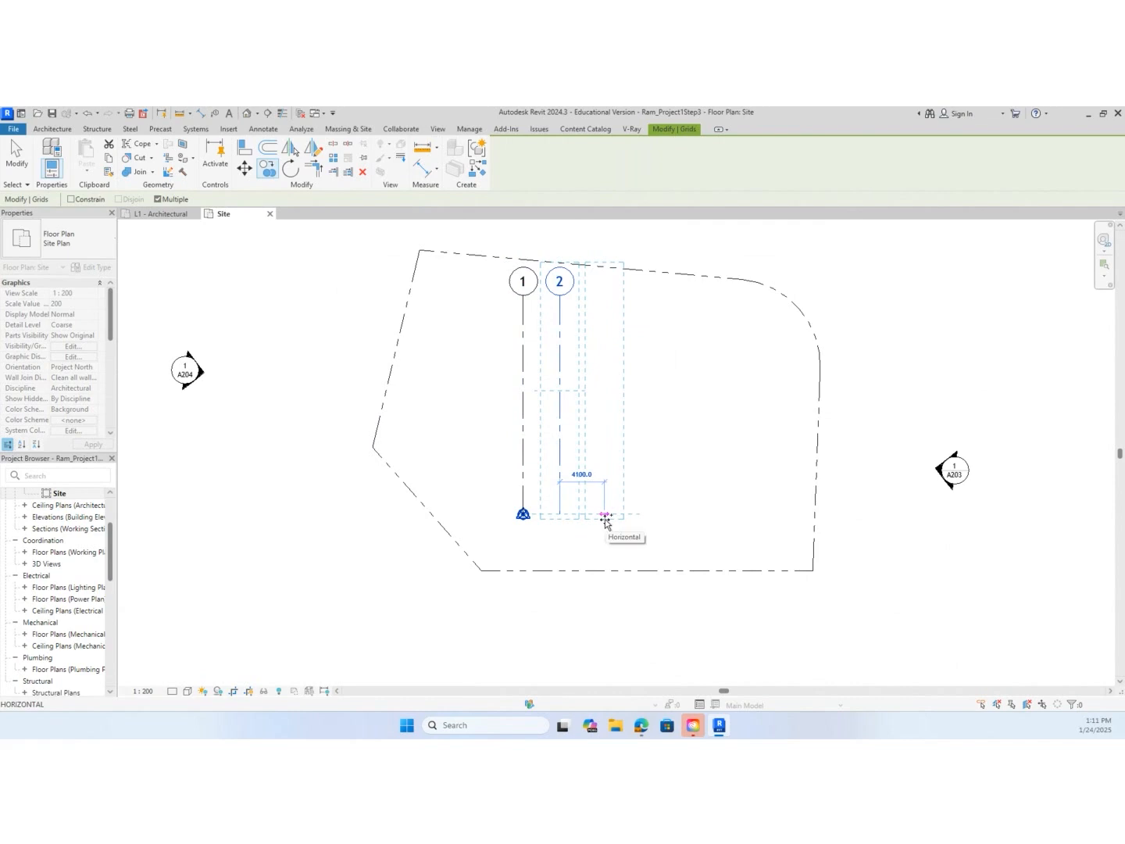
Place three more vertical grid copies to the right of grid 2, each spaced 3353 mm apart
text(3353)
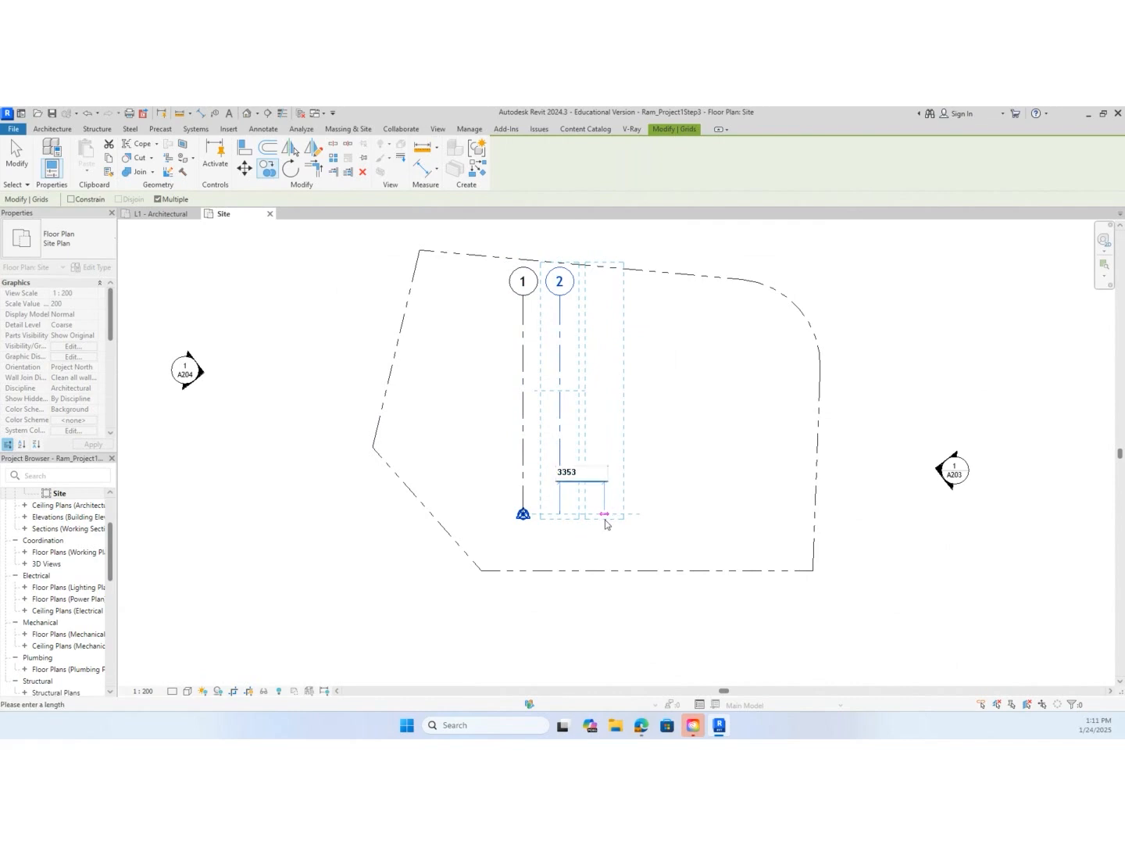
key(Return)
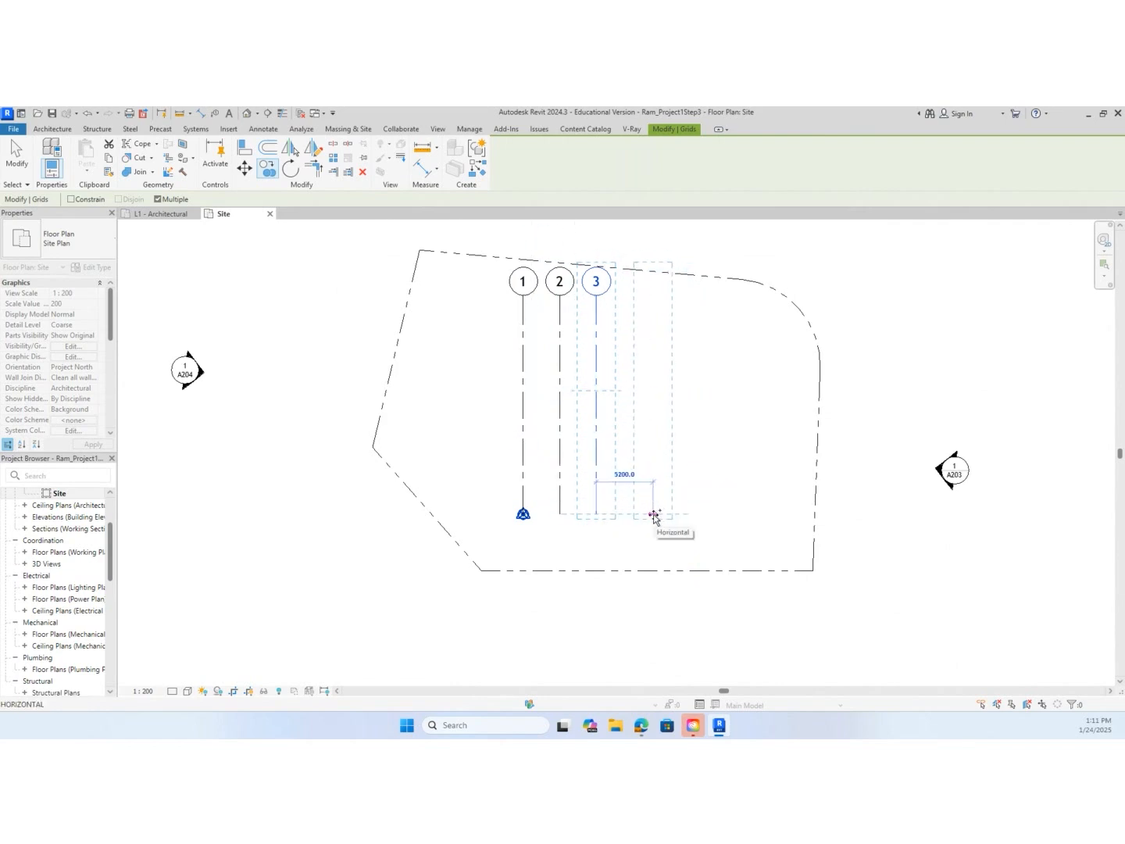
text(3353)
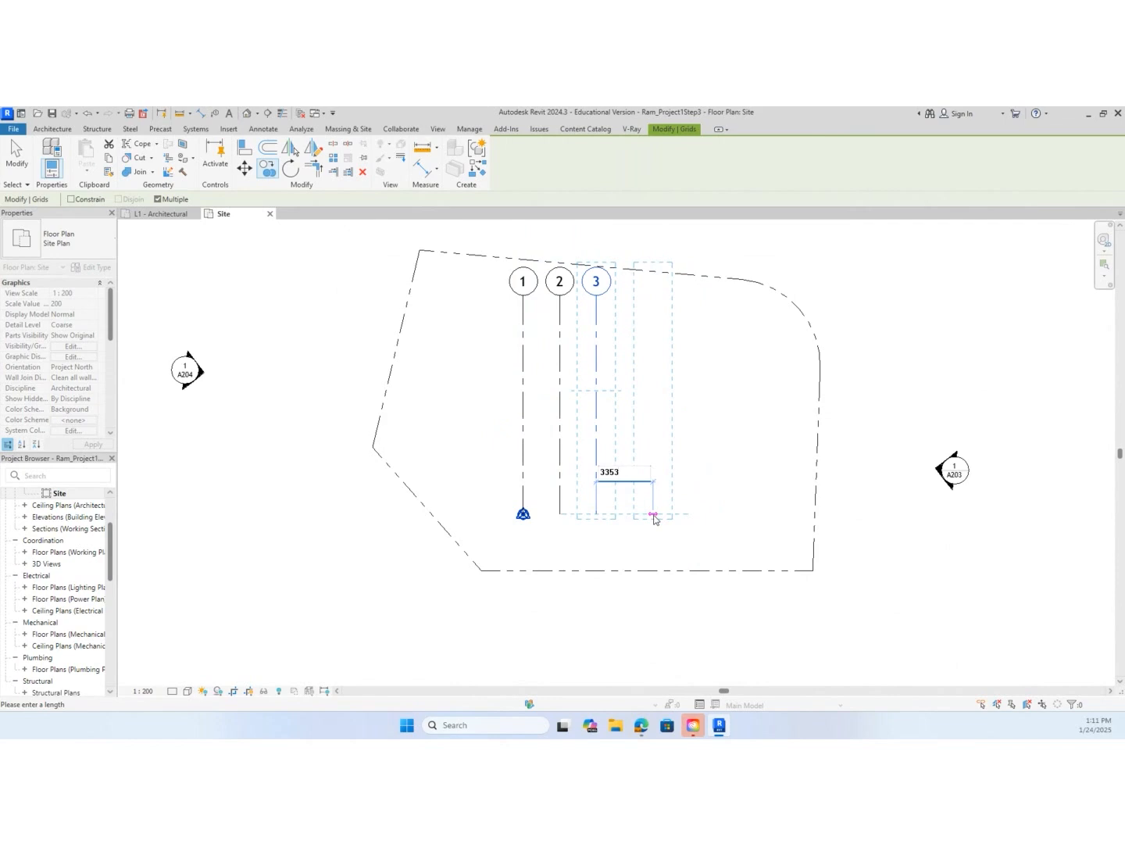
key(Return)
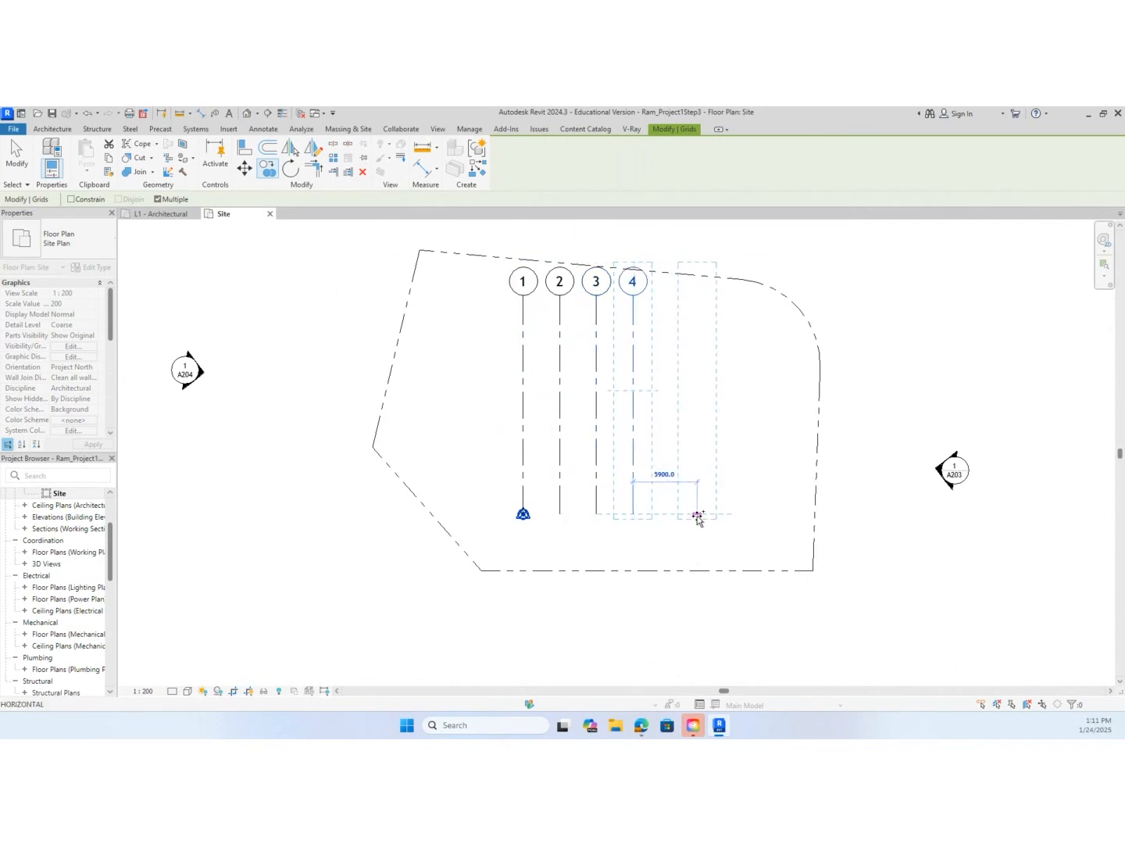
text(3353)
key(Return)
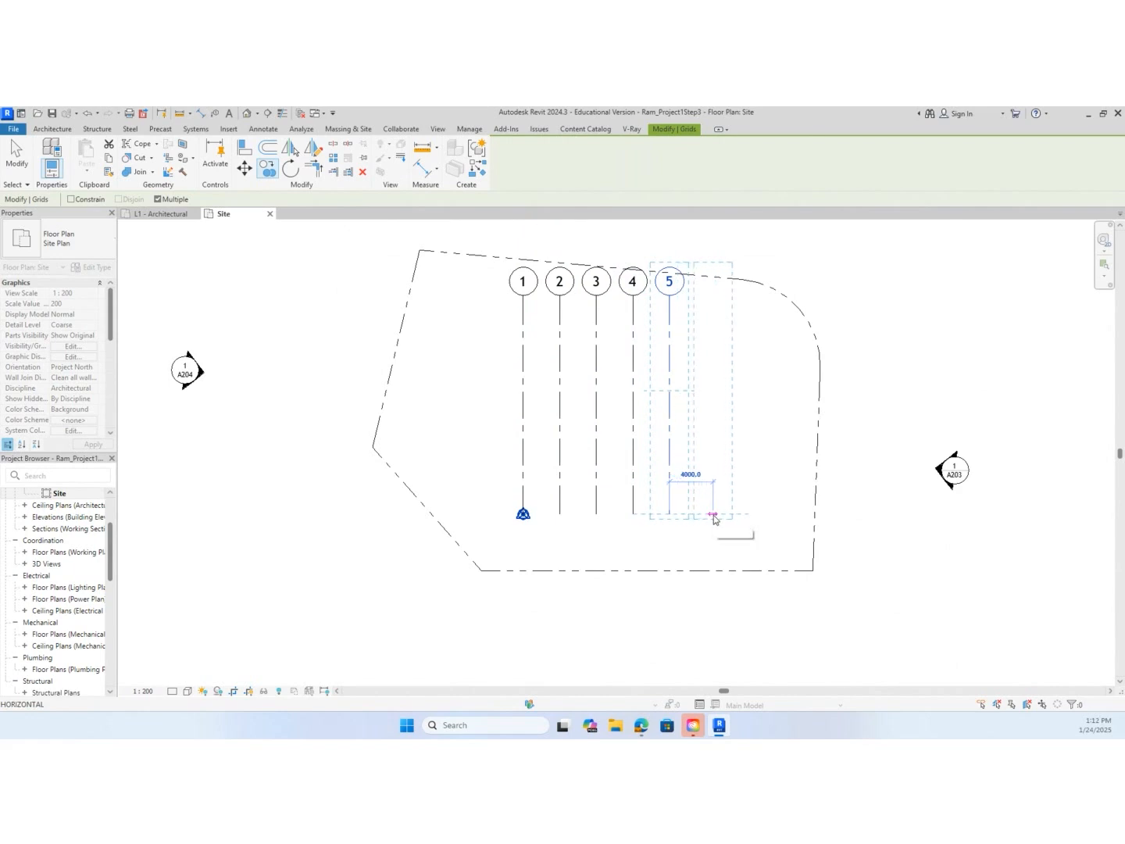
Place a final vertical grid copy 1829 mm to the right of grid 5 and finish copying
text(1829)
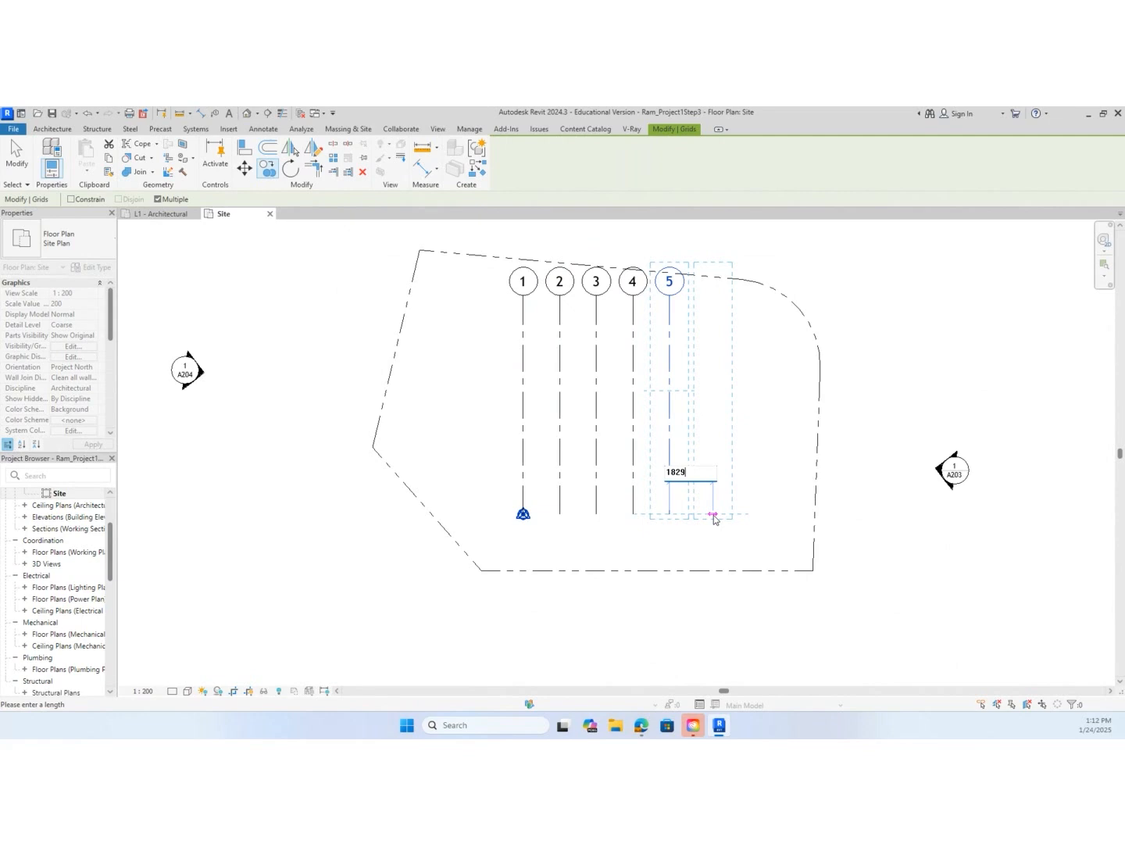
key(Return)
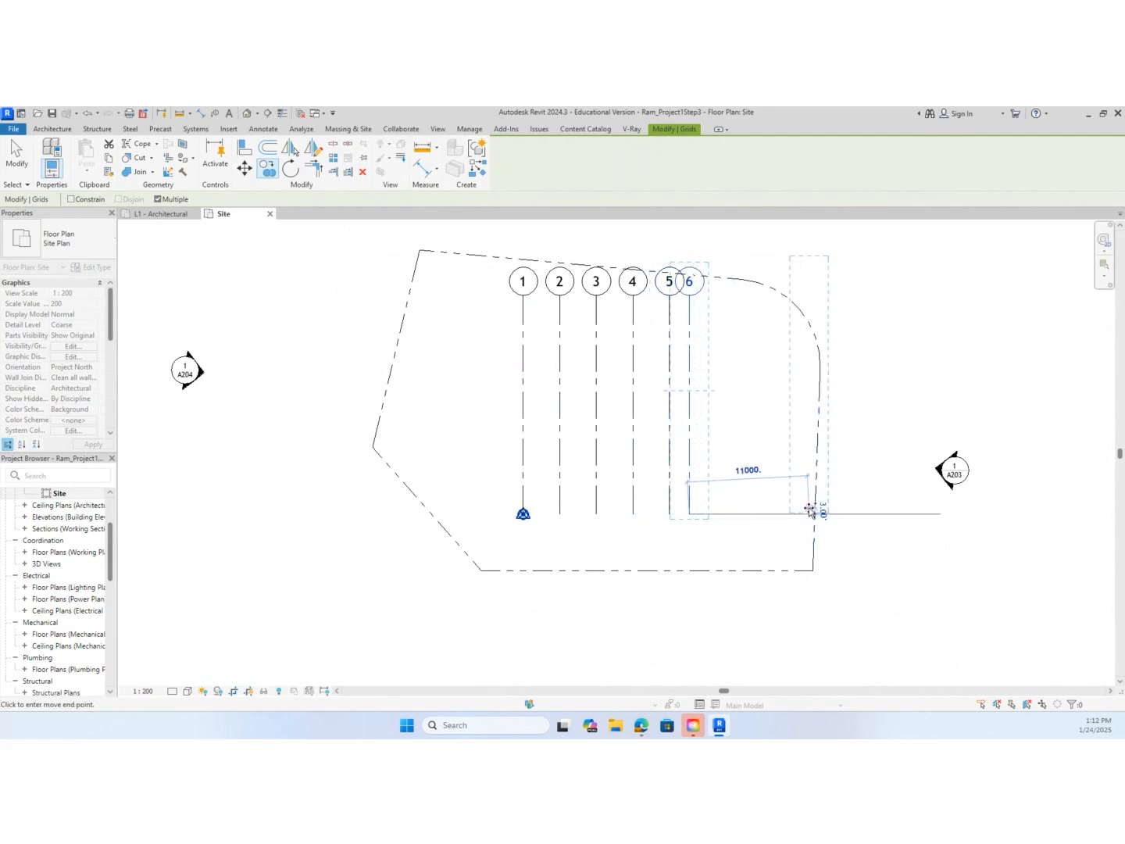
key(Escape)
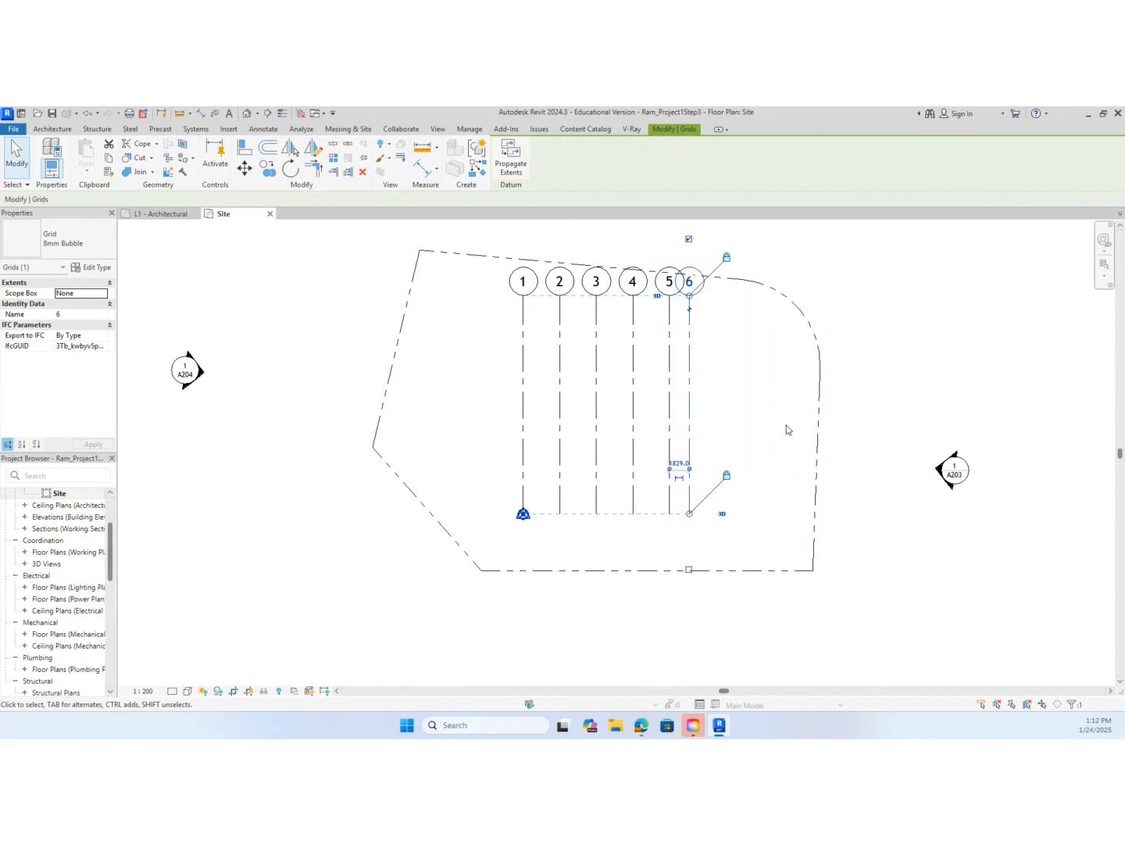
key(Escape)
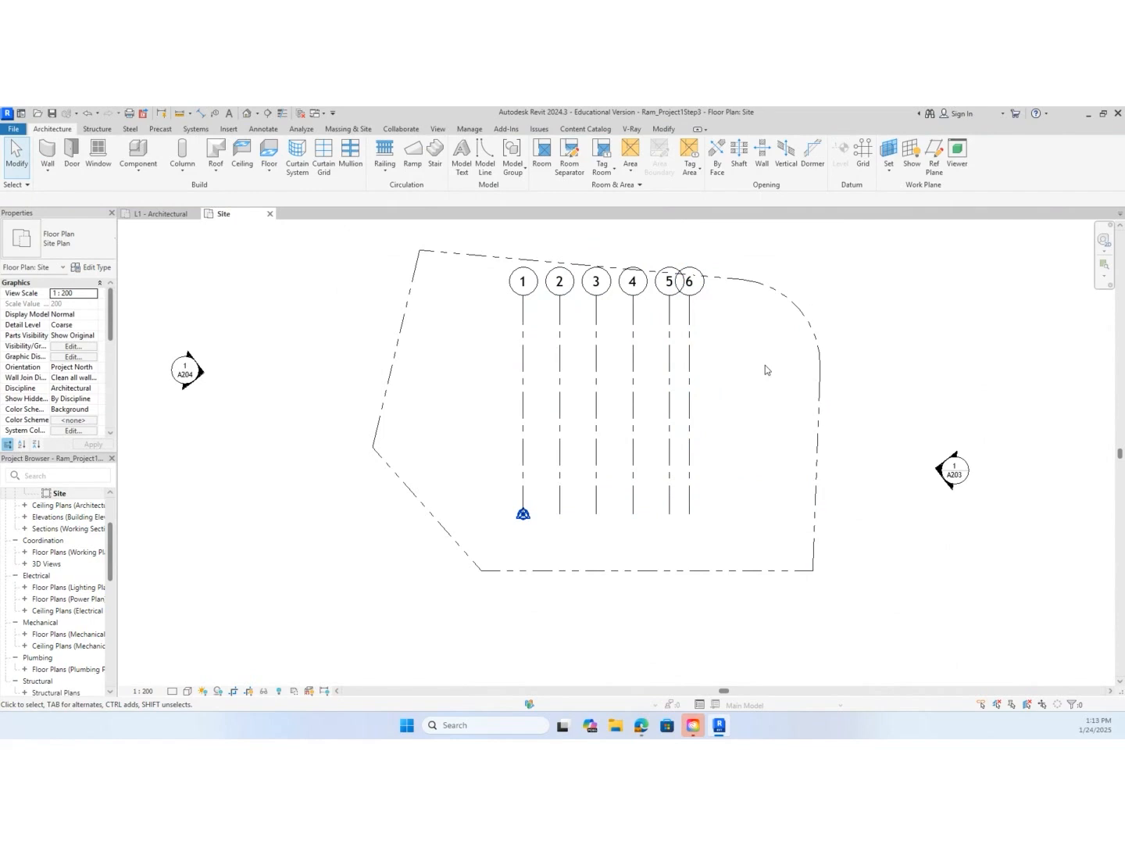
Draw a horizontal grid line across the upper part of grids 1 to 6, with its bubble left of grid 1, and name it A
key(g)
key(r)
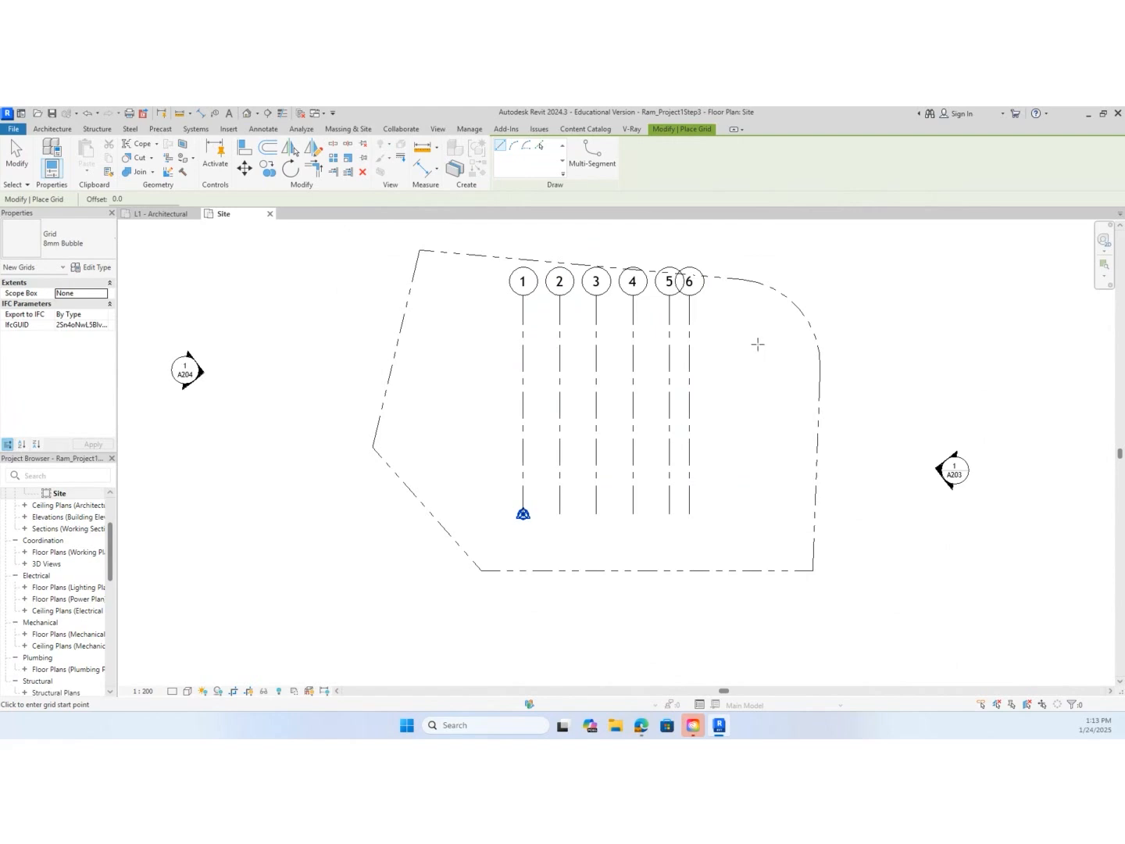
click(746, 339)
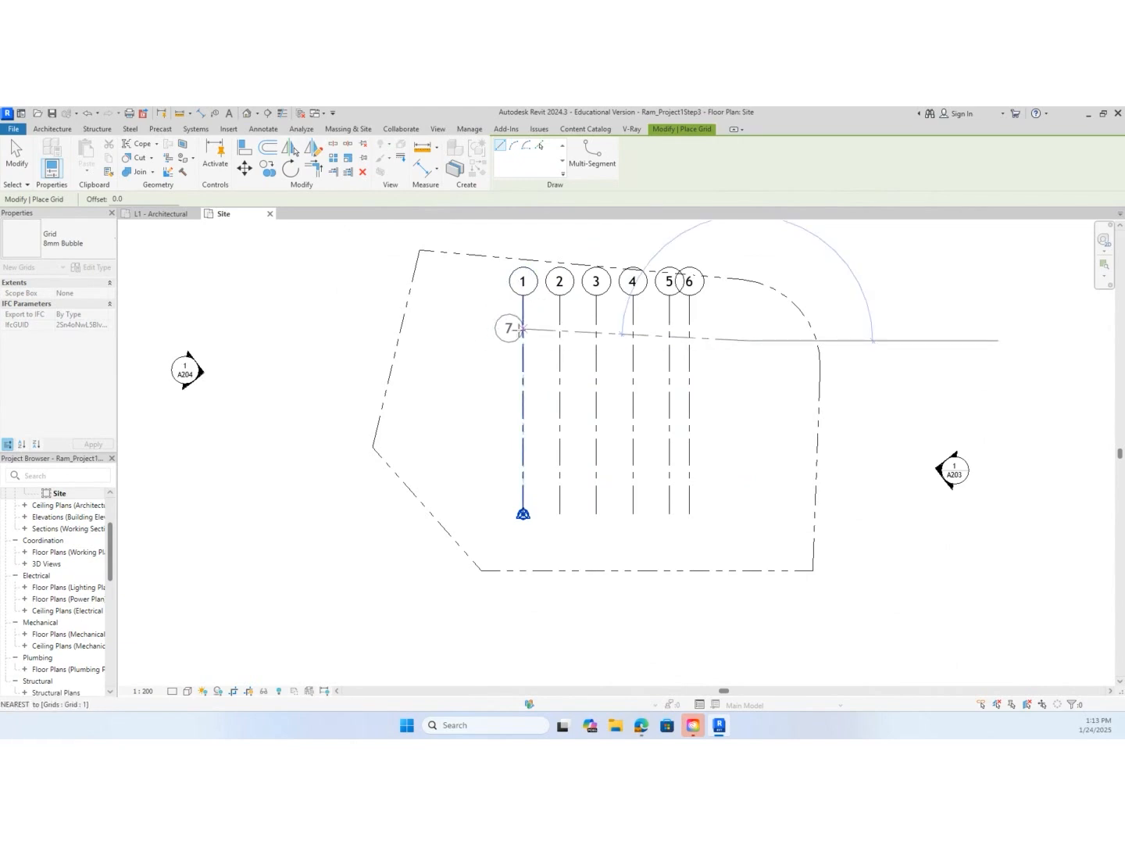
click(474, 339)
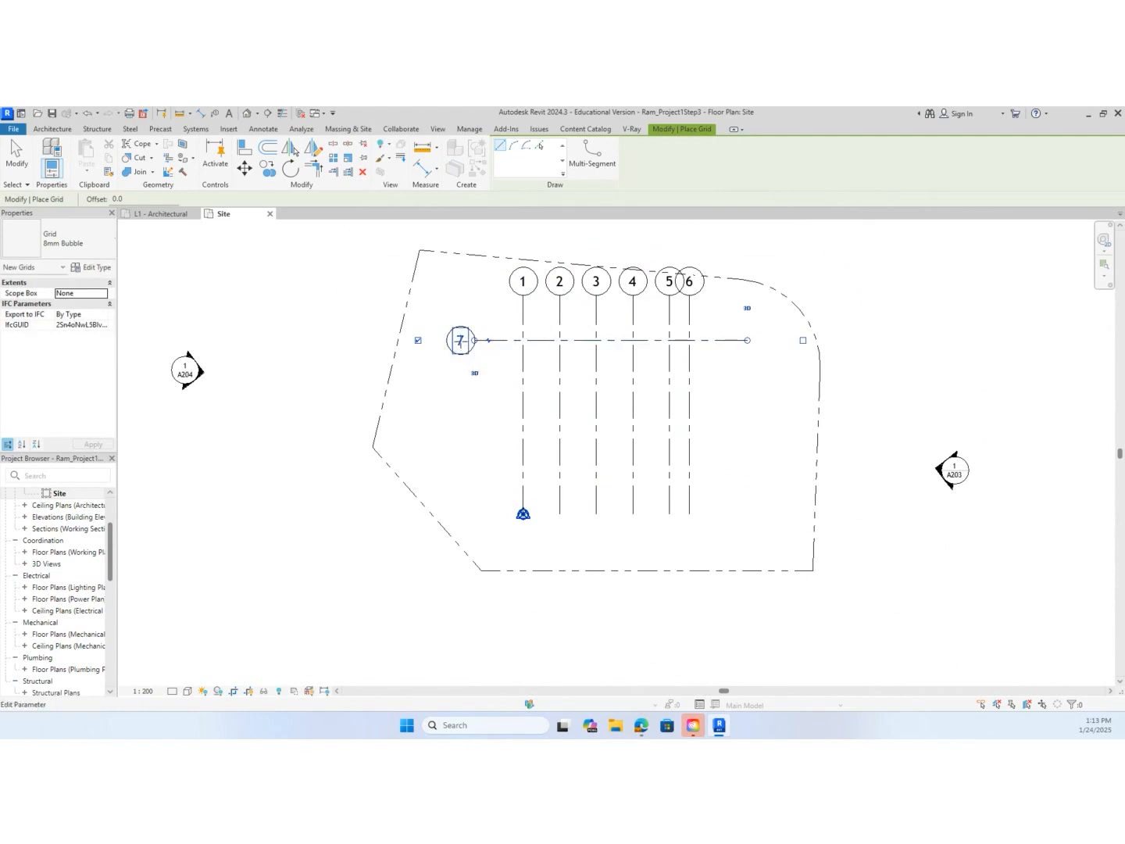
click(460, 341)
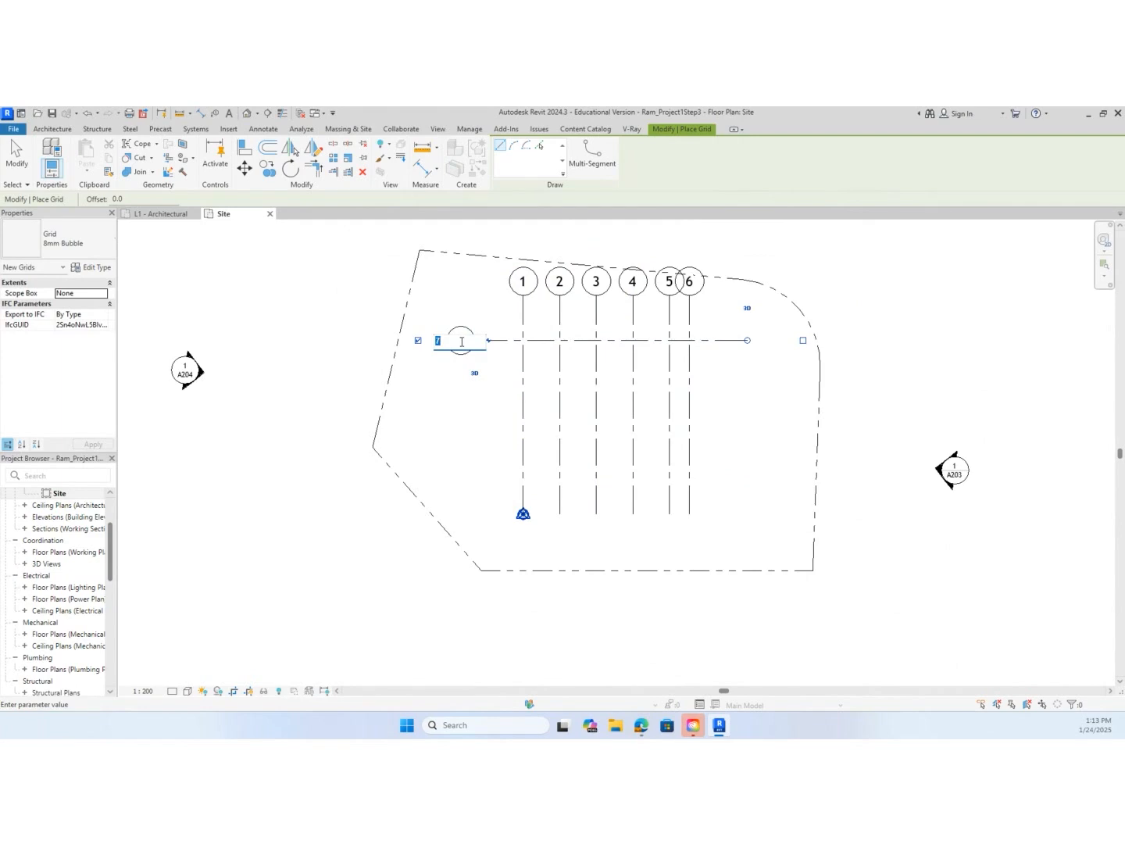
text(A)
key(Return)
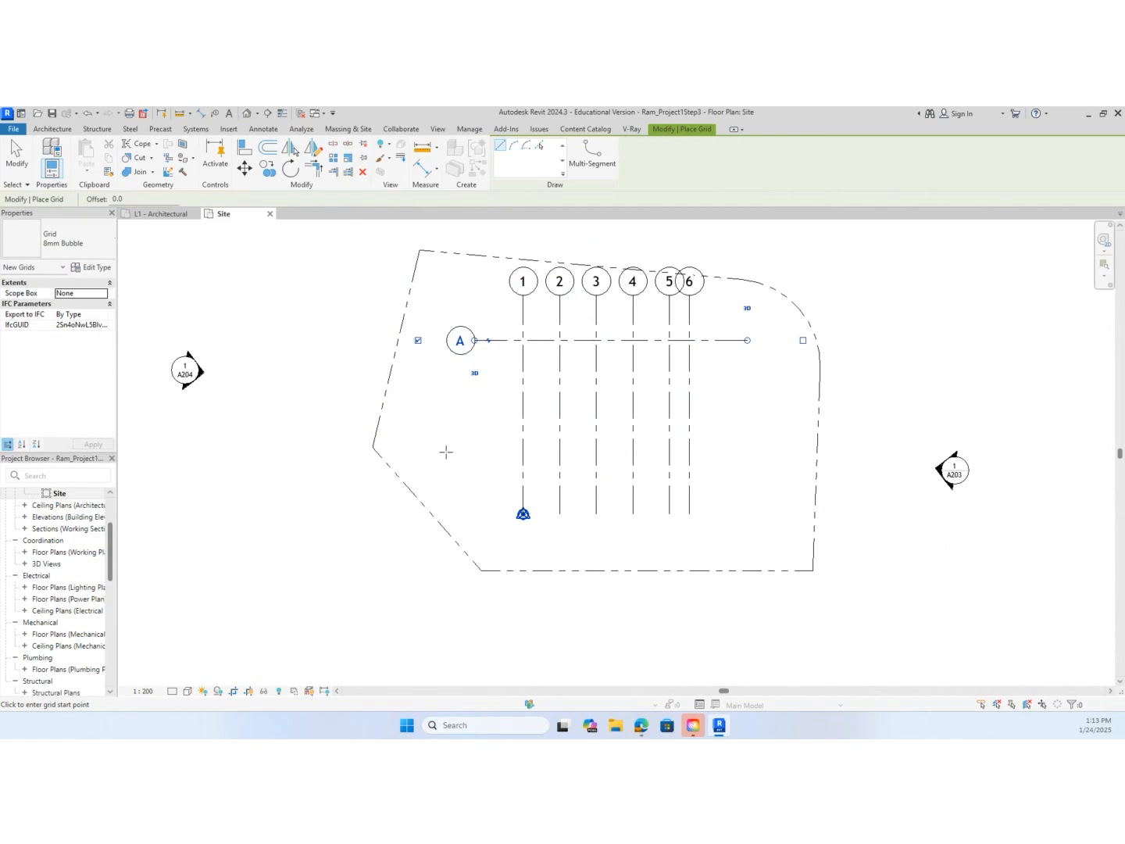
key(Escape)
key(Escape)
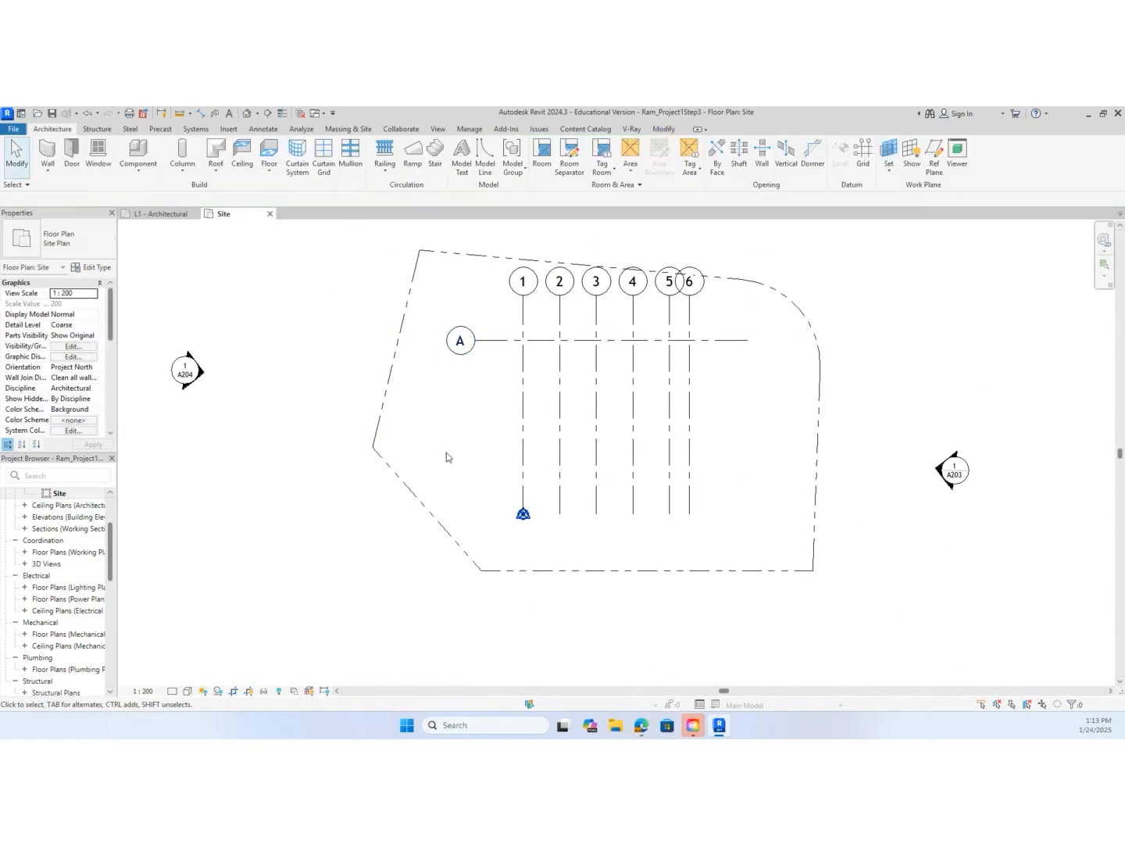
Copy grid line A from its right endpoint 2438 mm straight down, leaving the command active for multiple copies
key(c)
key(o)
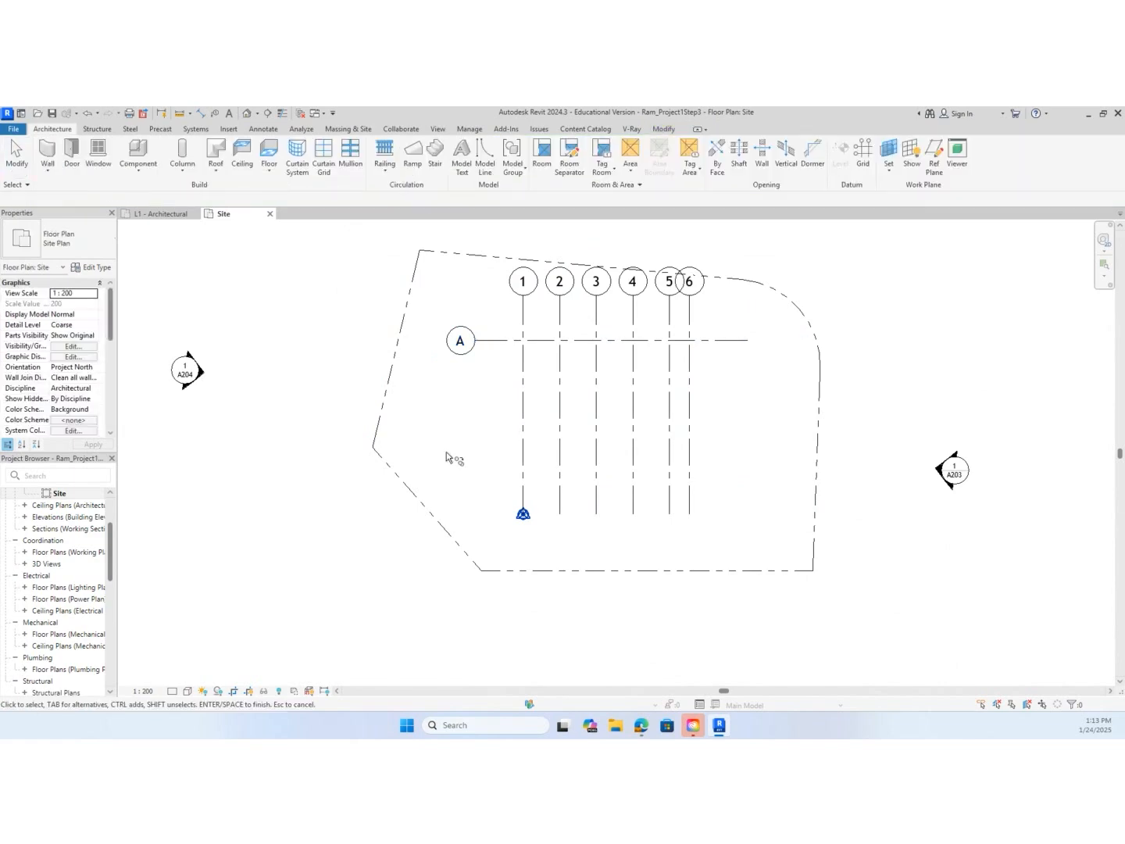
click(727, 346)
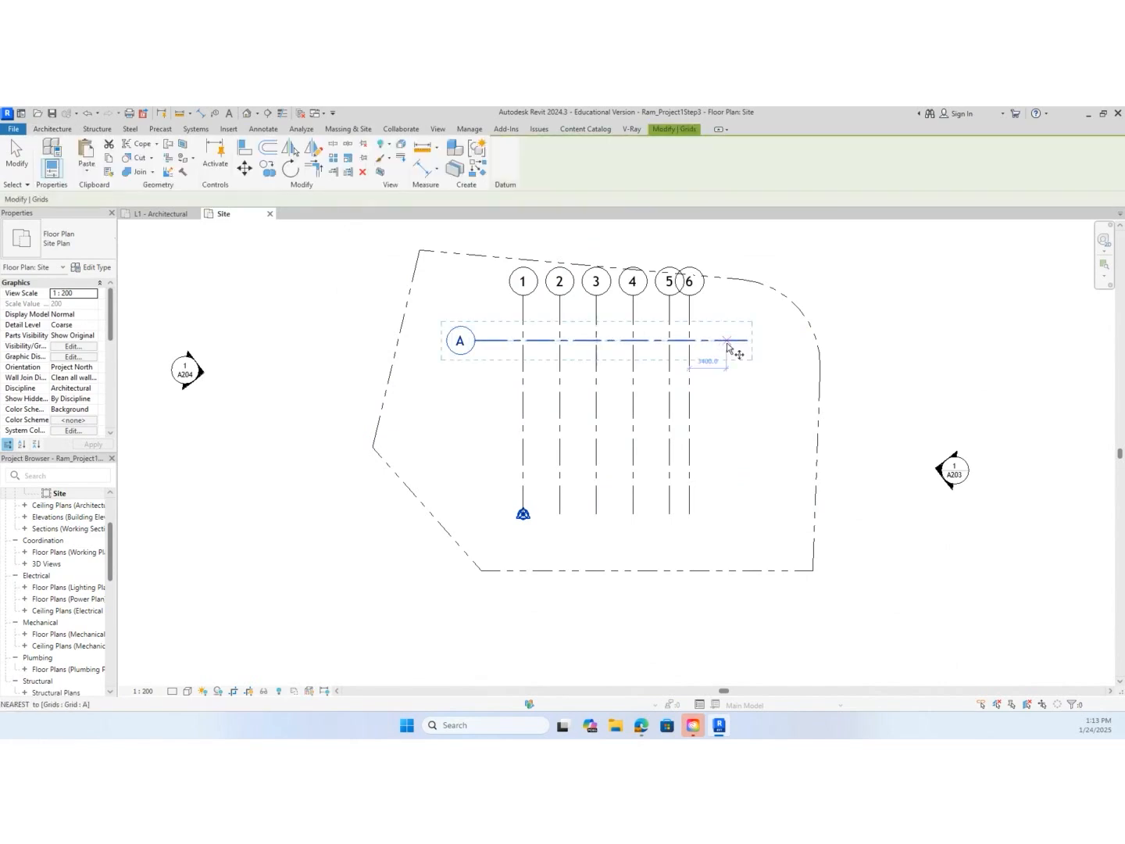
key(Return)
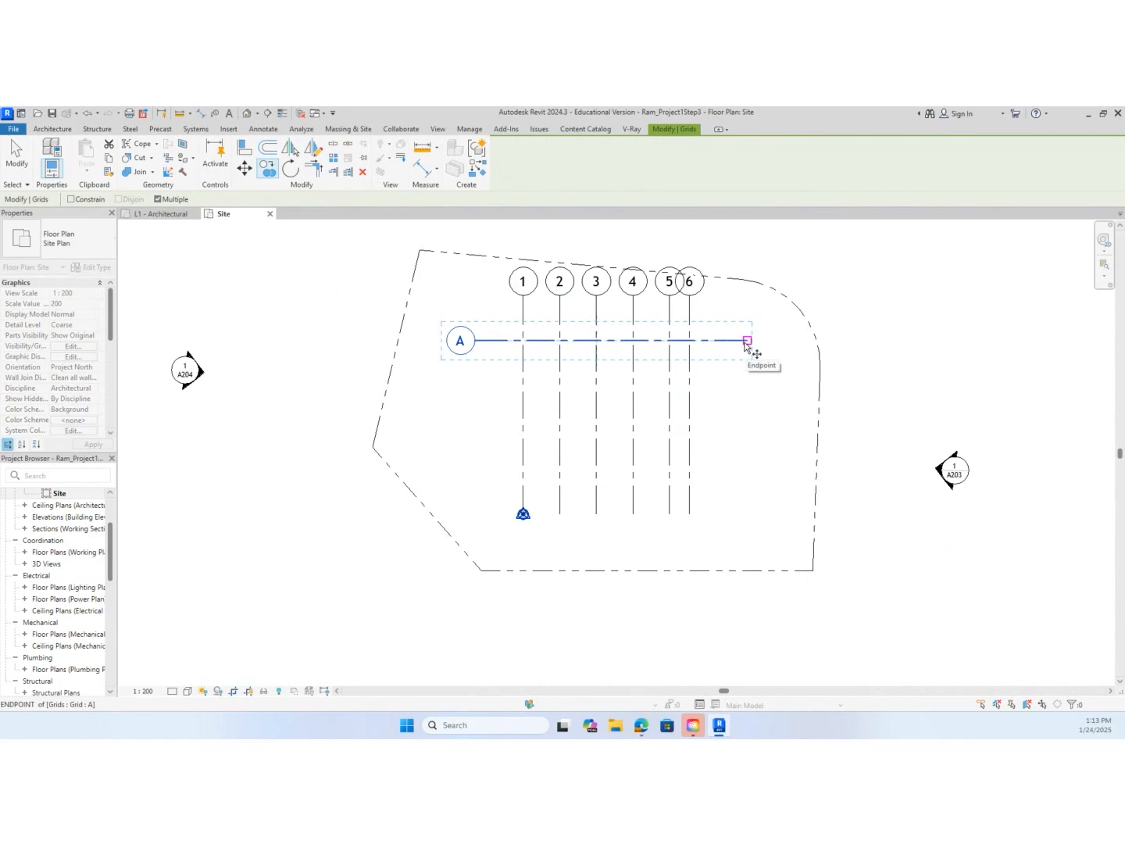
click(747, 341)
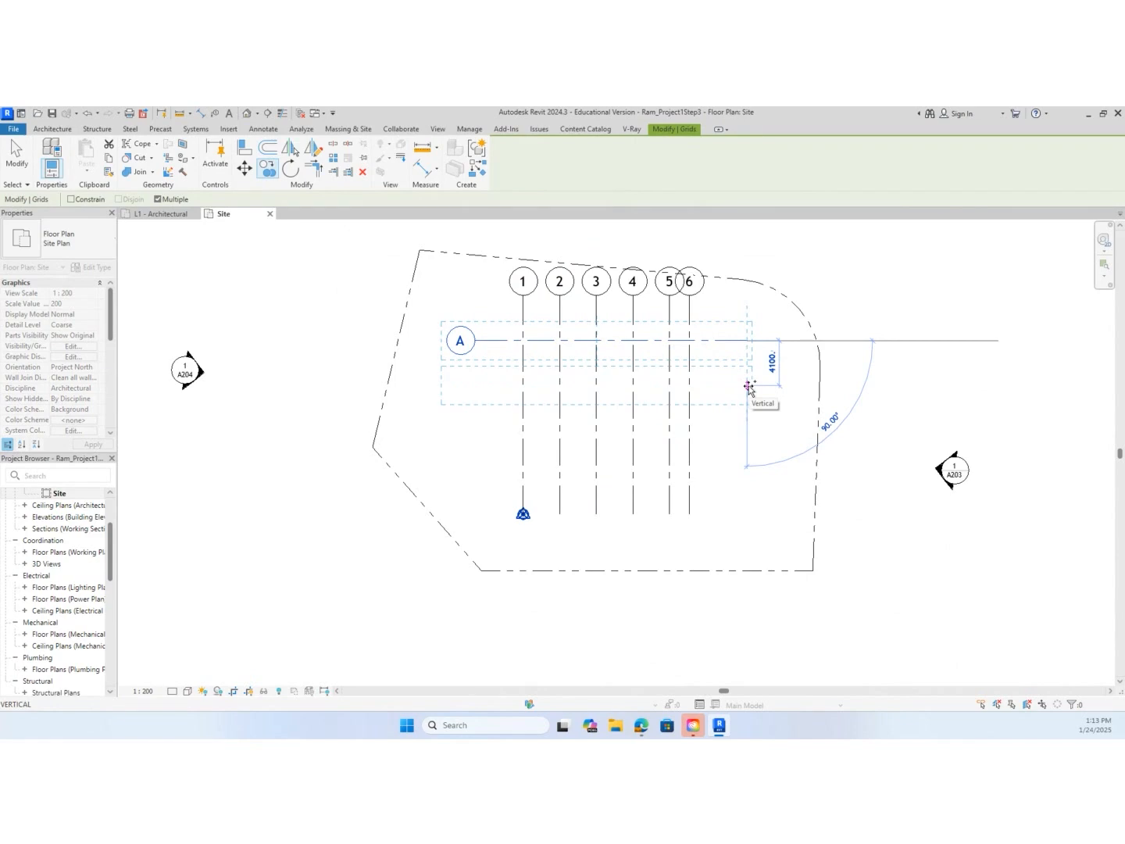
text(243)
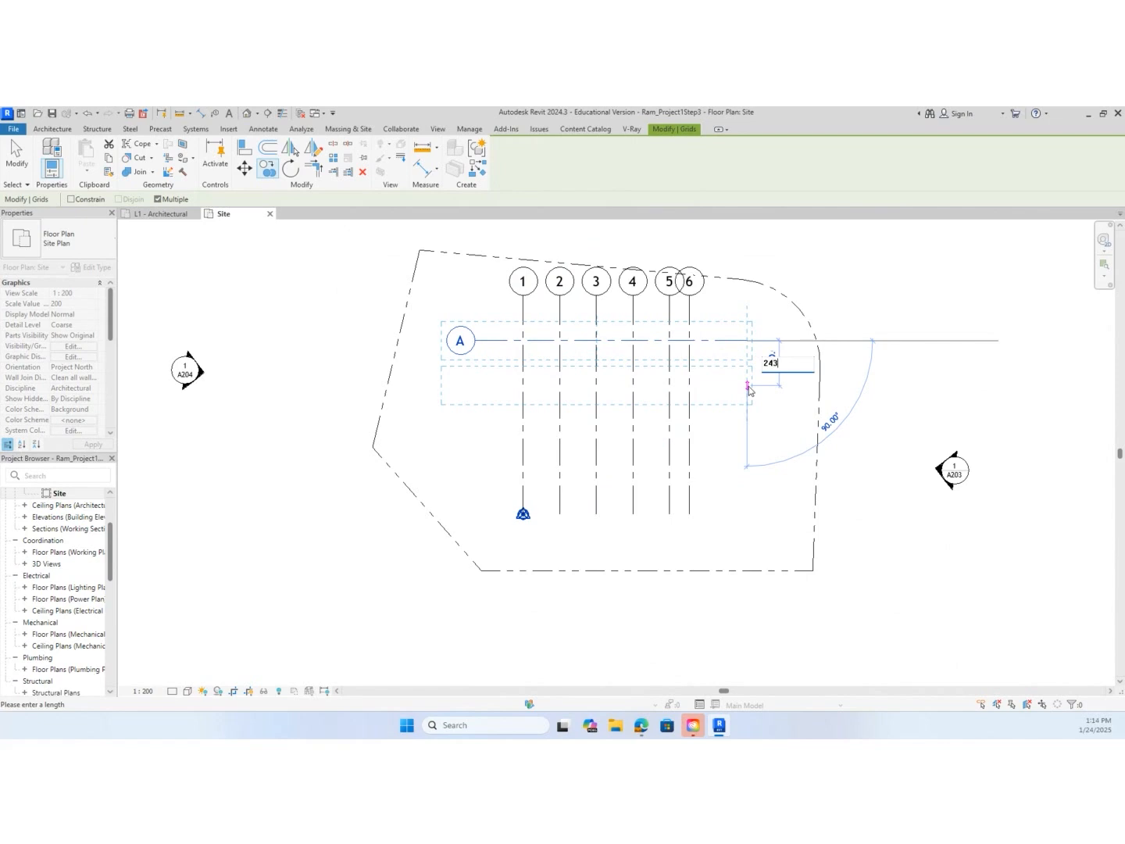
text(8)
key(Return)
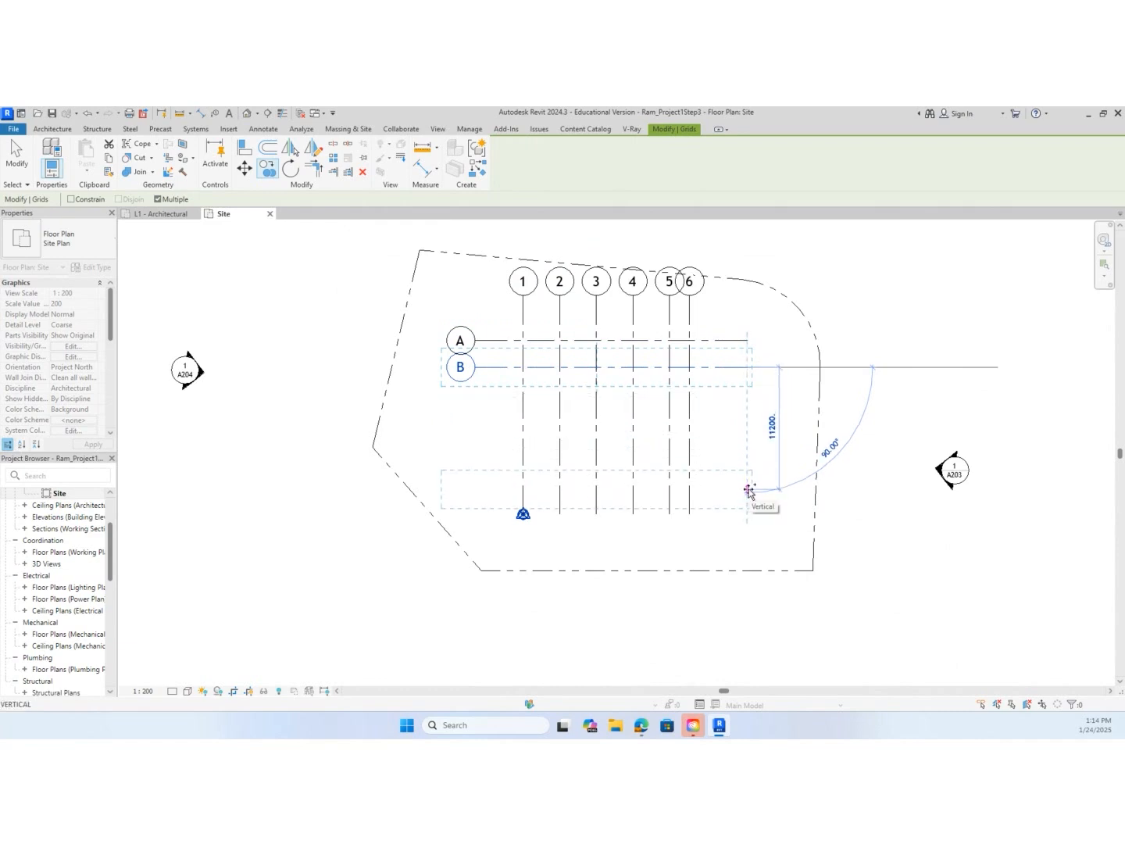
Place two more horizontal grid copies below grid B, each spaced 2438 mm apart
text(2438)
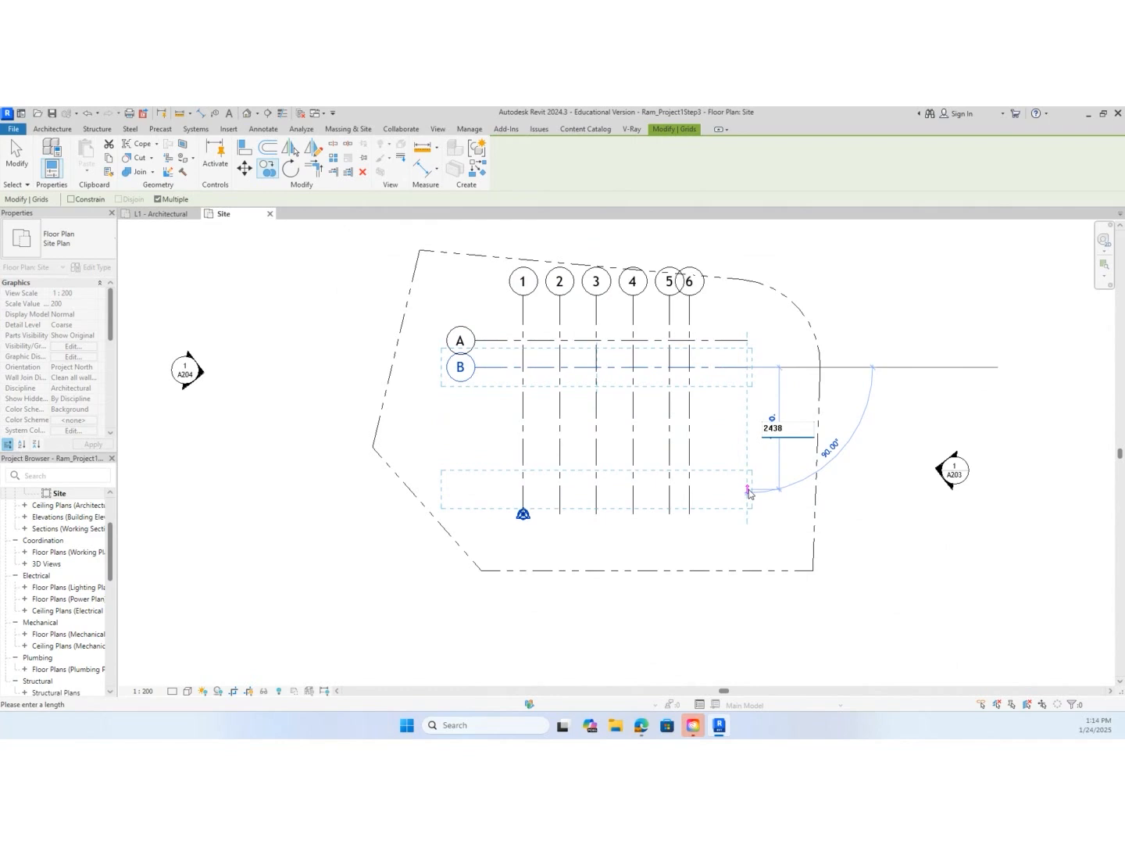
key(Return)
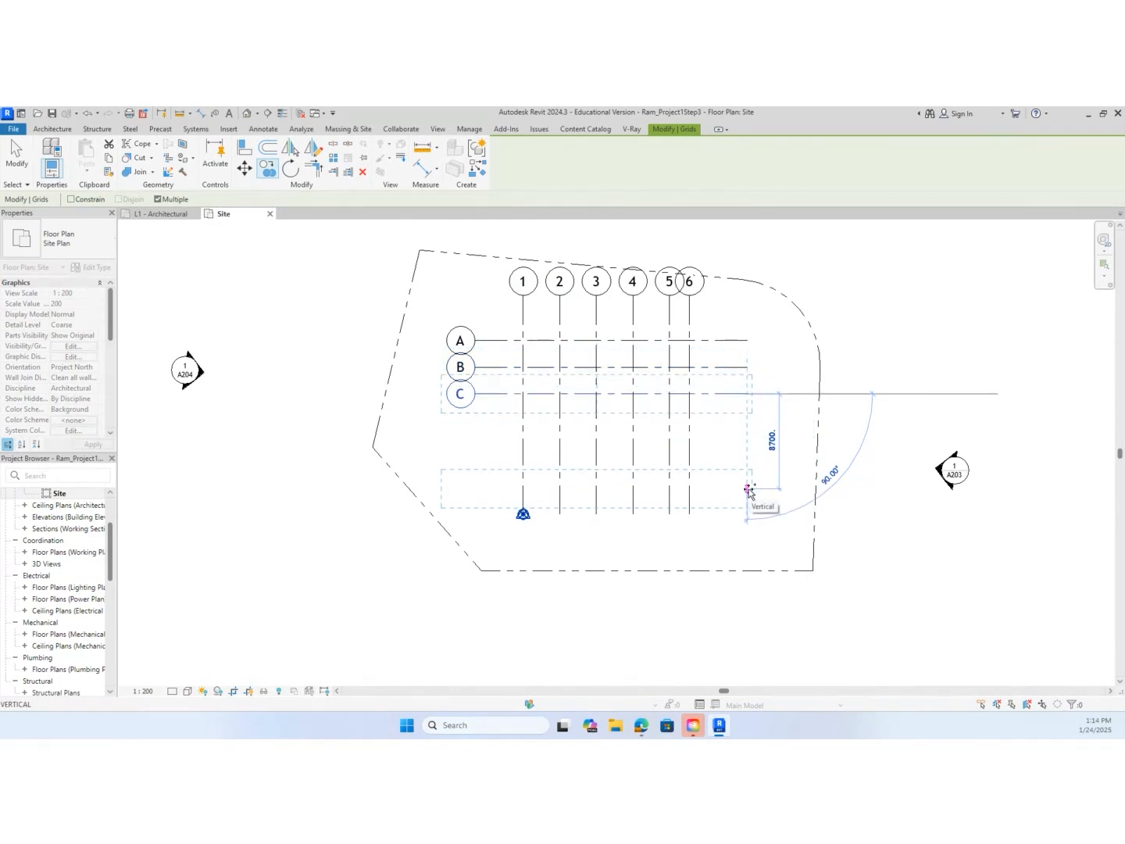
text(243)
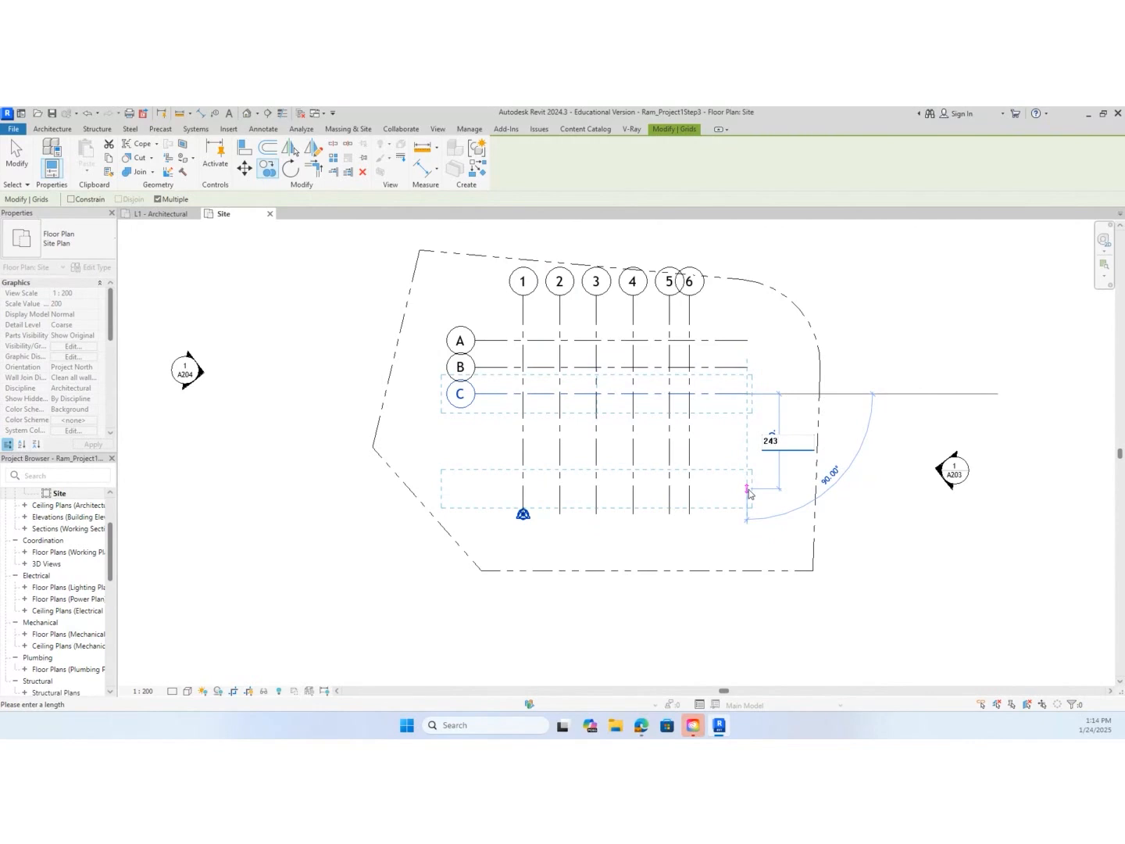
text(8)
key(Return)
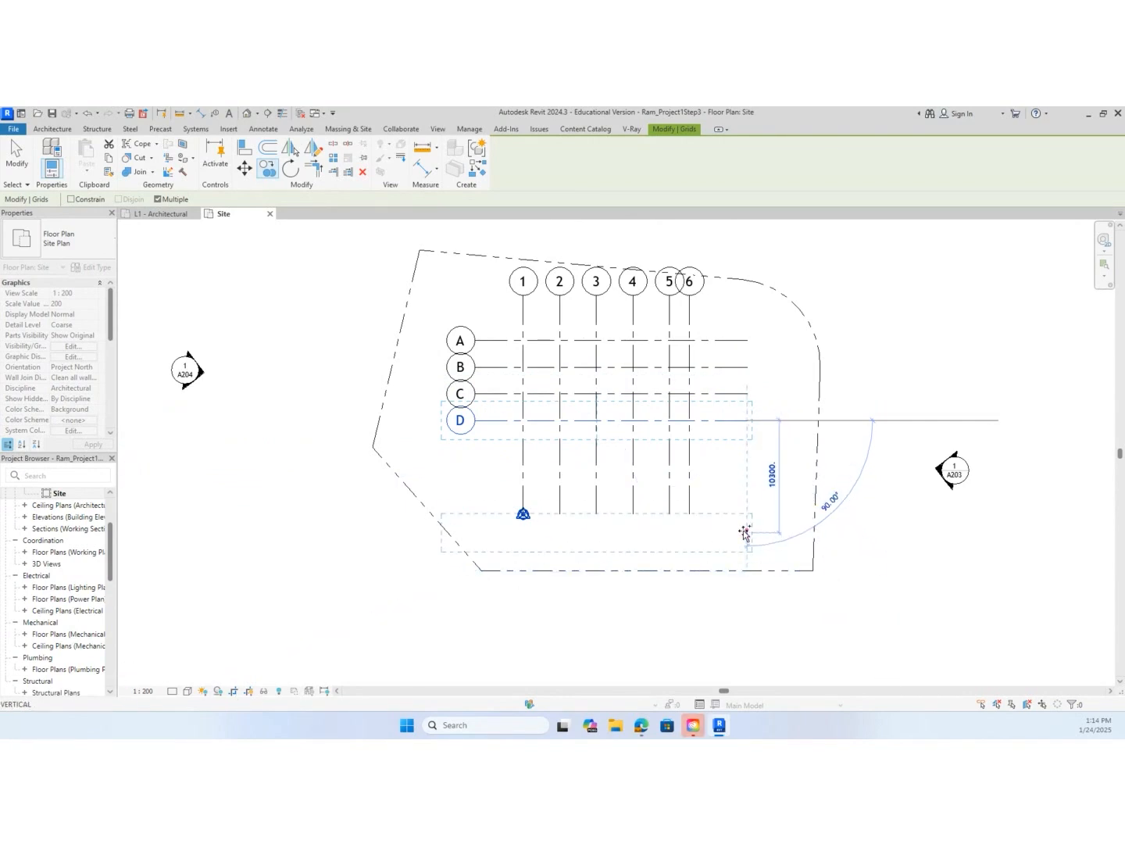
Place two further horizontal grid copies below grid D at 1524 mm spacing and finish copying
text(152)
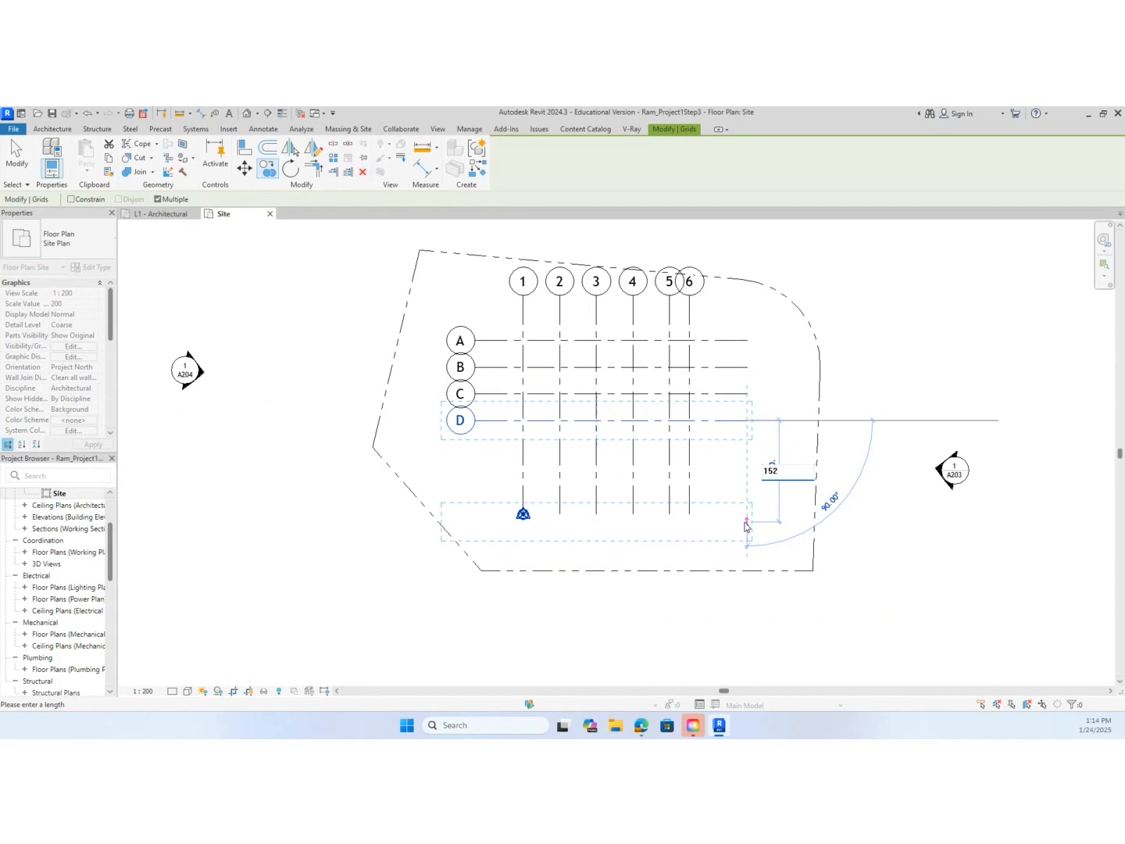
text(0)
key(Return)
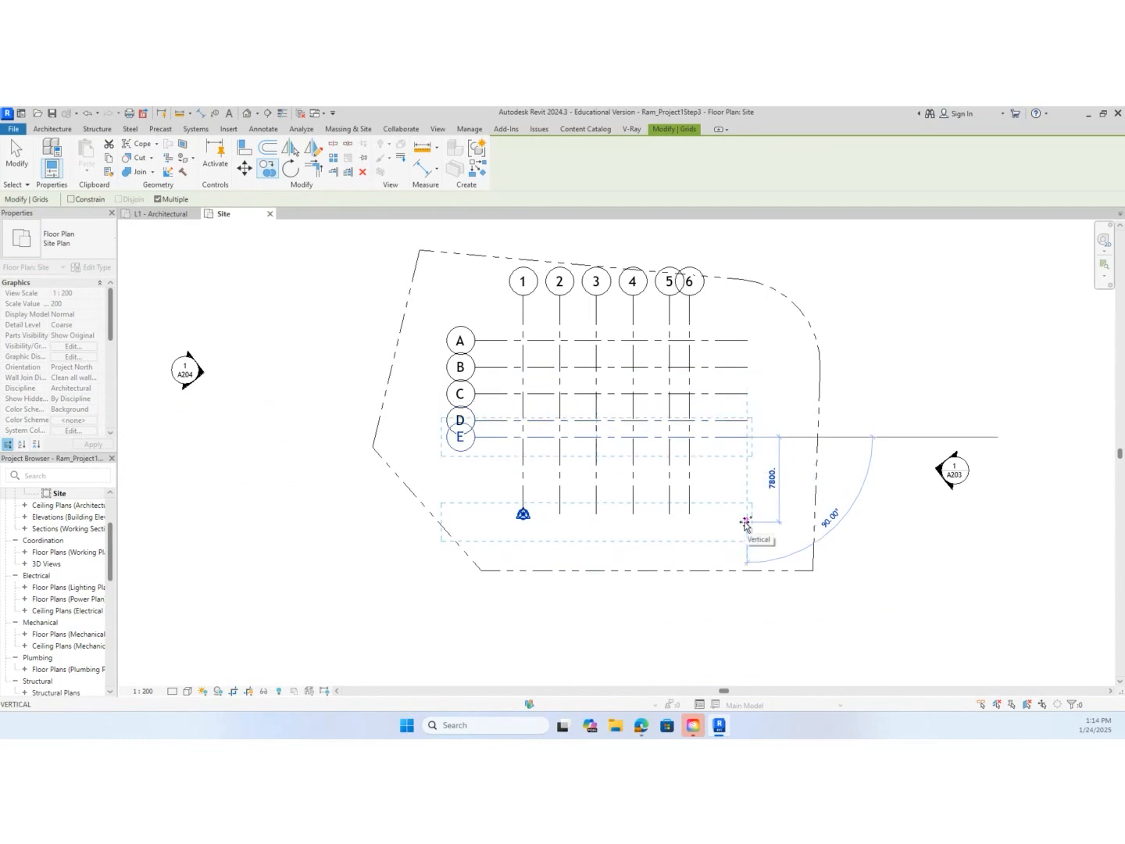
text(152)
text(0)
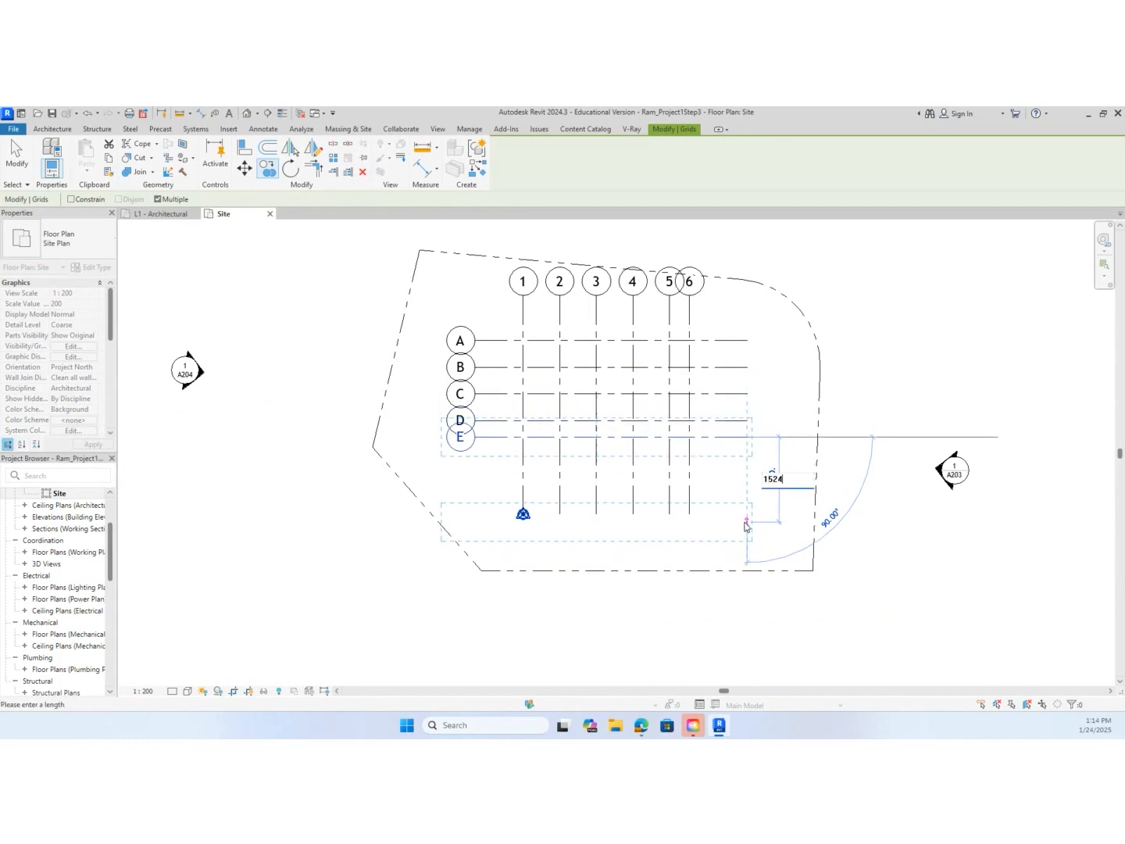
key(Return)
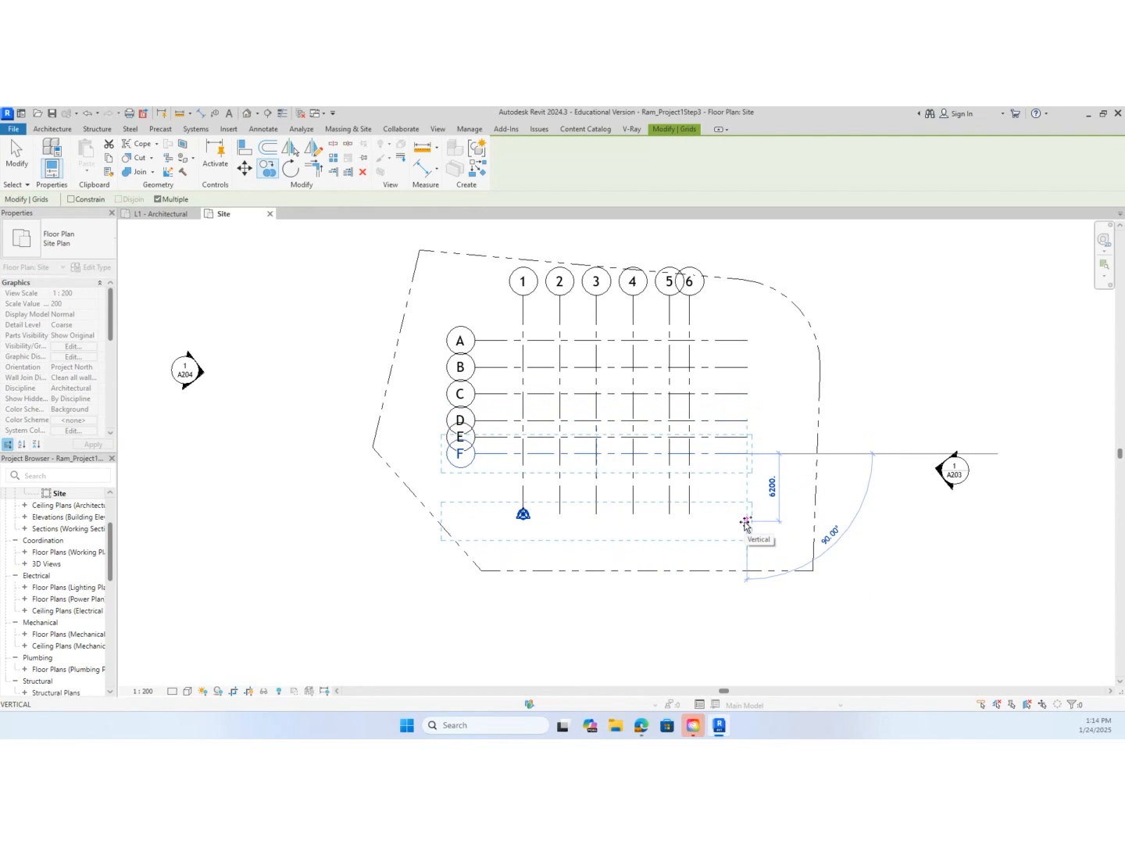
key(Escape)
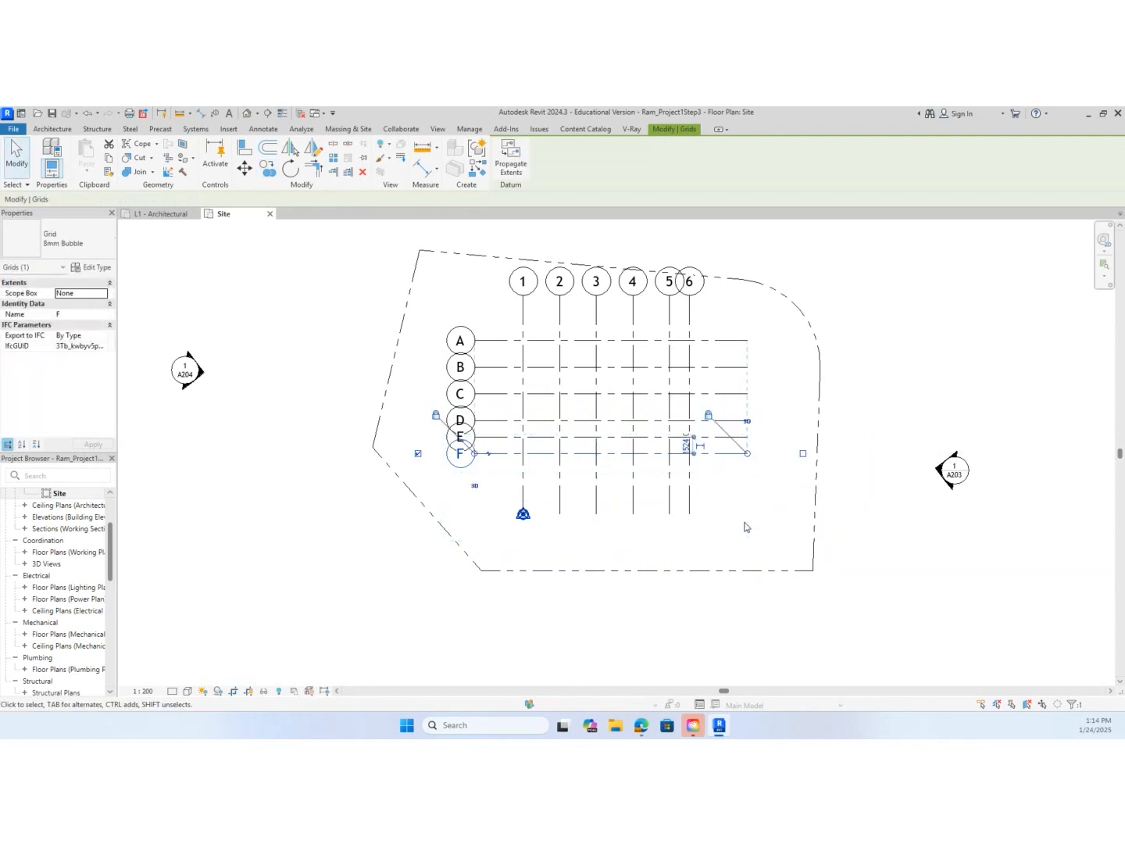
key(Escape)
scroll(607, 352, up, 2)
scroll(607, 348, up, 1)
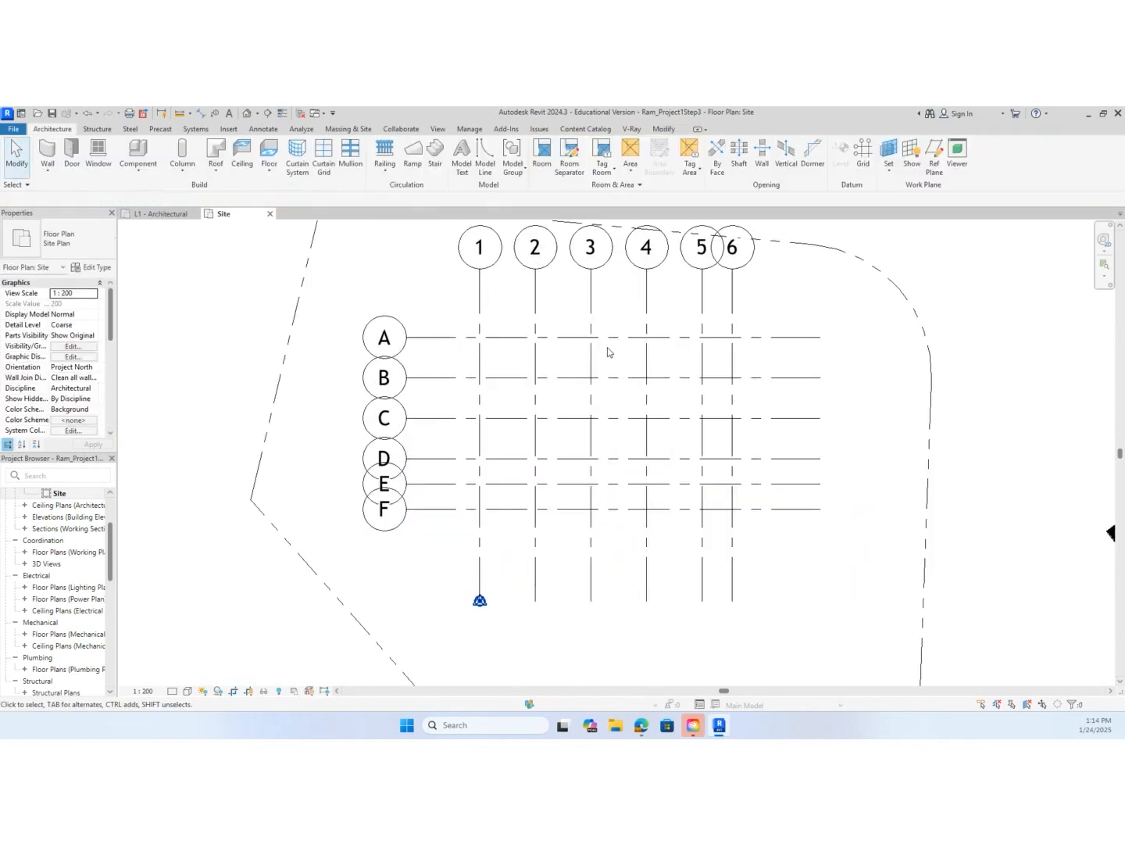
Check the lettered grid order and spacings from A to F against the ASBUILT-Model.pdf drawing, and return to the Revit site plan
middle_drag(637, 354, 639, 416)
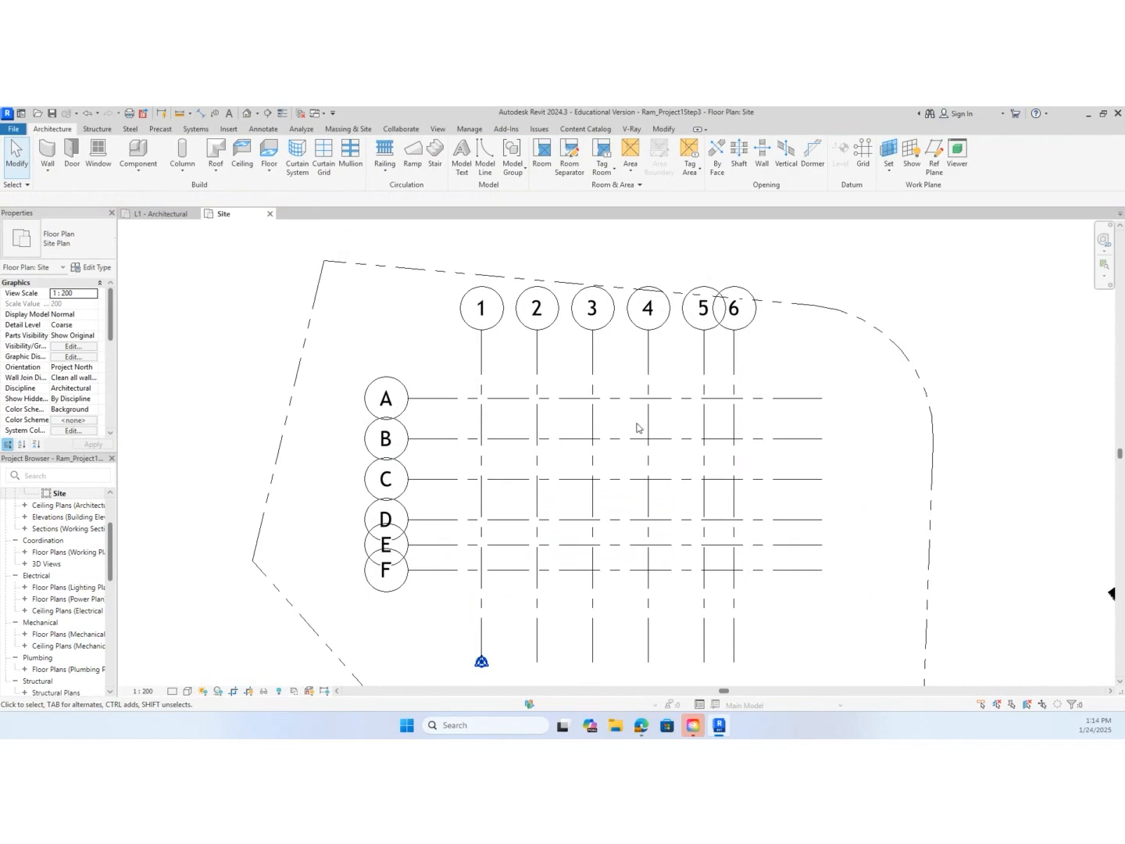
scroll(633, 427, up, 1)
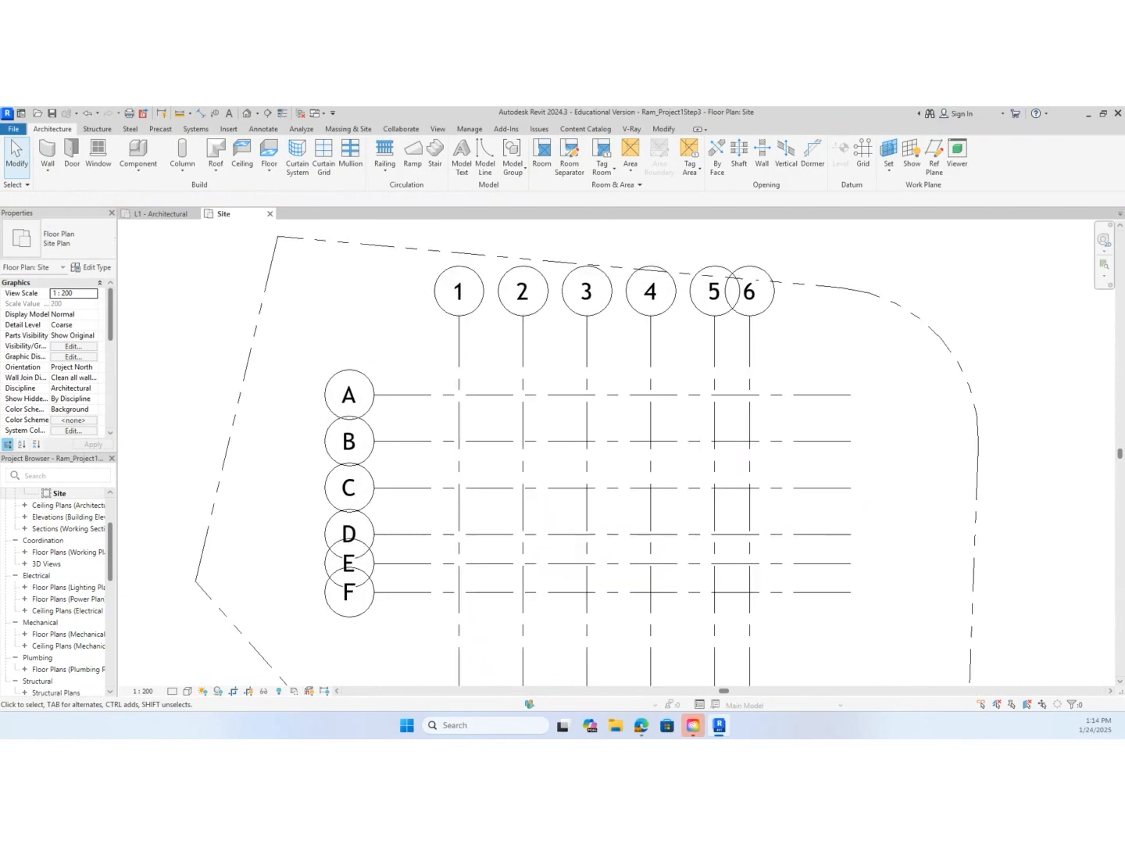
drag(0, 193, 582, 128)
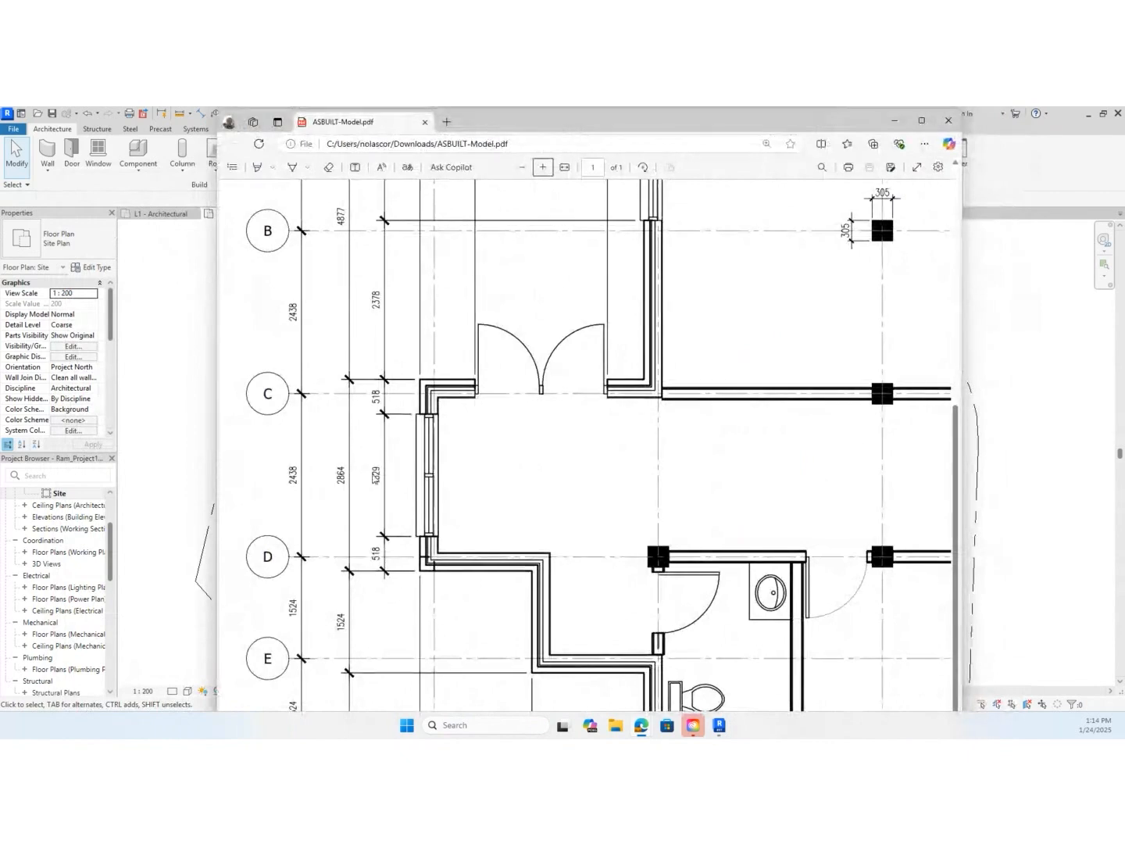
scroll(336, 484, down, 2)
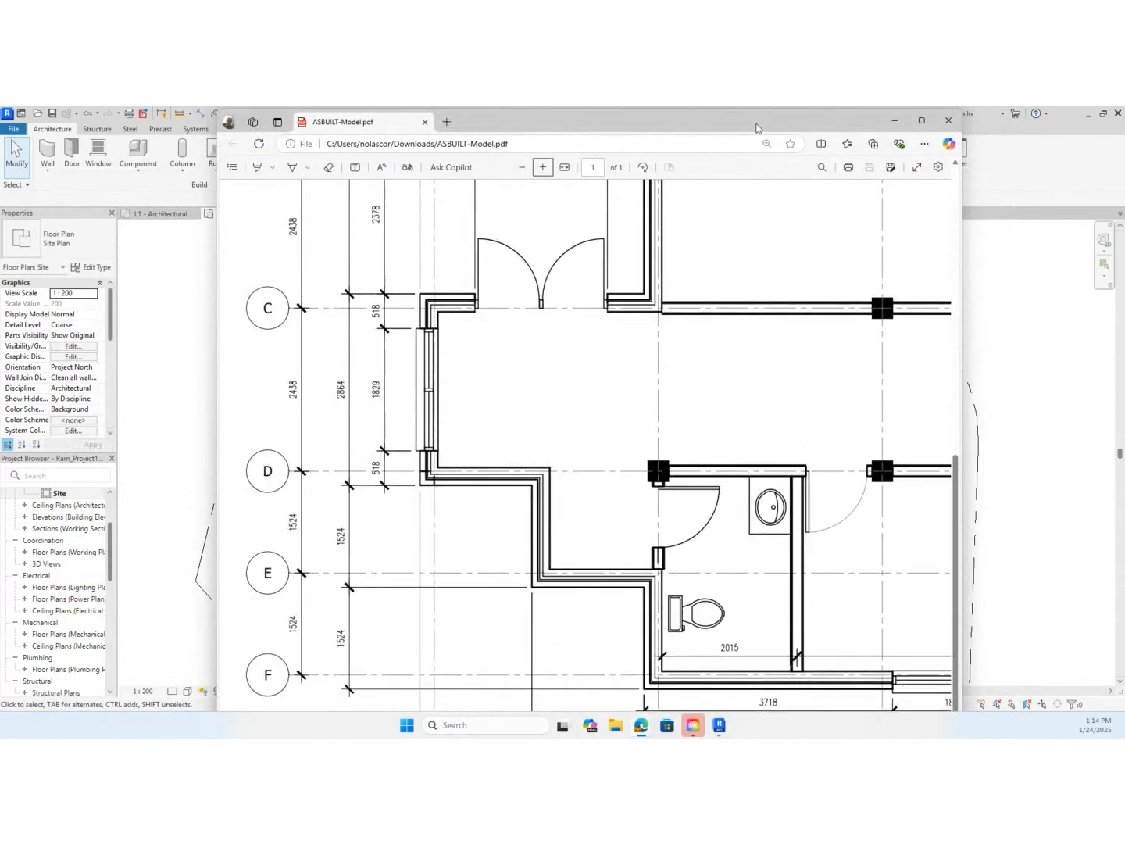
scroll(687, 312, up, 5)
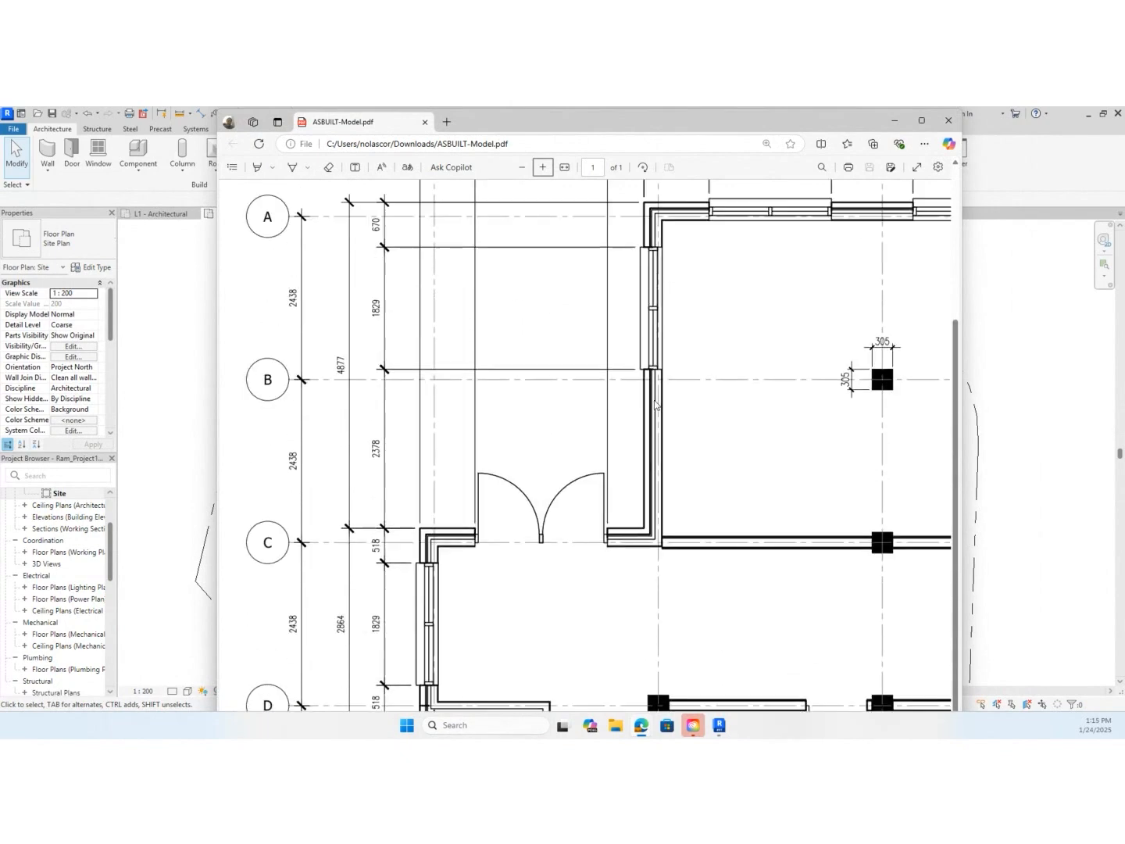
scroll(328, 469, down, 4)
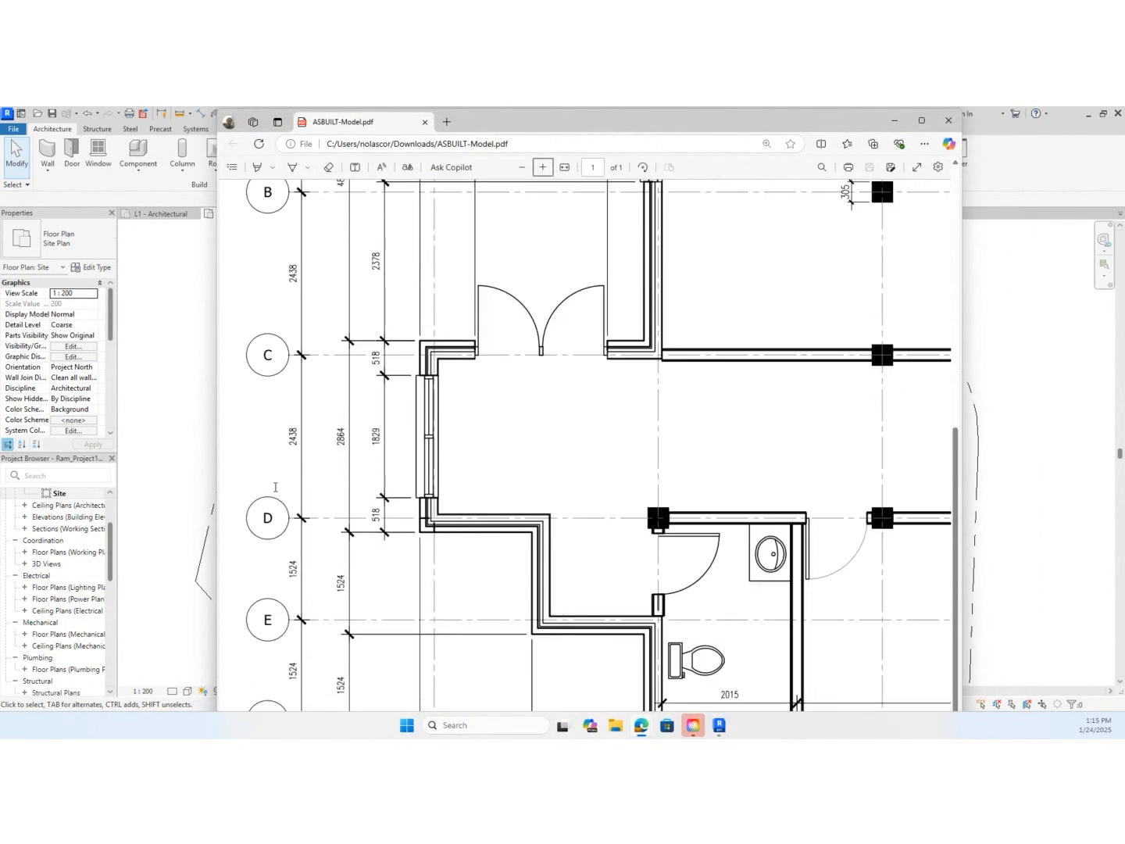
scroll(275, 487, down, 1)
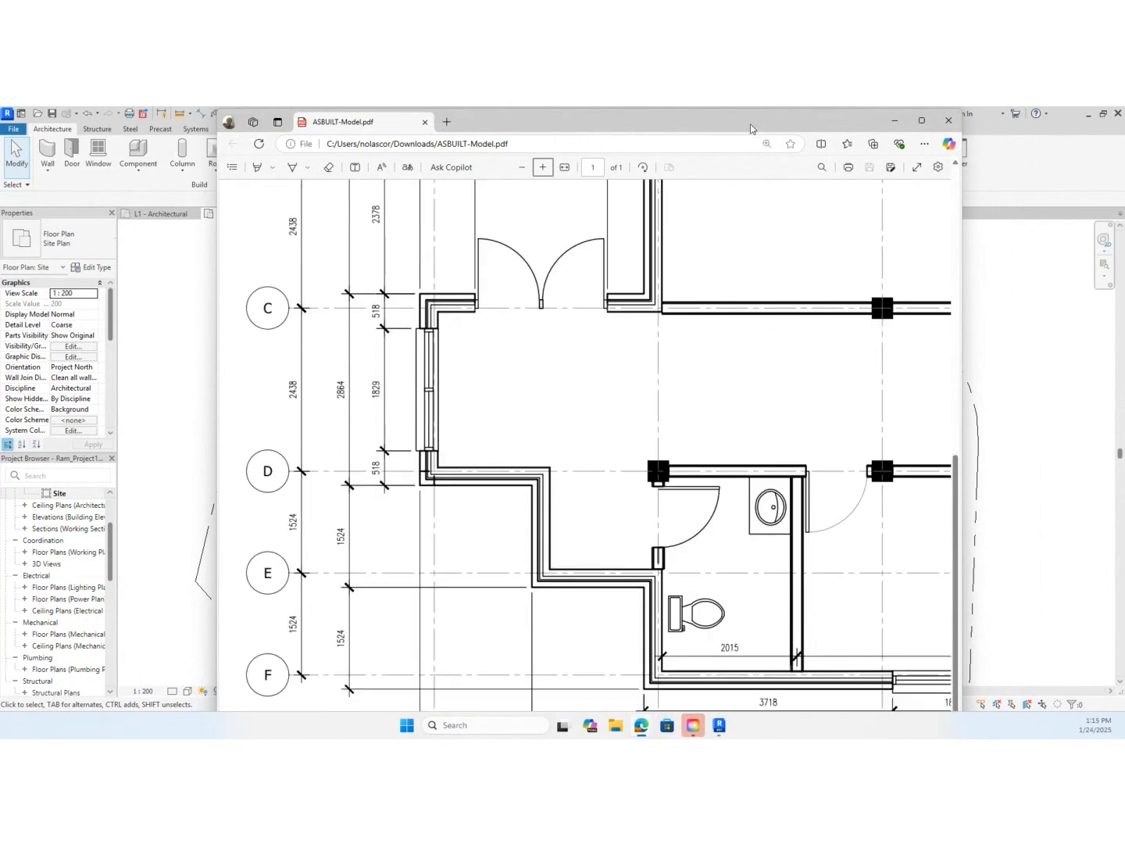
click(894, 120)
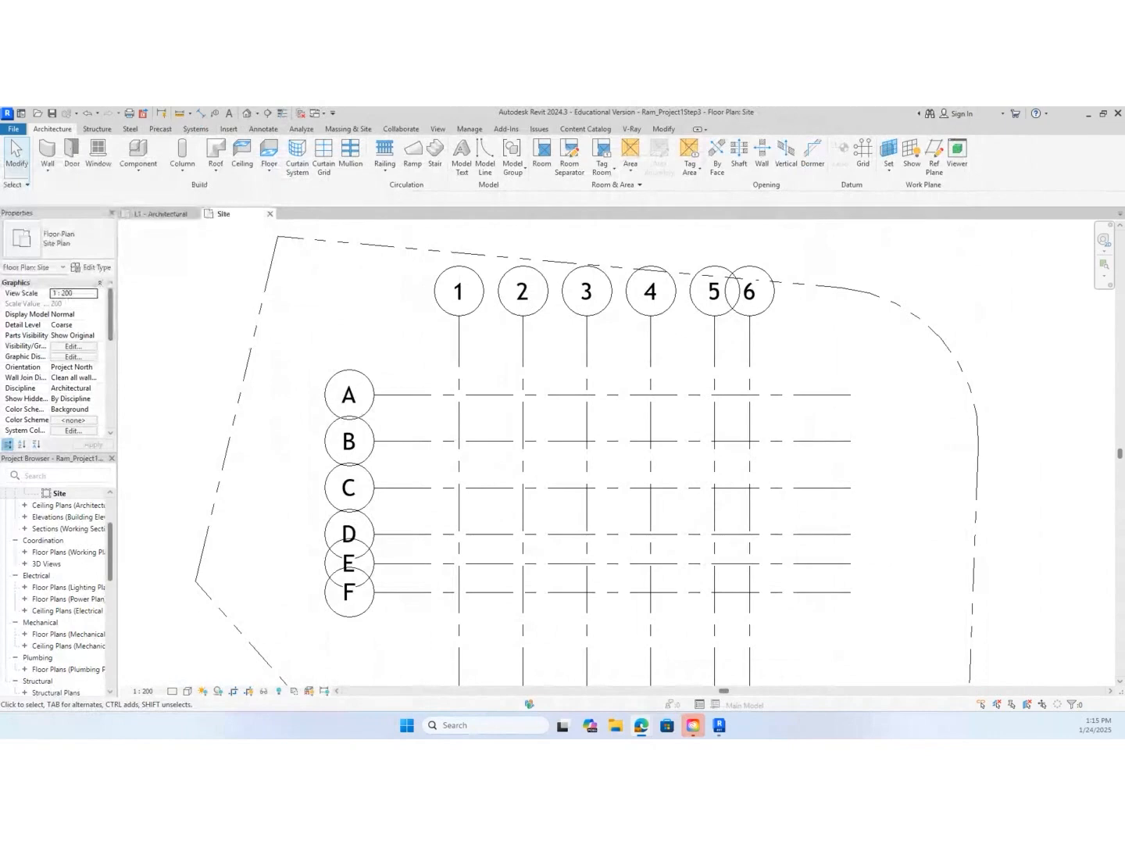
Draw a Thin Lines detail line along the full length of the property boundary's bottom edge, from corner to corner
scroll(650, 412, down, 2)
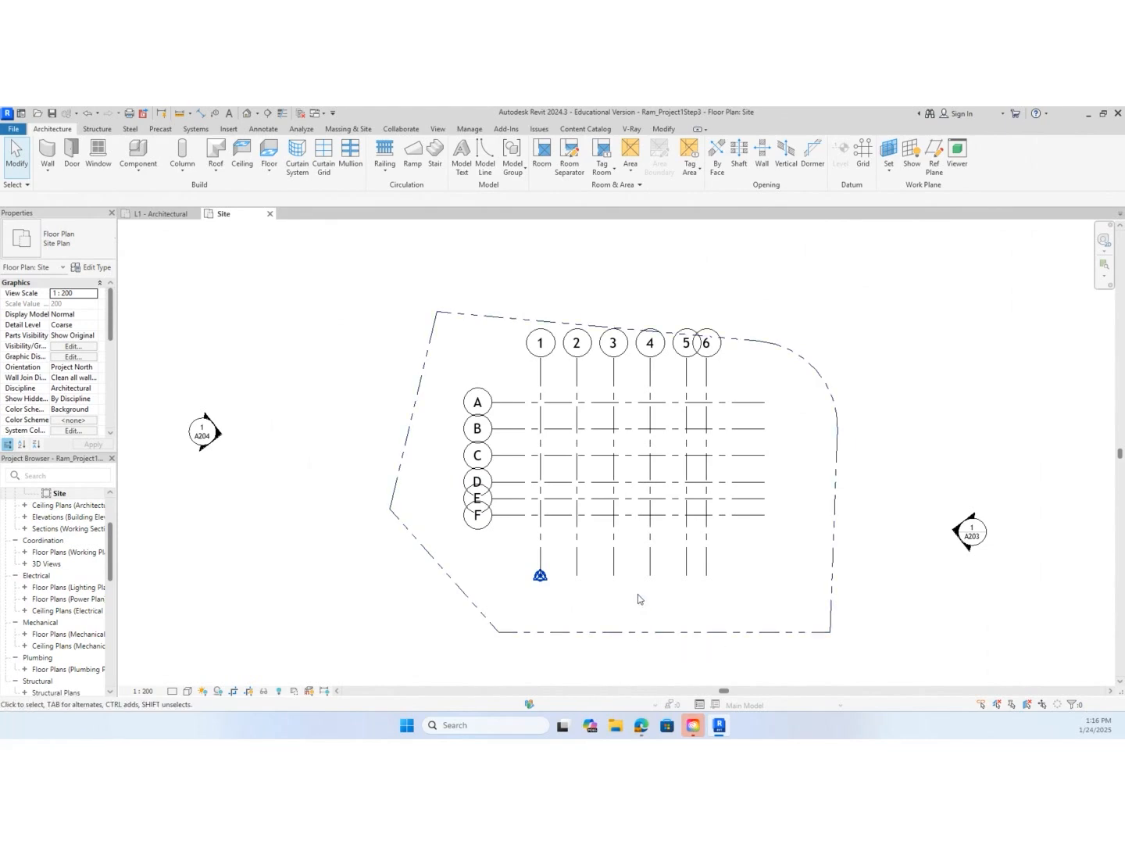
key(d)
key(d)
key(l)
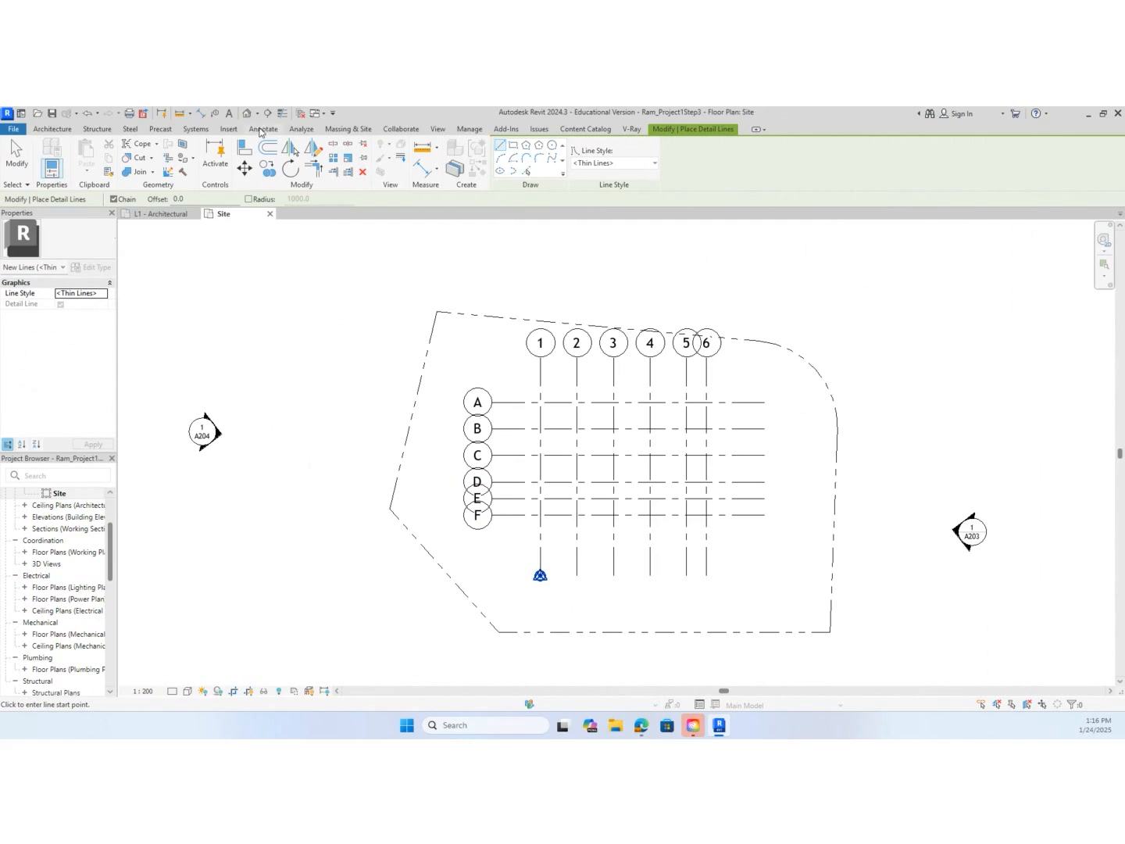
click(262, 130)
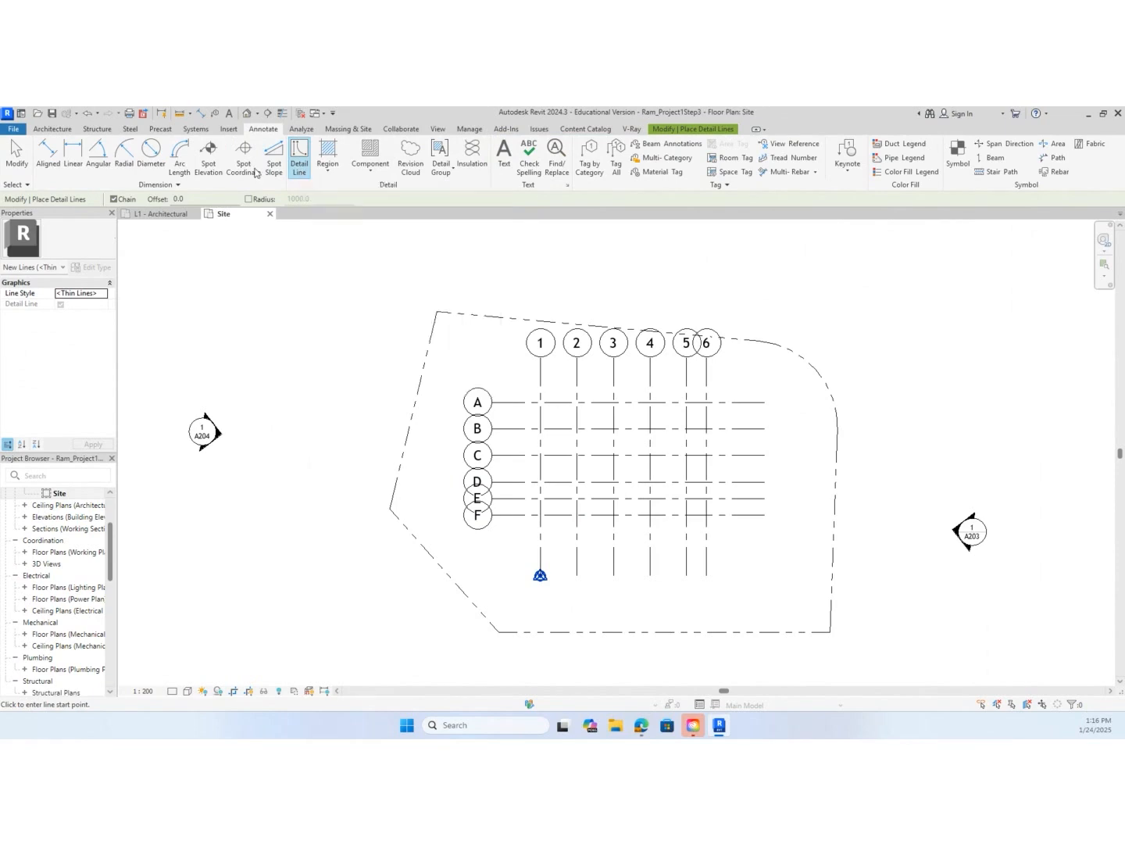
scroll(532, 625, up, 2)
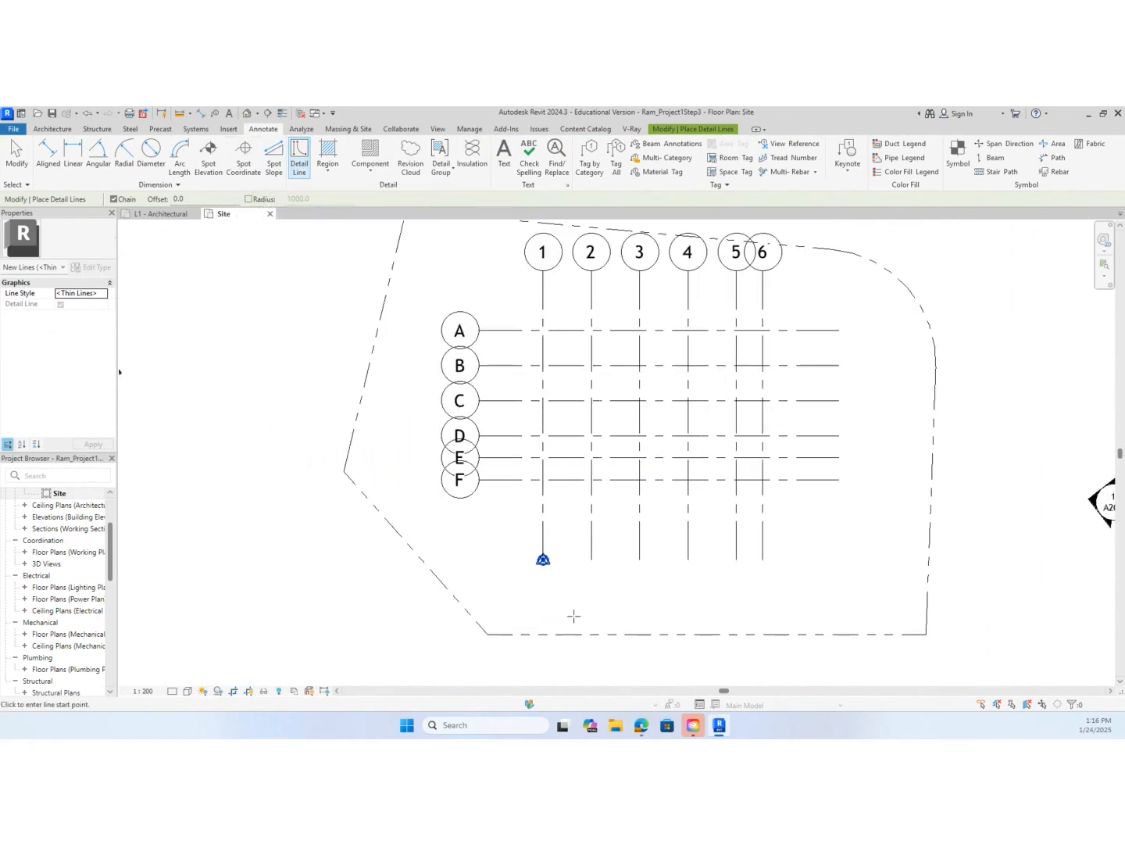
click(488, 635)
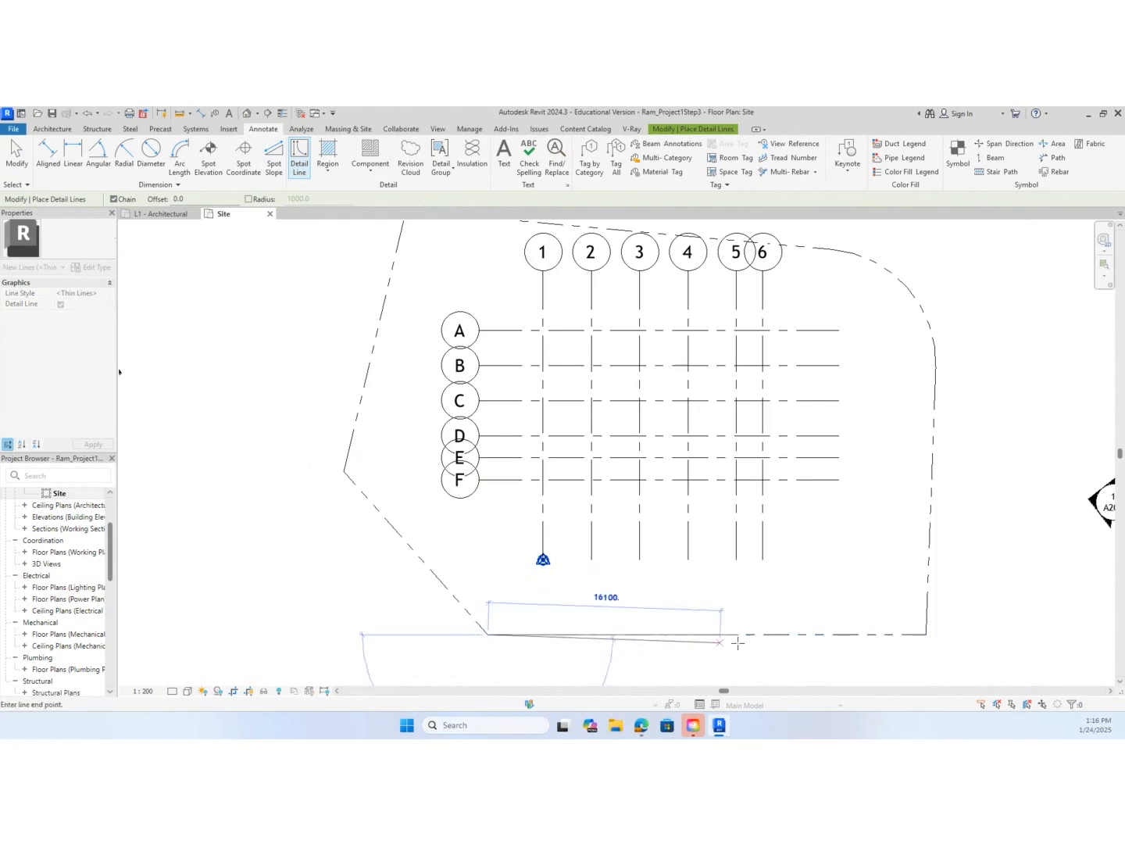
click(926, 634)
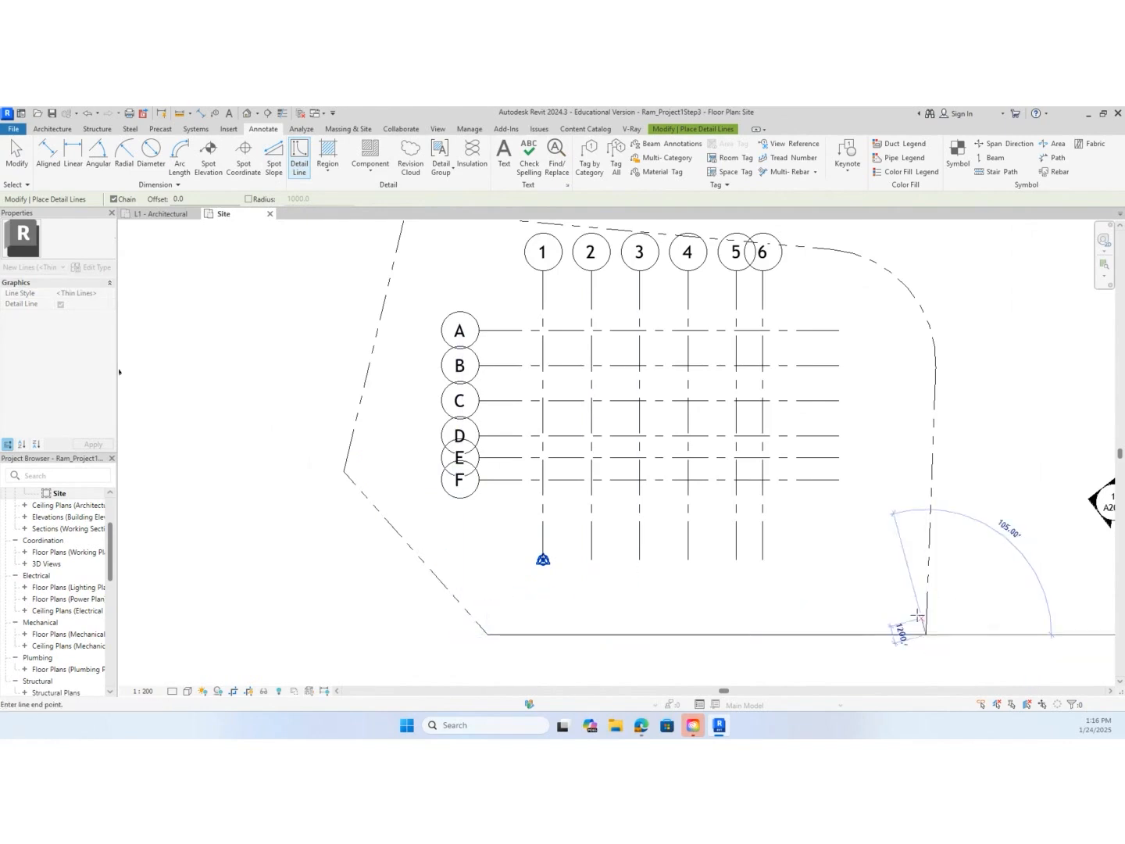
key(Escape)
key(Escape)
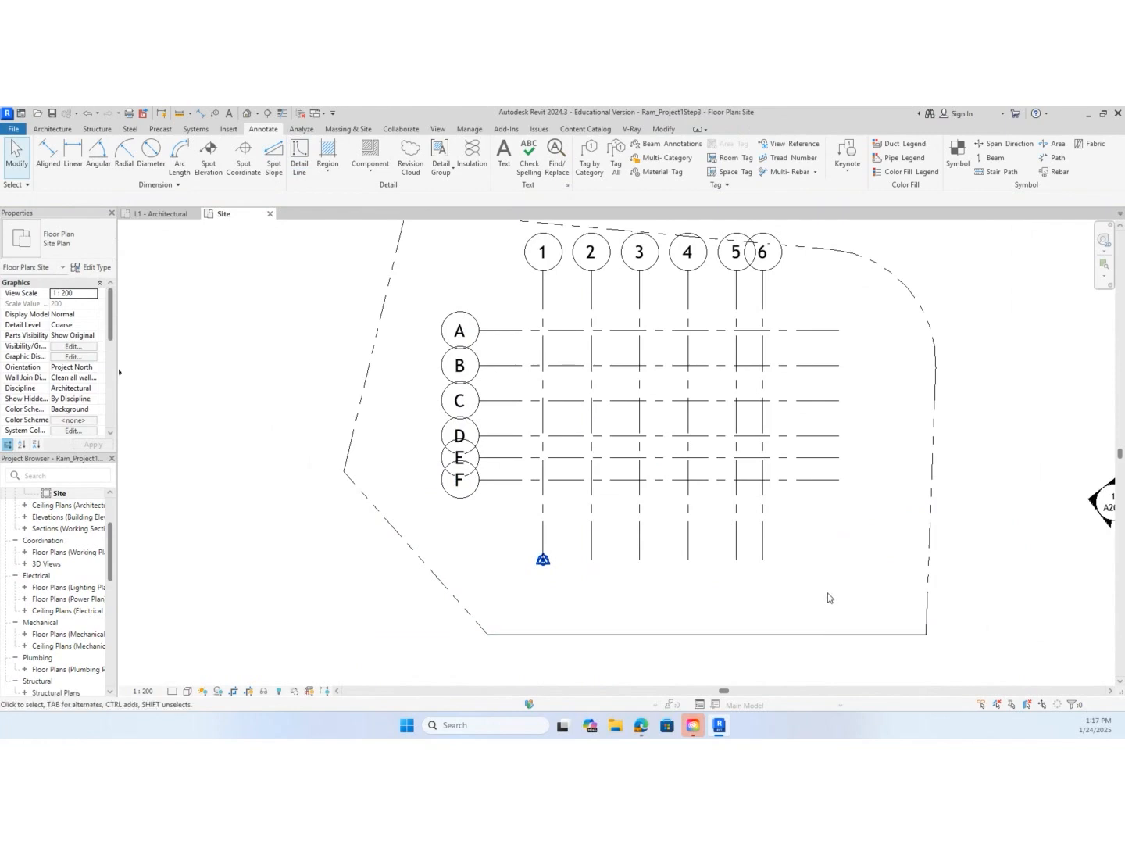
key(o)
key(f)
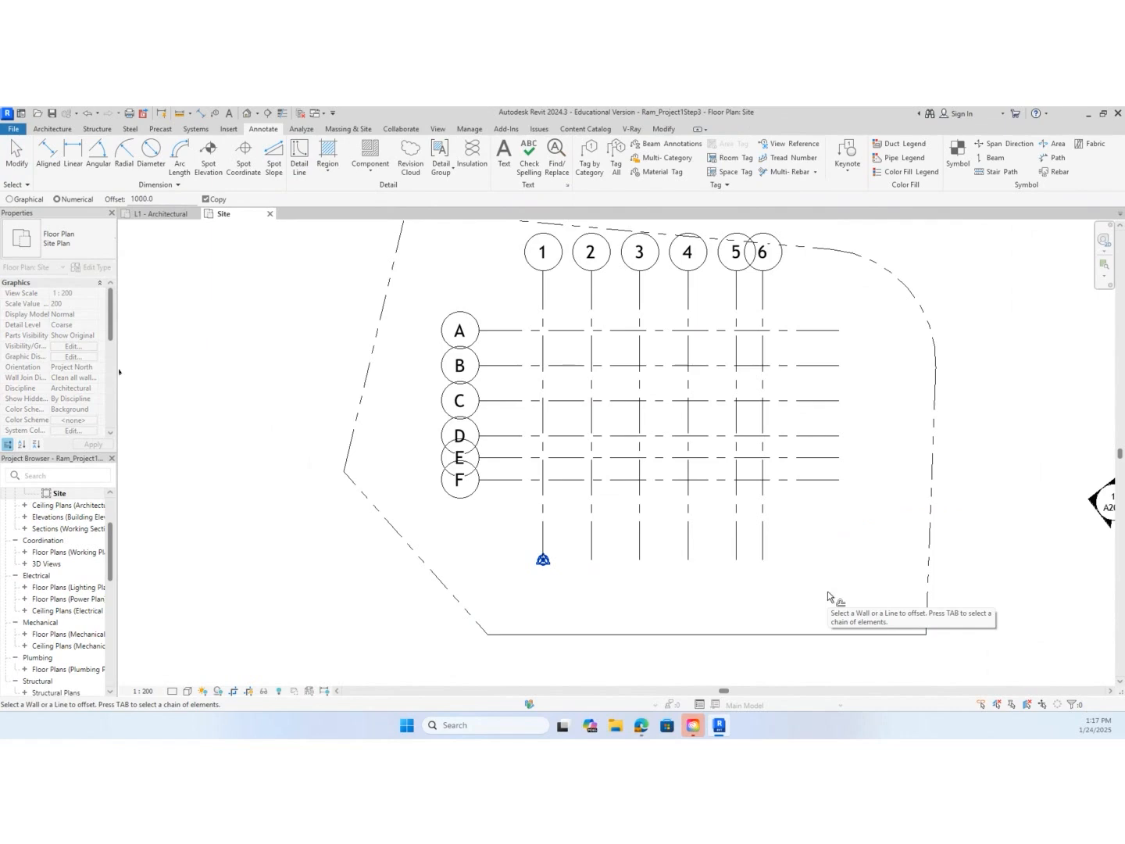
double_click(158, 196)
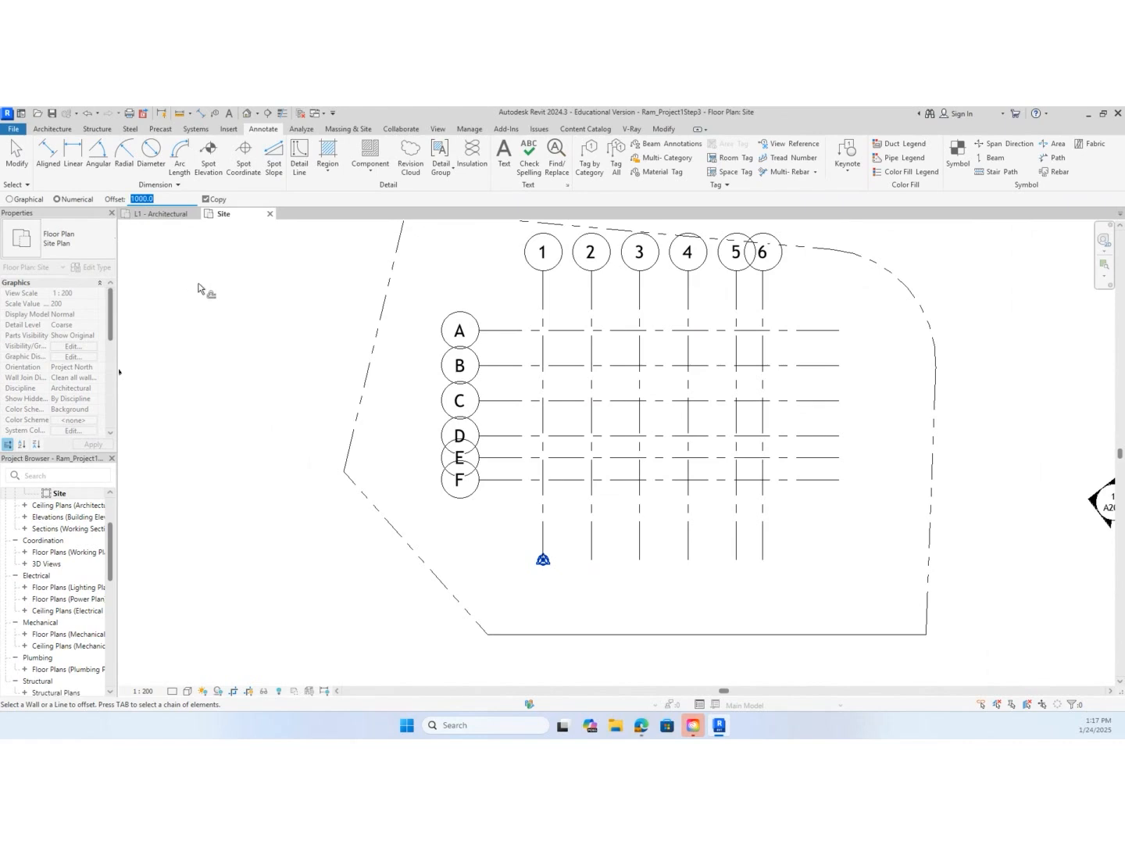
text(6000)
key(Return)
key(Escape)
Set the Distance format in the project units to millimeters with the mm unit symbol
key(u)
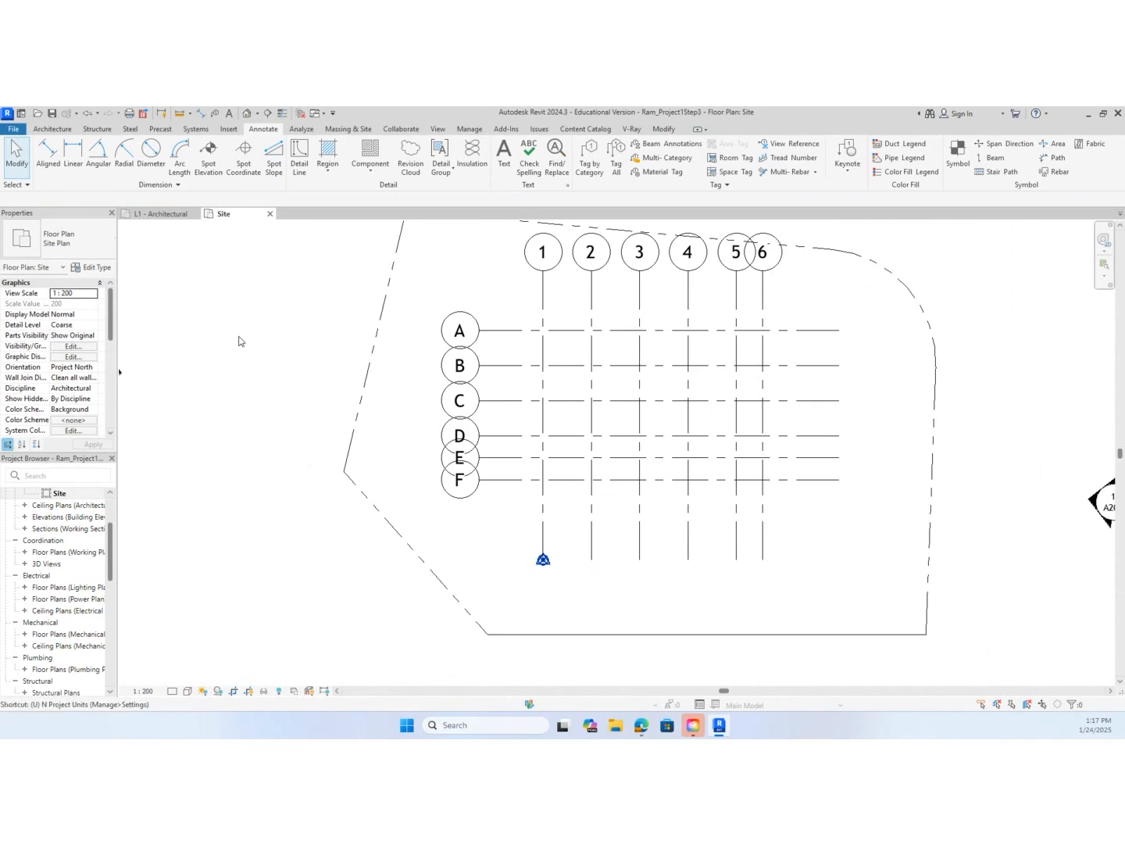
key(n)
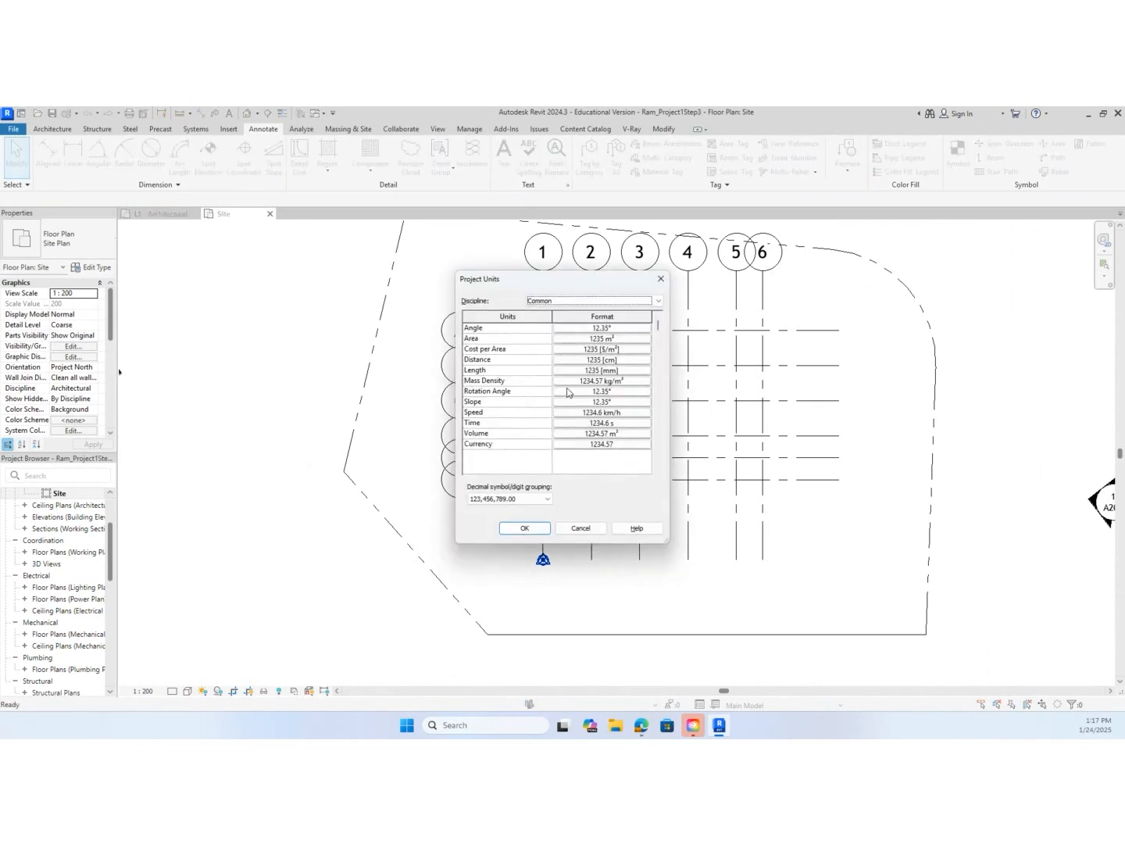
click(617, 371)
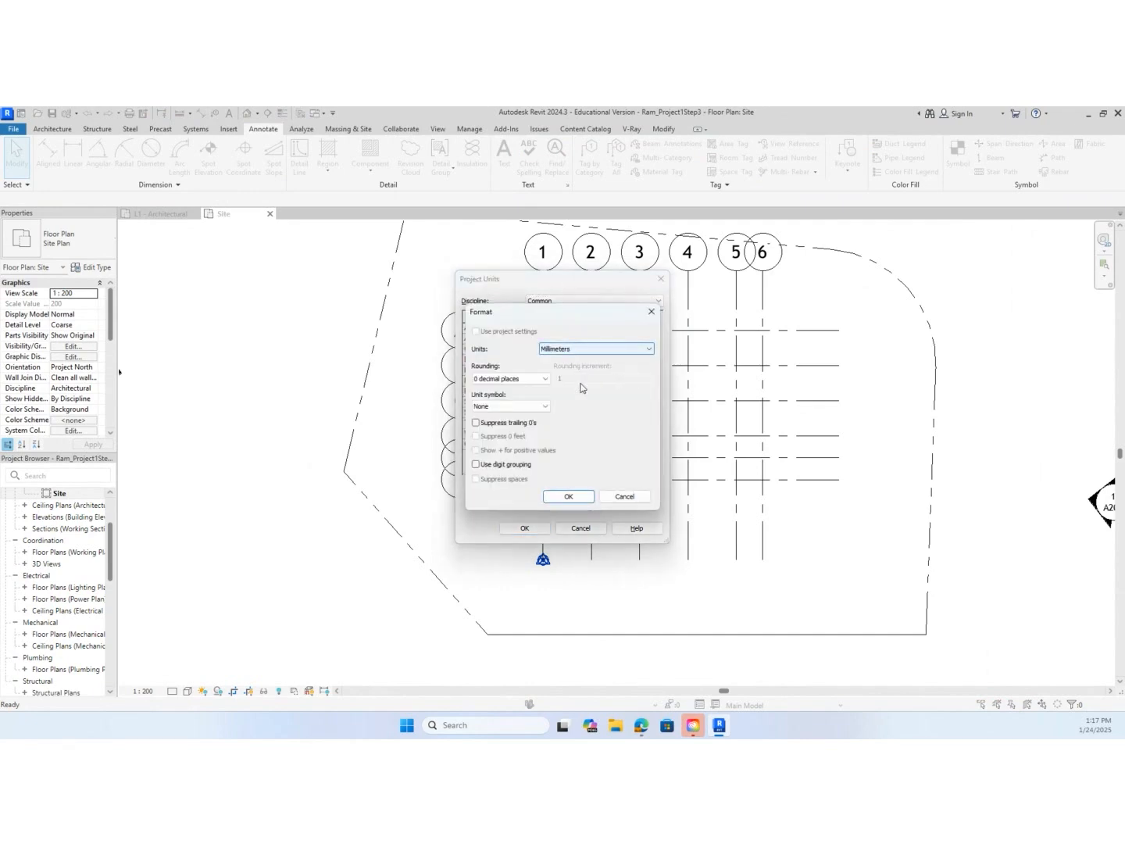
click(573, 497)
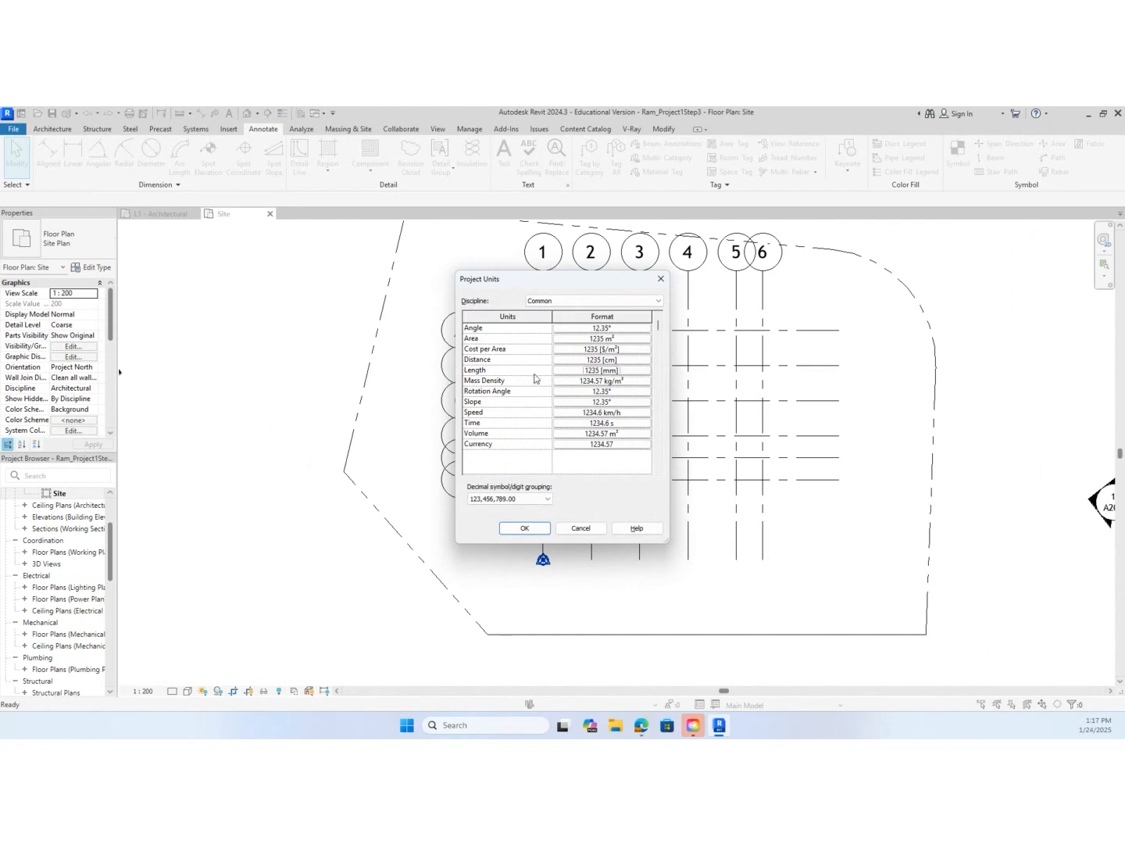
click(619, 360)
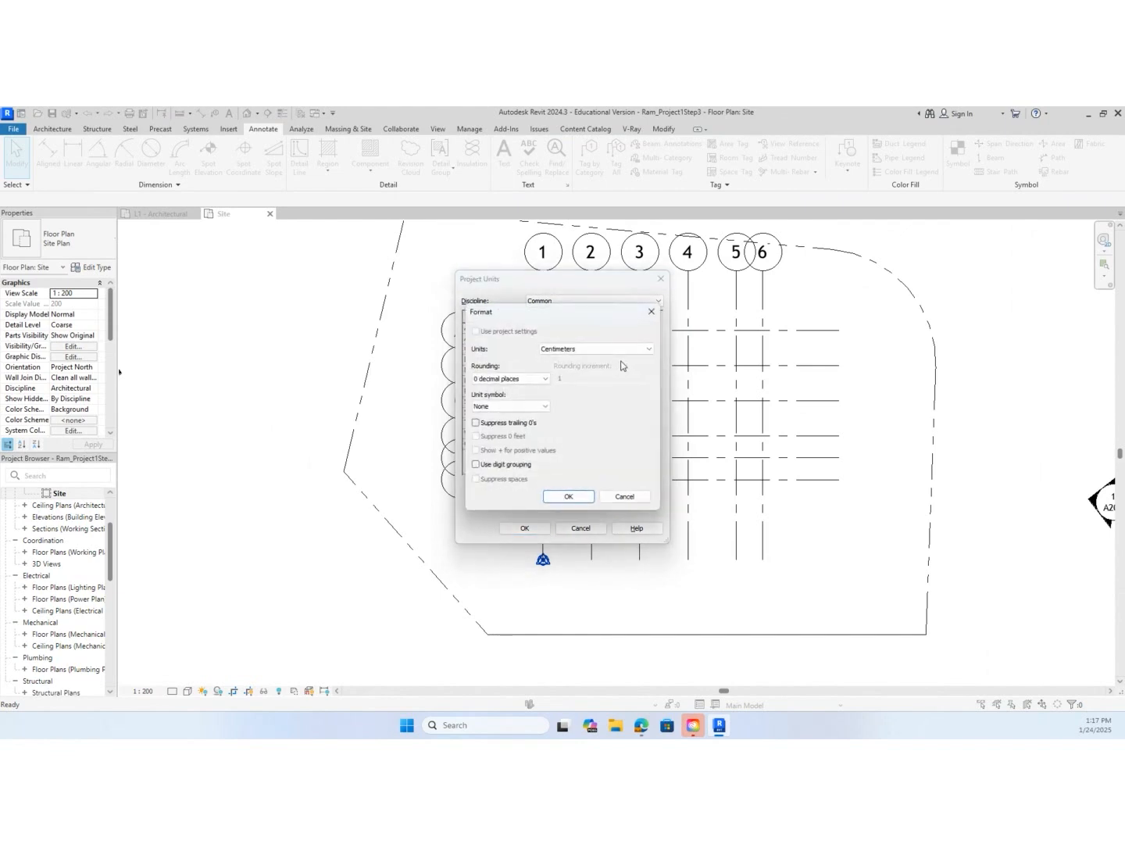
click(620, 351)
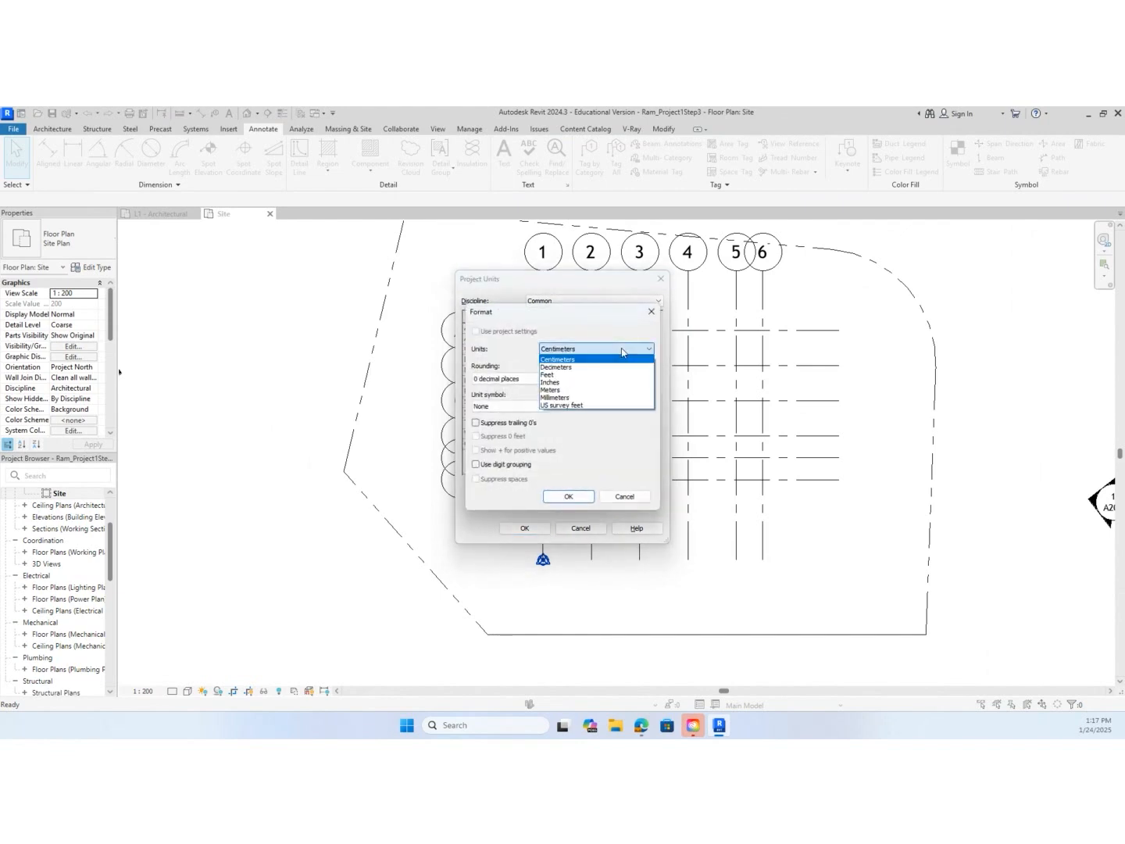
click(600, 397)
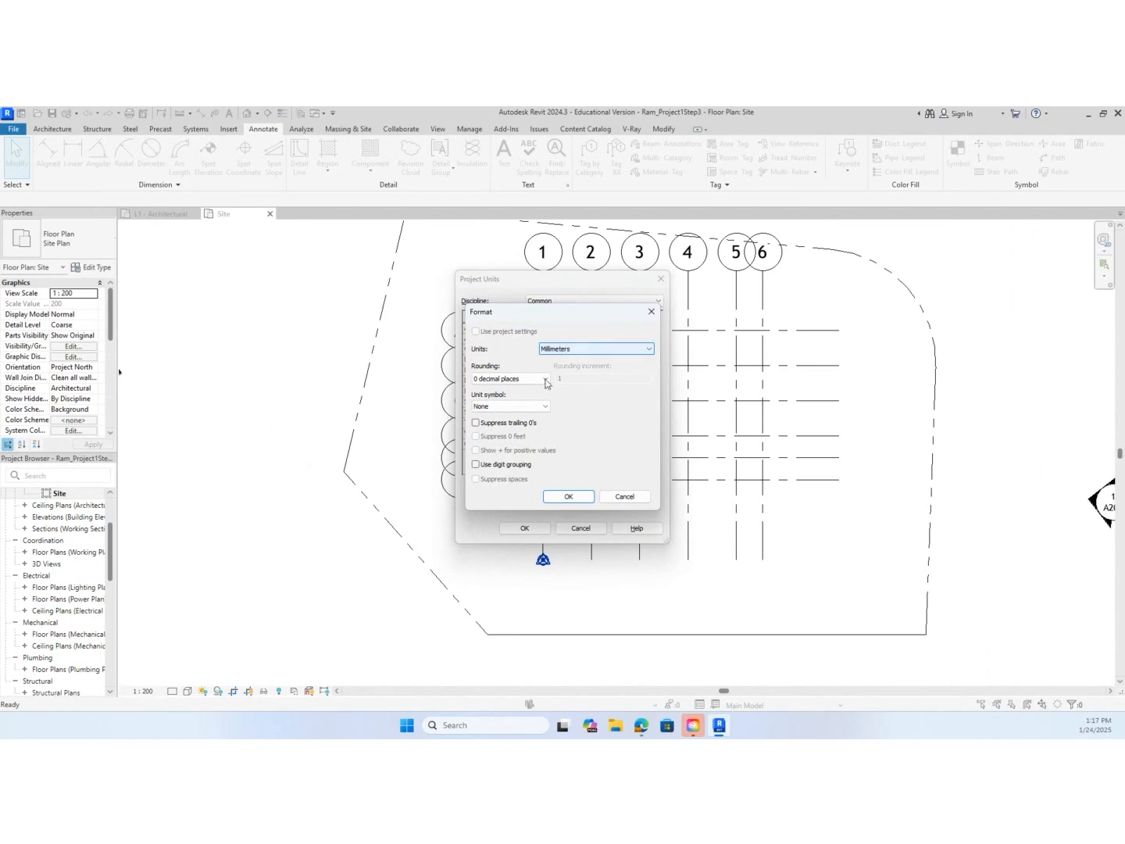
click(537, 406)
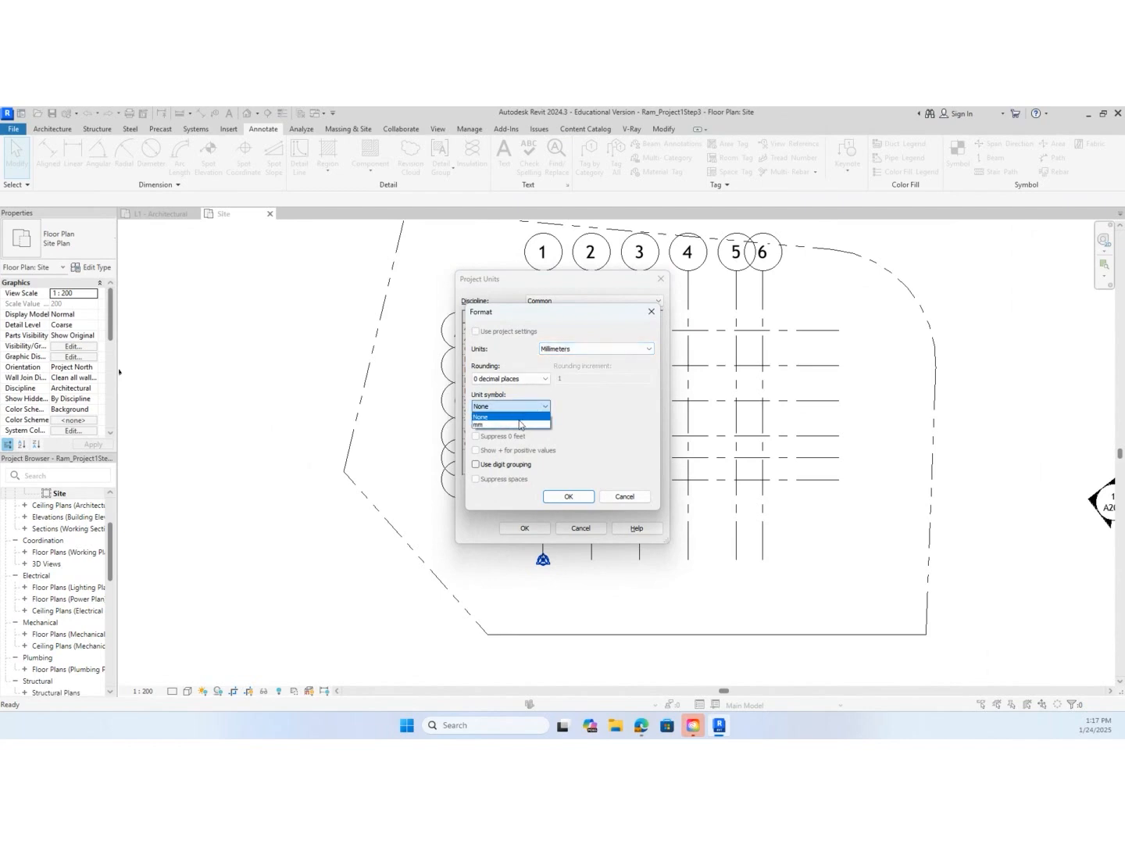
click(521, 424)
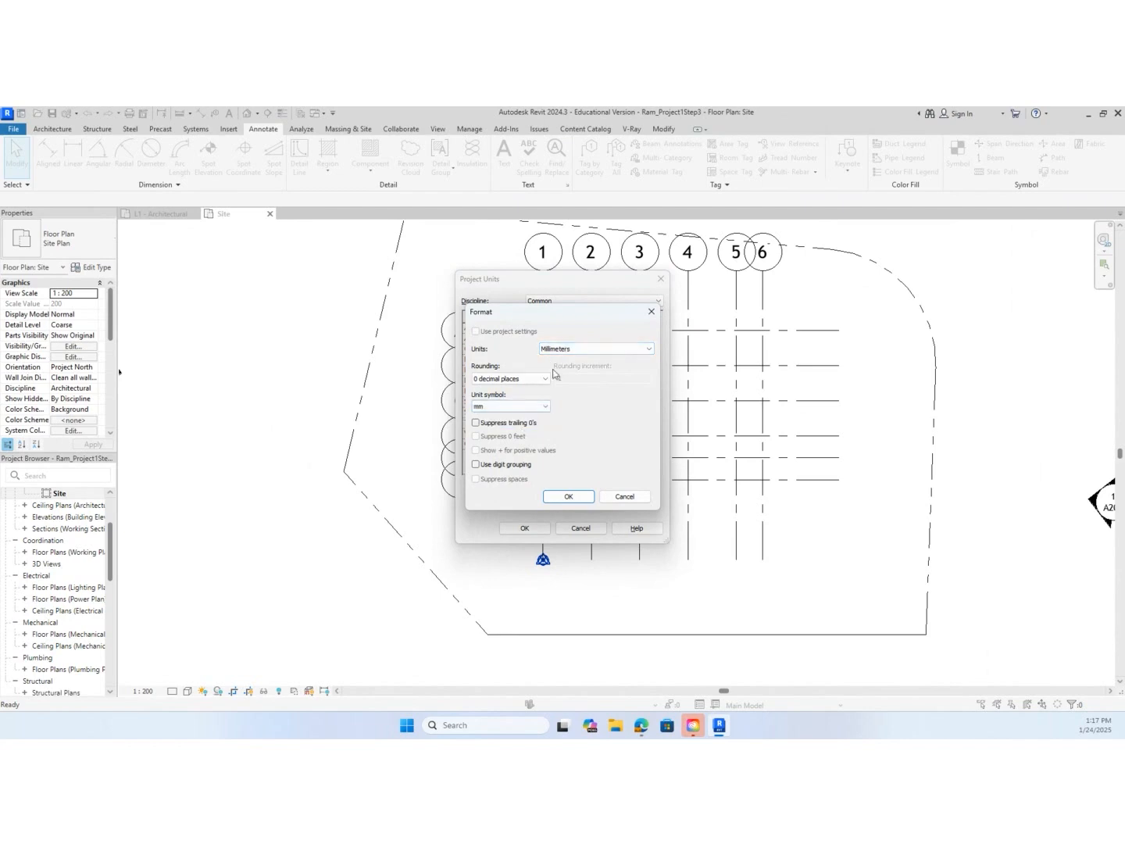
click(580, 500)
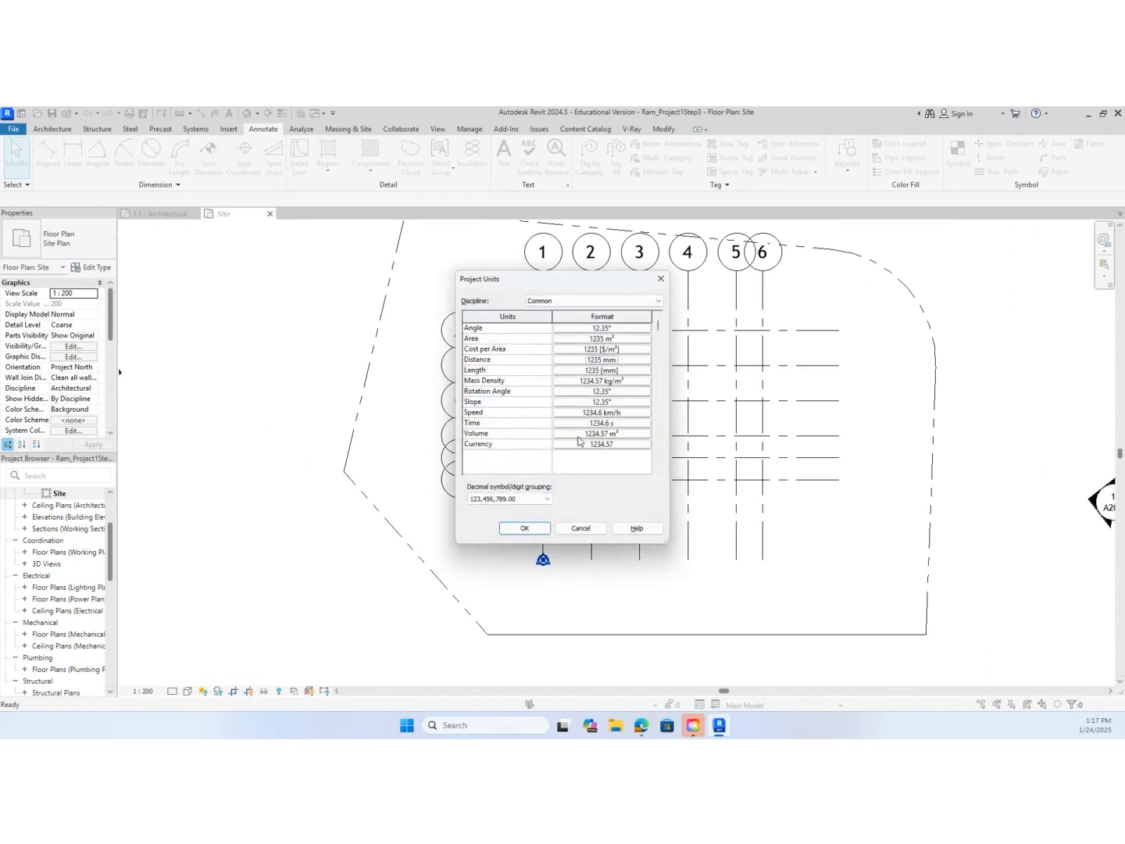
Set the unit symbol of the Length format in the project units to mm
click(603, 370)
click(519, 407)
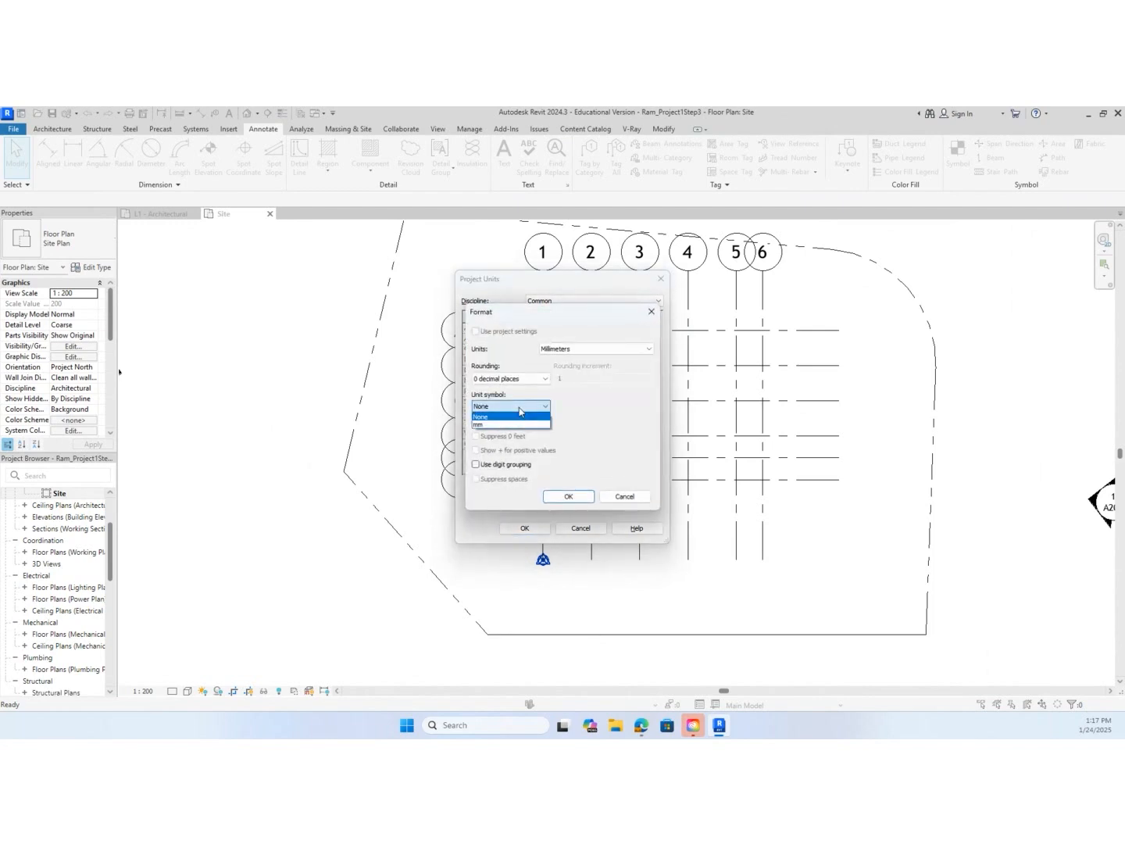
click(514, 423)
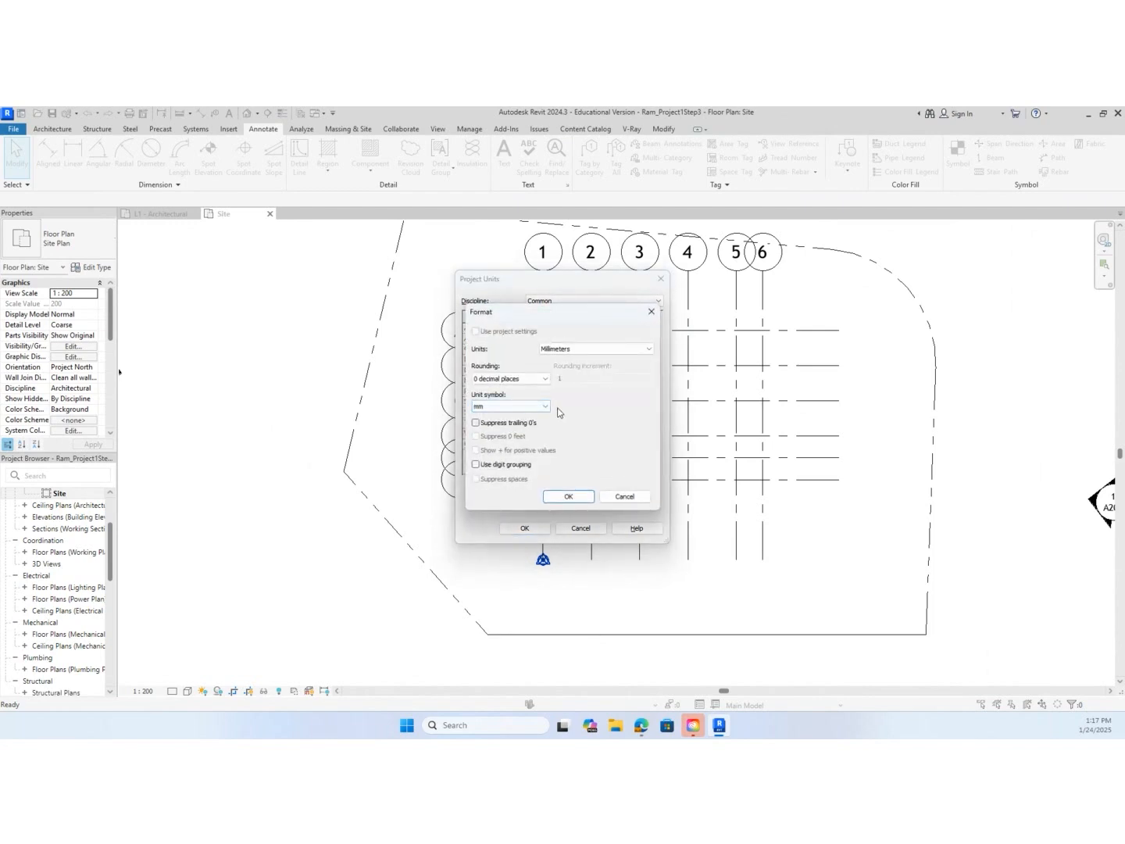
click(568, 496)
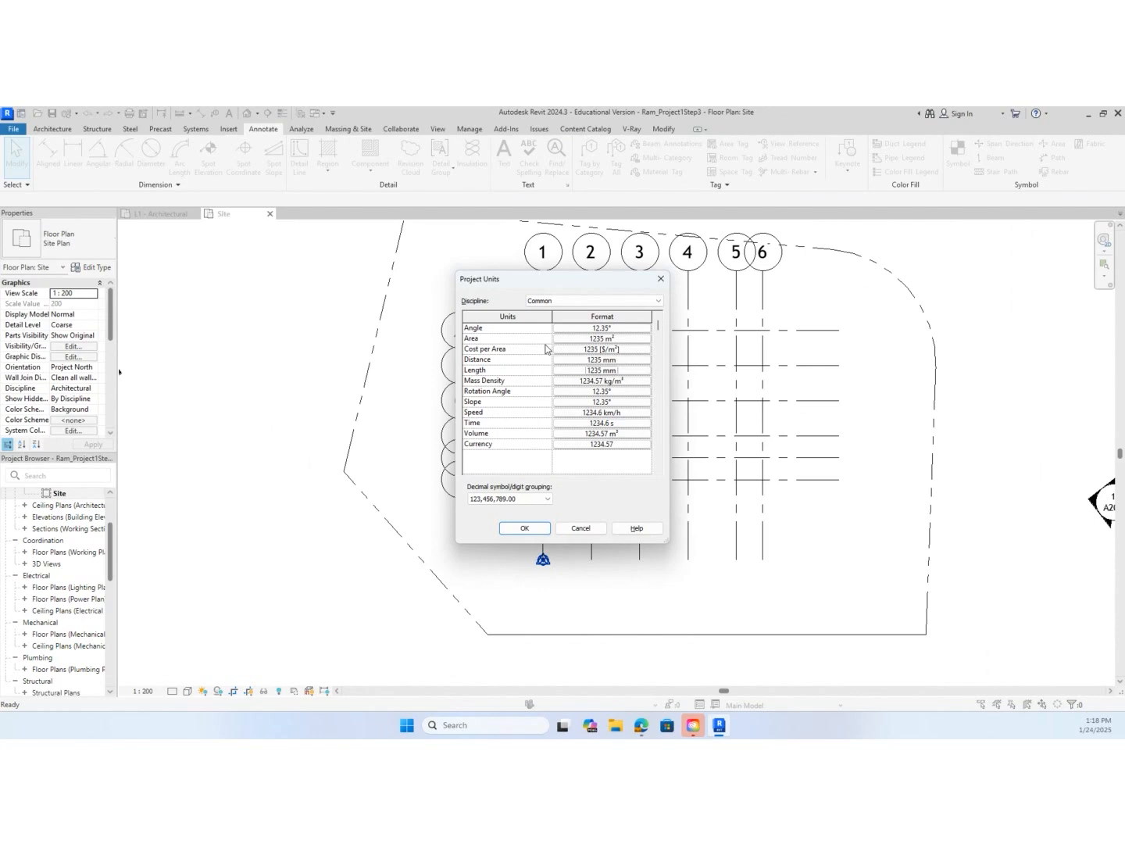
Accept the project units and check the length of the detail line along the boundary's bottom edge
click(525, 529)
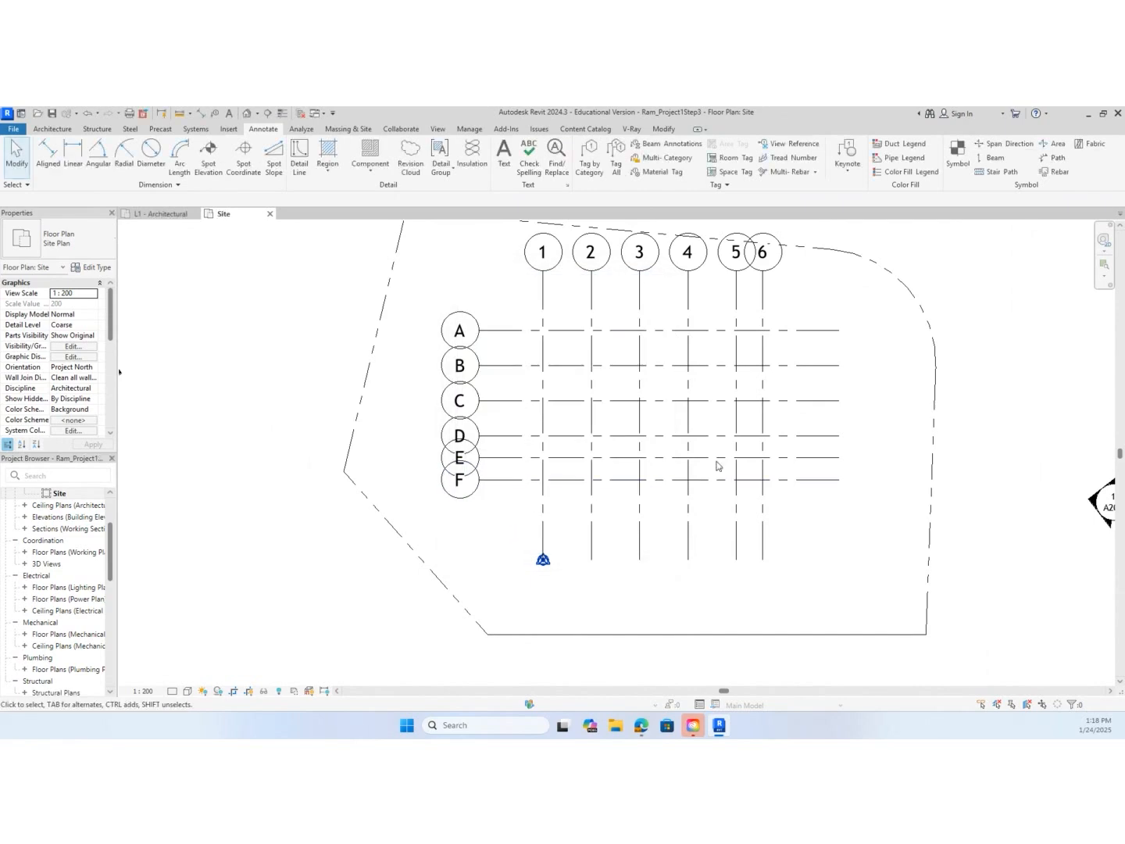
click(747, 634)
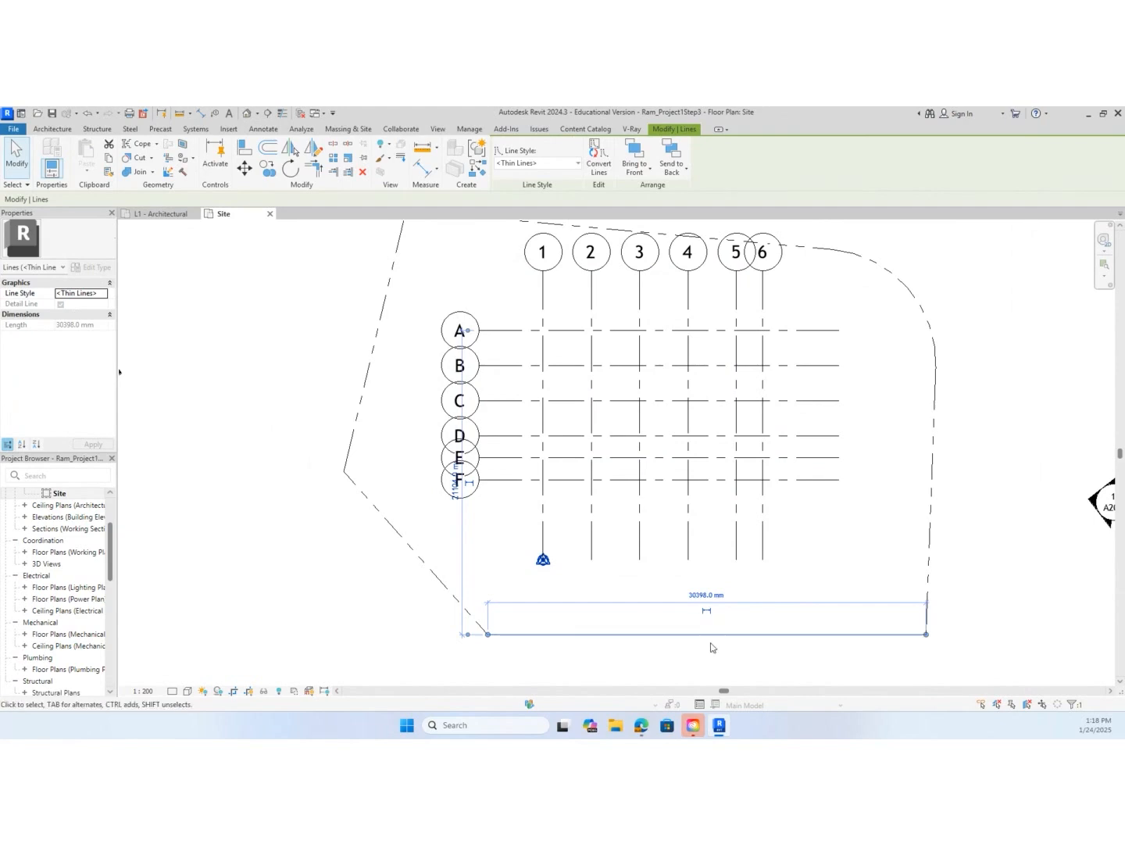
click(745, 559)
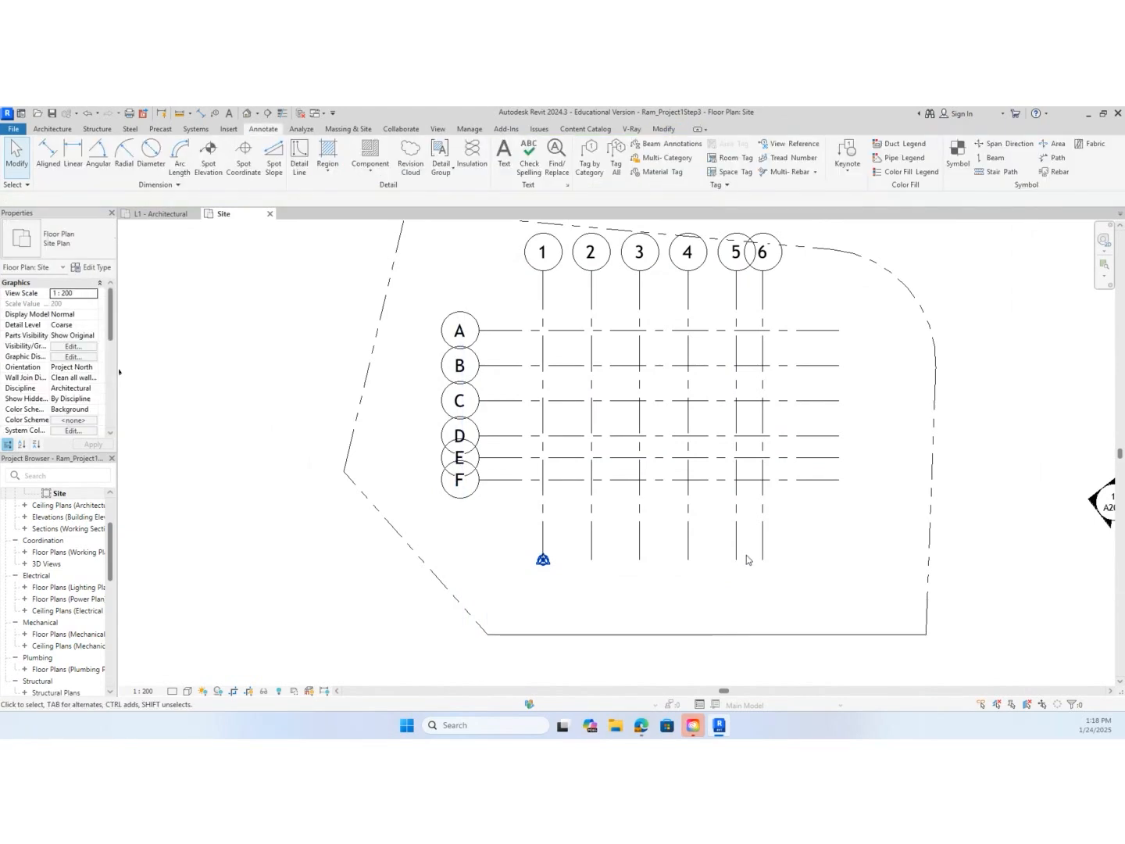
Offset a copy of the bottom boundary detail line 6000 mm upward into the site
key(o)
key(f)
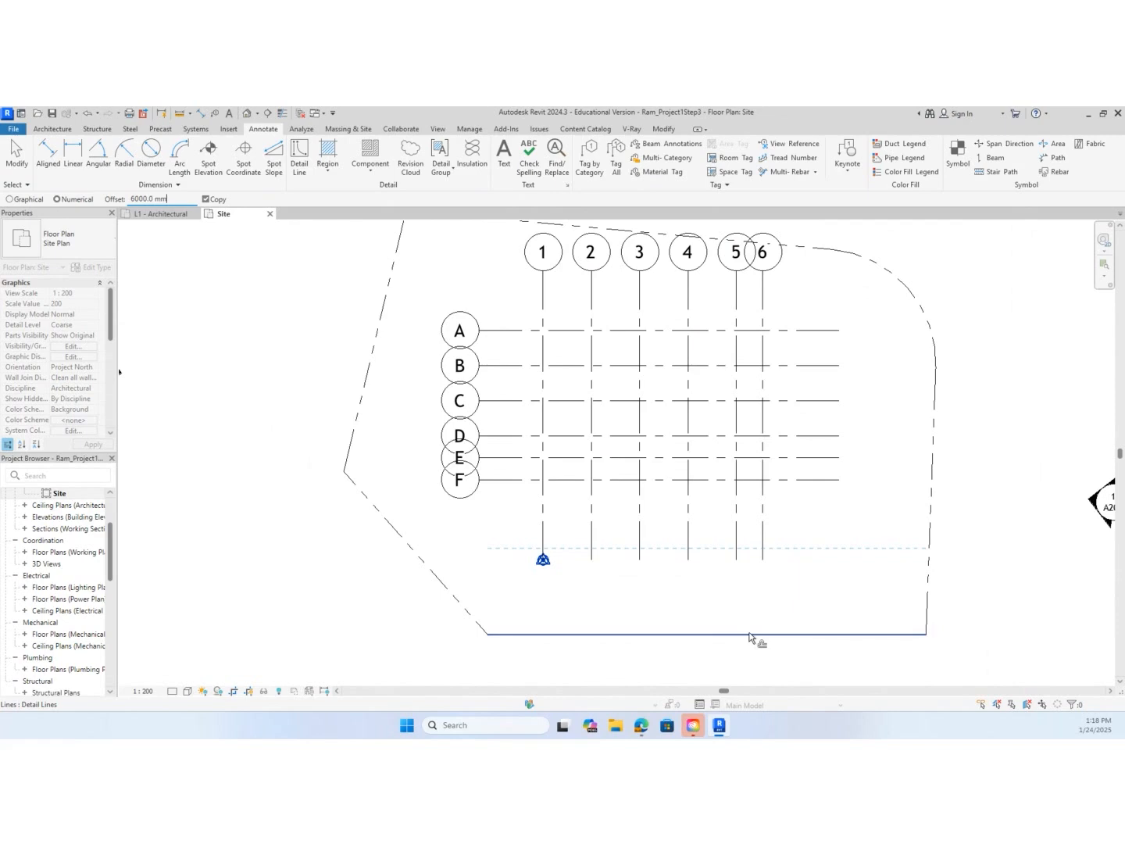
click(750, 634)
key(Escape)
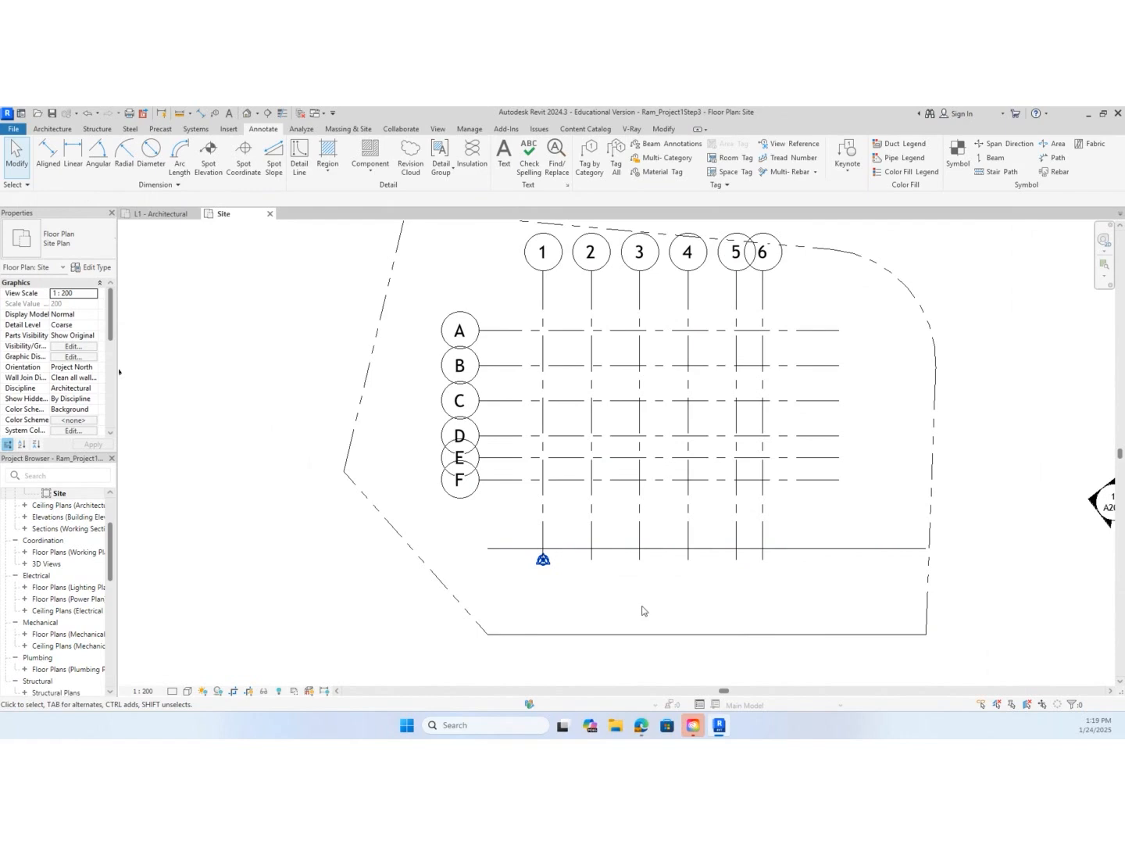
Draw a vertical Thin Lines detail line about 25300 mm long upward from the boundary's bottom-left corner
key(d)
key(l)
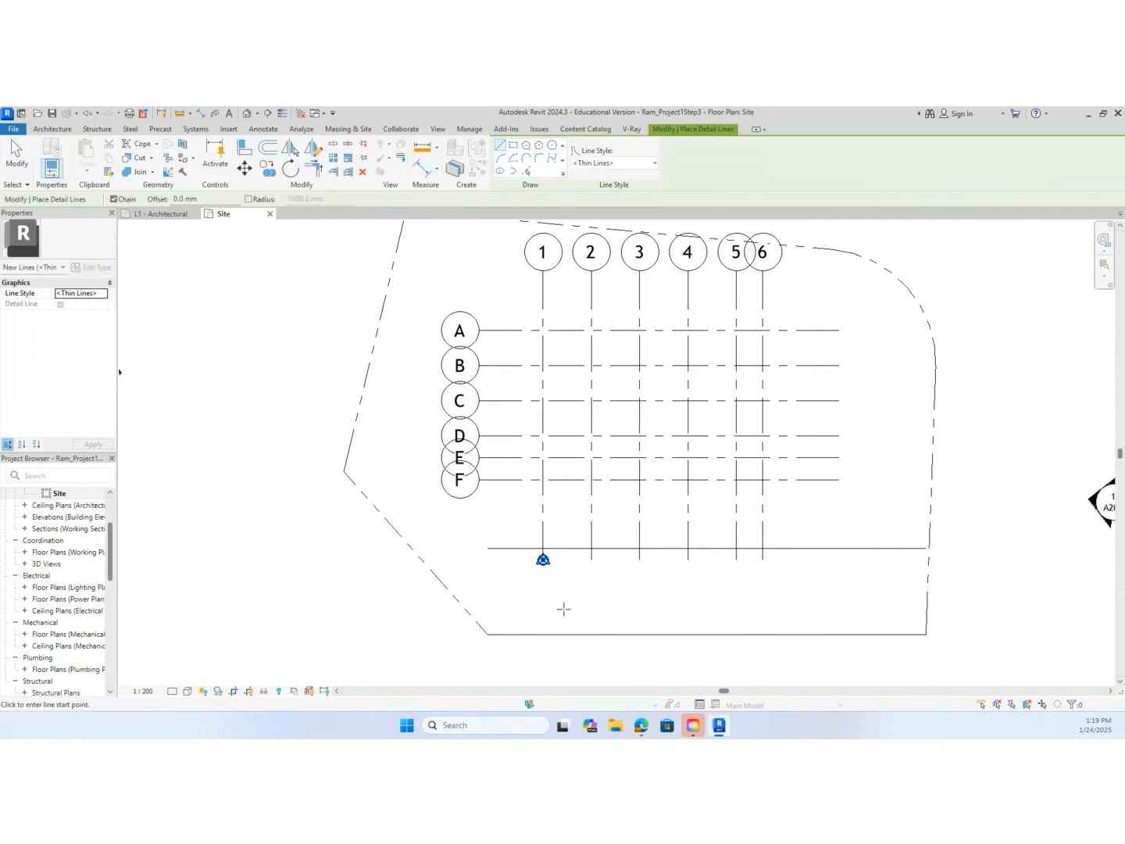
click(488, 633)
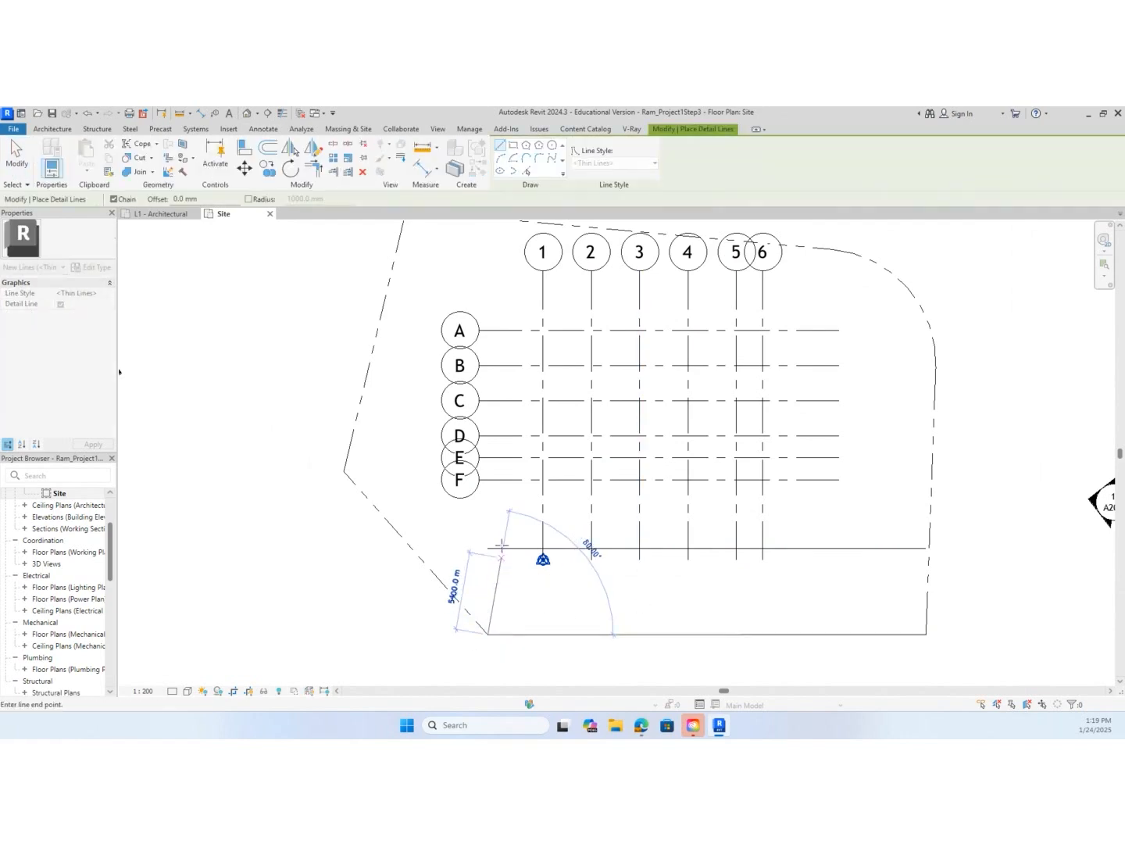
click(486, 270)
key(Escape)
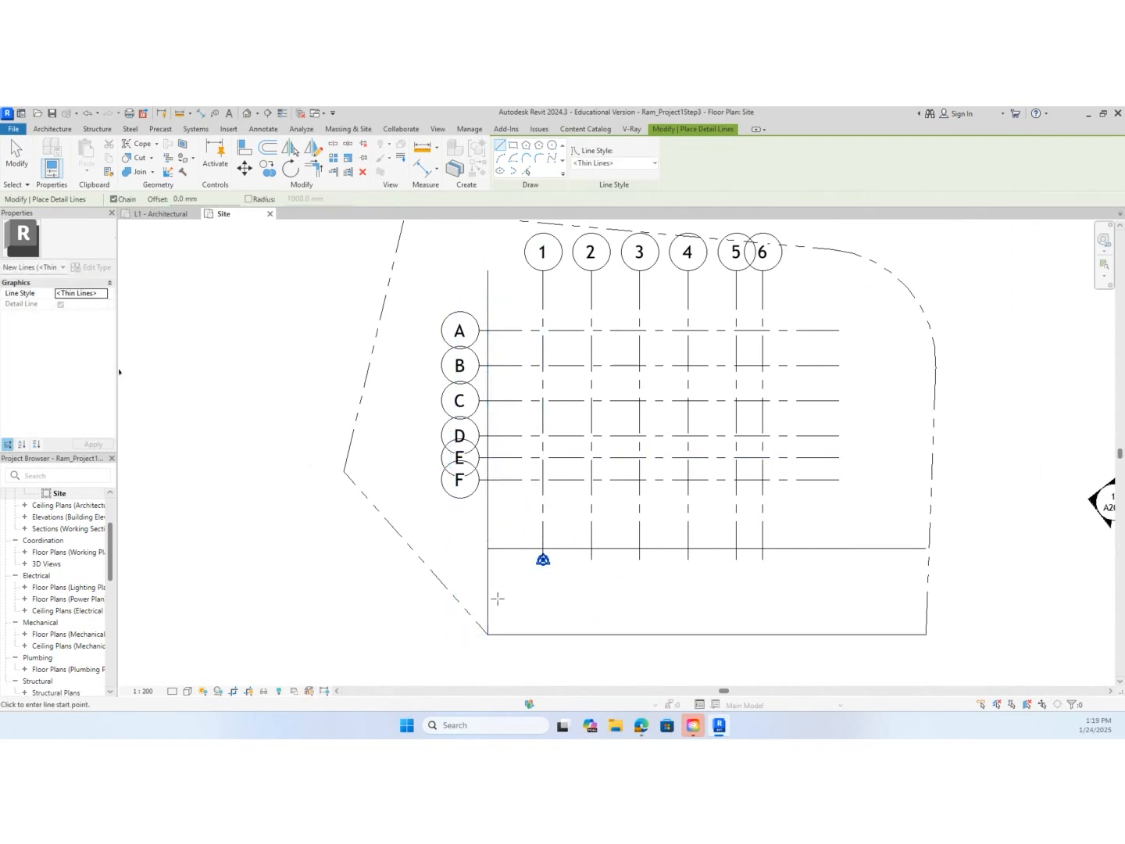
key(Escape)
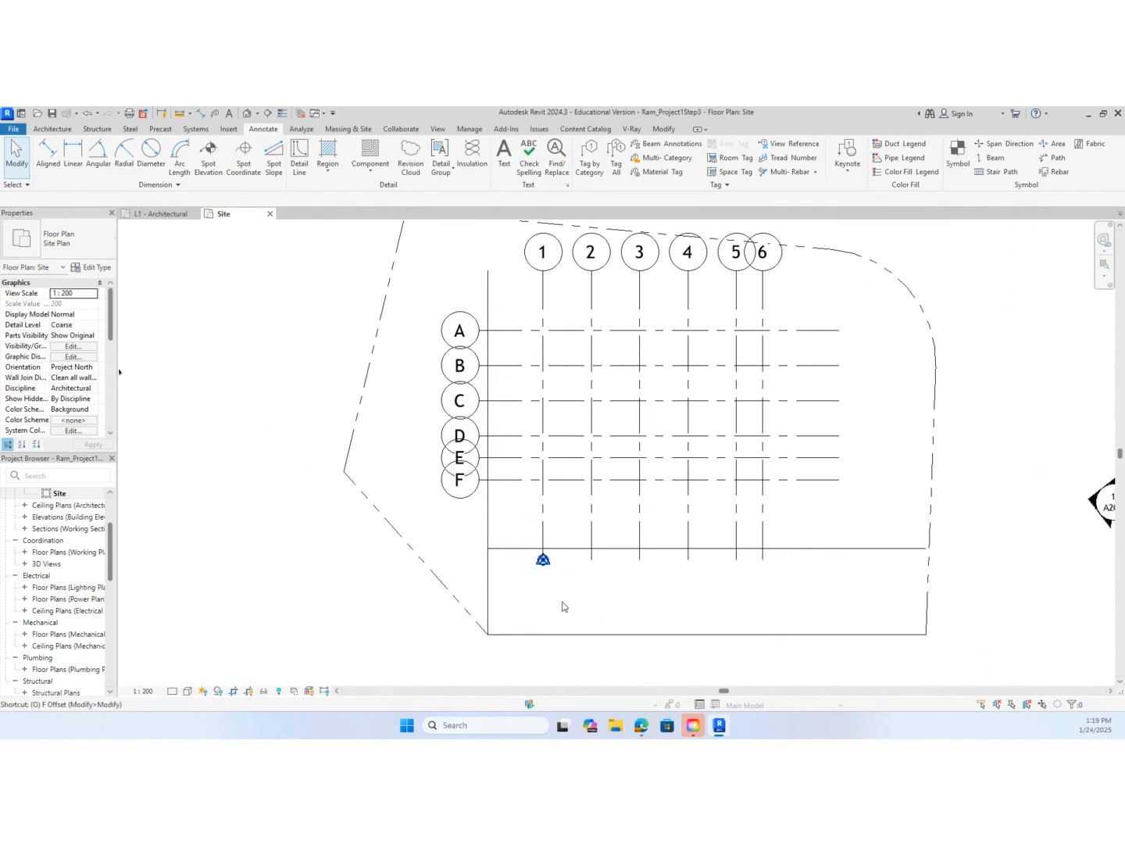
Offset a copy of the vertical detail line 6000 mm to the right, crossing the horizontal setback line
key(o)
key(f)
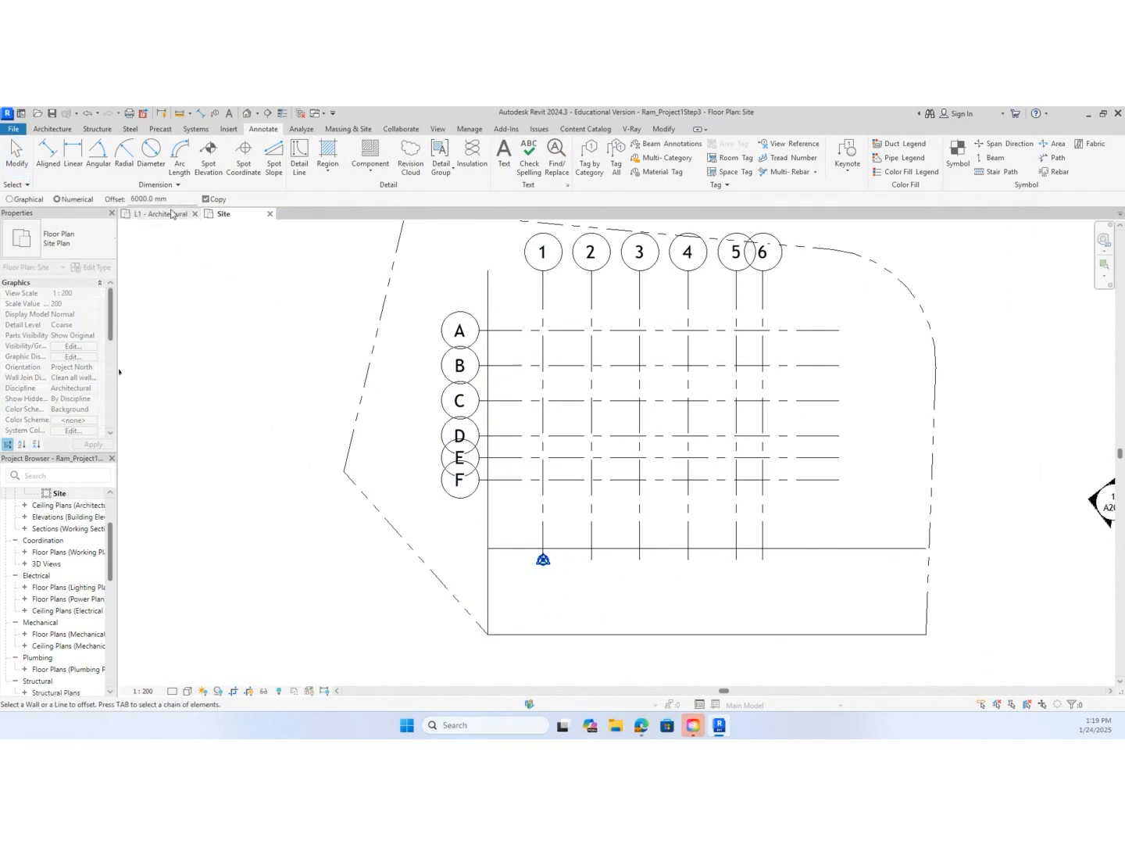
click(490, 582)
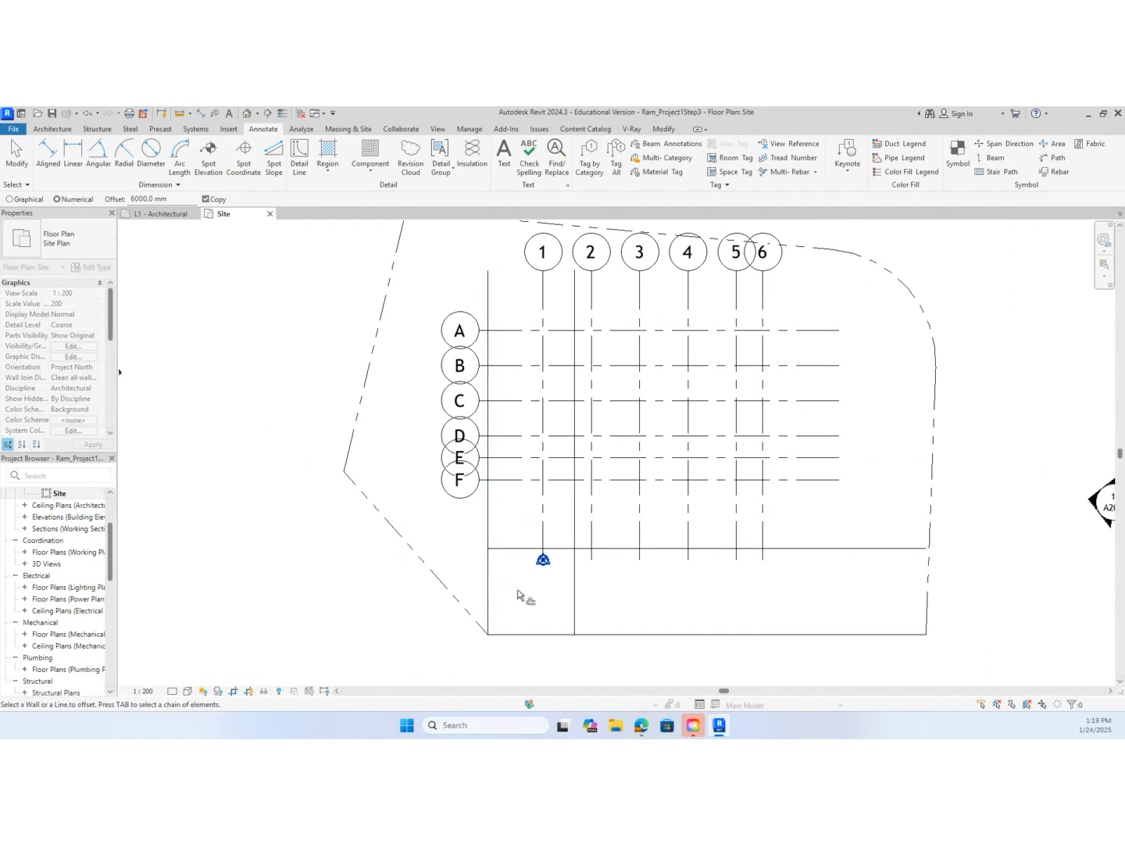
click(572, 562)
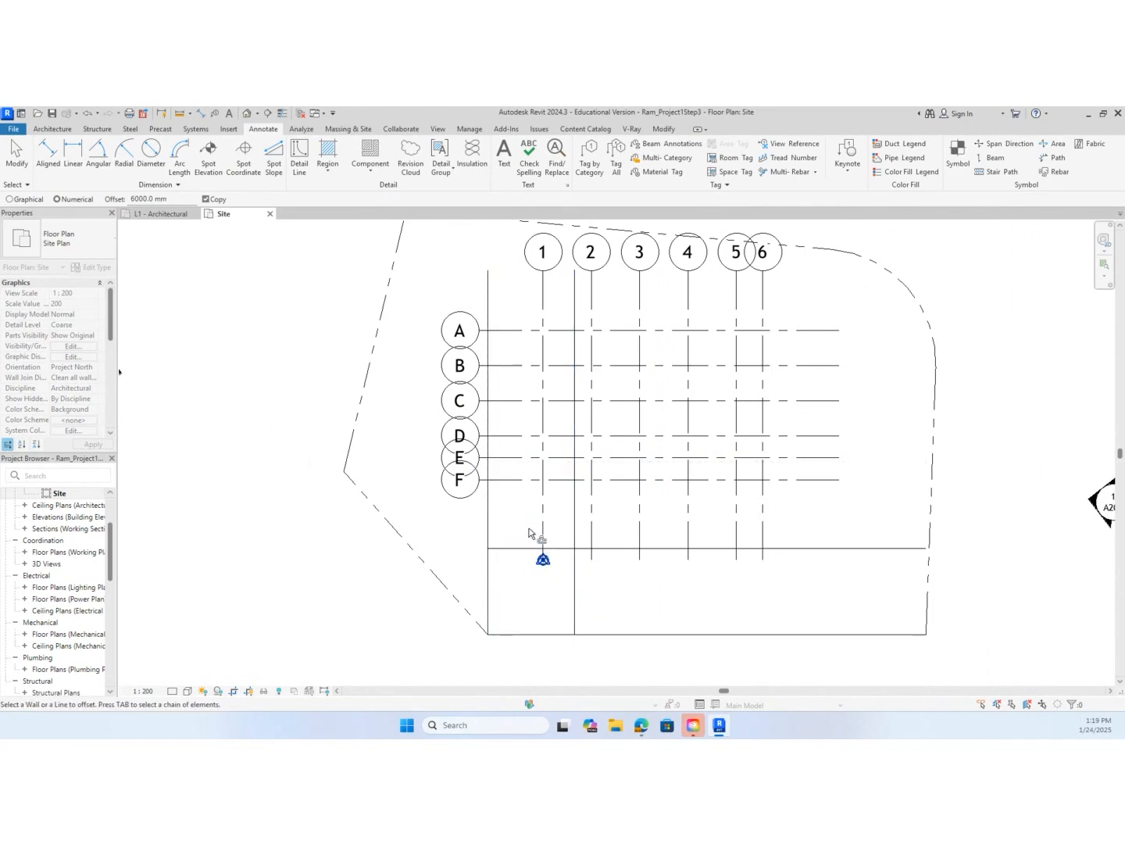
key(Escape)
key(Escape)
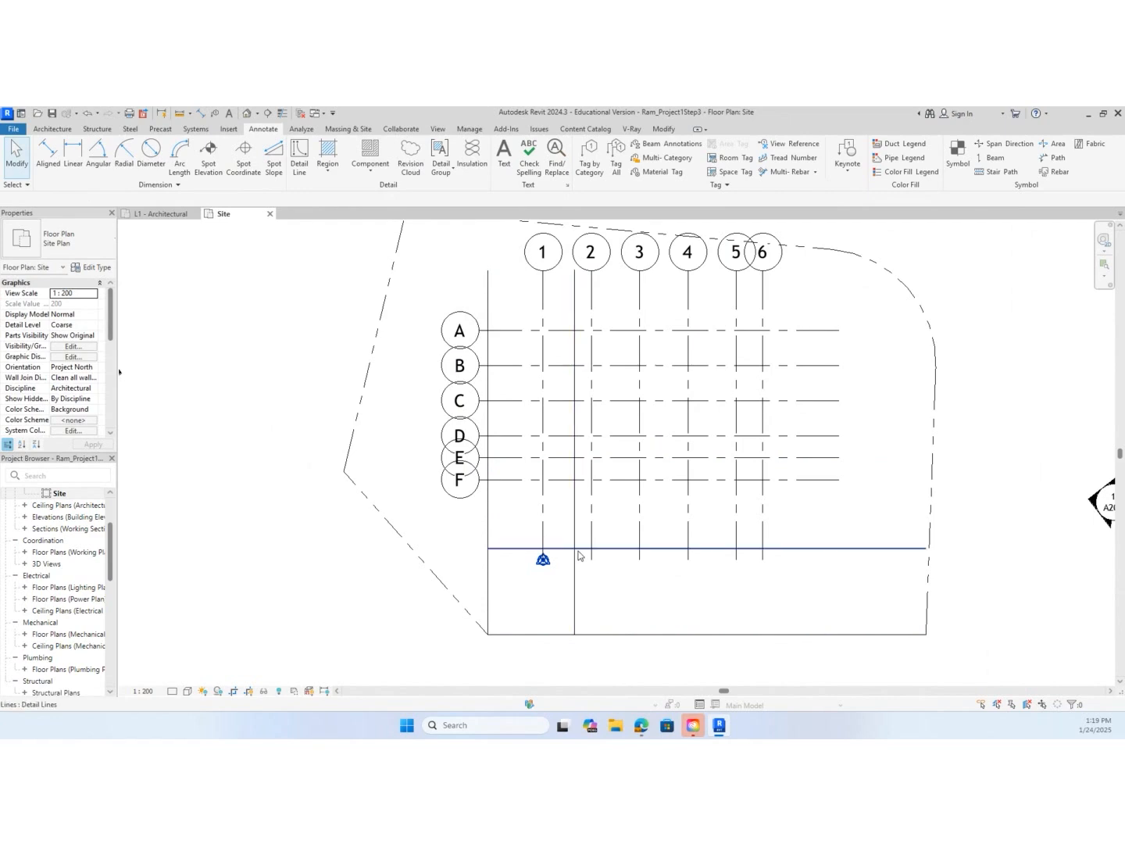
Move the base point to the intersection of grids 2 and F, and shift it with all grids onto the setback lines' intersection
drag(521, 533, 592, 481)
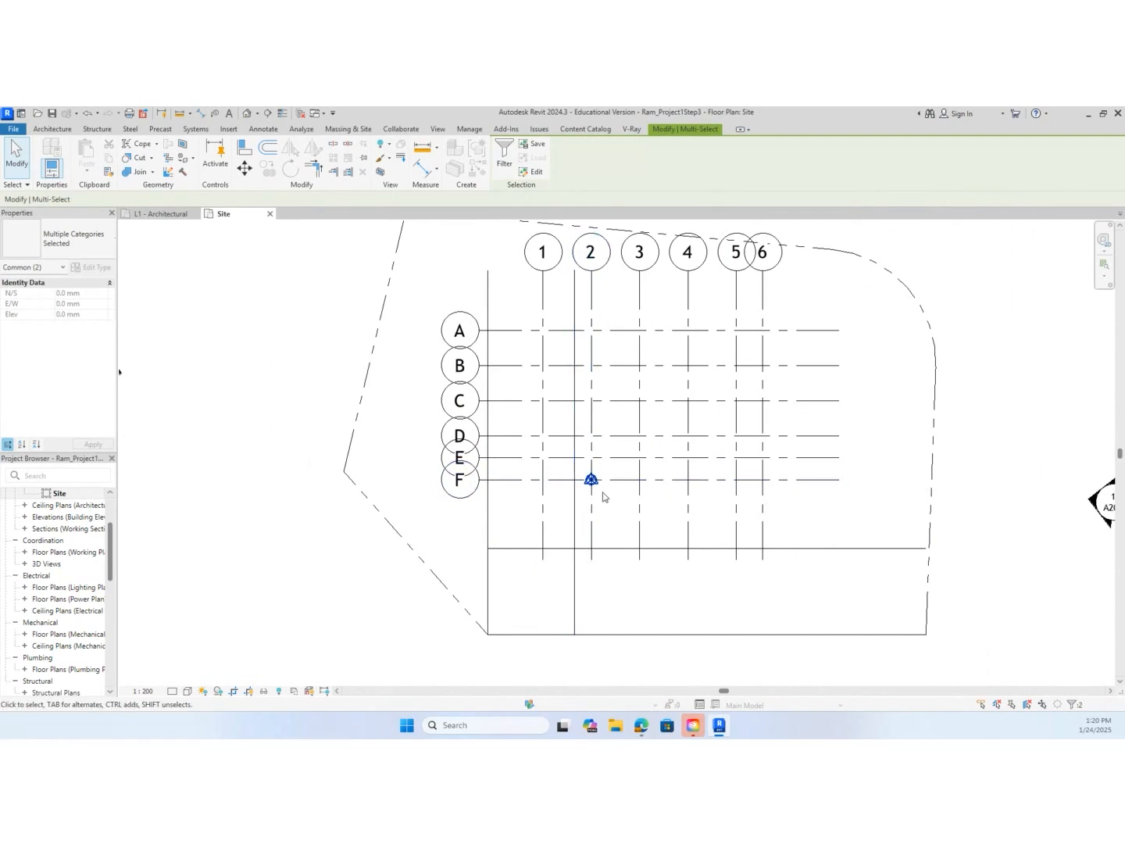
scroll(609, 525, down, 2)
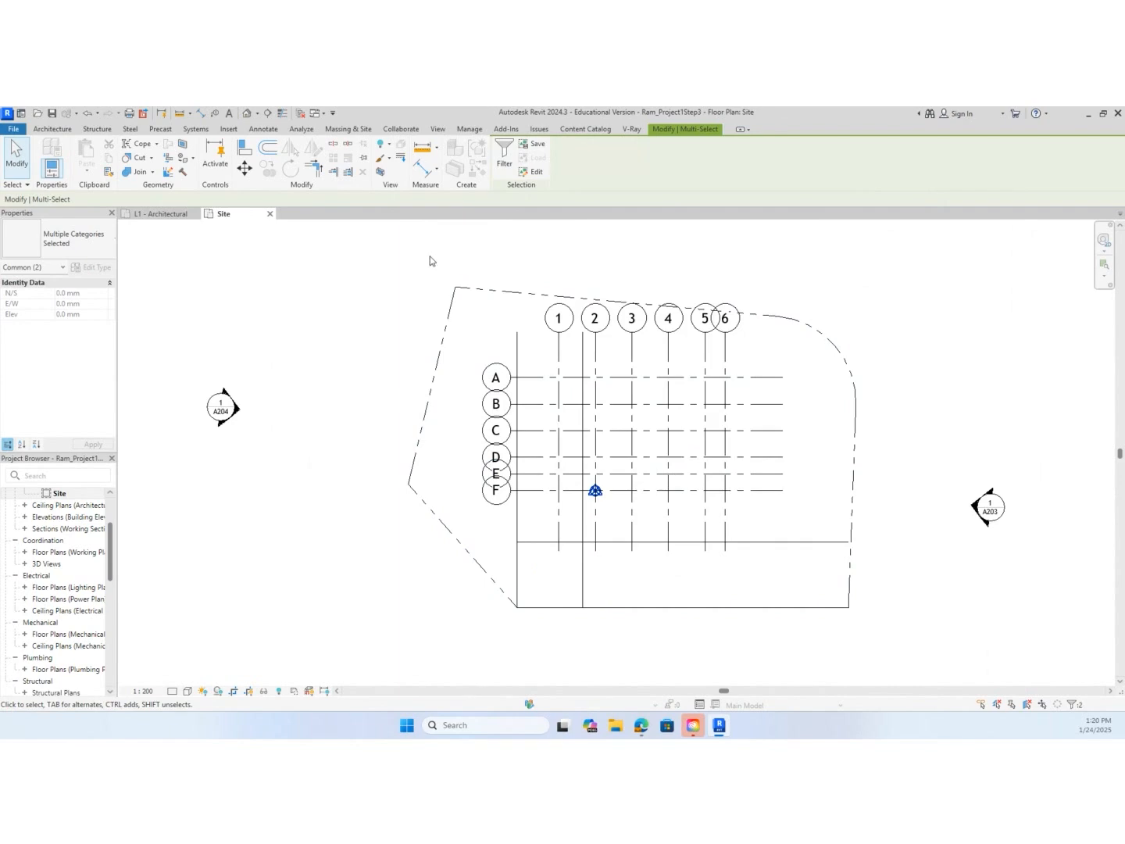
mouse_move(420, 255)
mouse_down()
mouse_move(726, 472)
mouse_move(775, 584)
mouse_move(801, 588)
mouse_up()
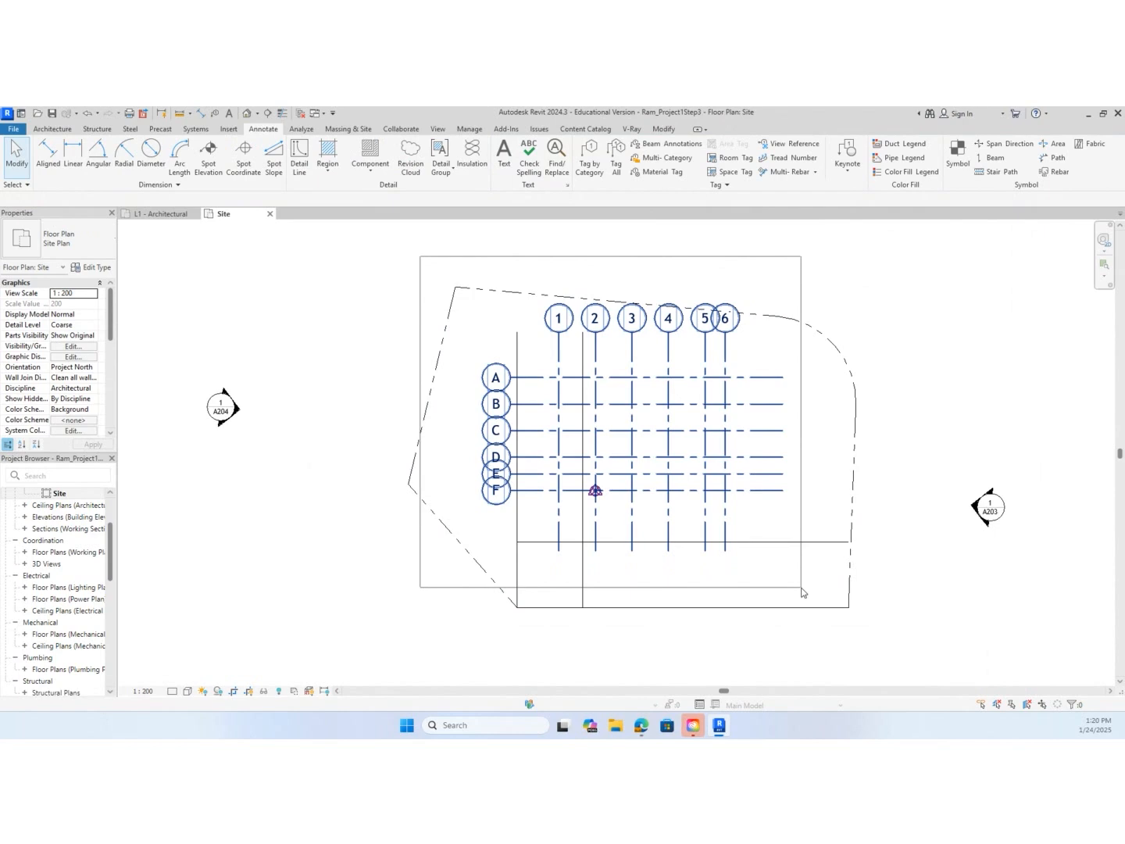
drag(801, 591, 801, 592)
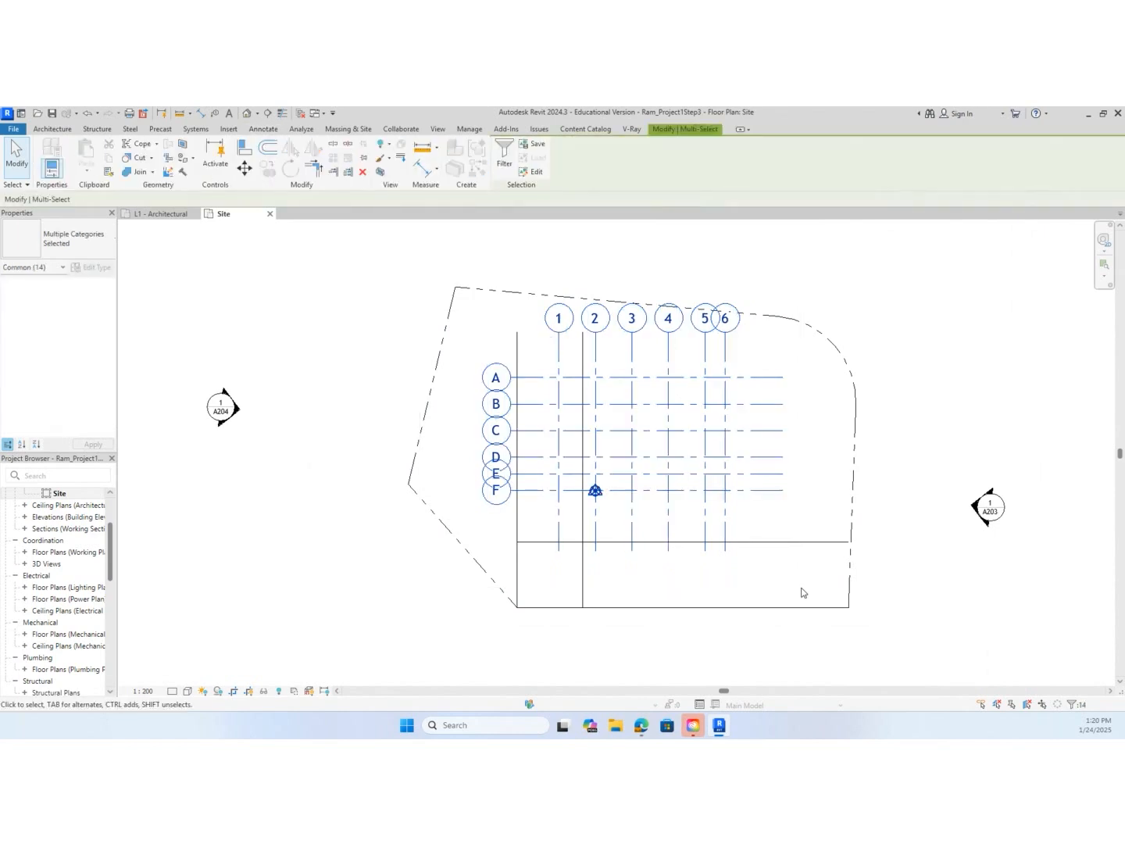
drag(595, 491, 582, 541)
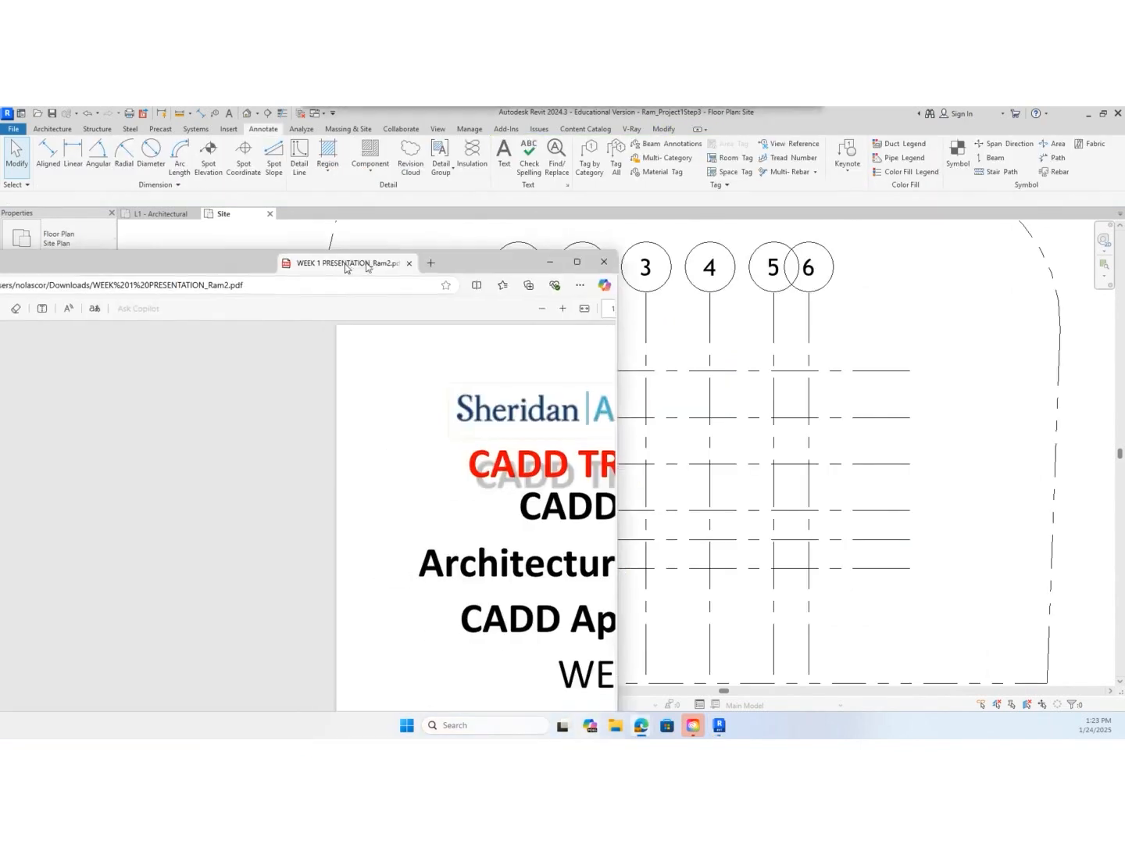
Switch to WEEK 1 PRESENTATION_Ram2.pdf in the browser and examine the wall section's layers and thicknesses on page 26, Multiline Styles
drag(354, 276, 459, 208)
click(688, 205)
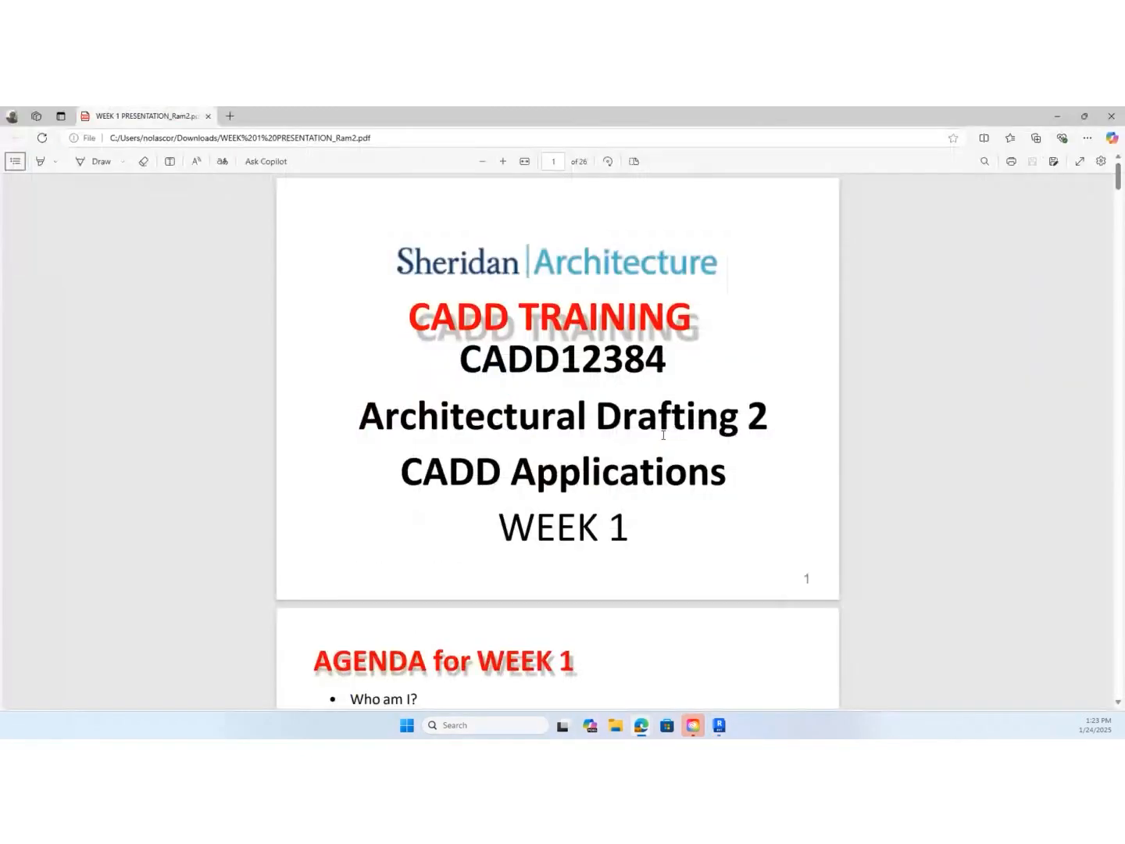
click(502, 161)
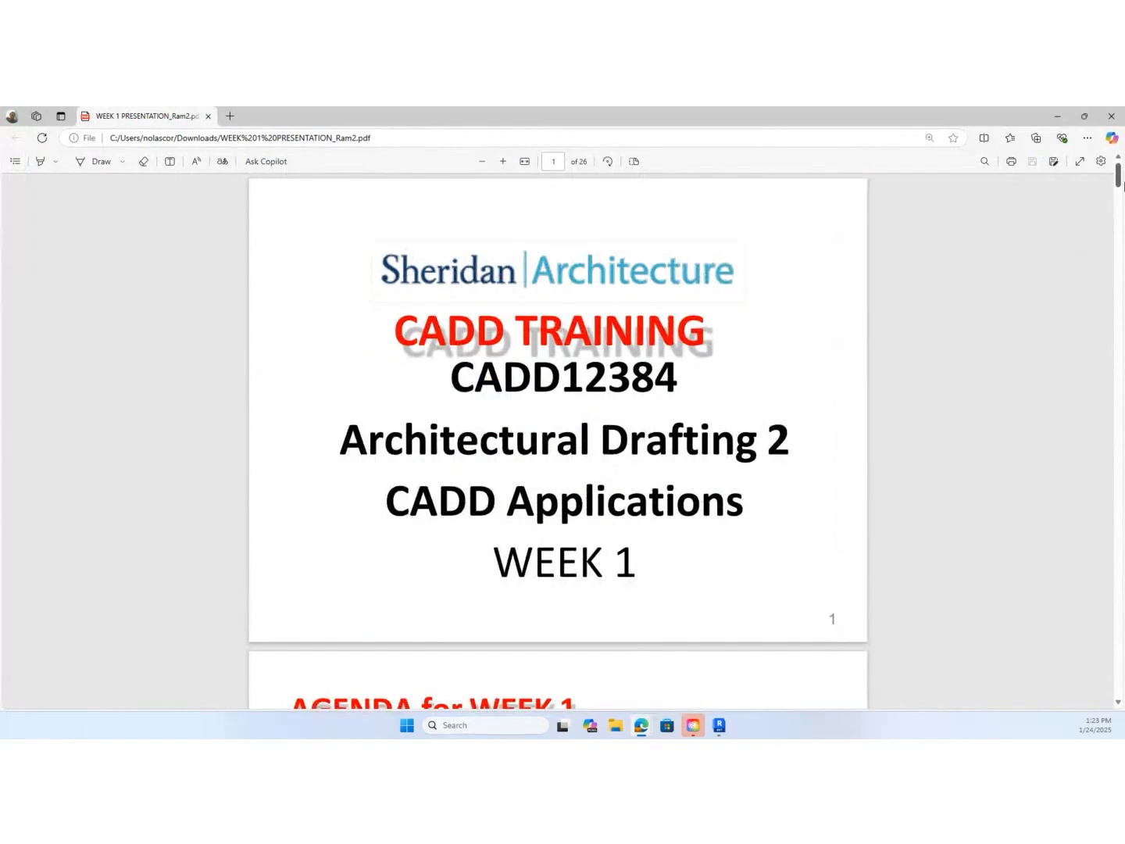
drag(1119, 177, 1092, 691)
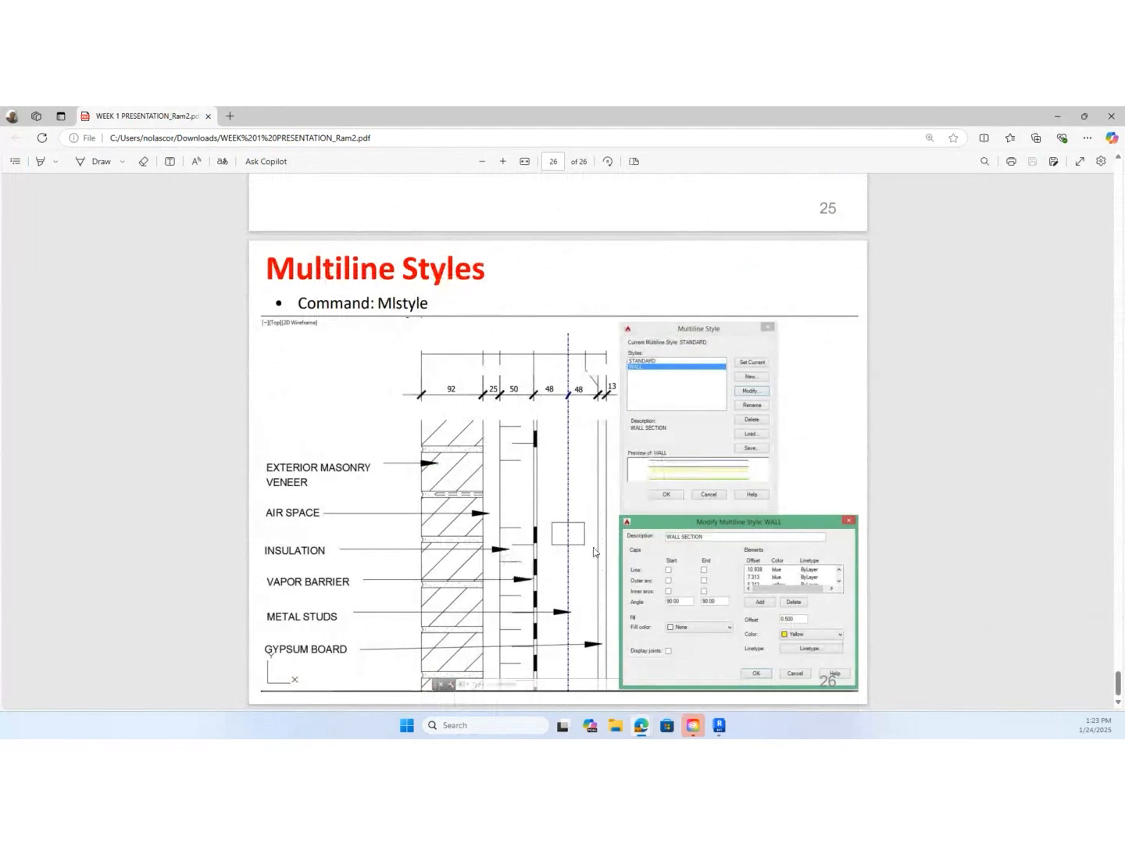
ctrl+scroll(594, 551, up, 1)
scroll(594, 552, down, 1)
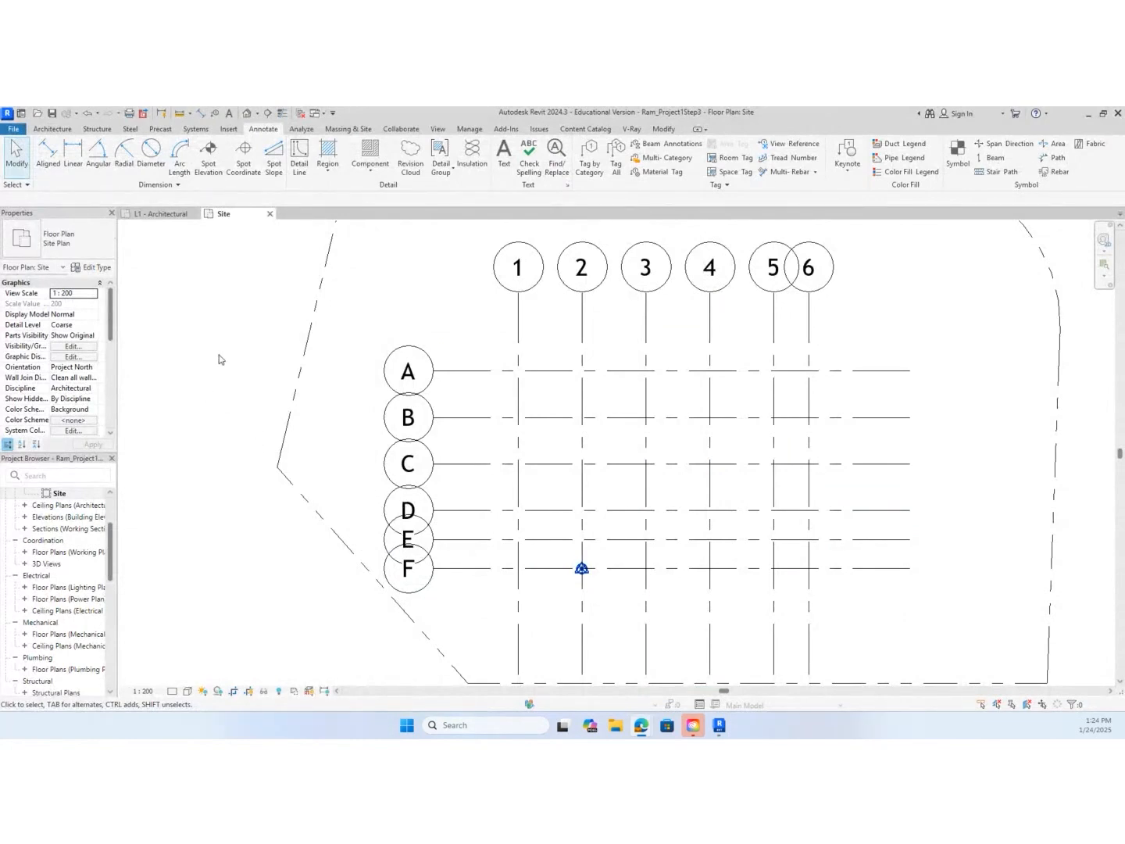
Start a new wall using the Basic Wall type M_Exterior - Brick on Mtl. Stud
key(w)
key(a)
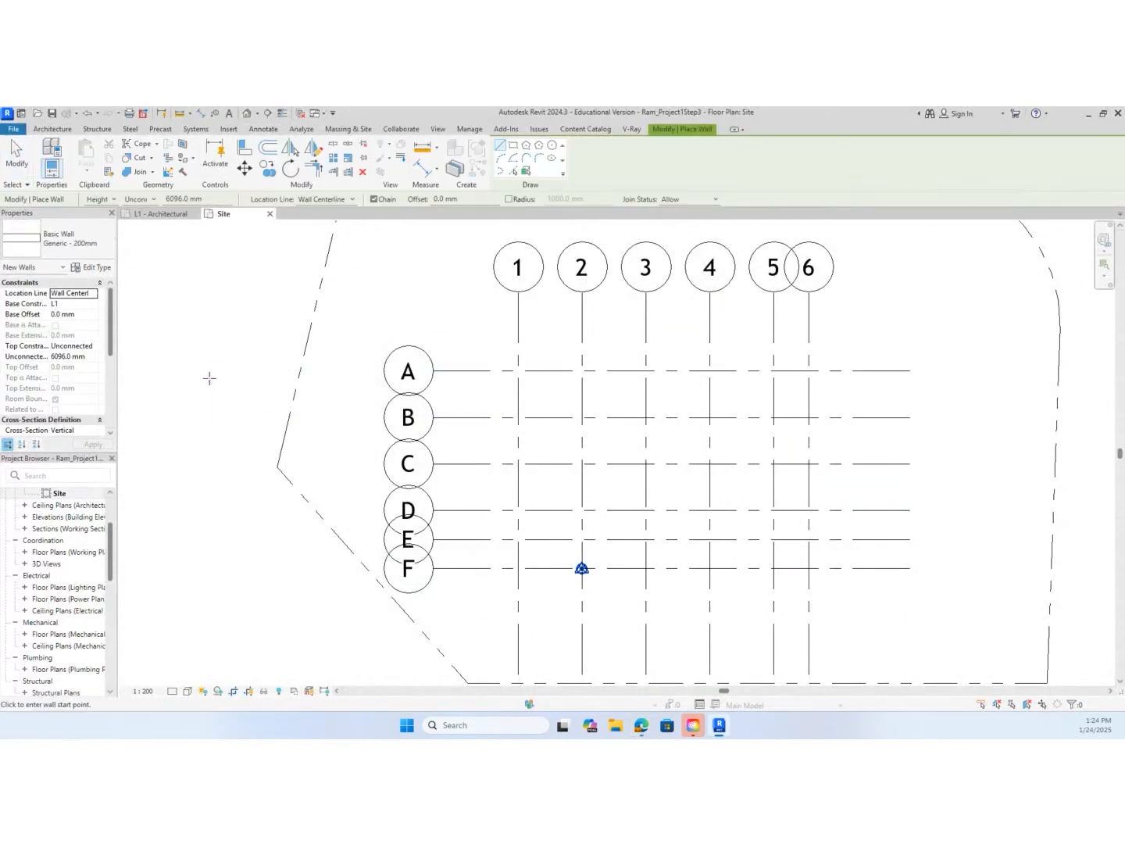
click(104, 251)
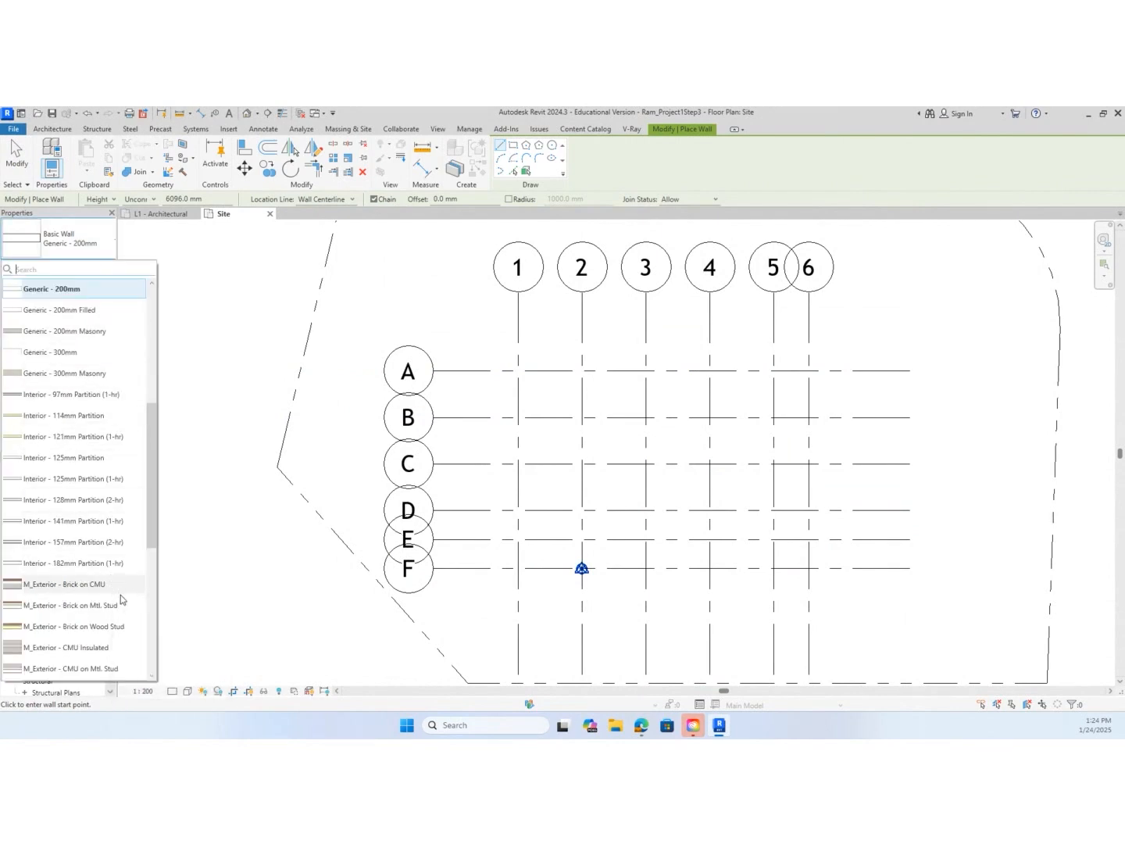
mouse_move(122, 607)
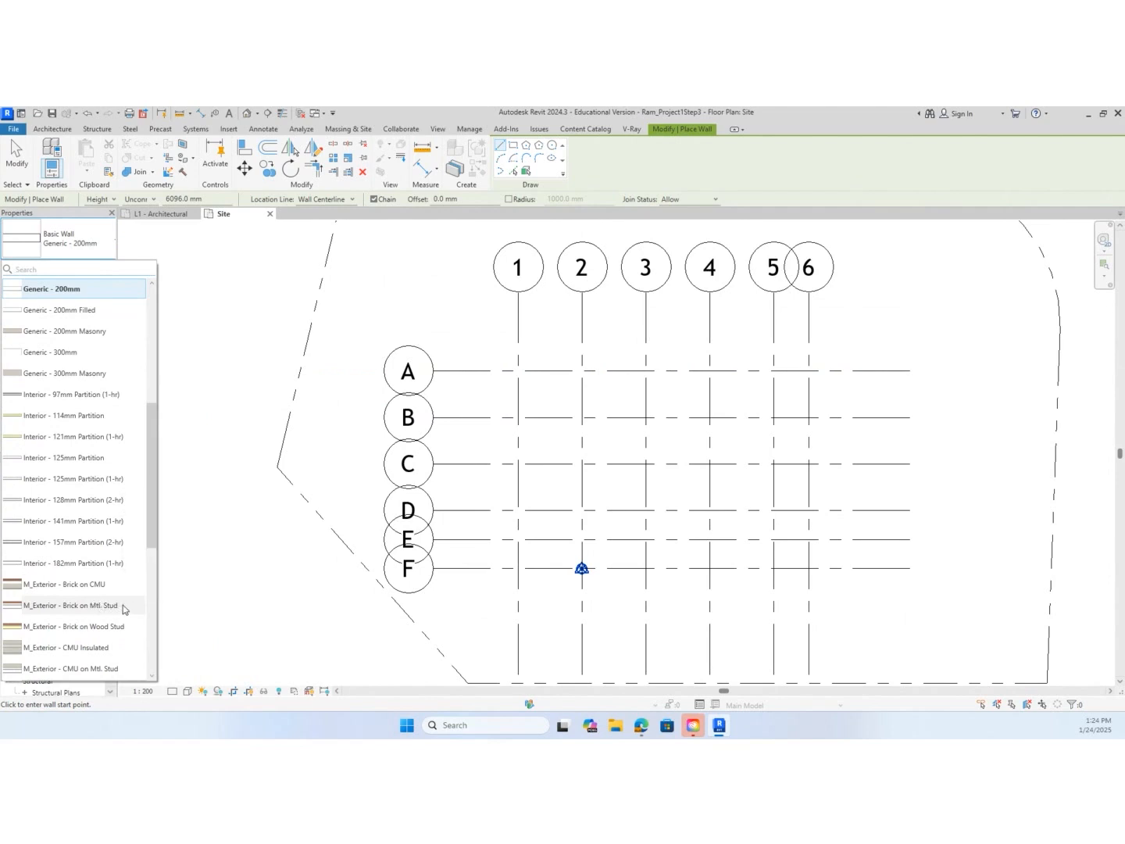
click(124, 605)
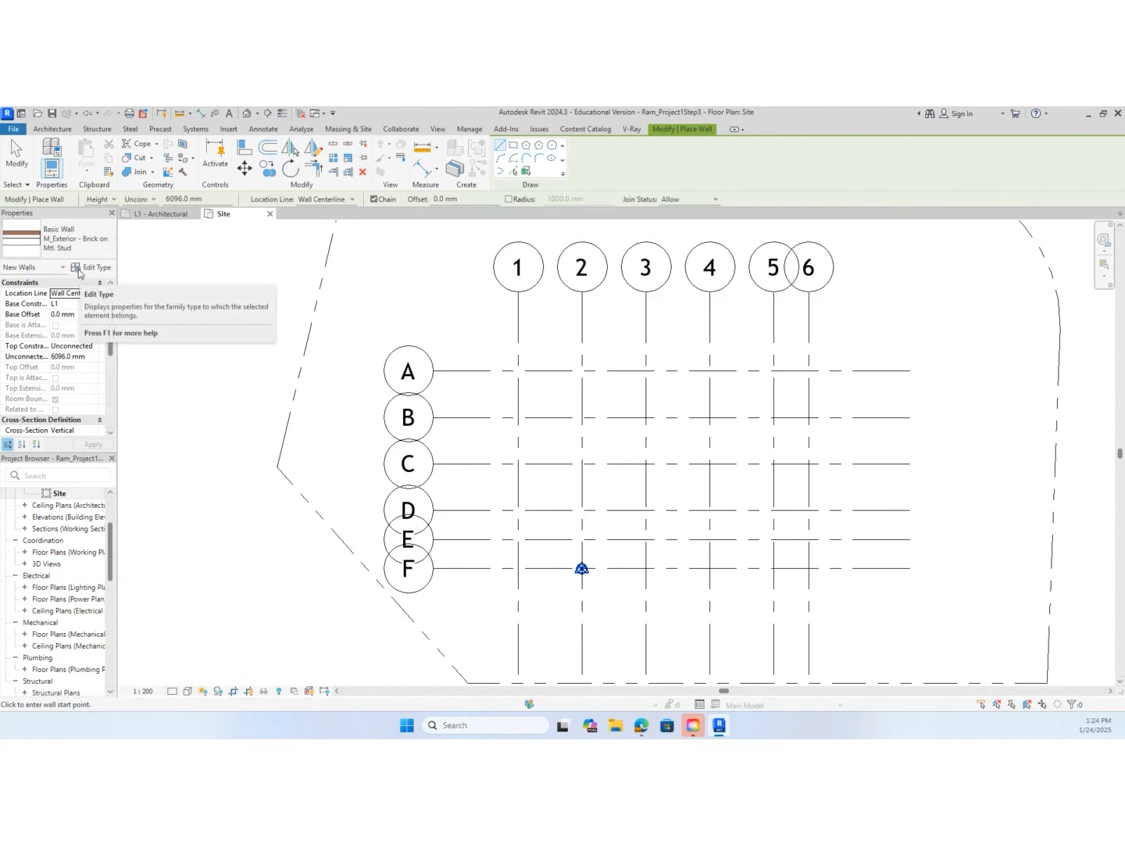
Duplicate the wall type under the name Ram_Exterior - Brick on Mtl. Stud
click(103, 273)
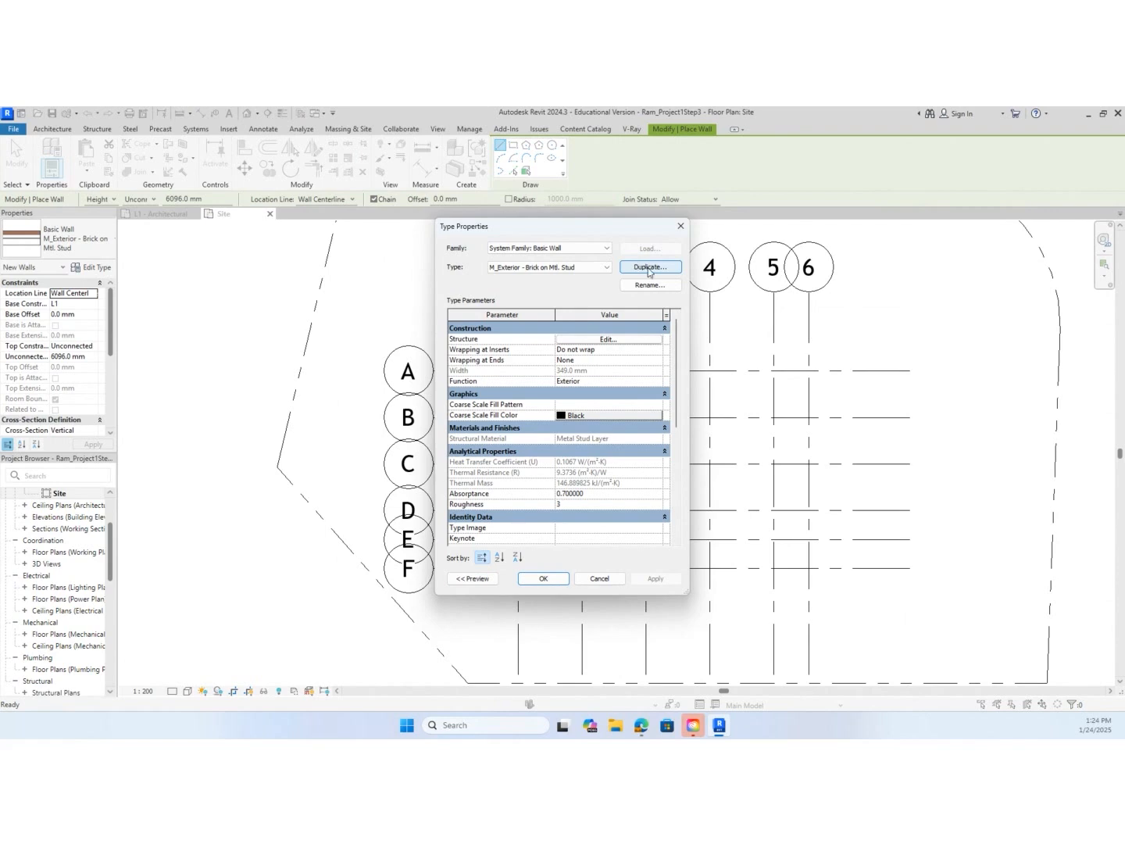
click(641, 267)
click(541, 401)
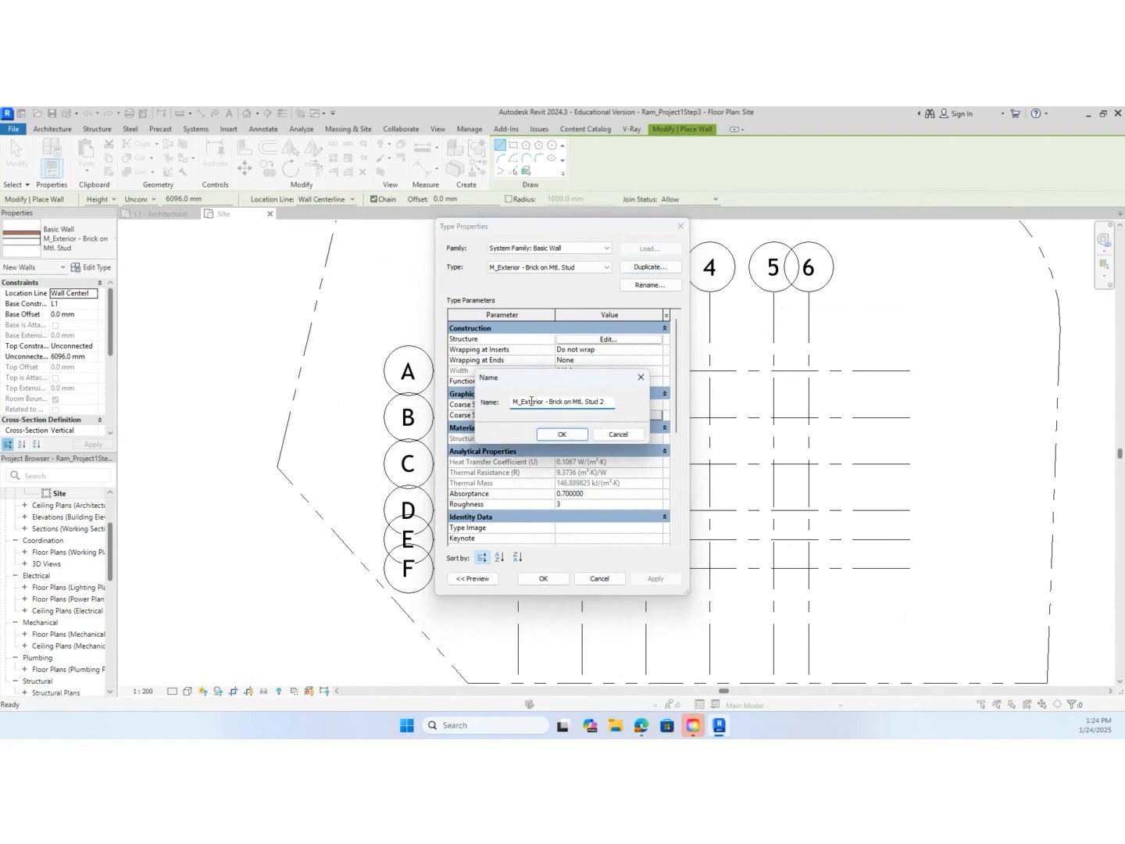
drag(519, 403, 510, 403)
text(Ram)
click(612, 401)
key(BackSpace)
key(BackSpace)
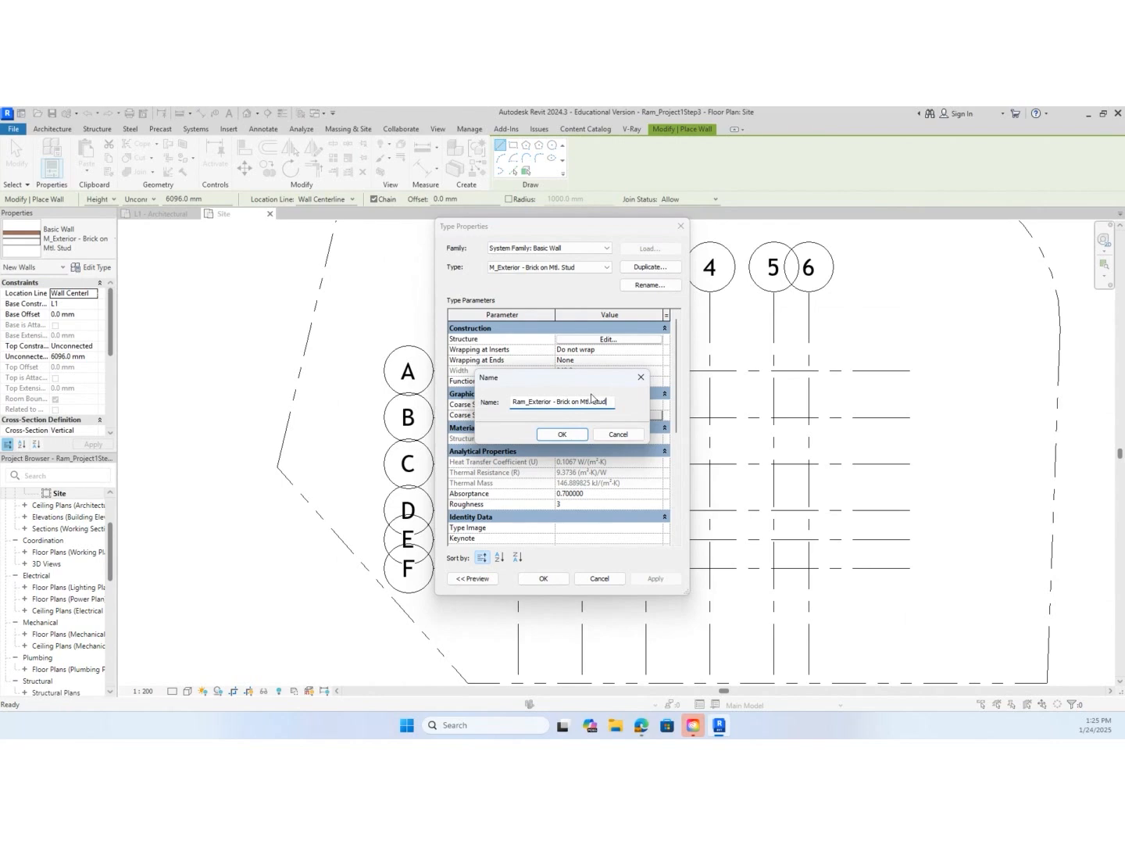
click(576, 436)
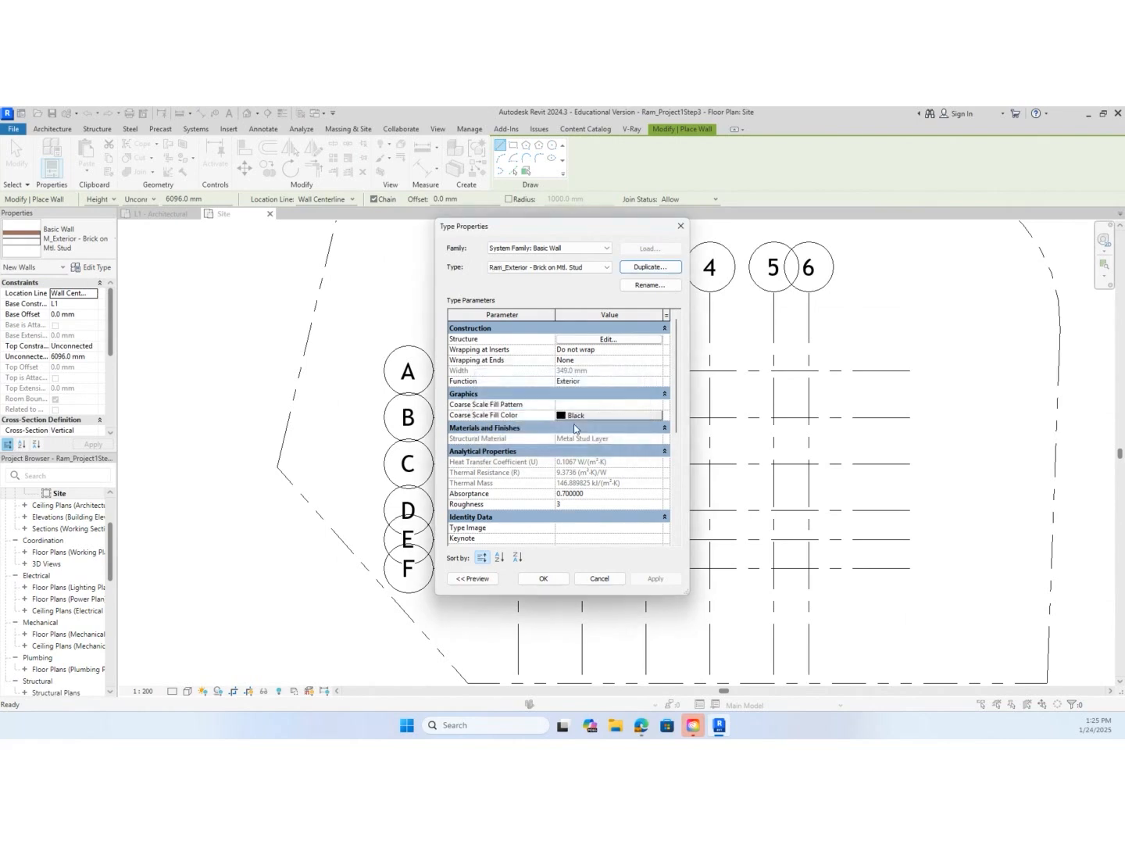
Open the new wall type's layer structure, enlarge the dialog to show all layers, and preview the assembly in section
click(618, 340)
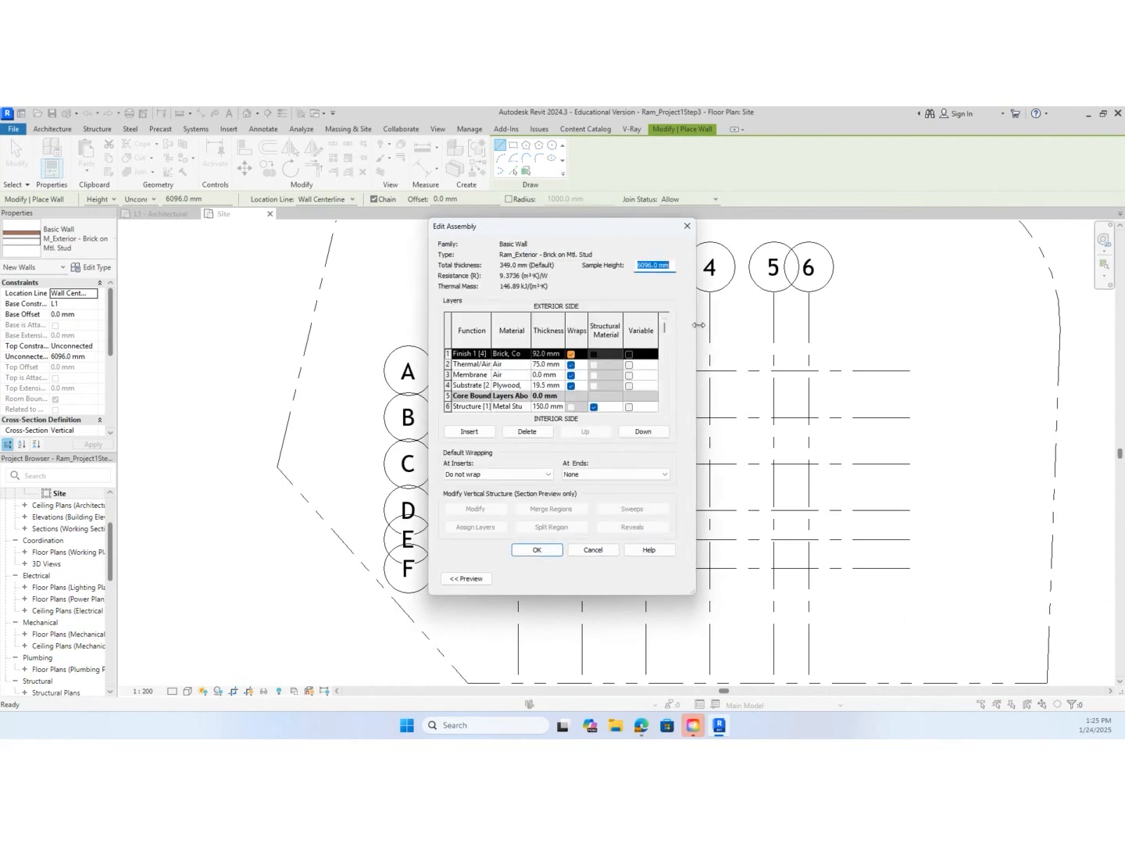
drag(698, 325, 792, 325)
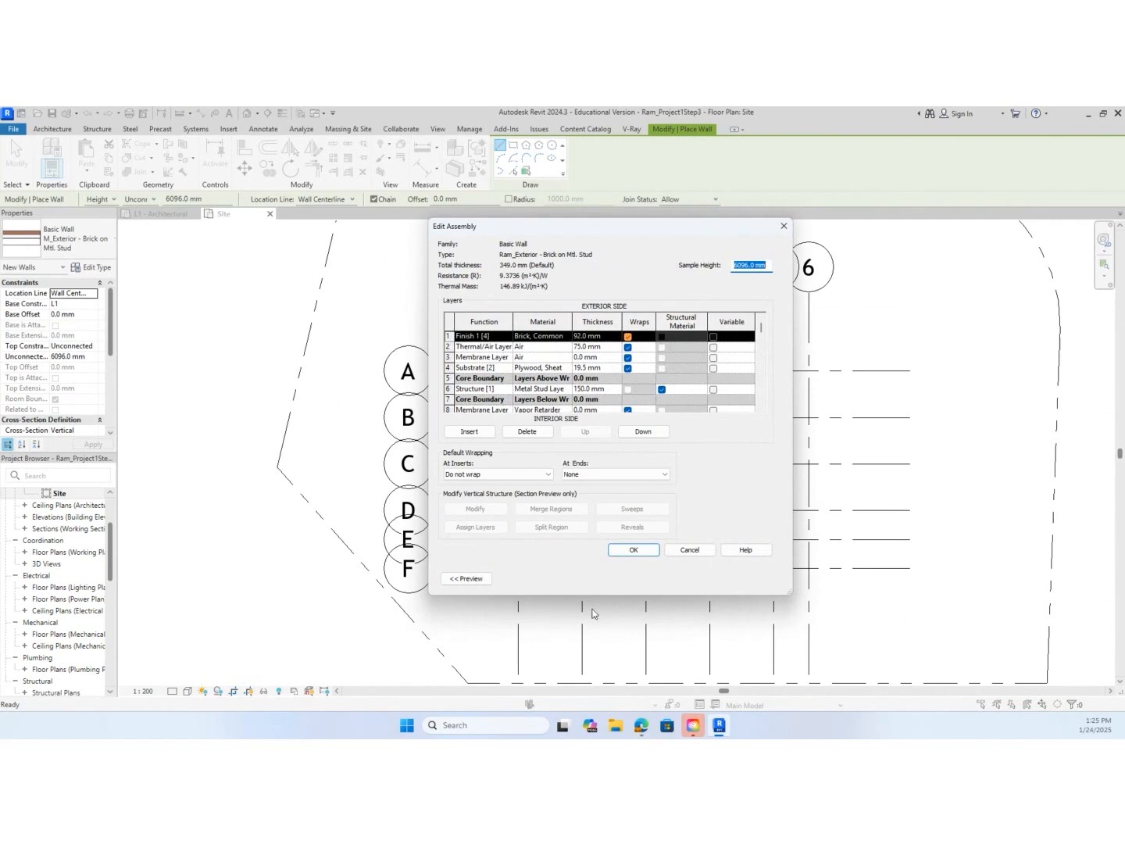
drag(589, 595, 579, 691)
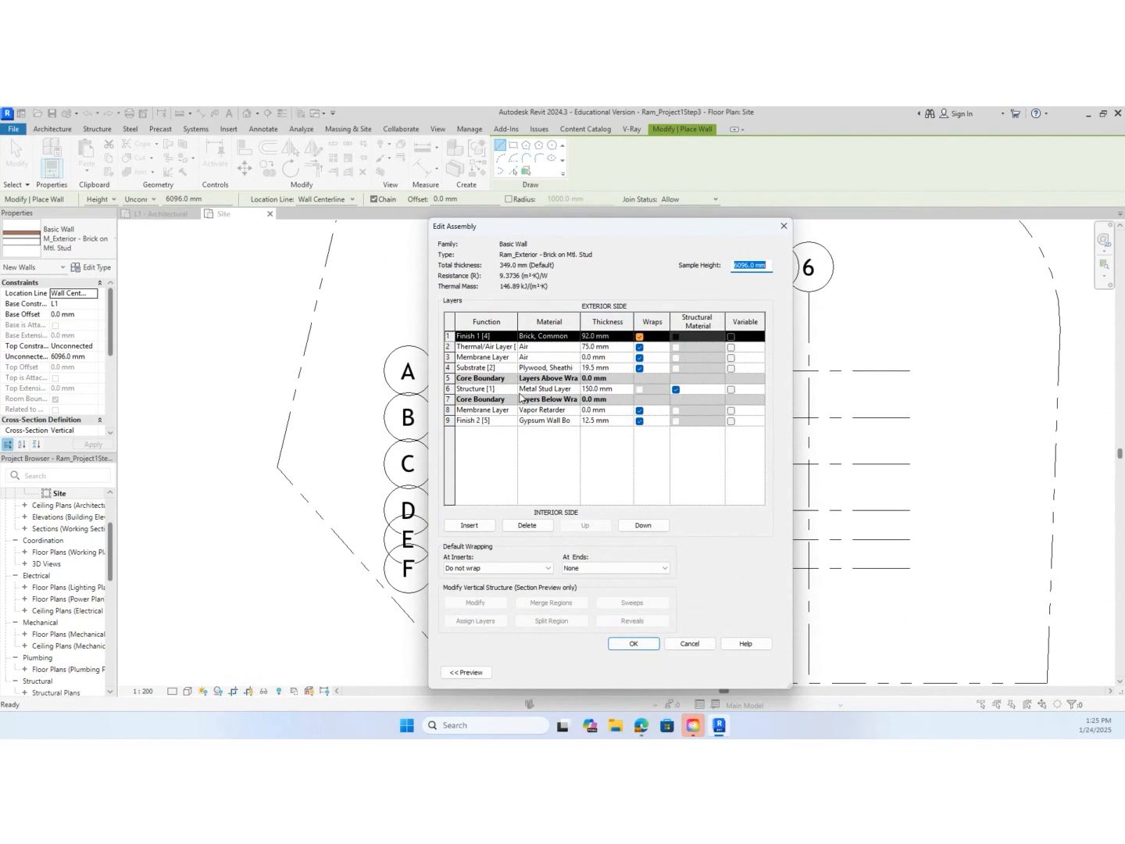
click(479, 677)
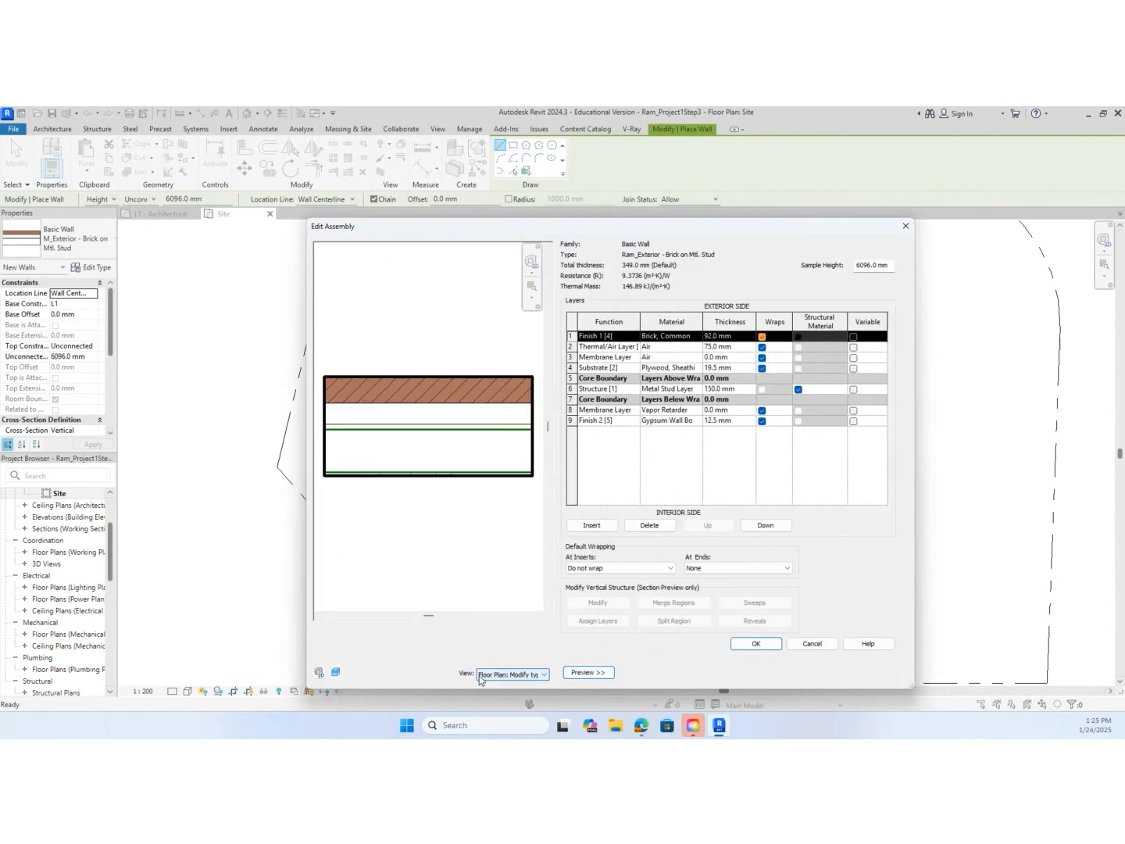
click(545, 674)
click(535, 689)
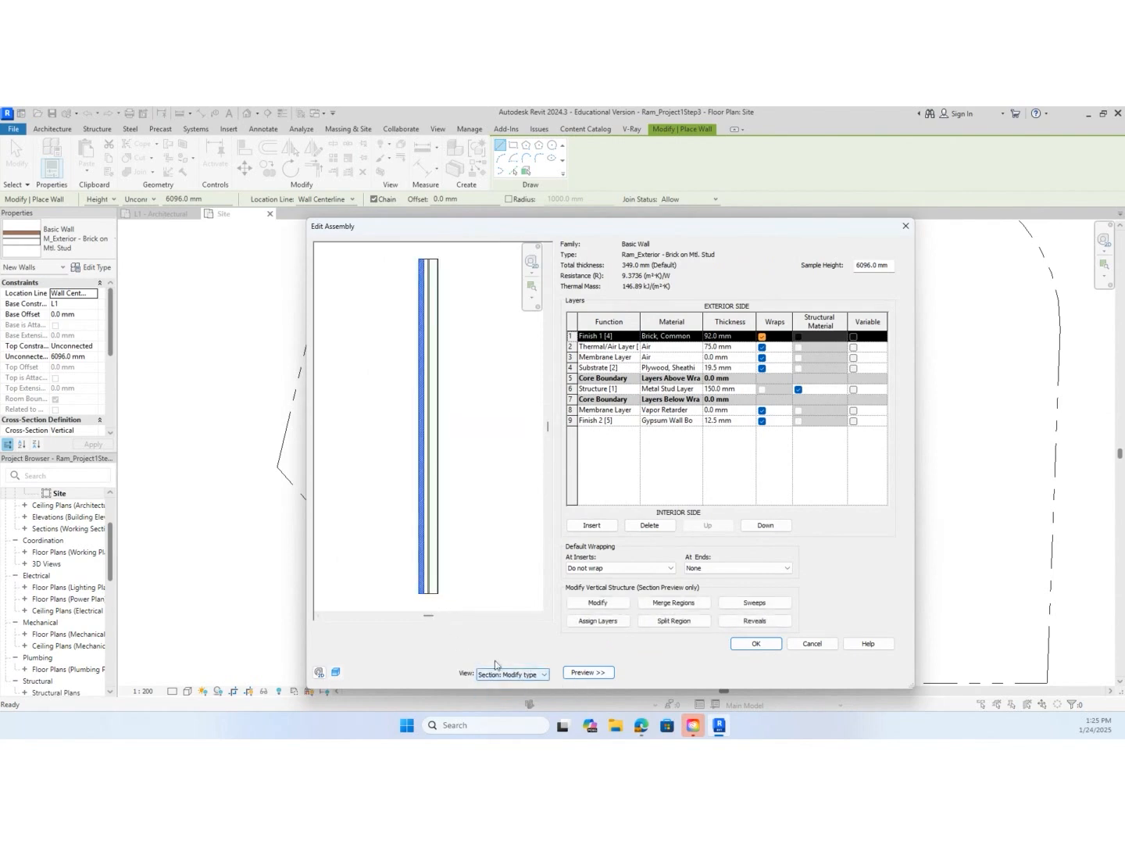
Open the material choice for the outermost Finish 1 [4] layer, search the project materials for brick, and select Brick, Common
scroll(426, 604, up, 5)
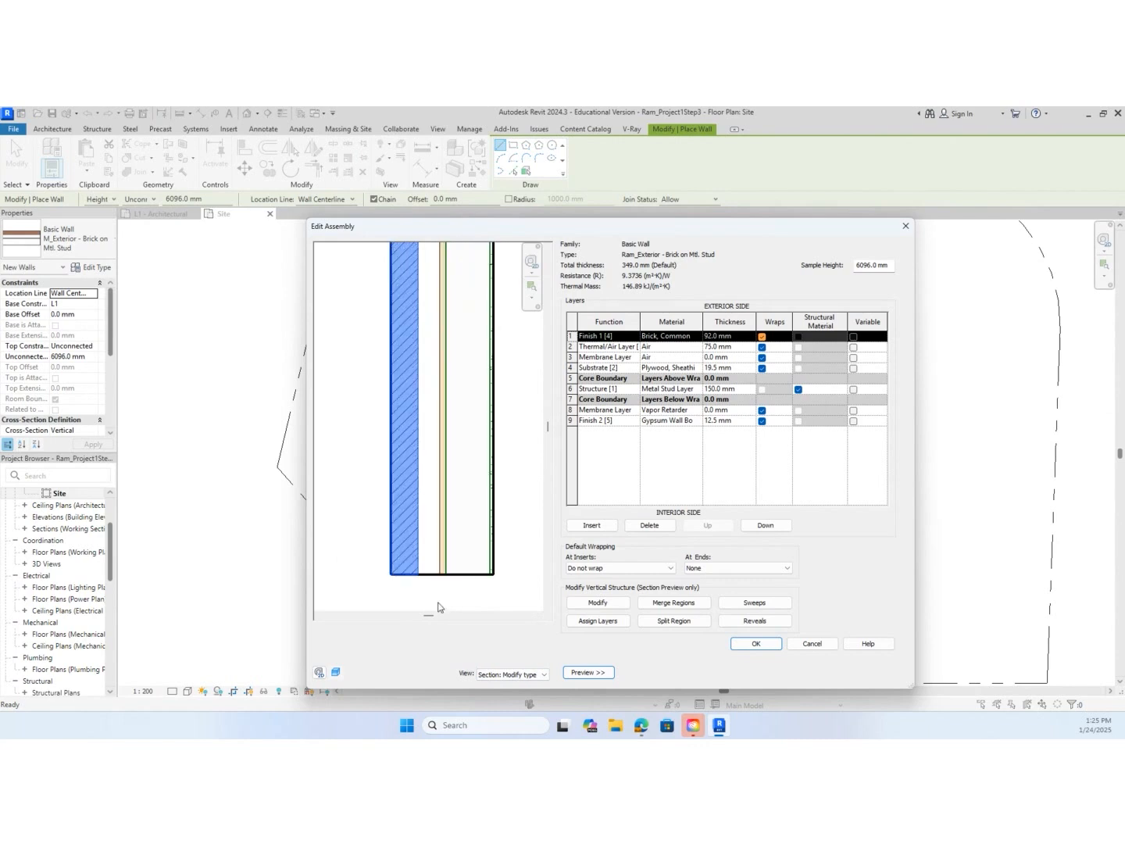
scroll(454, 595, up, 1)
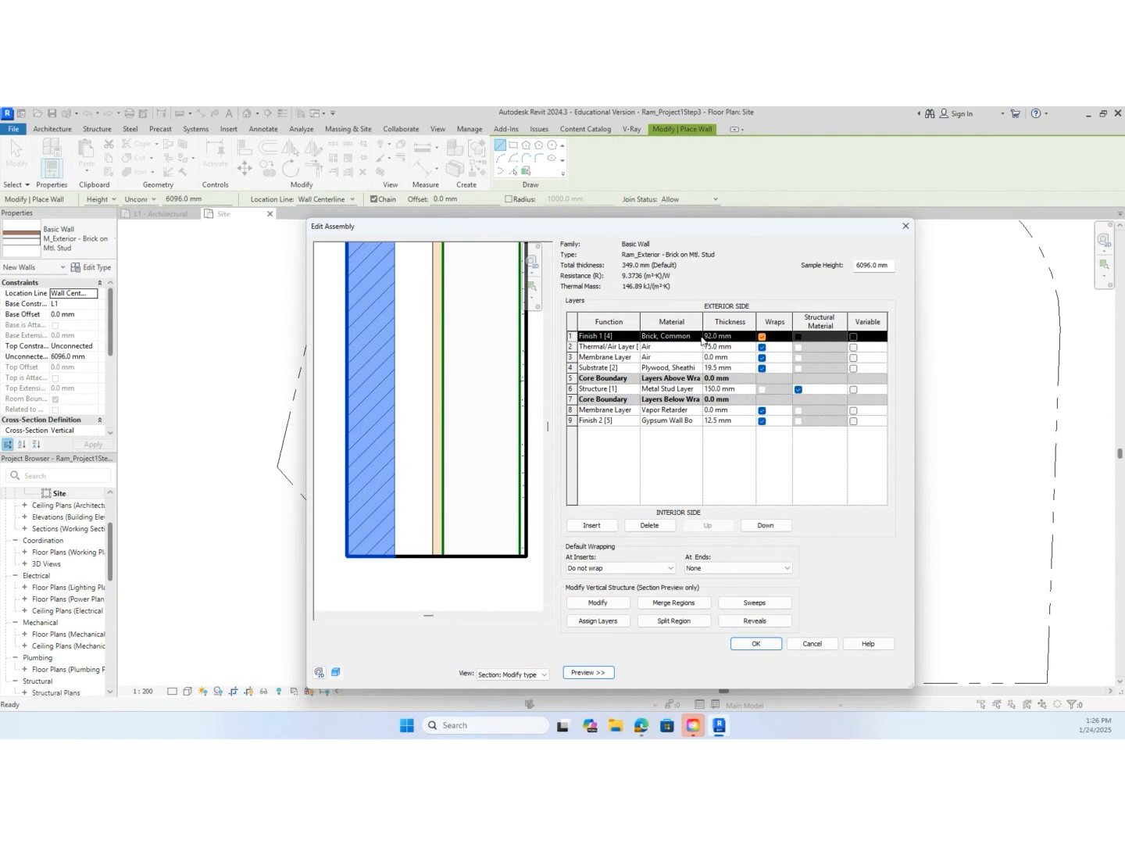
click(696, 338)
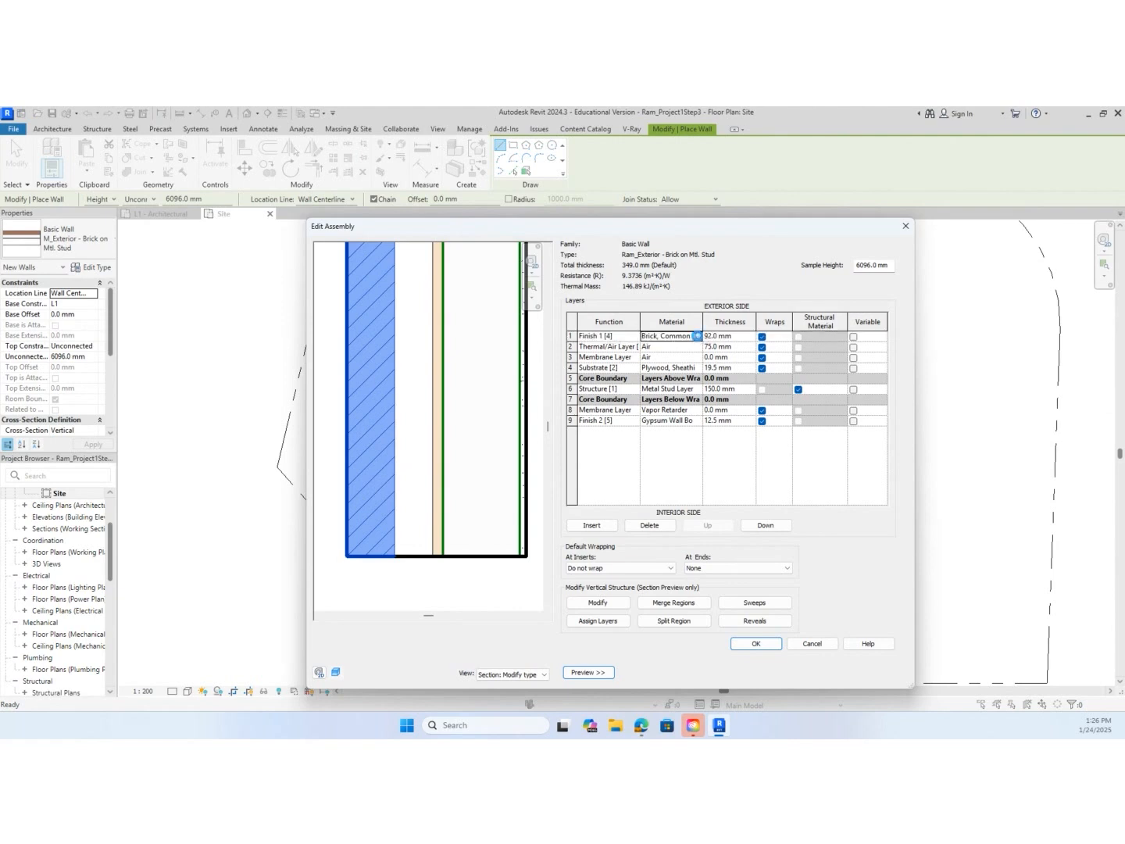
click(697, 336)
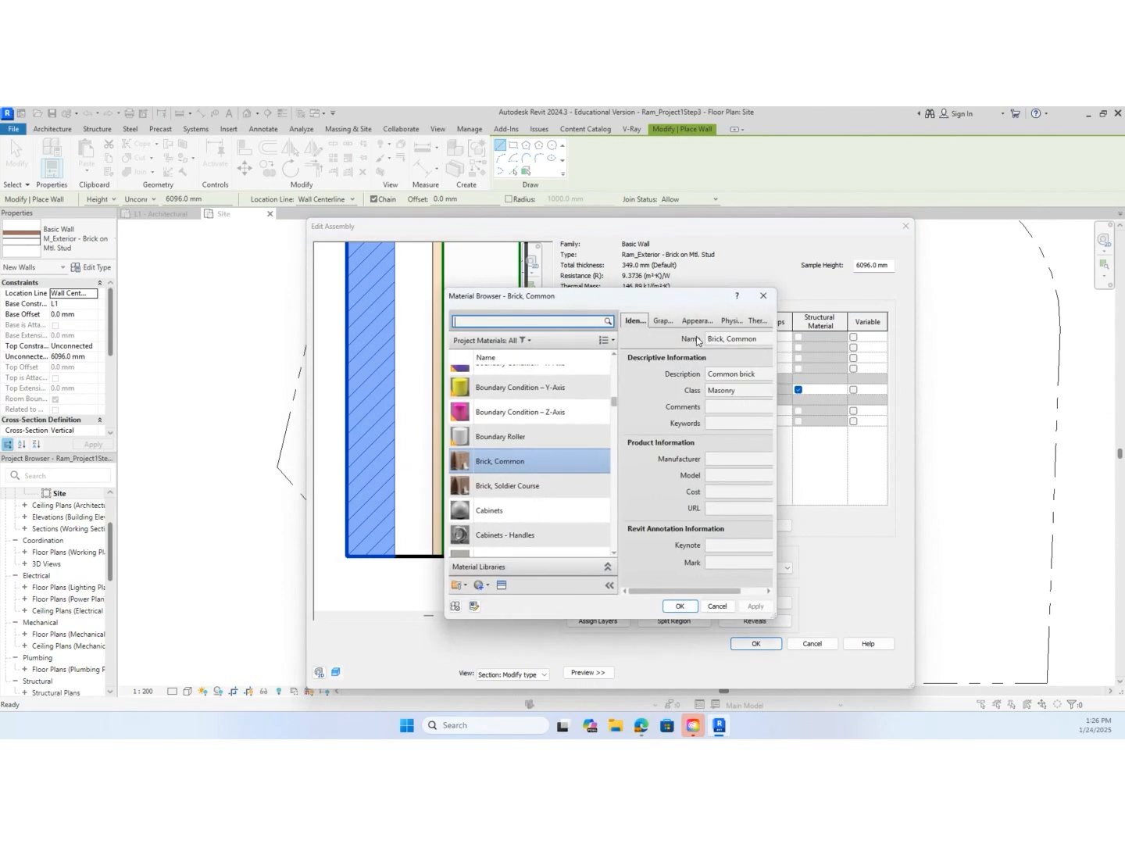
drag(679, 295, 368, 311)
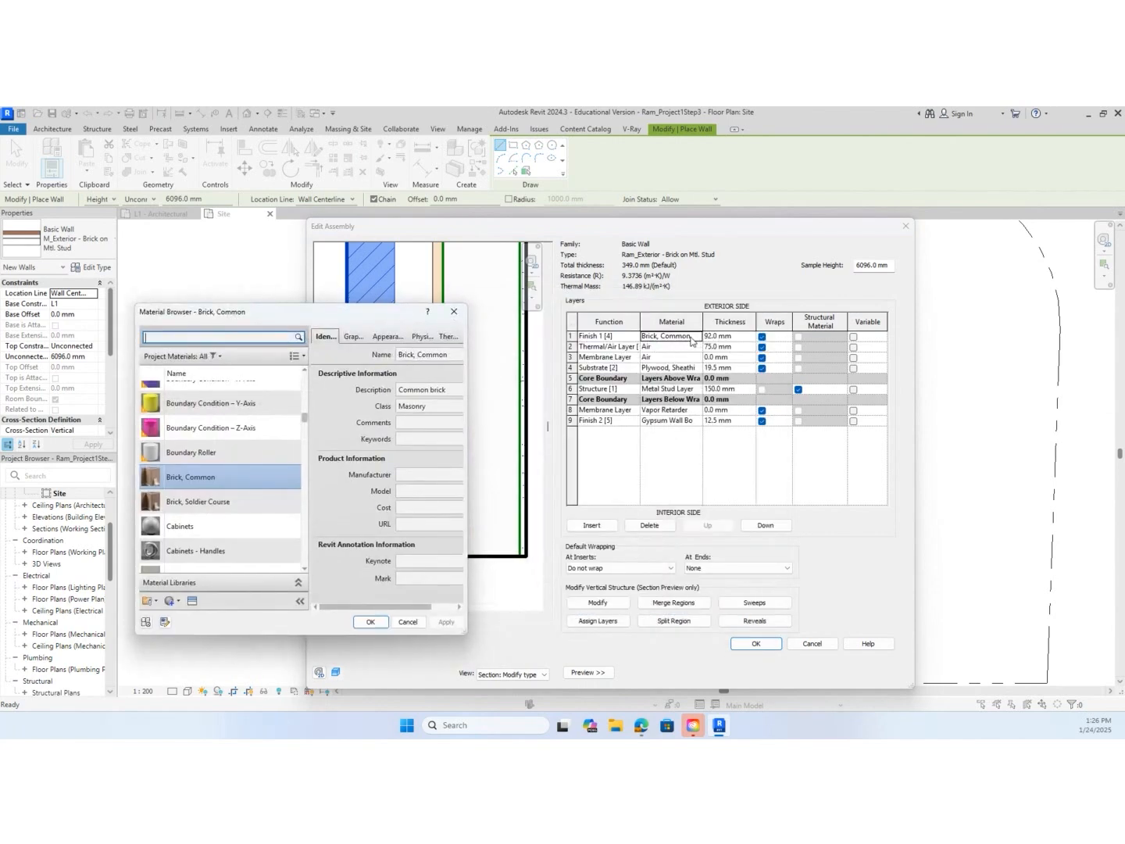
drag(208, 316, 268, 264)
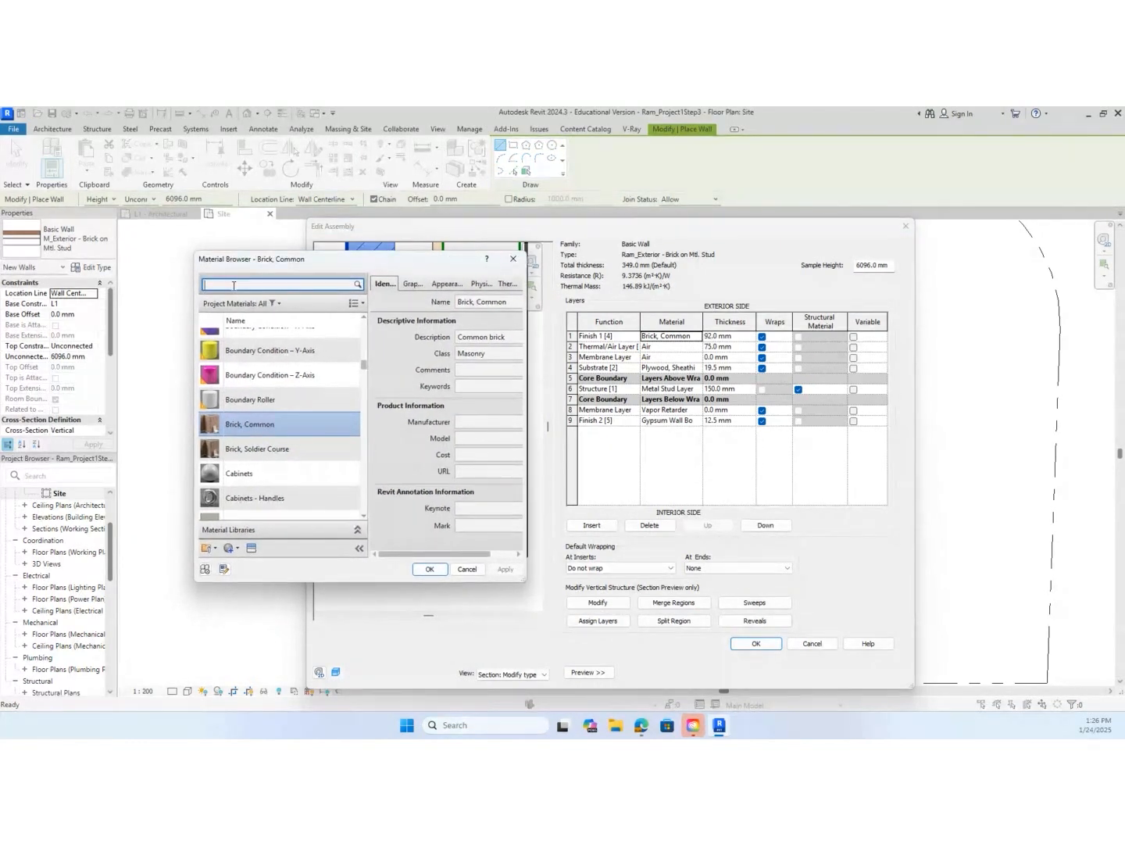
text(brick)
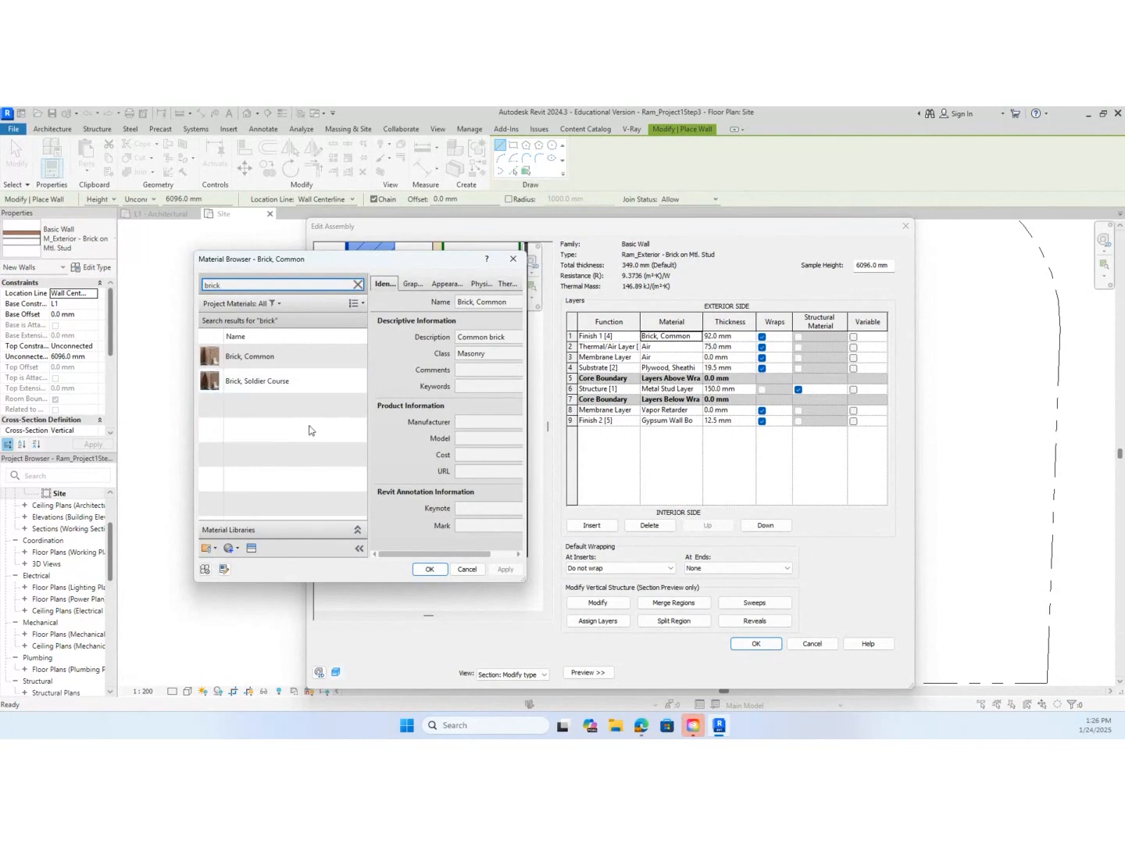
click(298, 384)
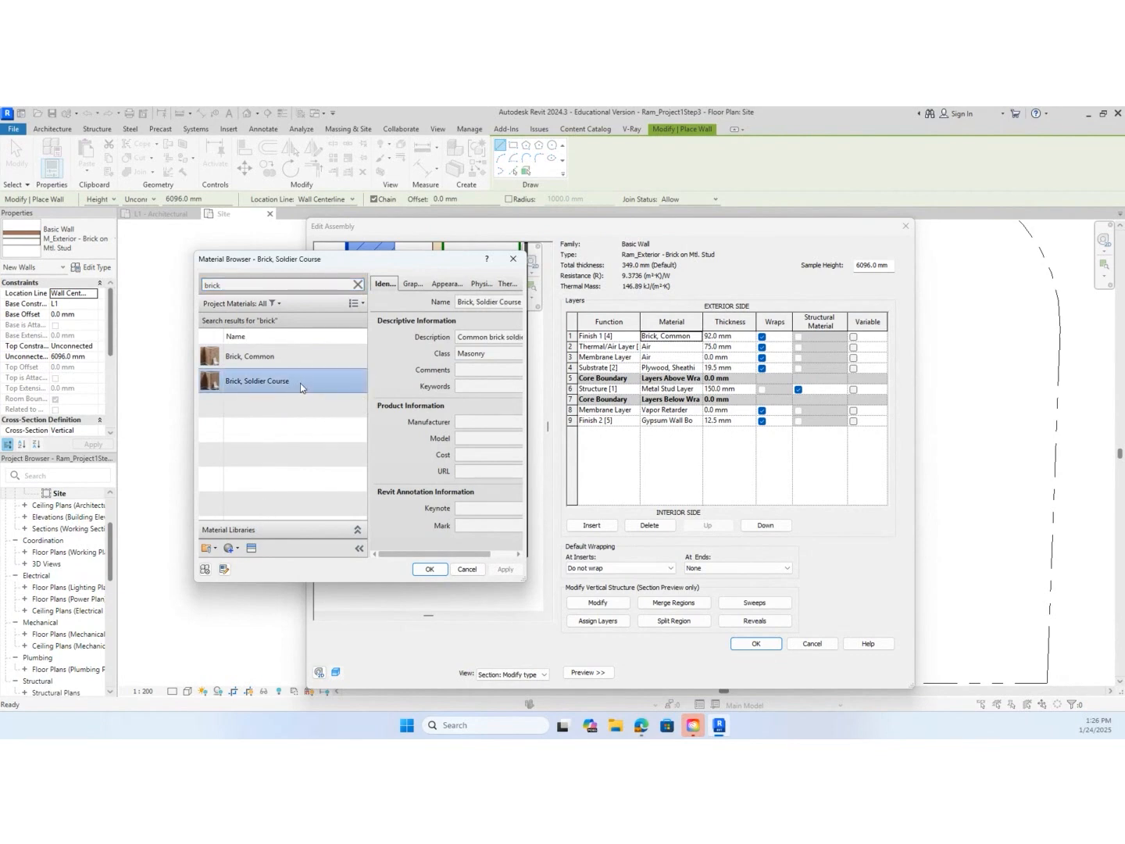
click(301, 359)
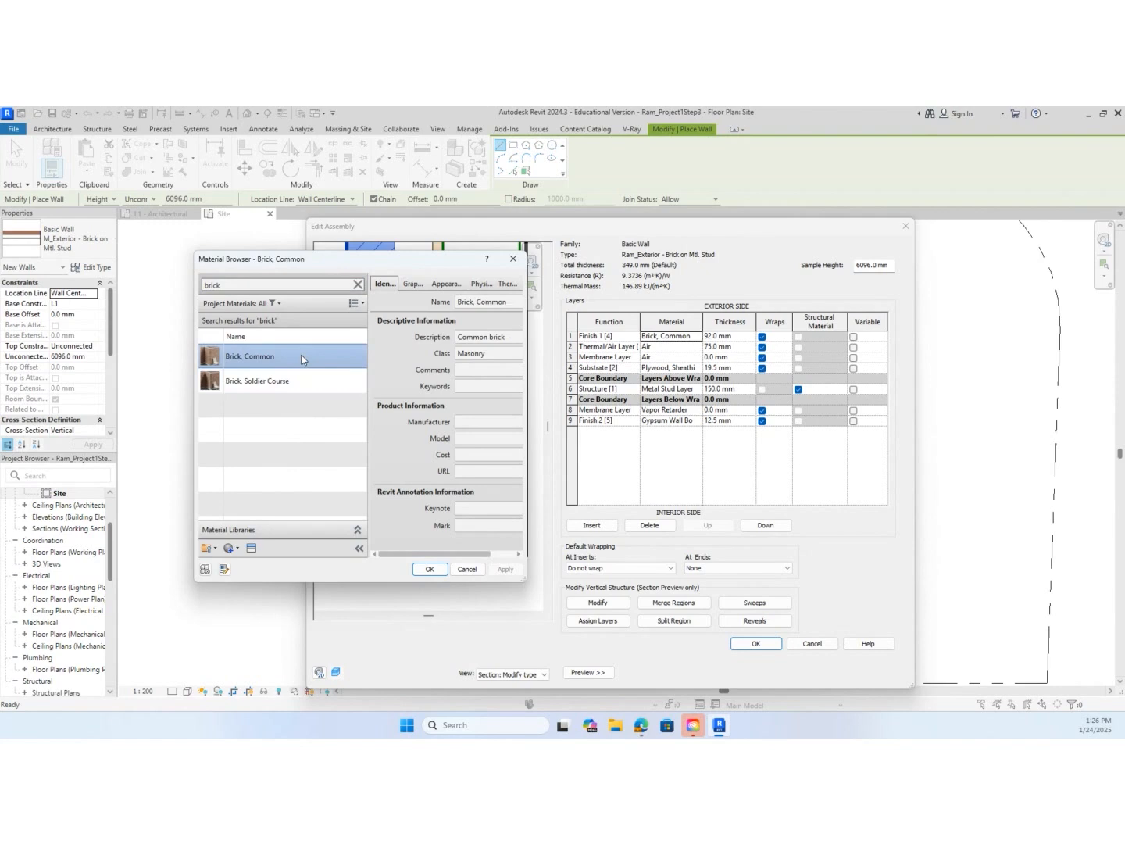
right_click(301, 360)
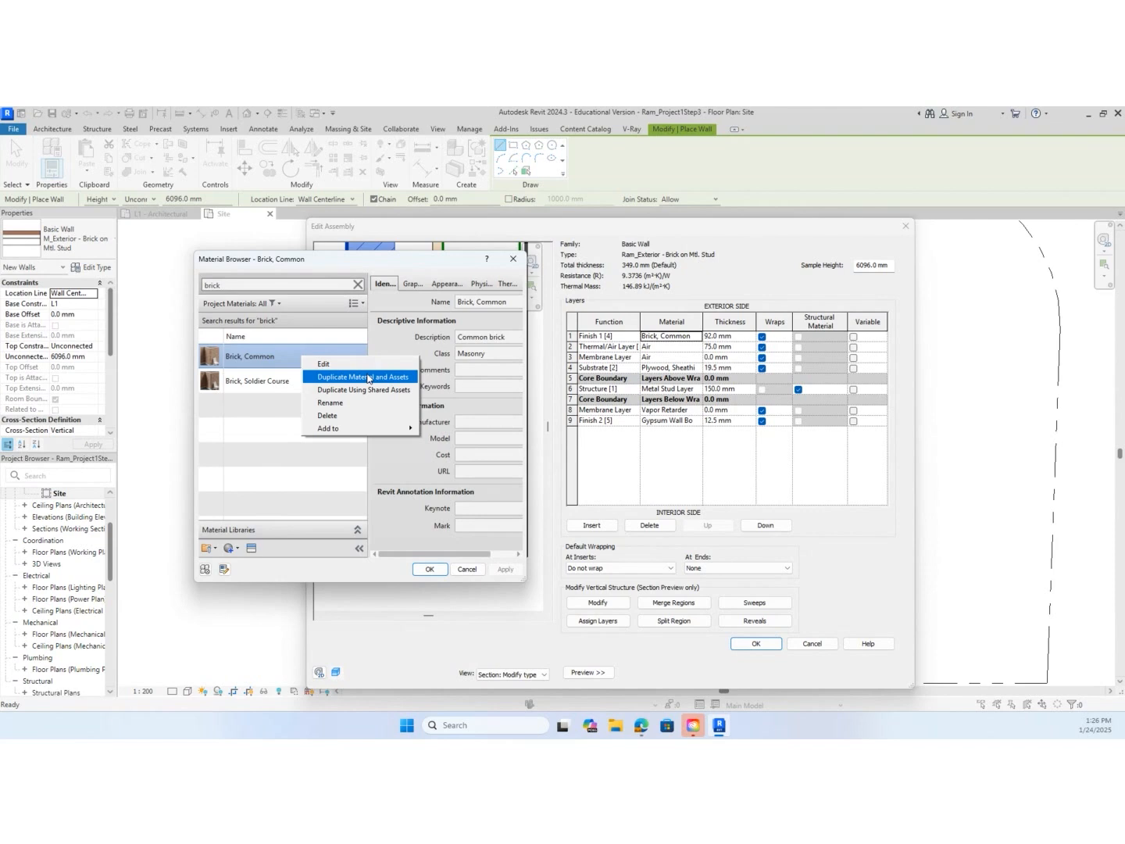
click(387, 335)
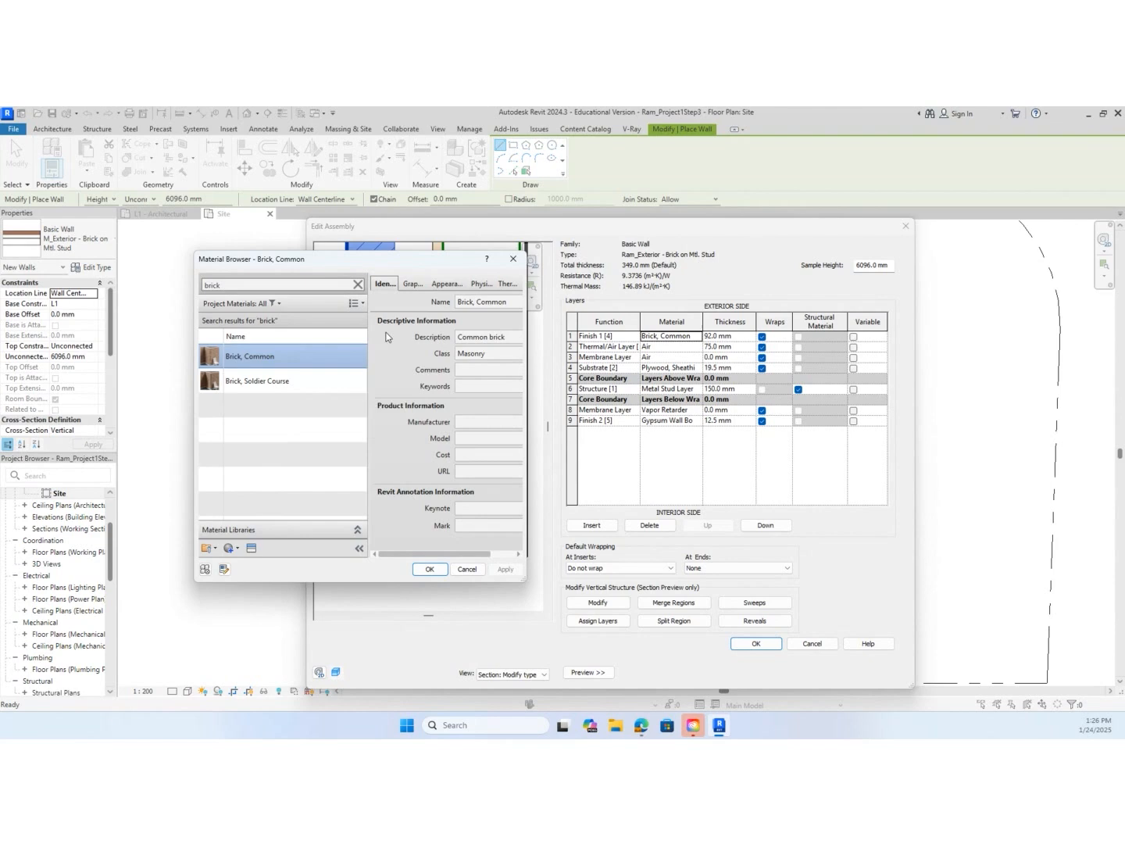
Review the graphics, appearance, physical and thermal properties of Brick, Common and accept it as the Finish 1 [4] material
click(418, 284)
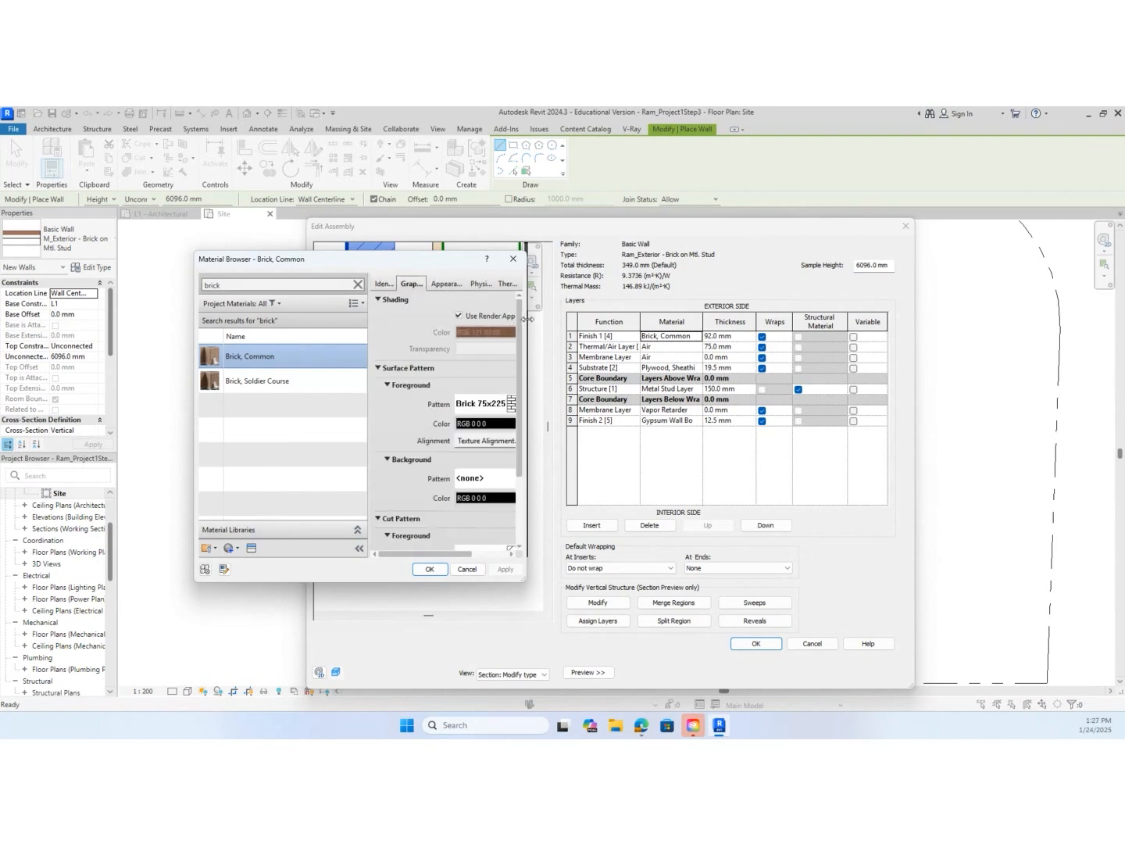
drag(529, 318, 688, 319)
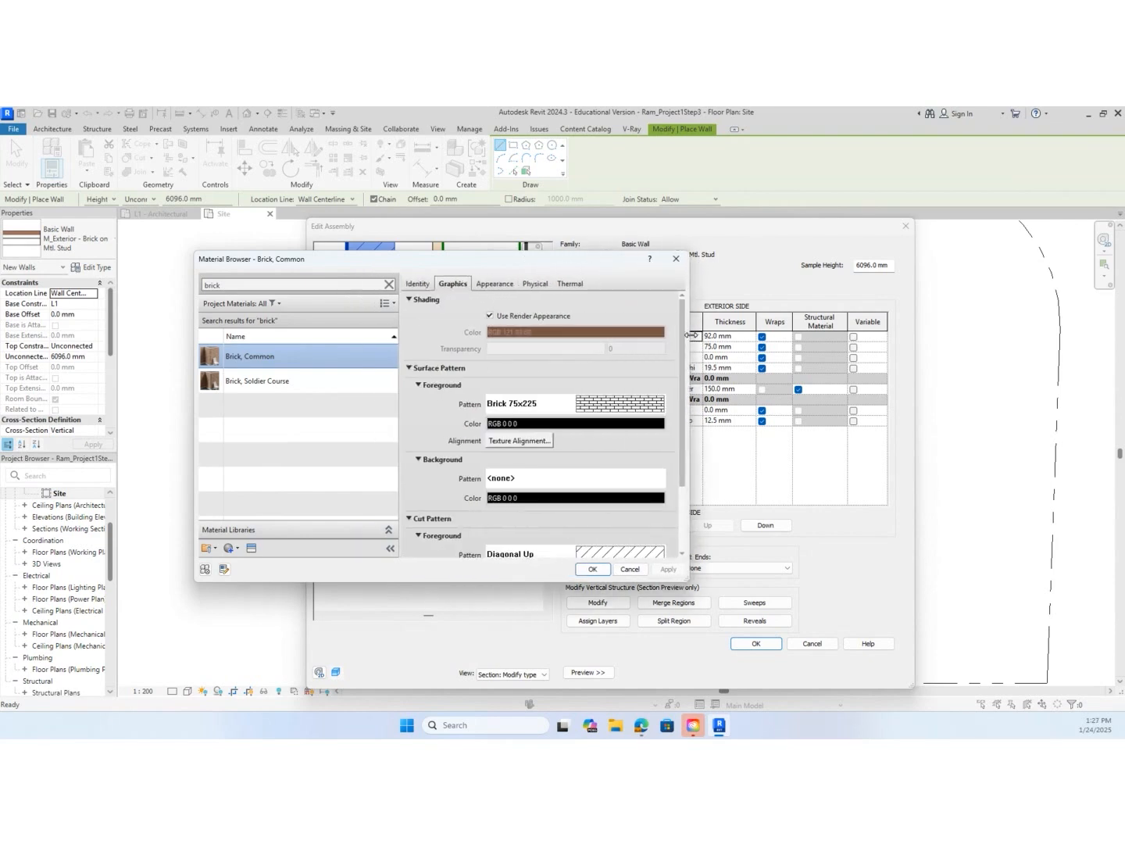
click(494, 284)
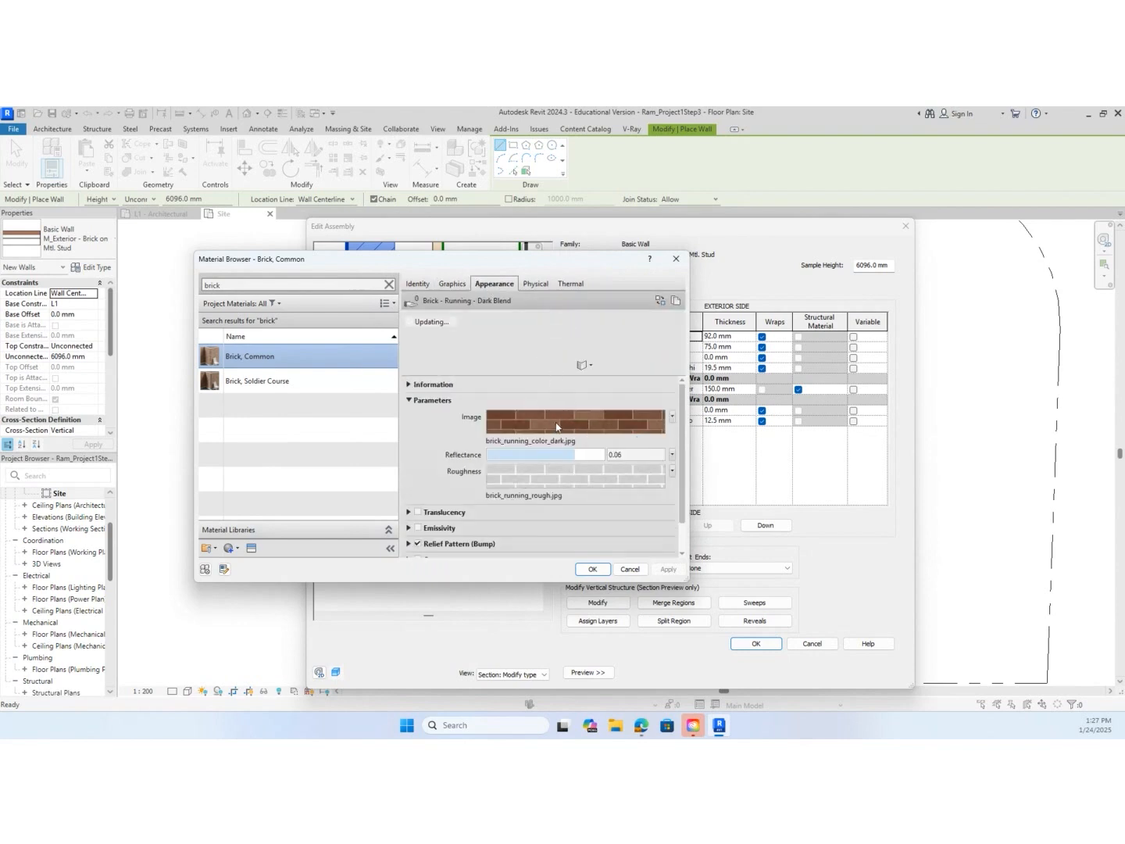
click(533, 283)
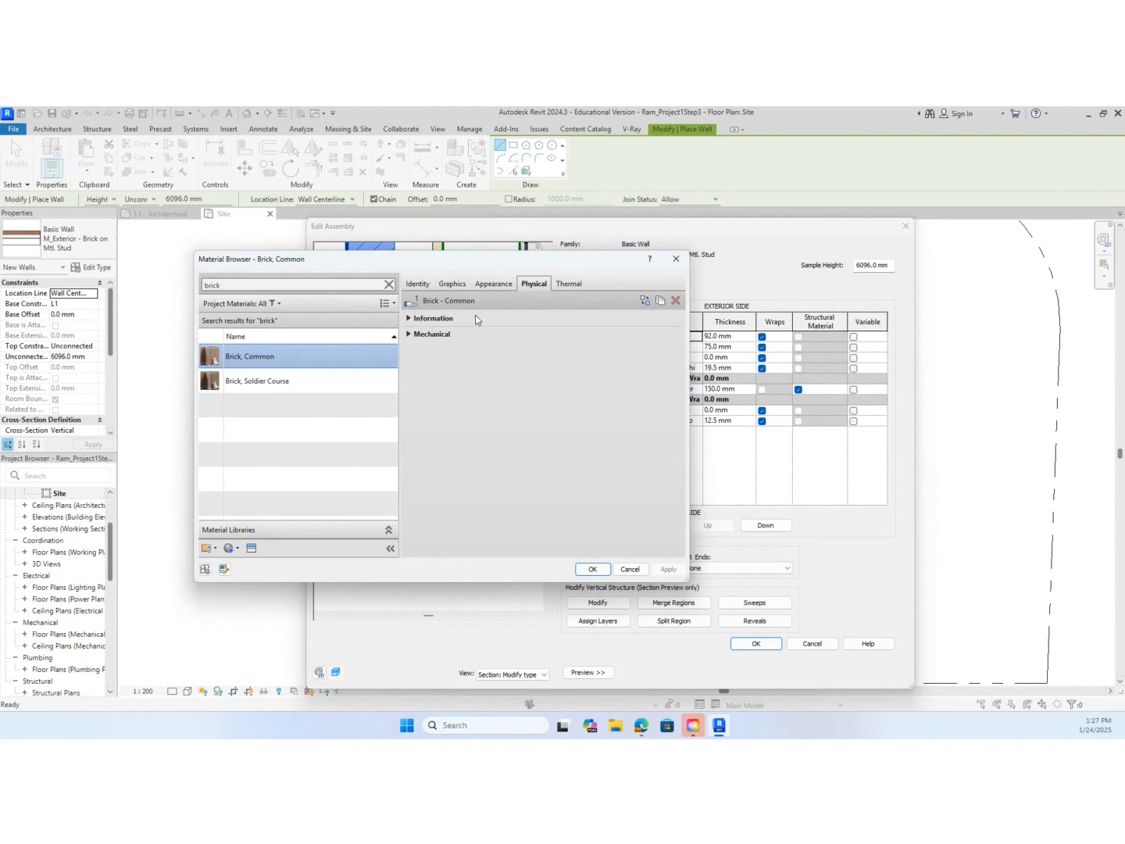
click(414, 320)
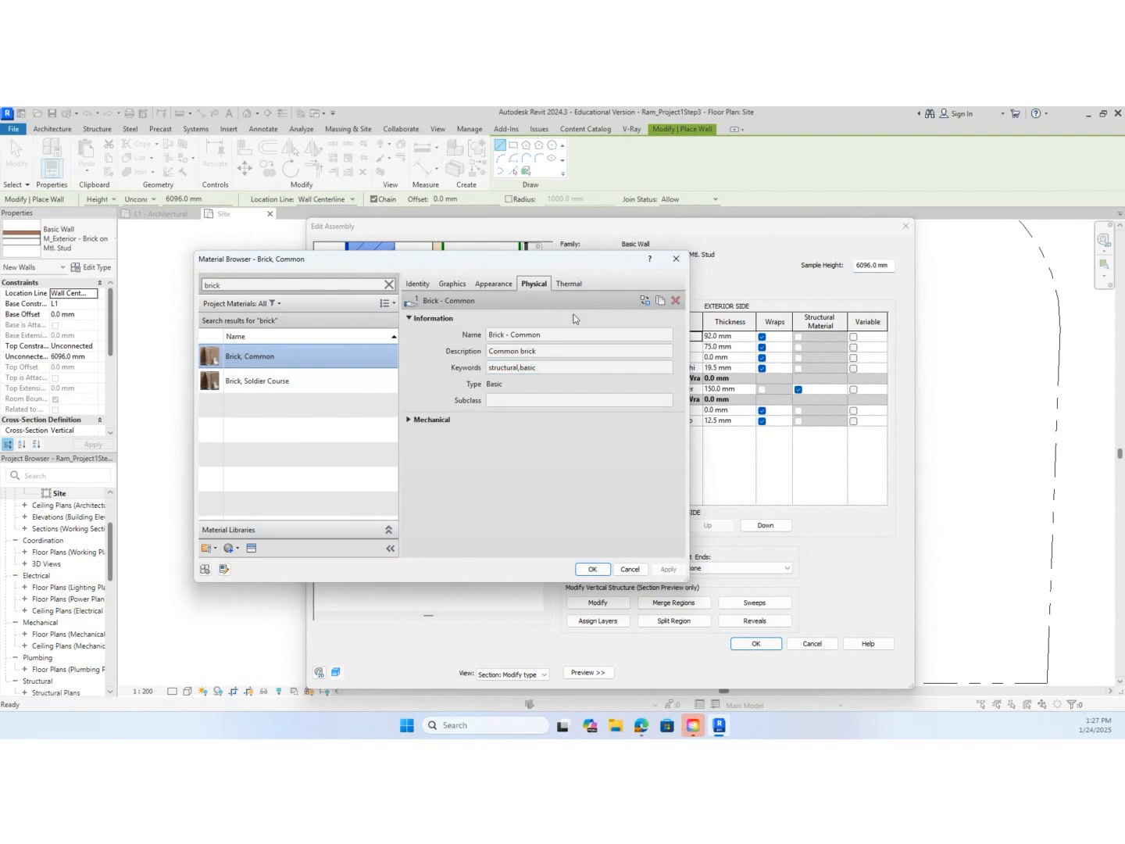
click(579, 284)
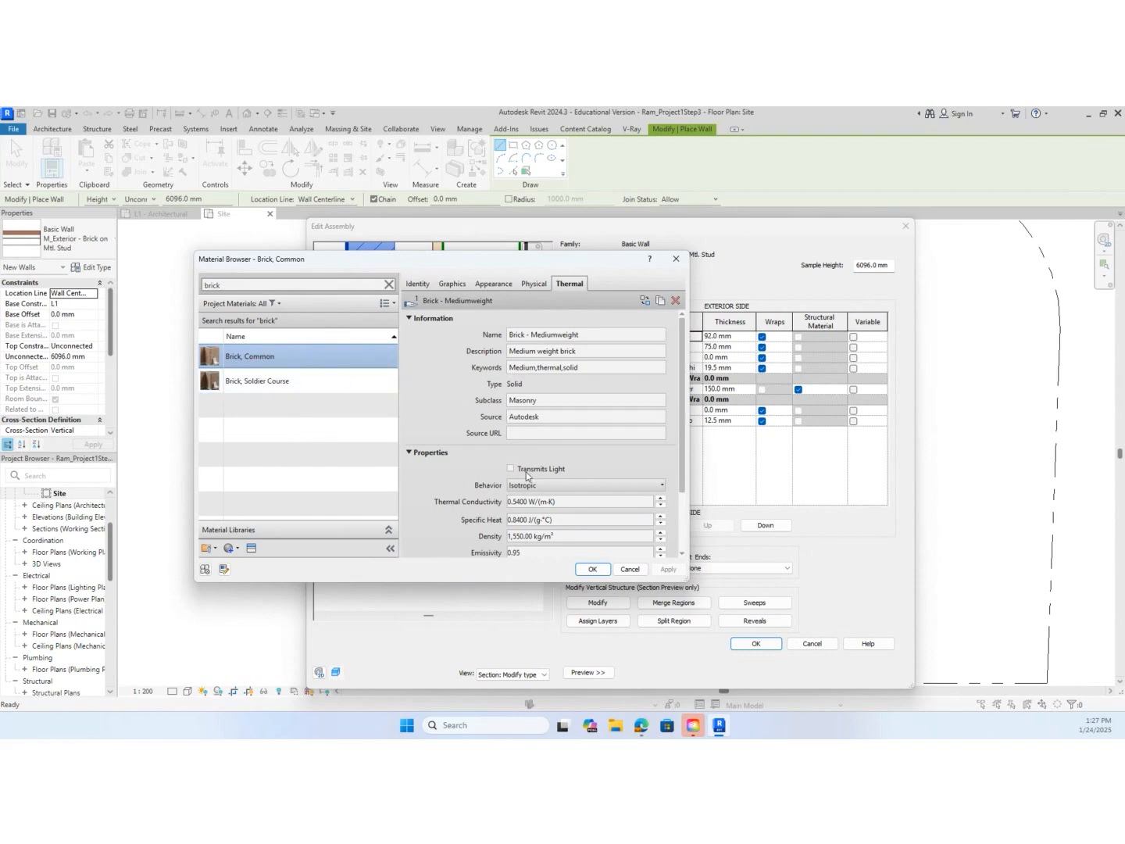
click(595, 571)
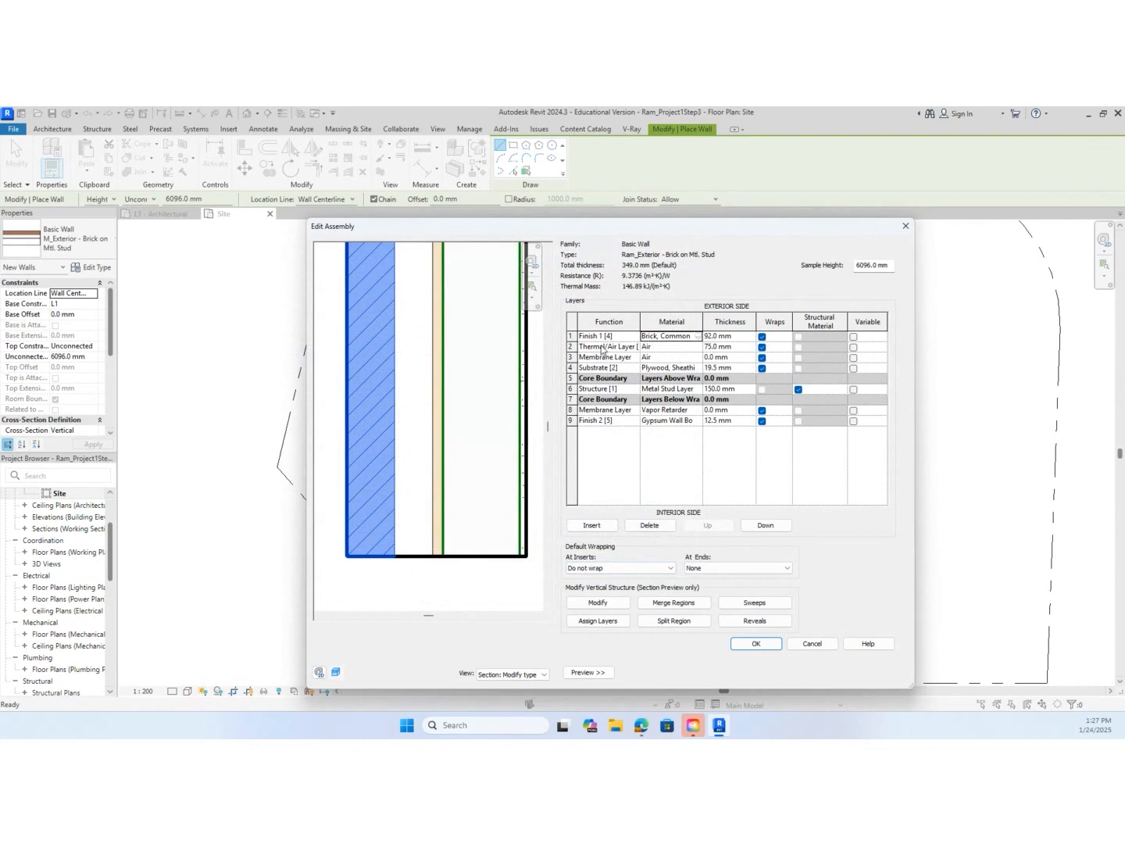
Set the thickness of the air layer behind the brick to 25 mm
click(584, 347)
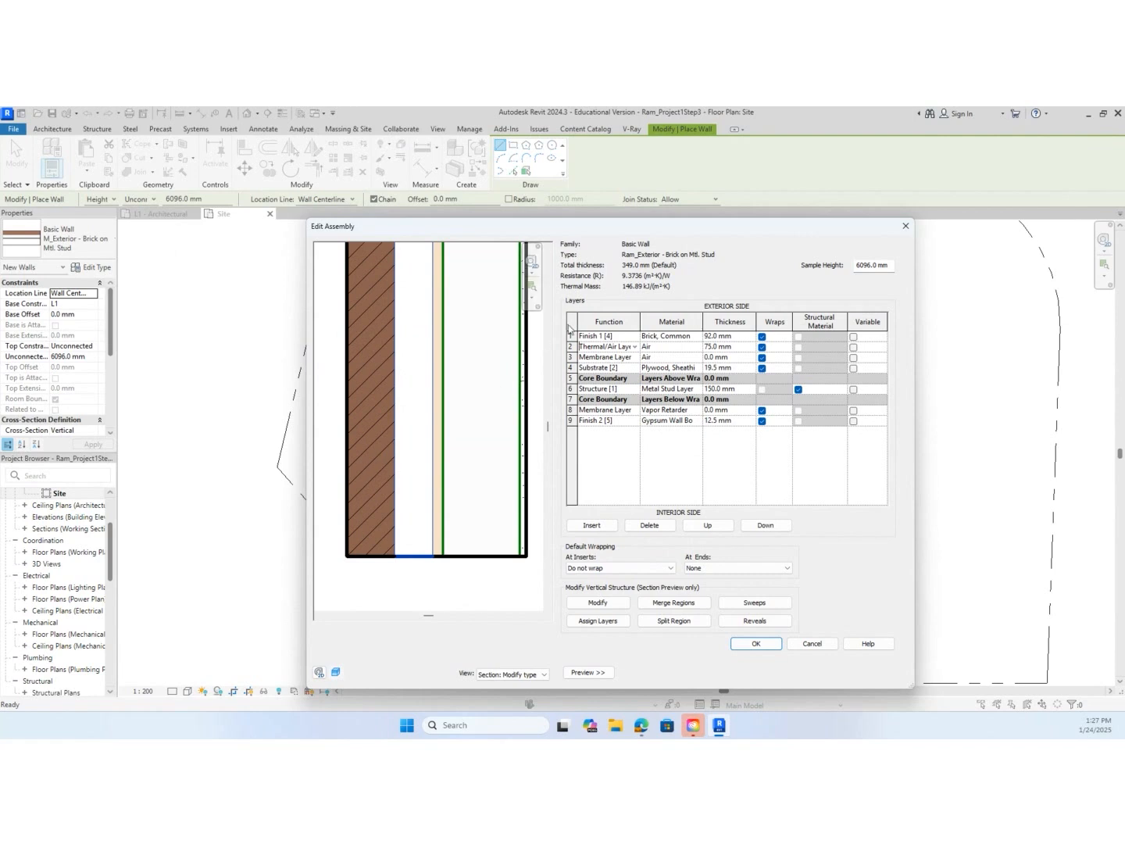
click(715, 346)
drag(714, 346, 692, 347)
text(50)
key(BackSpace)
key(BackSpace)
text(25)
Change layer 3 to Thermal/Air Layer [3], assign it the Rigid insulation material, and set its thickness to 50 mm
click(636, 358)
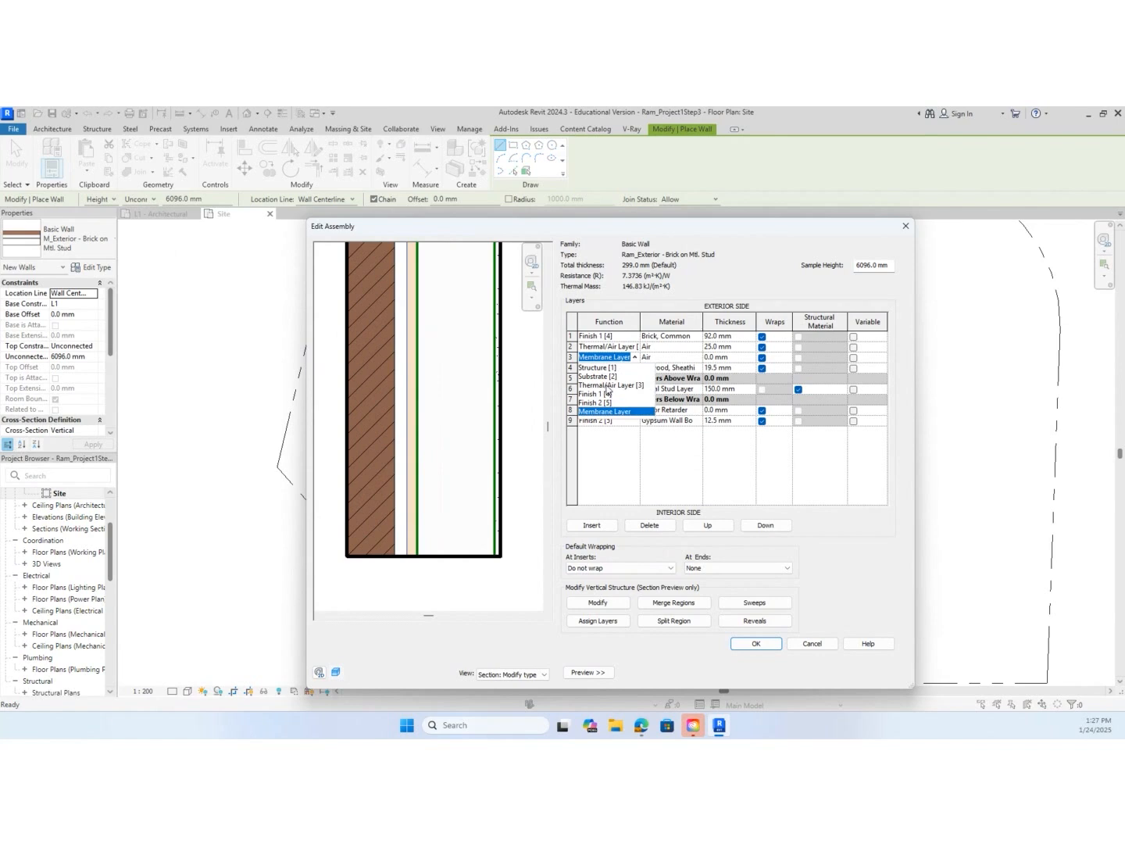
click(613, 386)
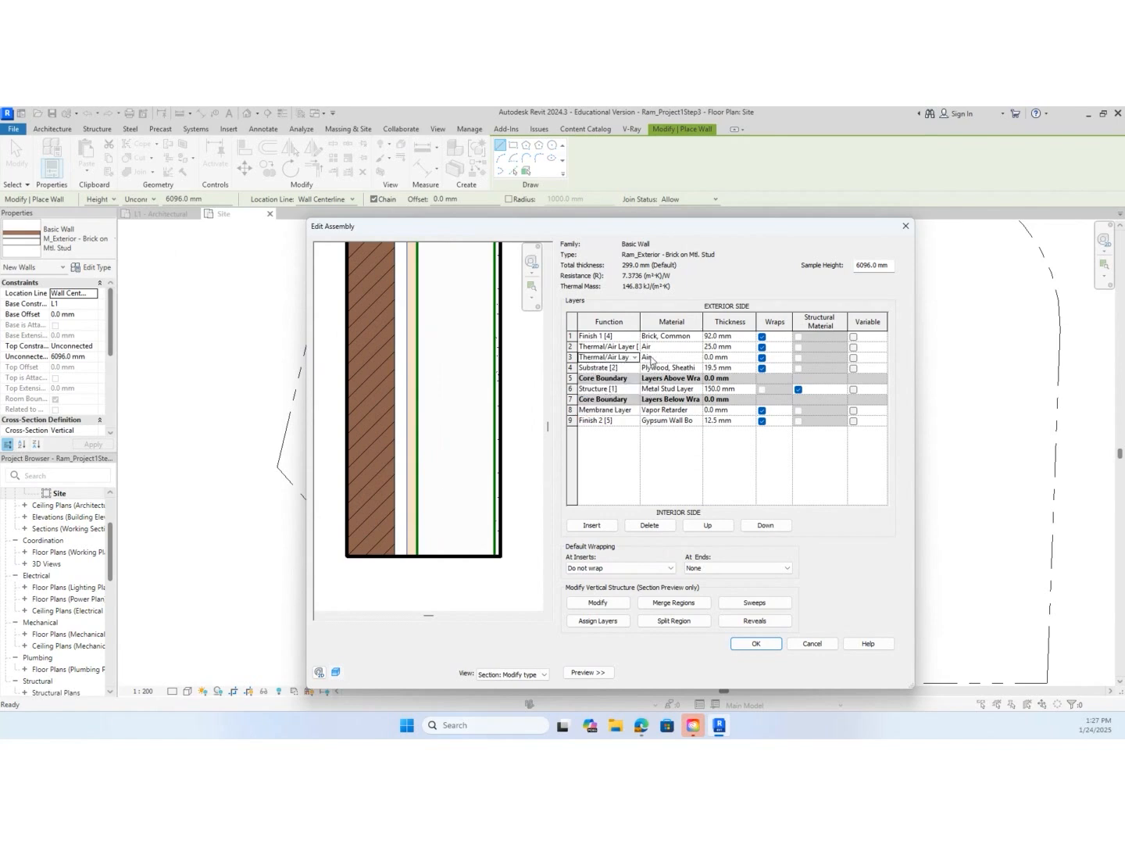
click(649, 358)
click(699, 359)
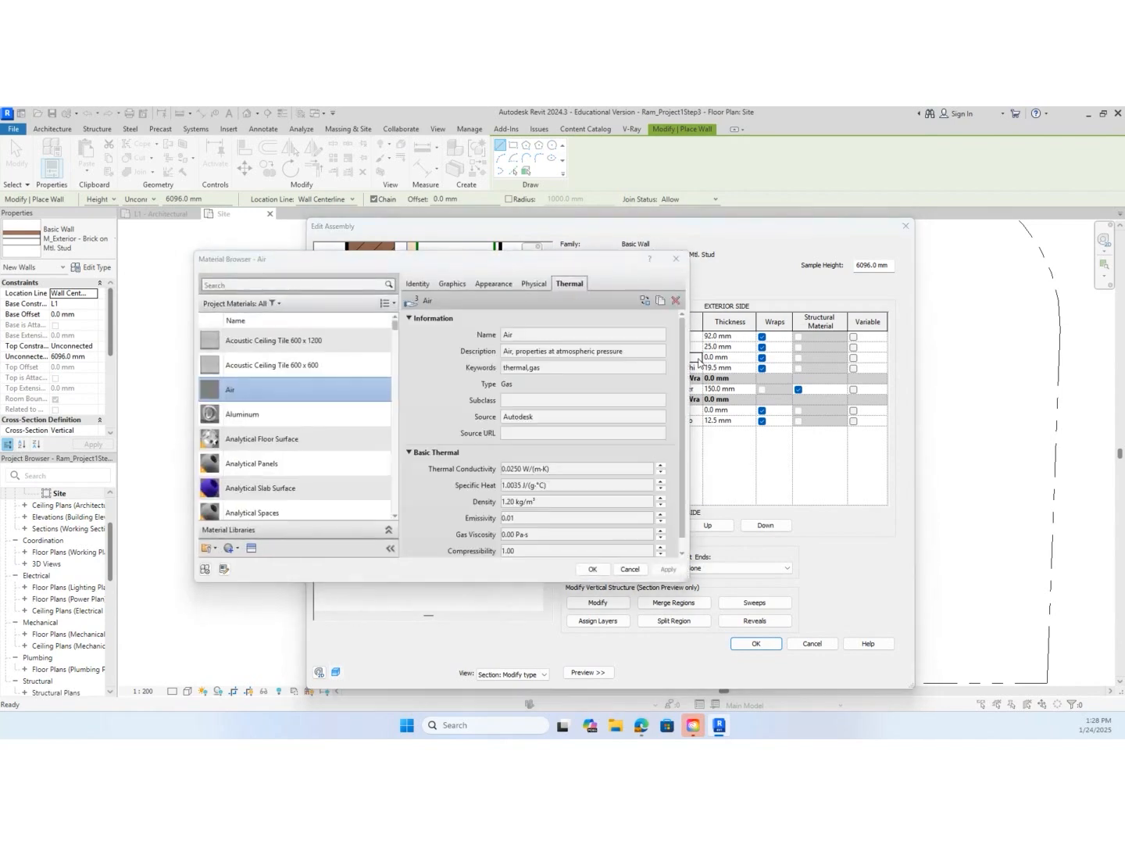
click(267, 285)
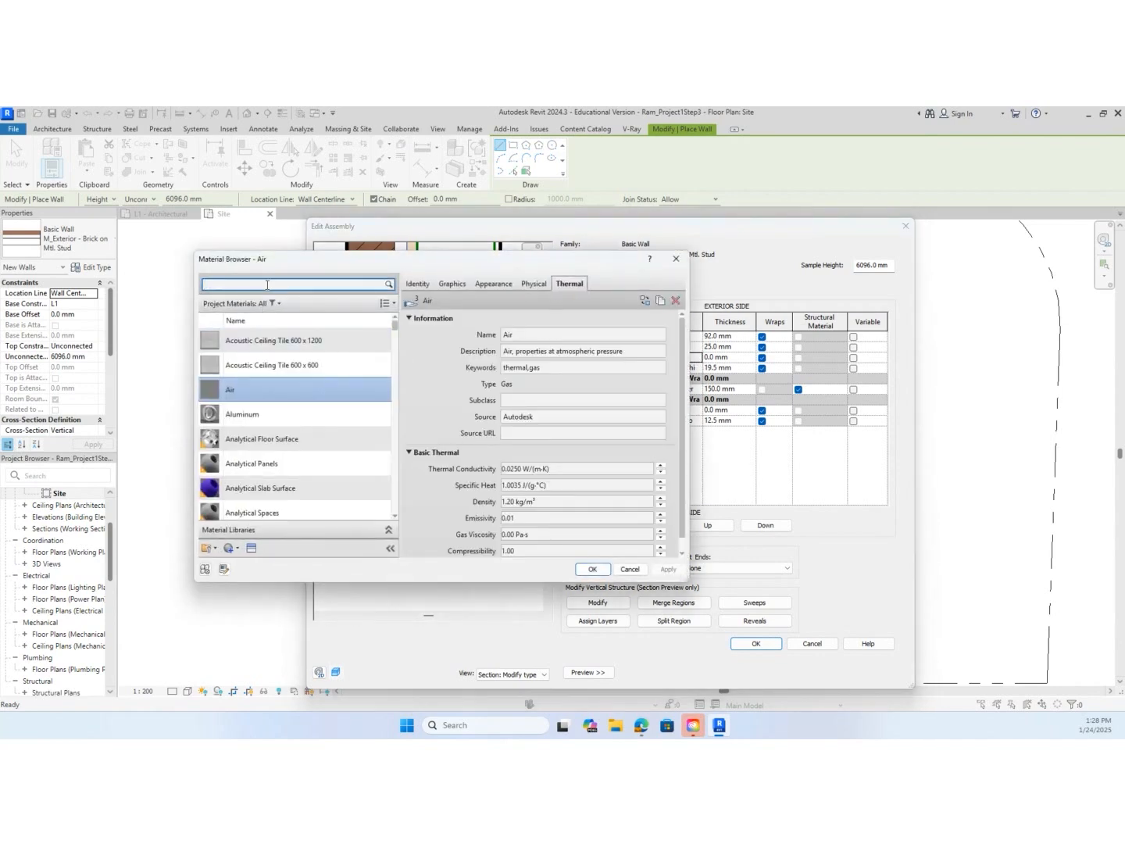
text(insul)
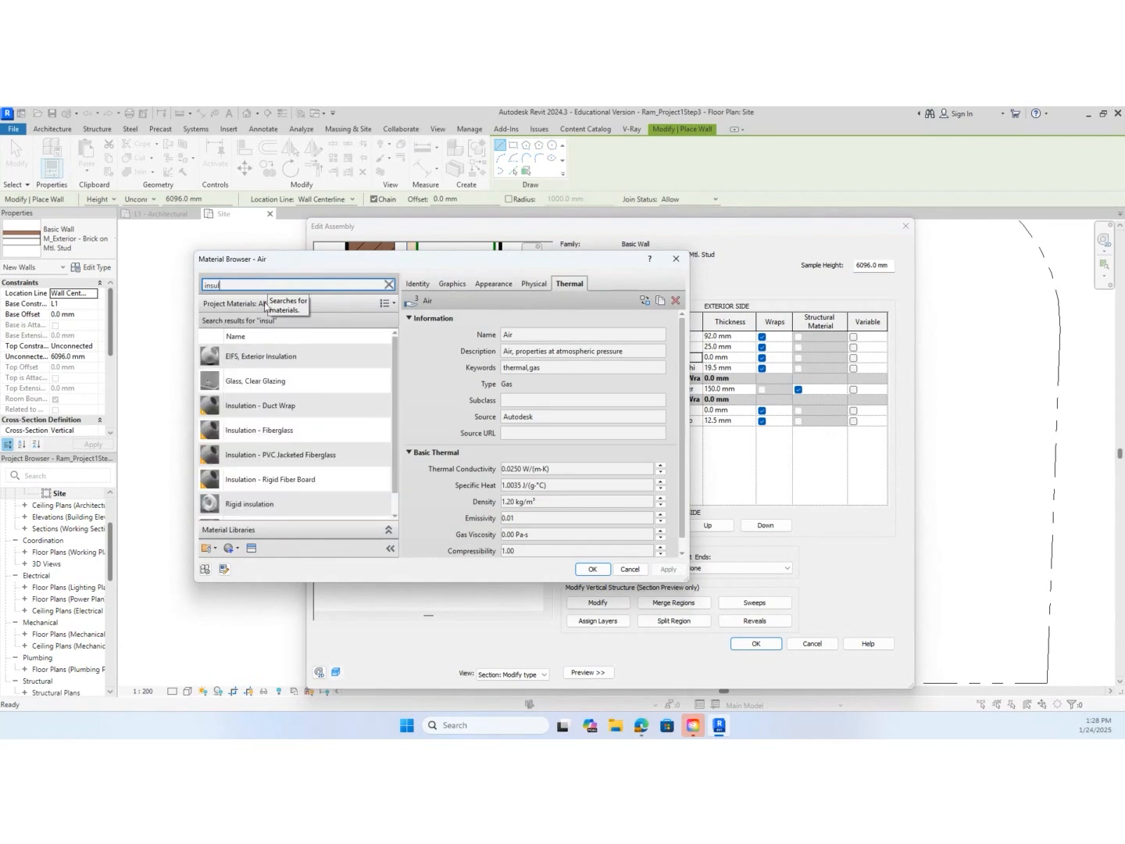
click(311, 511)
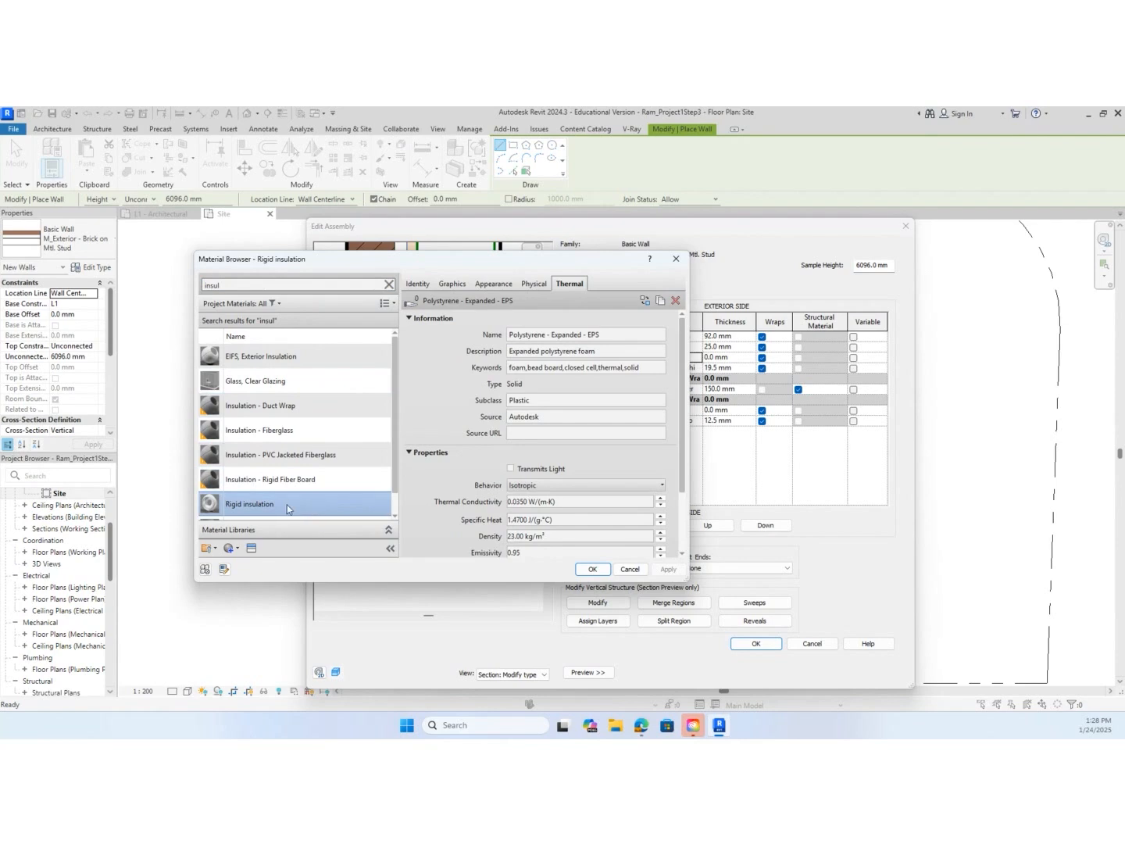
scroll(293, 507, down, 1)
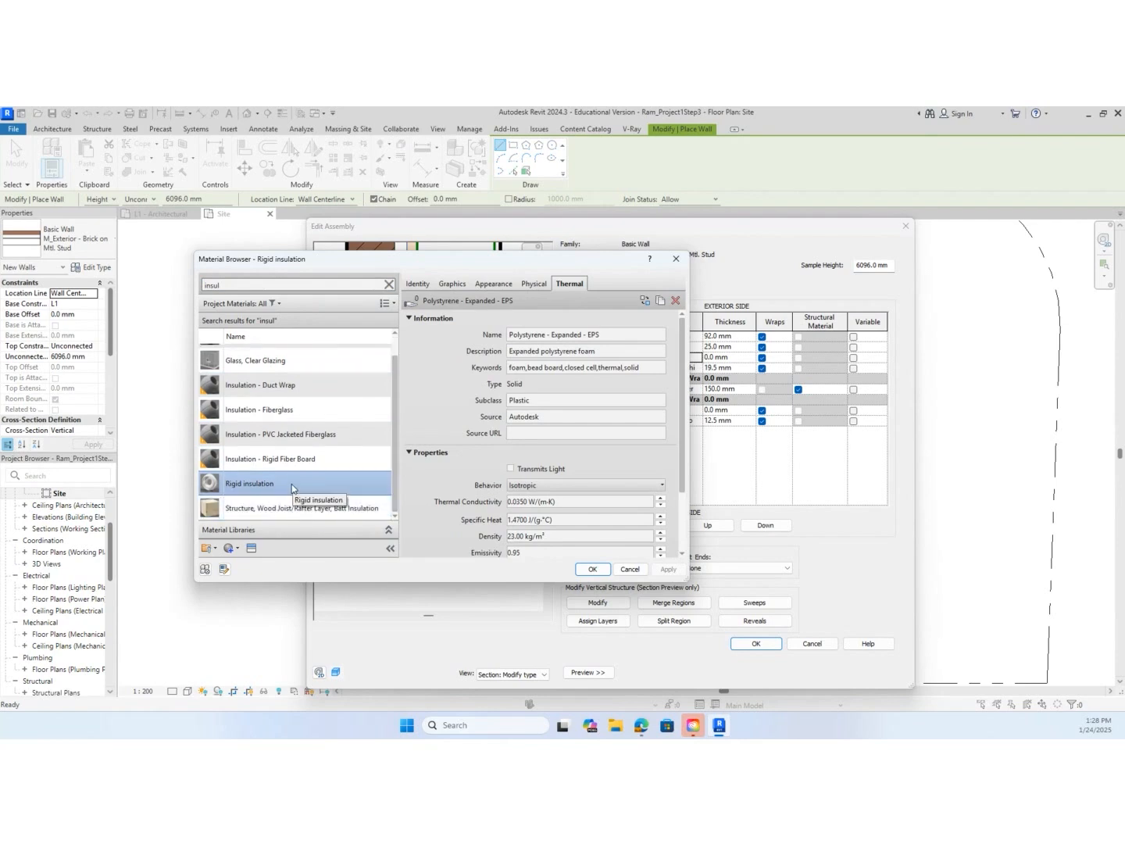
click(593, 570)
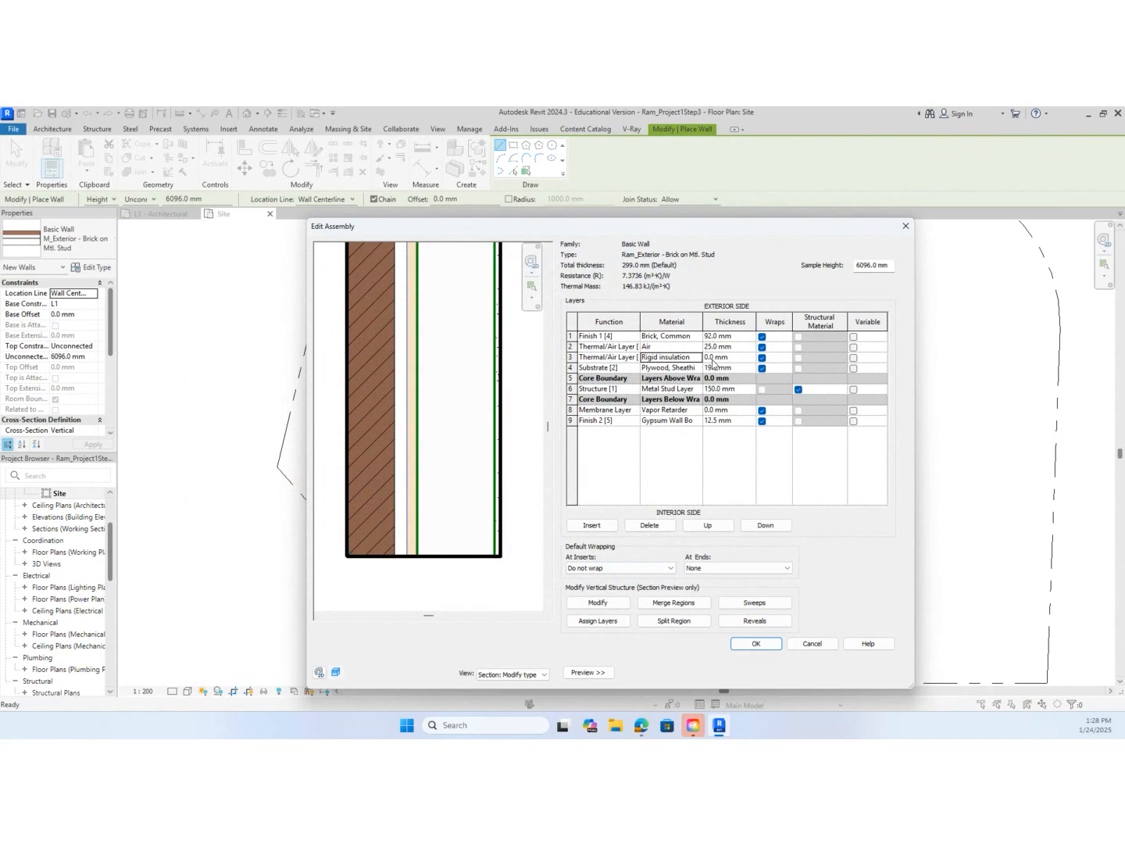
click(713, 358)
text(5)
Change layer 4 from a substrate to a Membrane Layer using the Vapor Retarder material, with a thickness of 0 mm
click(618, 369)
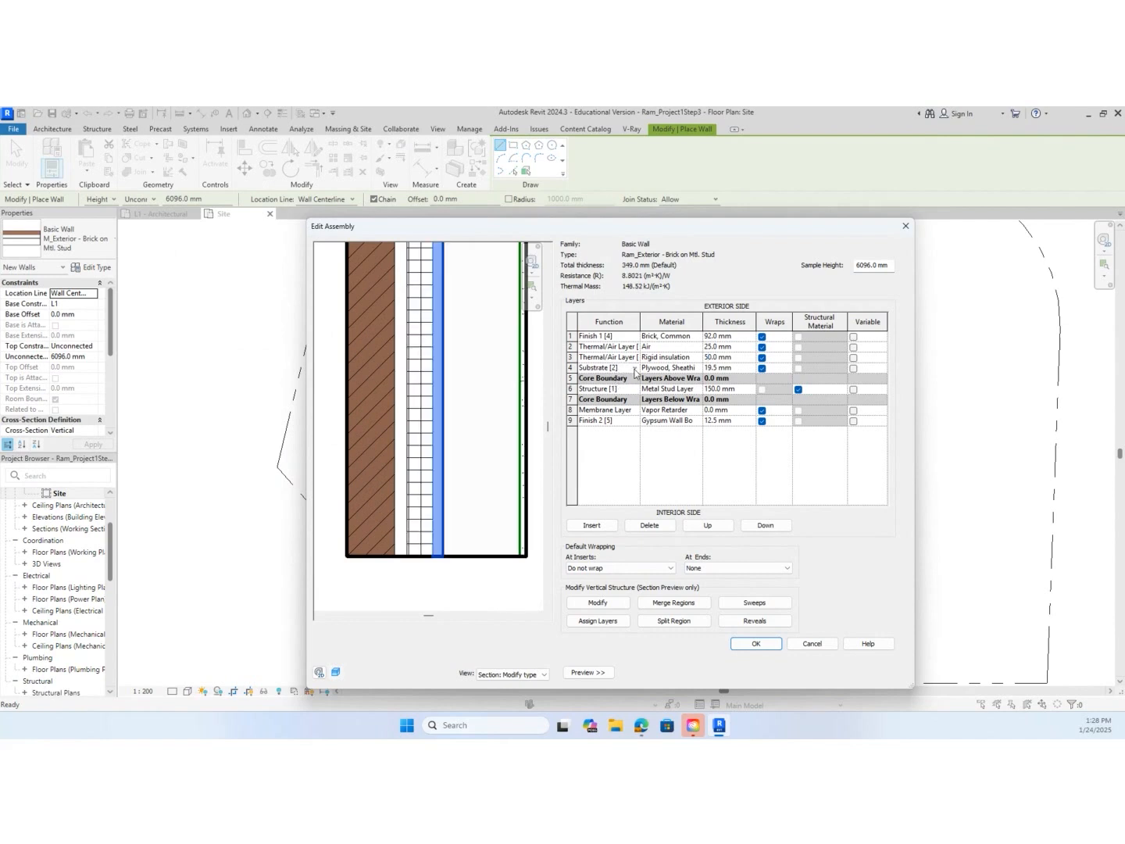
click(635, 368)
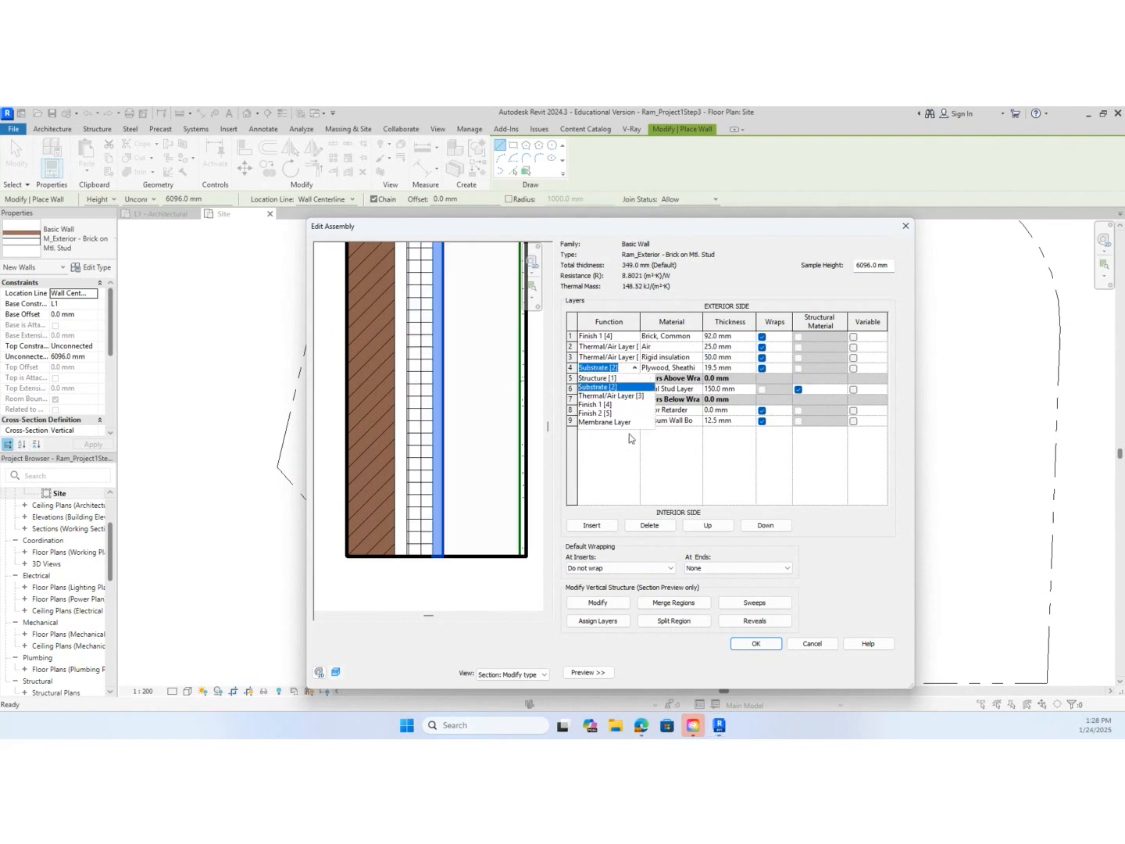
click(627, 422)
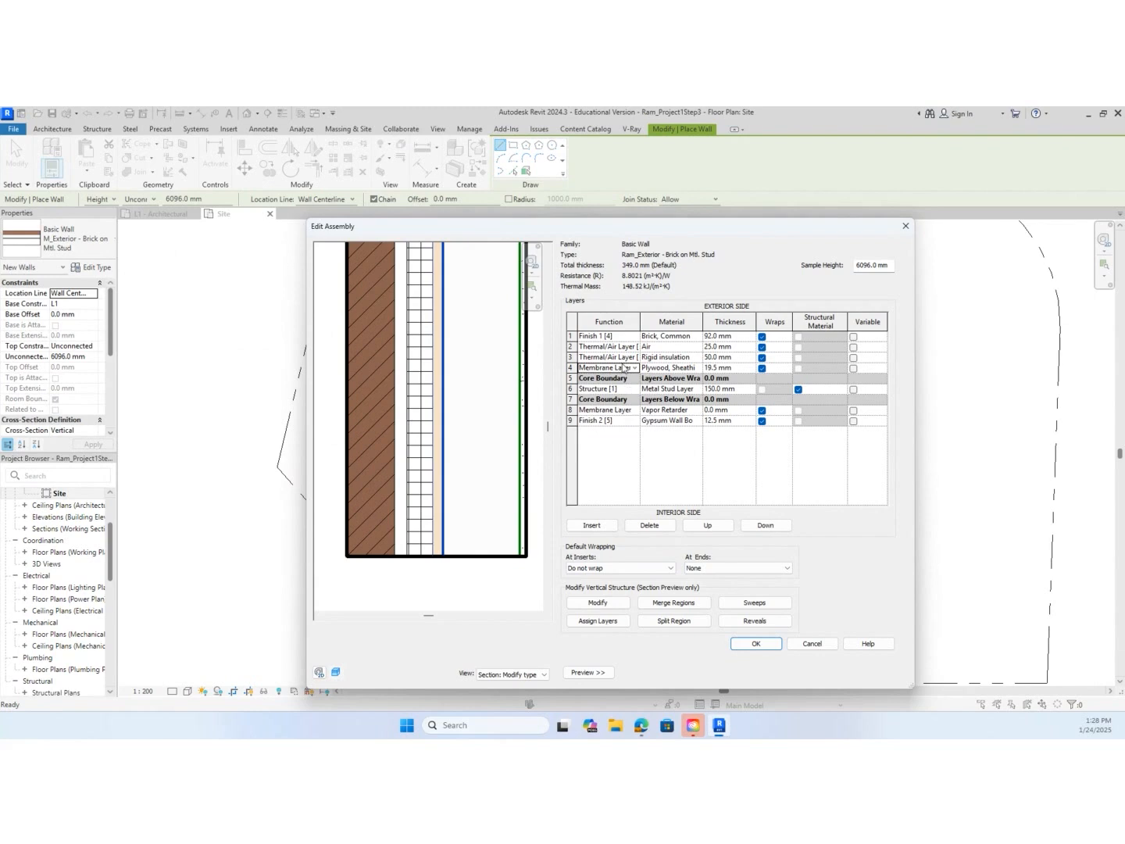
click(696, 371)
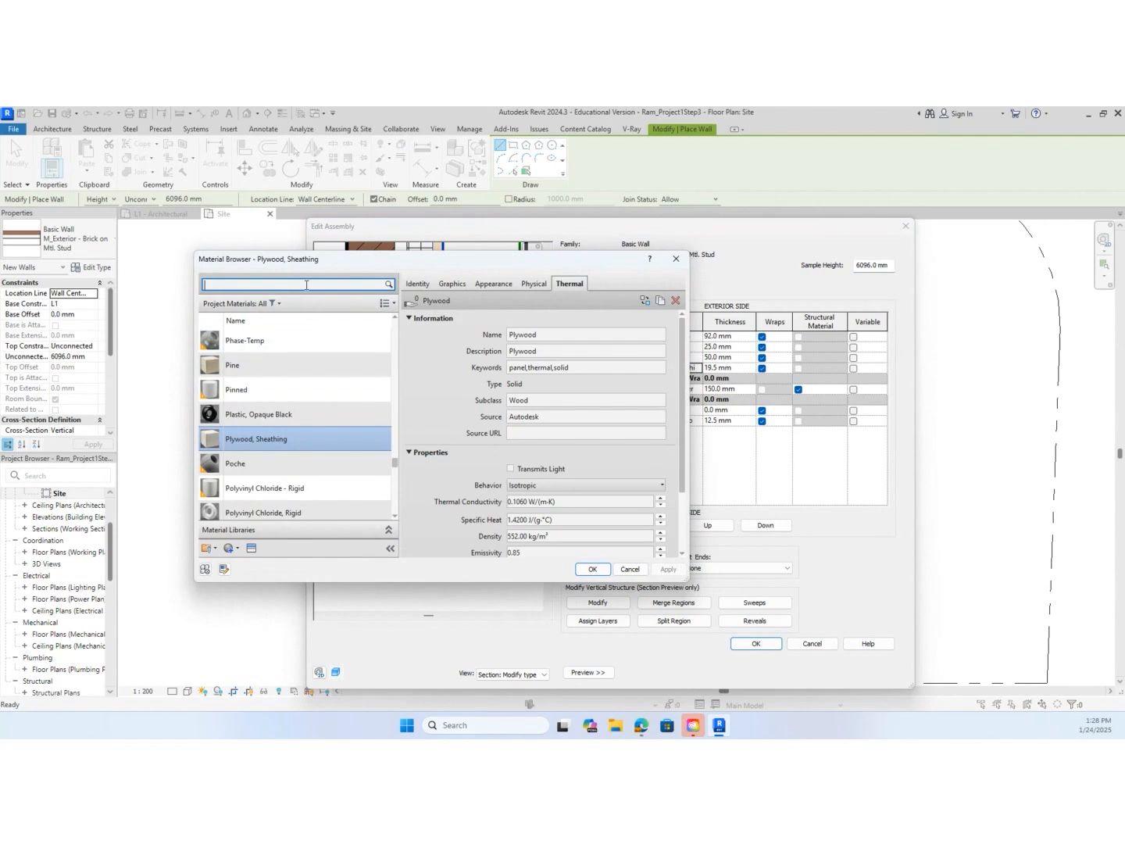
text(vapor)
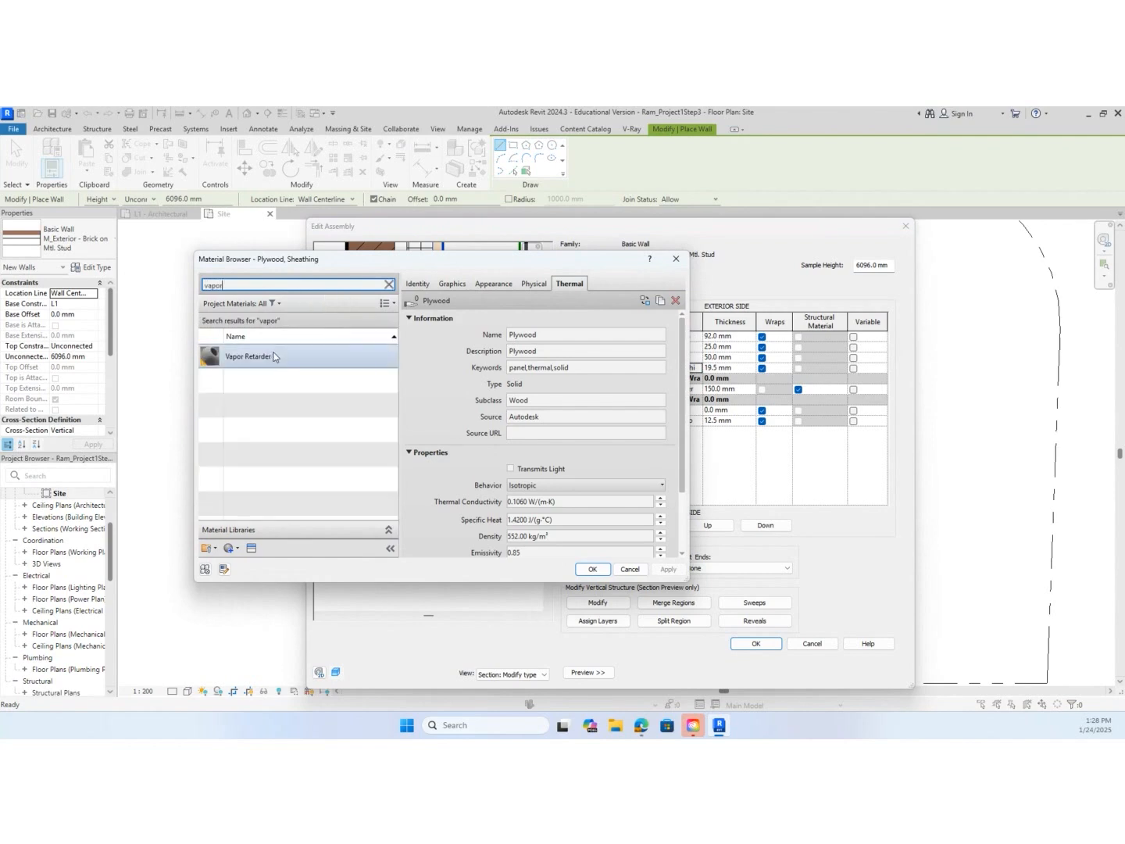
click(272, 356)
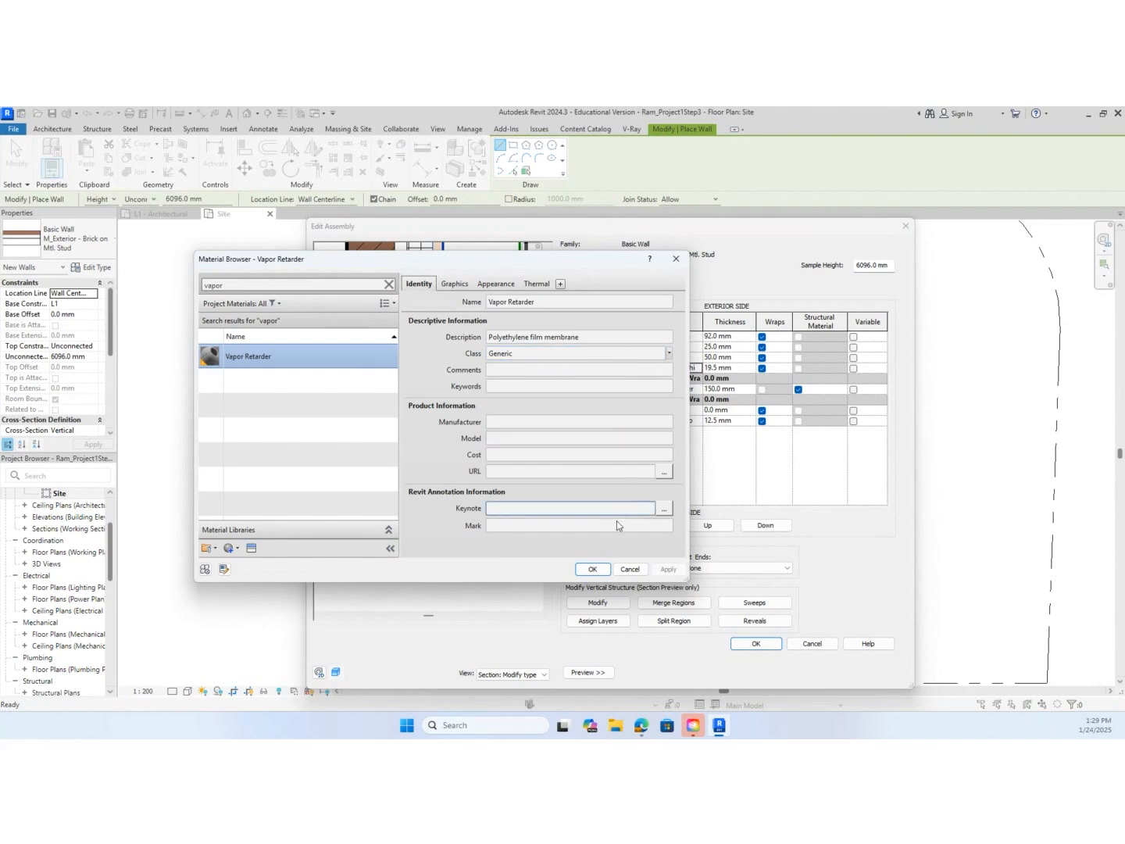
click(592, 569)
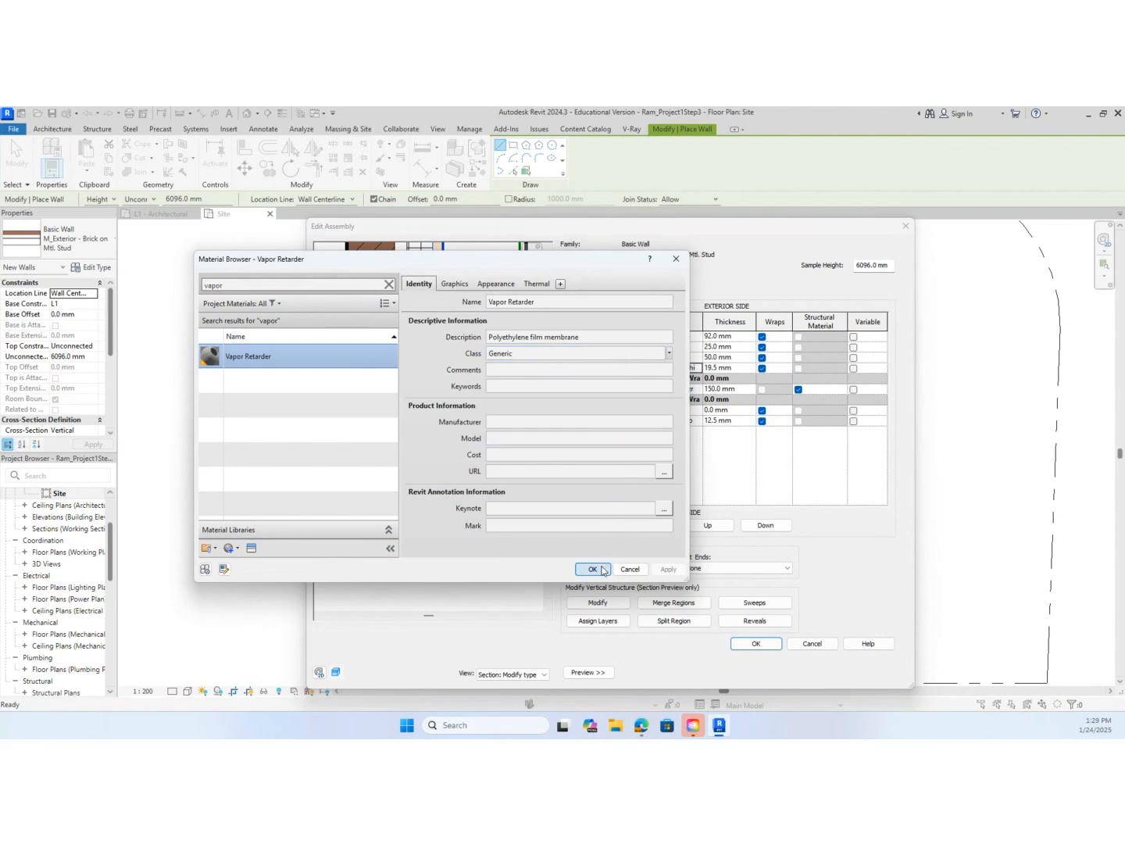
click(718, 368)
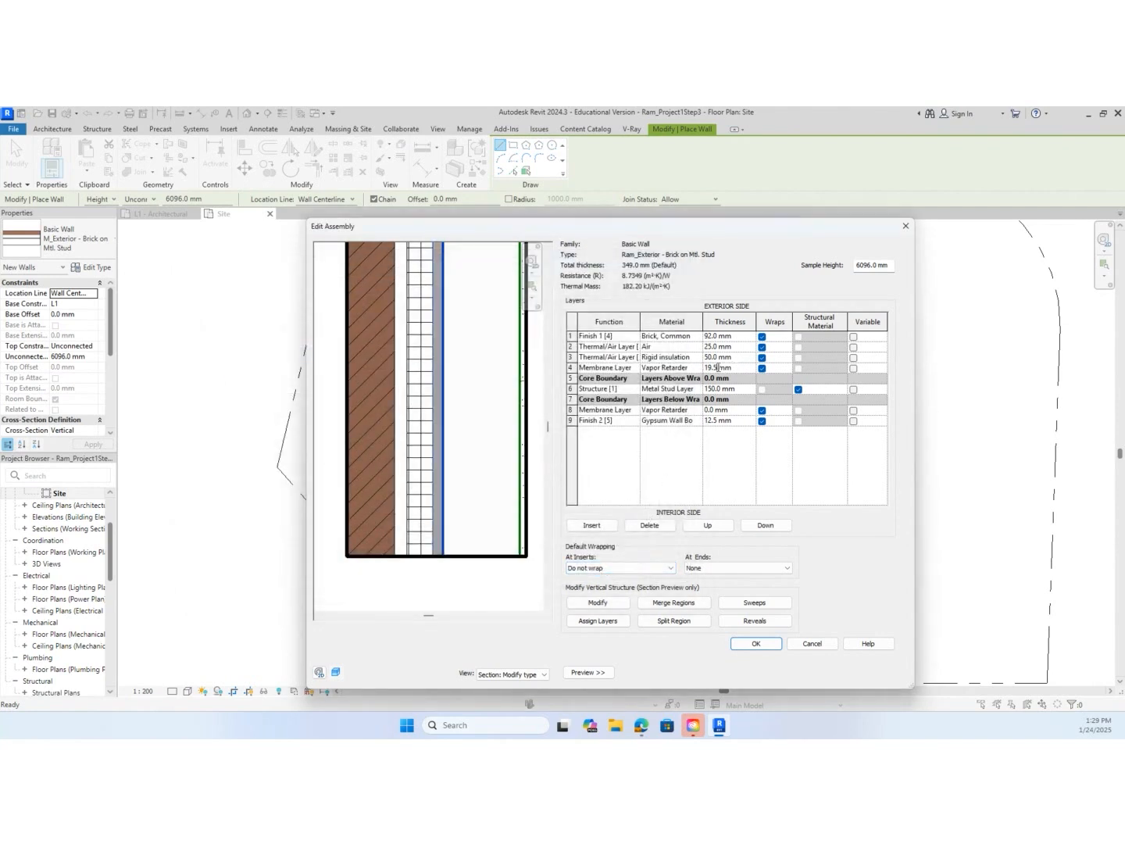
drag(718, 367, 678, 373)
text(0)
Set the Metal Stud Layer's thickness to 96 mm and delete the Vapor Retarder membrane layer on the interior side of the core
click(711, 388)
drag(714, 388, 693, 390)
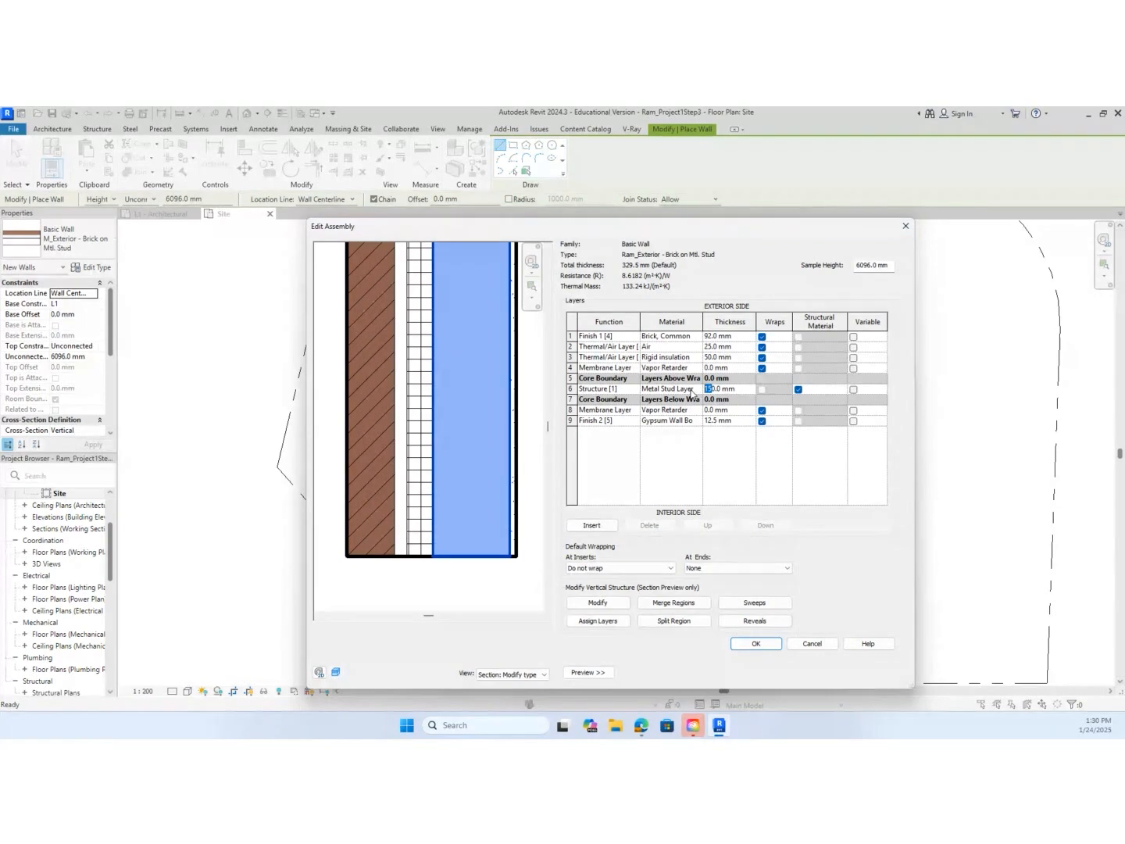
text(96)
click(569, 409)
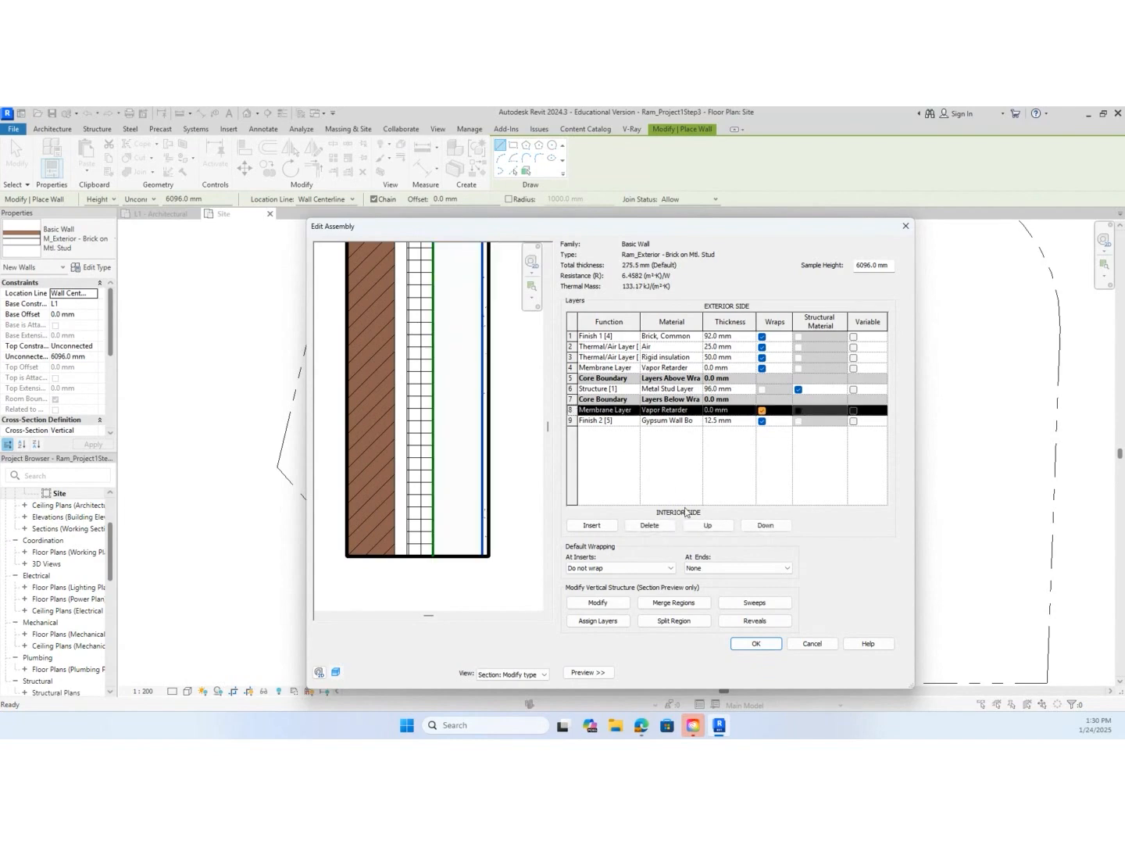
click(649, 526)
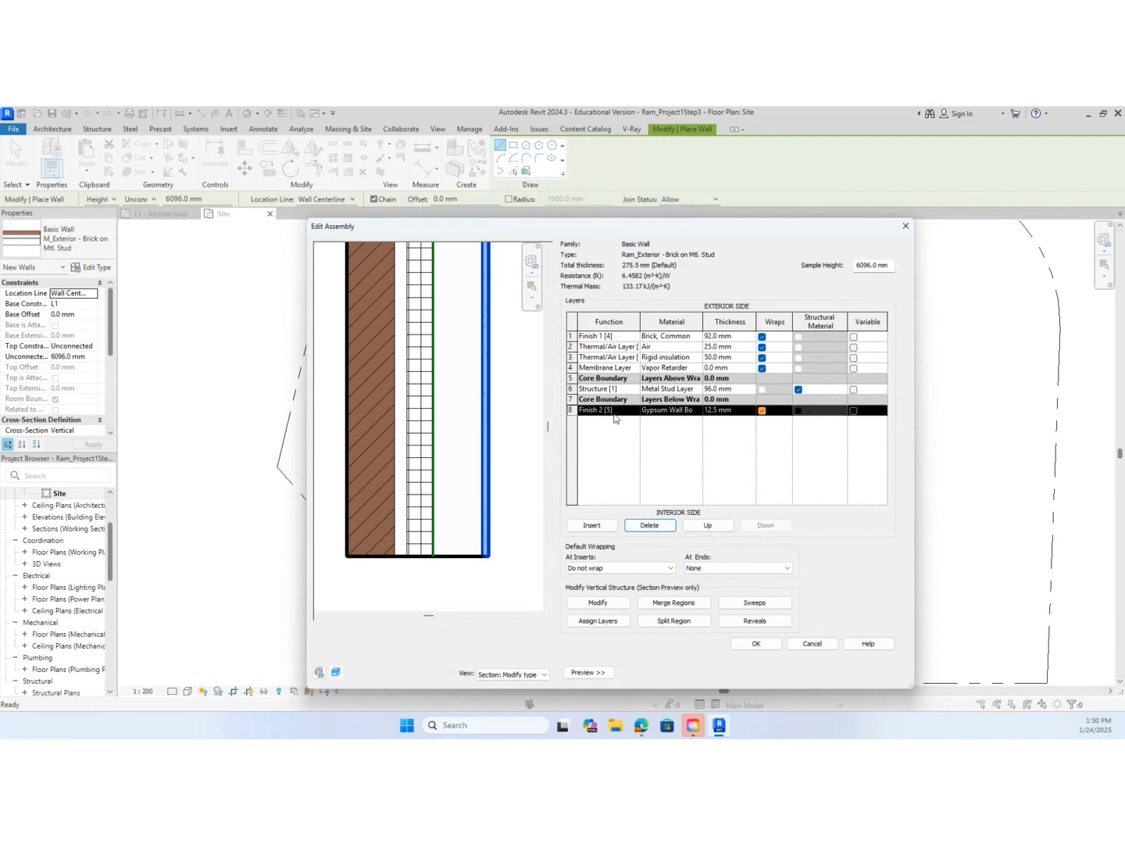
Set the thickness of the interior gypsum wall board finish to 13 mm and accept the wall assembly and type properties
click(707, 413)
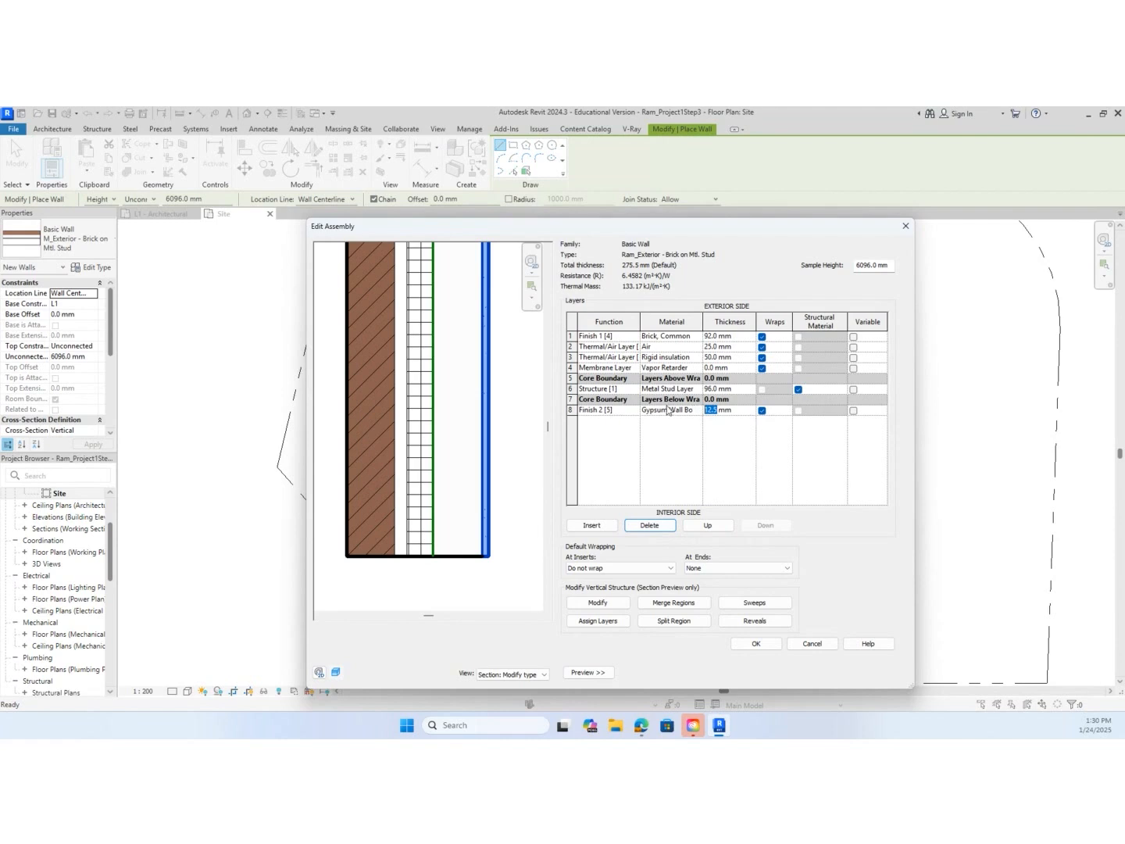
text(13)
click(769, 651)
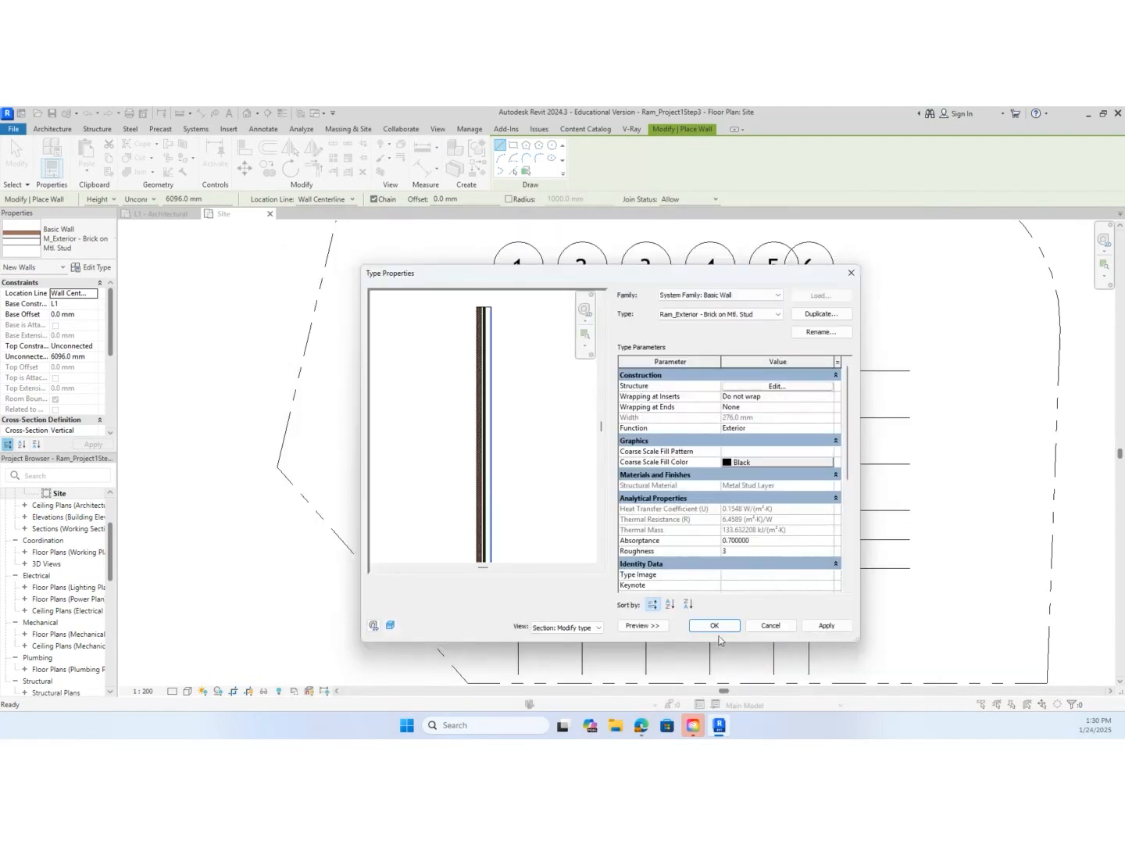
click(718, 626)
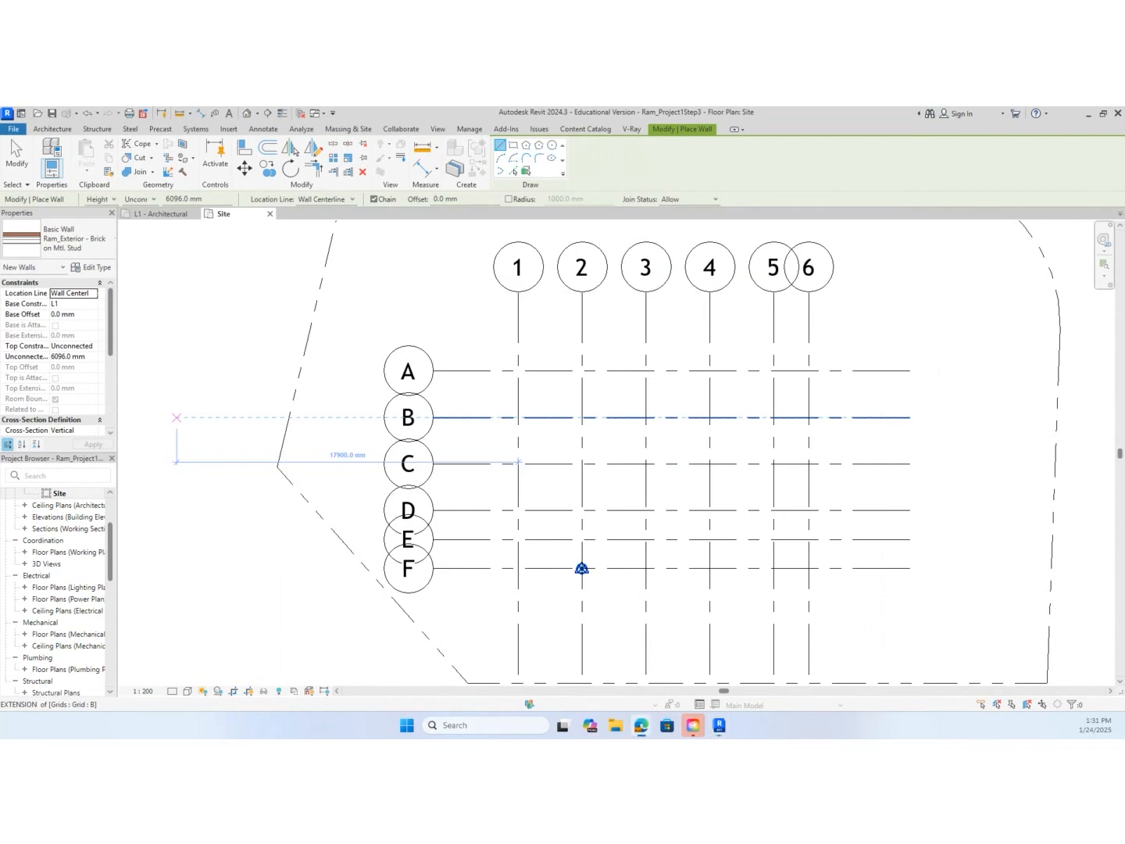
Switch to the WEEK 1 presentation PDF in Edge and examine the as-built drawing and the pages after it
drag(0, 288, 582, 138)
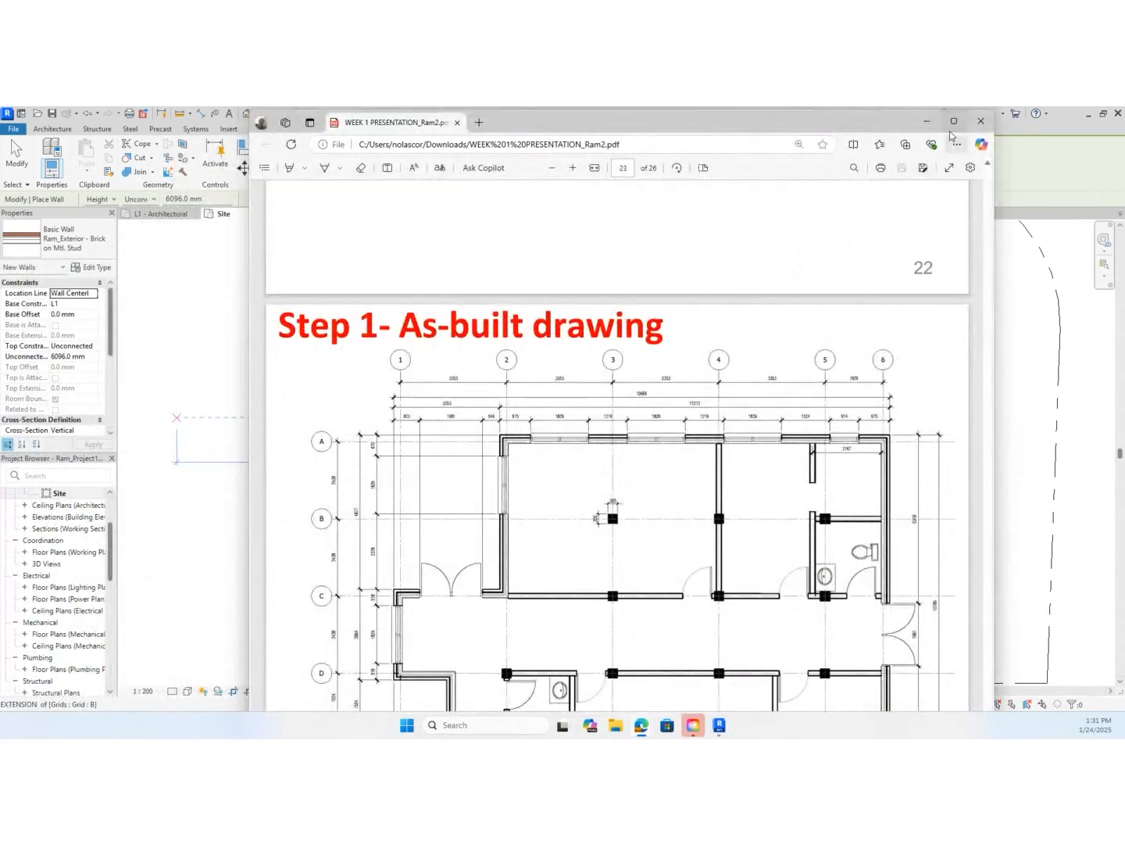
click(953, 121)
scroll(606, 578, down, 1)
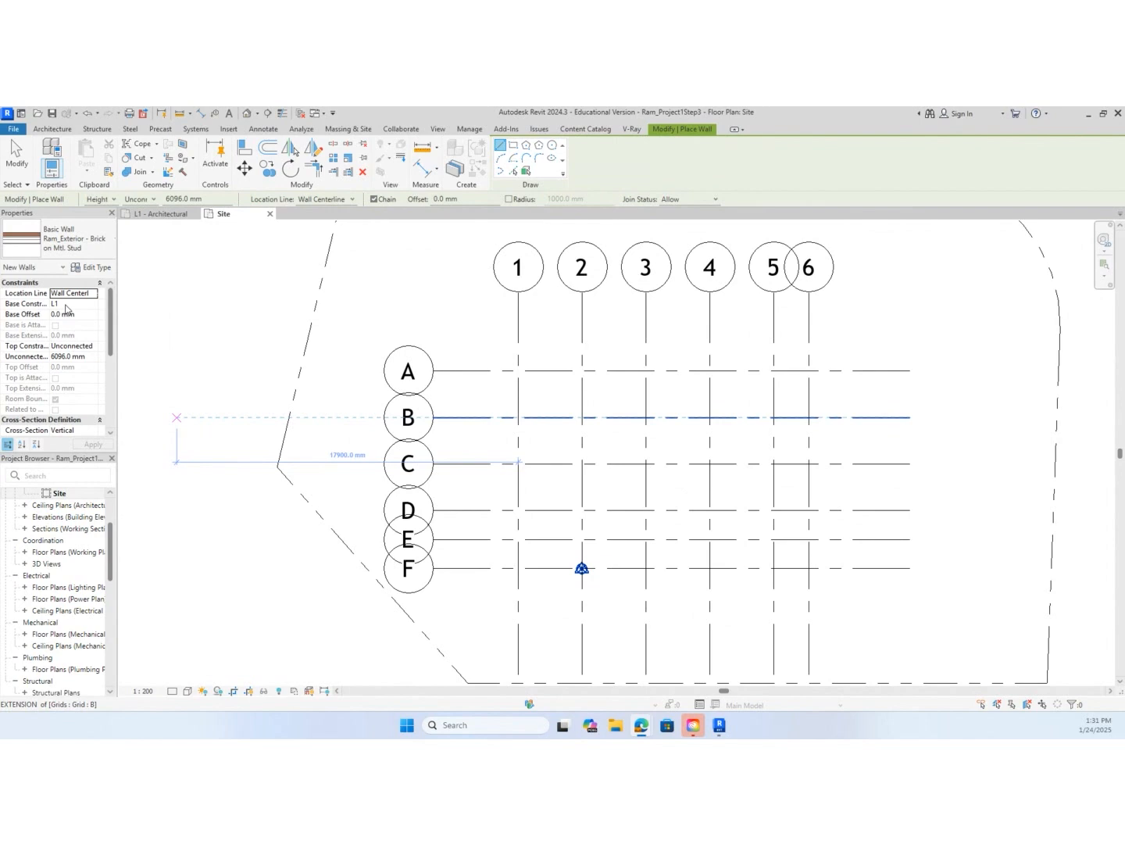
Back in Revit, set the new wall's top constraint to Up to level: L2 and keep Wall Centerline as its location line
click(94, 347)
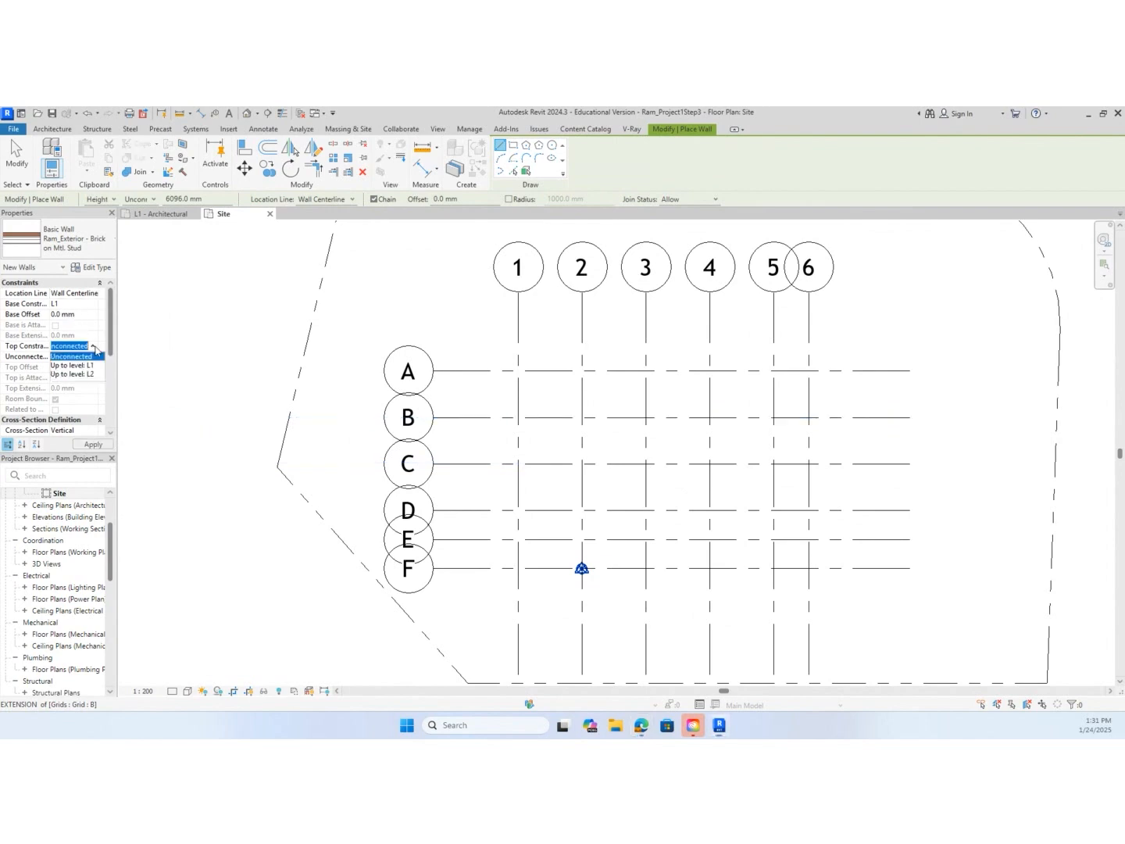
click(95, 375)
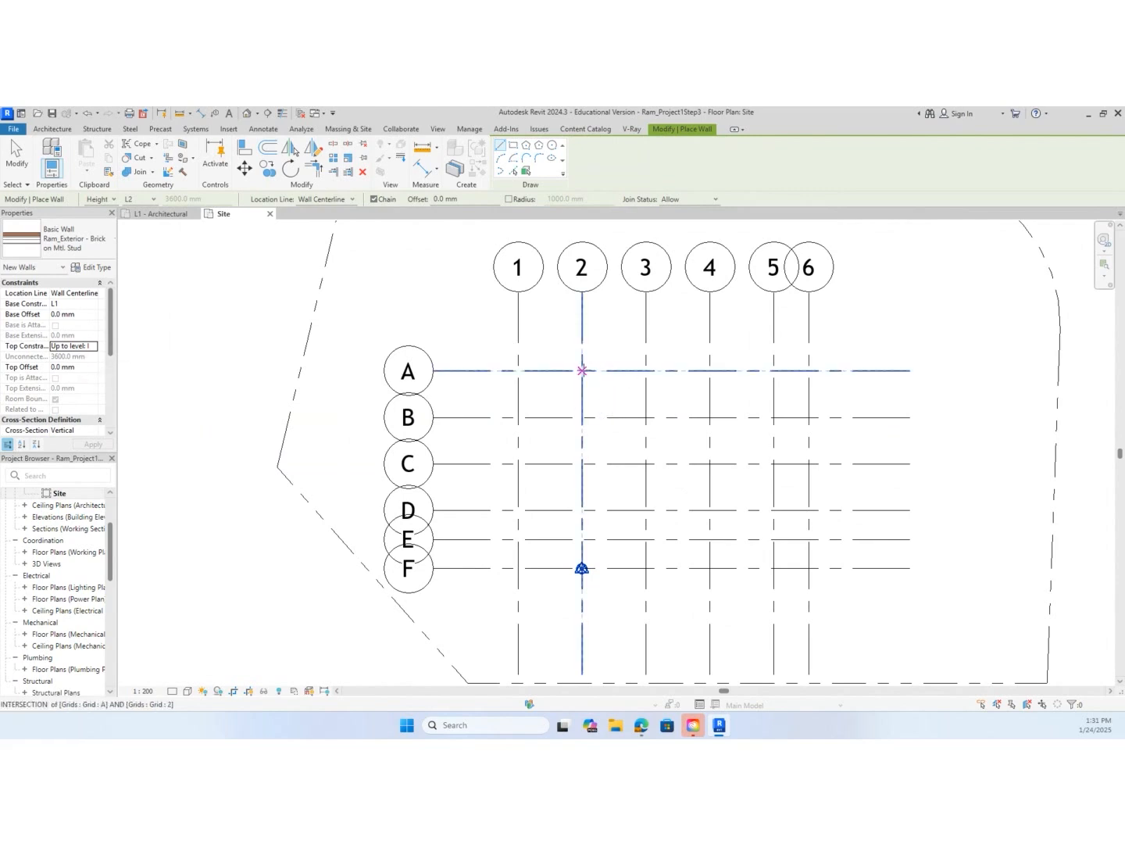
click(351, 201)
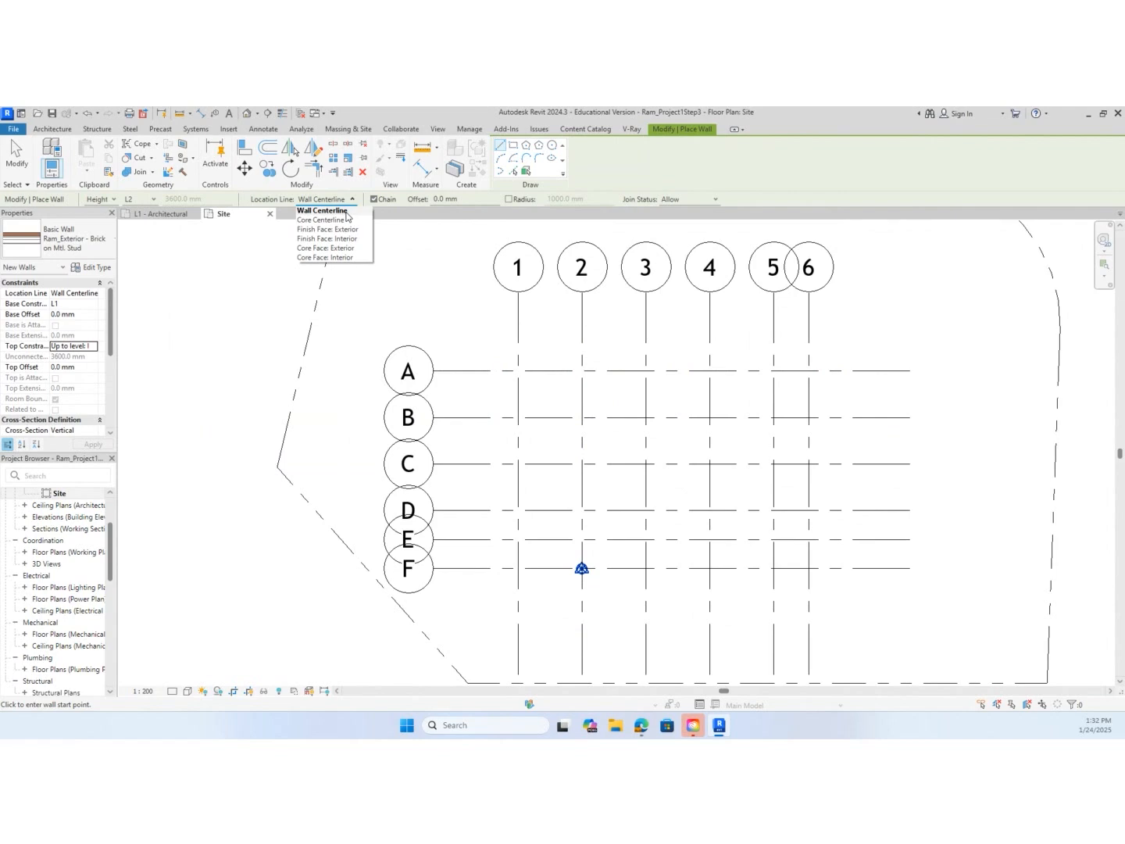
click(346, 212)
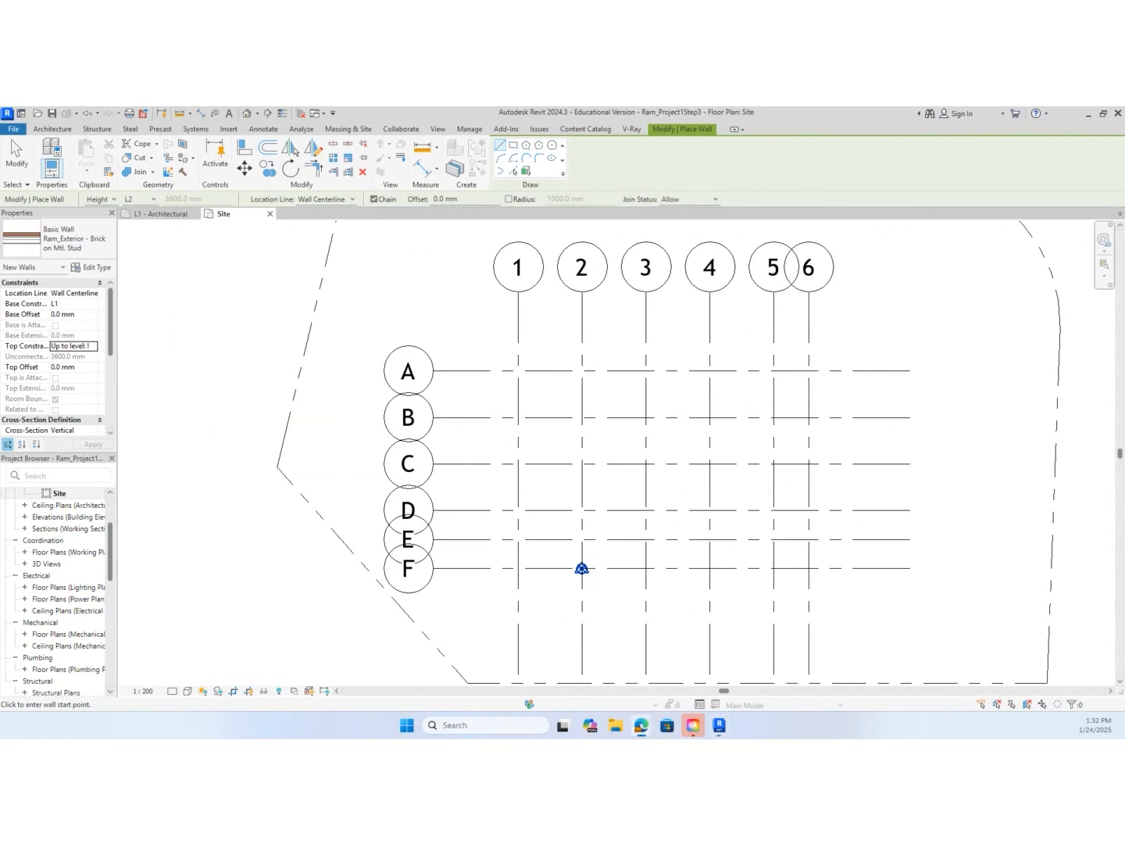
Return to the presentation PDF and examine the wall section's layer dimensions and centre line, going back through the grid pages
drag(0, 204, 512, 142)
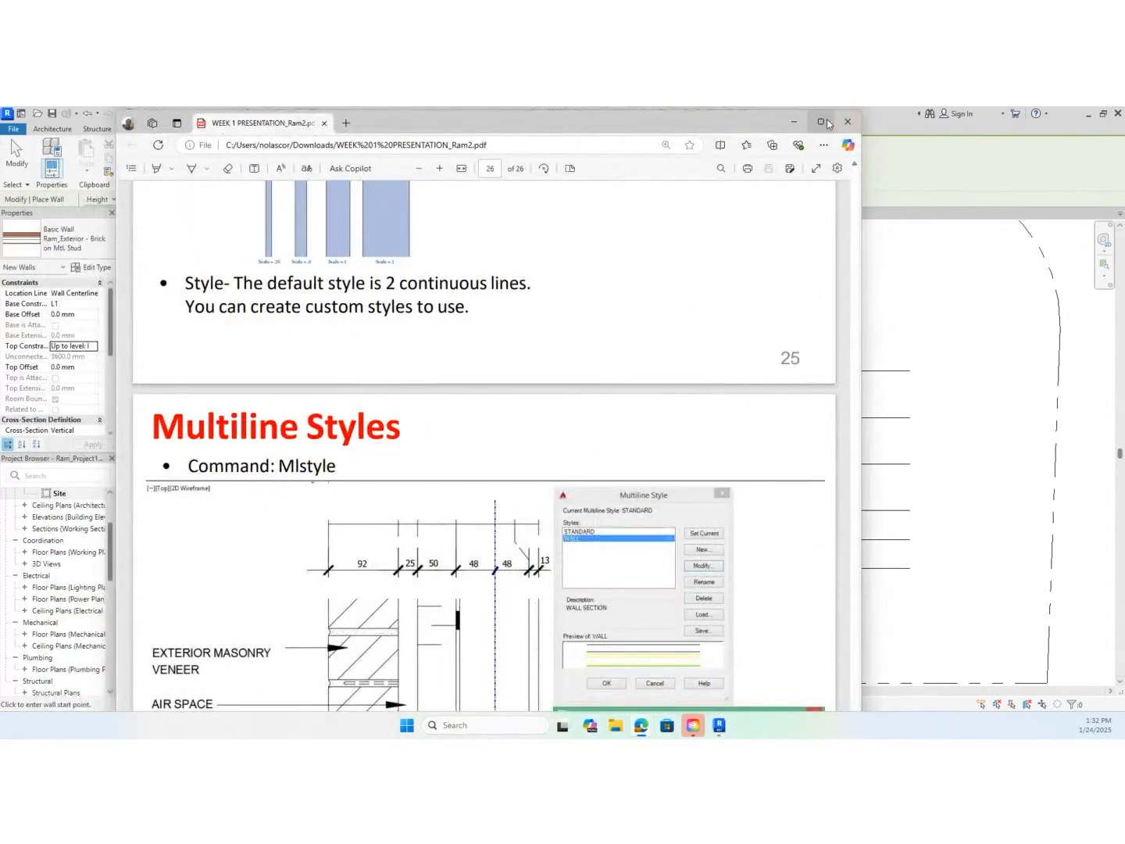
click(821, 121)
scroll(596, 588, down, 3)
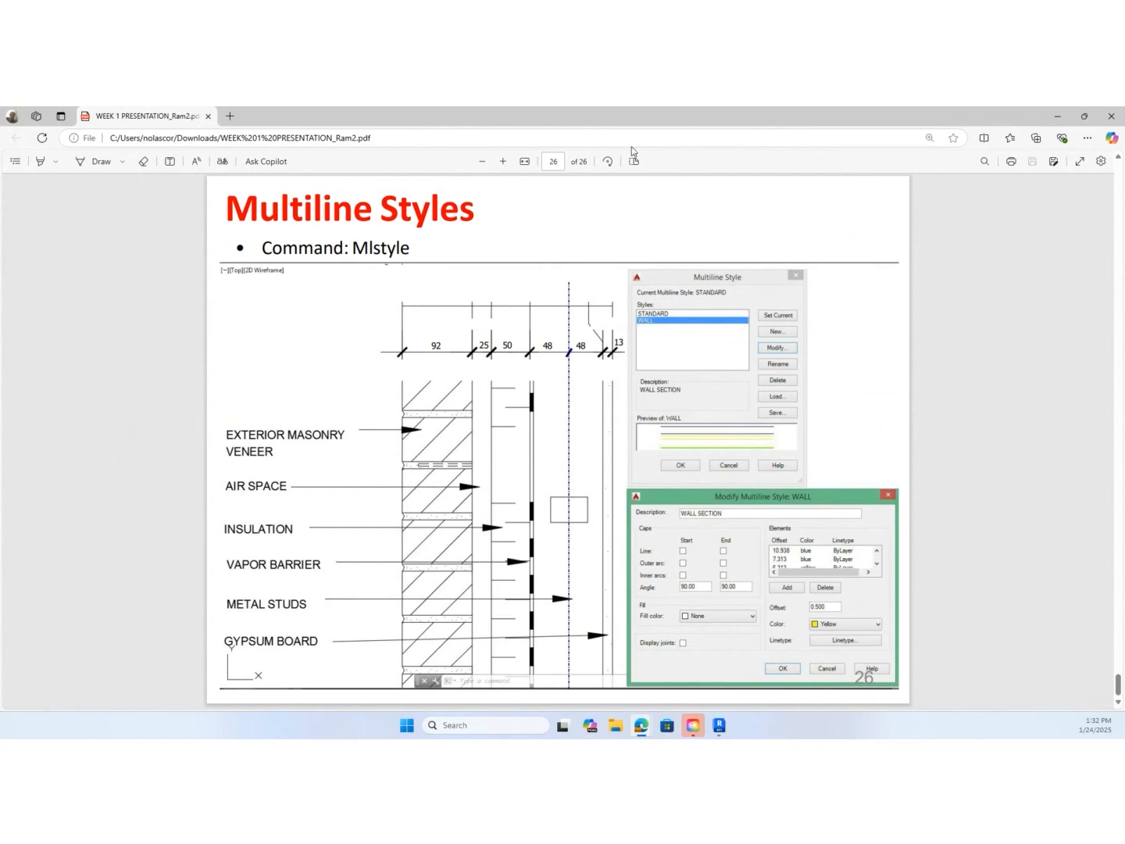
scroll(626, 345, up, 3)
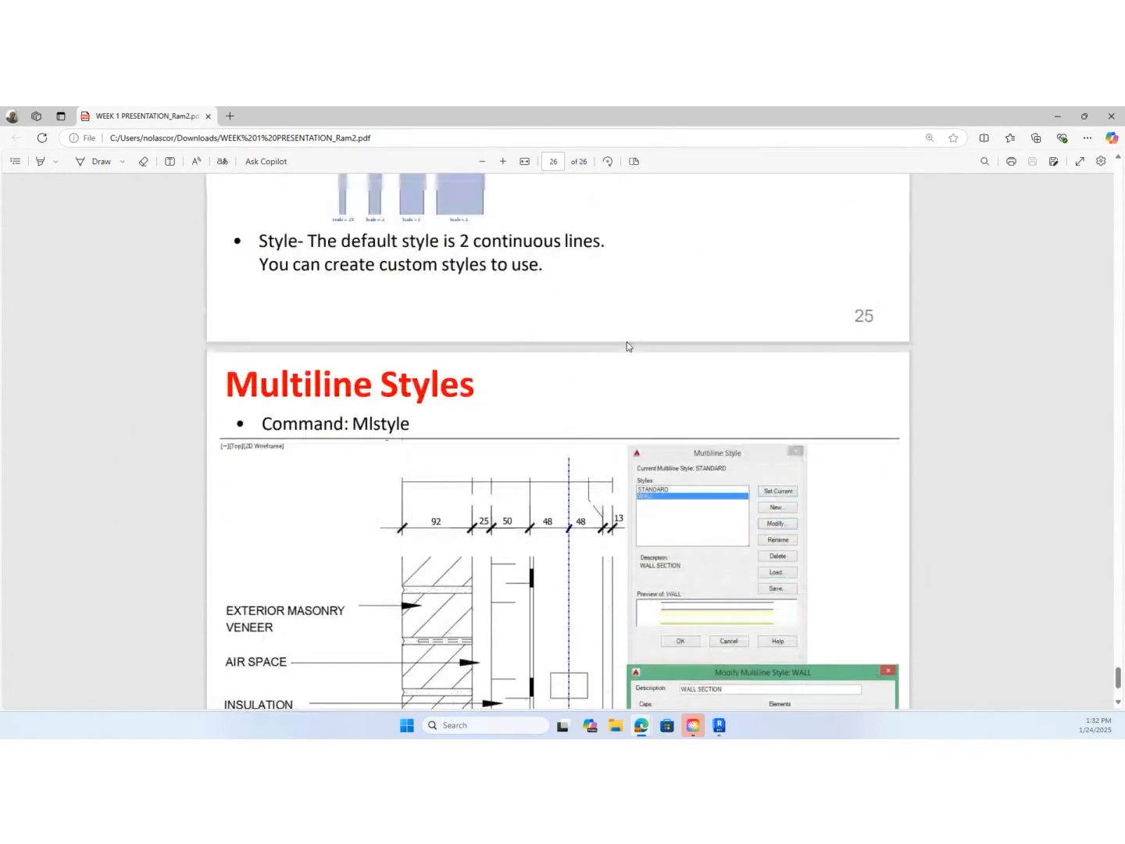
scroll(627, 348, up, 20)
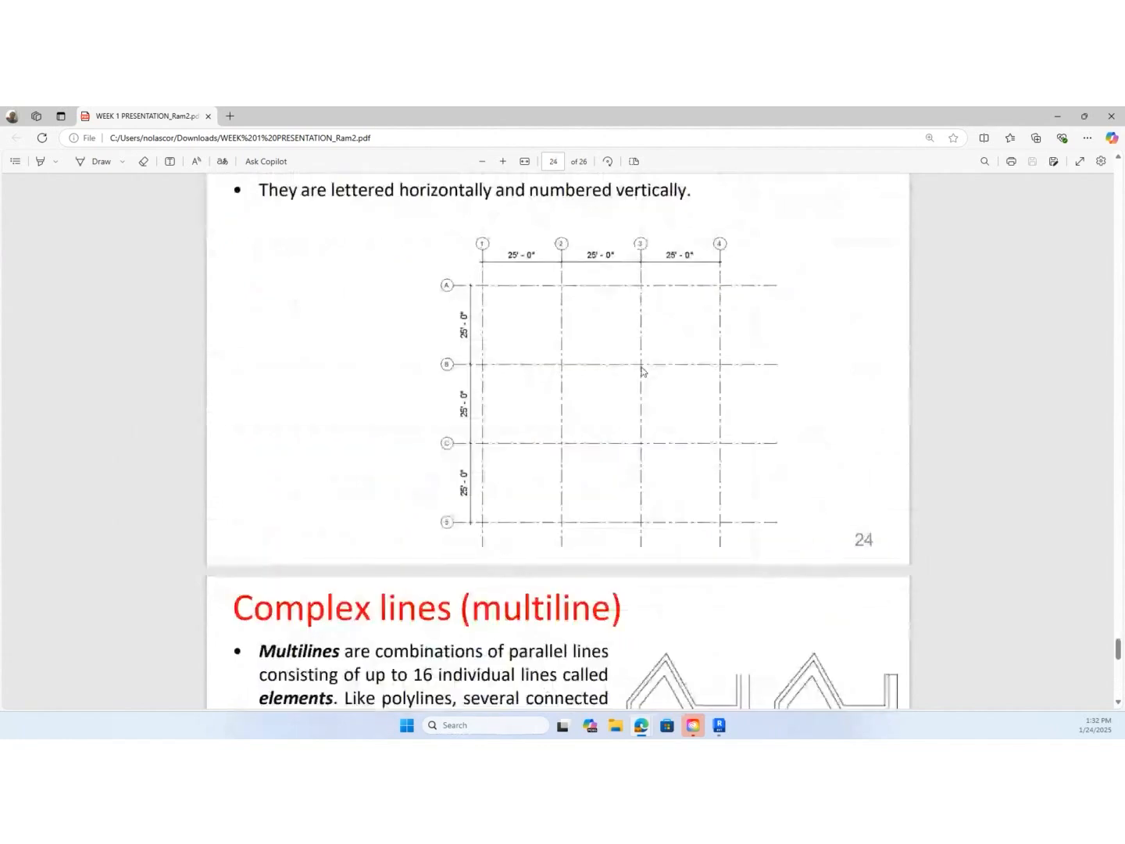
scroll(648, 376, up, 3)
drag(675, 111, 2, 172)
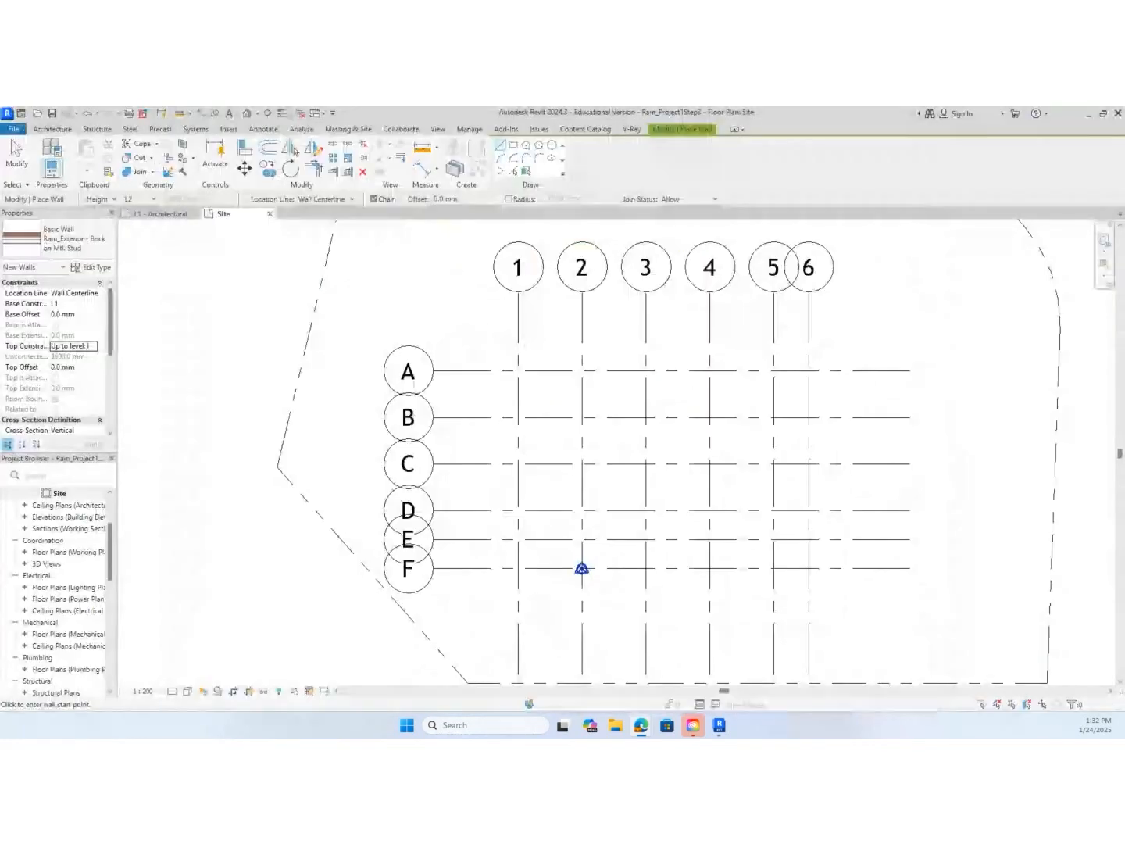
In Revit, set the wall's location line to Core Centerline and draw a wall along grid A from grid 2 to grid 6
click(352, 201)
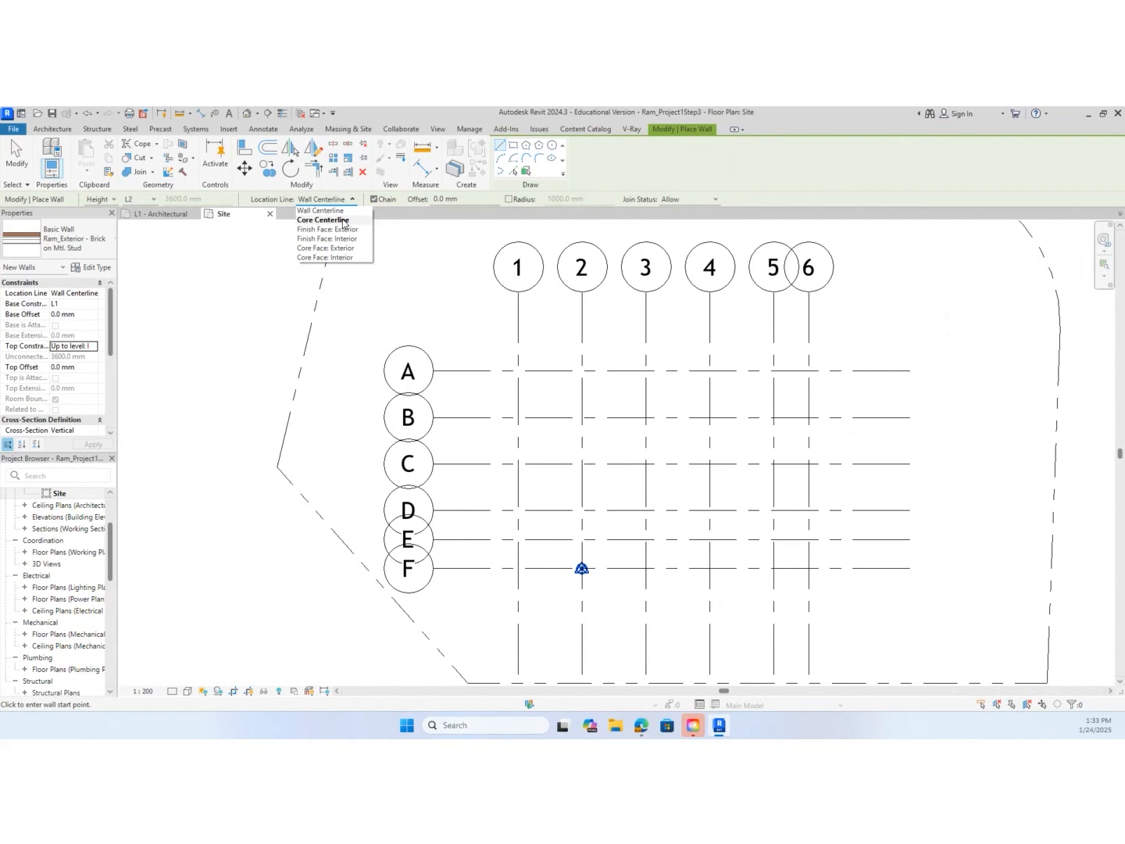
click(344, 221)
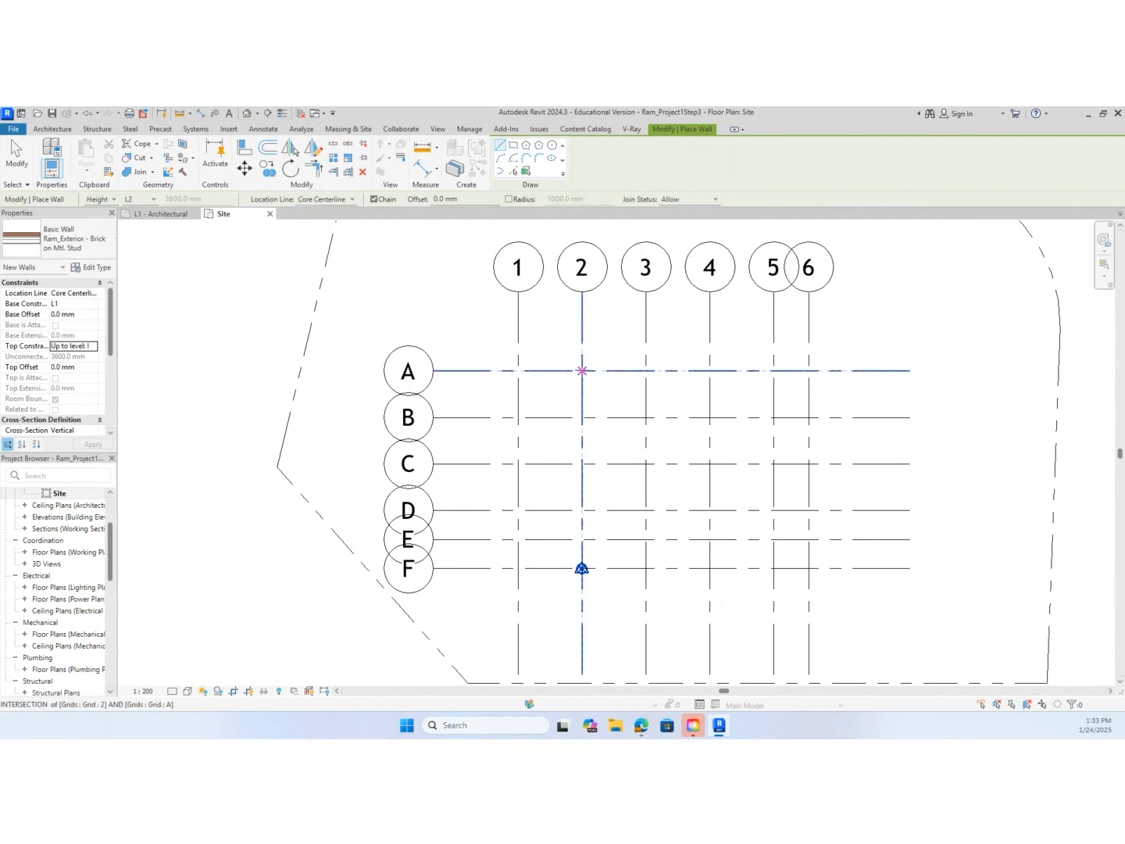
click(582, 370)
scroll(586, 369, up, 5)
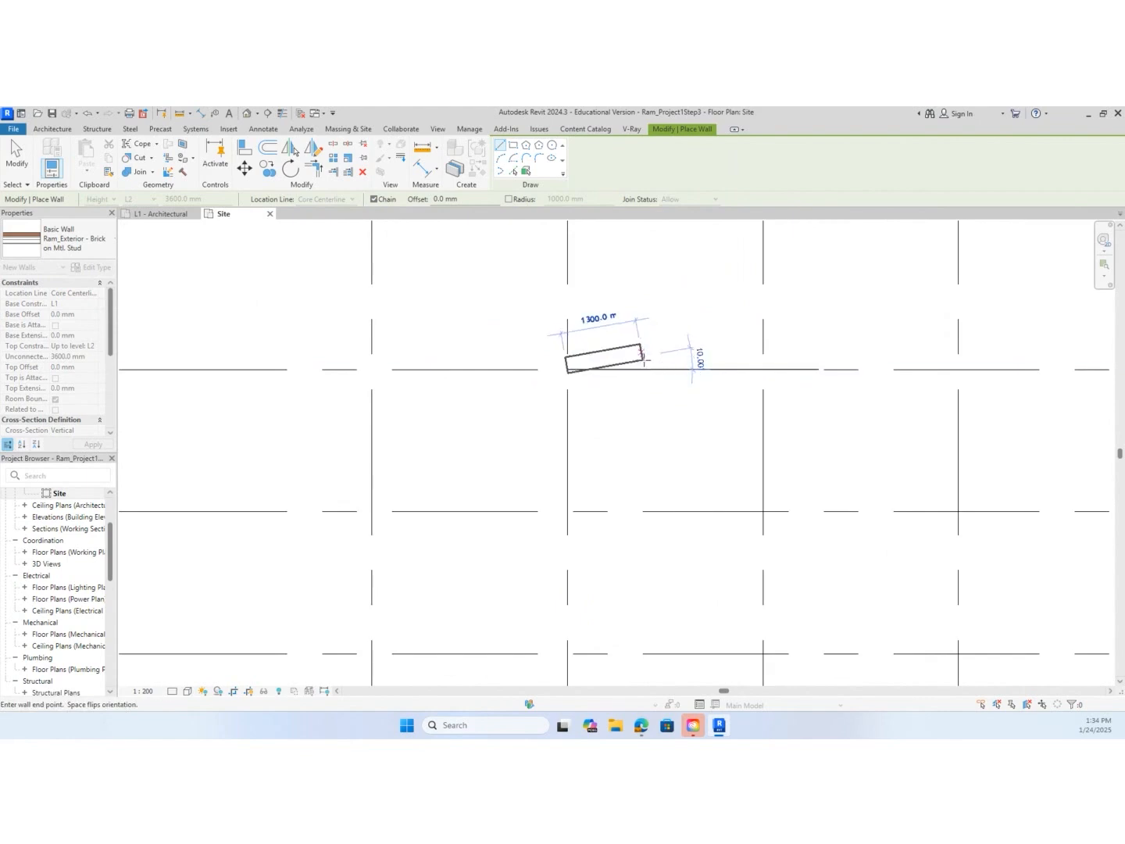
scroll(642, 365, up, 2)
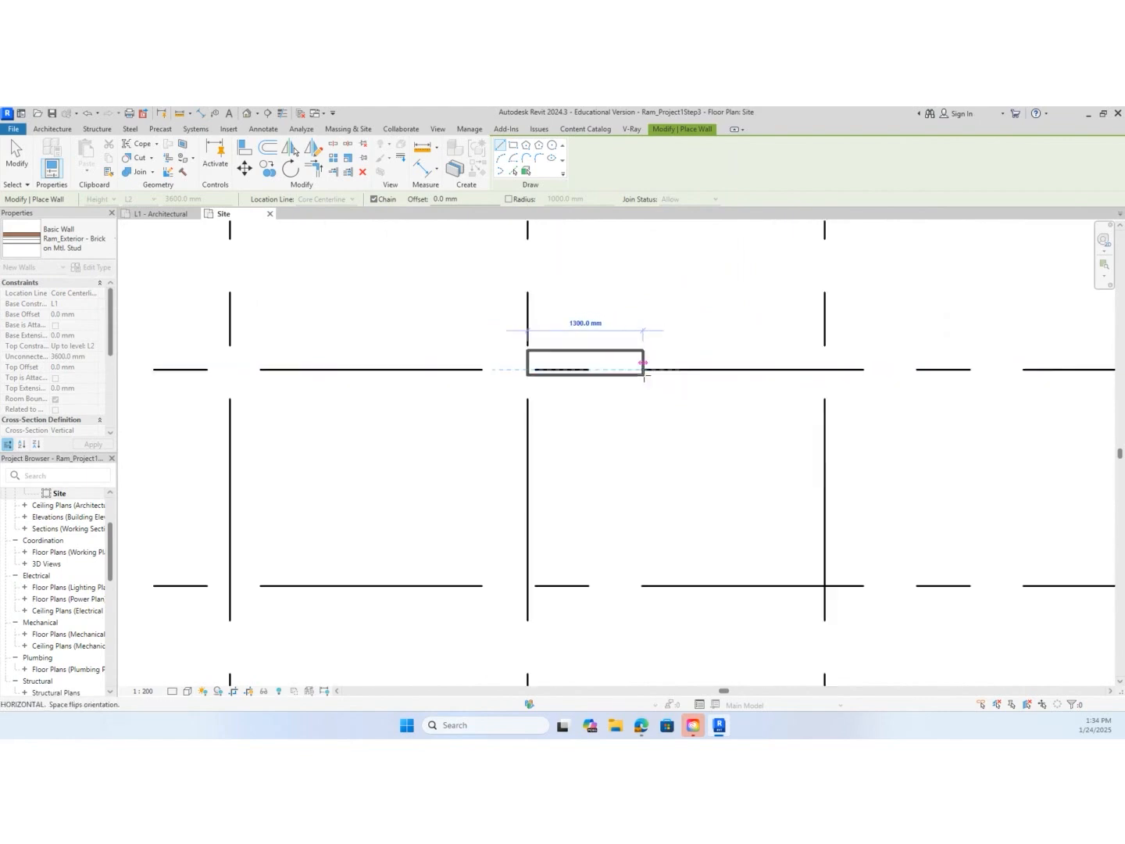
scroll(643, 364, down, 7)
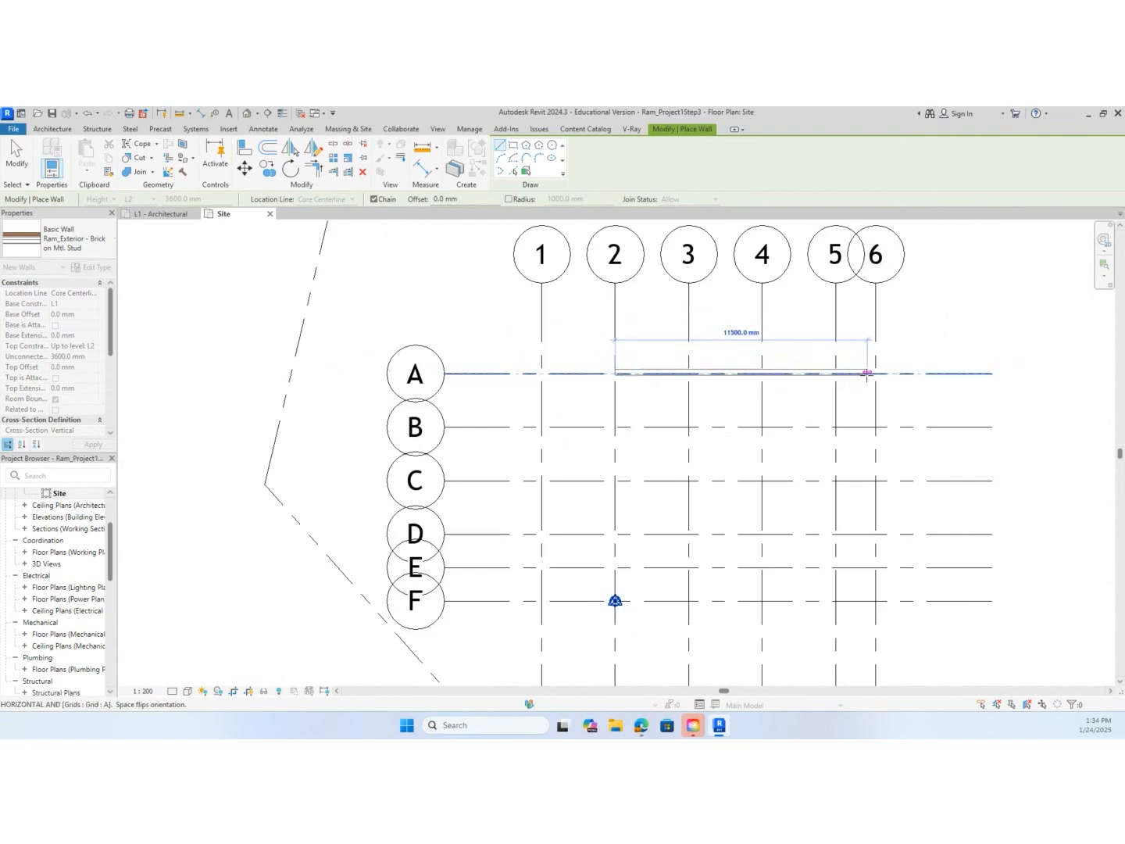
click(873, 373)
Continue the wall chain along grid 6 to its intersection with grid F, and along grid F to grid 2
scroll(879, 488, down, 2)
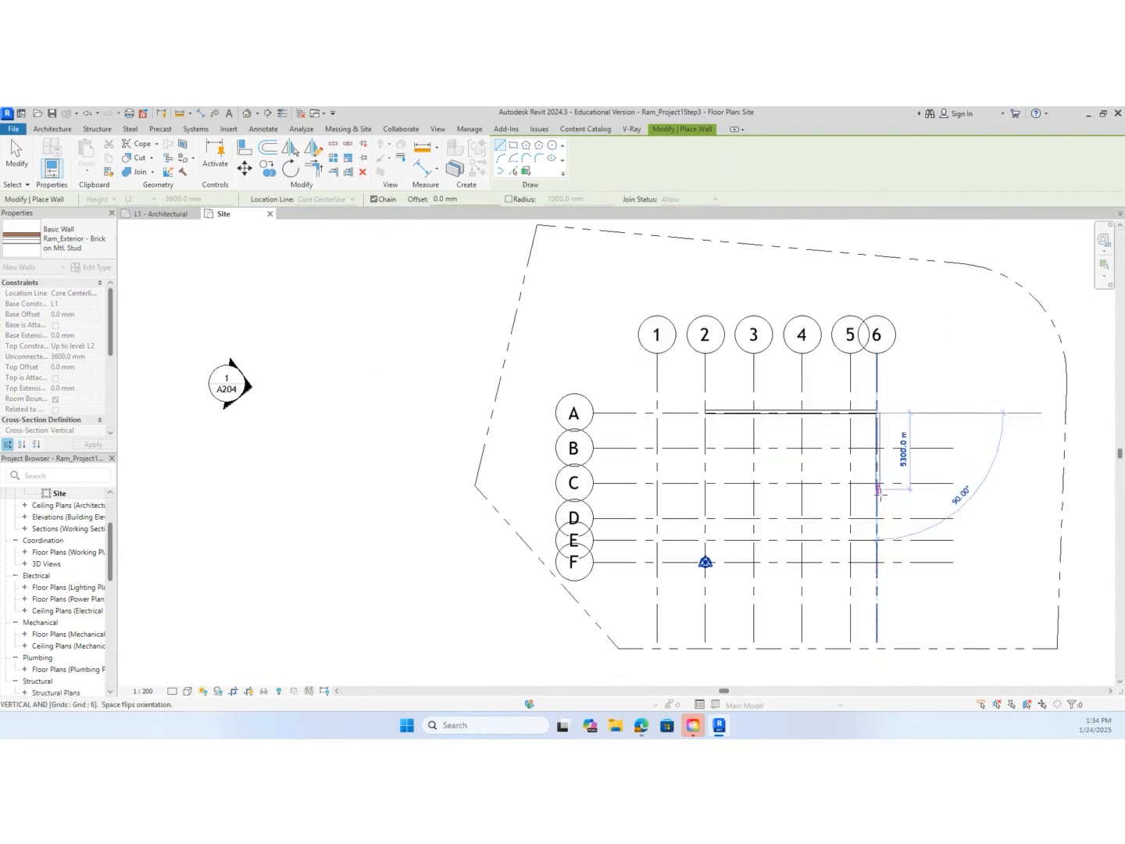
scroll(876, 561, up, 4)
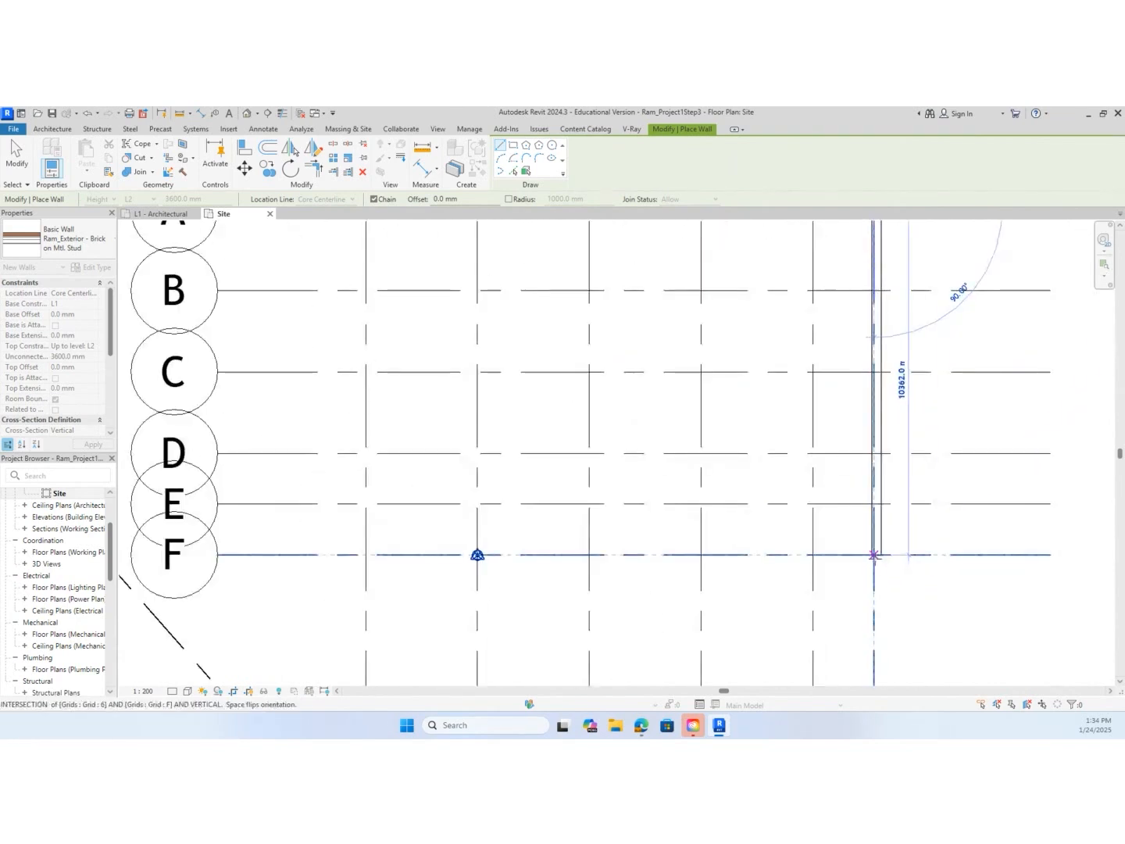
click(873, 555)
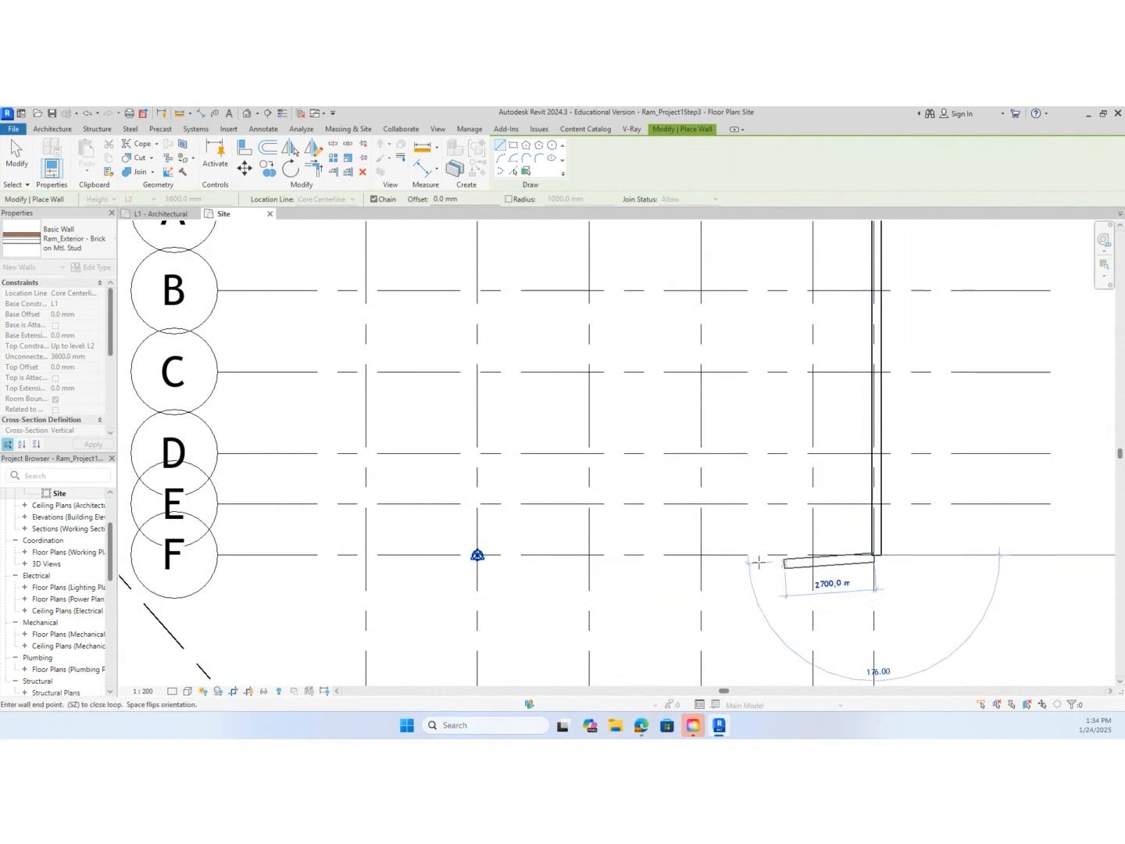
scroll(478, 555, up, 4)
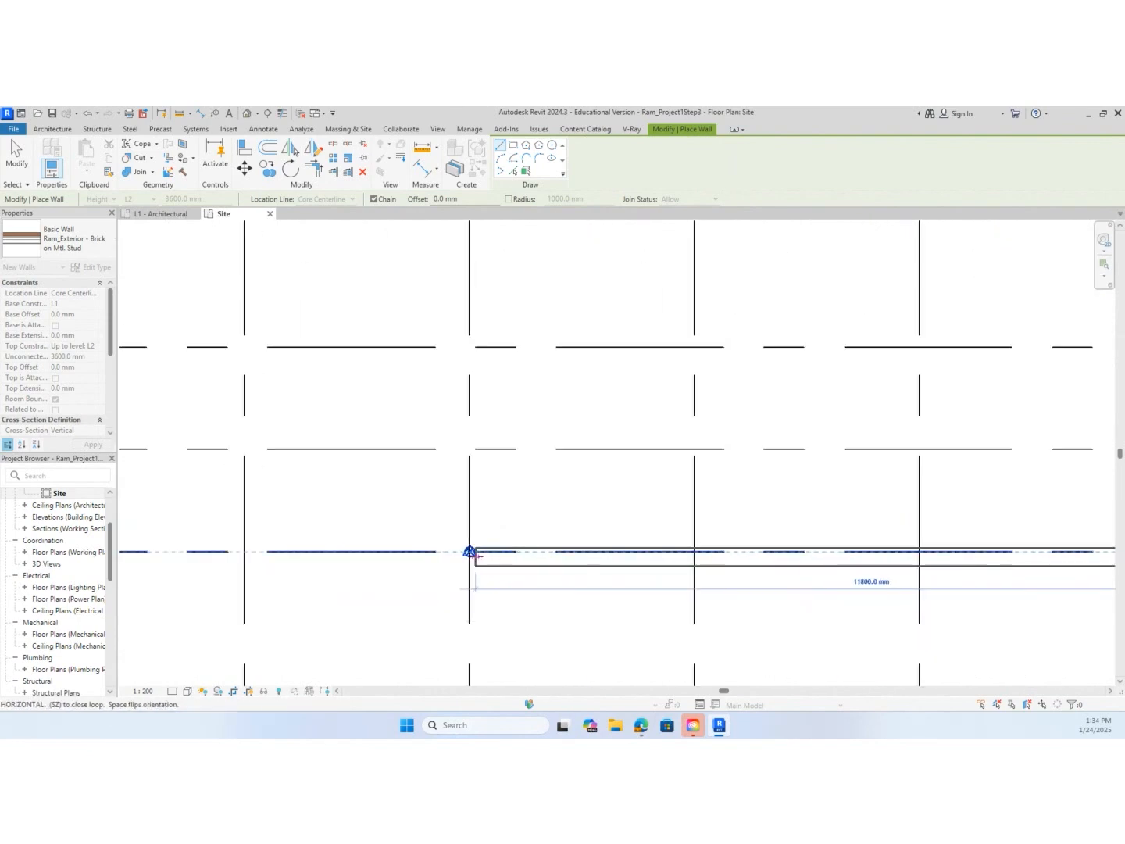
click(470, 552)
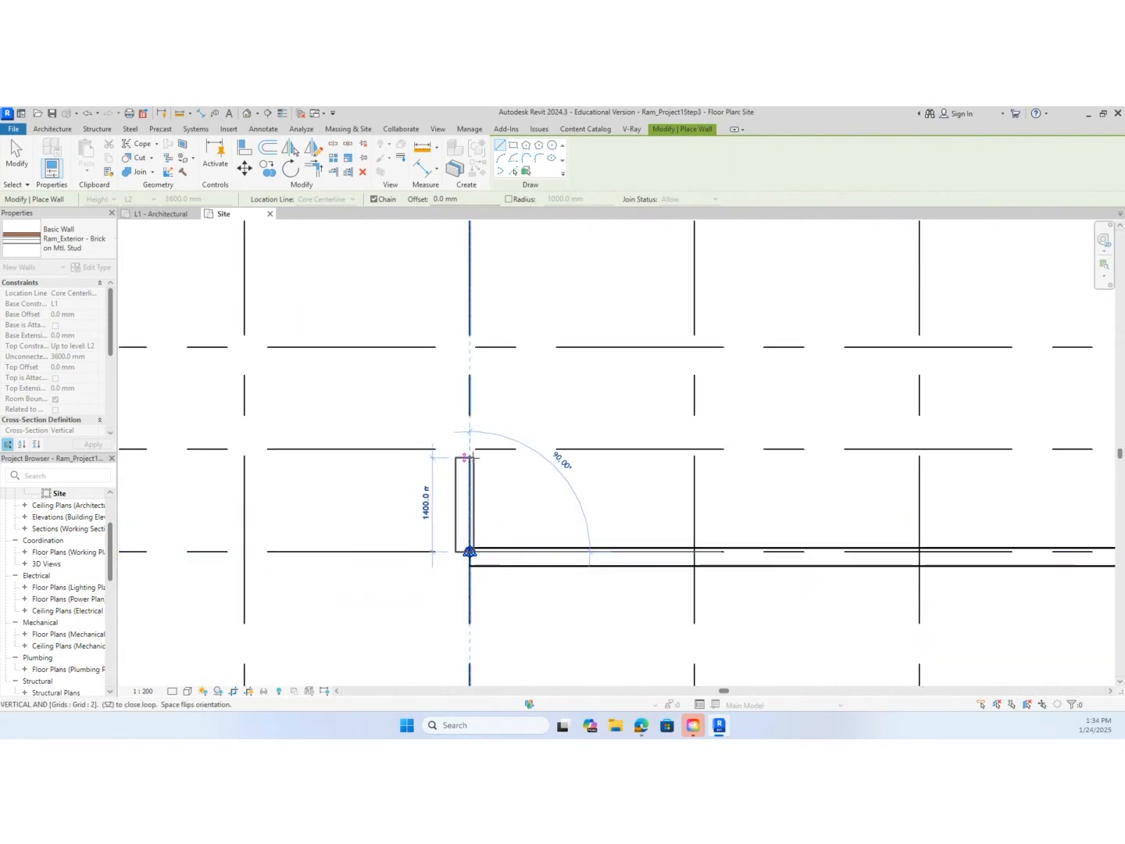
Continue the exterior wall chain along grid 2 to grid E, 1678 mm along grid E toward grid 1, and perpendicular to grid D
click(470, 449)
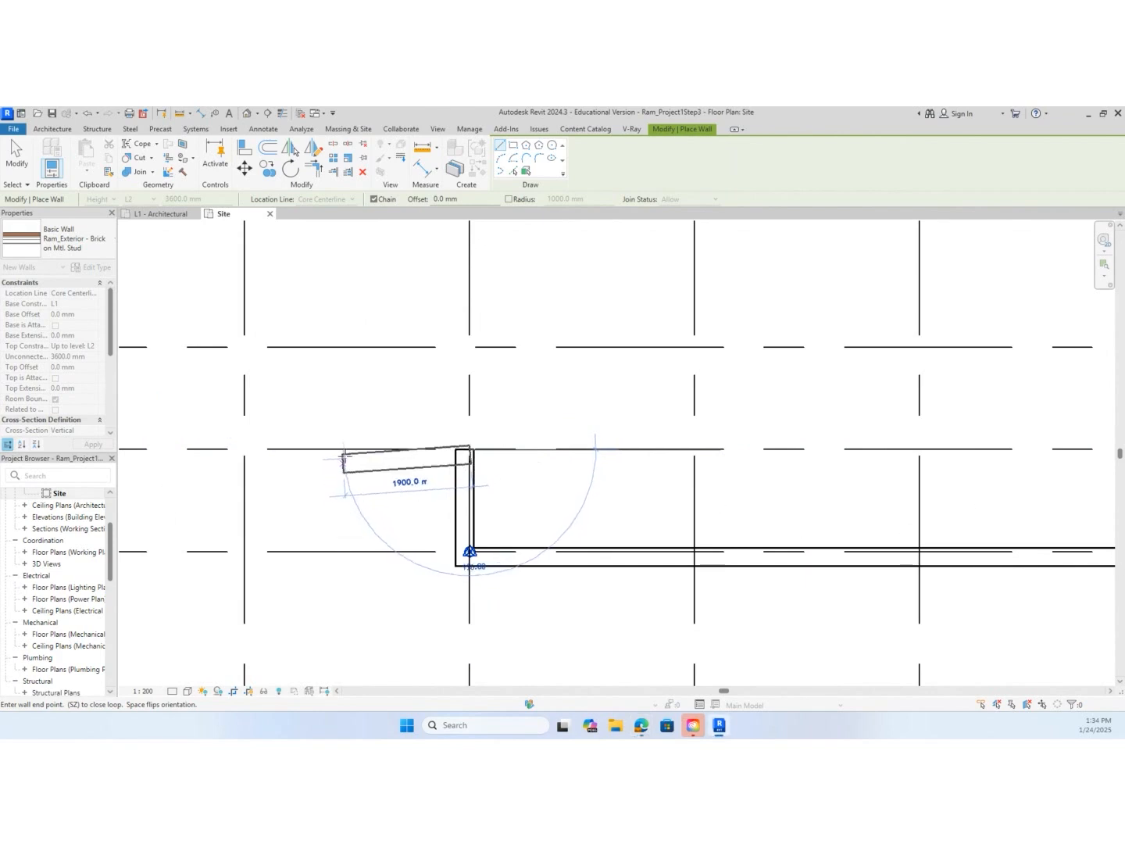
text(1)
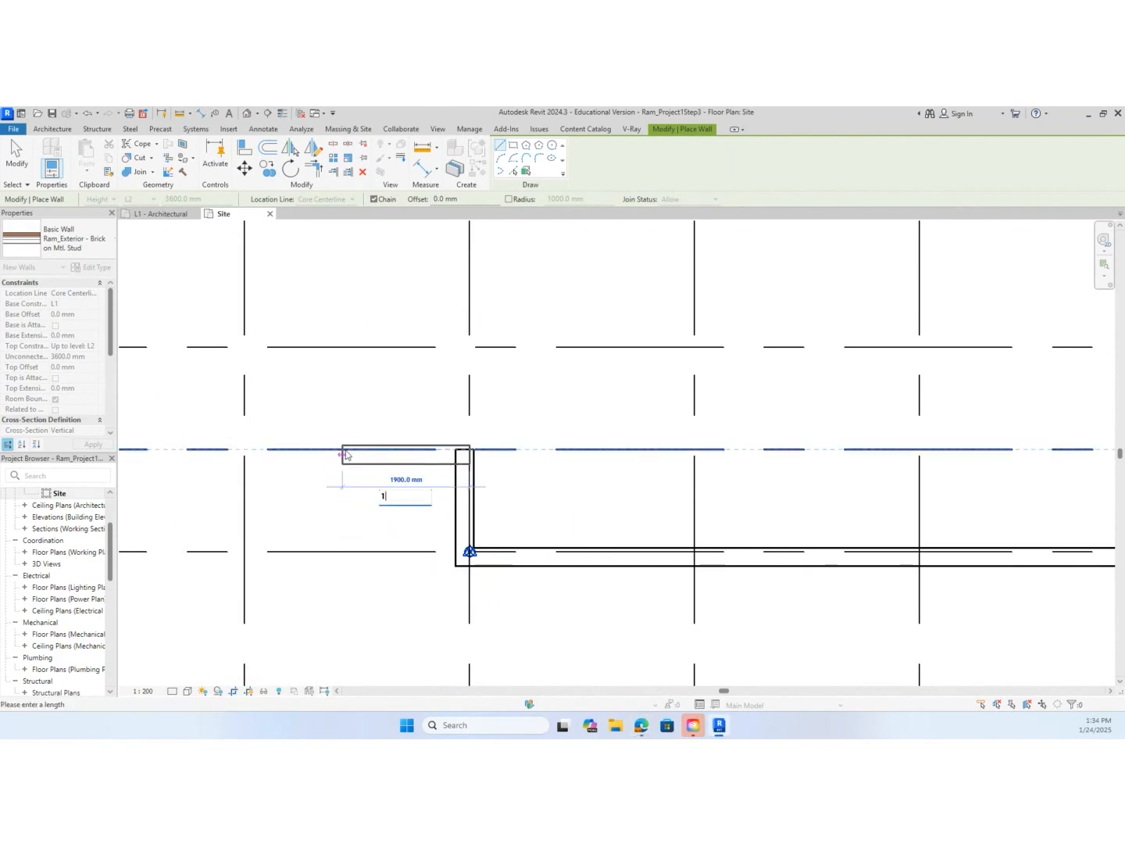
text(678)
key(Return)
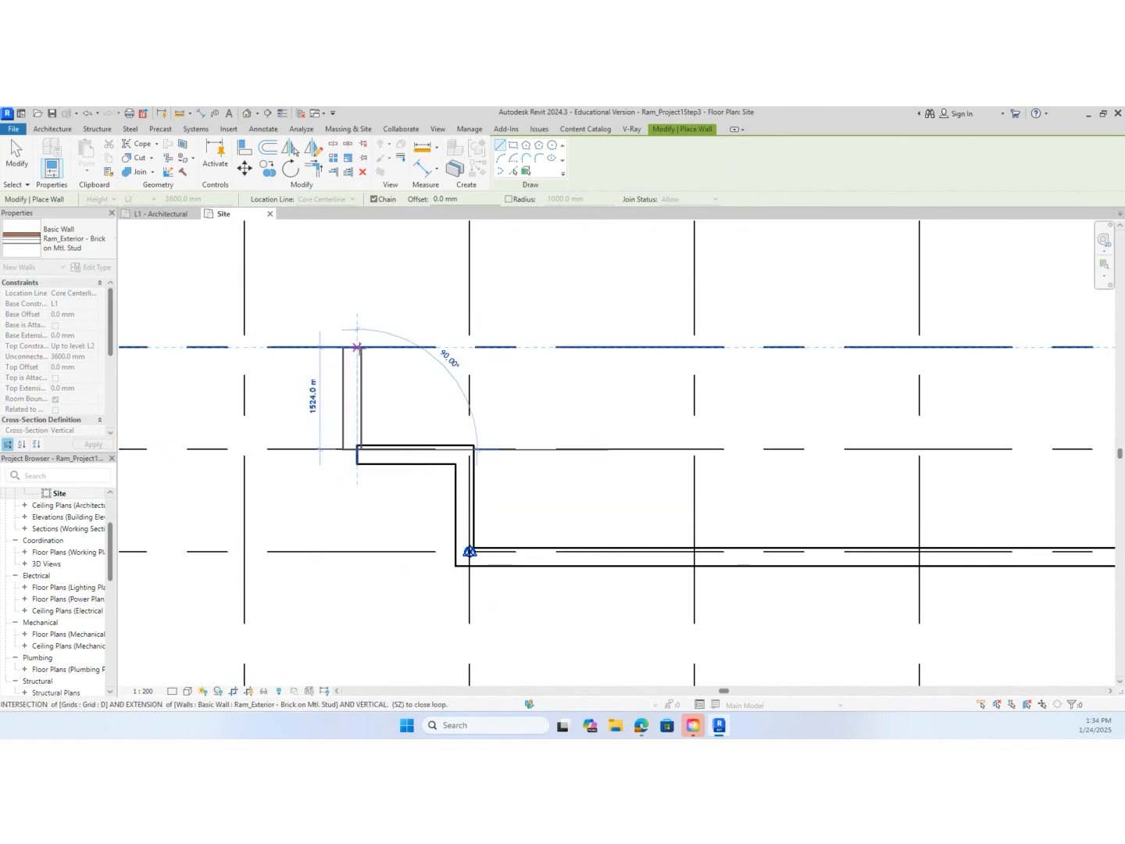
click(359, 345)
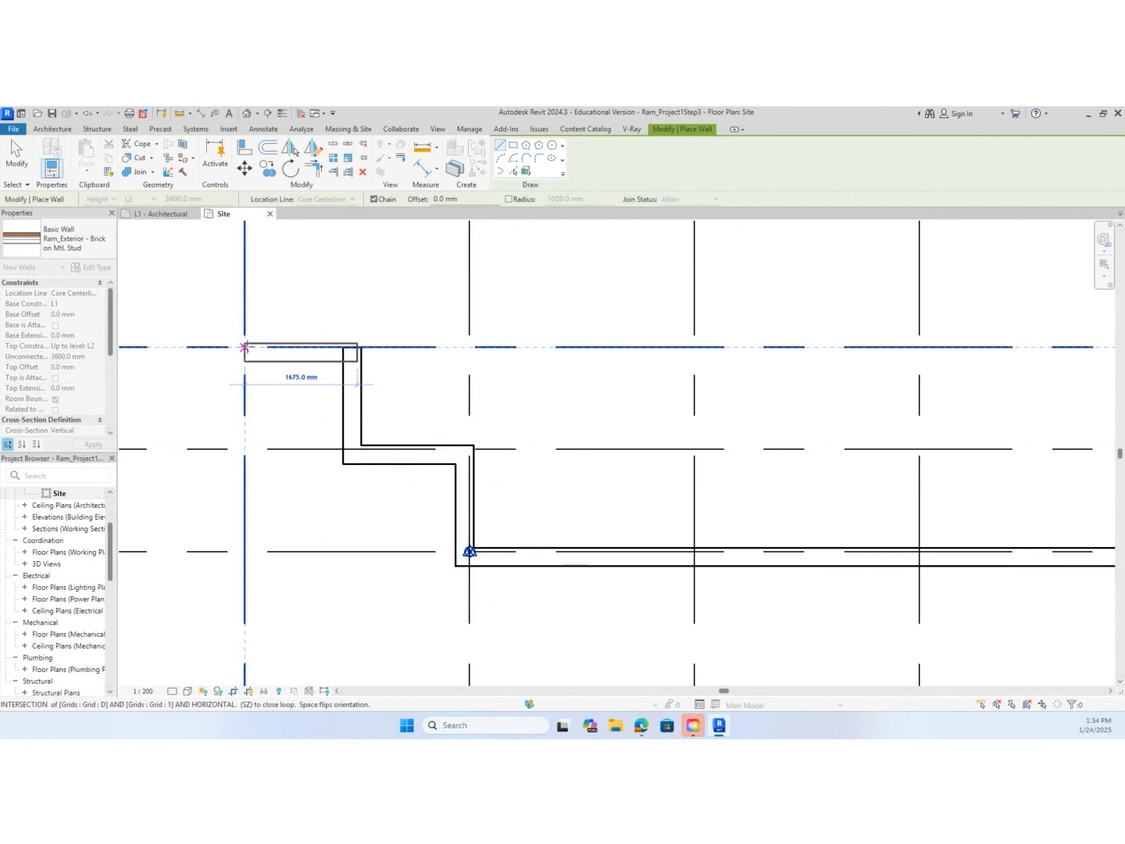
Close the exterior wall chain along grid D to grid 1, grid 1 to C, grid C to 2, and grid 2 to A
click(244, 345)
scroll(275, 353, down, 3)
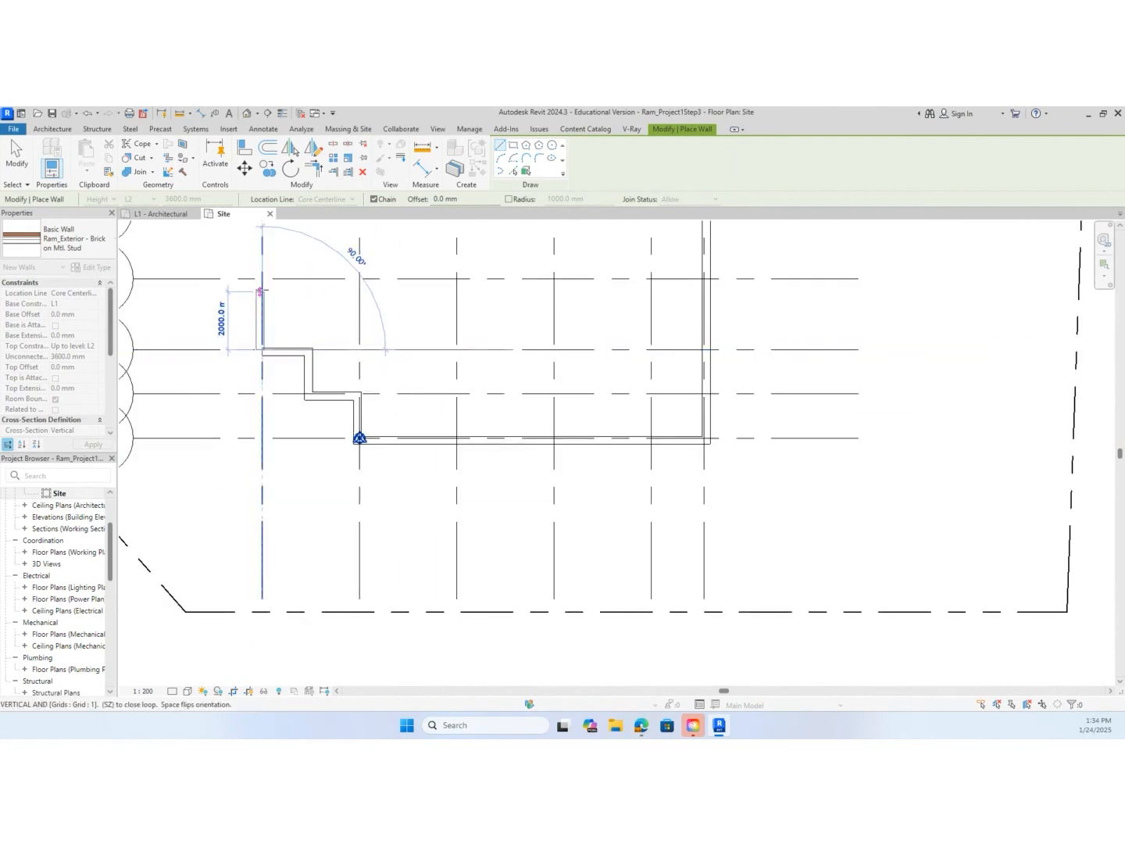
click(262, 278)
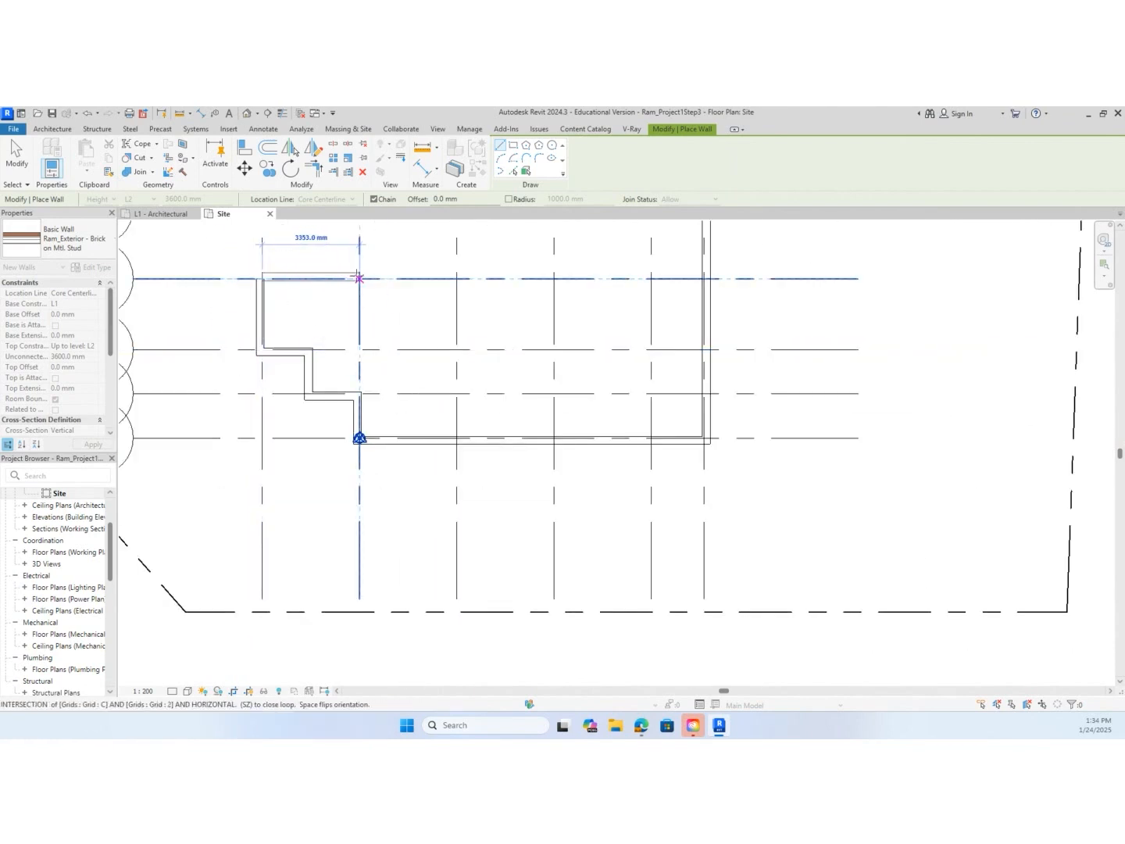
click(359, 279)
scroll(361, 281, down, 3)
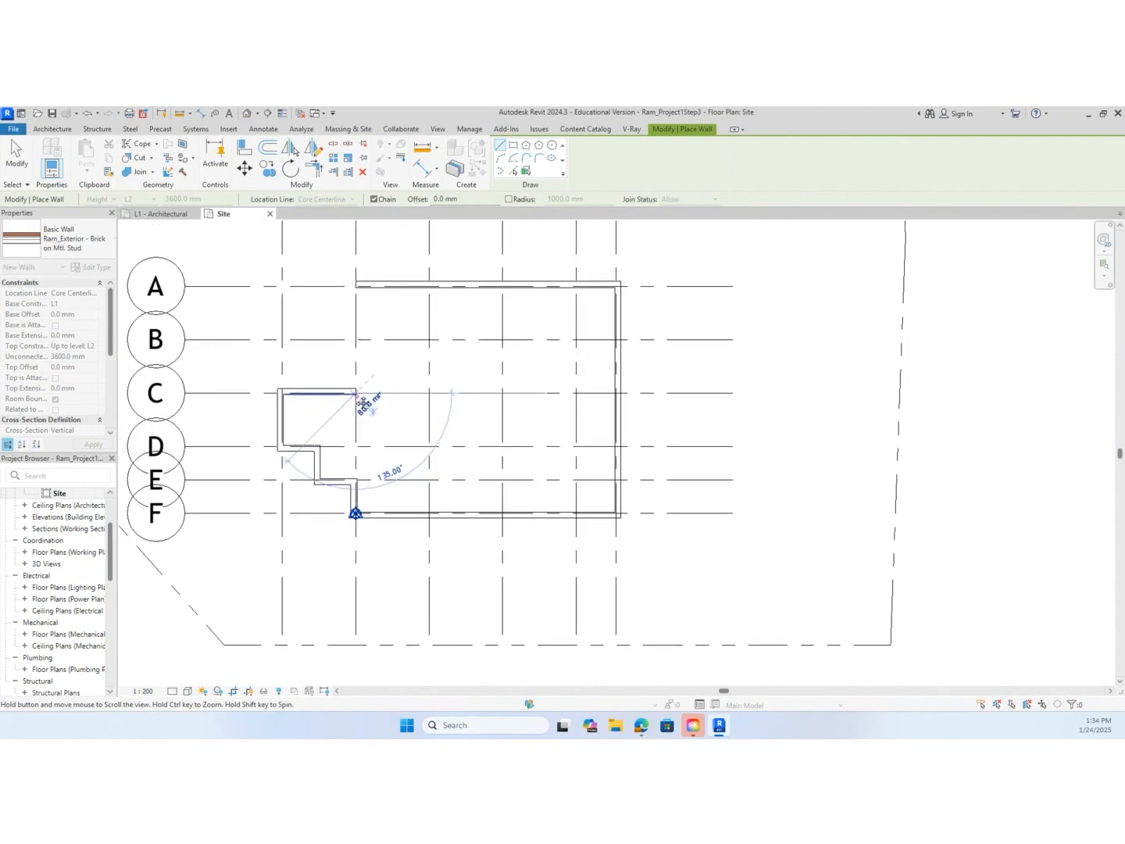
scroll(353, 277, up, 5)
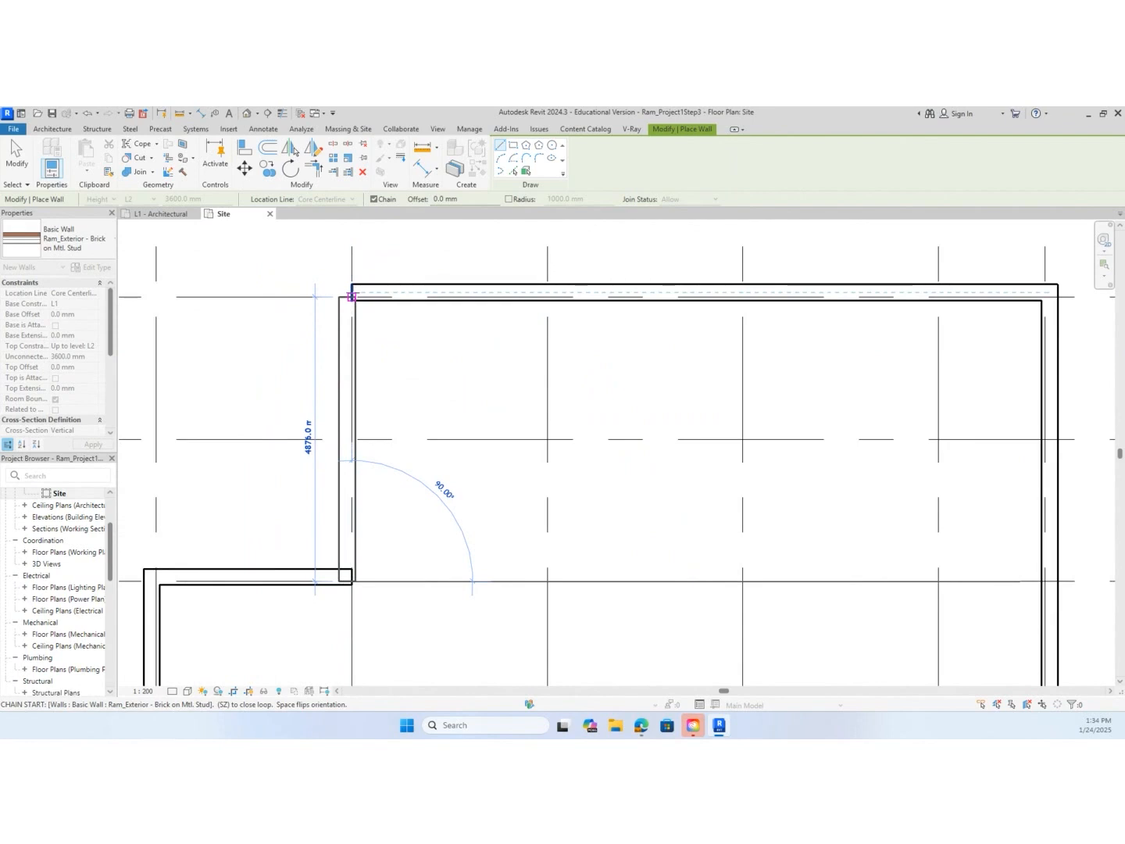
click(352, 297)
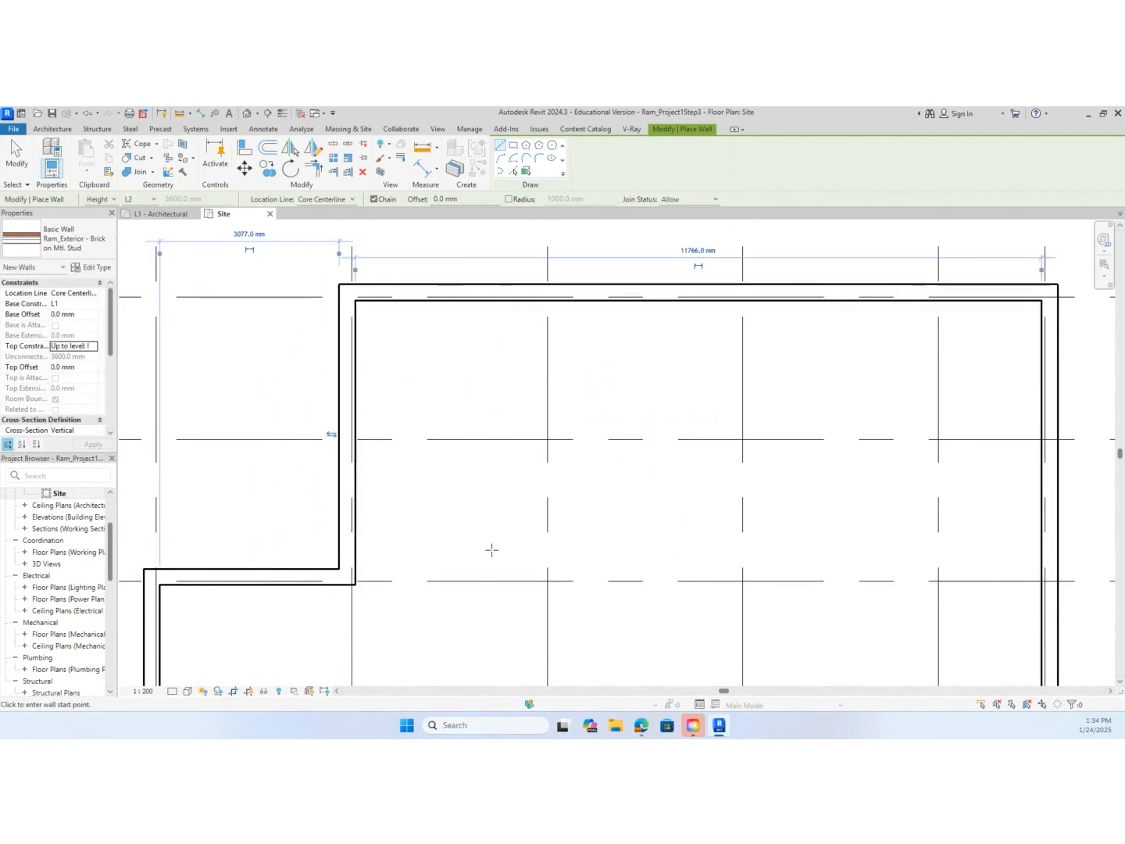
scroll(623, 548, down, 3)
scroll(623, 548, down, 2)
middle_drag(621, 550, 596, 434)
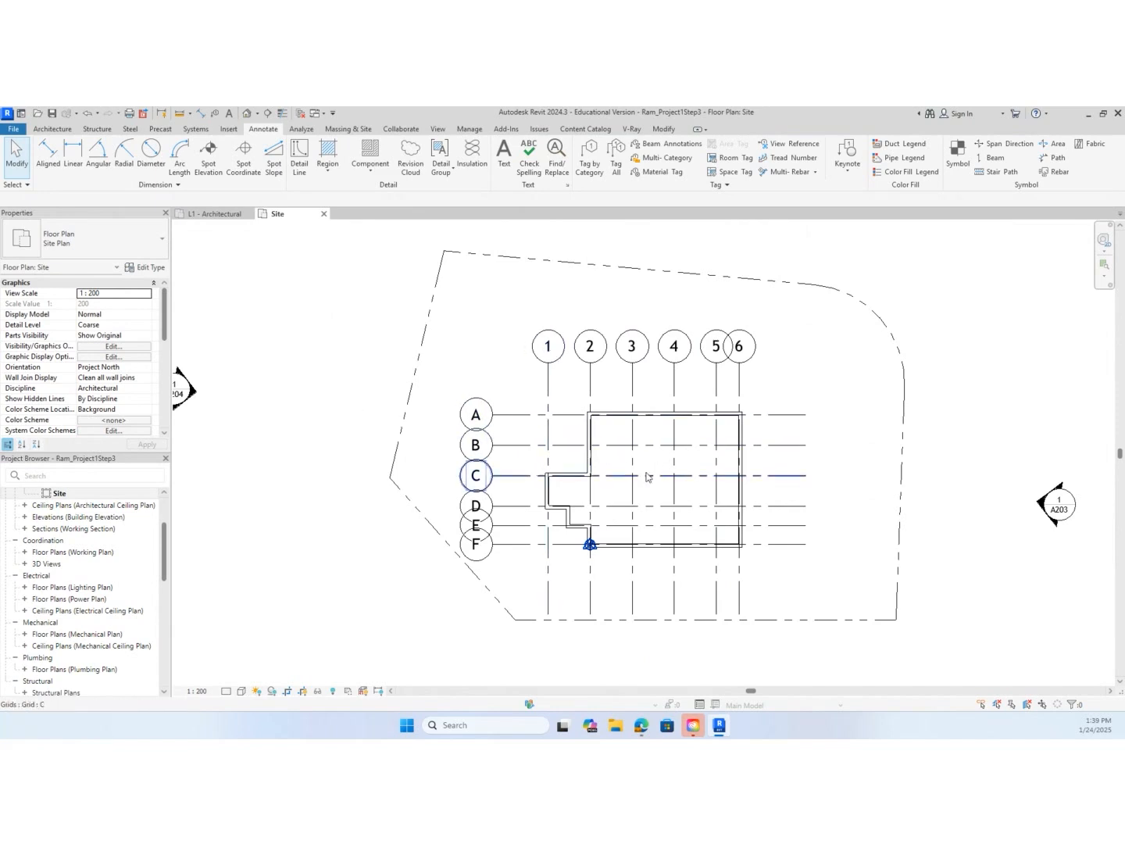
Start placing an architectural column, keeping the M_Rectangular Column 475 x 610mm type
scroll(648, 474, up, 2)
scroll(642, 469, up, 1)
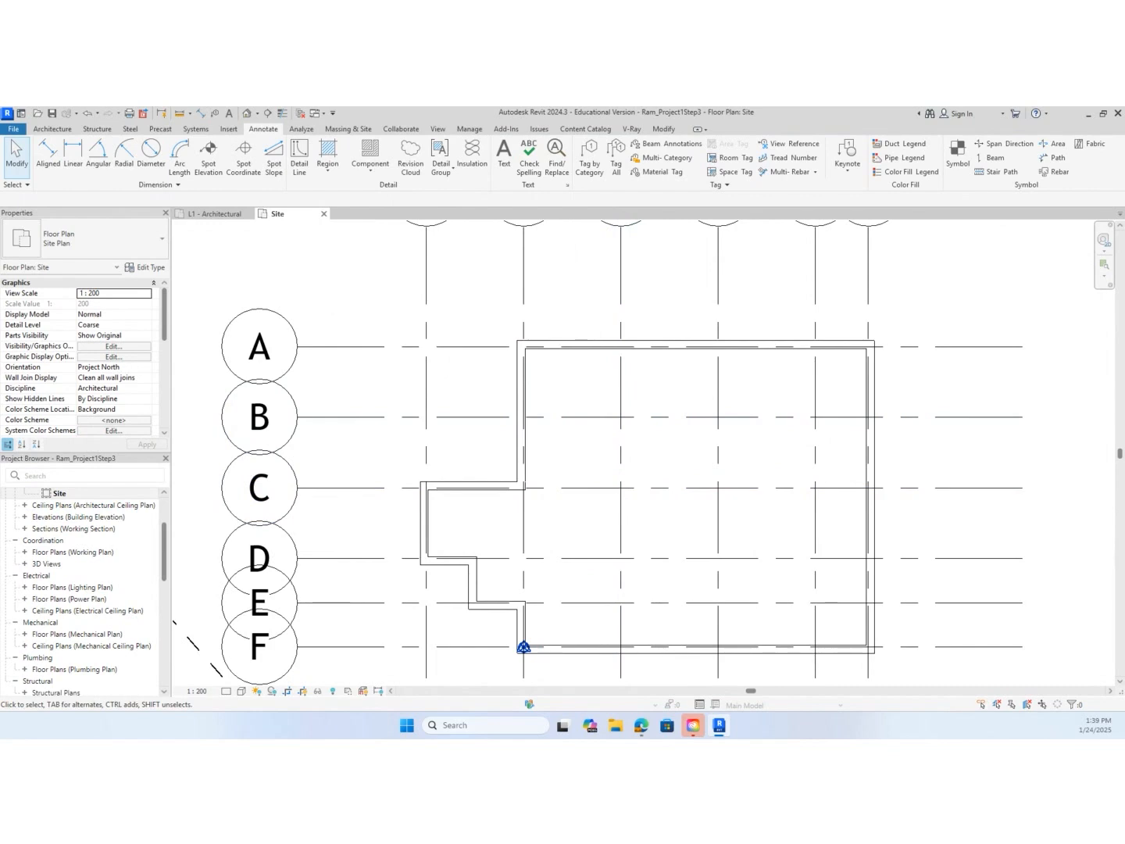
click(53, 129)
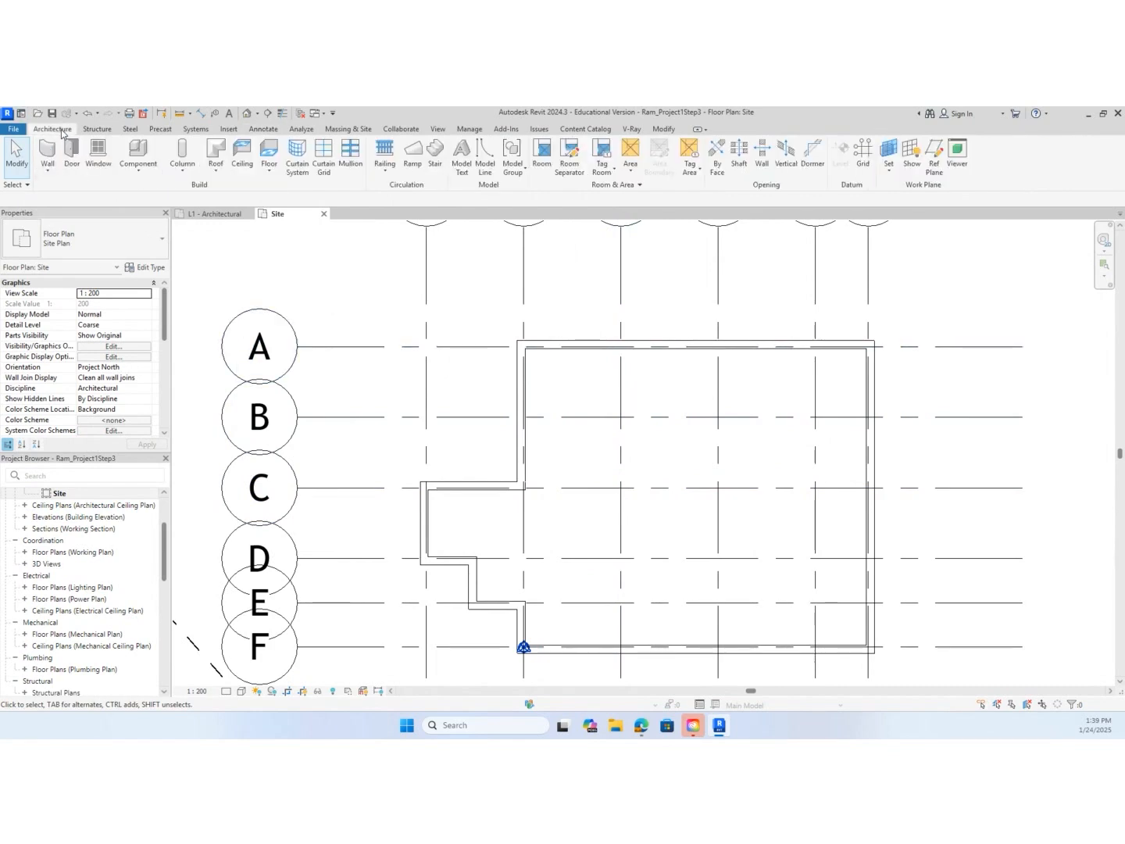
click(182, 167)
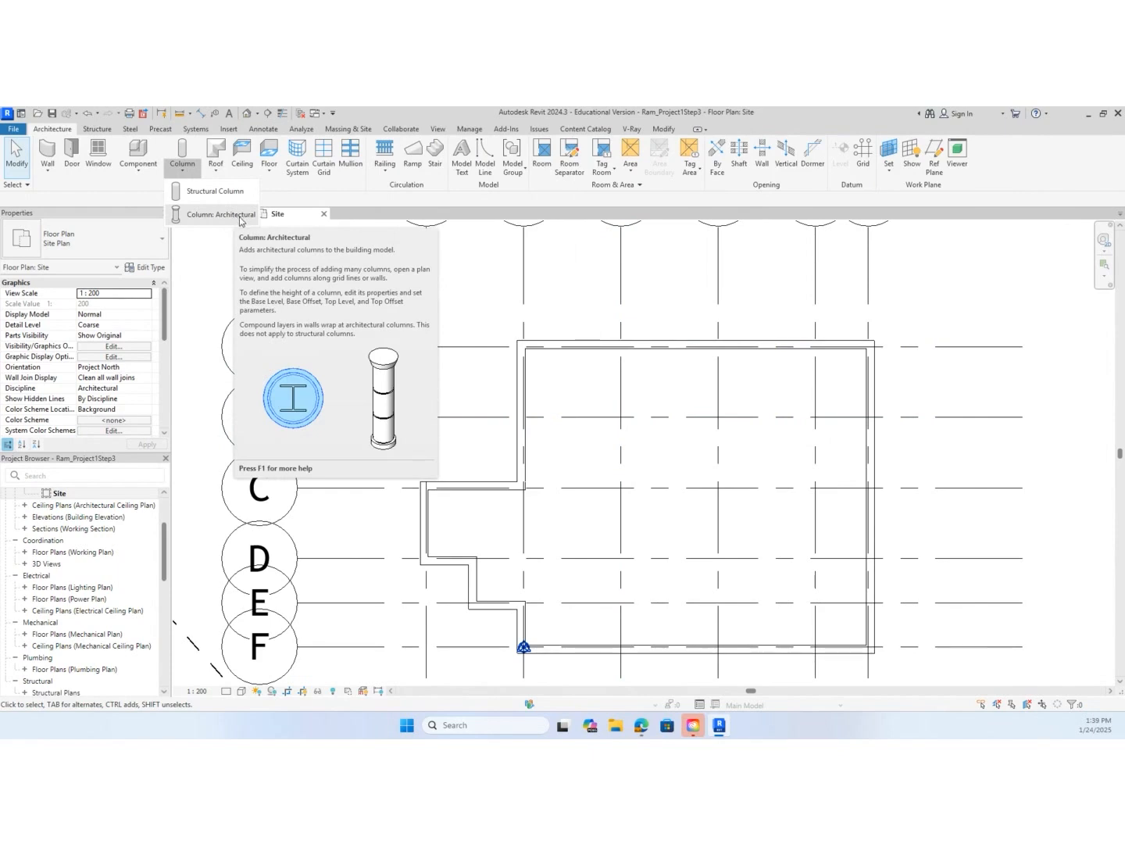
click(221, 214)
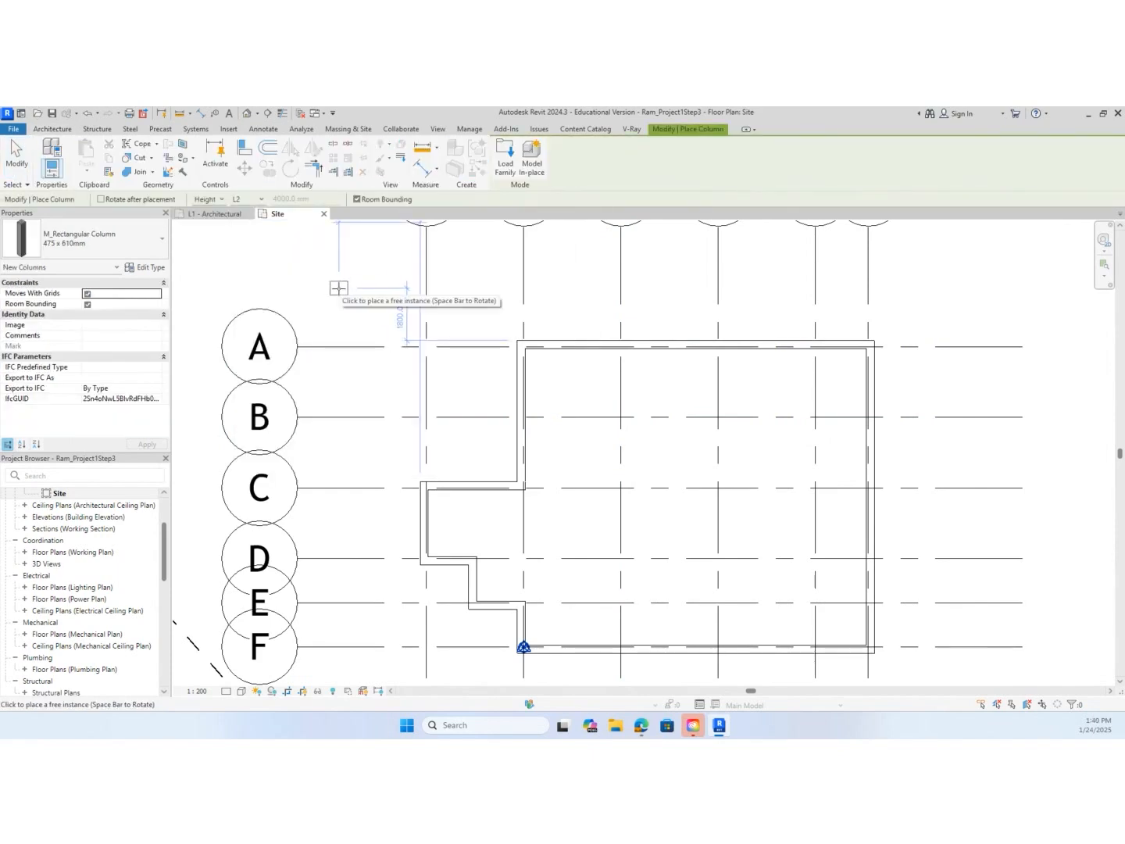
click(92, 251)
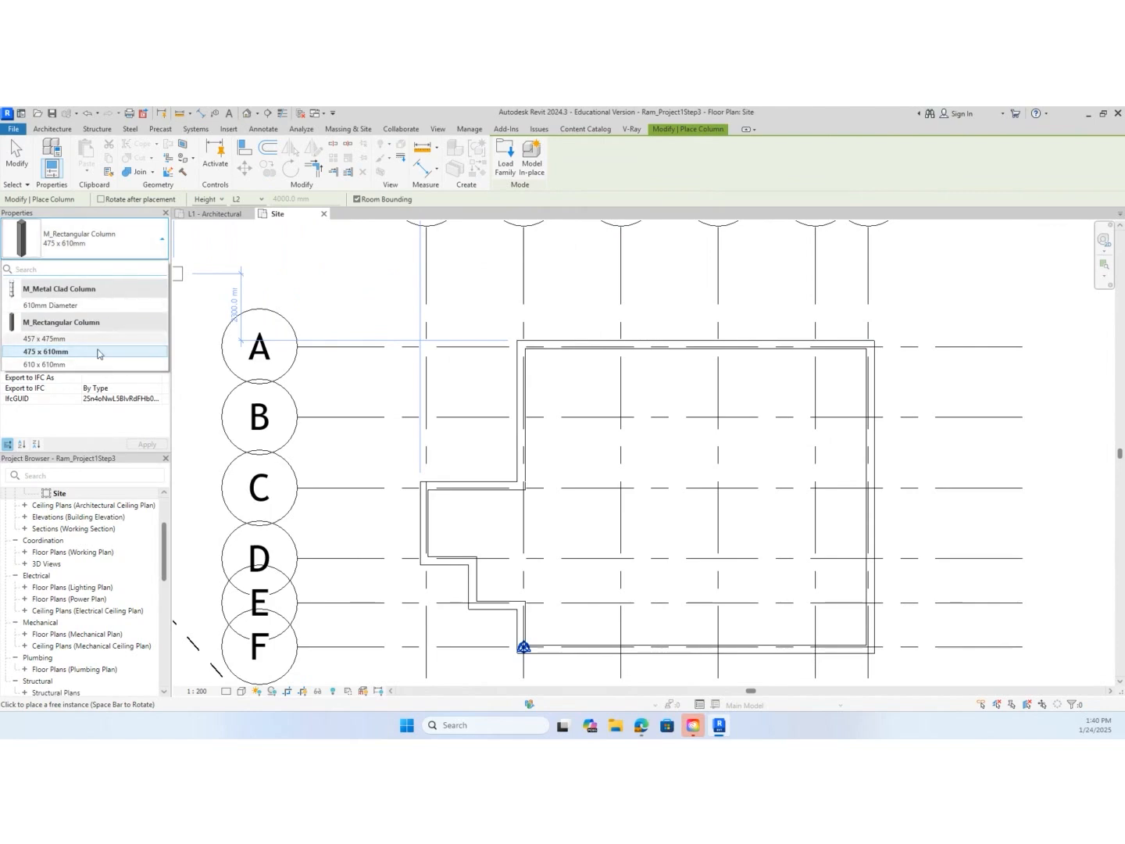
click(133, 237)
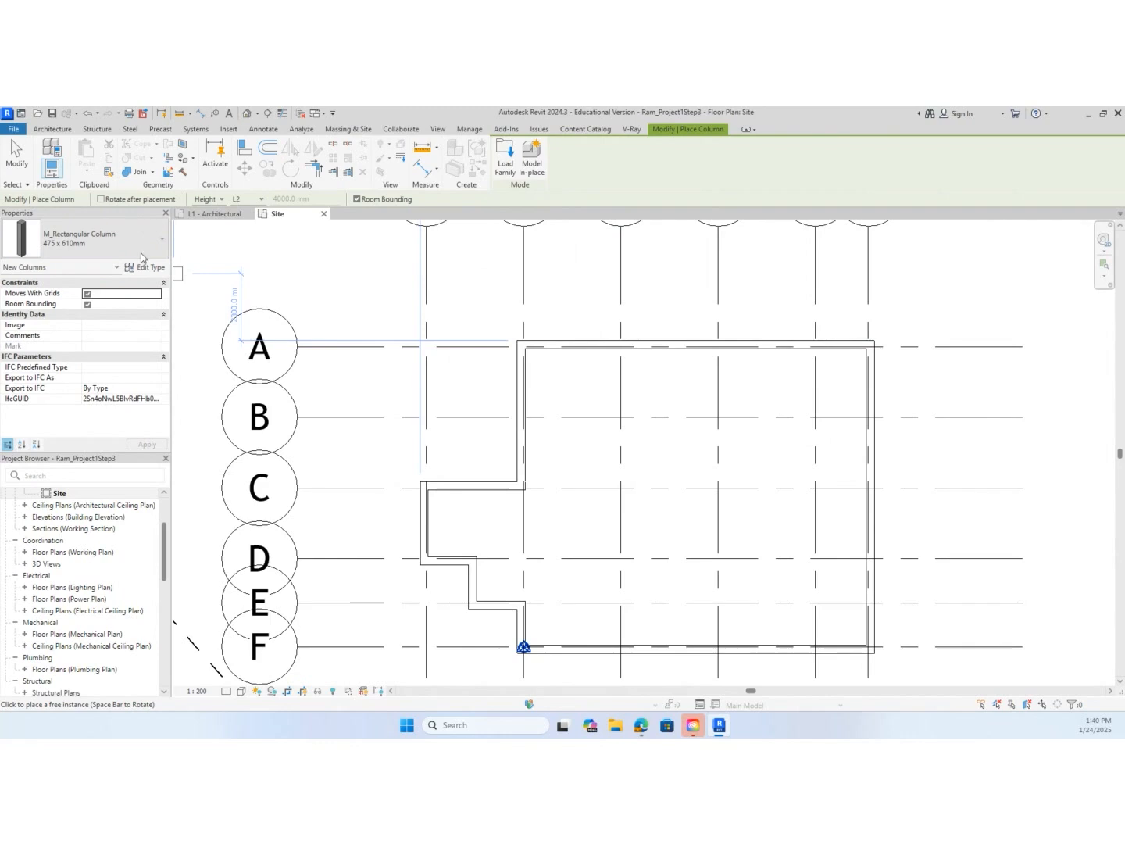
Duplicate the rectangular column type and name the copy 305 x 305mm
click(143, 269)
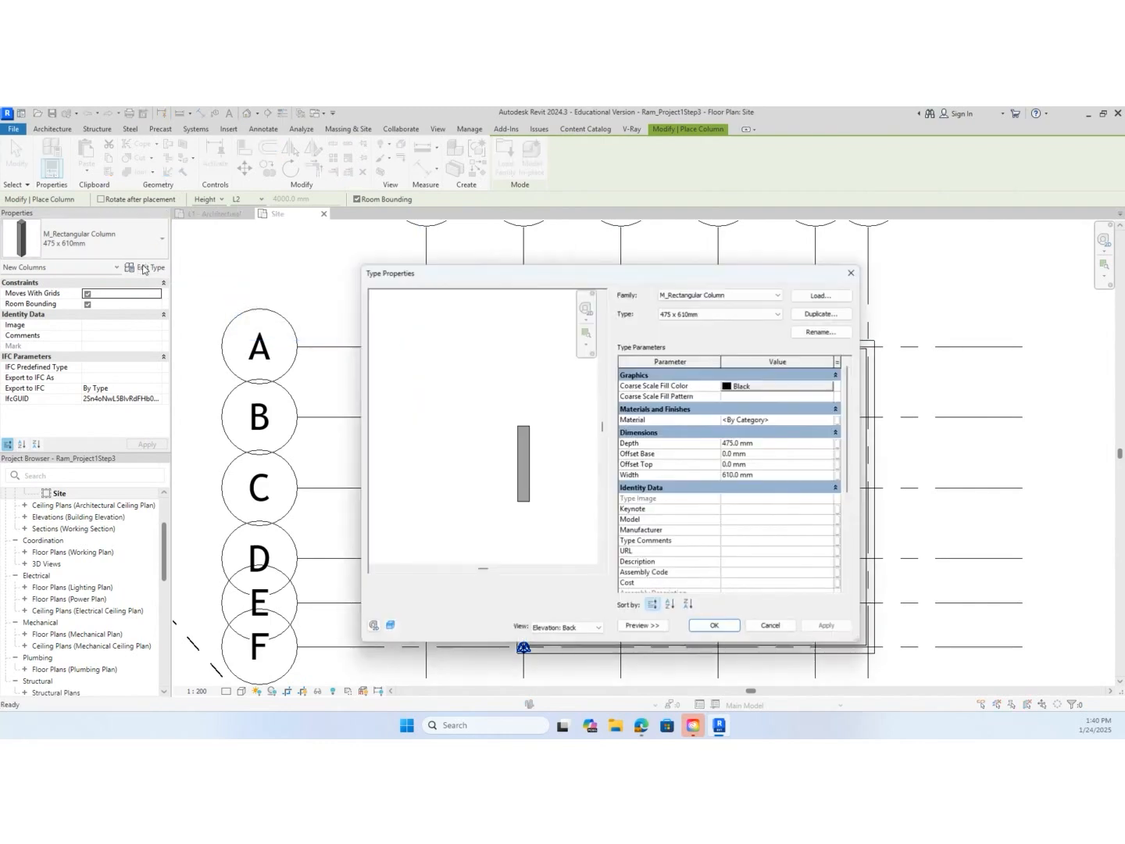
click(847, 317)
click(619, 446)
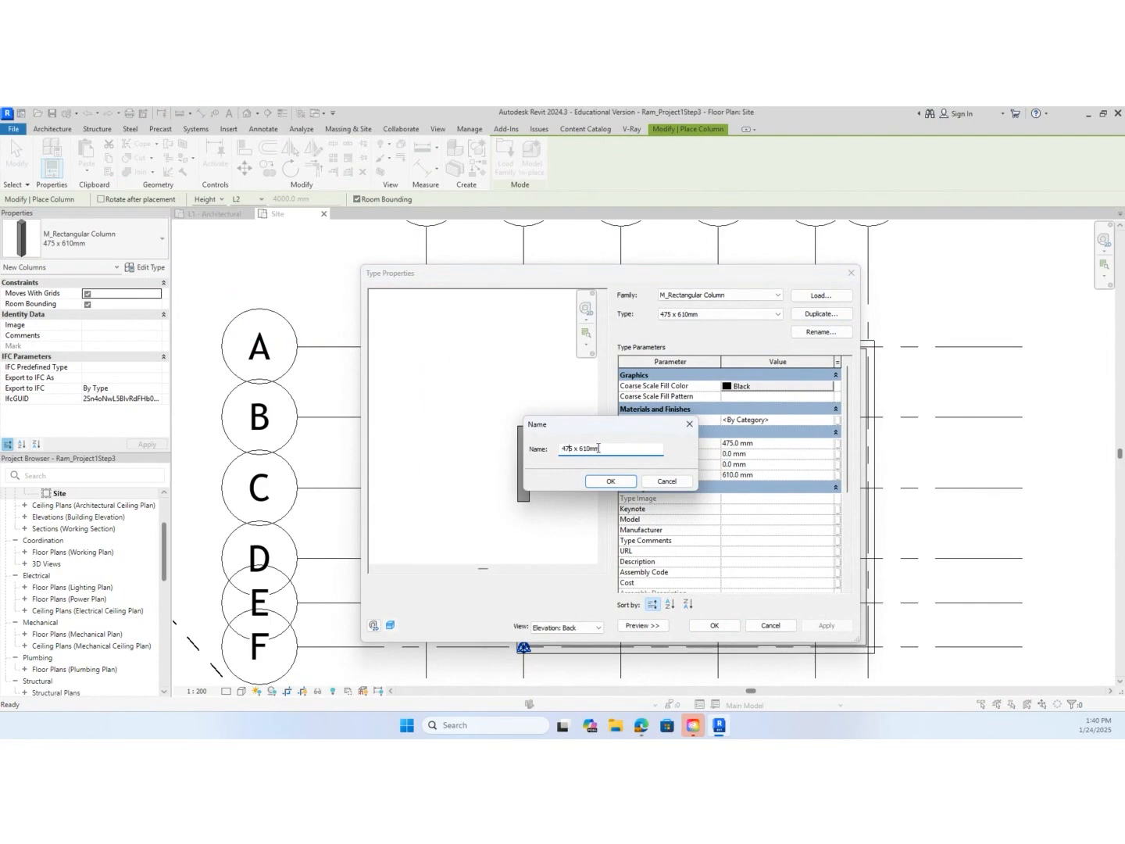
key(BackSpace)
key(BackSpace)
key(BackSpace)
text(305)
text(305)
click(594, 481)
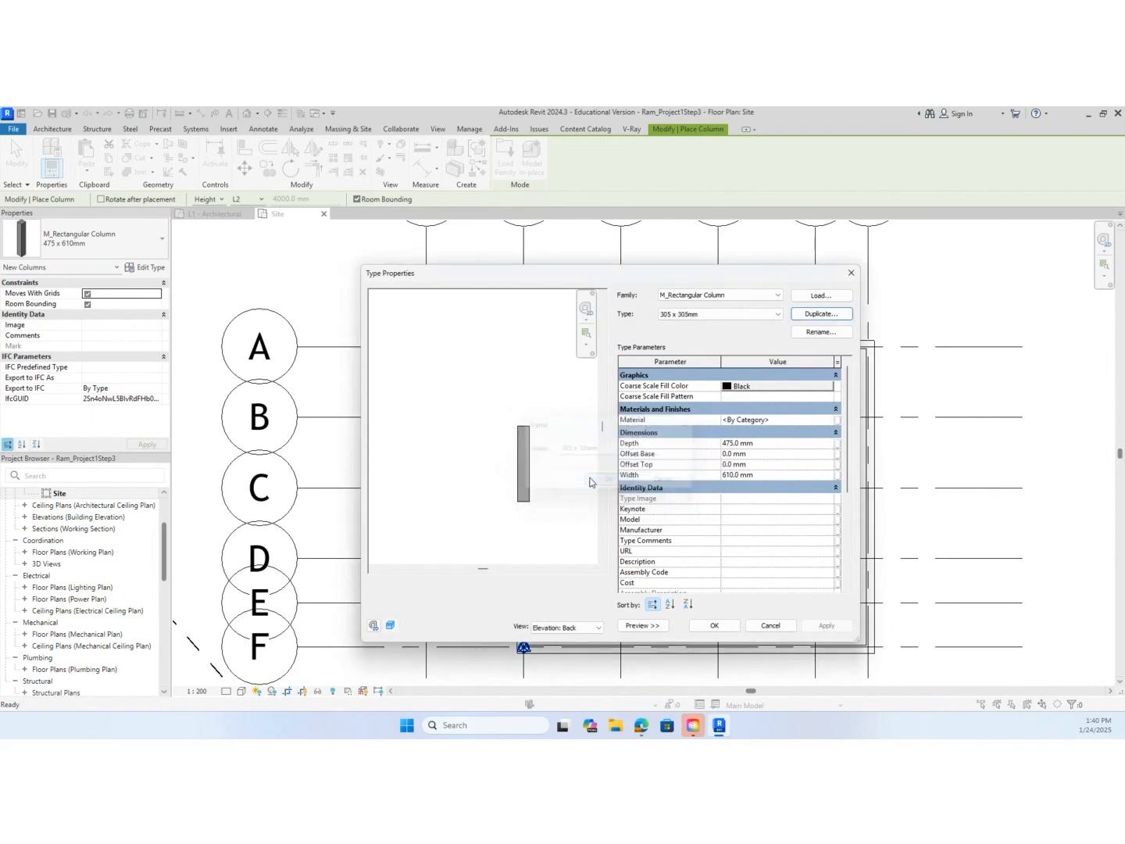
Set the new column type's depth and width to 305 mm each and accept the type properties
click(763, 444)
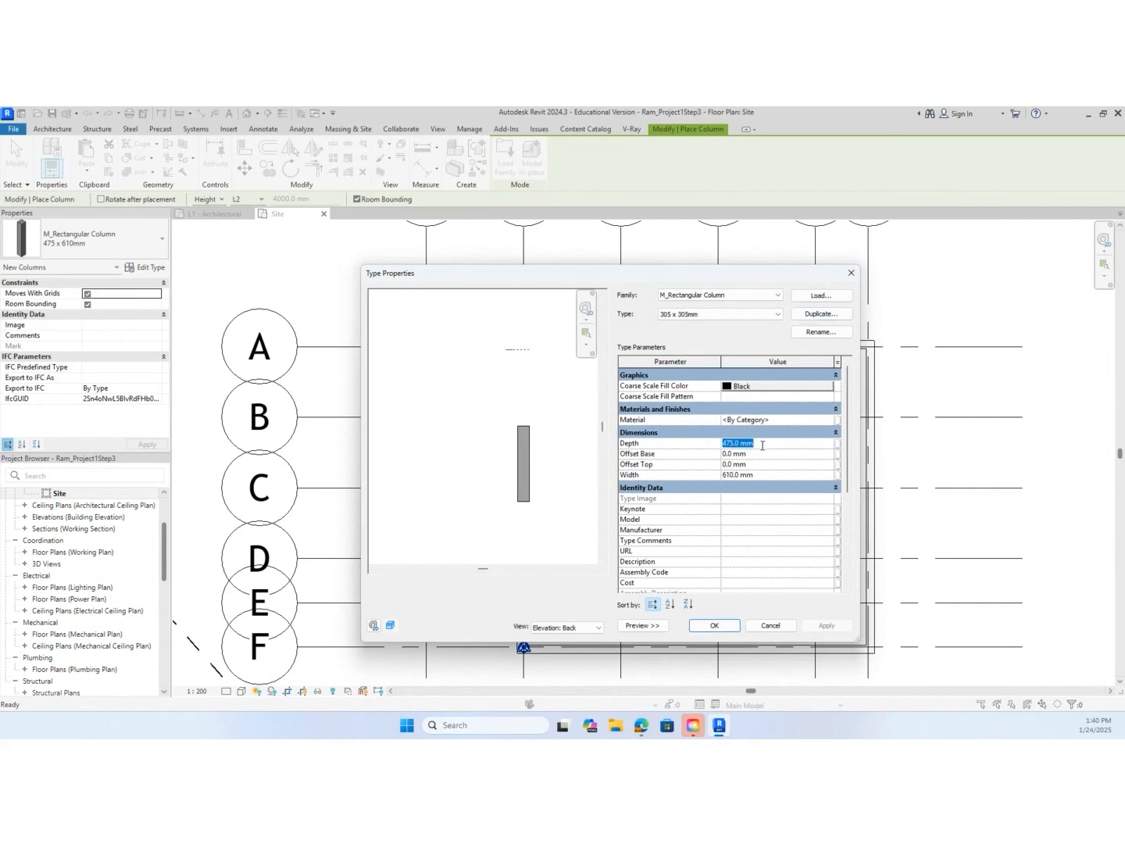
click(736, 443)
double_click(734, 443)
text(305)
double_click(734, 474)
text(305)
click(715, 625)
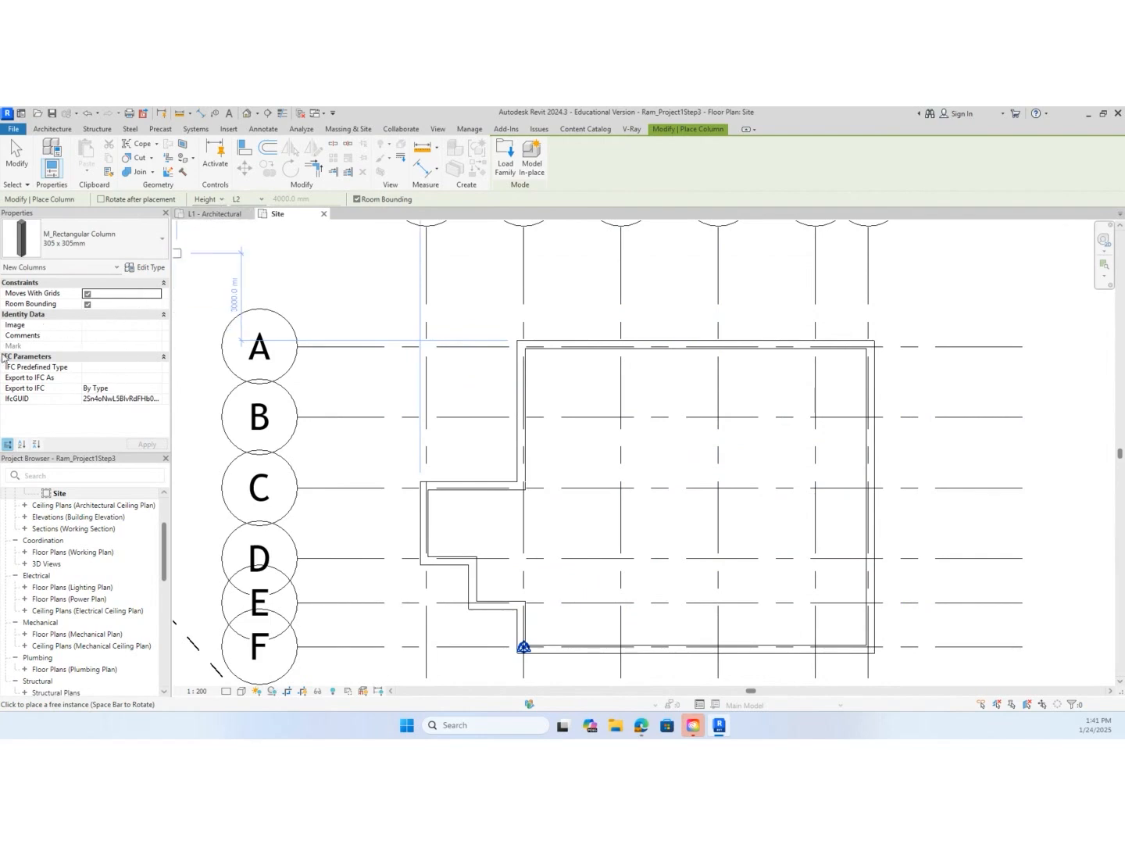
Place 305 x 305mm columns where grids B and C intersect grids 3, 4 and 5
click(620, 417)
click(718, 417)
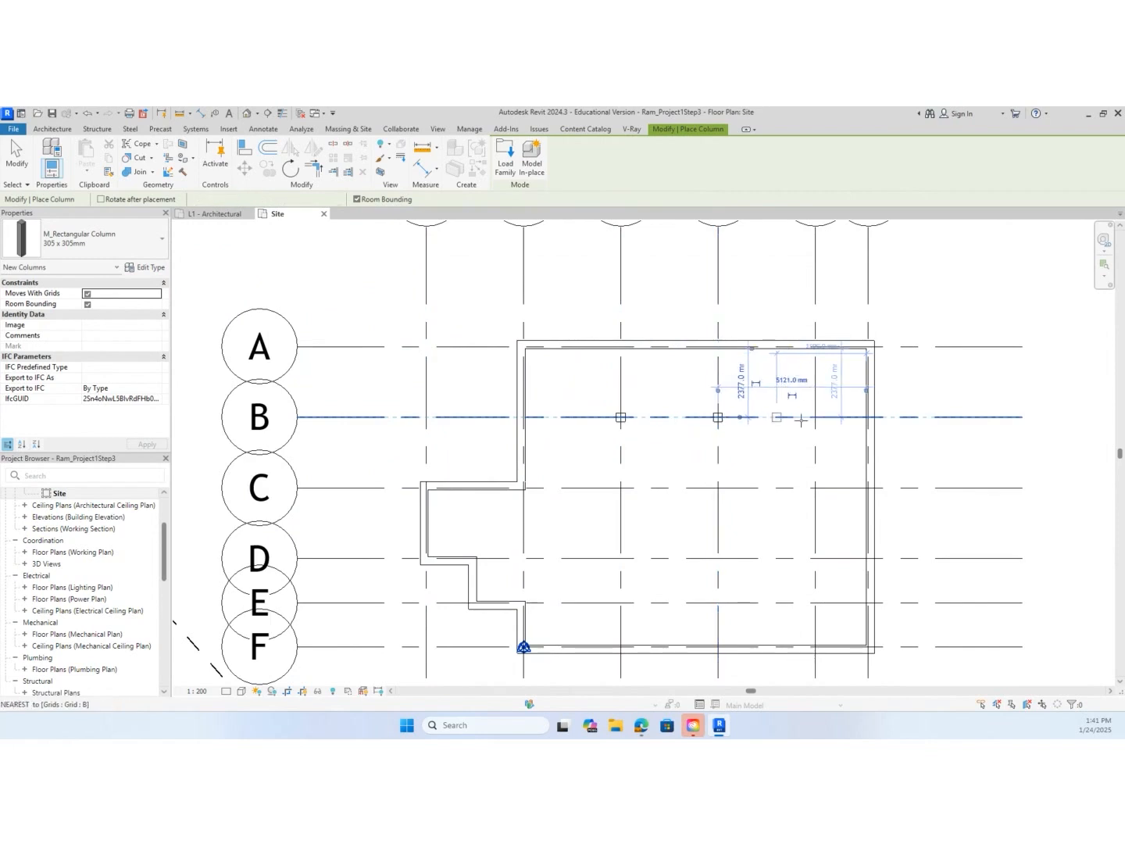
click(815, 418)
click(815, 487)
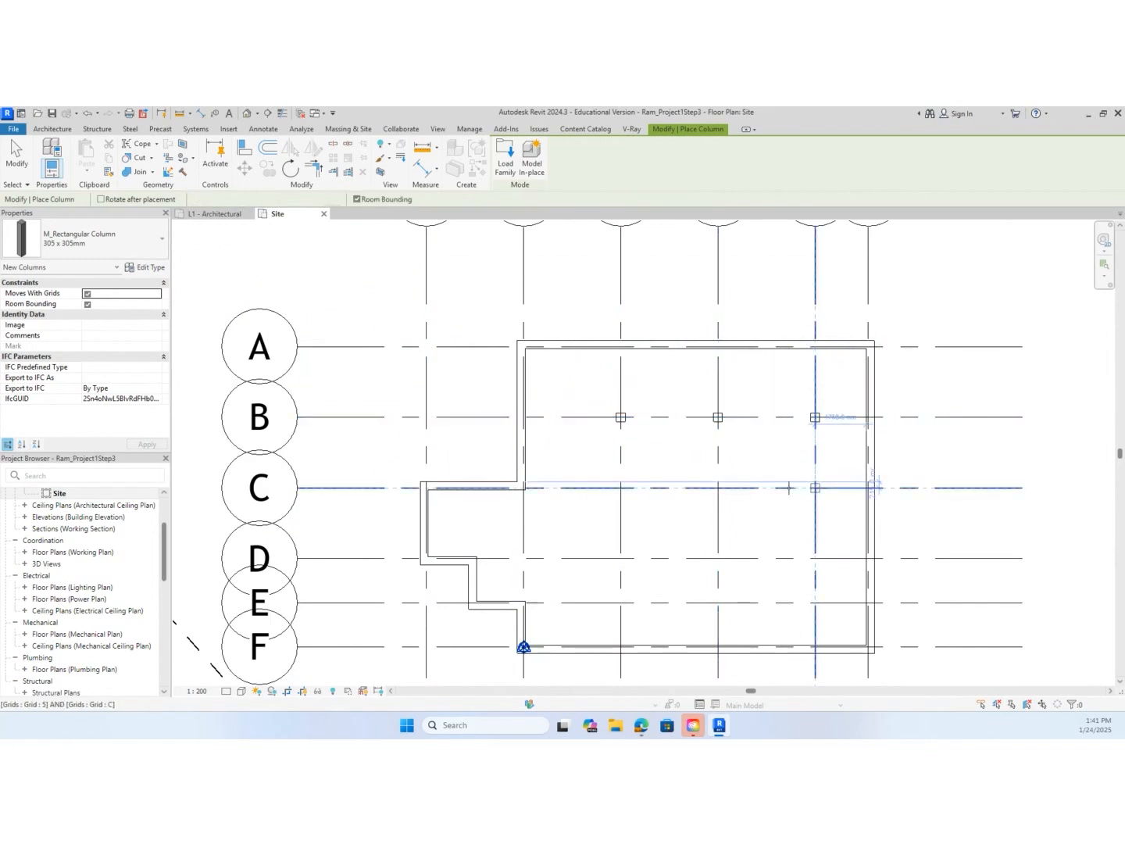
click(718, 488)
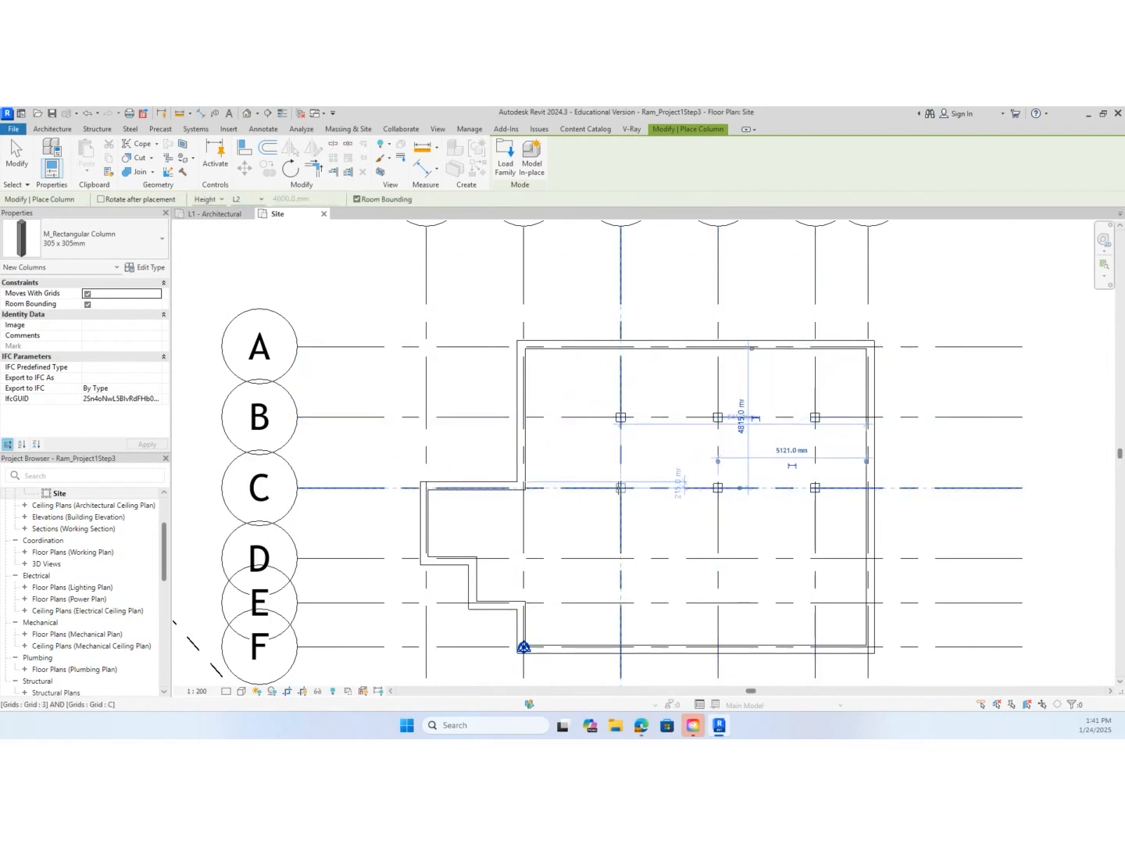
click(621, 488)
Place columns along grid D at grids 2, 3, 4 and 5, and finish placing columns
click(621, 558)
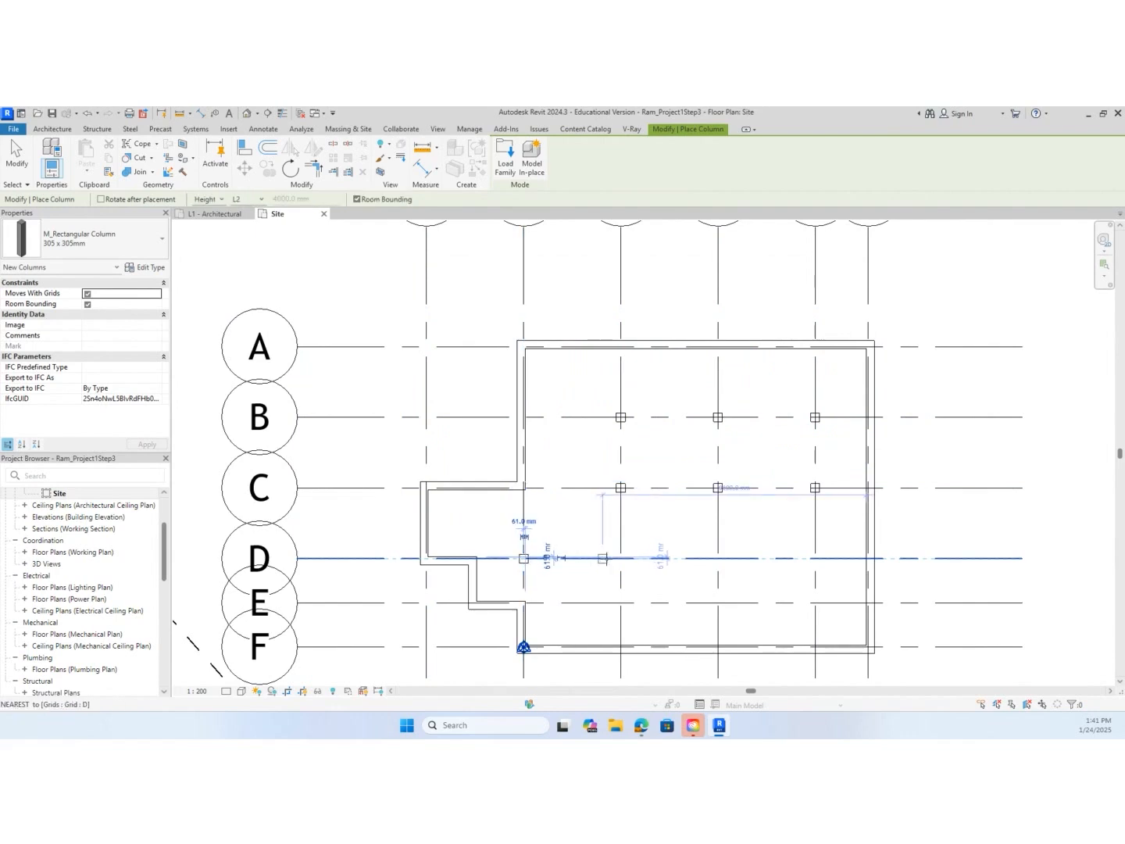
click(524, 558)
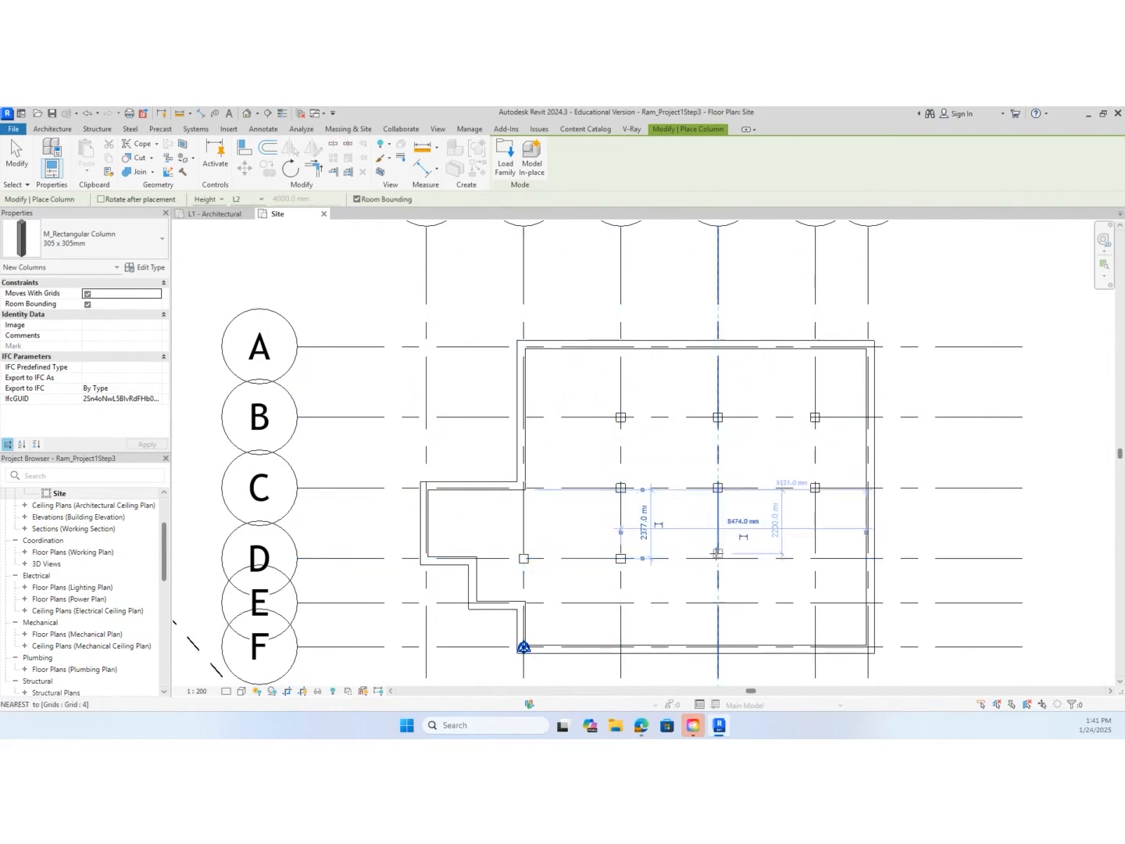
click(718, 557)
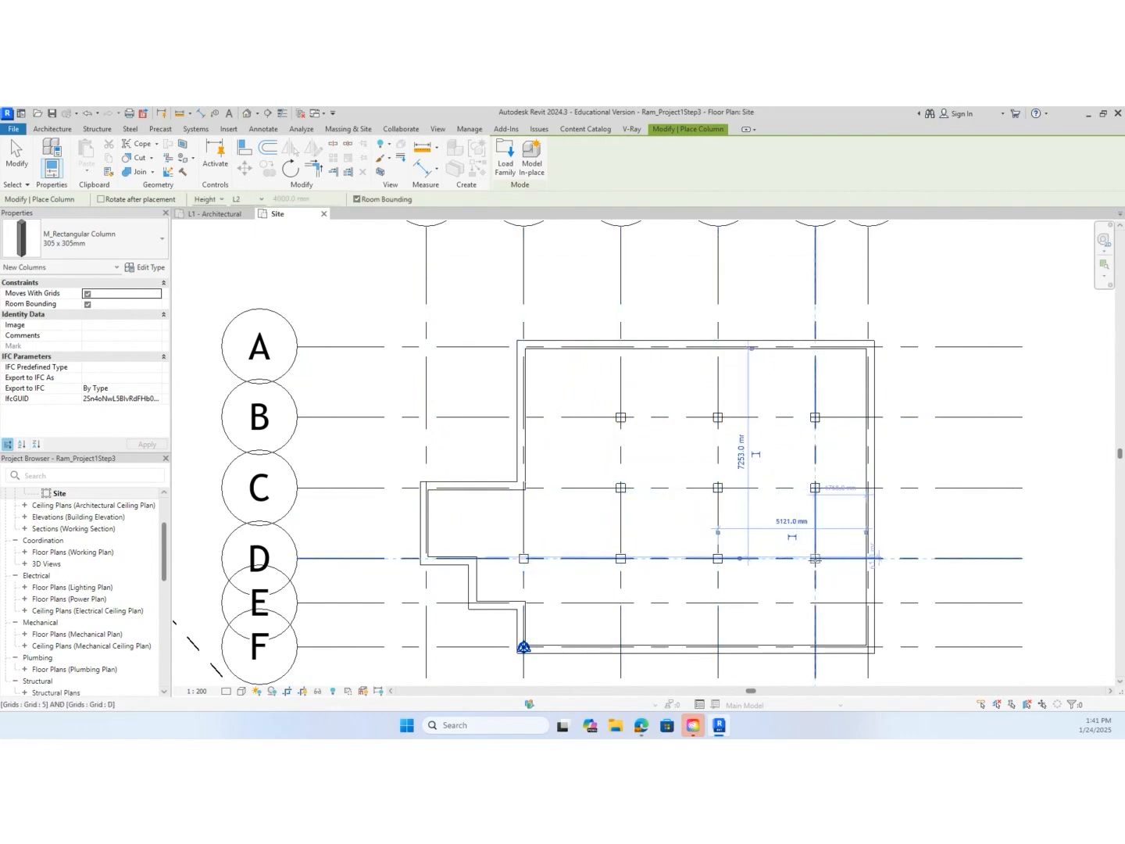
click(816, 571)
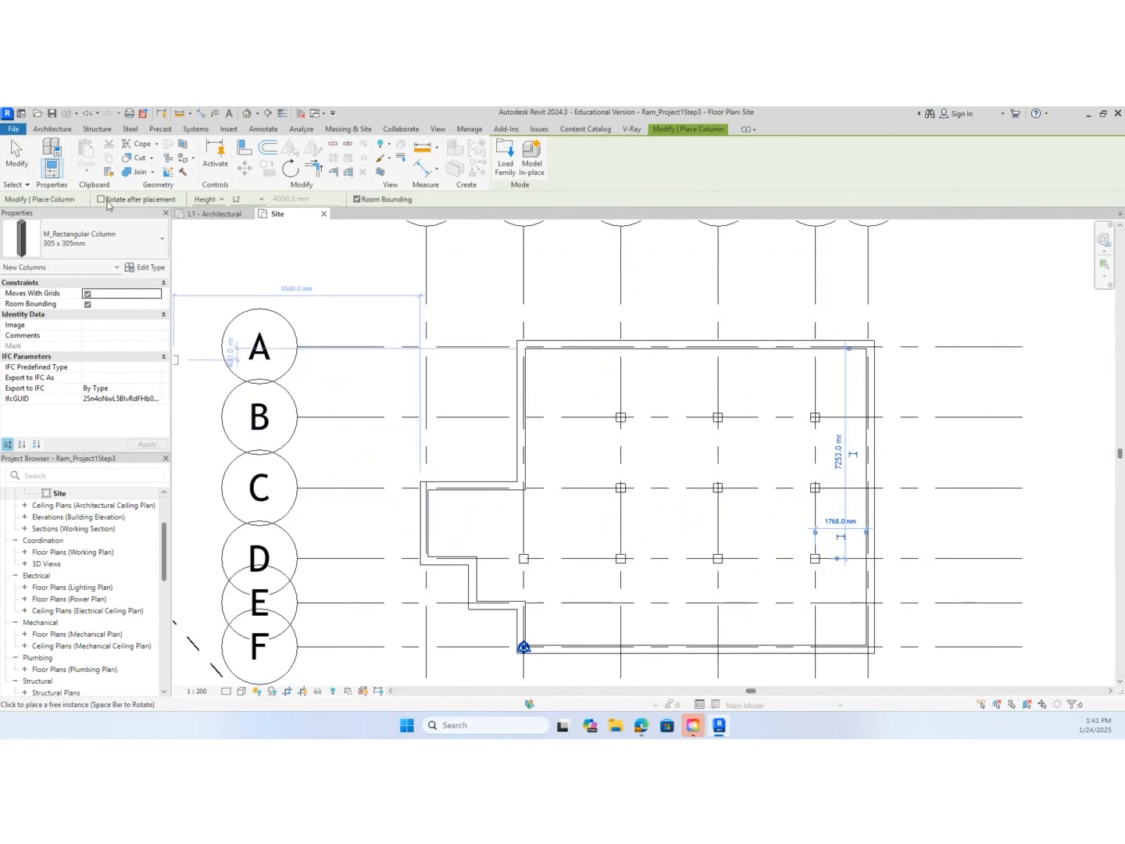
click(19, 161)
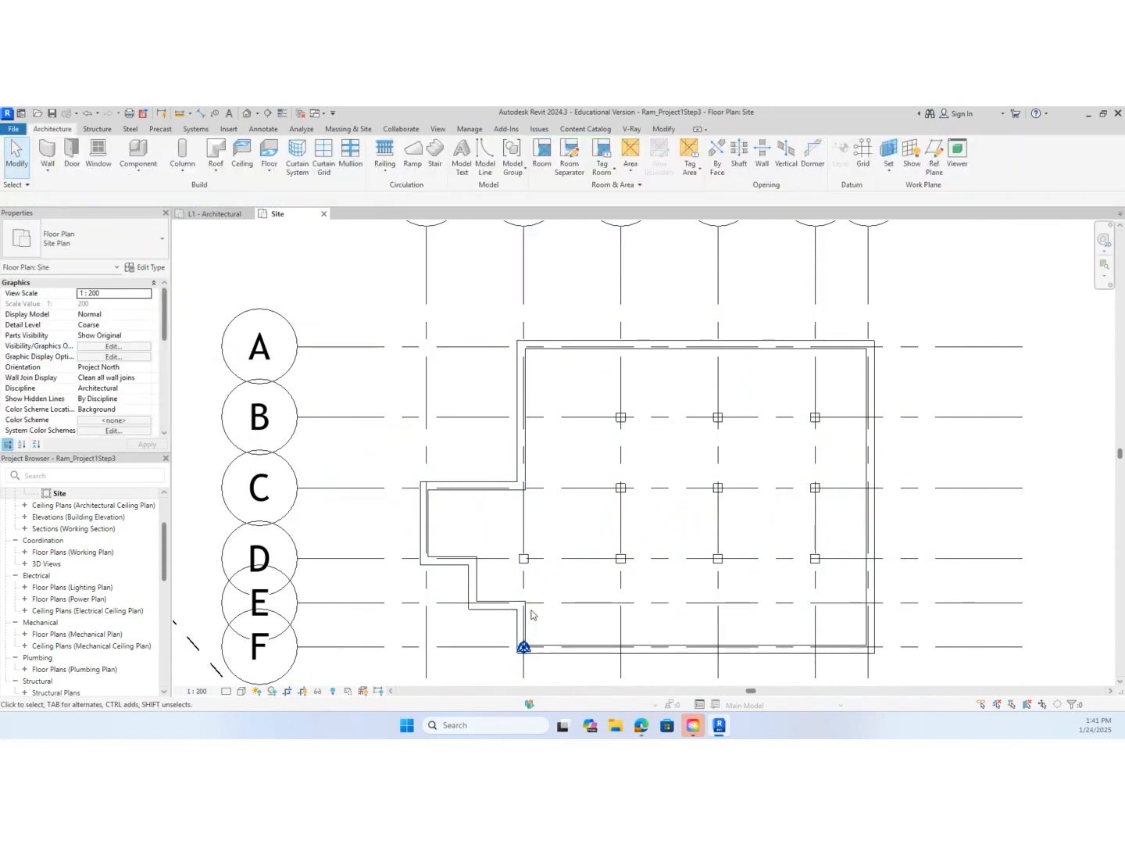
Set the site plan view's detail level to Fine
scroll(733, 598, up, 3)
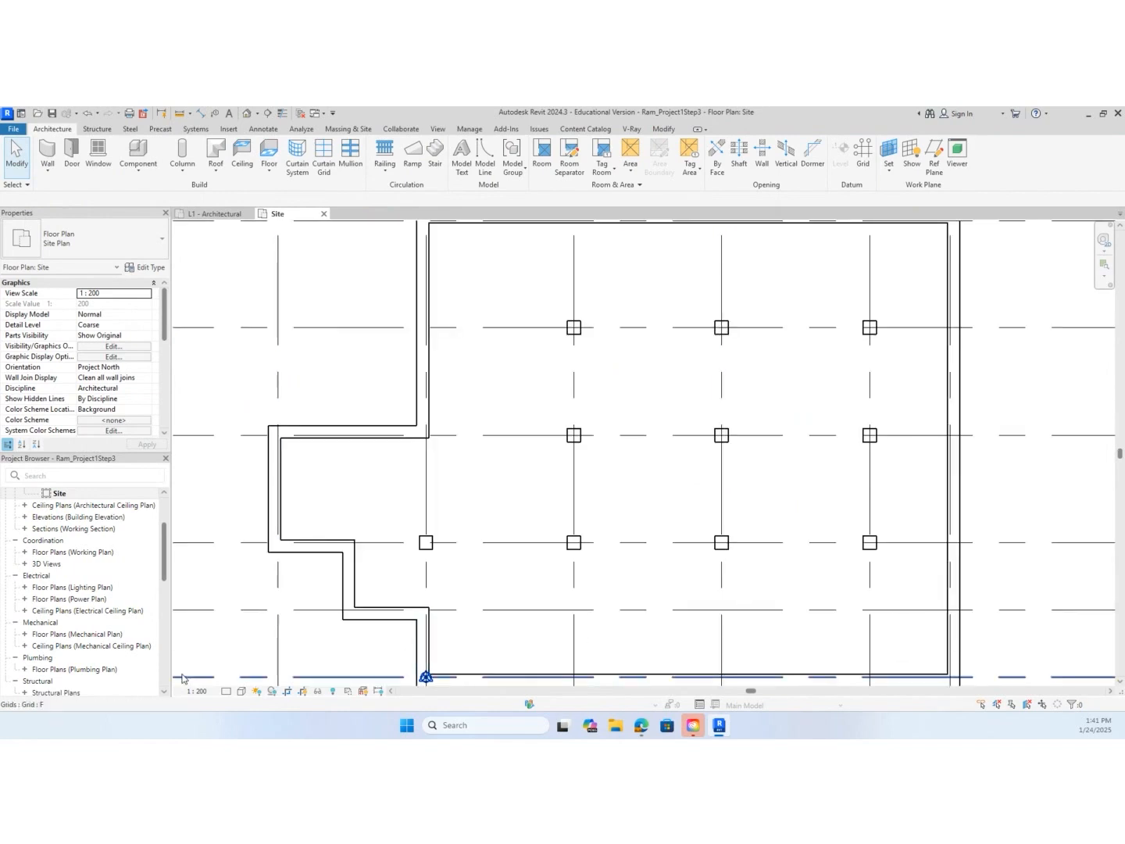
click(231, 692)
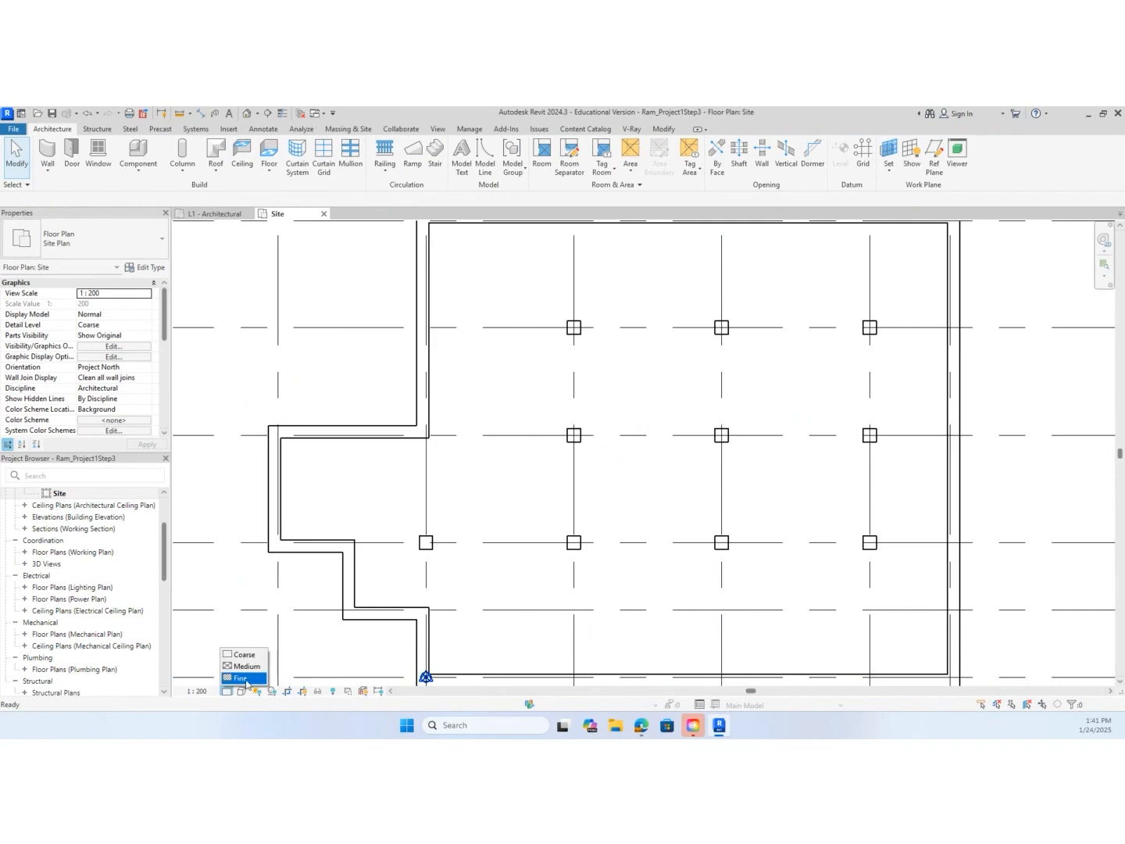
click(245, 683)
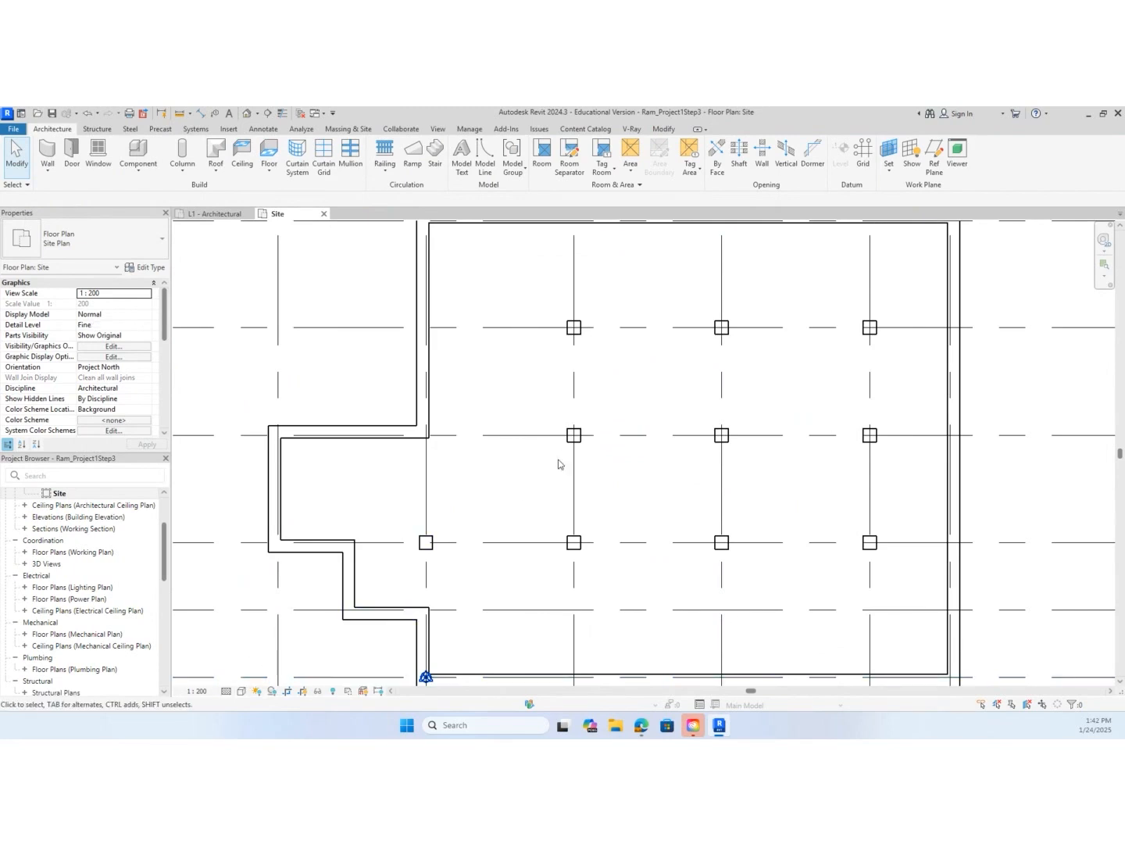
Start a new wall on the site plan using the Ram_Exterior - Brick on Mtl. Stud type
scroll(558, 464, down, 3)
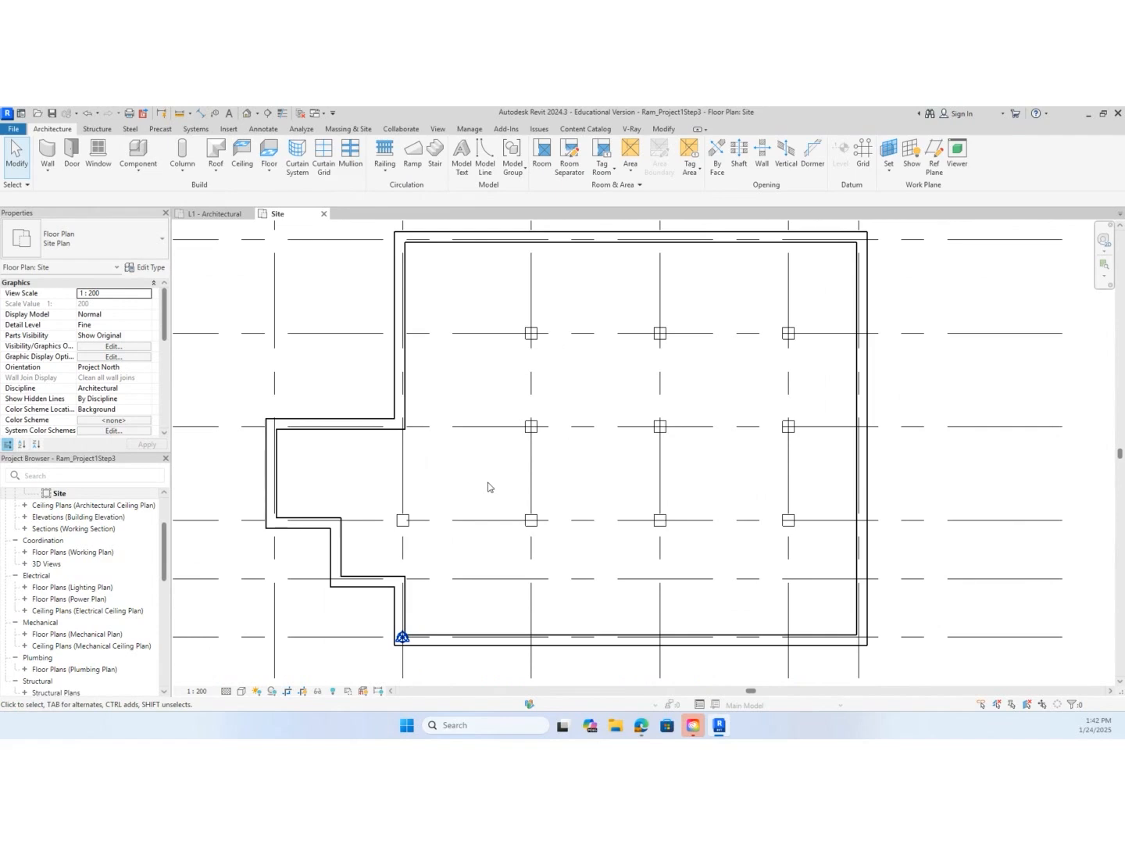
key(w)
key(a)
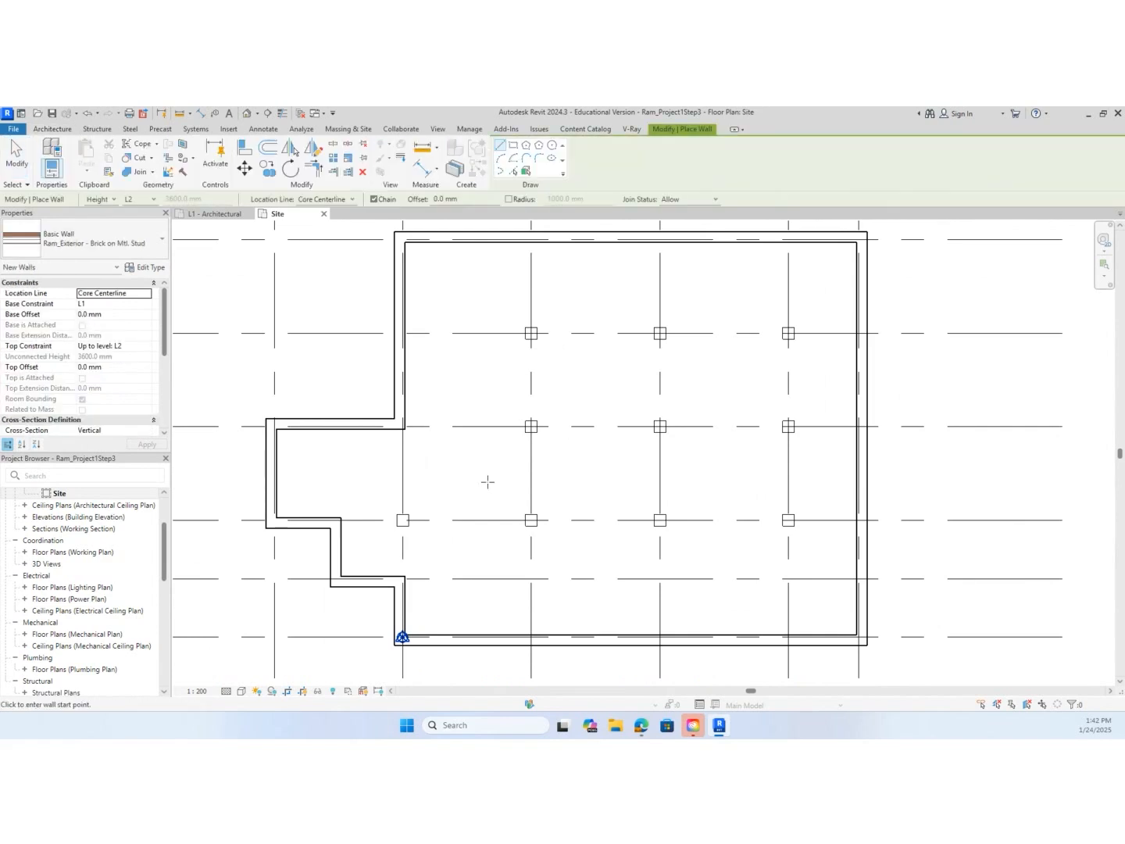
click(149, 251)
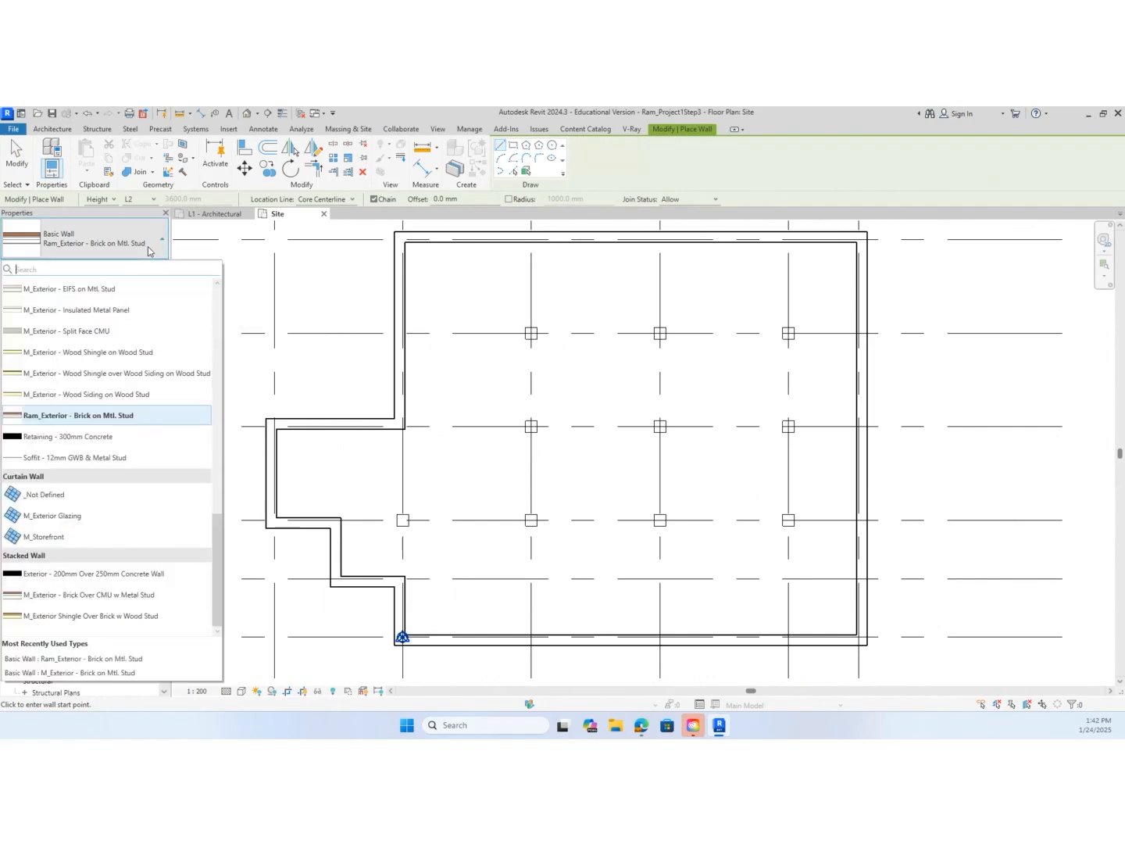
click(147, 420)
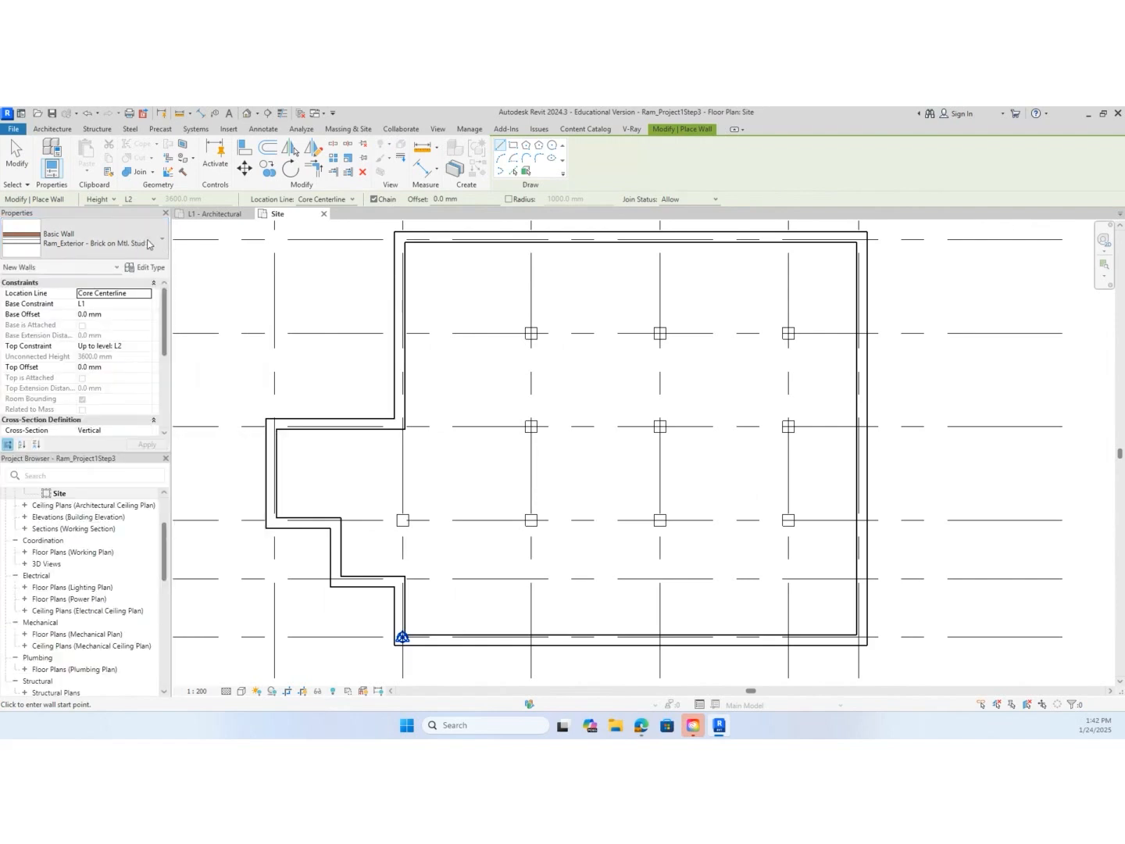
Duplicate the brick wall type and name the copy Ram_Interior - Gyp on Mtl. Stud
click(147, 267)
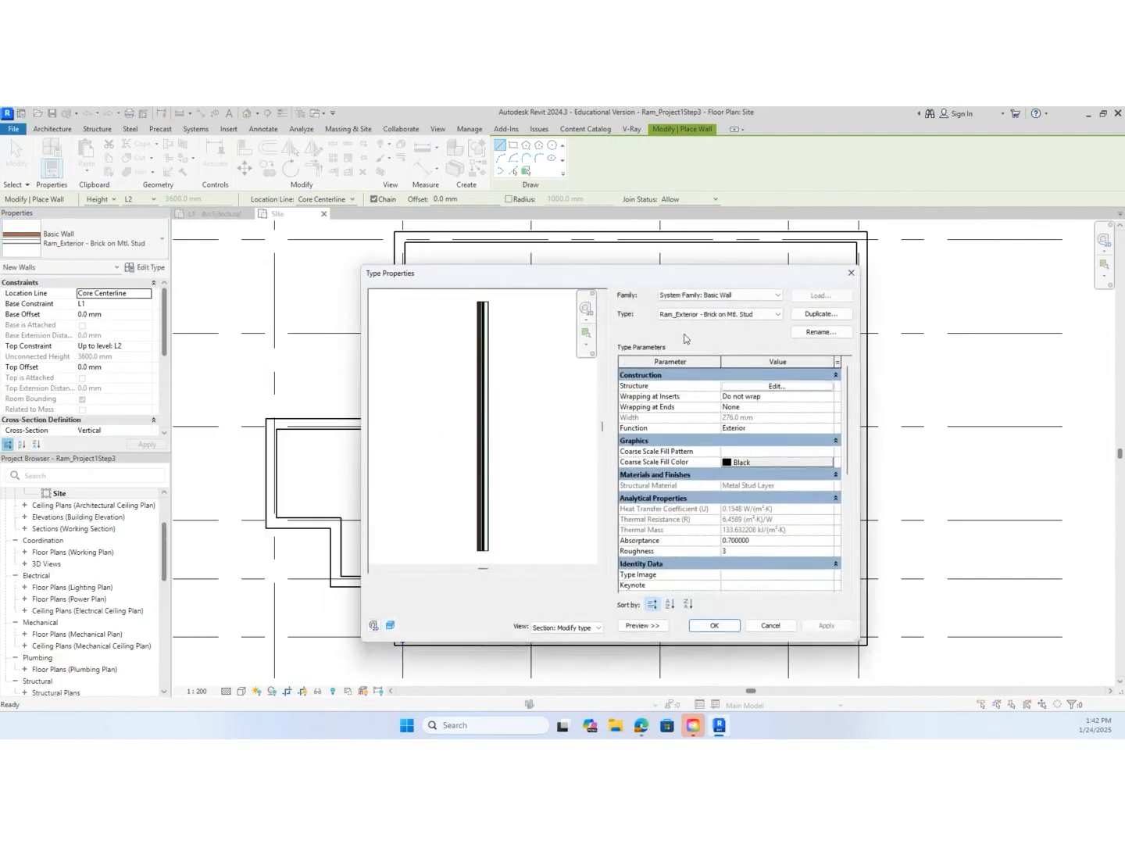
click(688, 316)
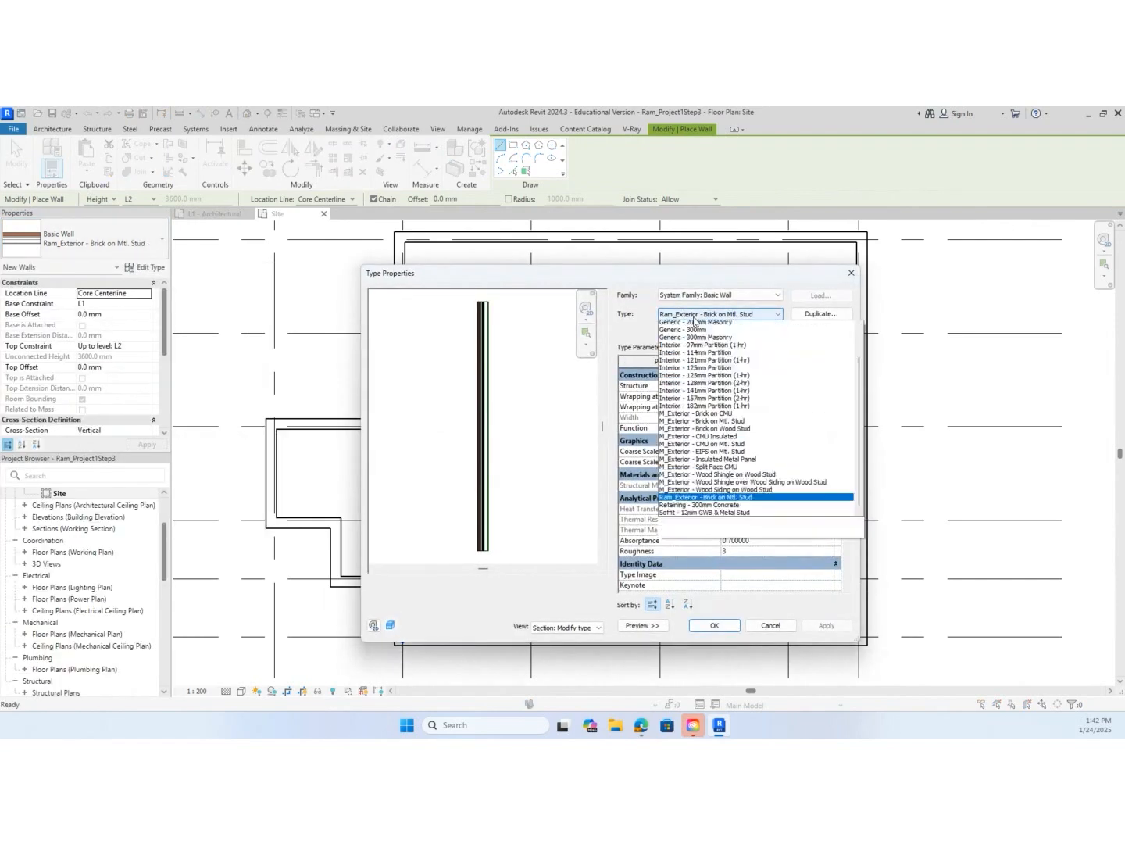
click(805, 314)
click(808, 317)
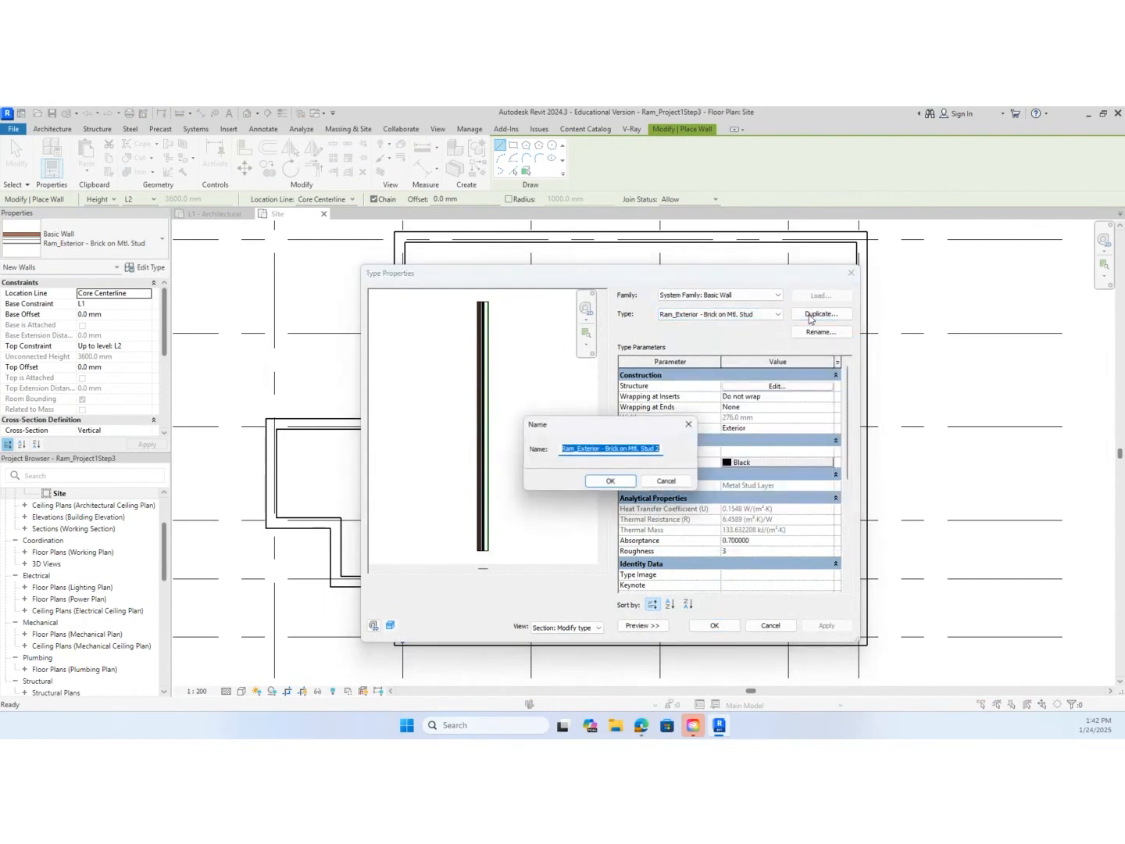
click(583, 448)
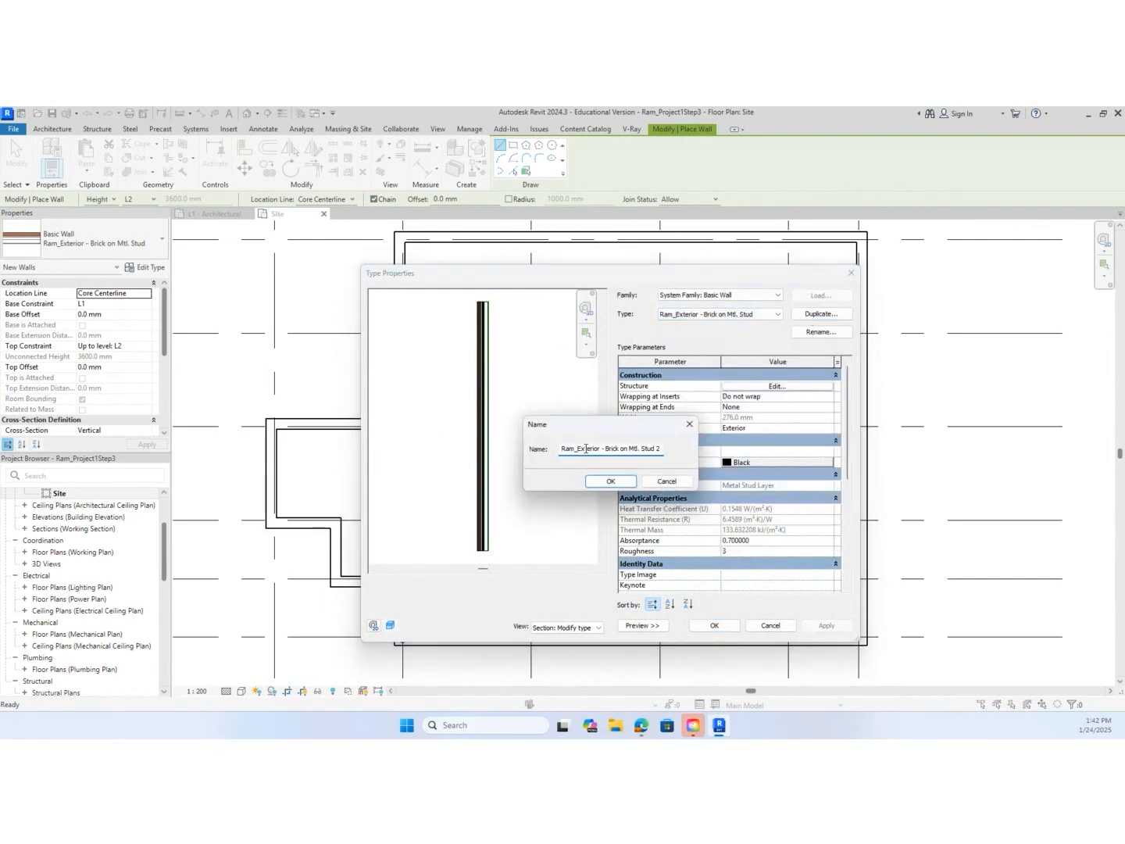
key(BackSpace)
key(BackSpace)
text(In)
key(BackSpace)
key(BackSpace)
key(BackSpace)
key(BackSpace)
key(BackSpace)
text(Gyp)
click(611, 482)
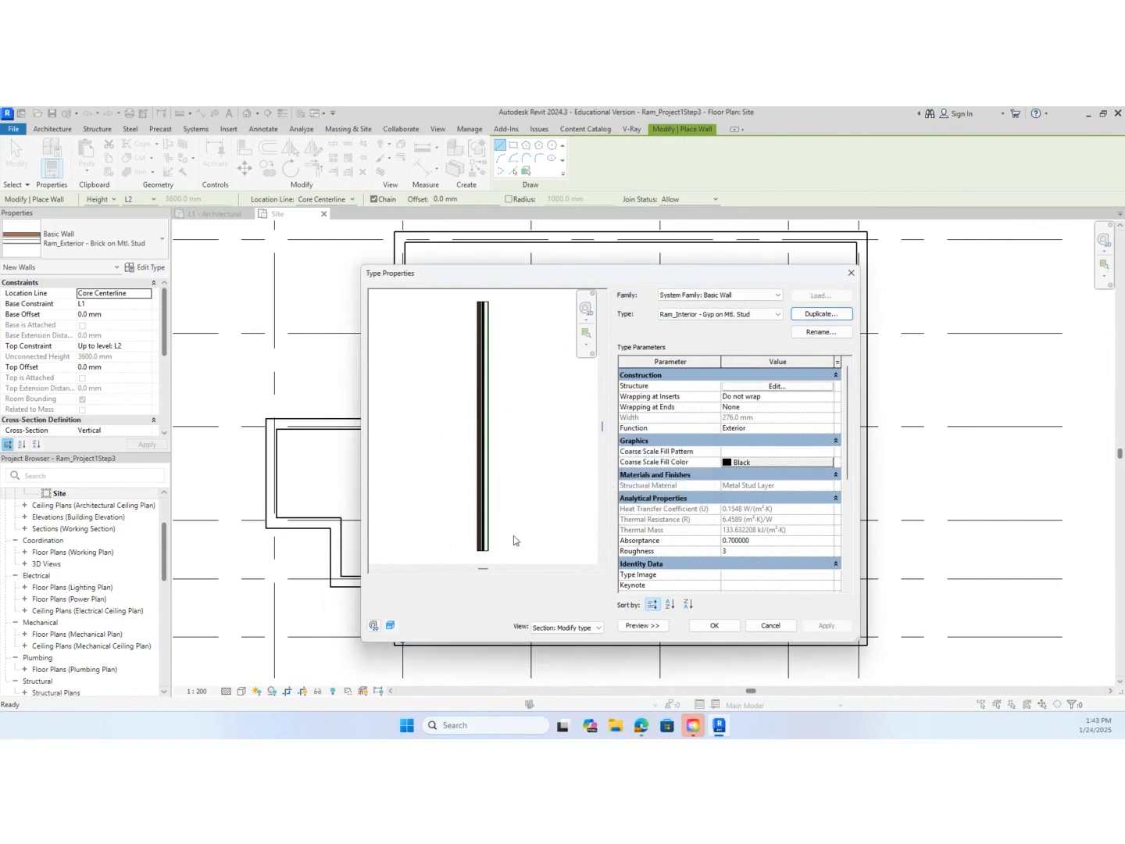
Delete the brick, air and rigid insulation layers from the interior wall type's structure
scroll(487, 561, up, 10)
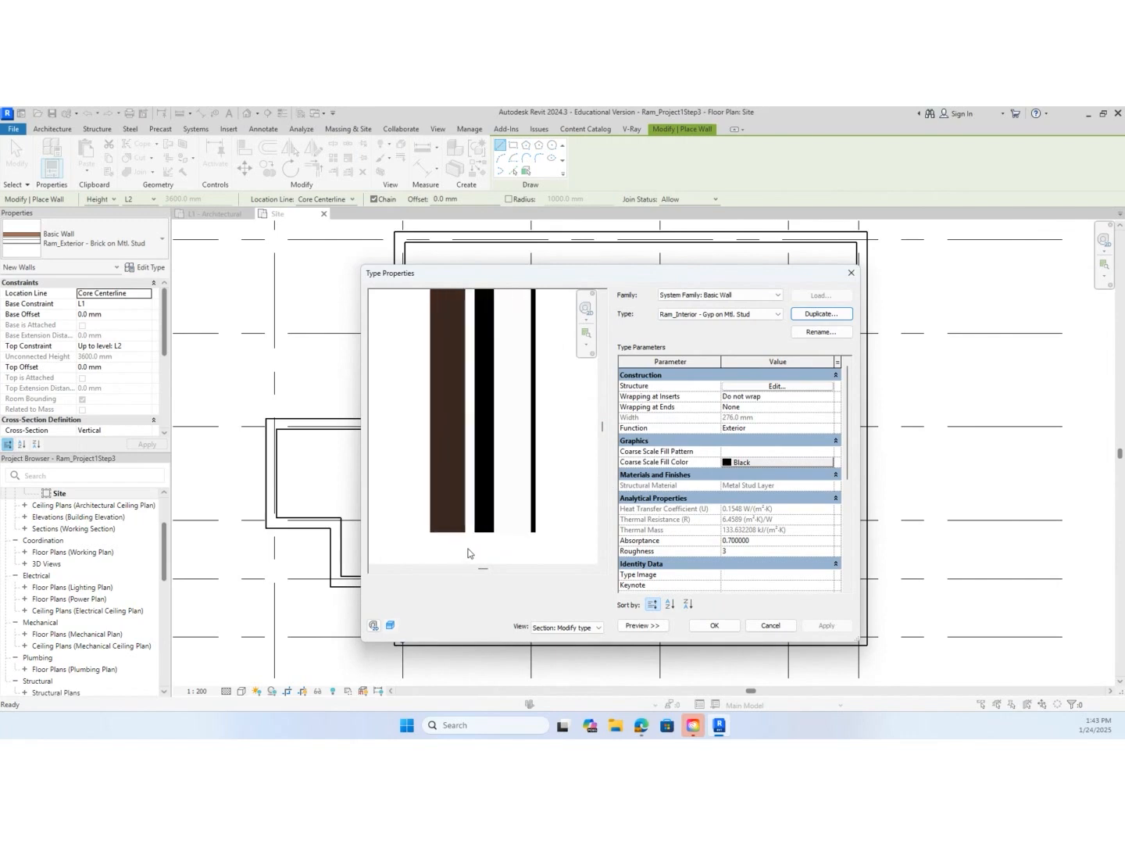
scroll(477, 549, up, 1)
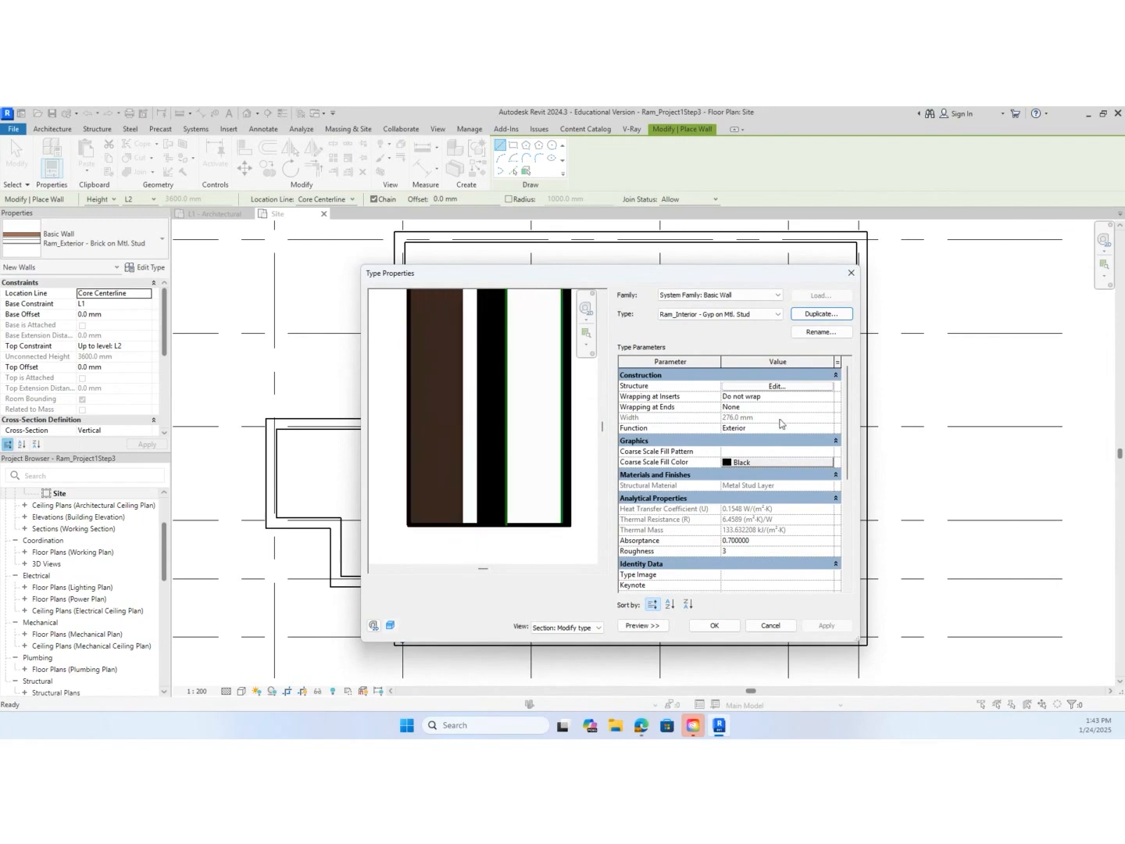
click(772, 386)
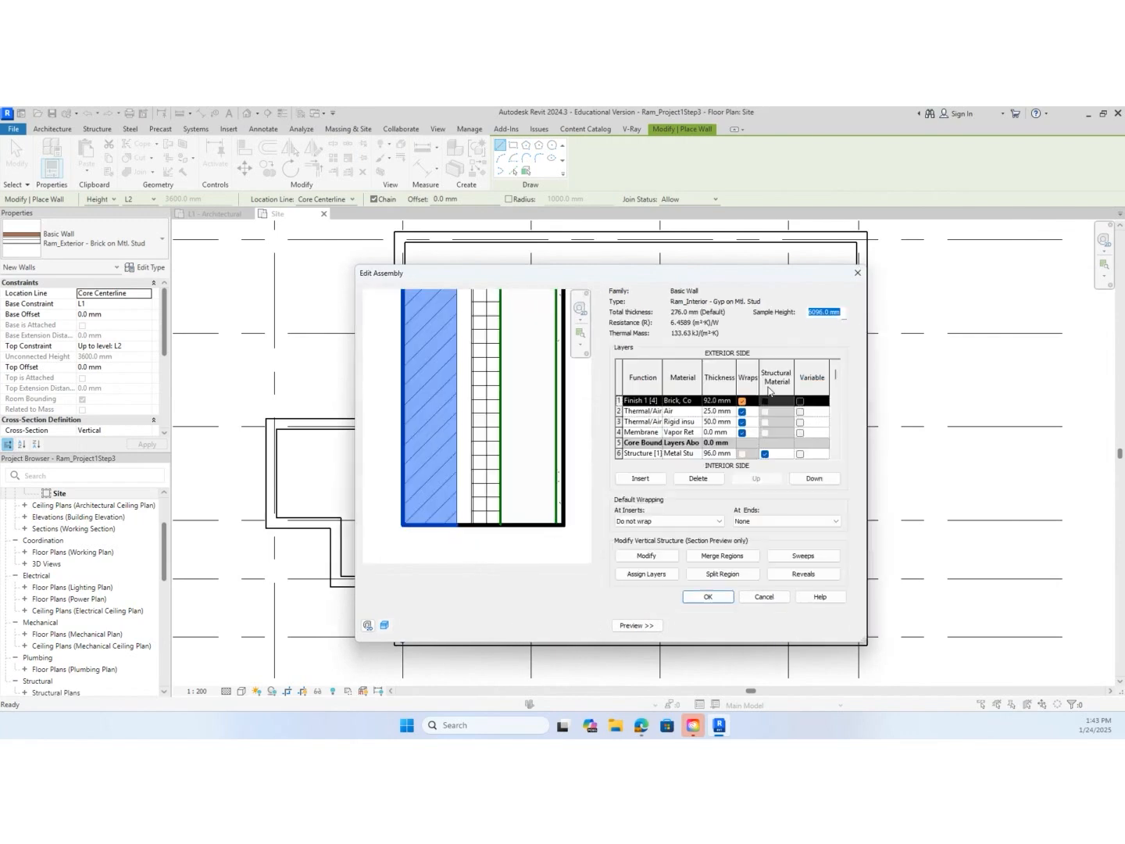
click(619, 400)
click(708, 479)
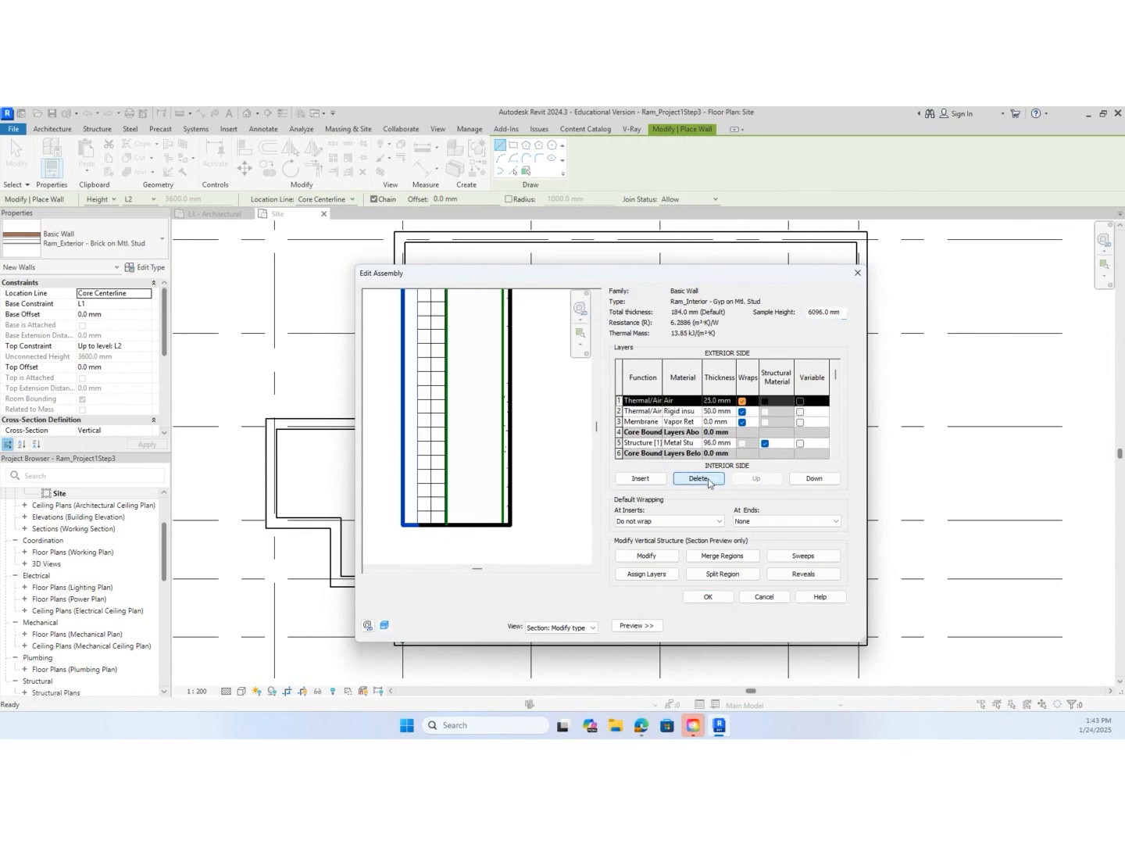
click(708, 479)
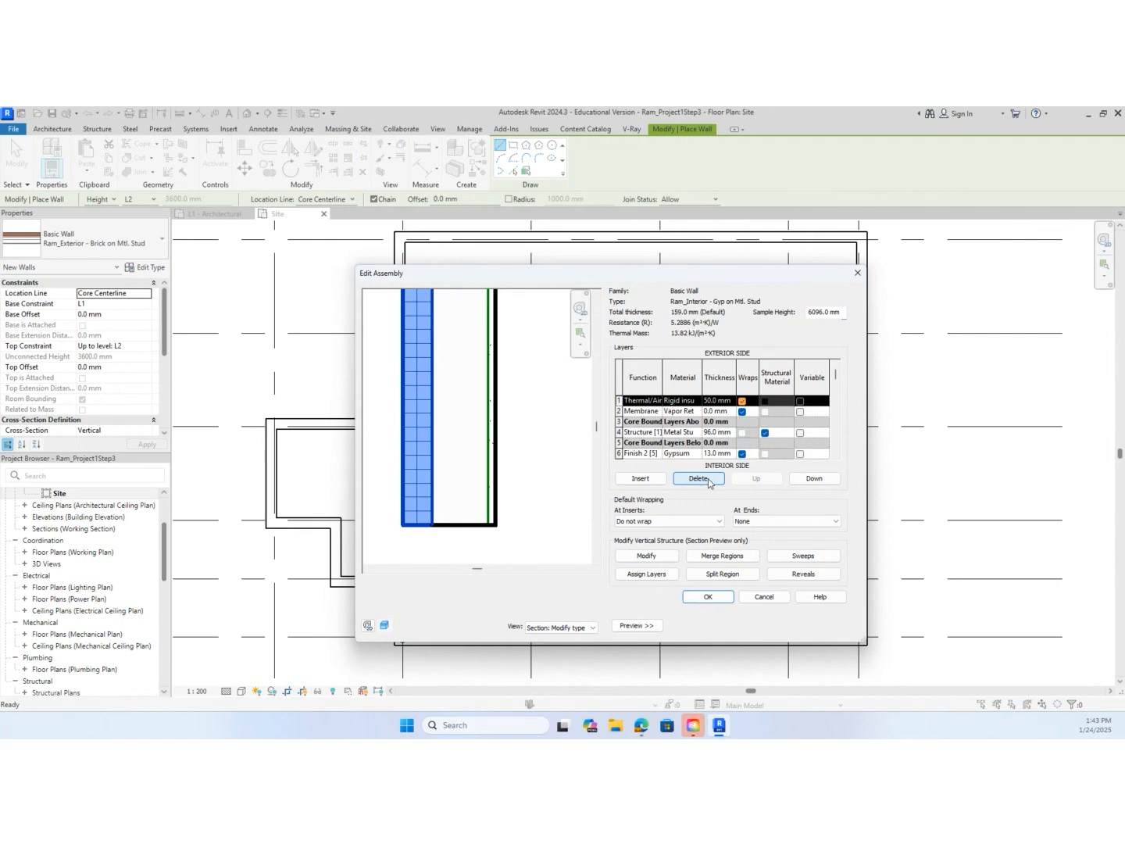
click(709, 479)
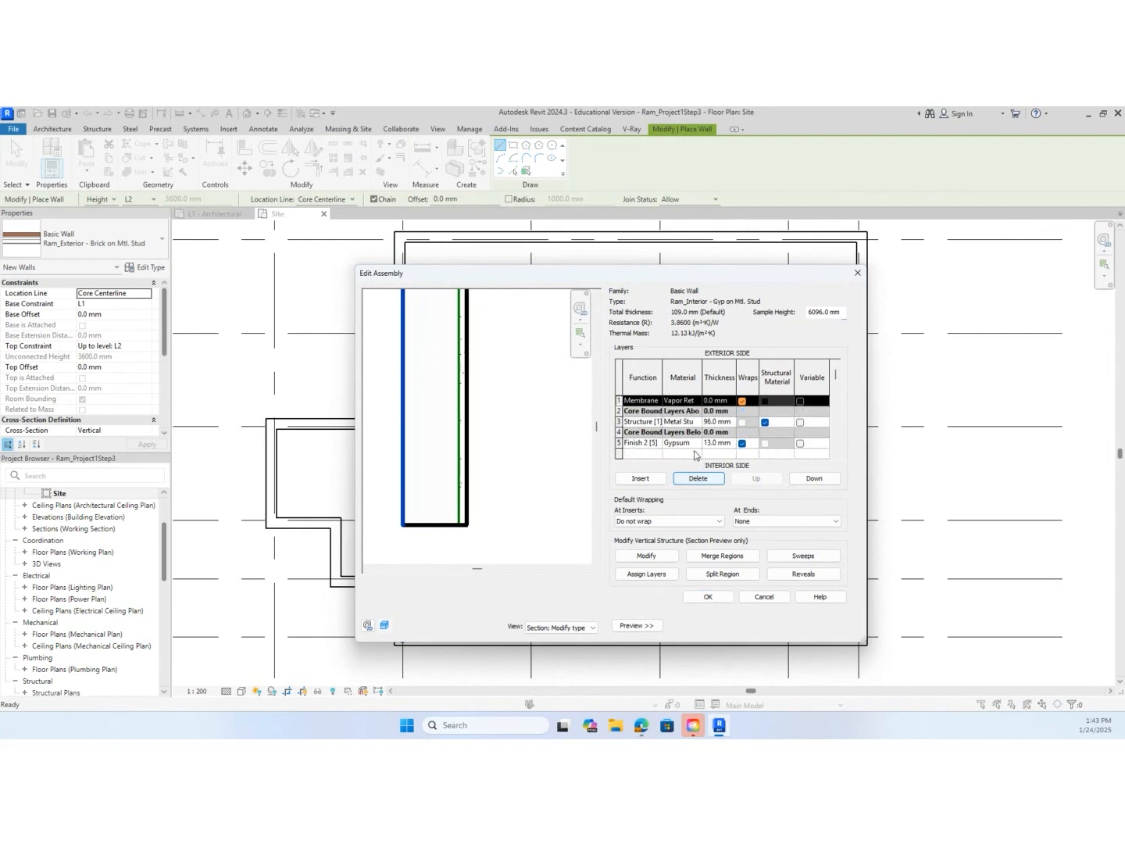
Change the outermost membrane layer's function to Finish 1 [4] and its material to Gypsum Wall Board
click(656, 404)
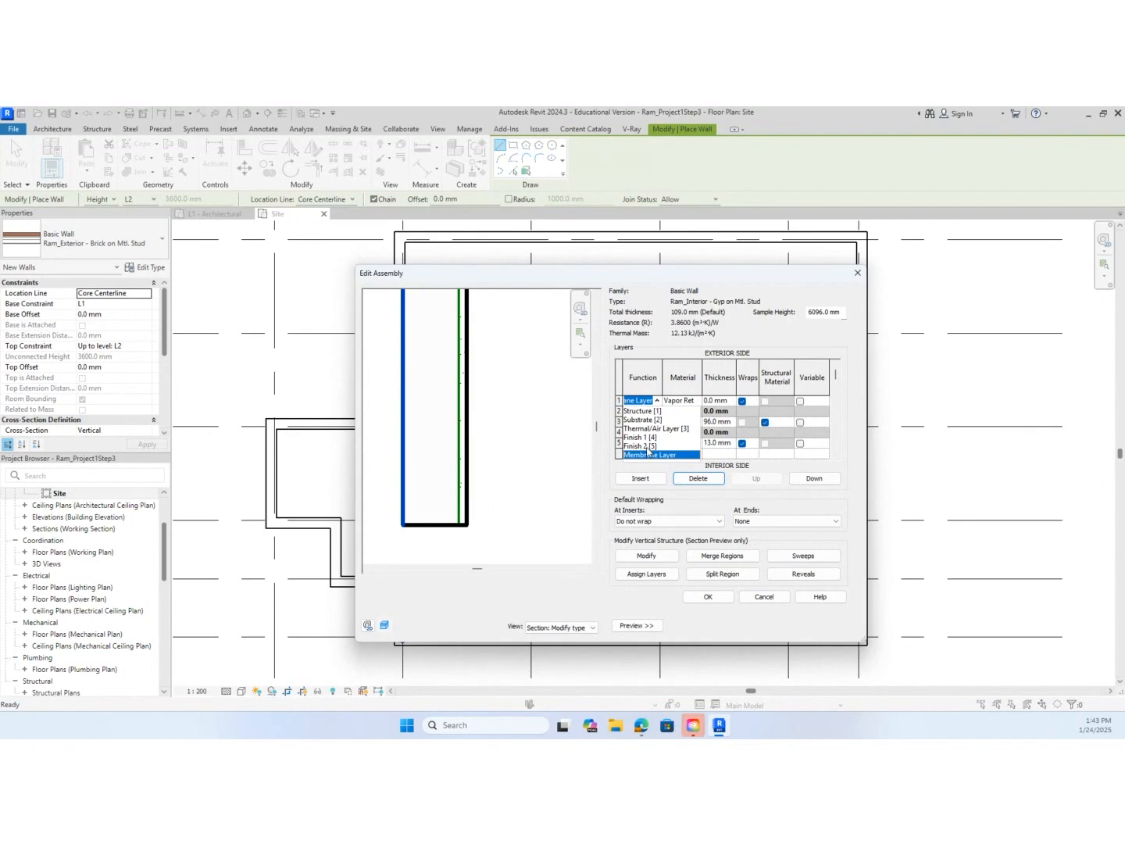
click(648, 438)
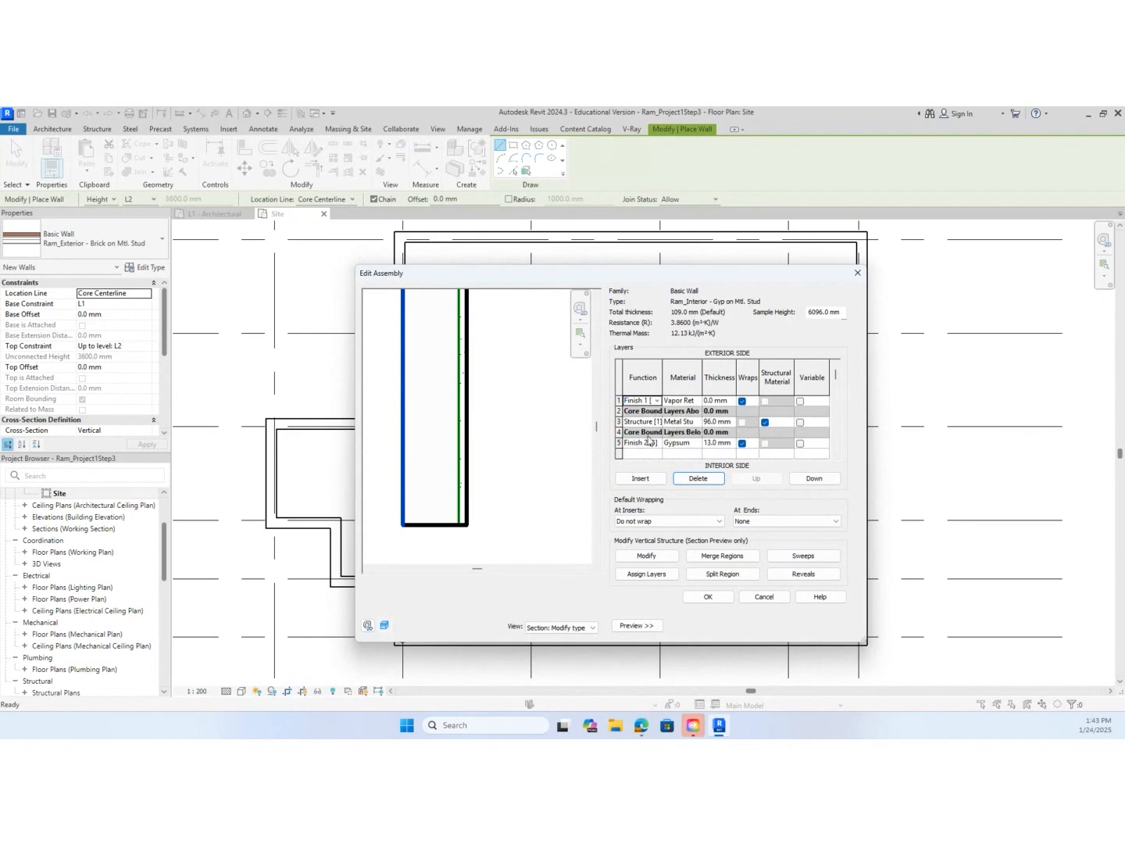
click(692, 400)
click(696, 400)
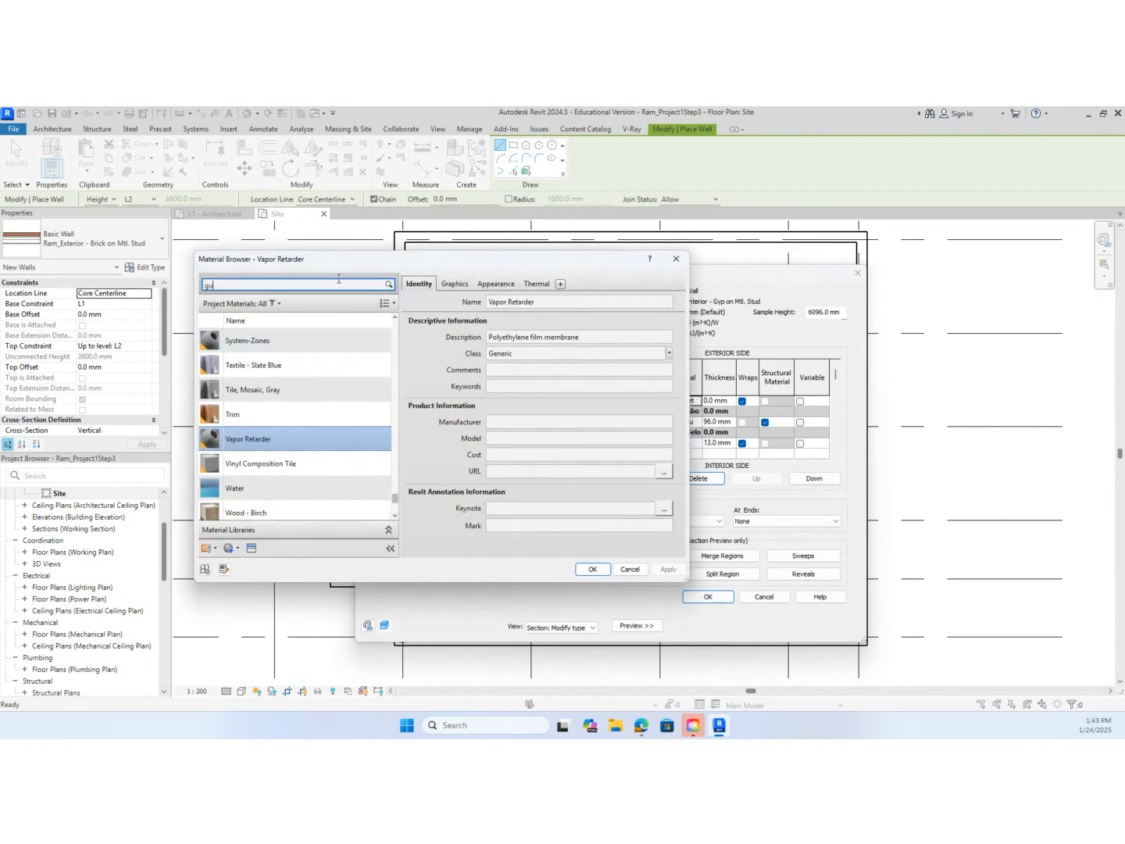
key(BackSpace)
text(y)
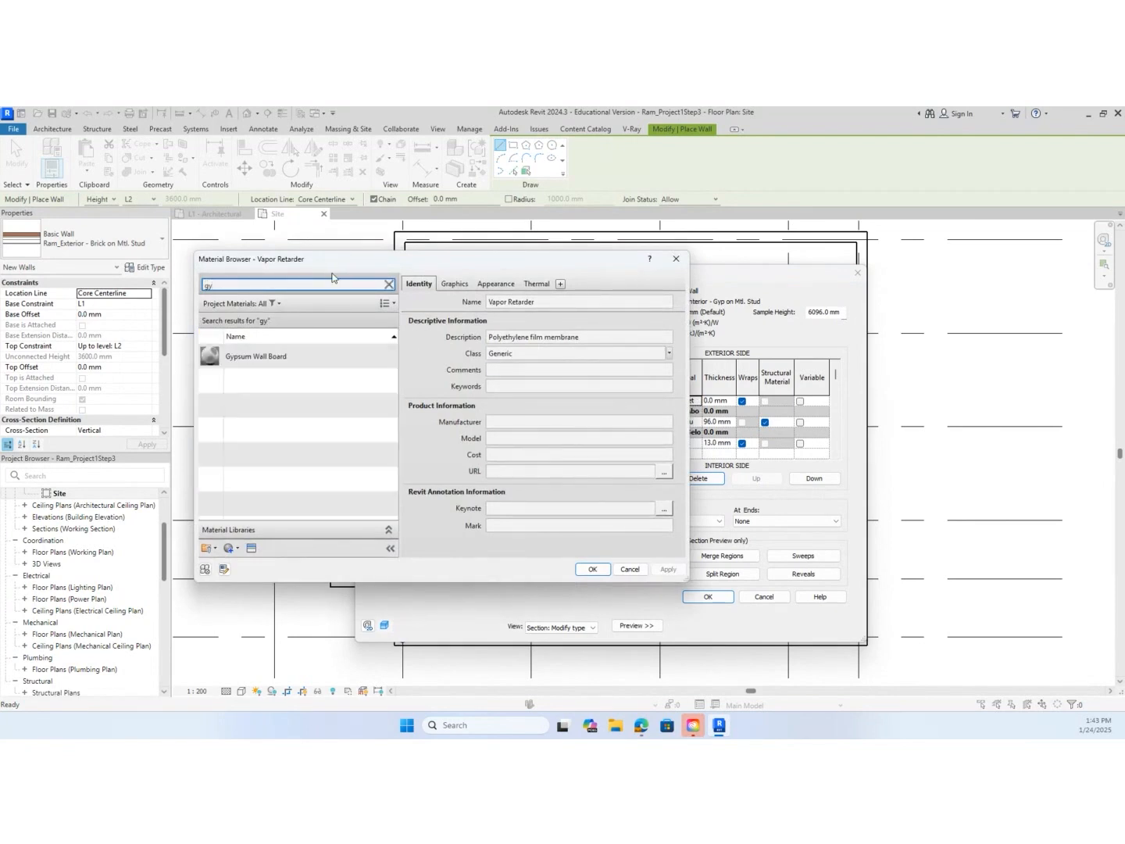
click(293, 357)
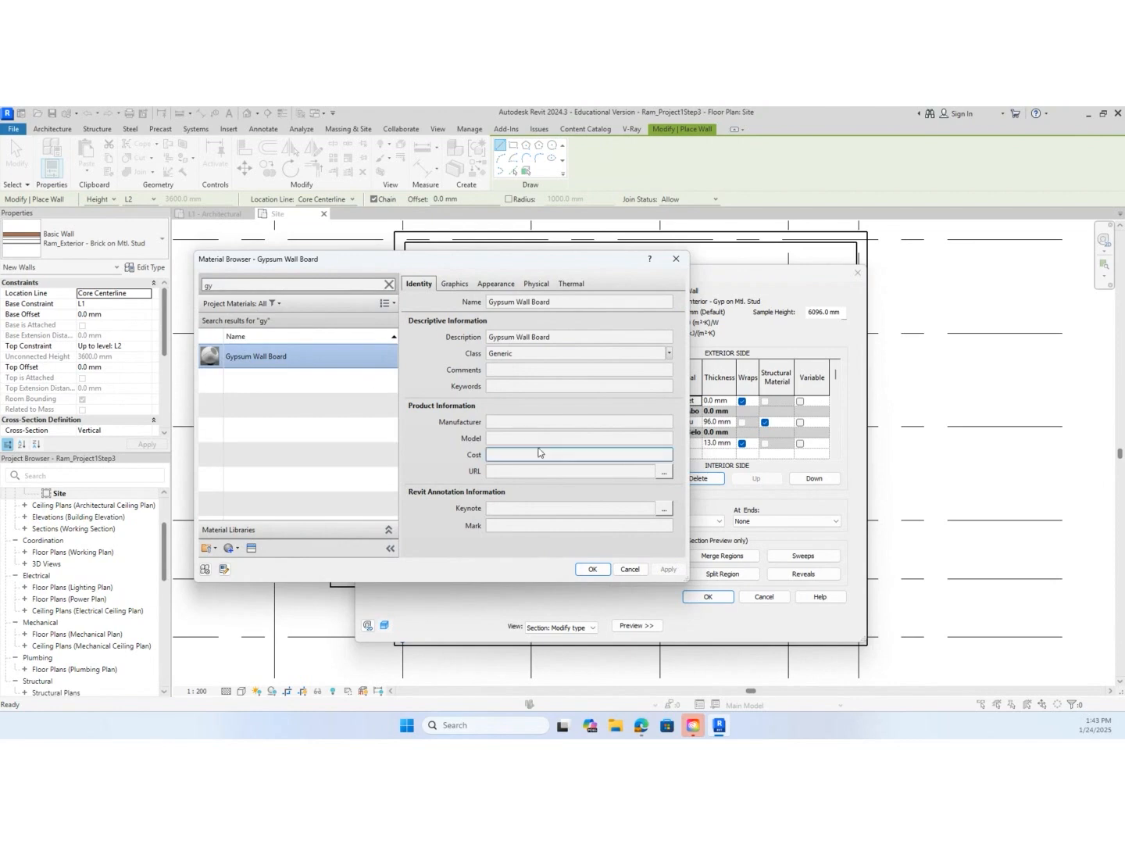
click(592, 569)
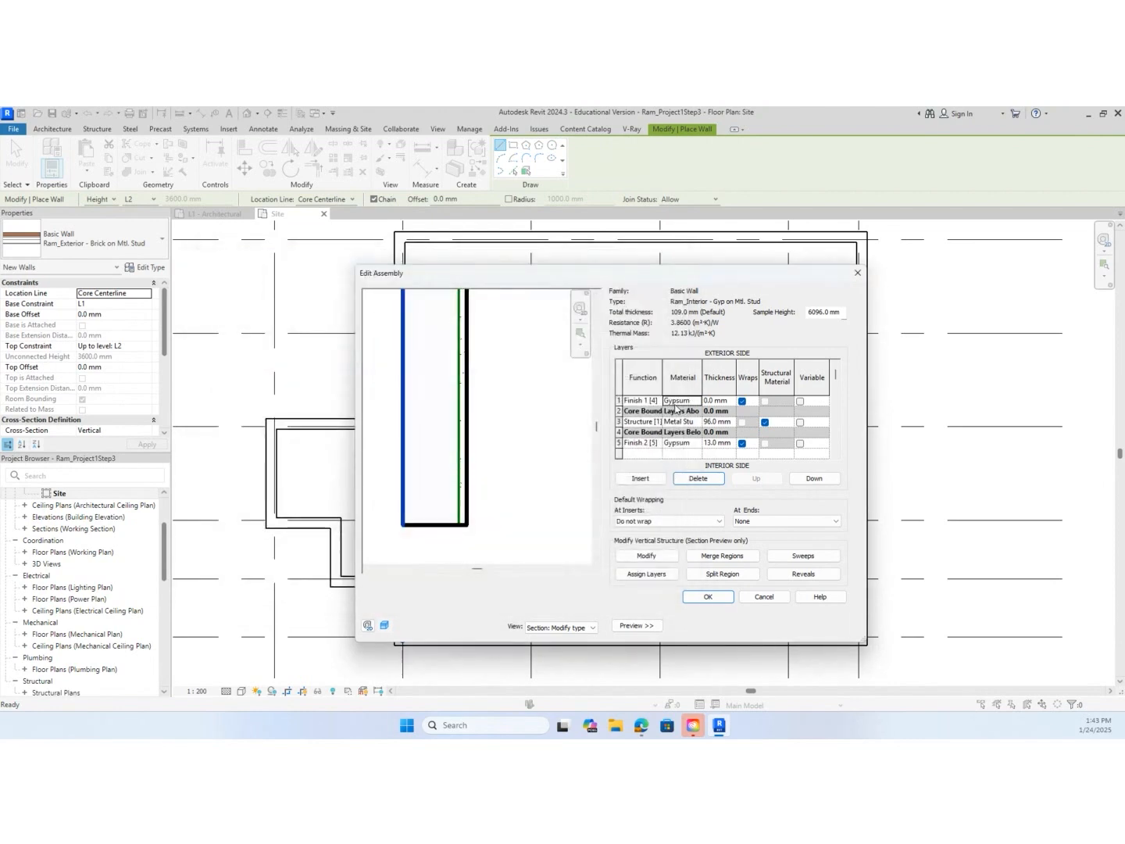
Set the Finish 1 gypsum layer's thickness to 13 mm, then accept the assembly and type properties
click(714, 402)
text(13)
click(723, 422)
scroll(408, 531, up, 3)
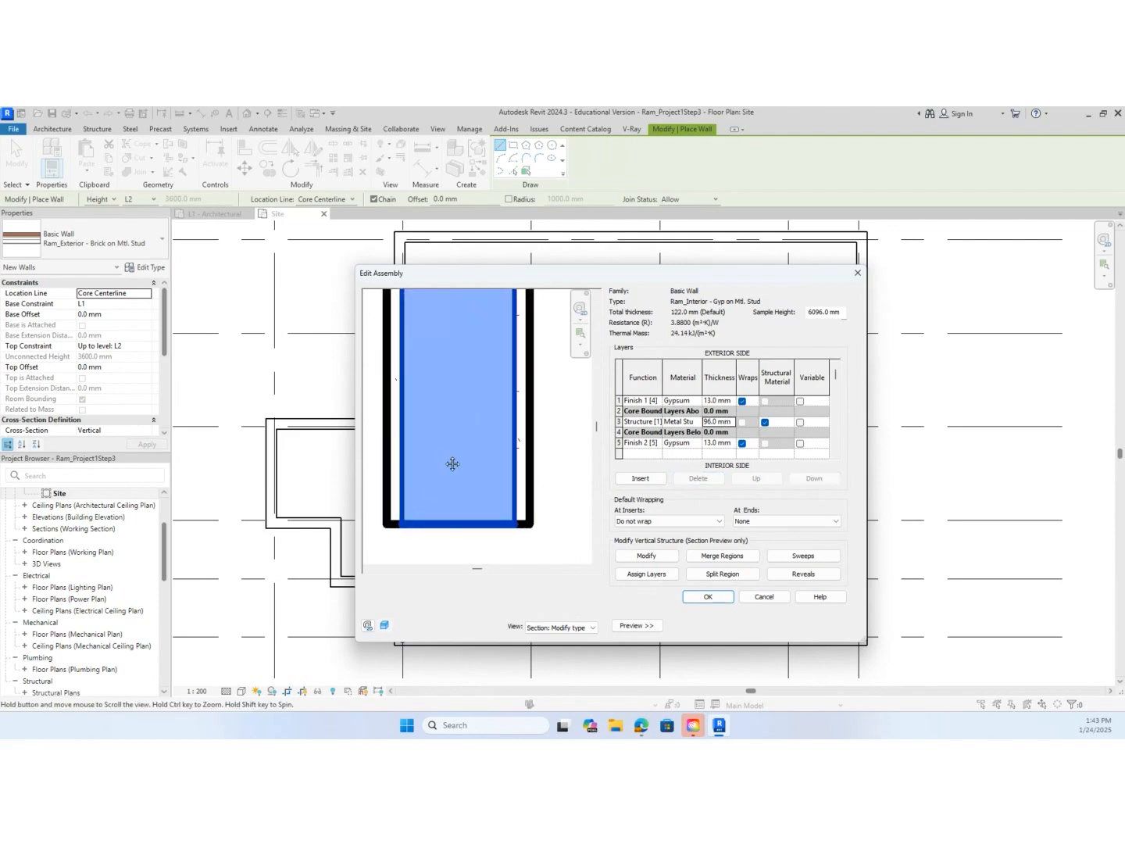
middle_drag(452, 464, 469, 459)
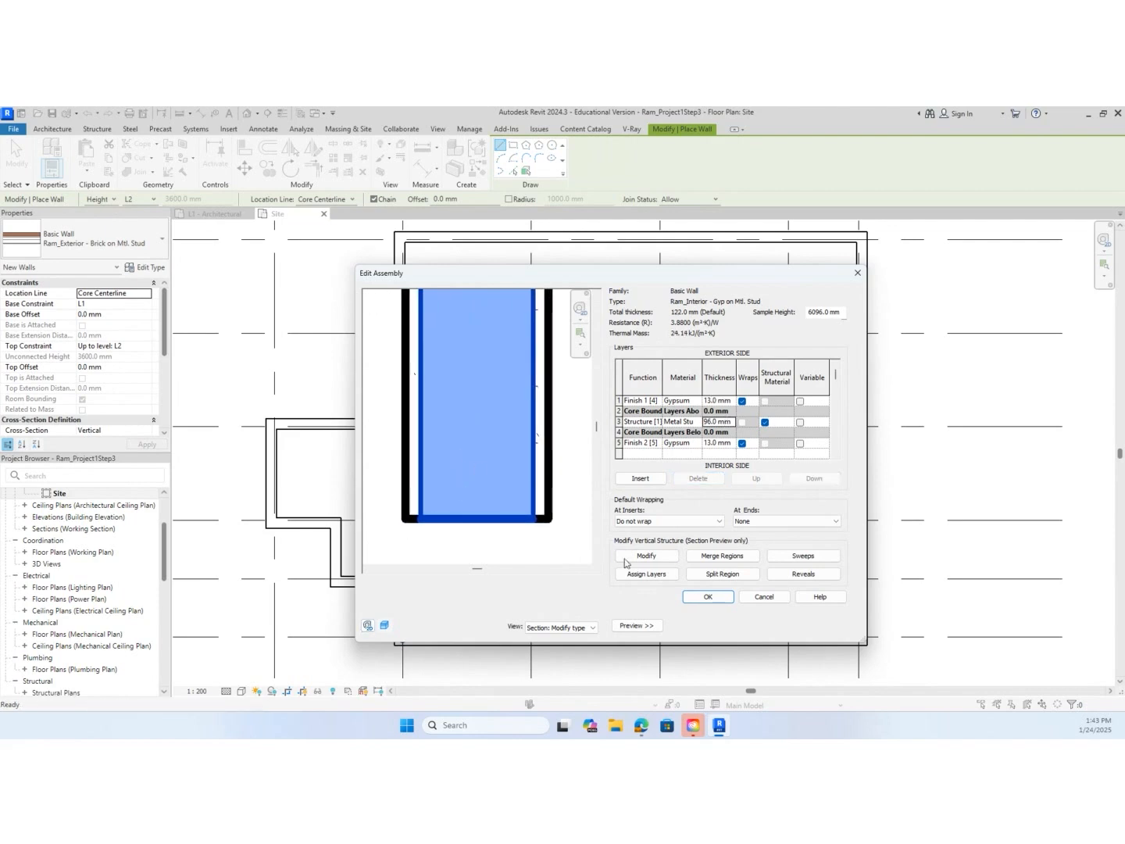
click(704, 598)
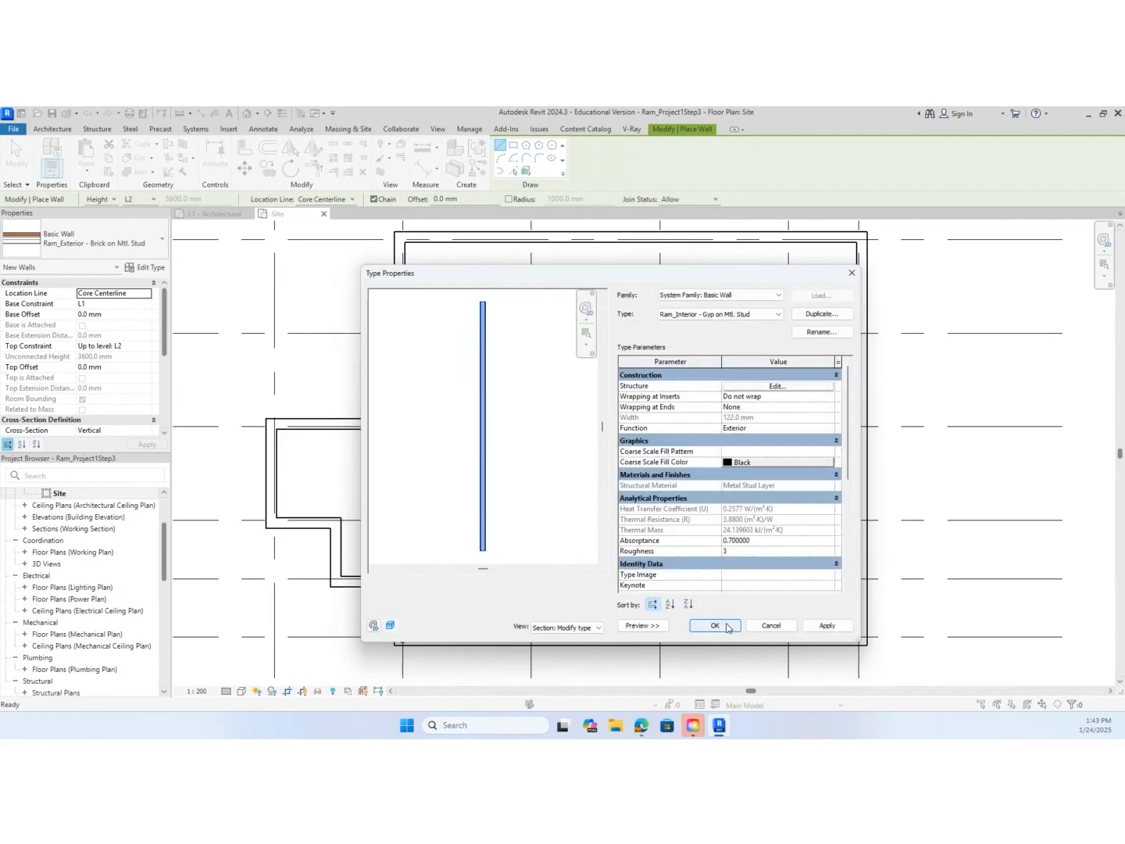
click(727, 627)
Draw an interior wall along grid C from grid 2 to the near face of the grid 3 column, and save the project
scroll(412, 434, up, 2)
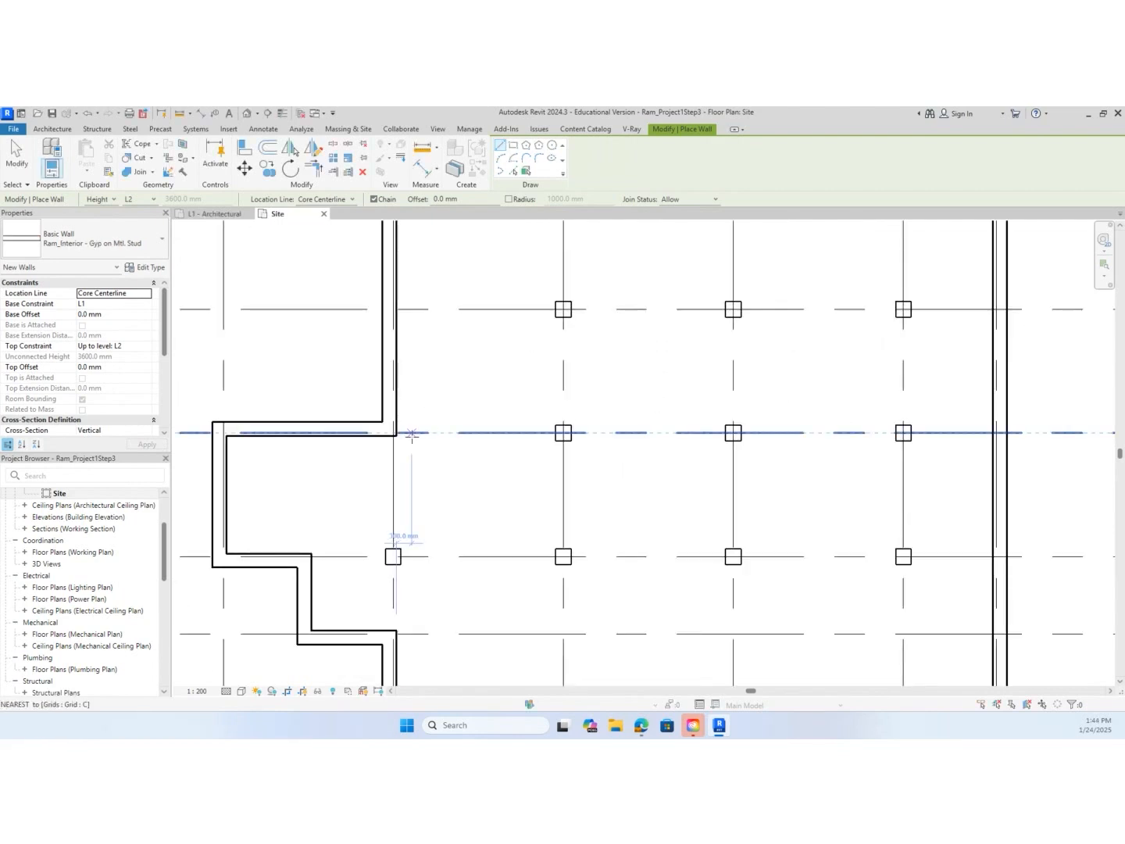
scroll(412, 435, up, 4)
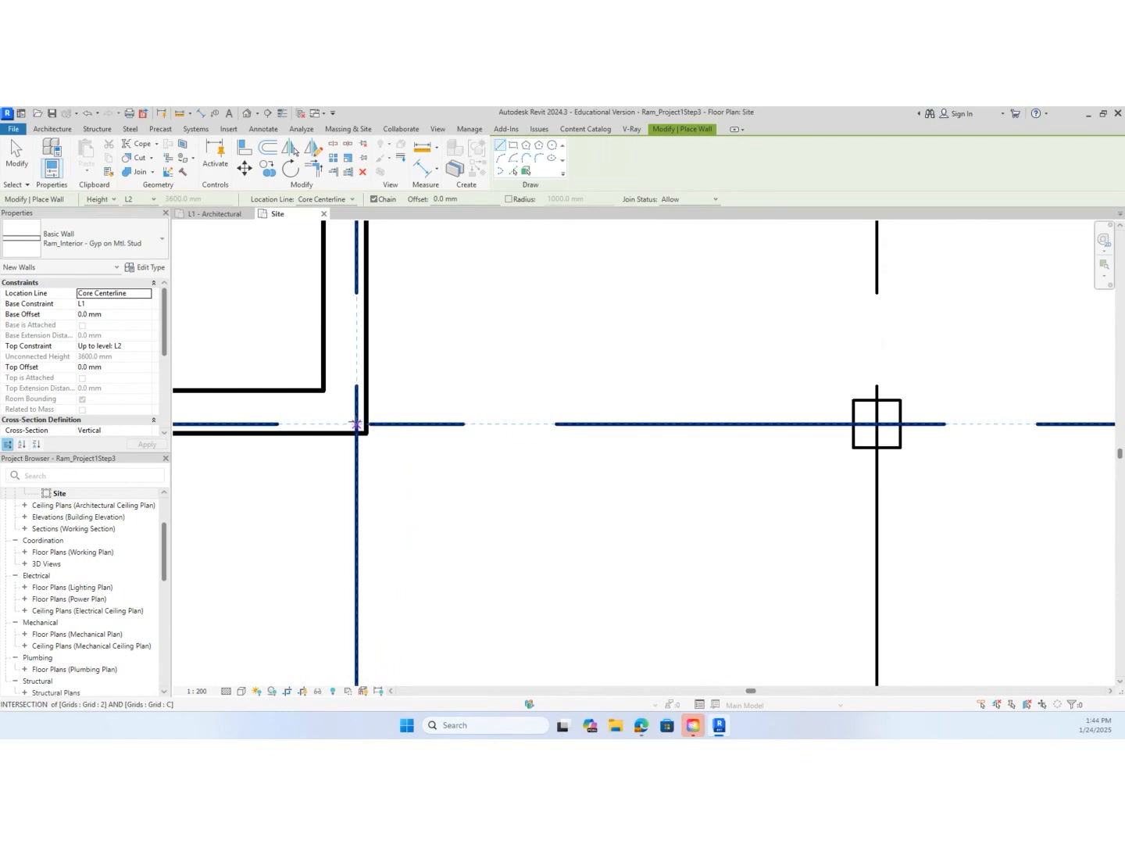
click(357, 424)
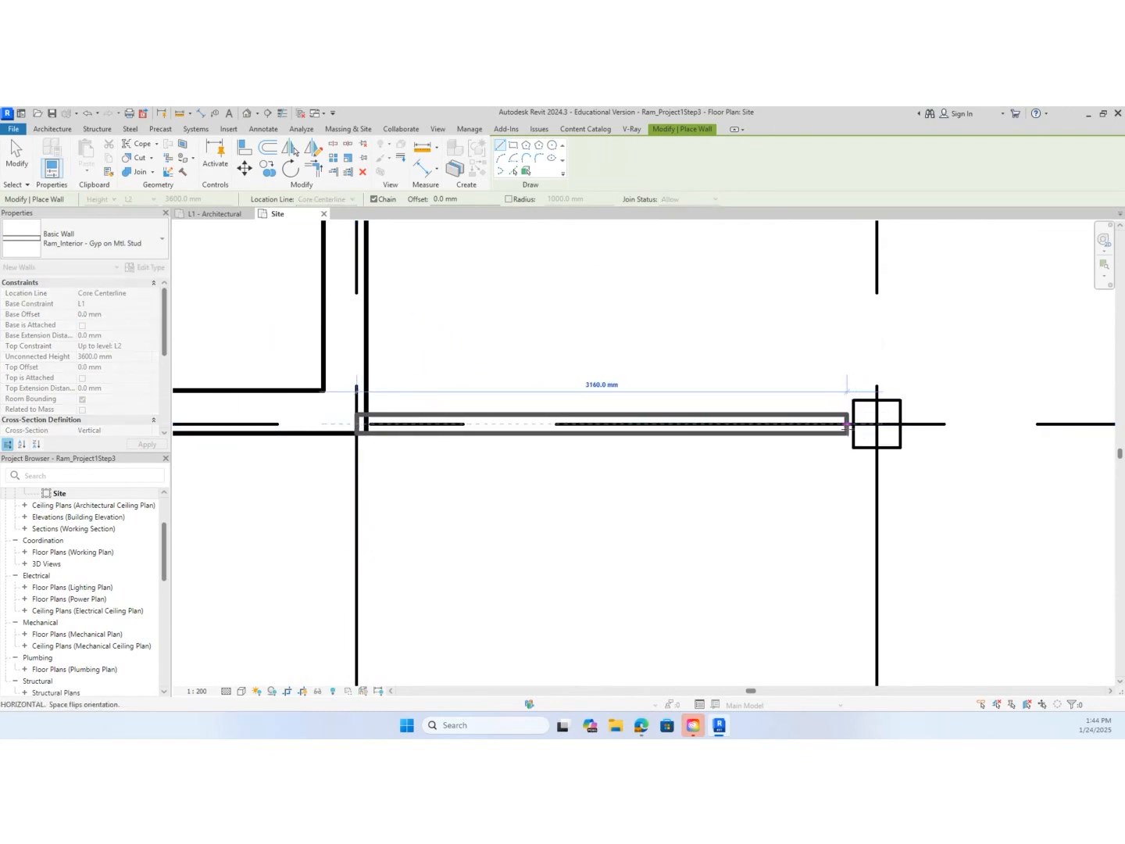
click(850, 425)
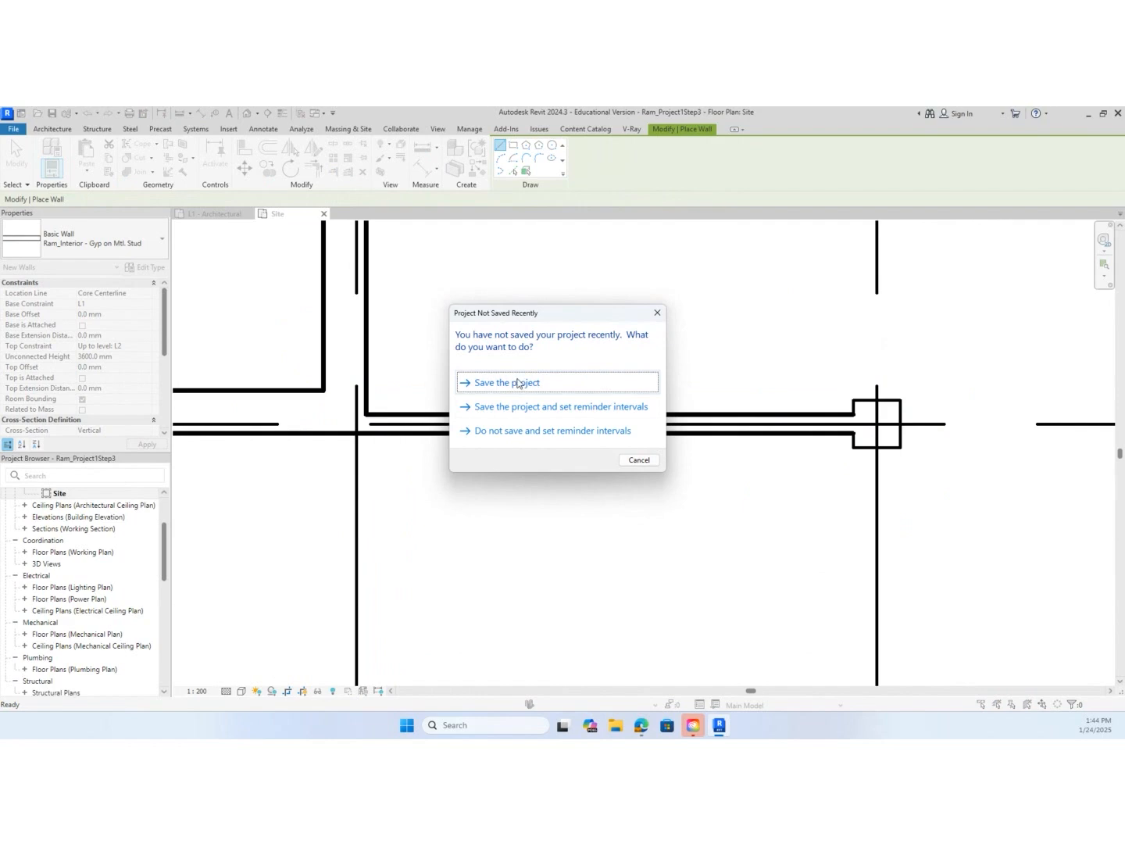
click(516, 383)
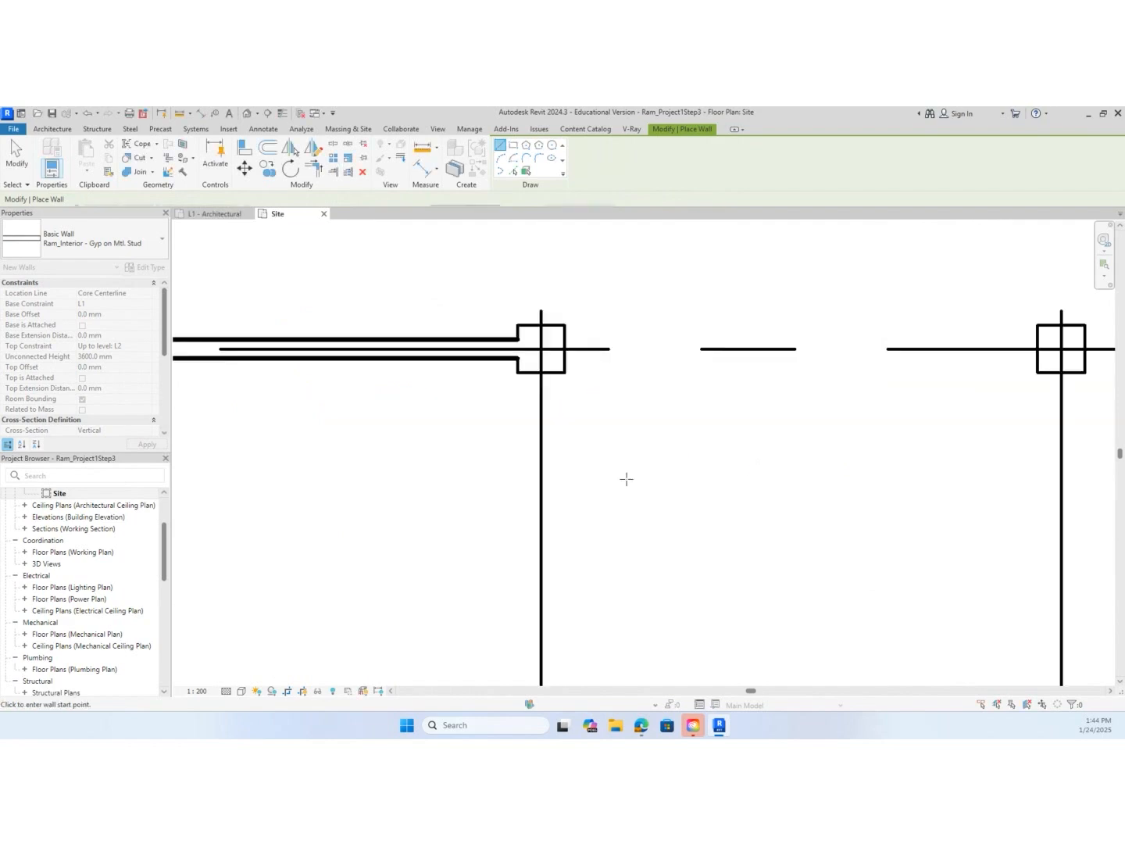
Draw an interior wall along grid C between the facing sides of the columns at grids 3 and 4
middle_drag(626, 479, 446, 460)
scroll(464, 434, up, 1)
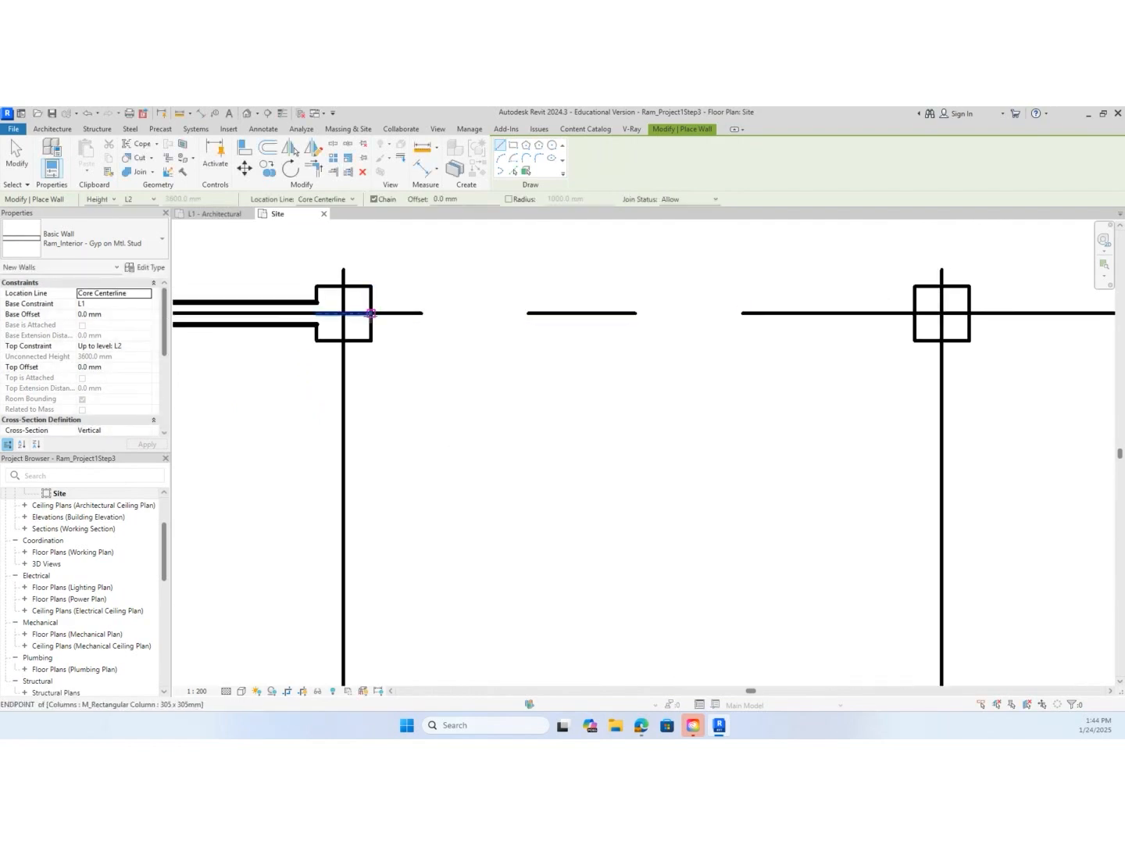
click(371, 313)
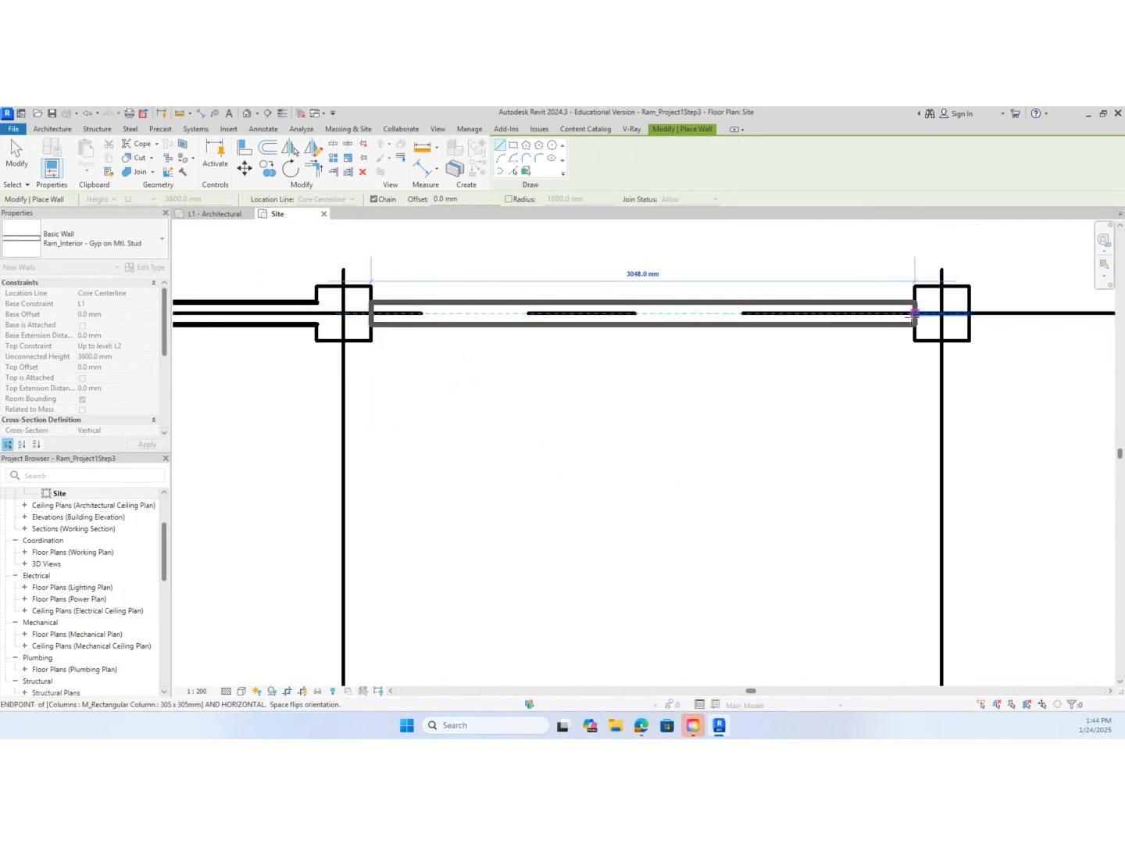
click(914, 313)
Draw an interior wall along grid C between the facing sides of the columns at grids 4 and 5
scroll(915, 415, down, 5)
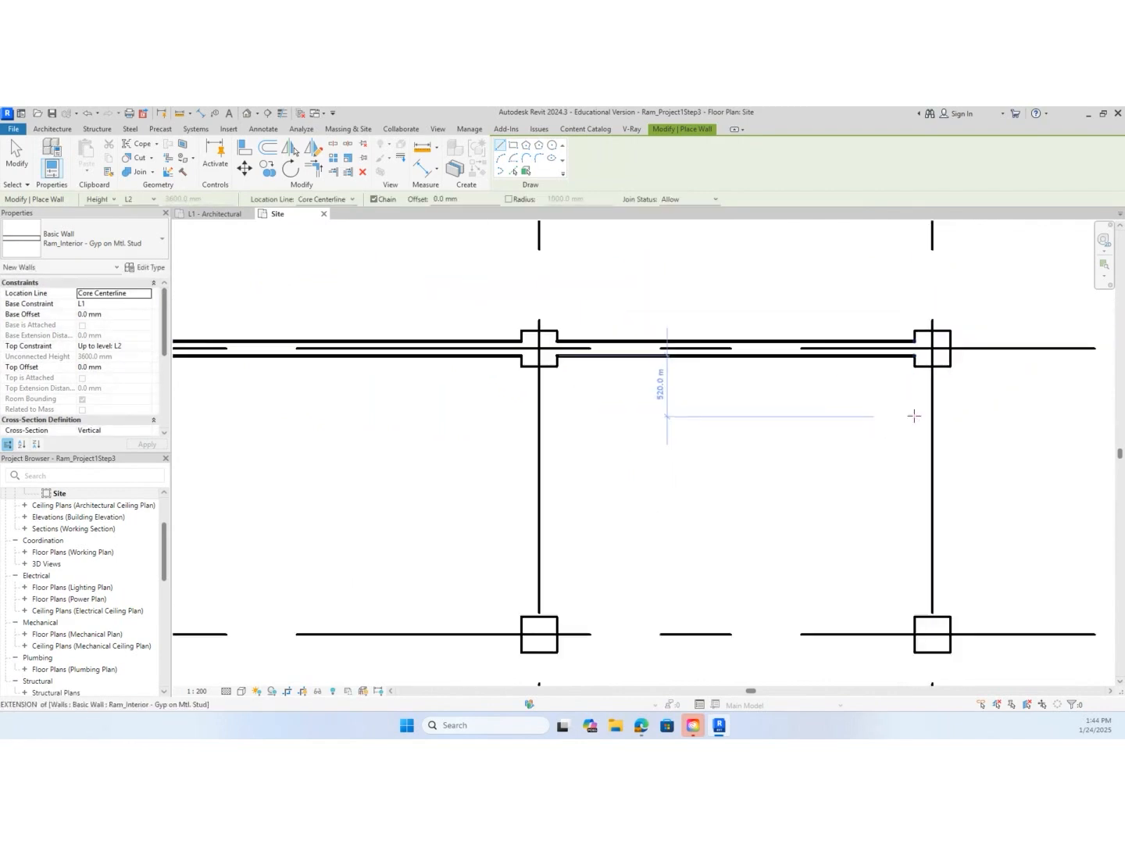
middle_drag(1005, 439, 552, 429)
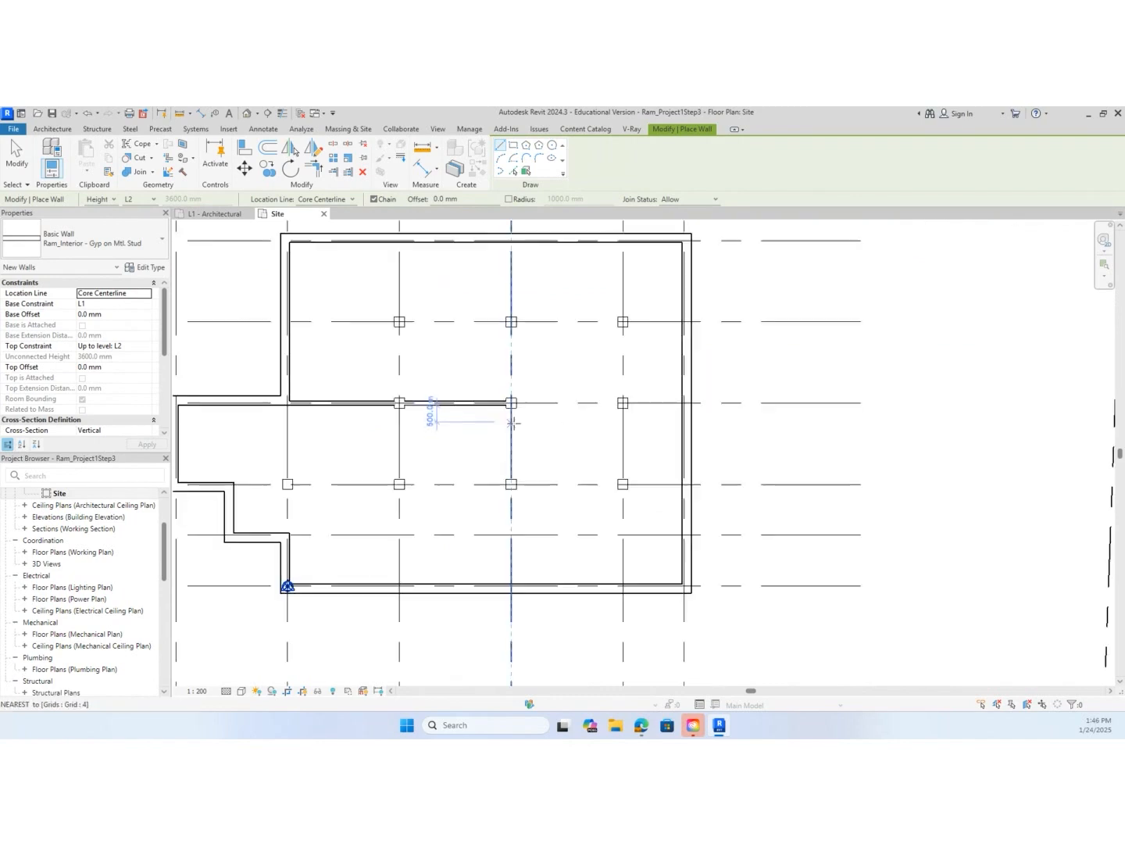
scroll(555, 420, up, 5)
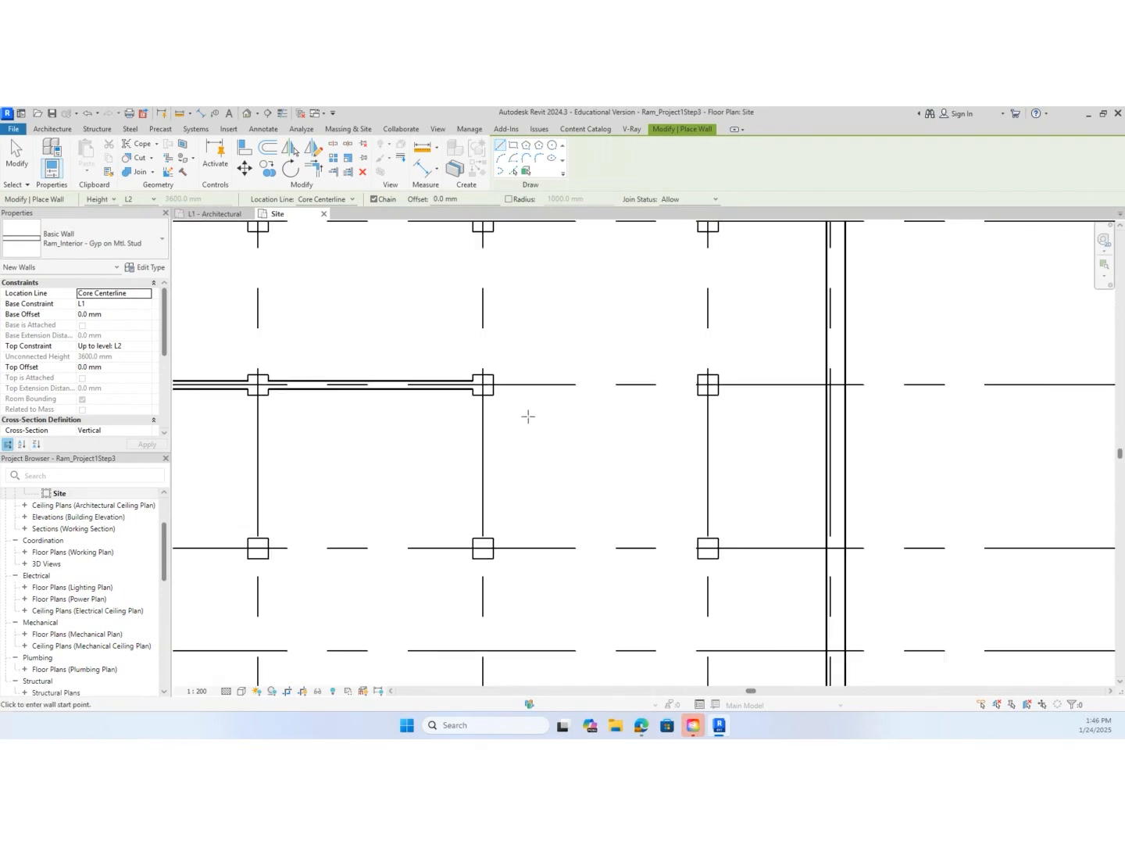
click(482, 374)
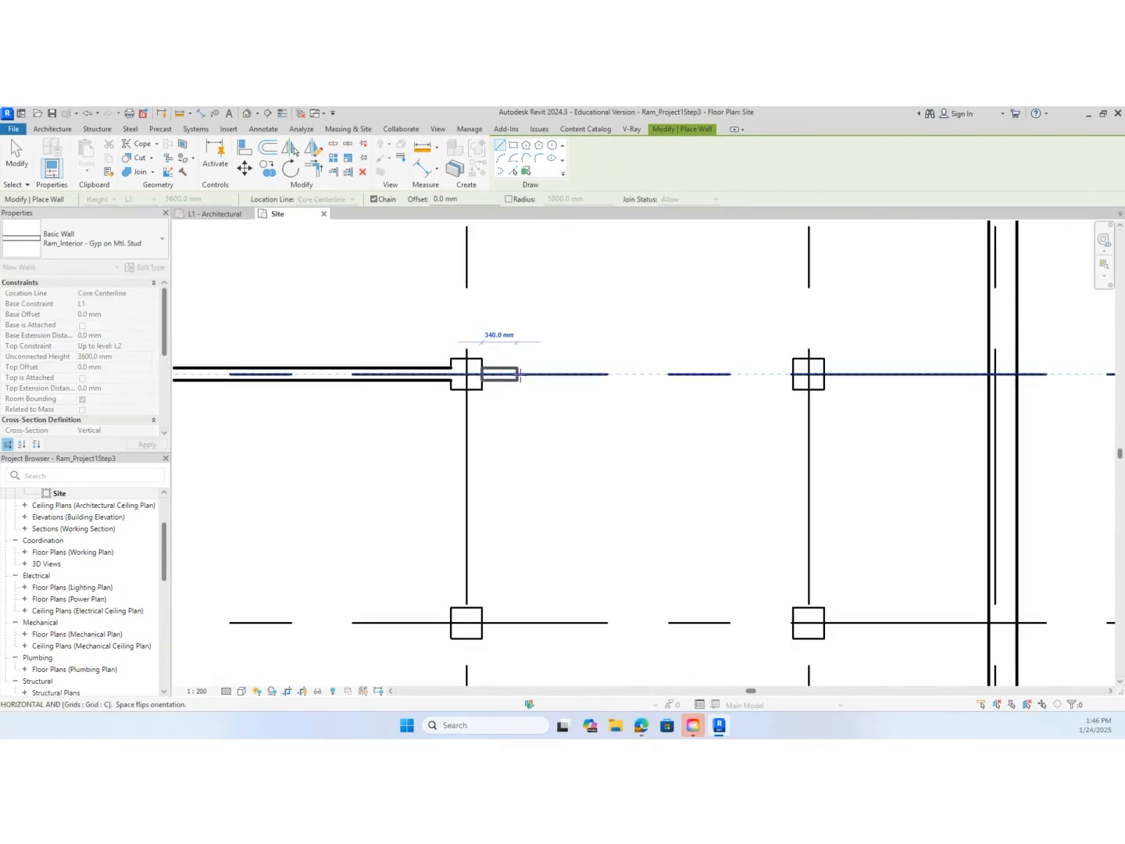
click(793, 374)
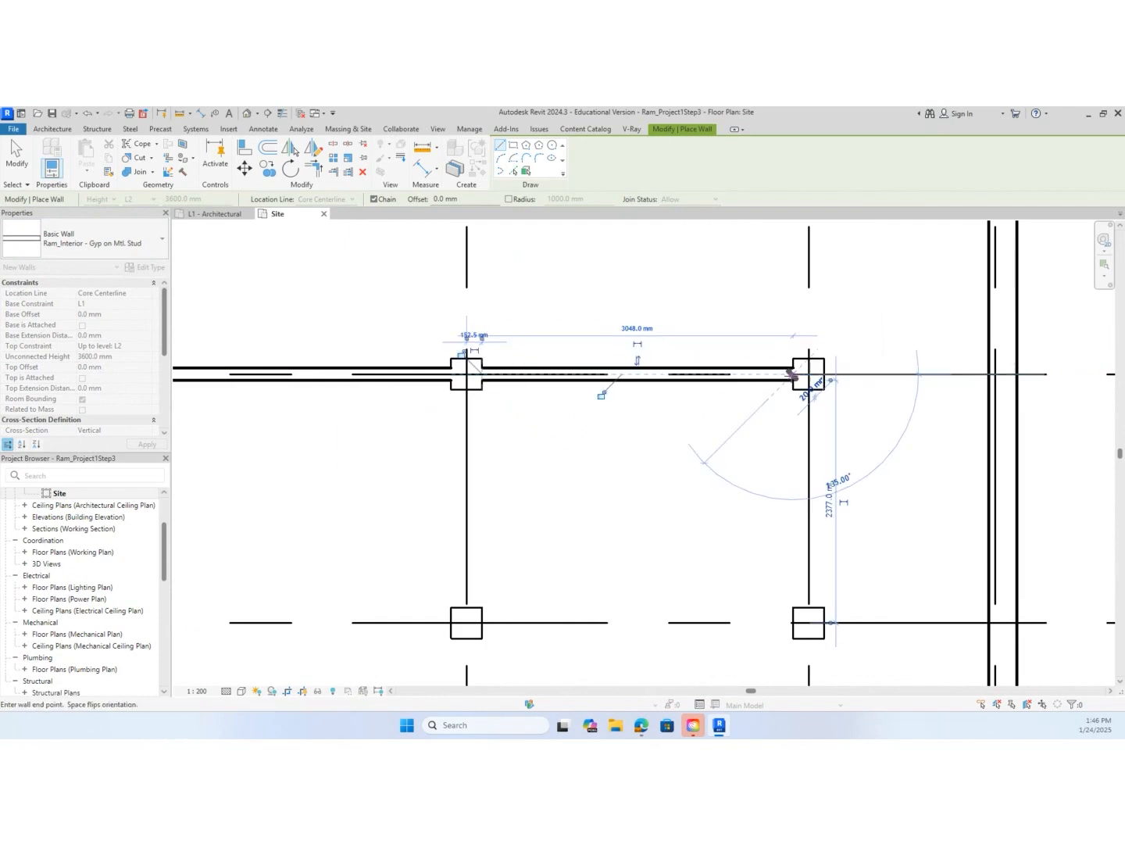
key(Escape)
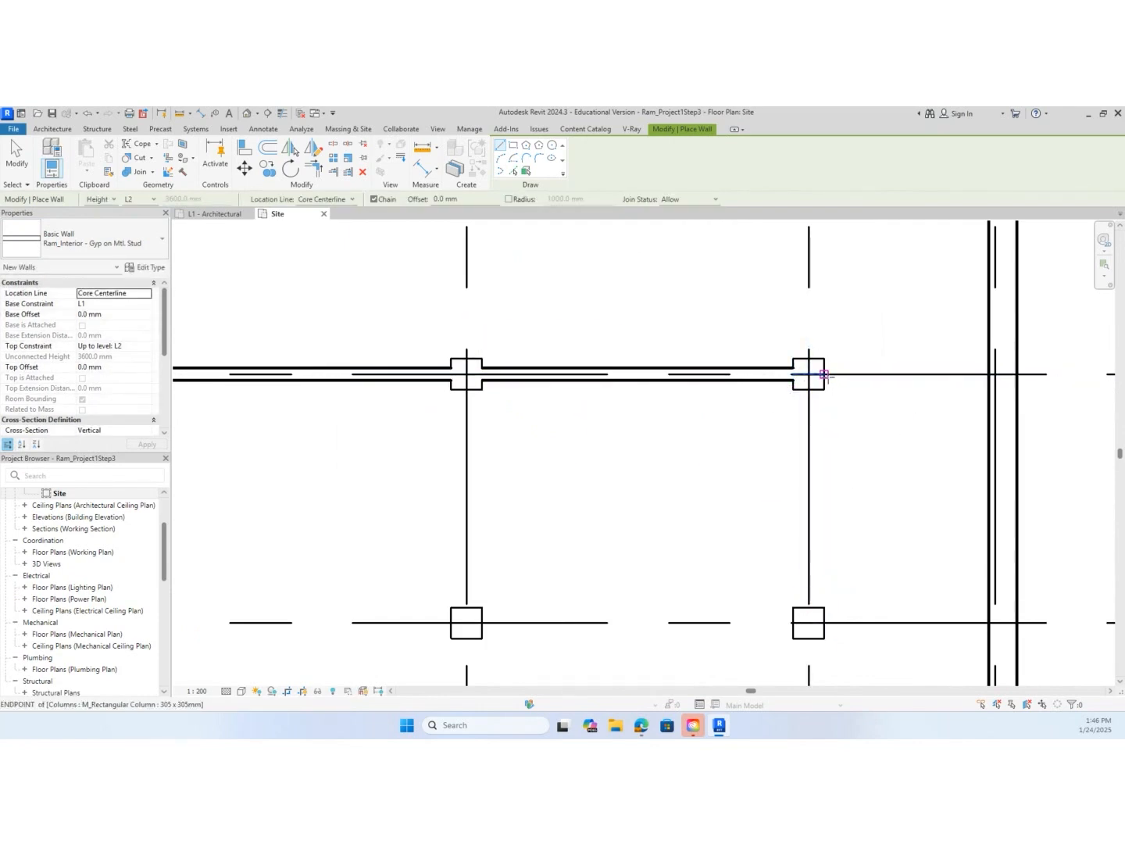
Draw an interior wall along grid C from the grid 5 column to the exterior wall's inner face near grid 6
click(825, 374)
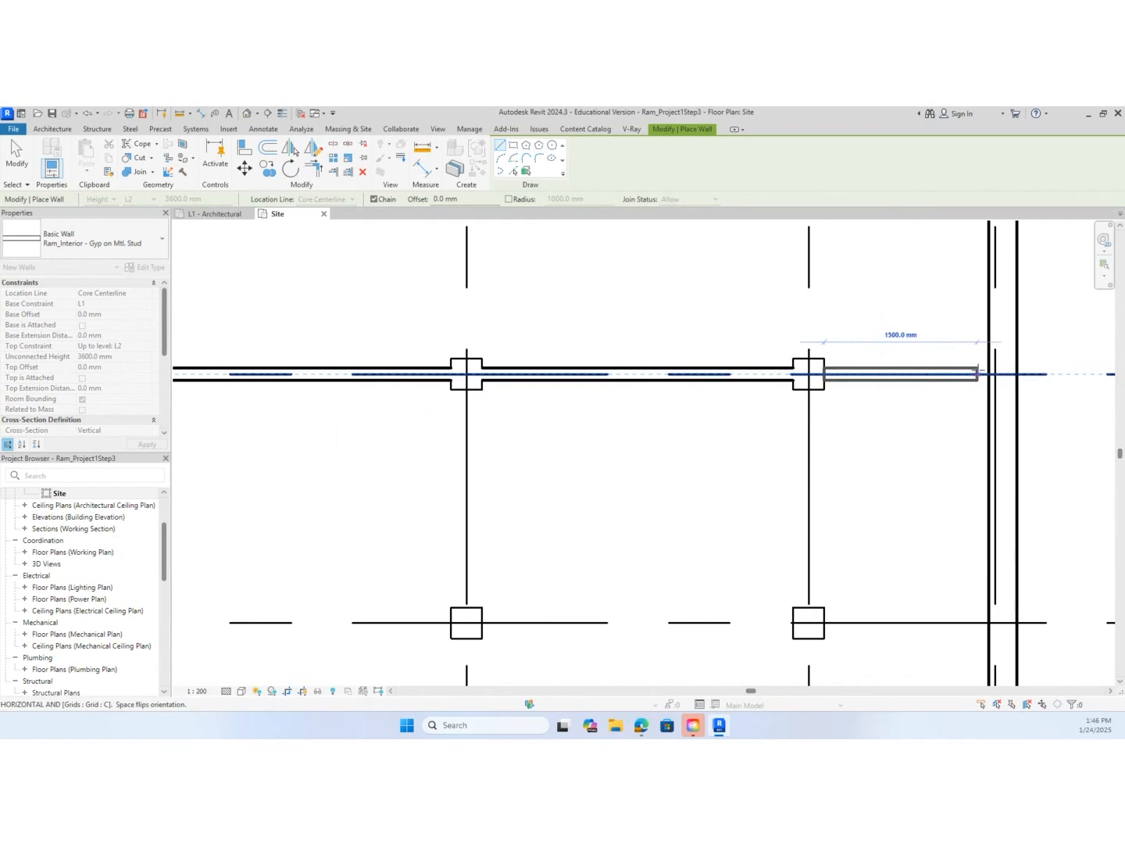
click(989, 374)
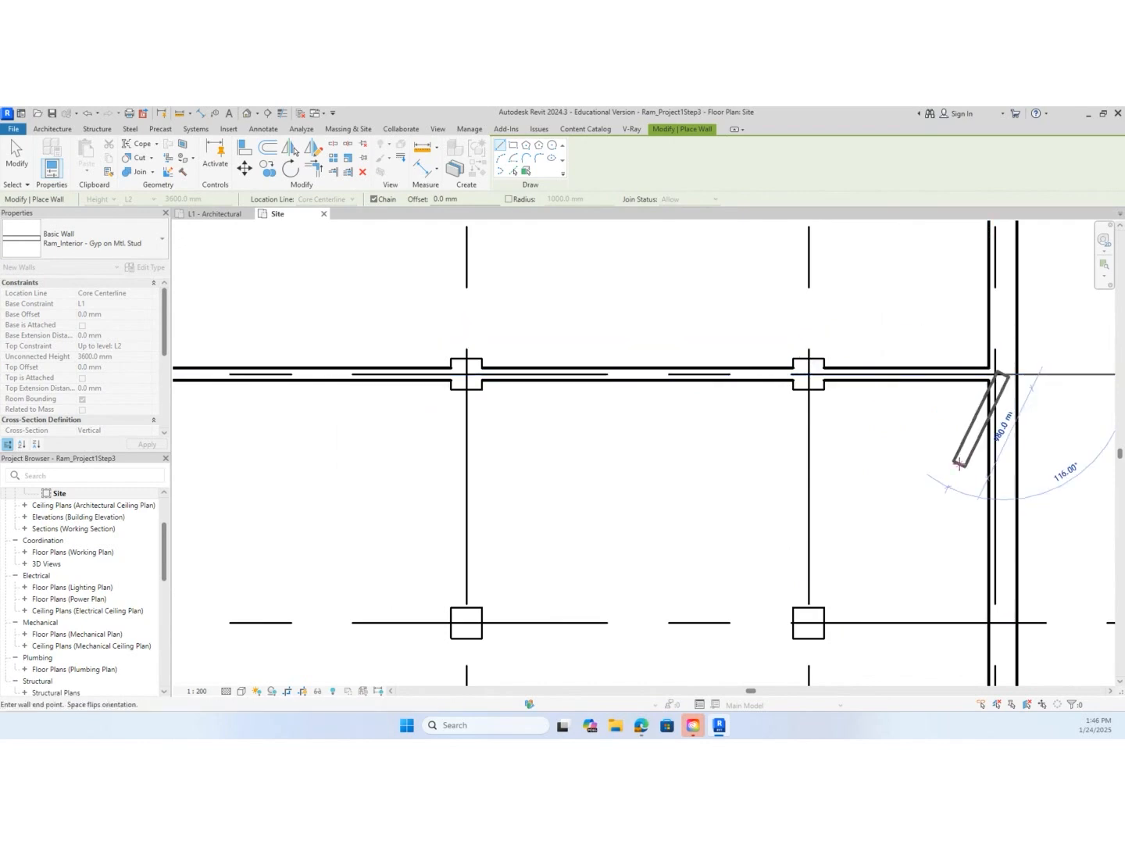
scroll(958, 467, down, 1)
key(Escape)
Draw an interior wall along grid D from the exterior wall's inner face near grid 6 to the grid 5 column
scroll(953, 475, down, 2)
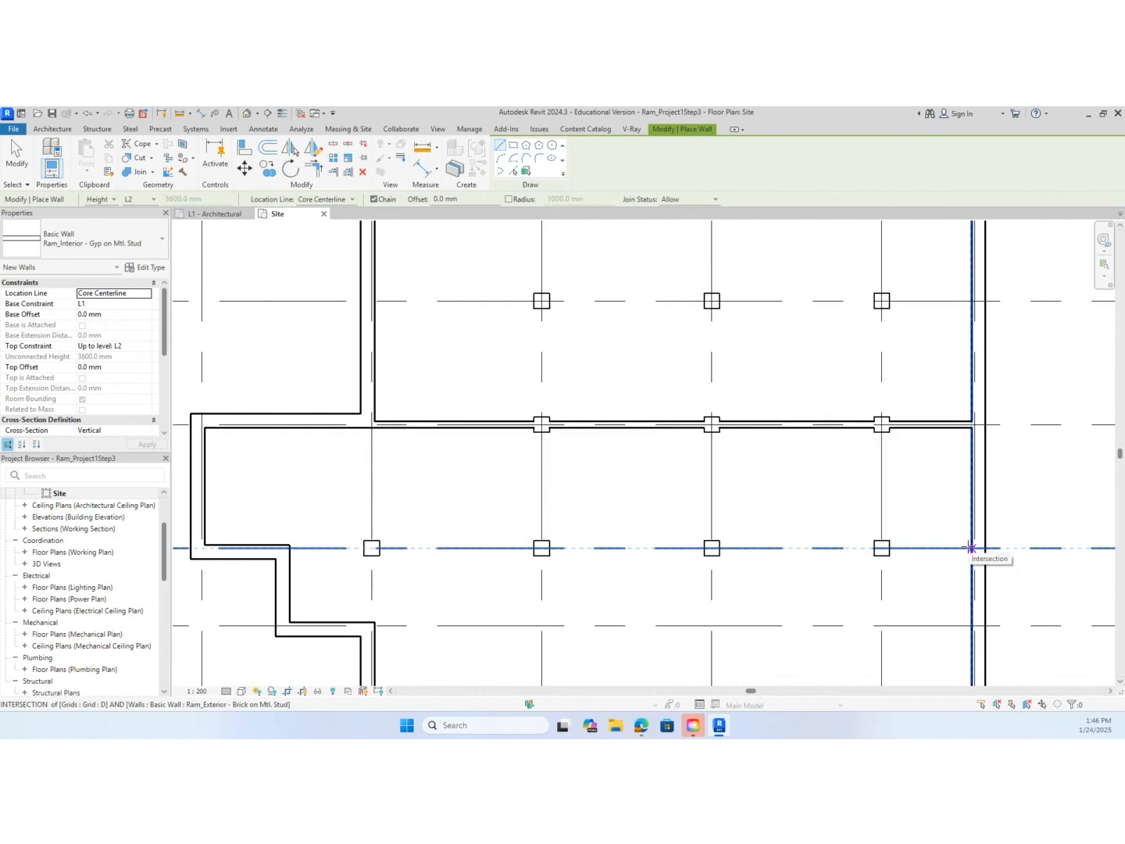
scroll(971, 548, up, 3)
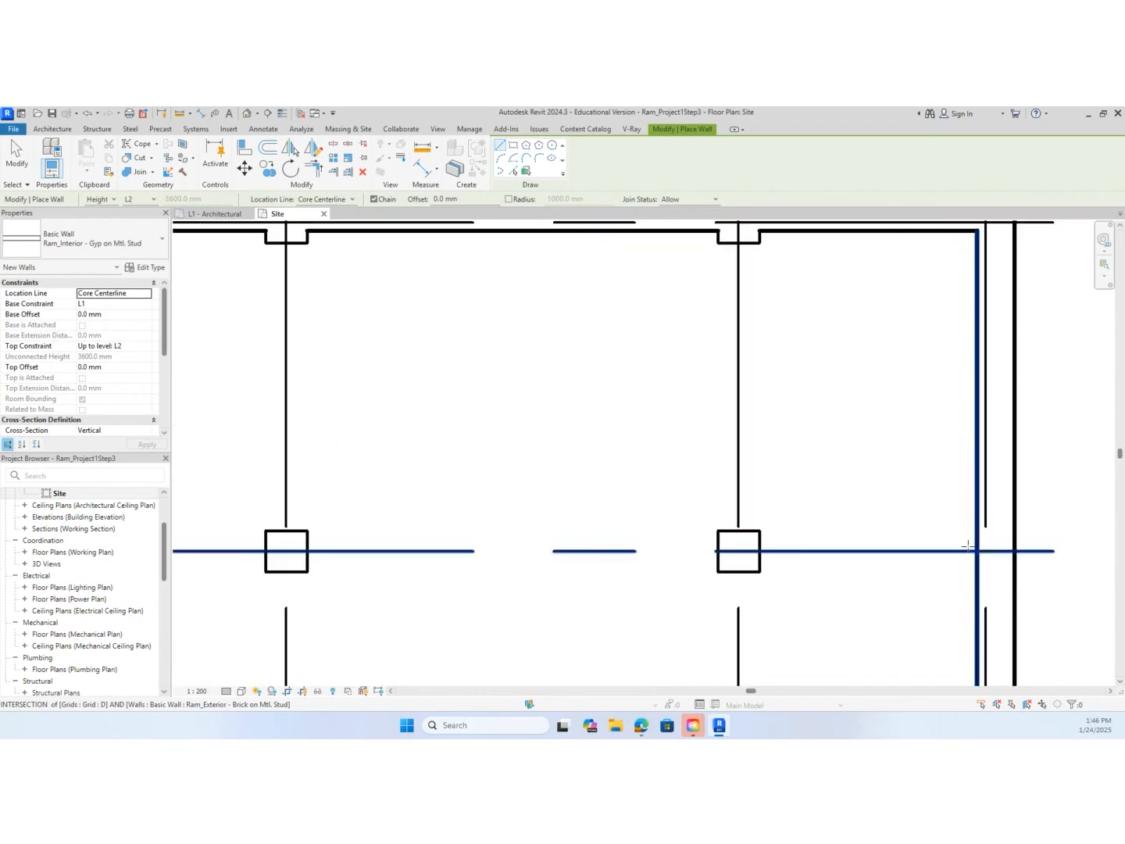
click(977, 551)
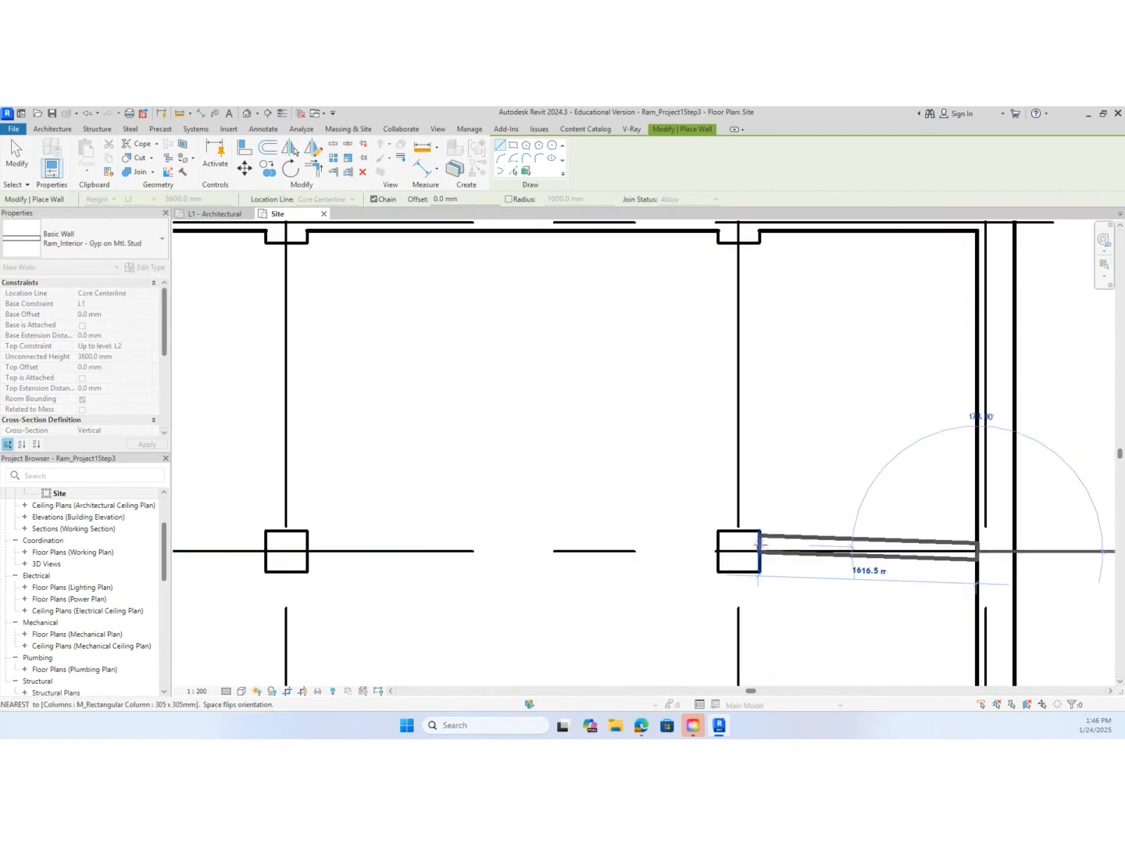
click(763, 551)
key(Escape)
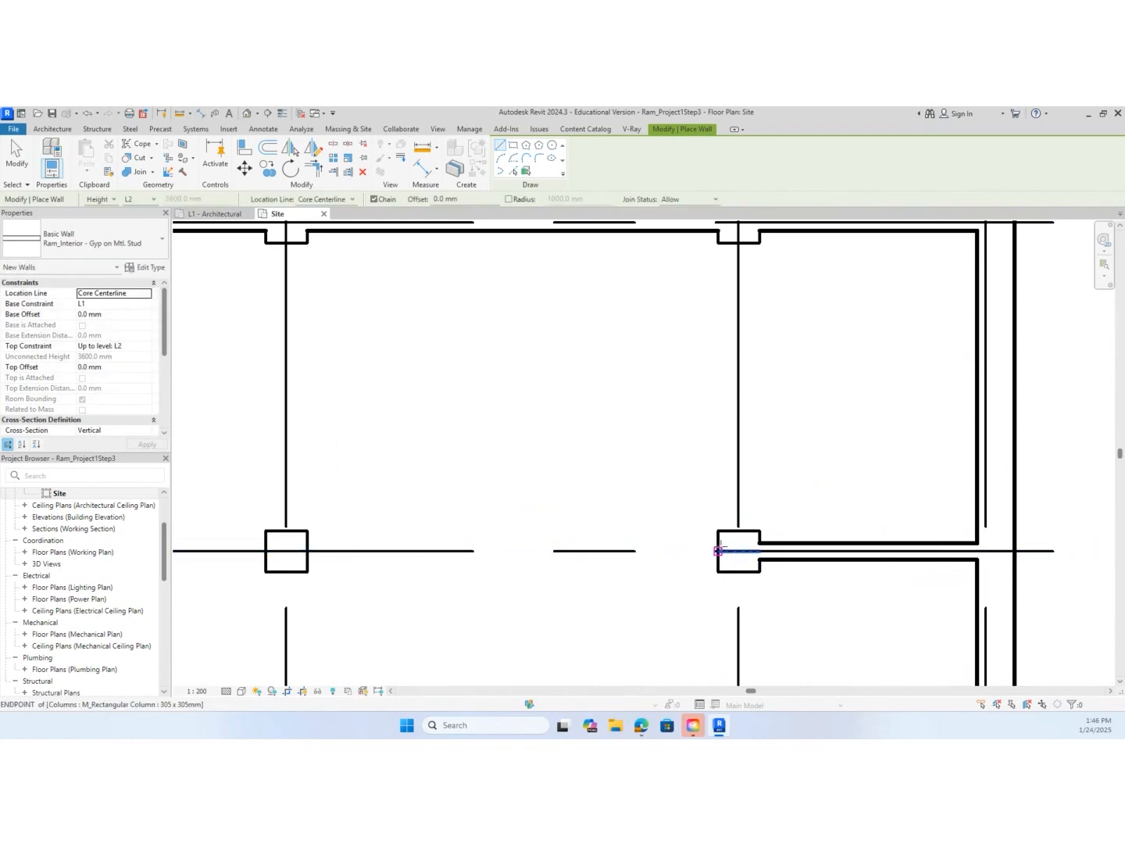
Draw an interior wall along grid D between the facing sides of the columns at grids 5 and 4
click(717, 551)
click(308, 551)
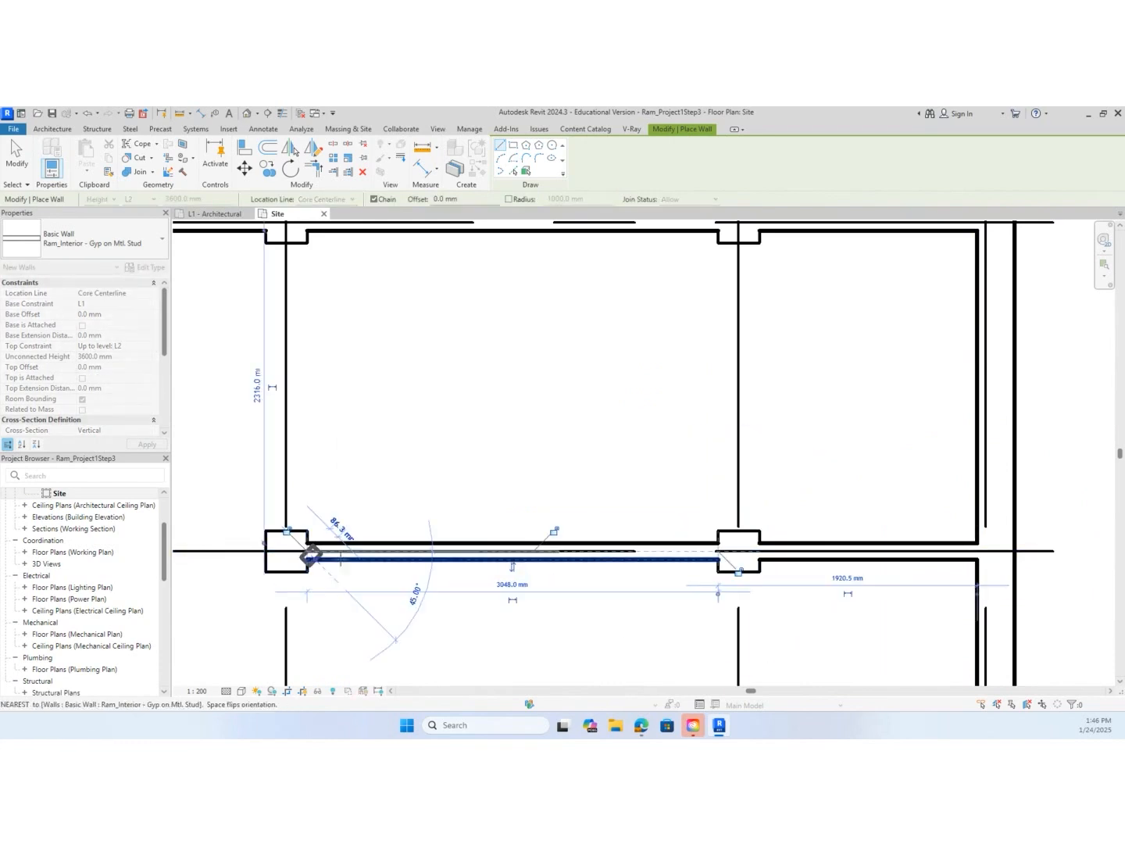
key(Escape)
scroll(365, 564, down, 4)
Draw an interior wall along grid D between the facing sides of the columns at grids 4 and 3
middle_drag(331, 577, 676, 406)
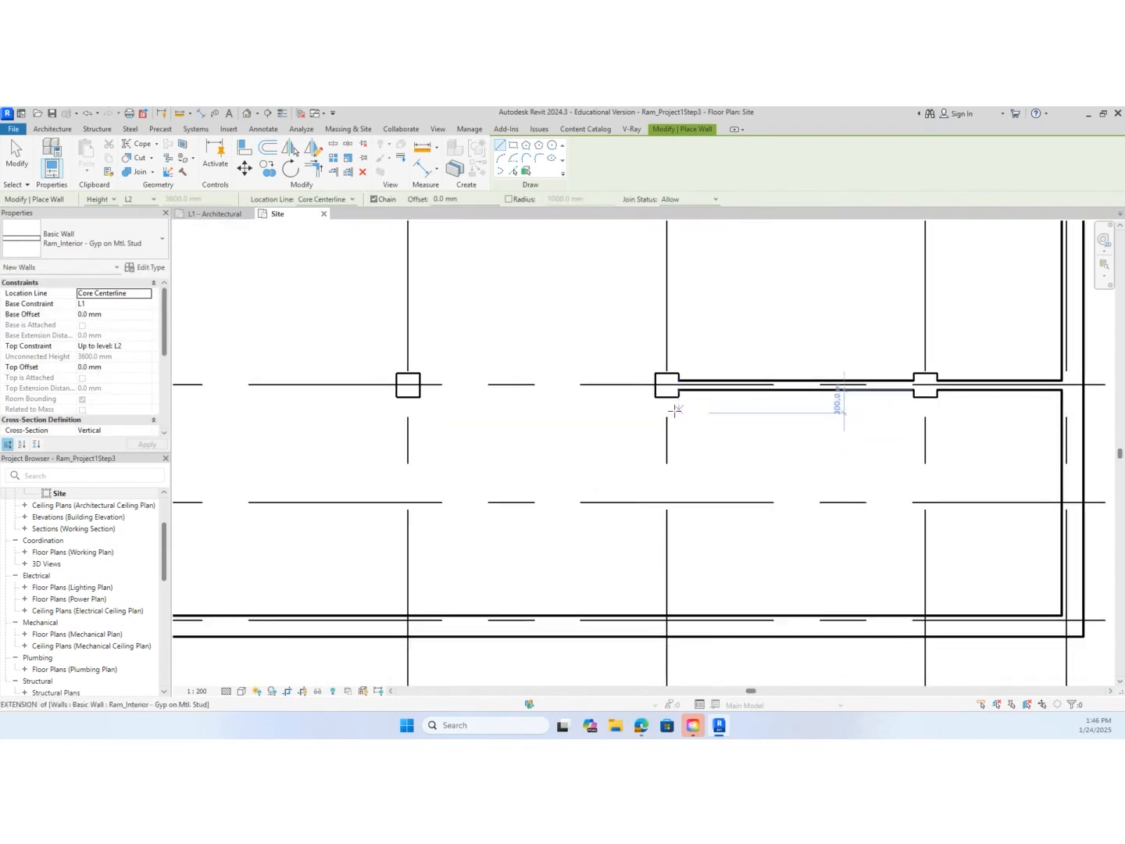
scroll(667, 399, up, 3)
click(664, 378)
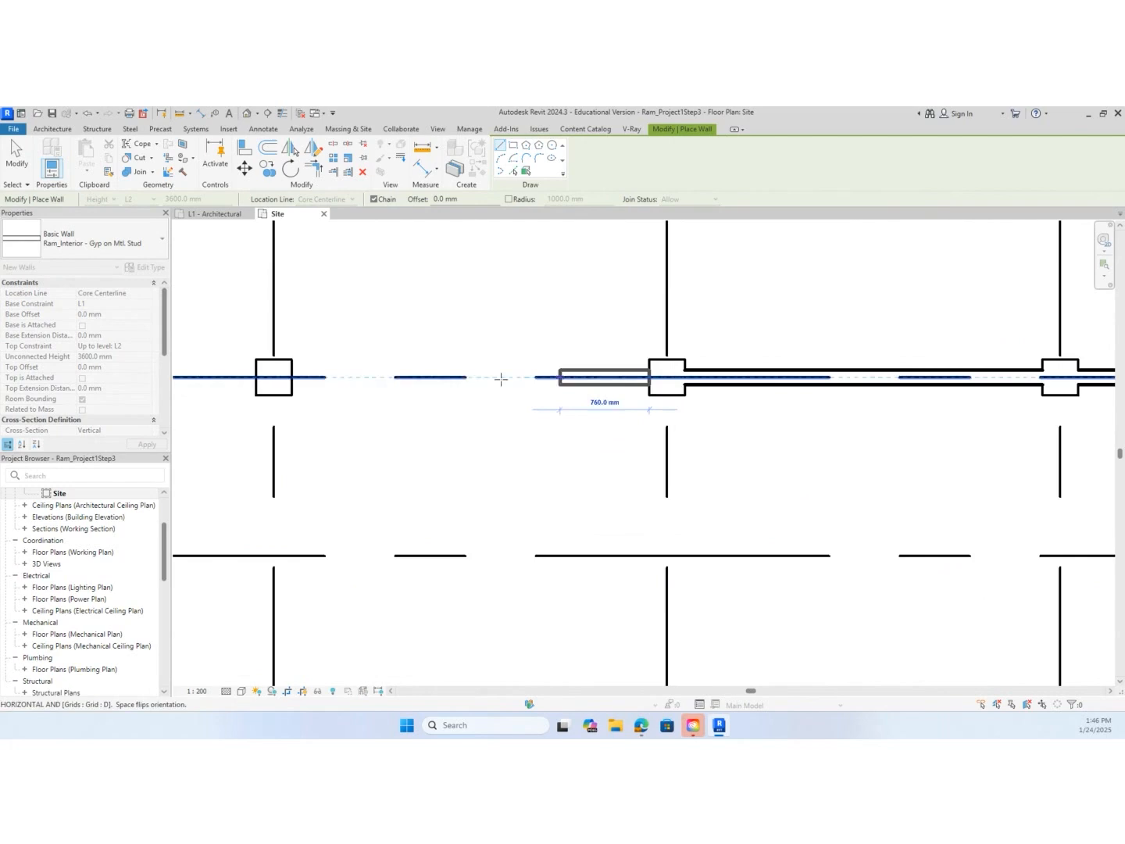
click(291, 377)
scroll(346, 420, down, 2)
key(Escape)
Draw an interior wall along grid D between the facing sides of the columns at grids 3 and 2
middle_drag(374, 449, 812, 425)
click(726, 367)
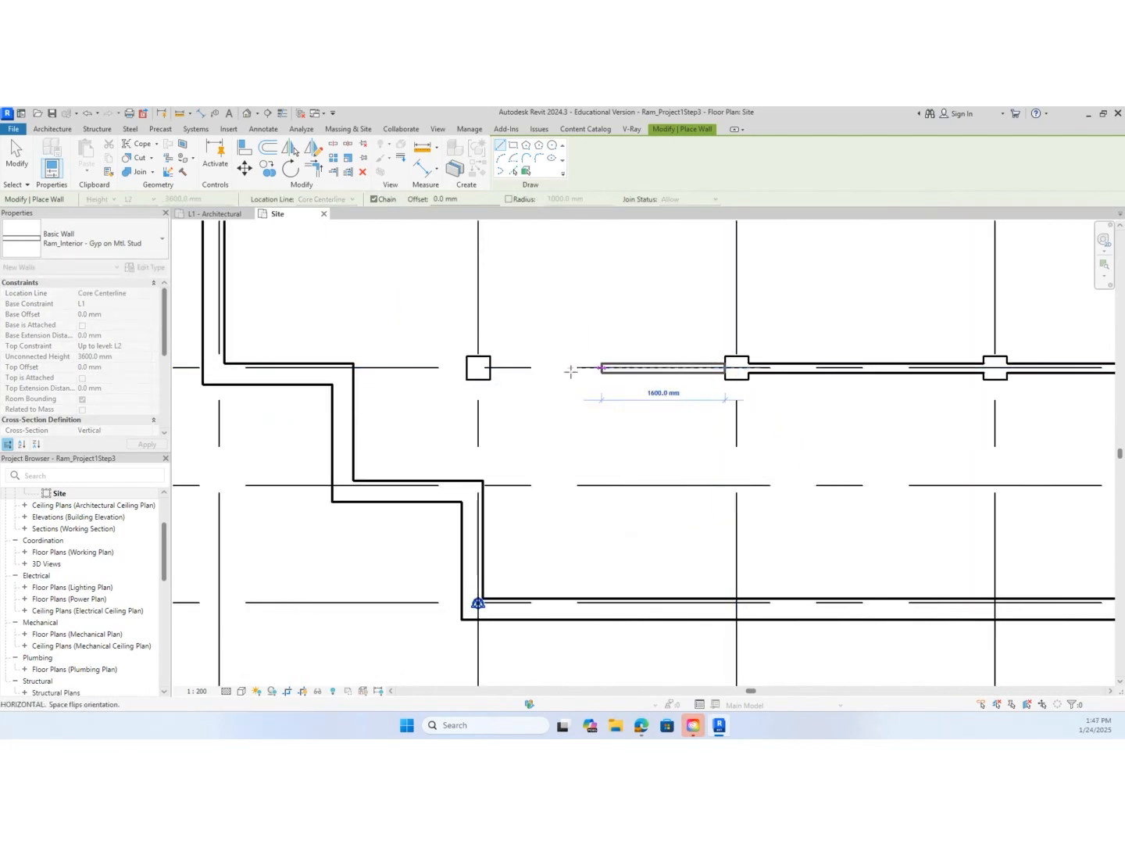
click(490, 356)
key(Escape)
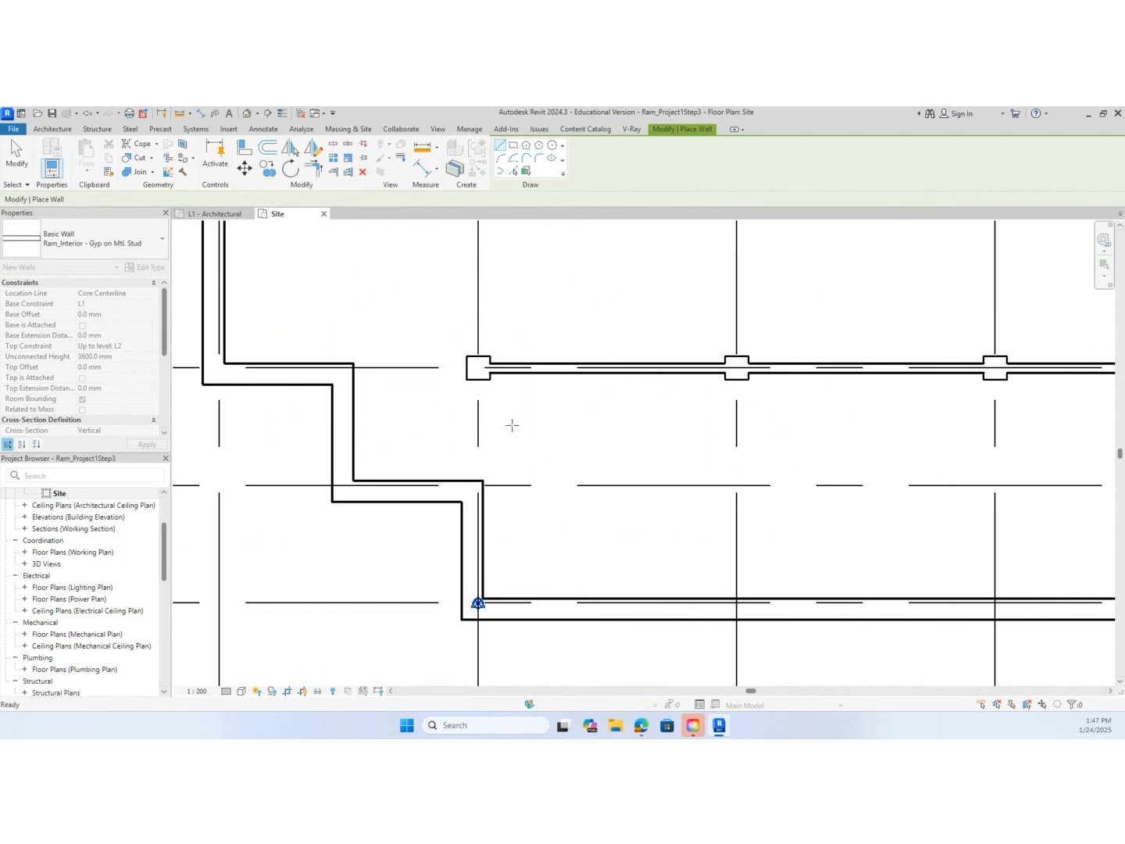
Draw an interior wall along grid 2 from the exterior wall corner near grid E to the near face of the grid D column
scroll(480, 474, up, 3)
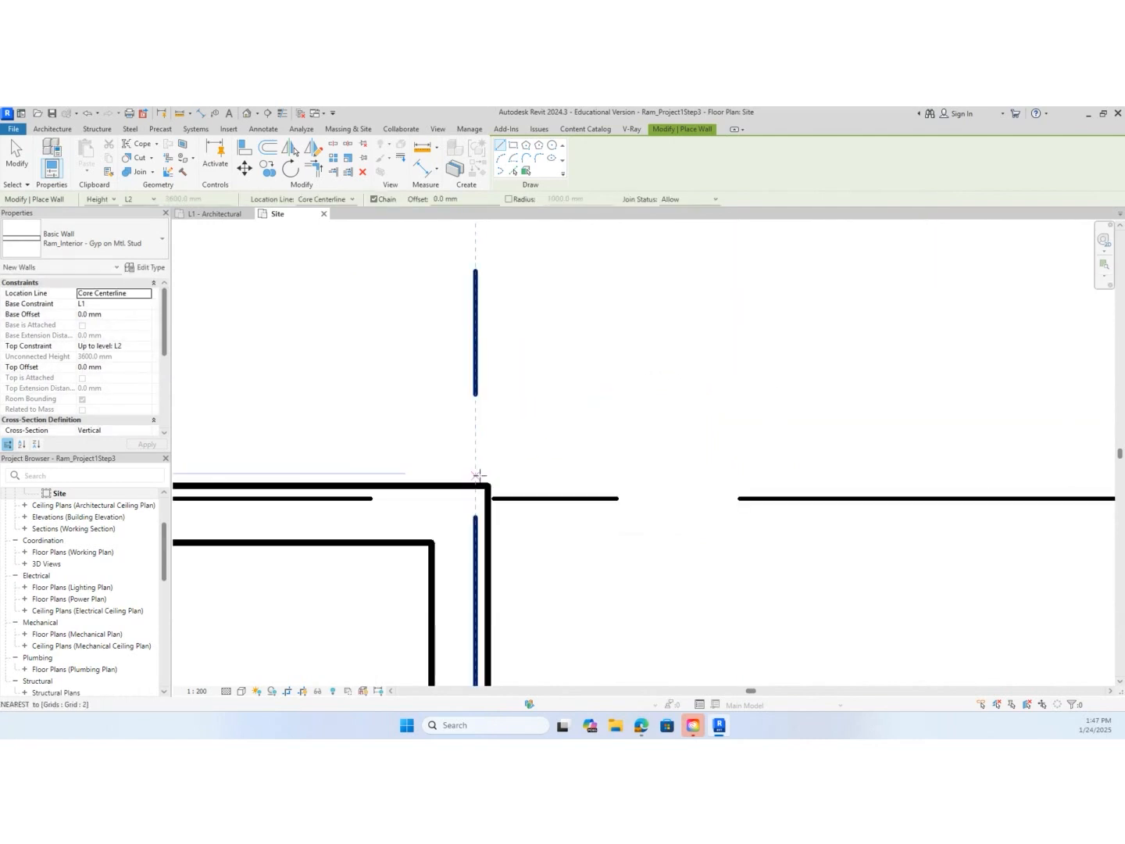
click(476, 486)
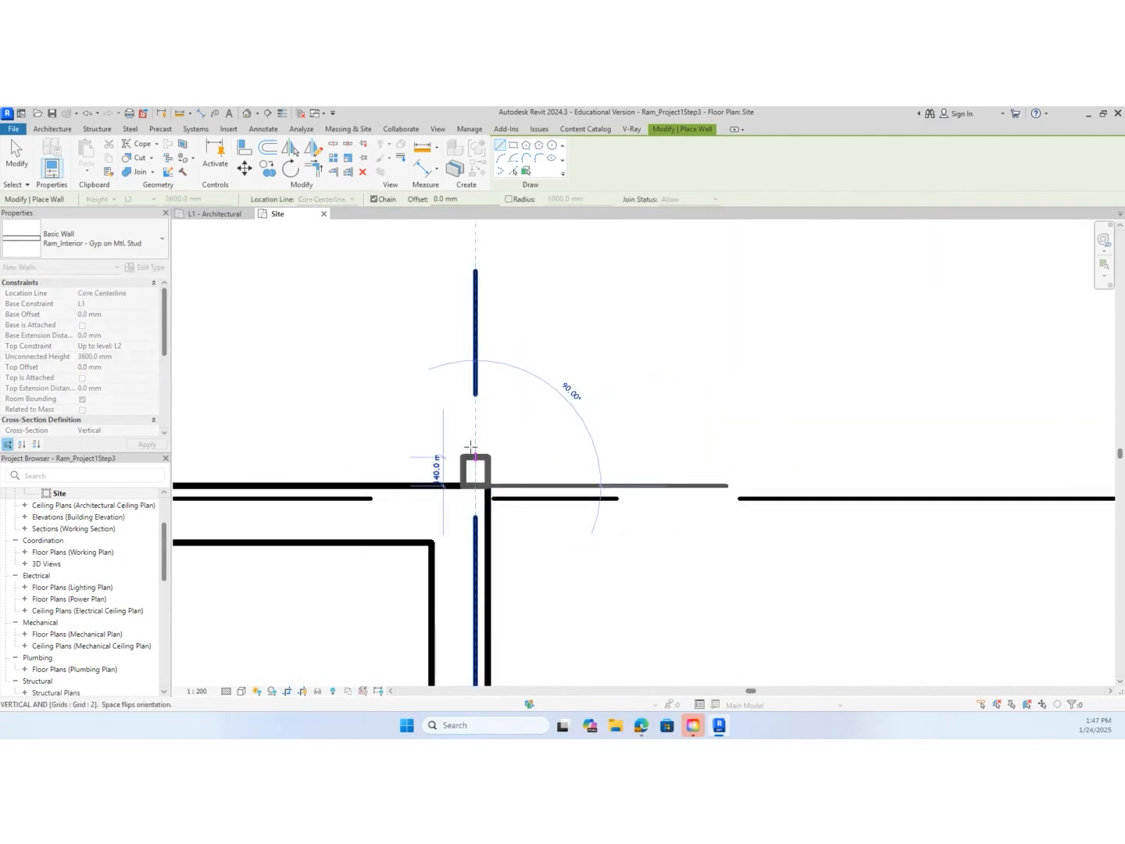
scroll(476, 457, down, 2)
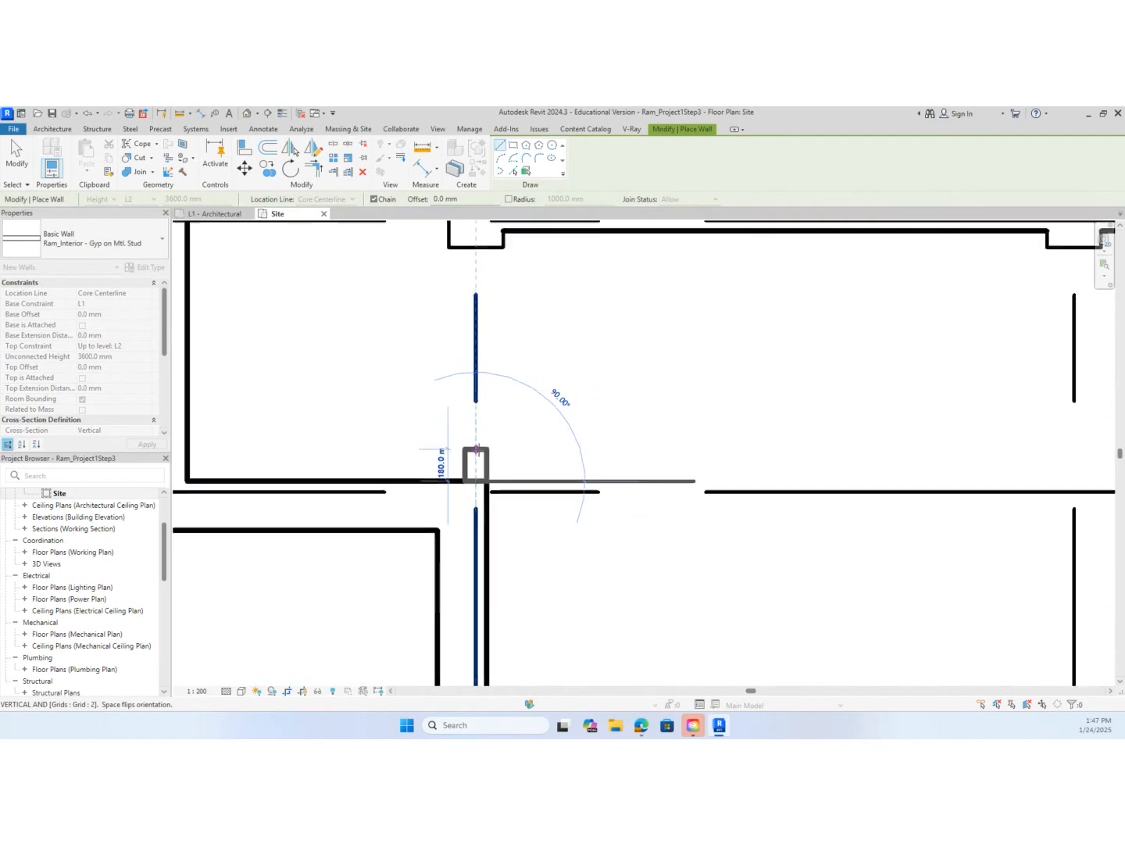
click(476, 297)
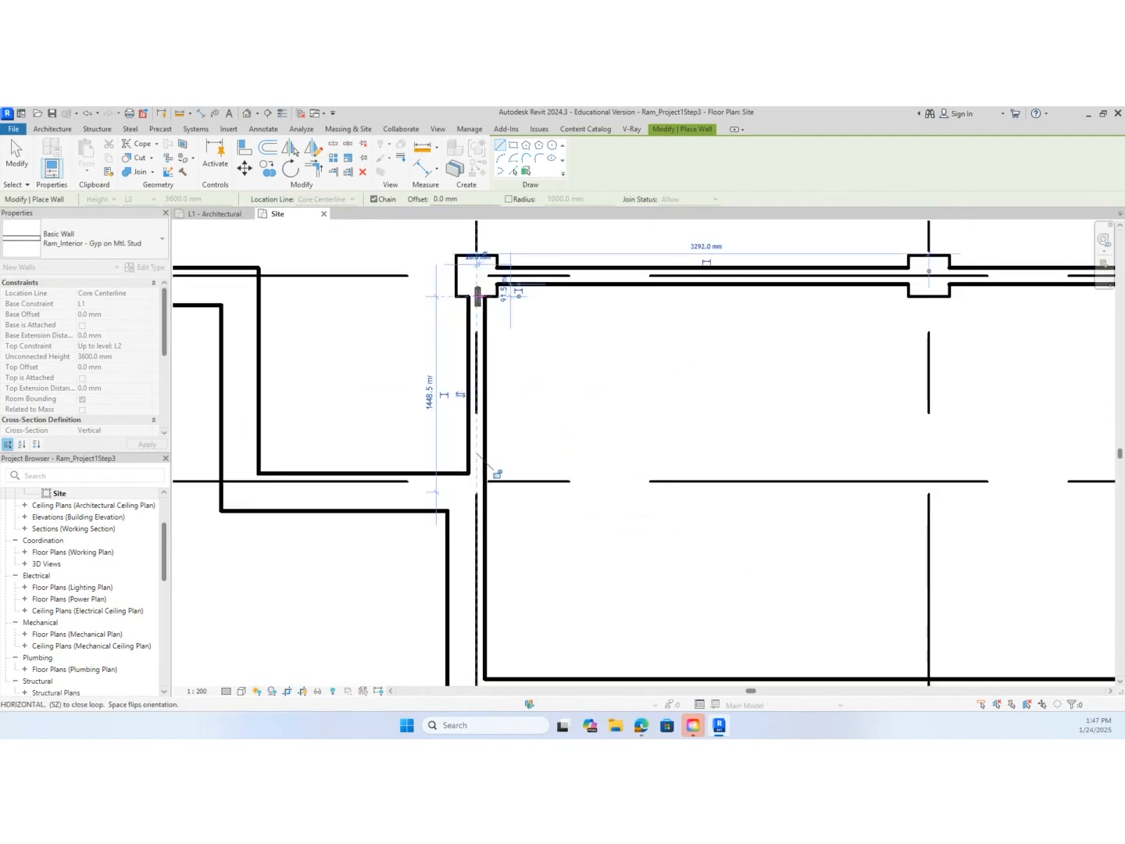
key(Escape)
scroll(621, 378, down, 2)
scroll(621, 378, down, 4)
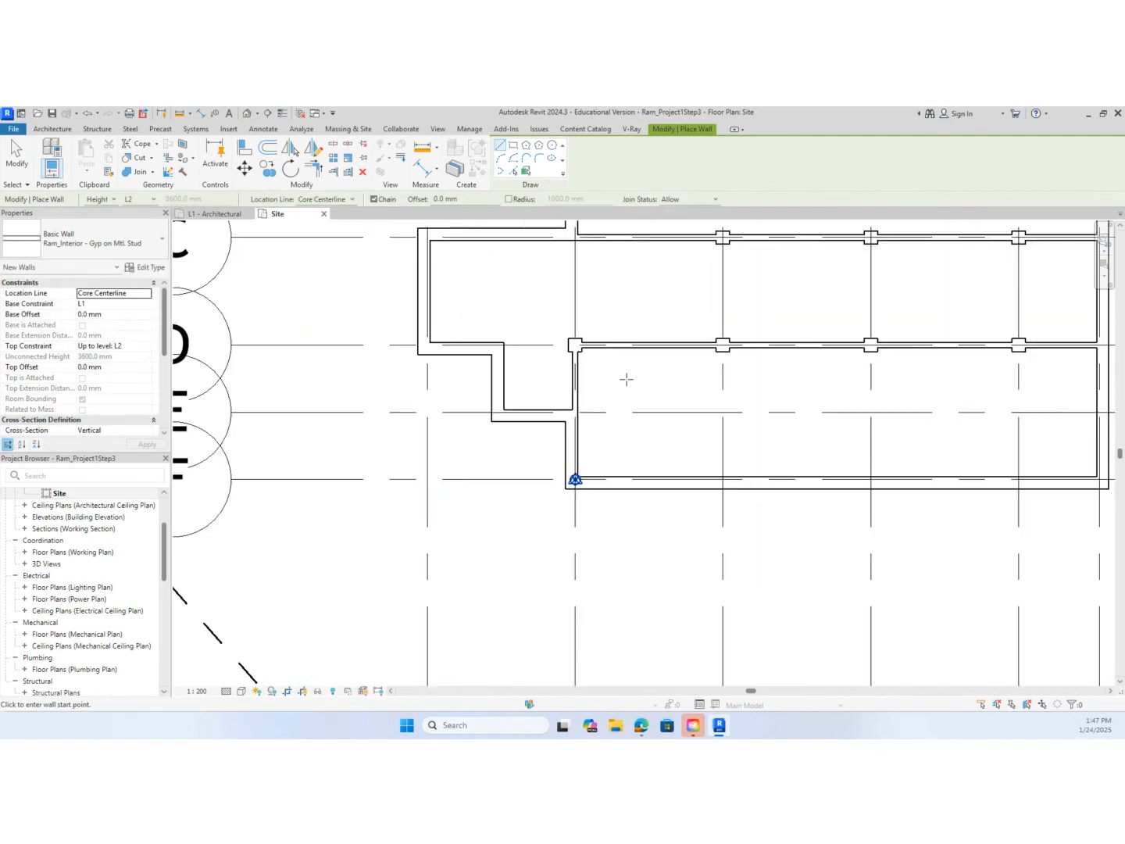
Consult the floor plan PDF in the browser for the washroom partition spacing, then return to Revit and set the wall offset to 2015 mm
middle_drag(727, 393, 601, 508)
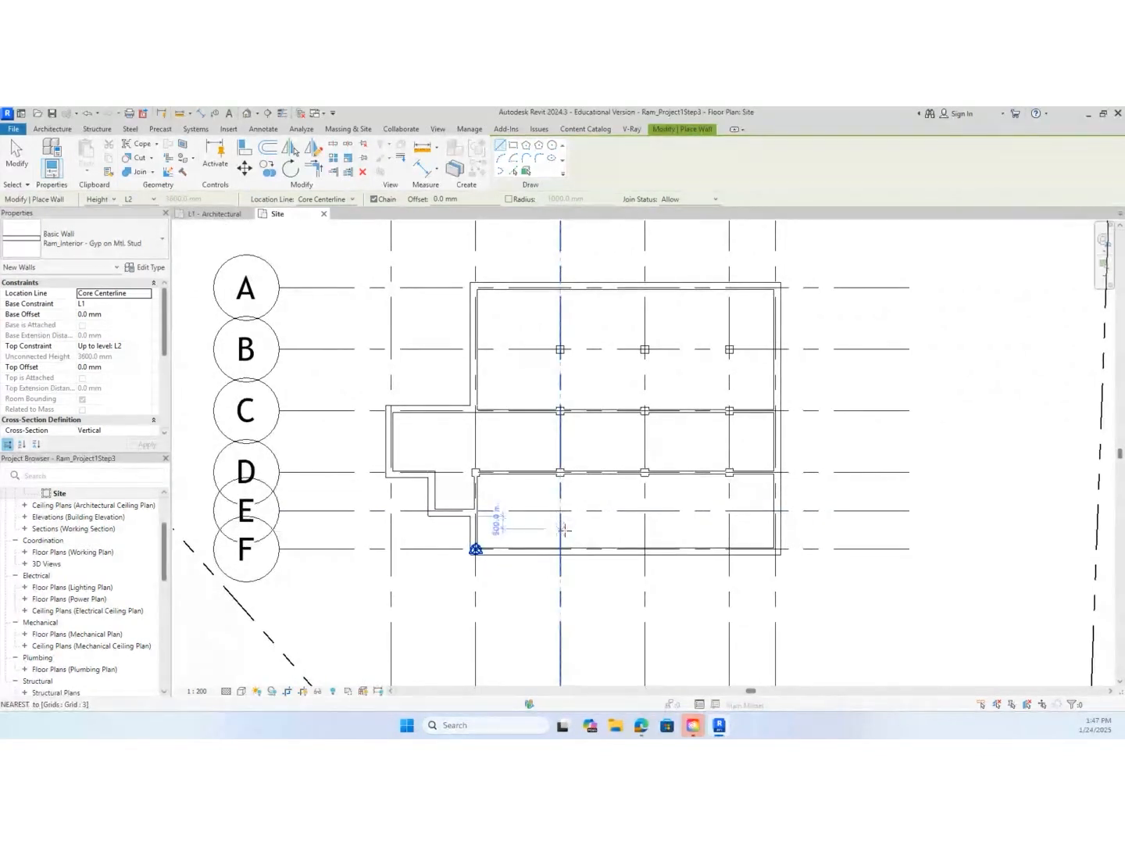
scroll(393, 359, up, 2)
click(641, 725)
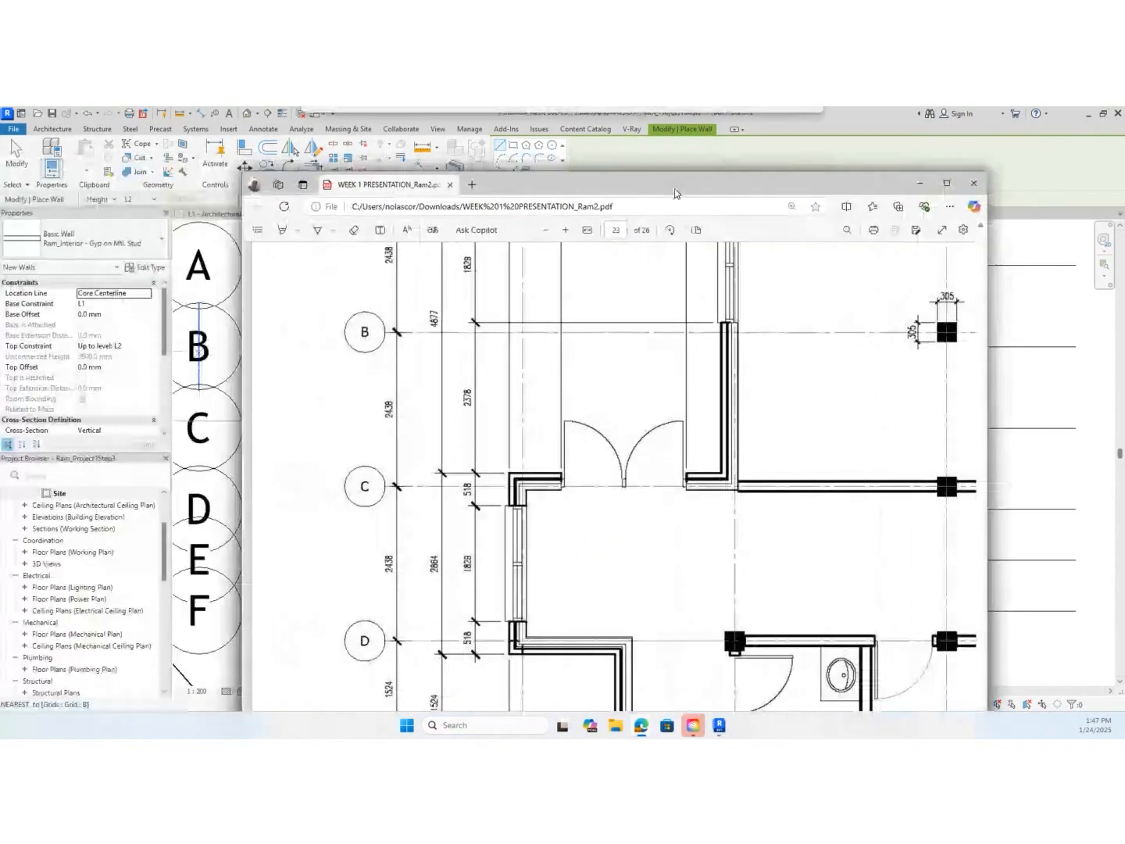
drag(626, 132, 608, 132)
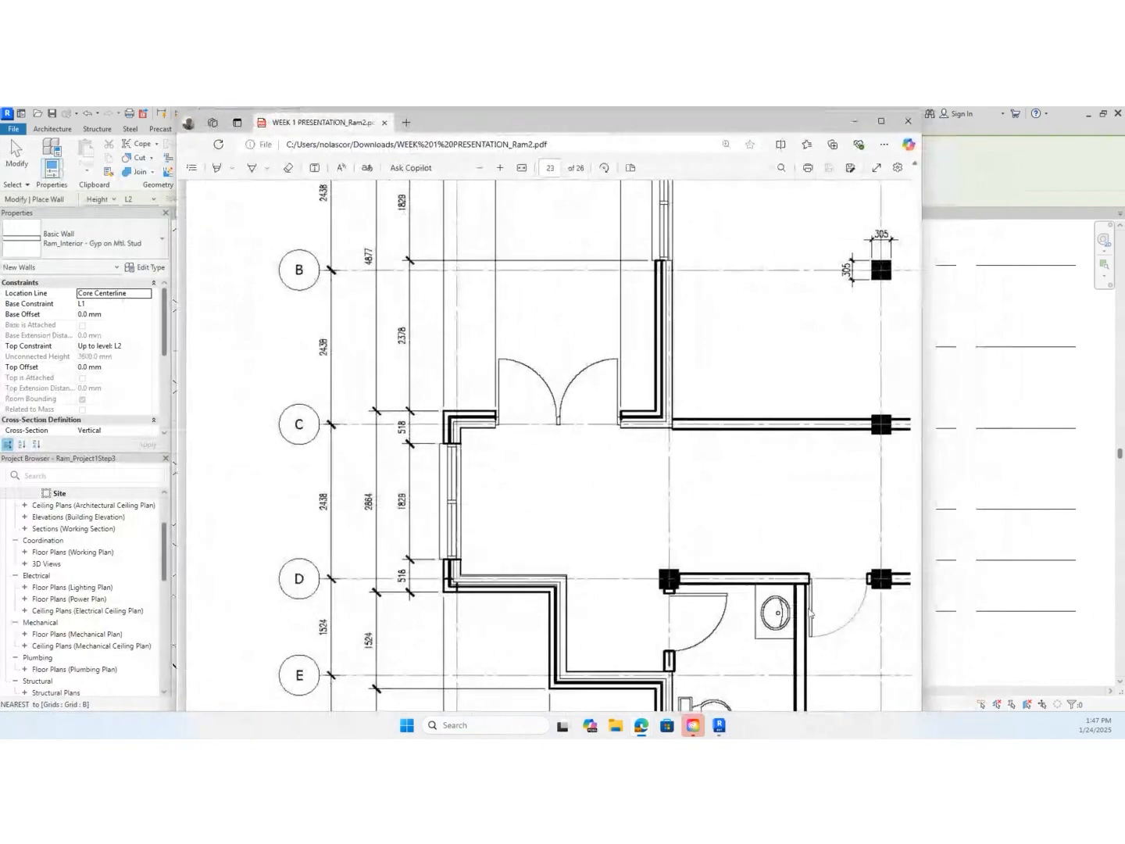
scroll(743, 585, down, 2)
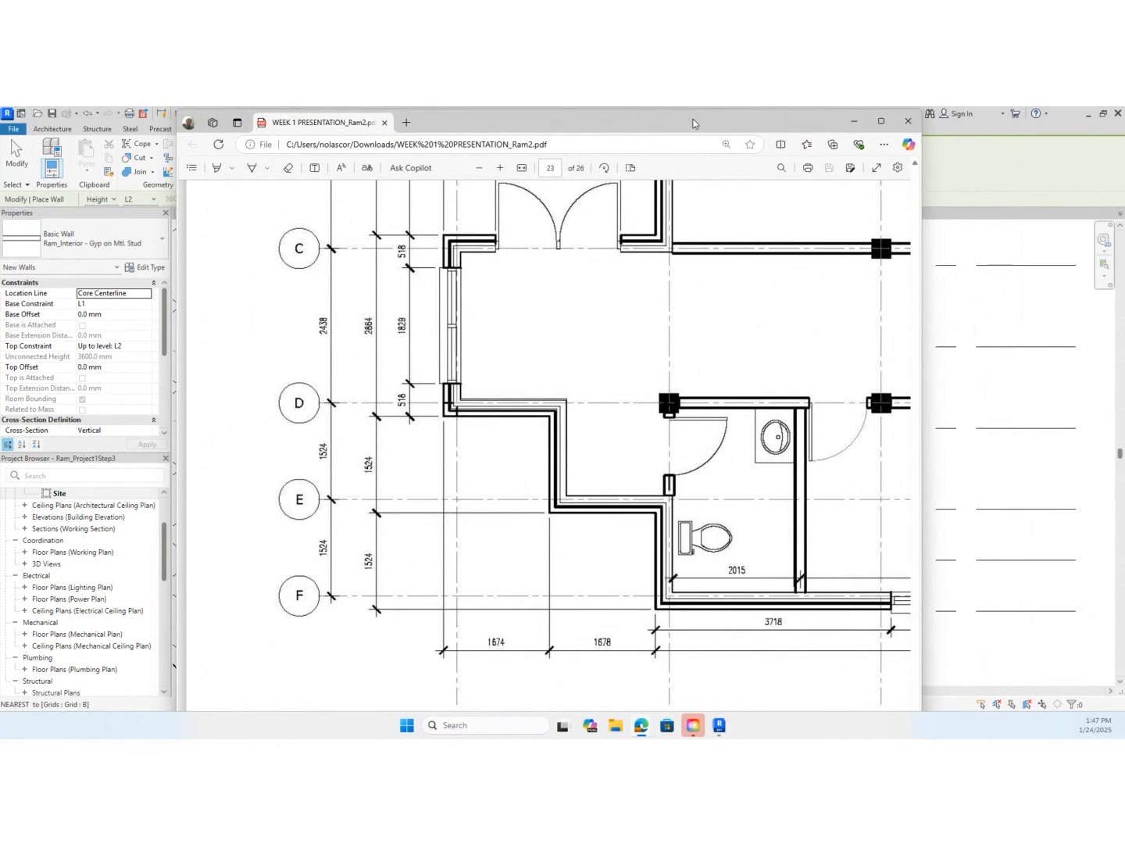
click(854, 121)
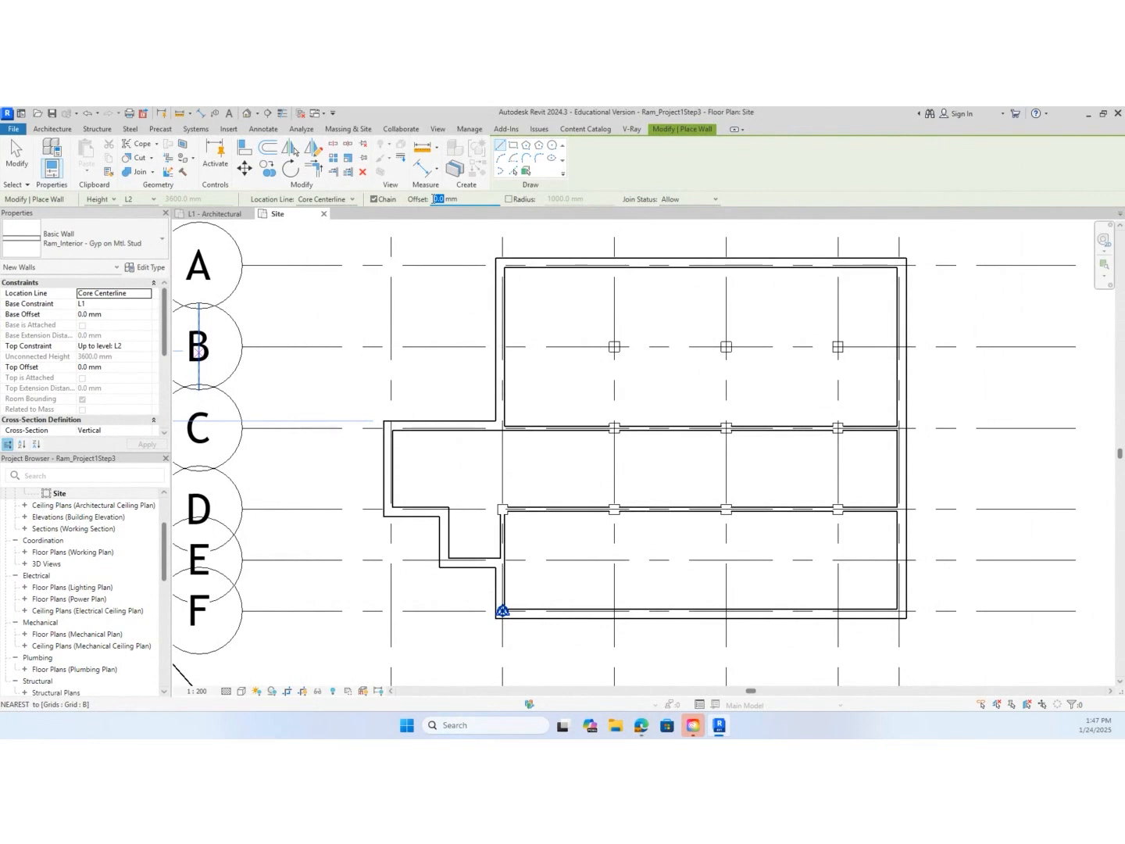
text(2015)
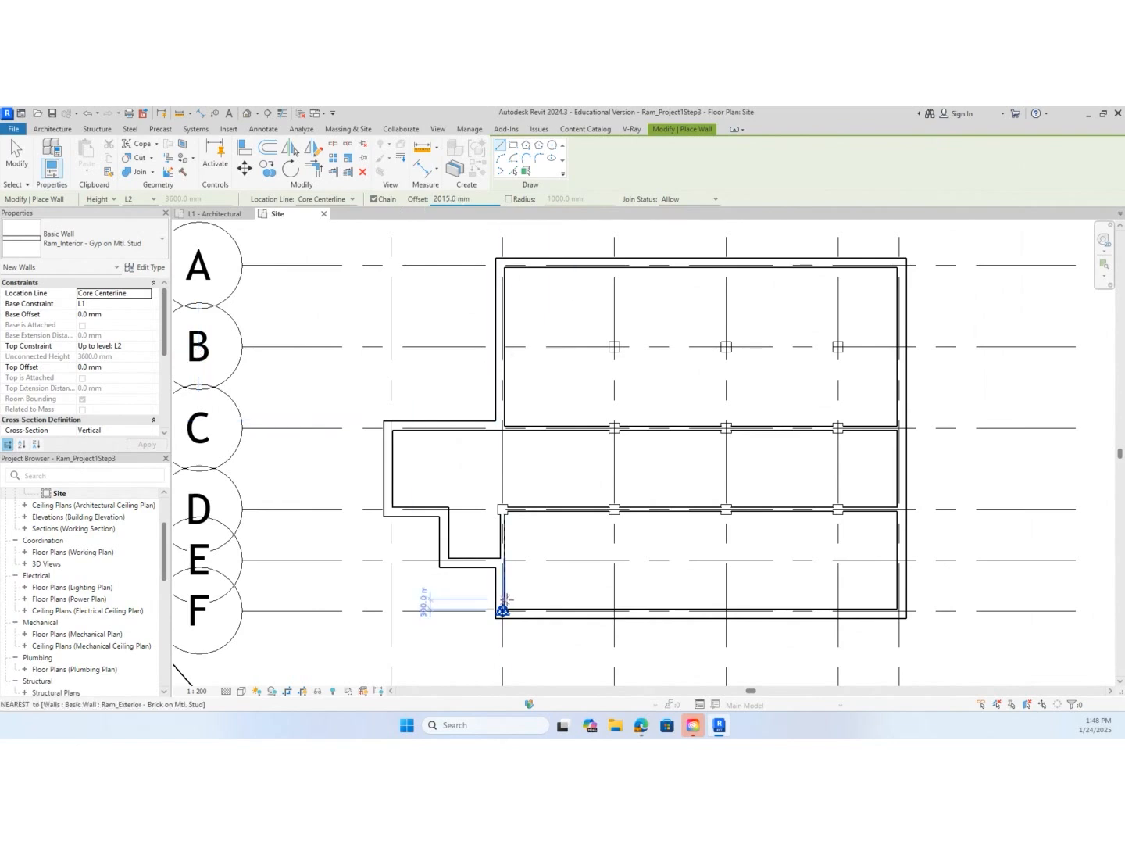
scroll(500, 606, up, 5)
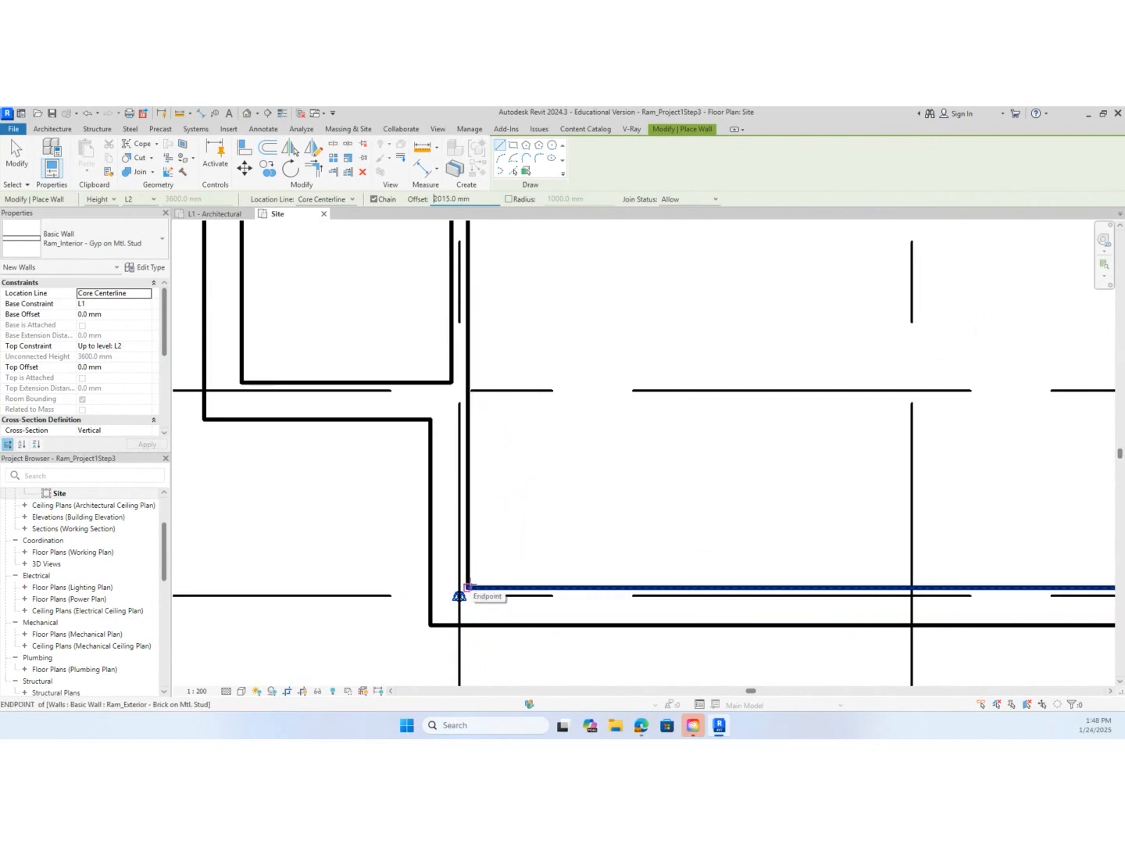
click(467, 586)
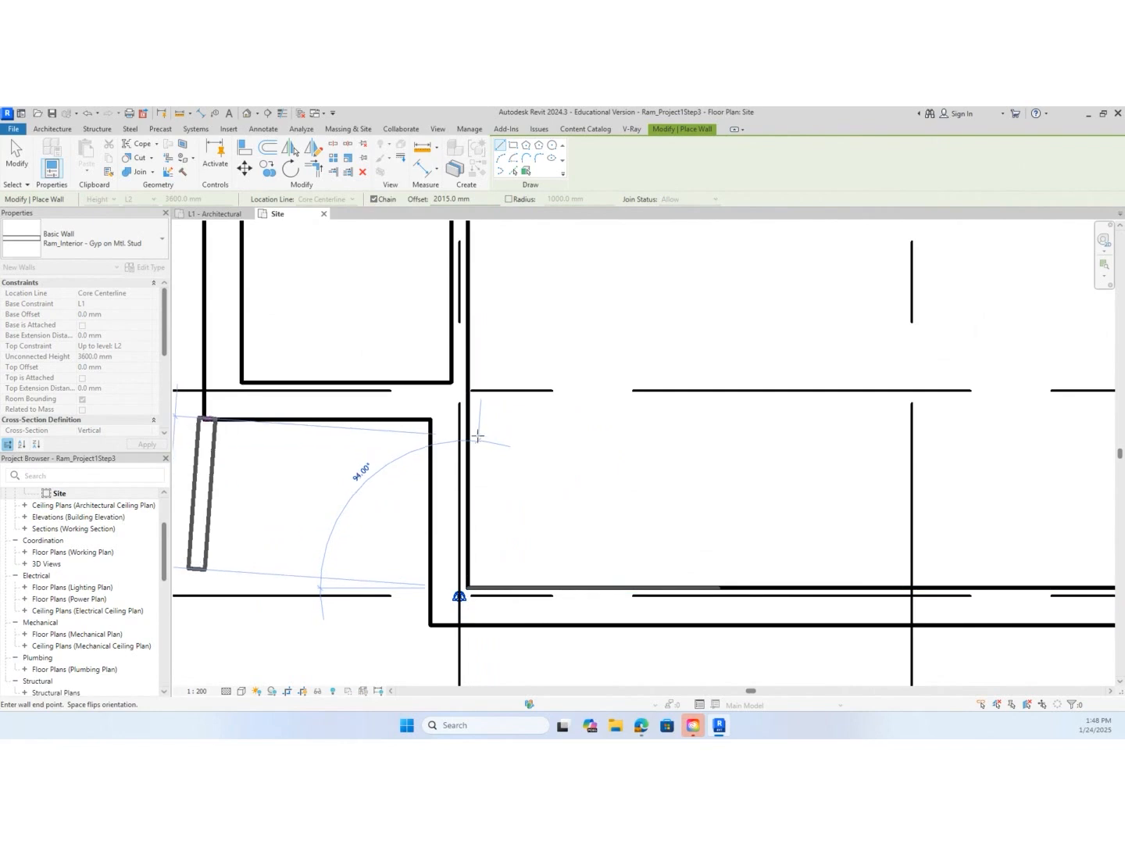
key(Escape)
scroll(491, 441, down, 2)
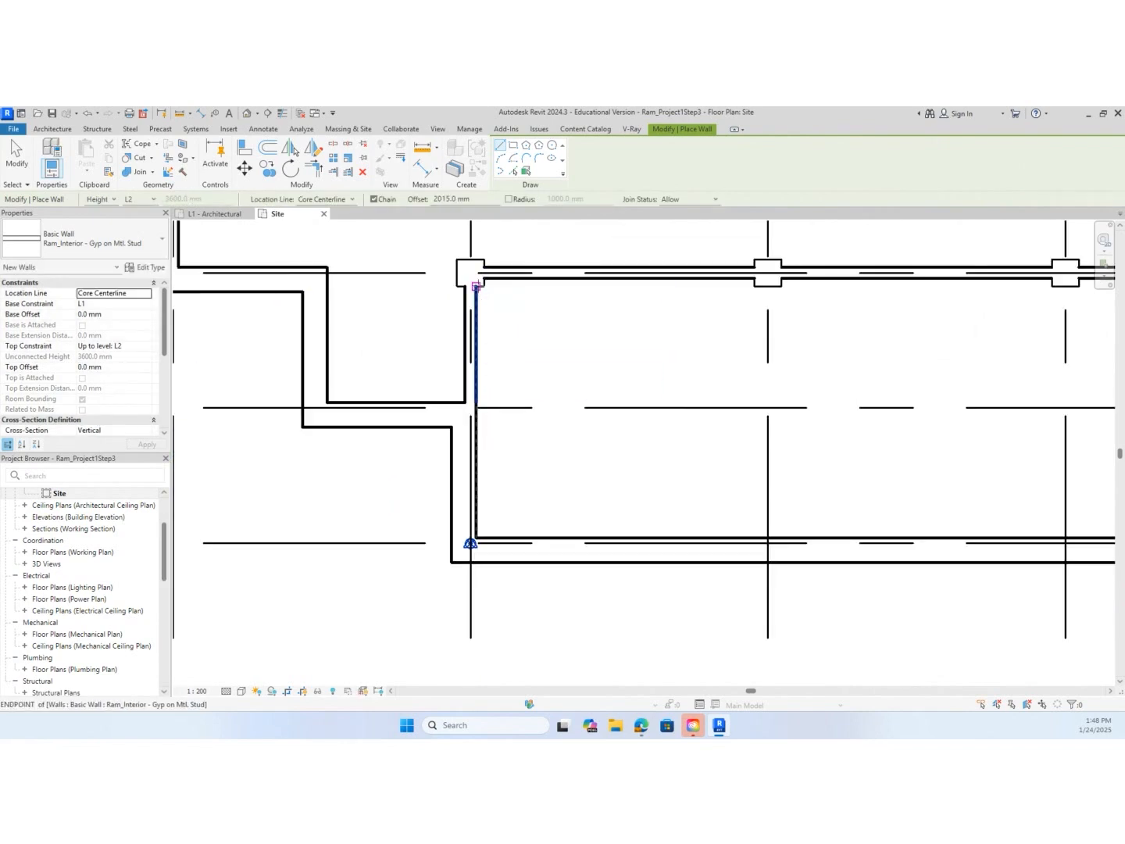
click(476, 286)
scroll(475, 278, up, 3)
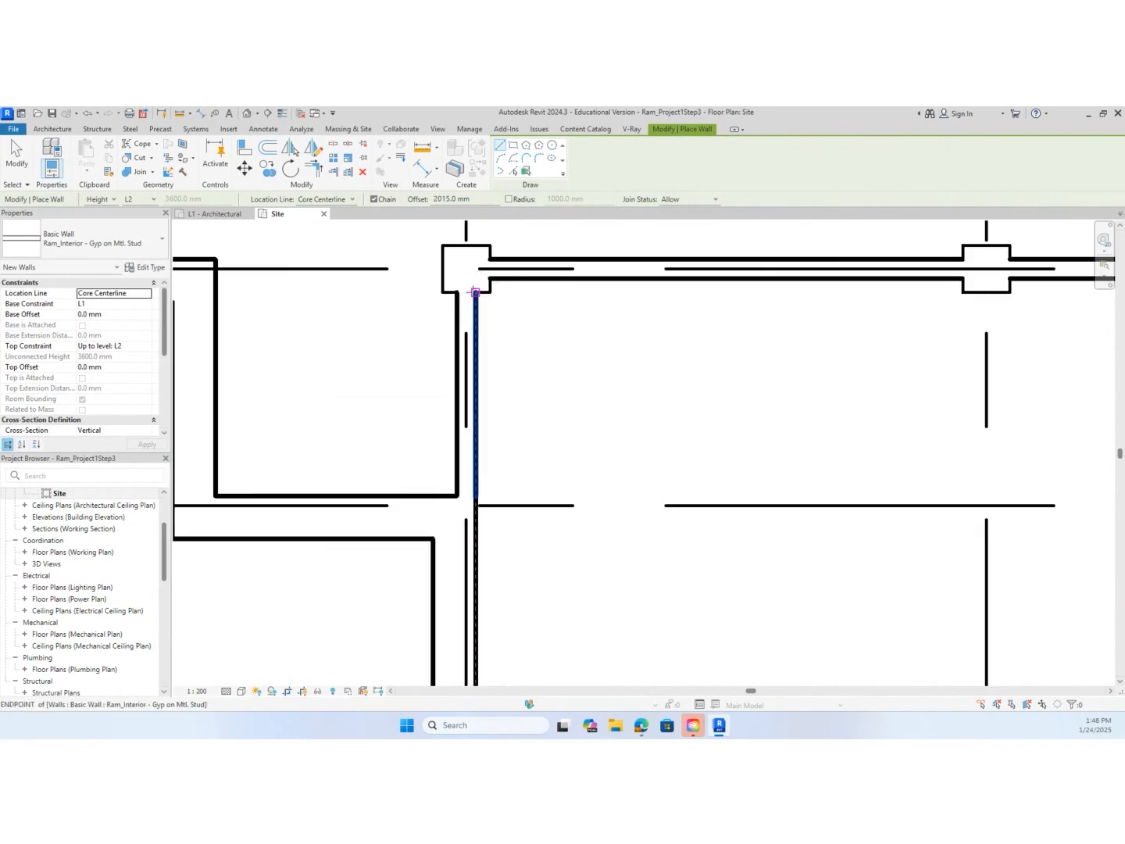
click(475, 292)
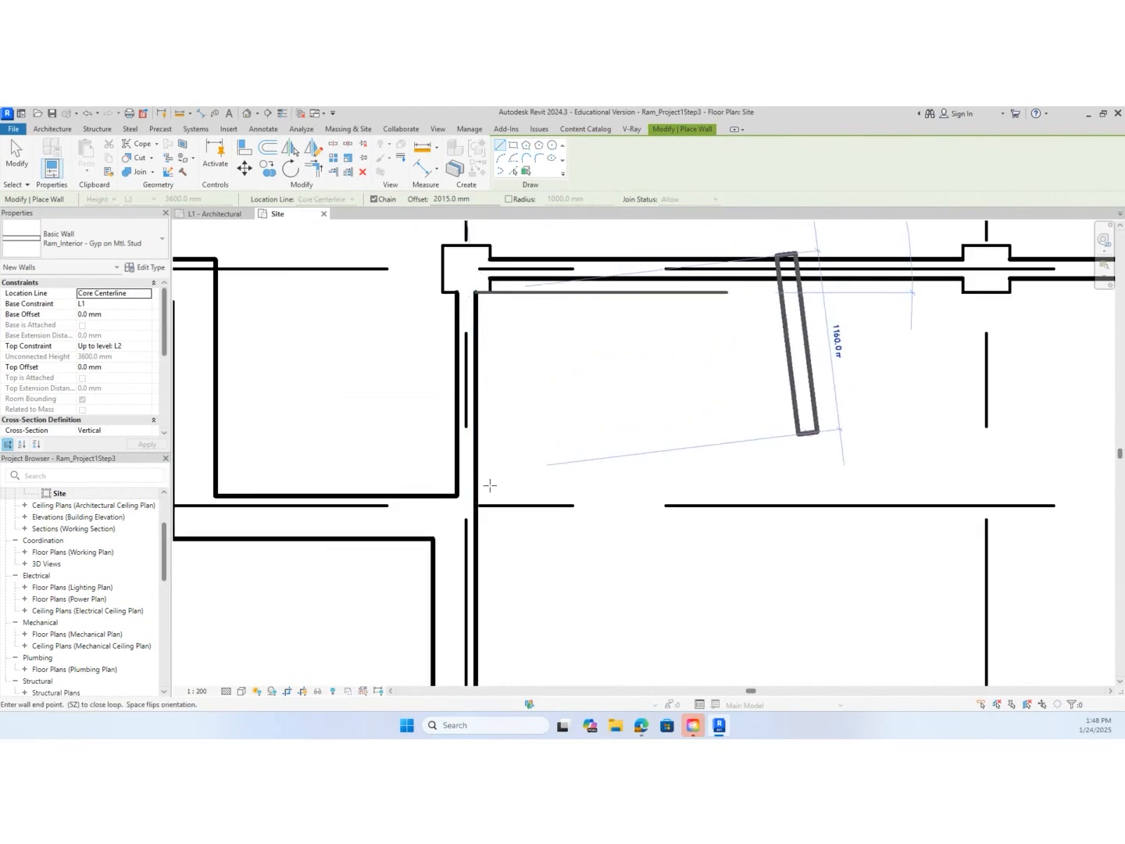
scroll(477, 522, down, 2)
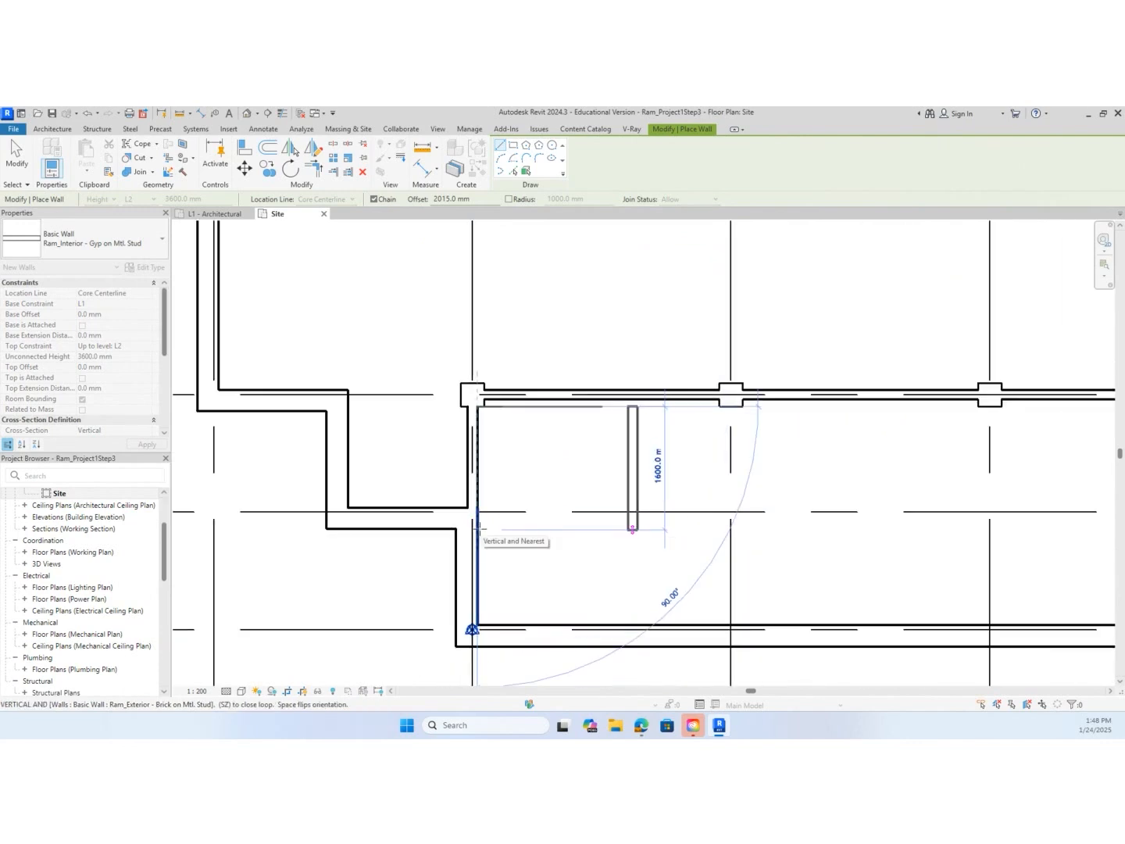
key(Escape)
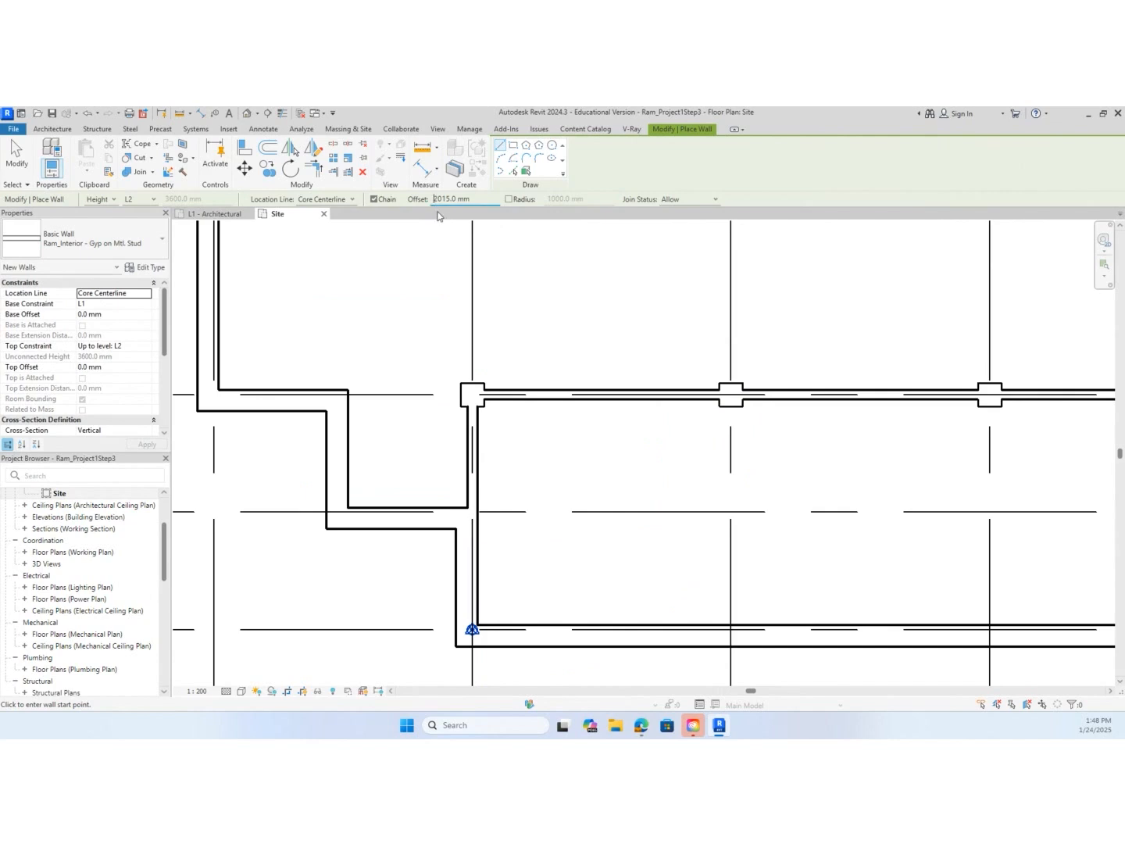
Draw an interior wall at -2015 mm offset along the inside face of the grid 2 wall, from the grid F exterior wall to the grid D wall
text(-)
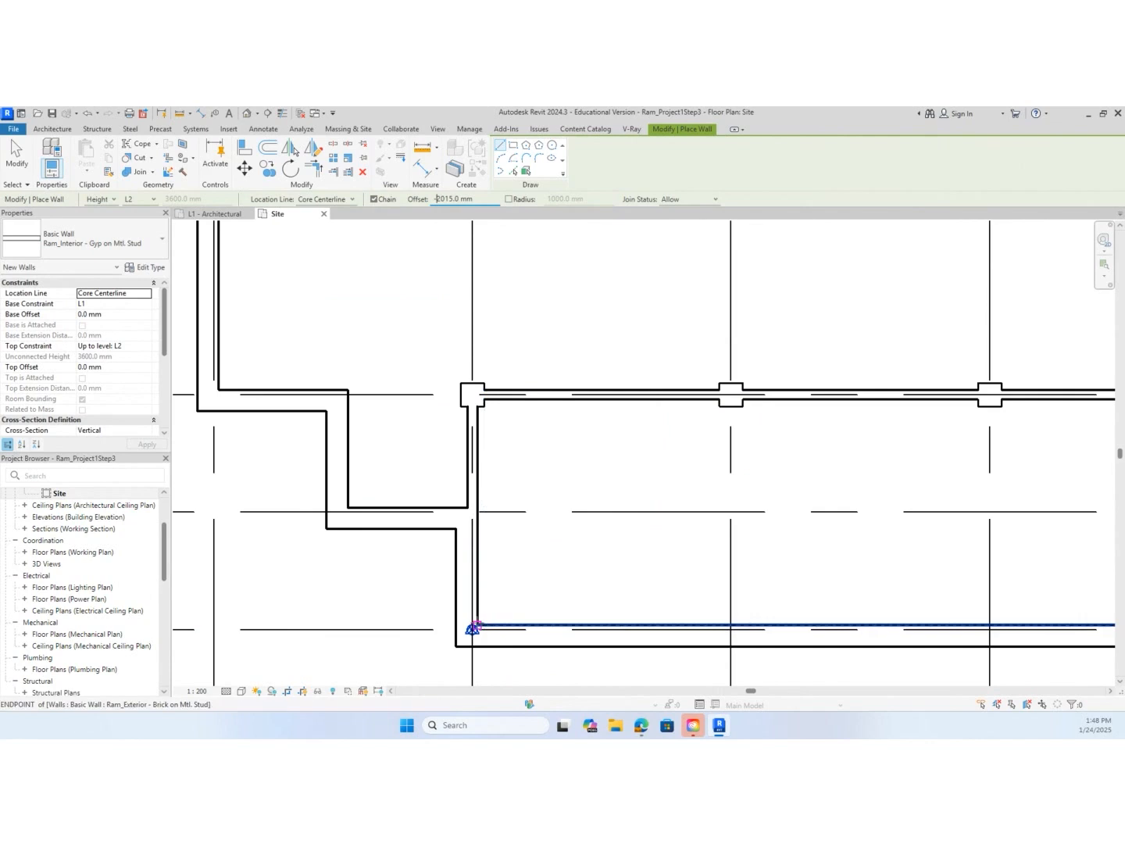
click(472, 627)
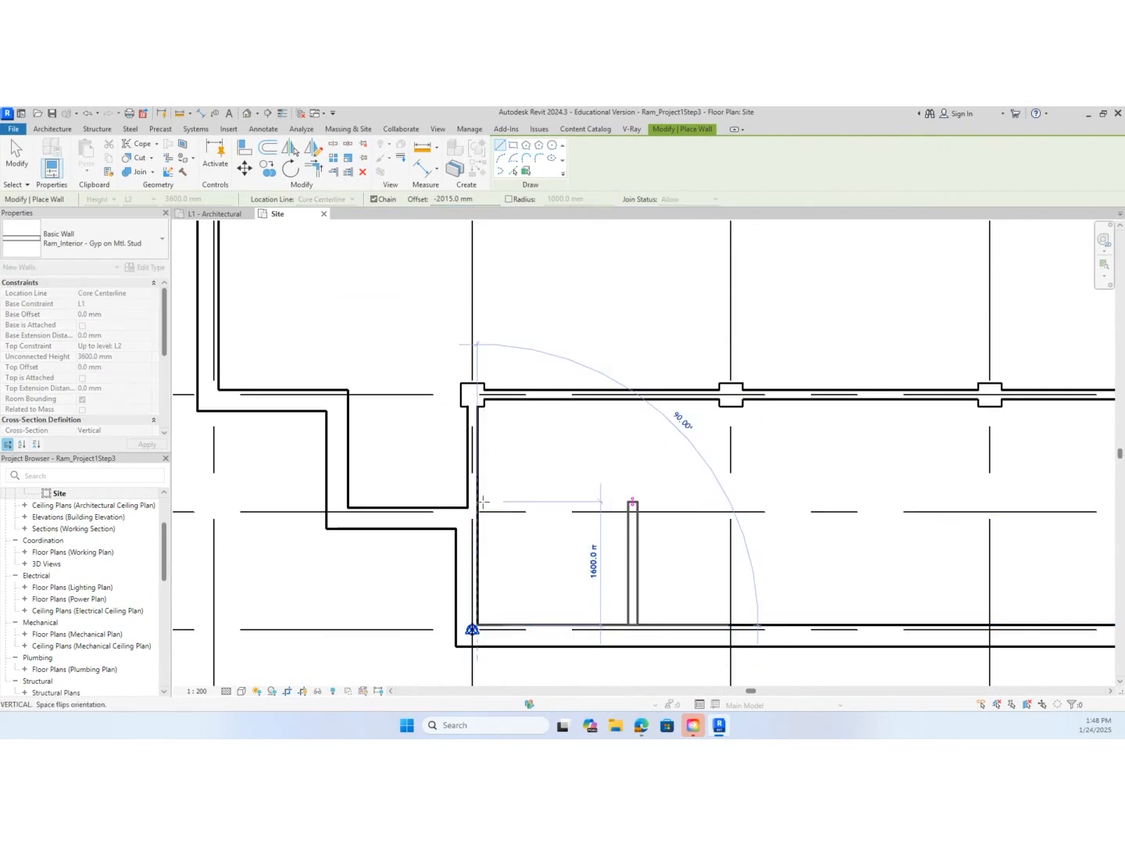
scroll(477, 404, up, 2)
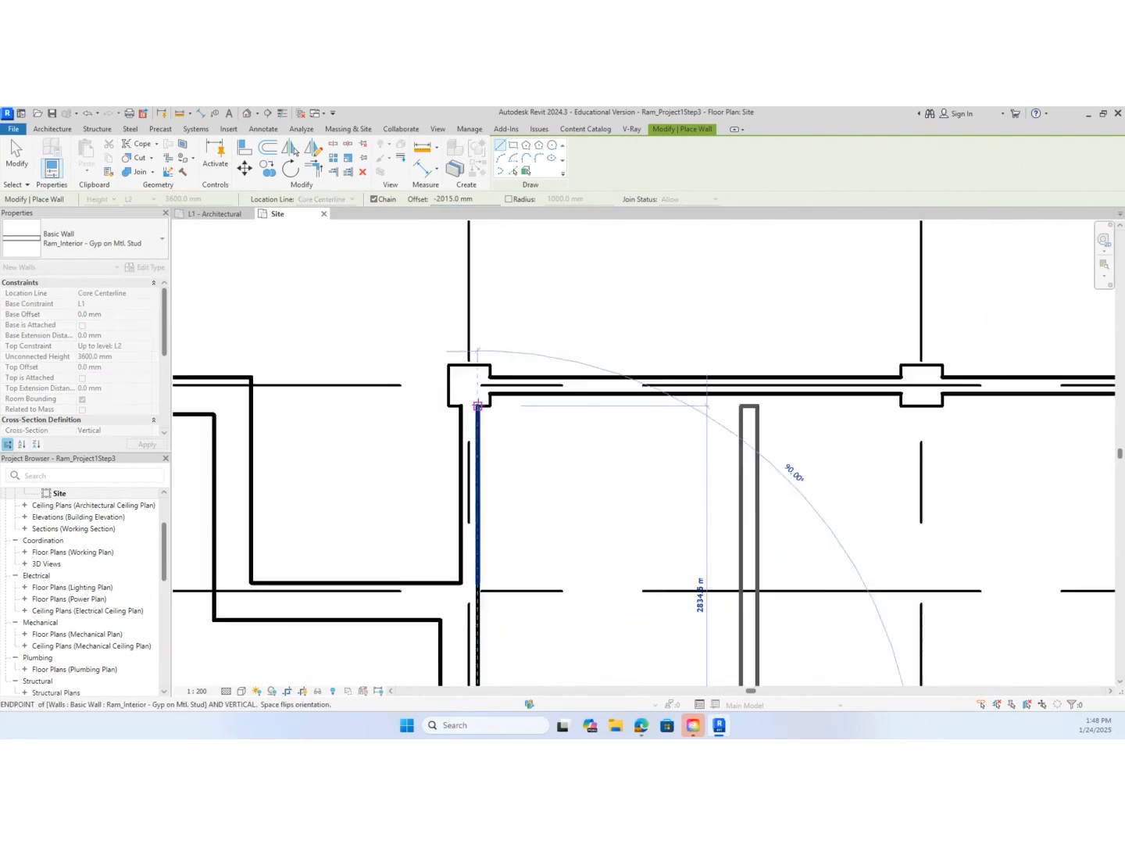
scroll(477, 405, up, 1)
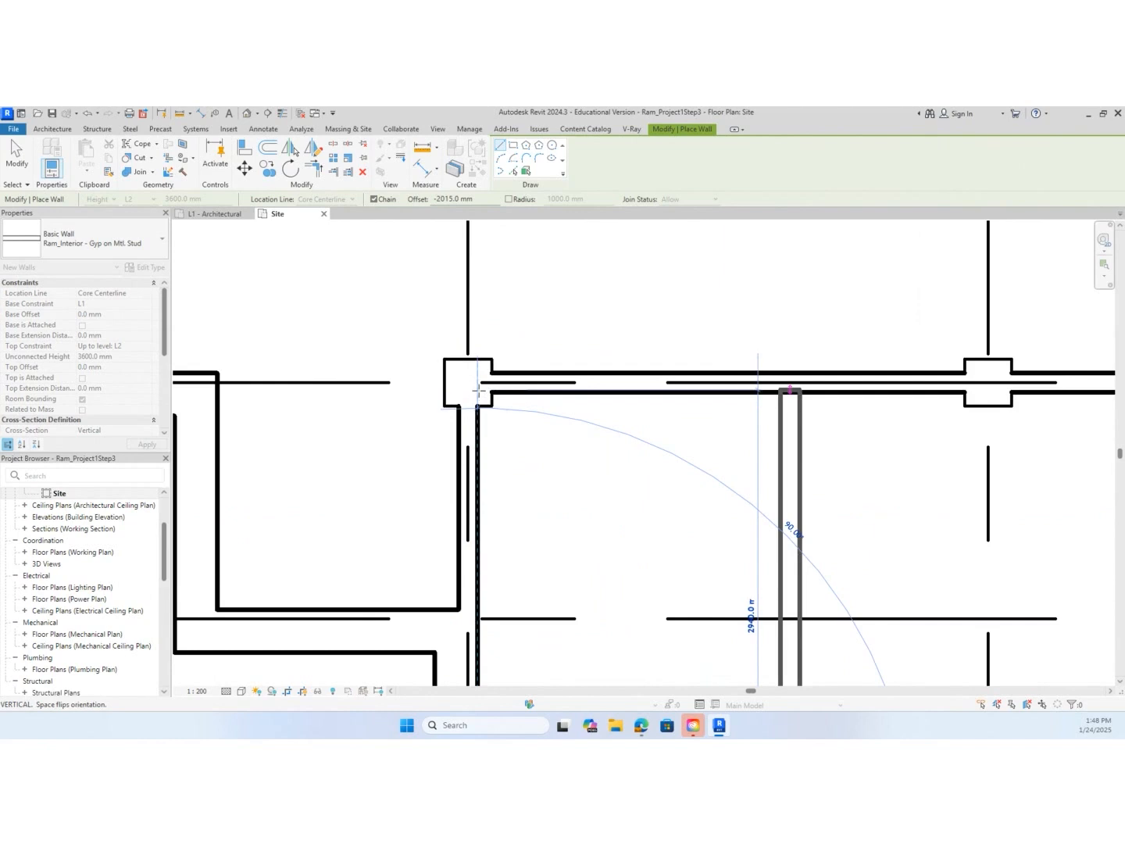
click(478, 393)
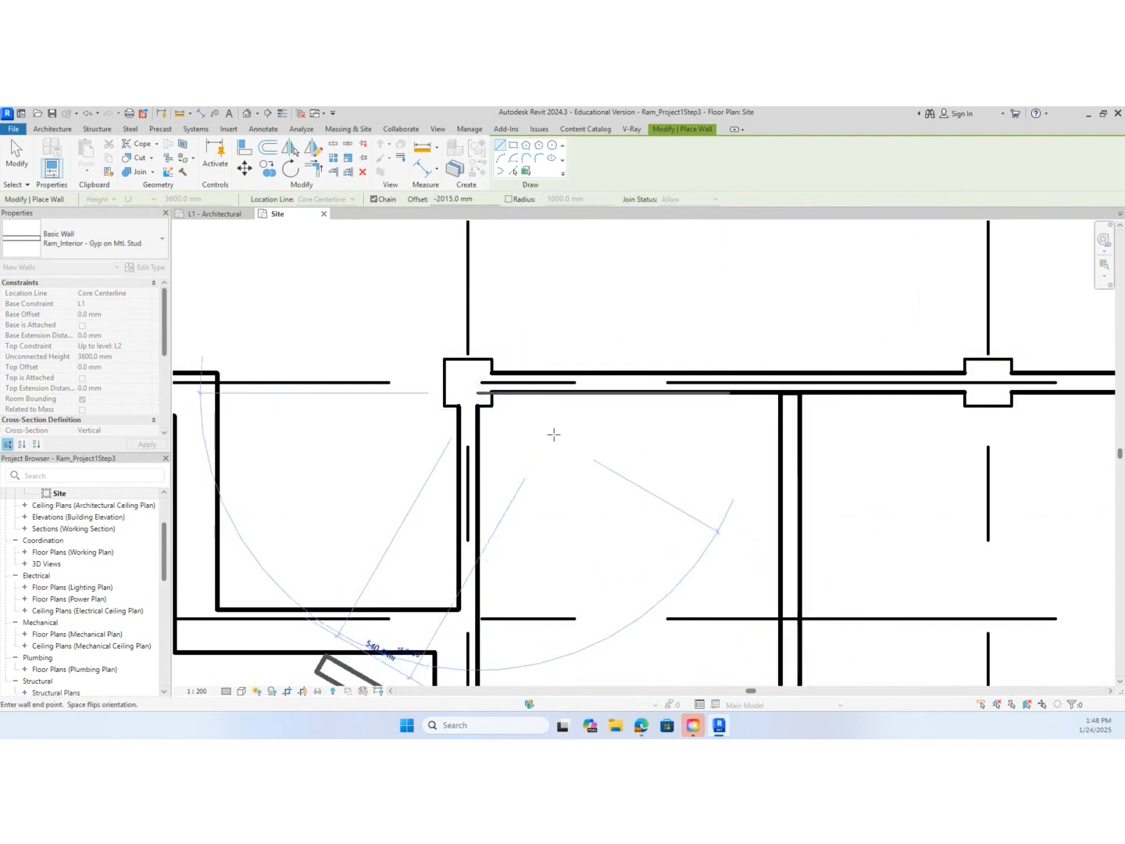
key(Escape)
scroll(774, 411, up, 3)
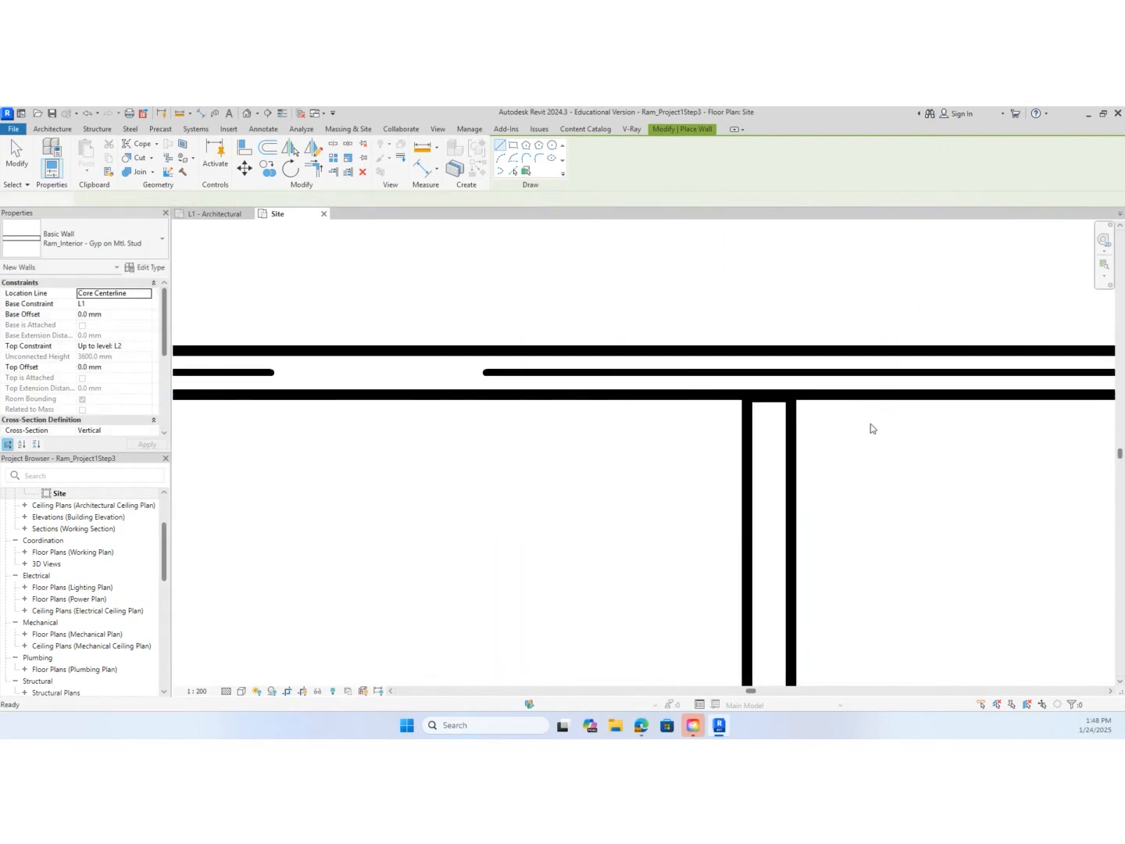
key(Escape)
Extend the grid D end of the new washroom partition so it joins the grid D wall
click(772, 406)
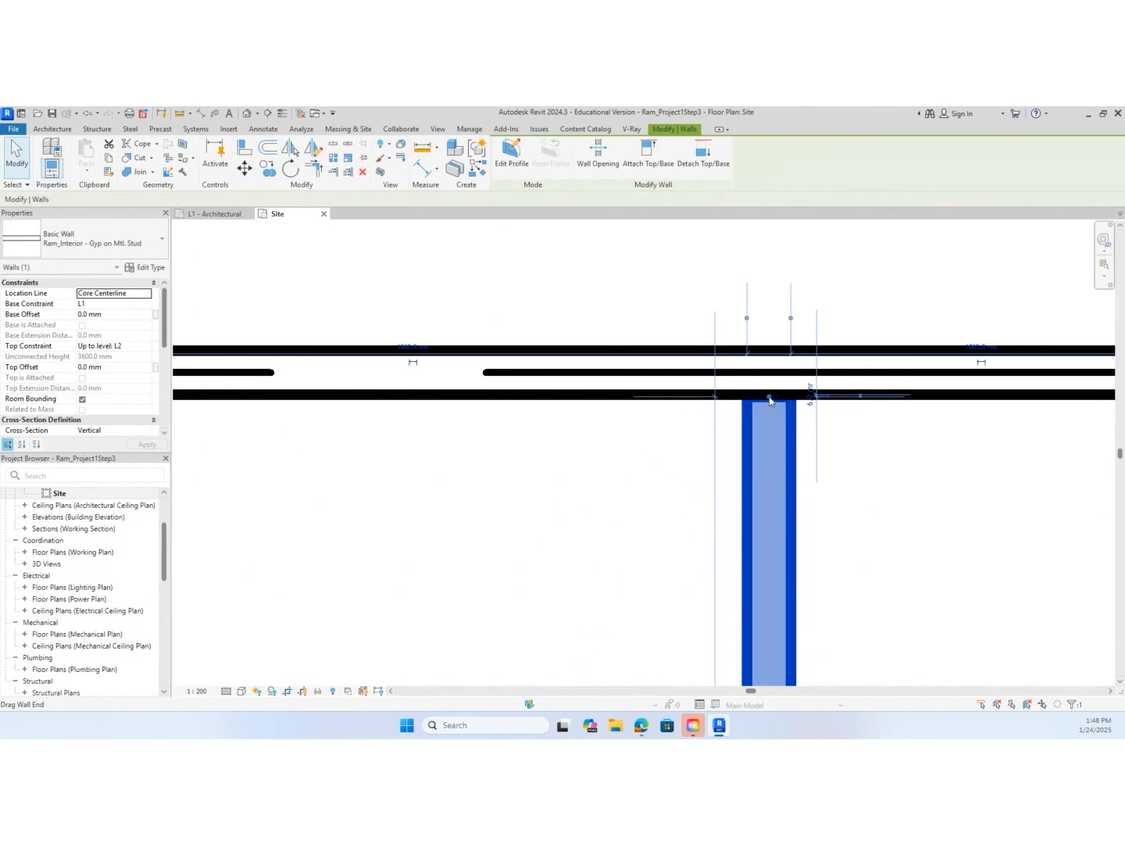
drag(769, 401, 769, 395)
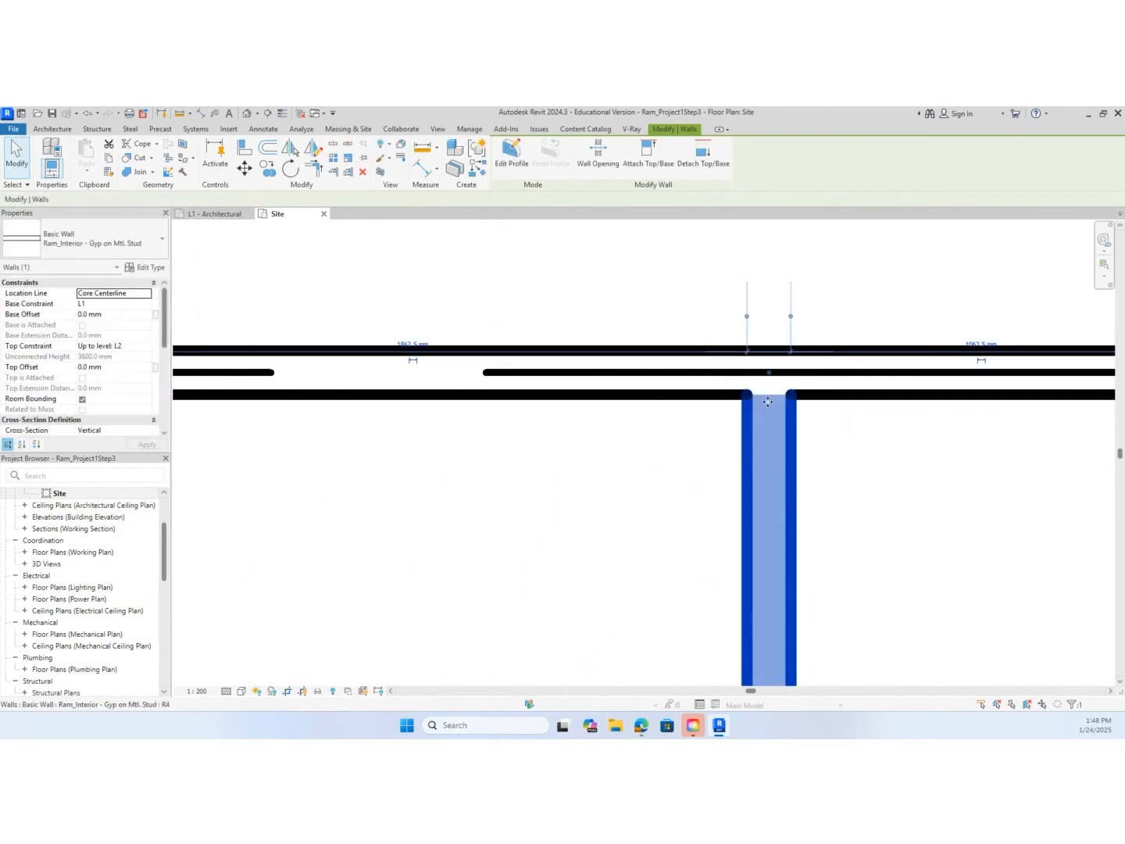
click(823, 447)
scroll(822, 563, down, 5)
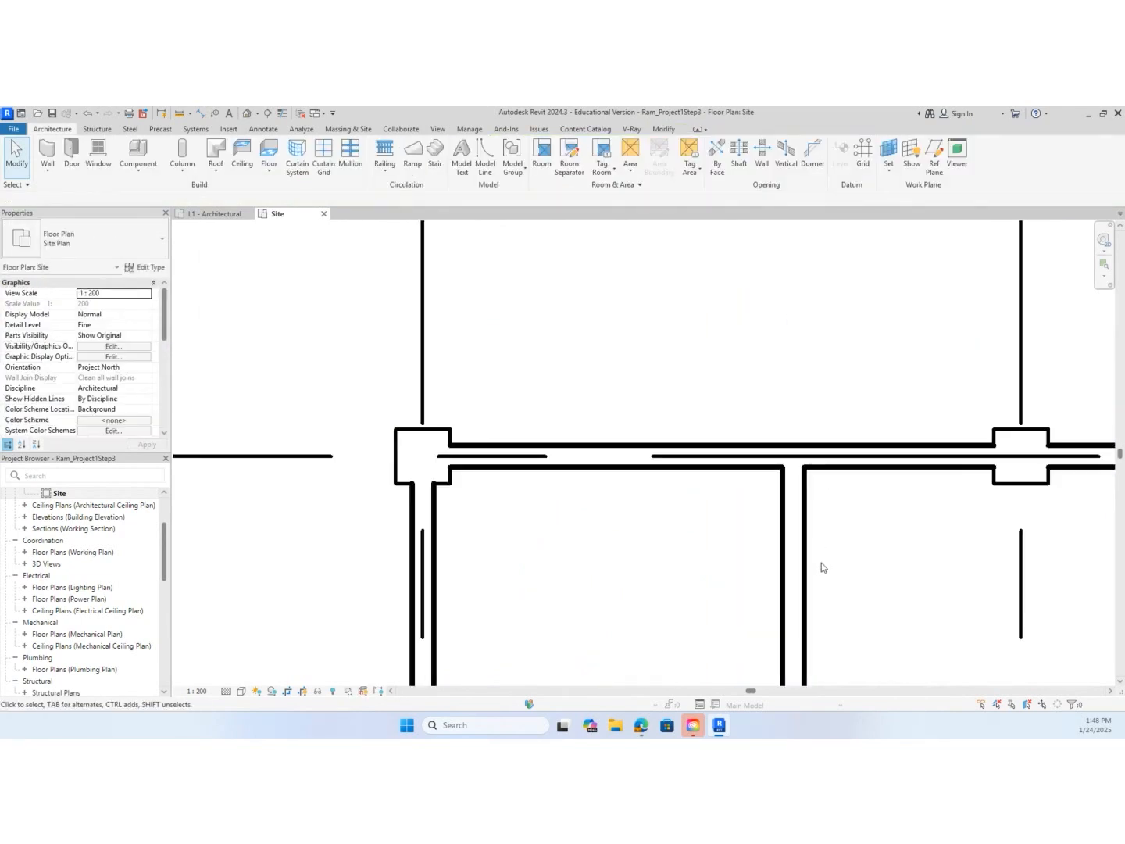
Consult the floor plan PDF in the browser for the next partition spacing between grids D and F, then return to Revit
middle_drag(822, 562, 629, 434)
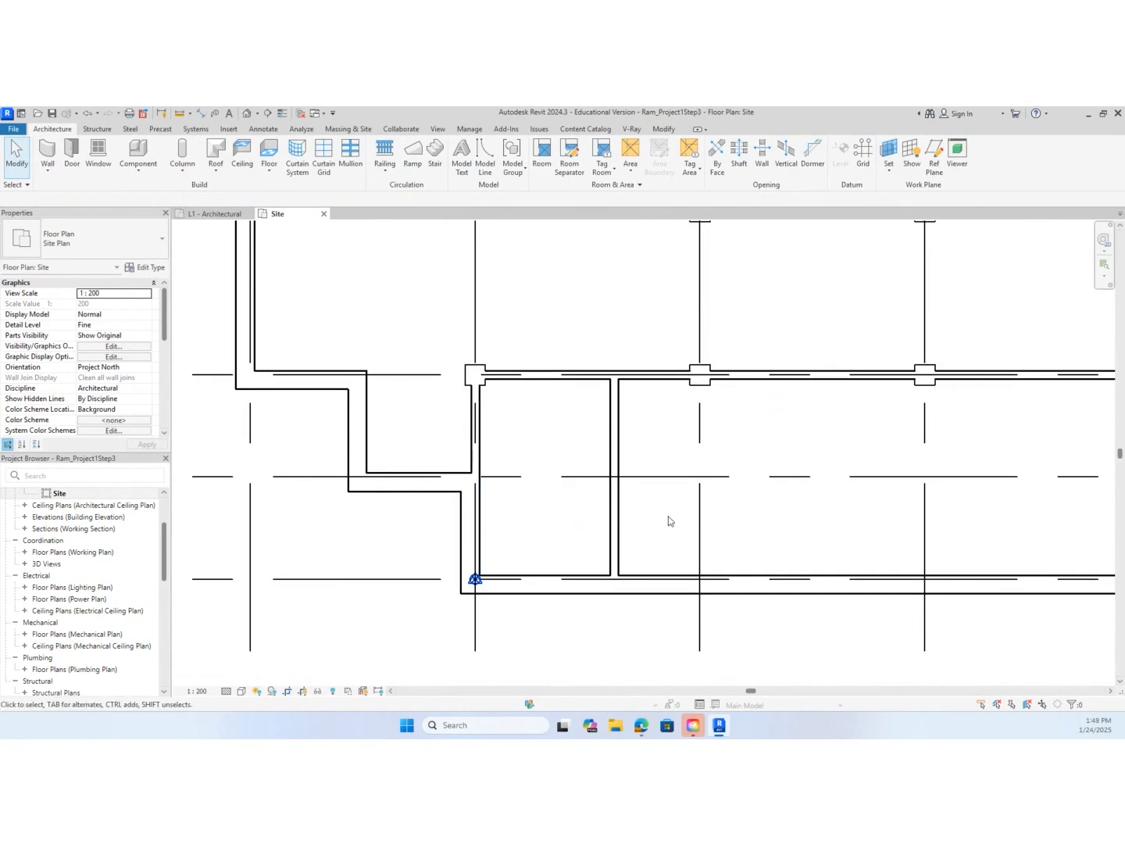
scroll(667, 532, down, 2)
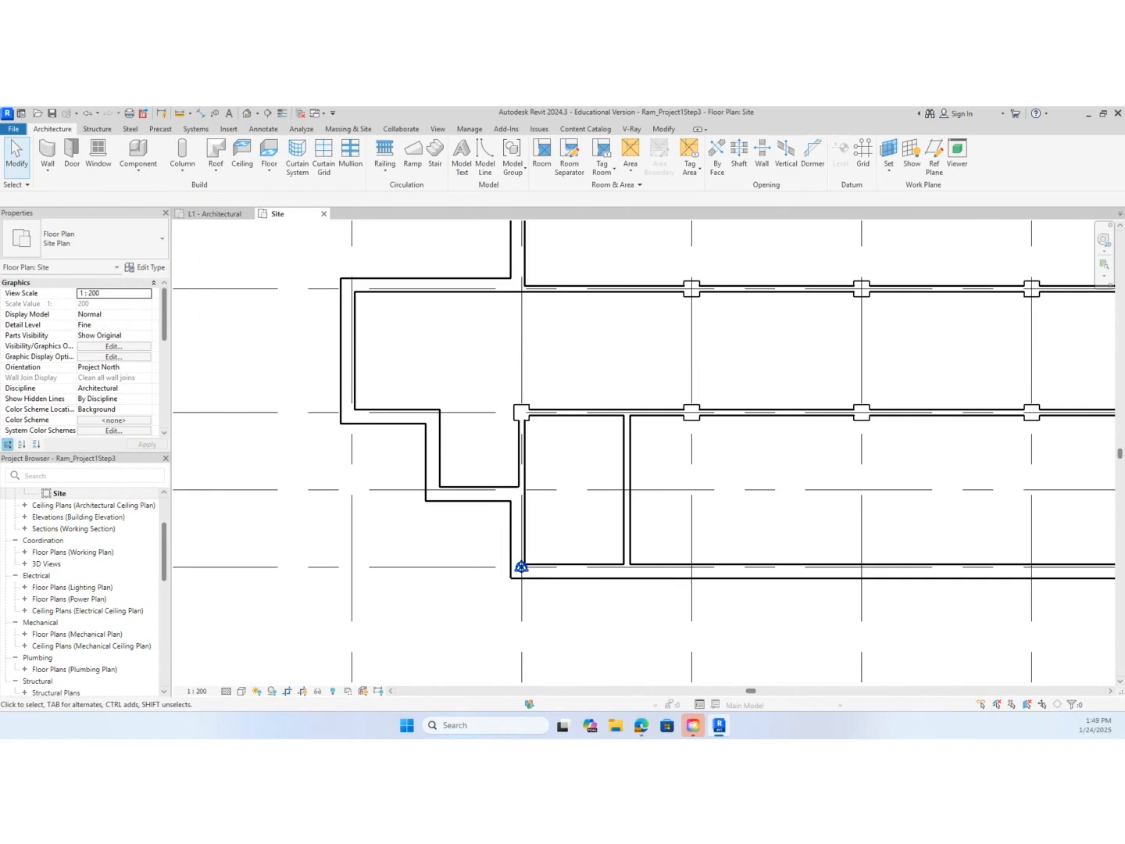
drag(0, 161, 445, 145)
click(758, 139)
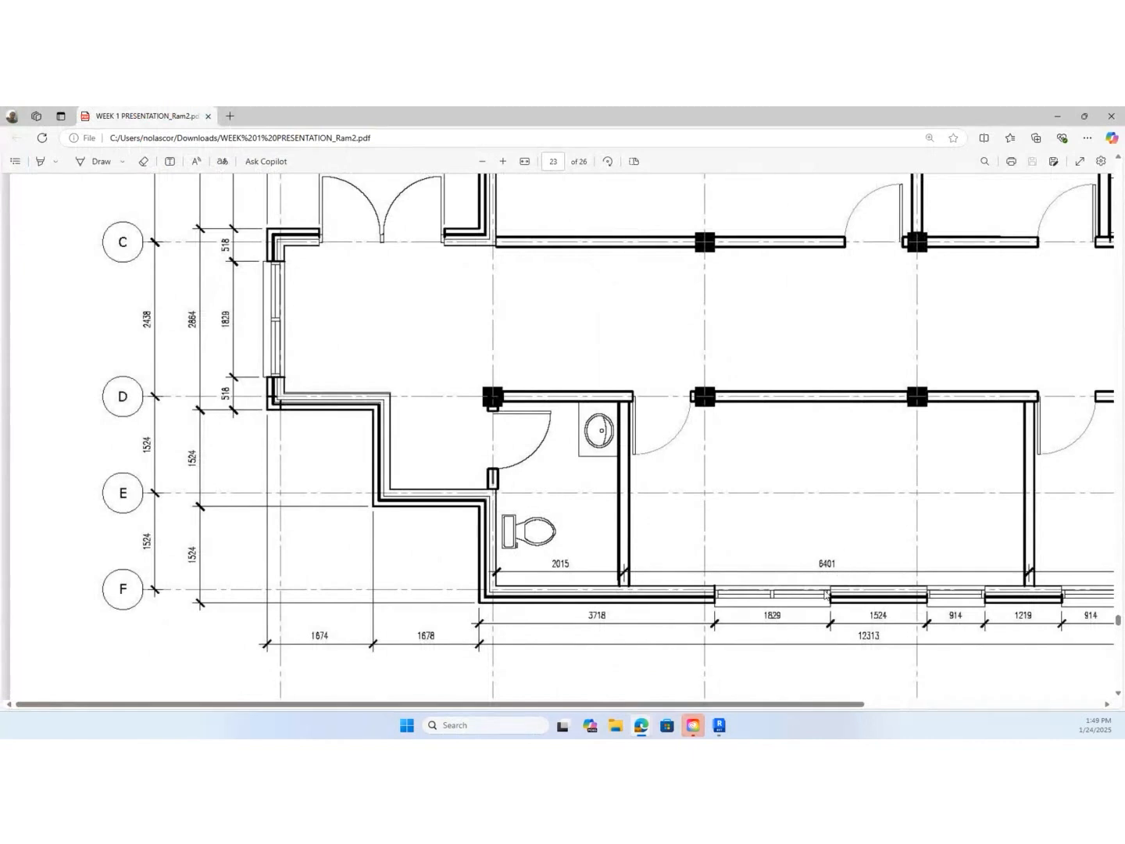
drag(719, 120, 719, 107)
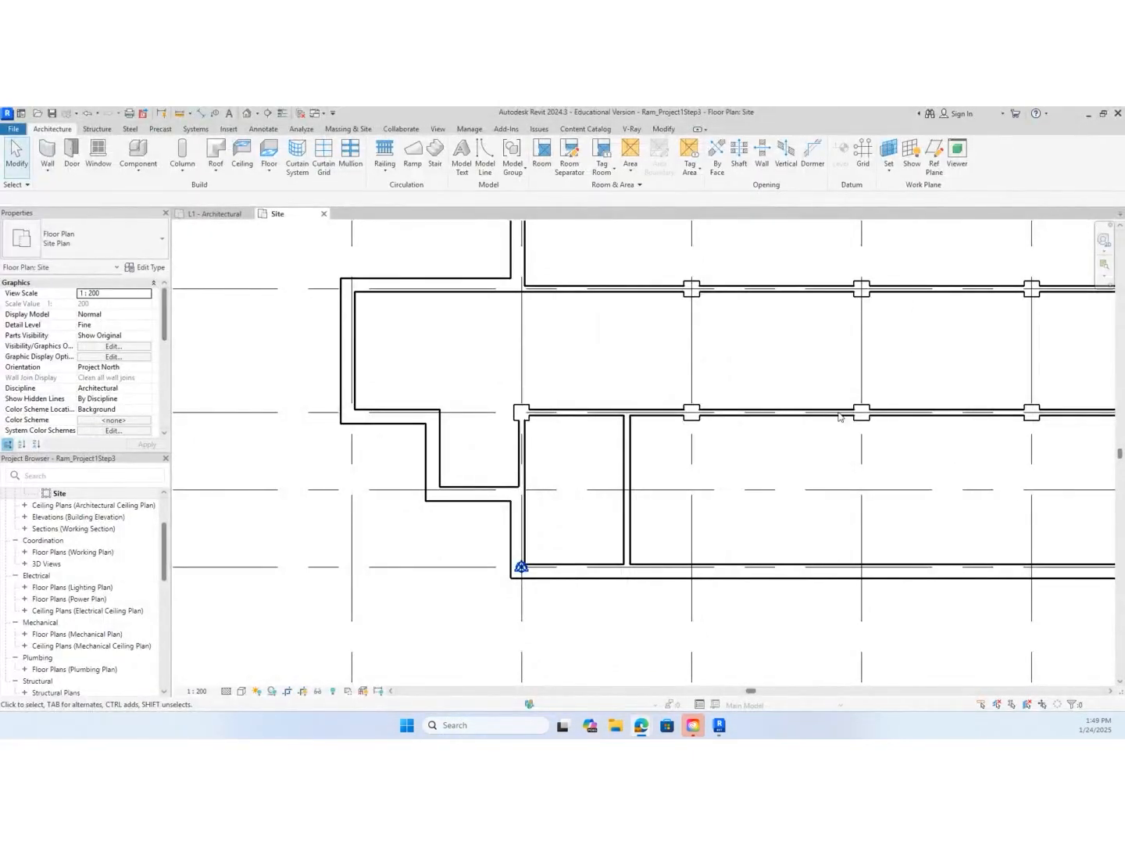
Draw an interior wall at -6401 mm offset from the washroom partition's centre, from the grid F exterior wall to the grid D wall
click(665, 533)
key(w)
key(a)
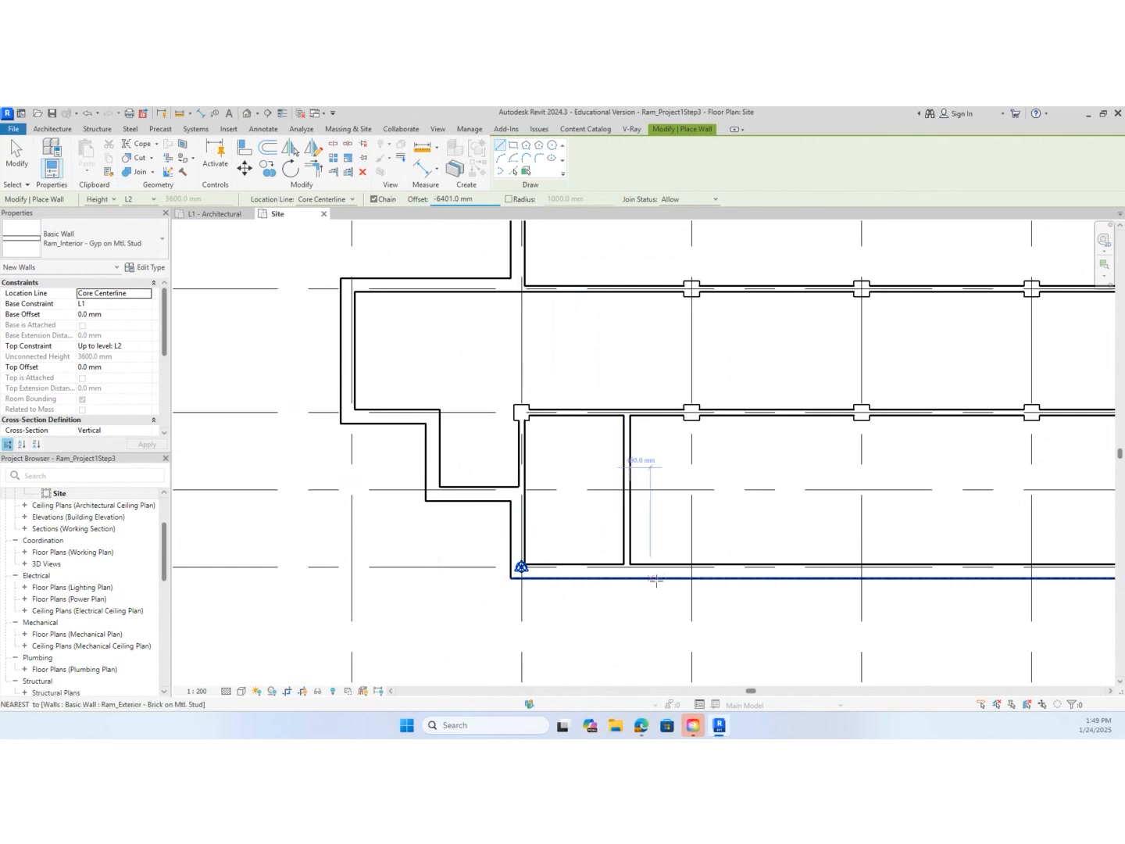
scroll(637, 577, up, 5)
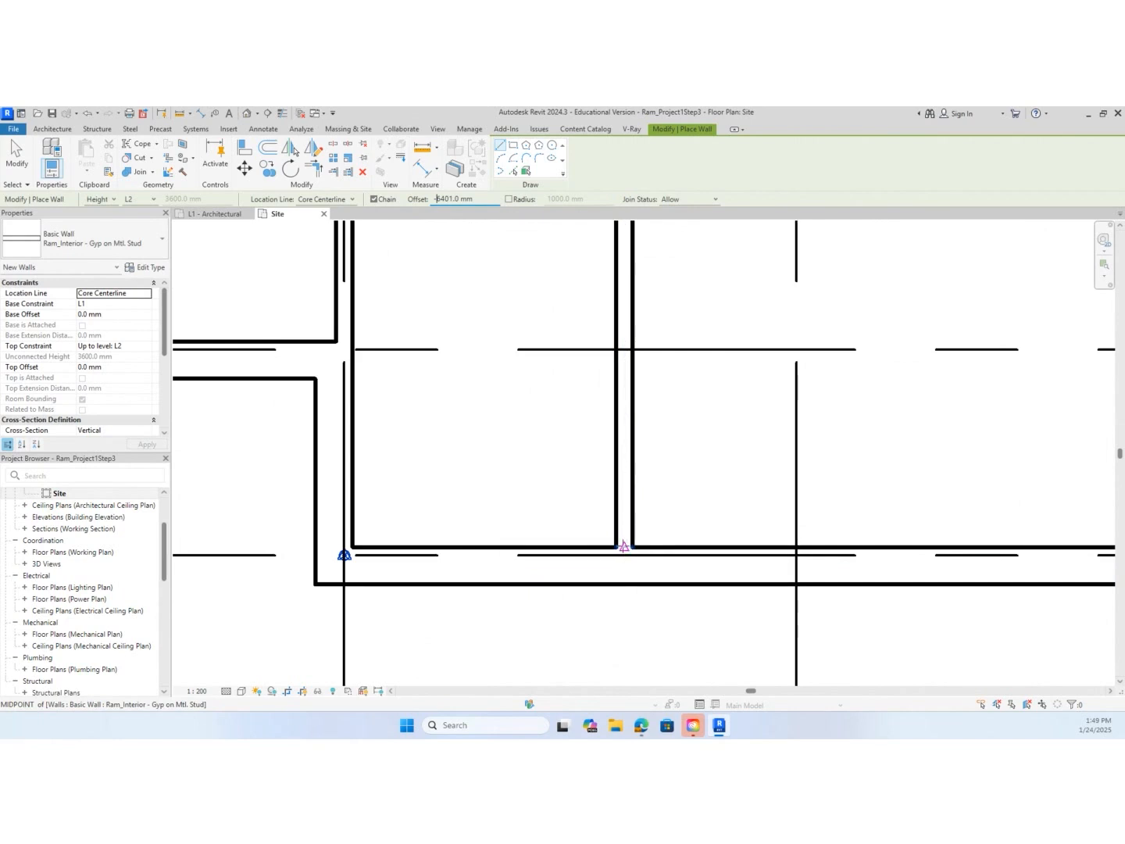
click(623, 545)
scroll(623, 545, down, 2)
scroll(622, 544, down, 3)
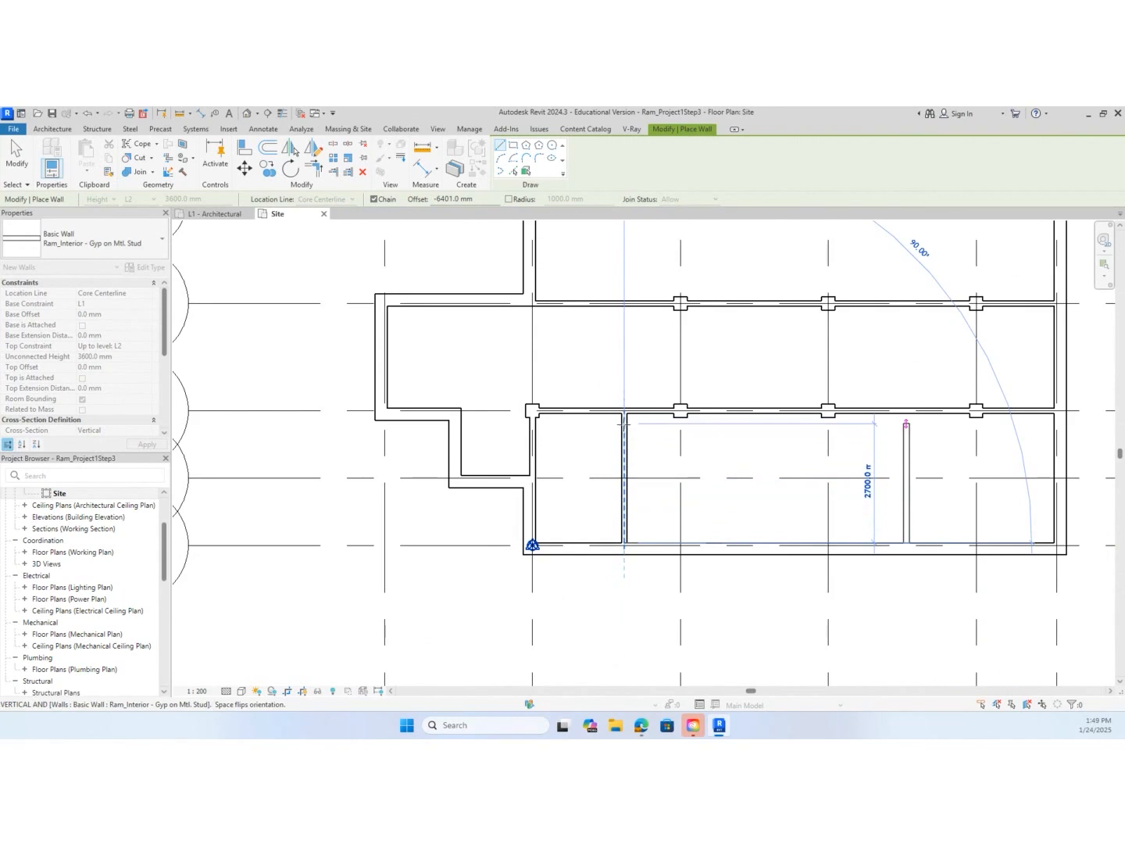
scroll(624, 423, up, 5)
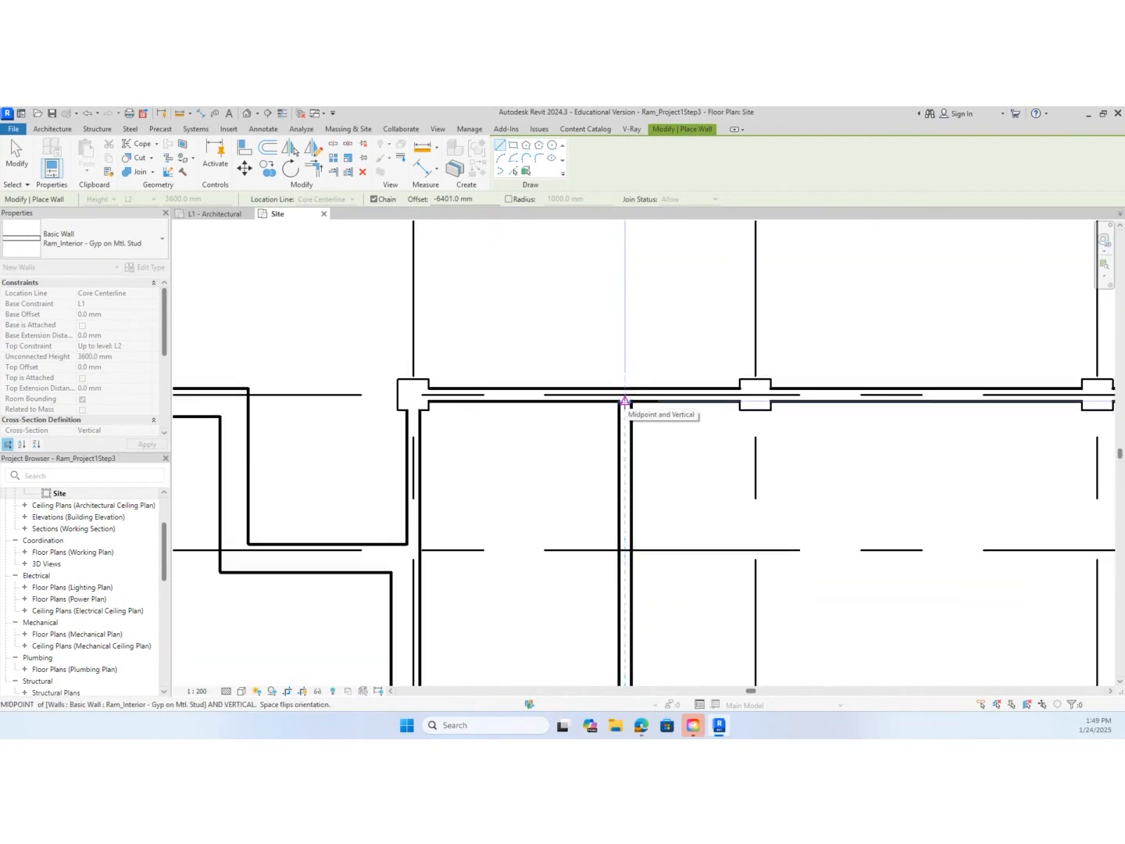
click(624, 401)
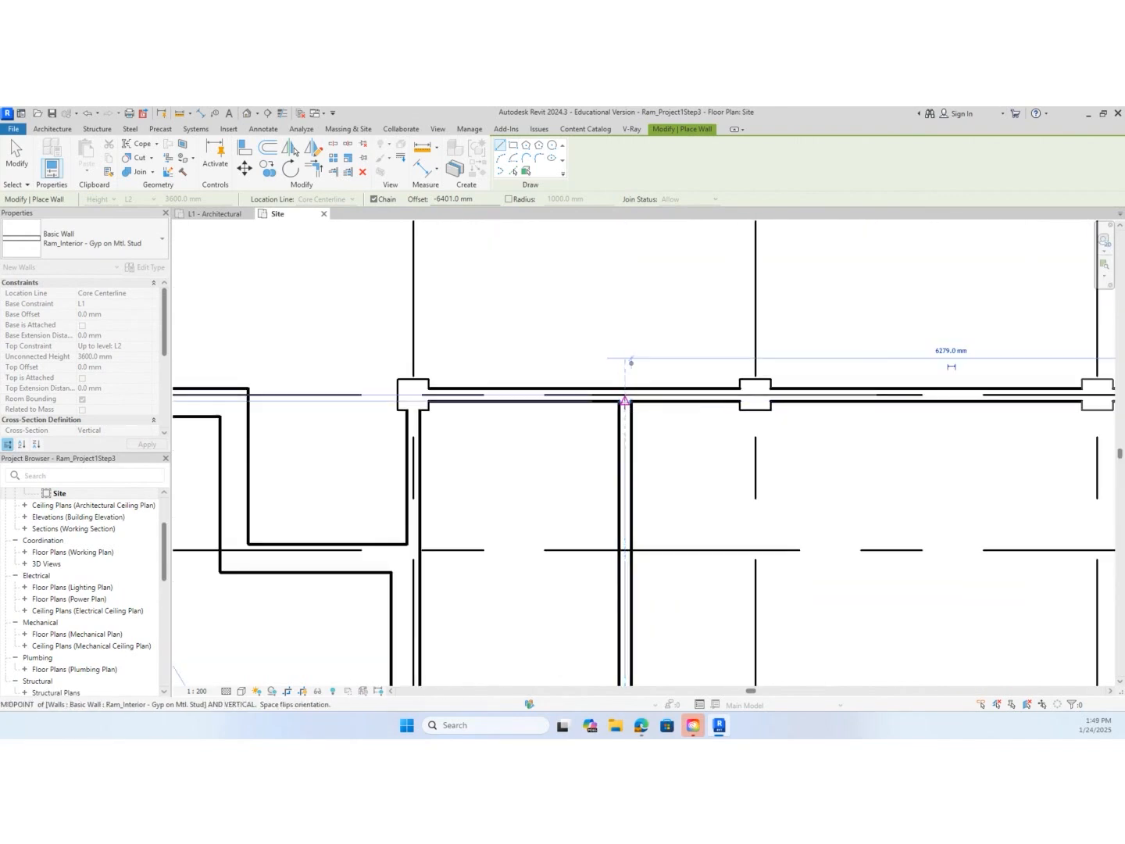
scroll(683, 469, down, 2)
scroll(683, 495, down, 2)
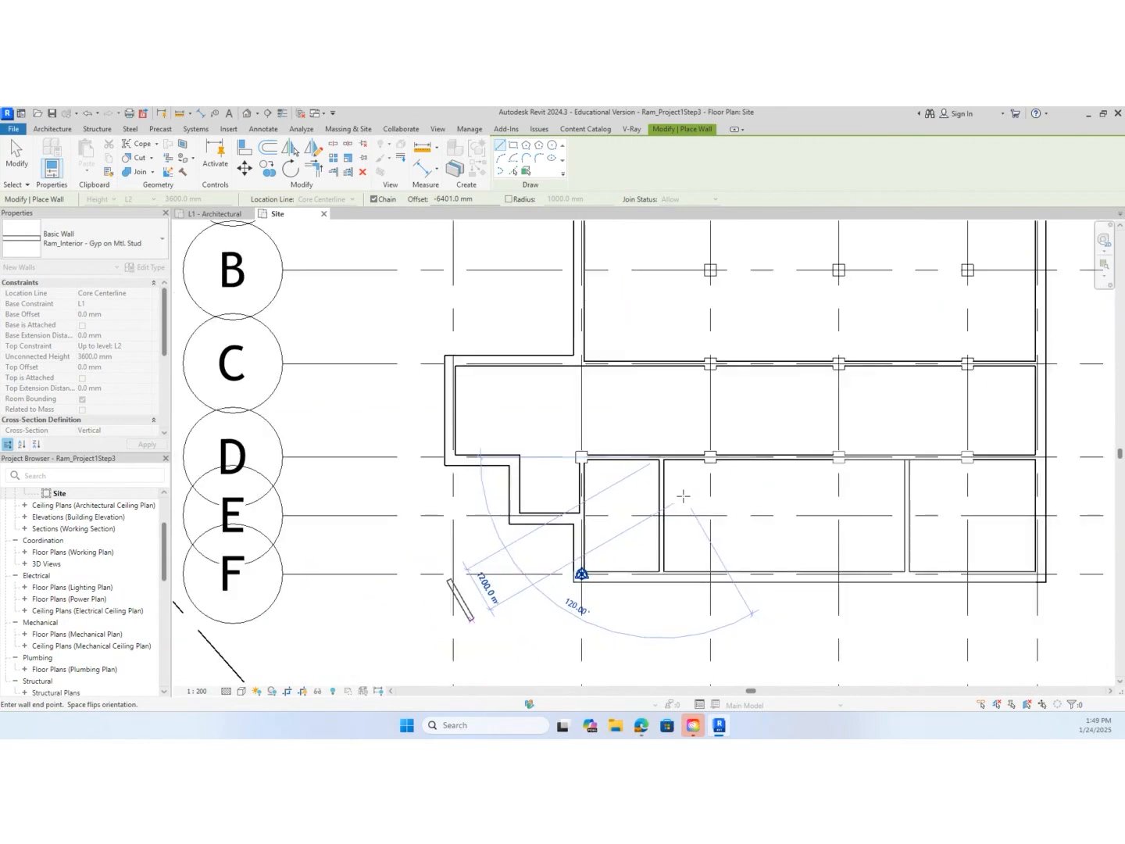
key(Escape)
scroll(698, 497, up, 5)
key(Escape)
scroll(869, 540, down, 3)
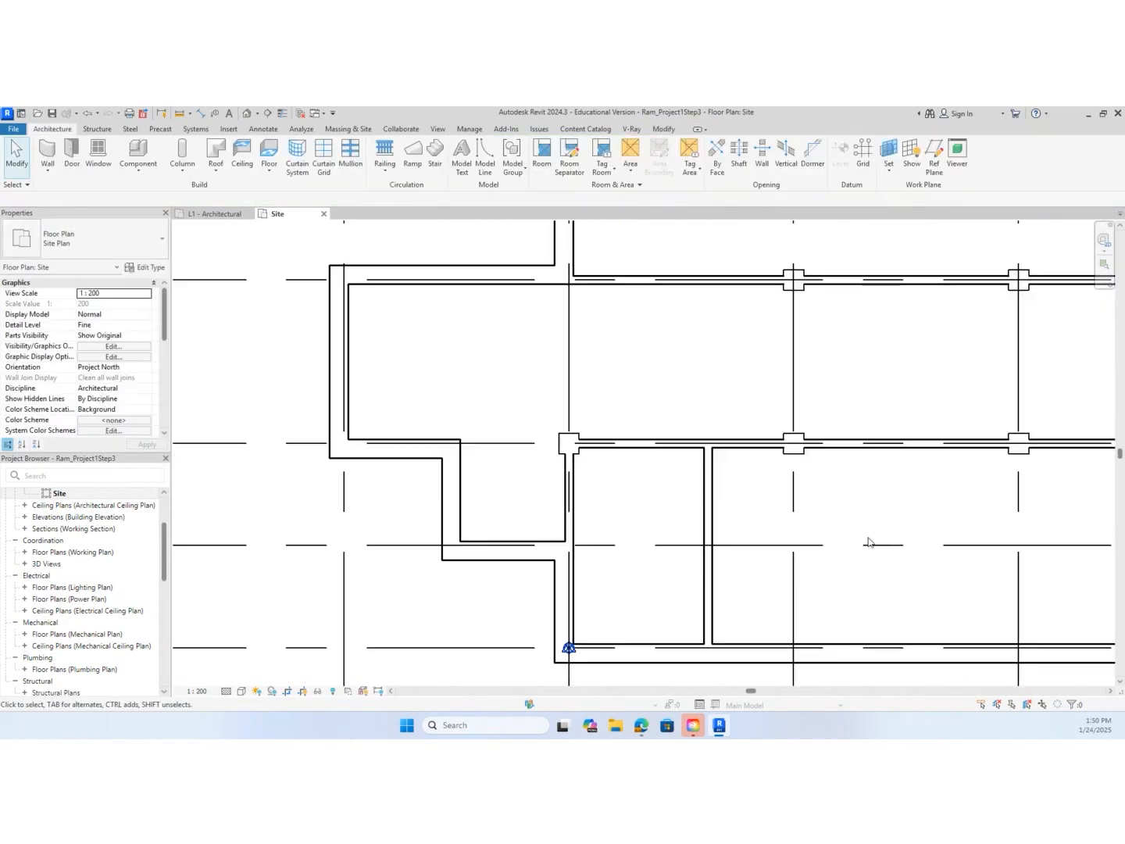
scroll(791, 483, up, 5)
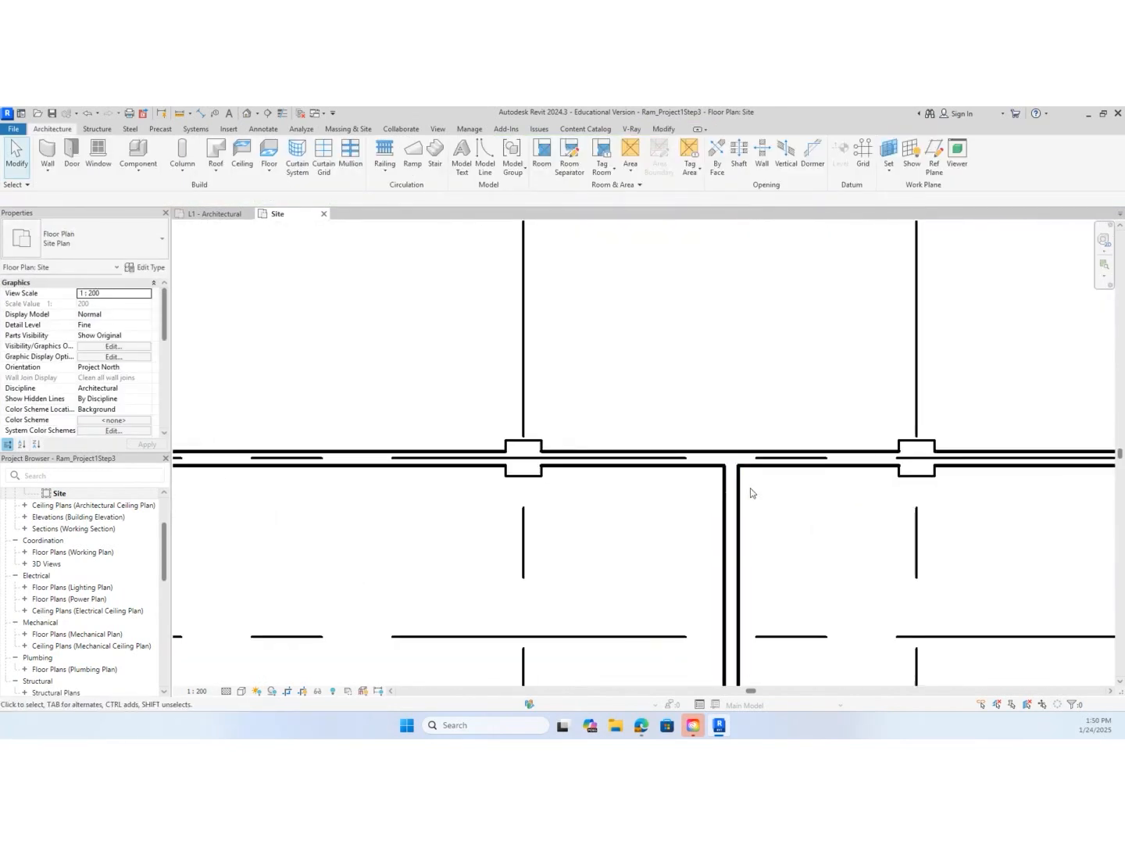
scroll(749, 494, down, 3)
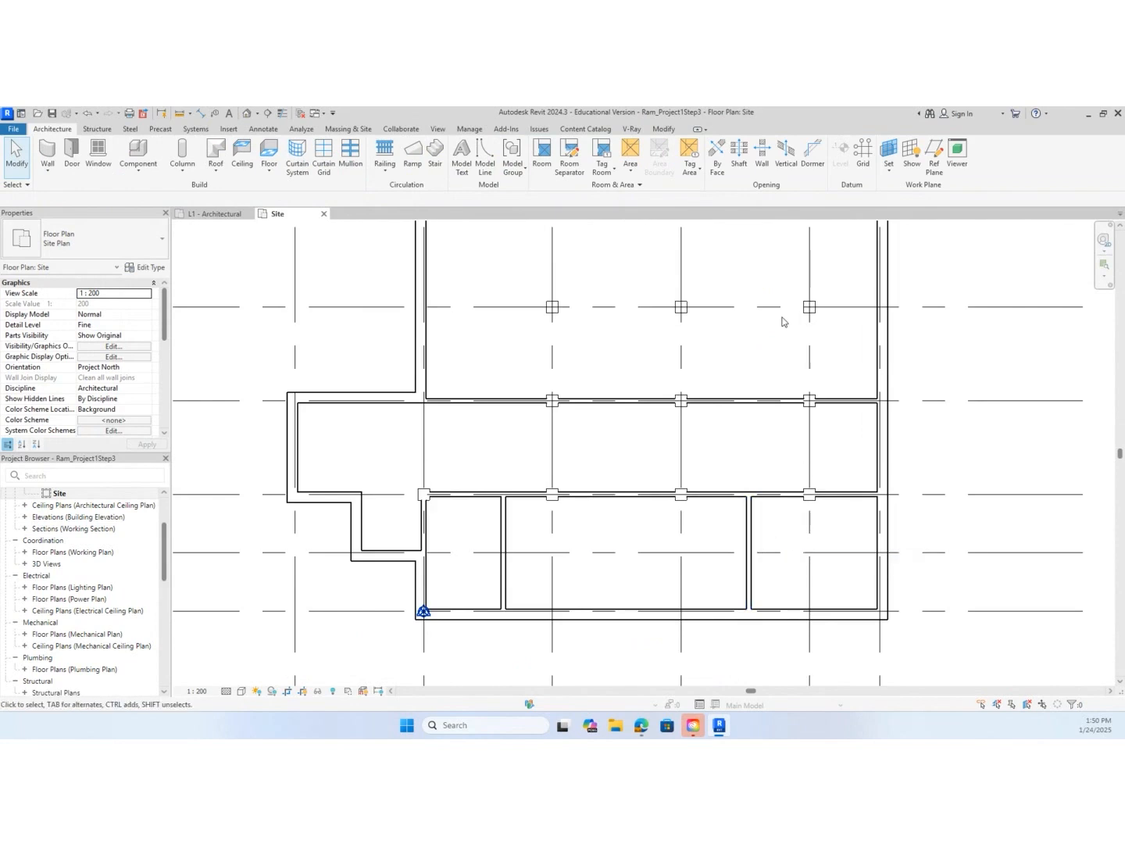
Consult the floor plan PDF in the browser for the partition spacing near grid 6 between grids A and C, then return to Revit
middle_drag(783, 319, 600, 416)
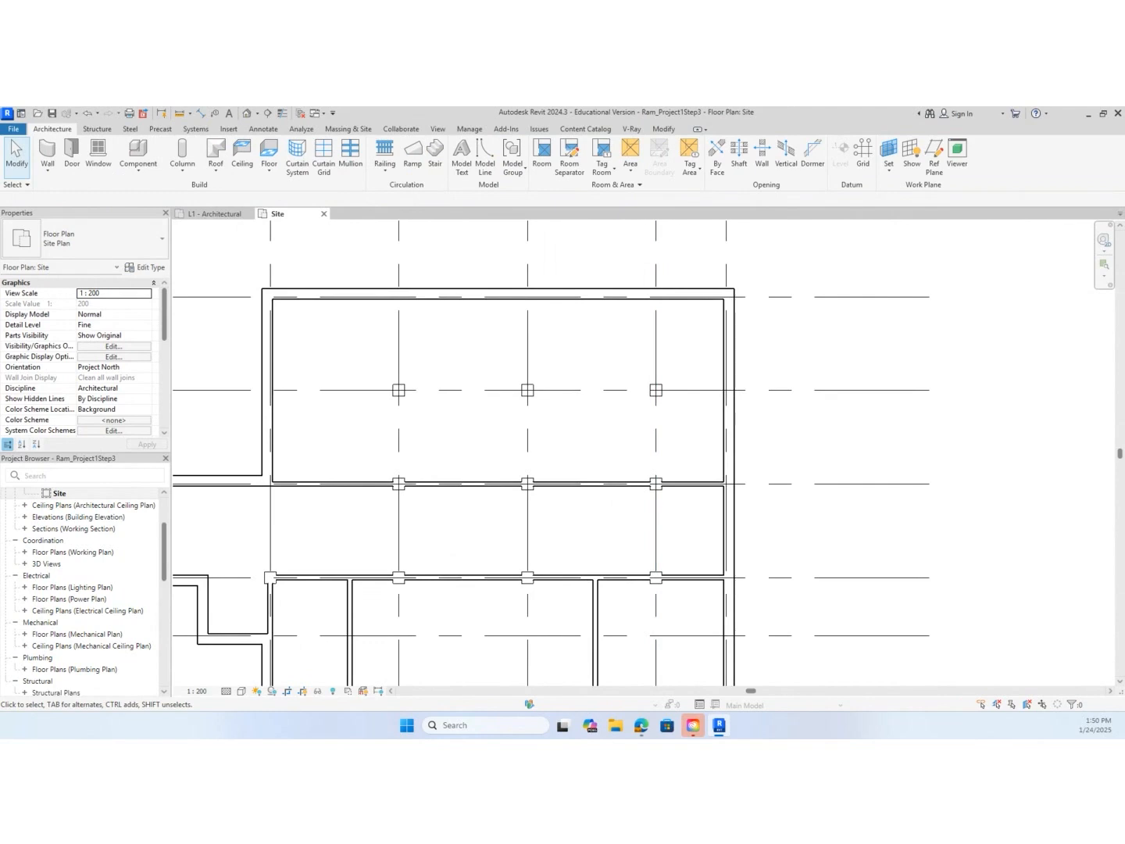
drag(2, 160, 638, 178)
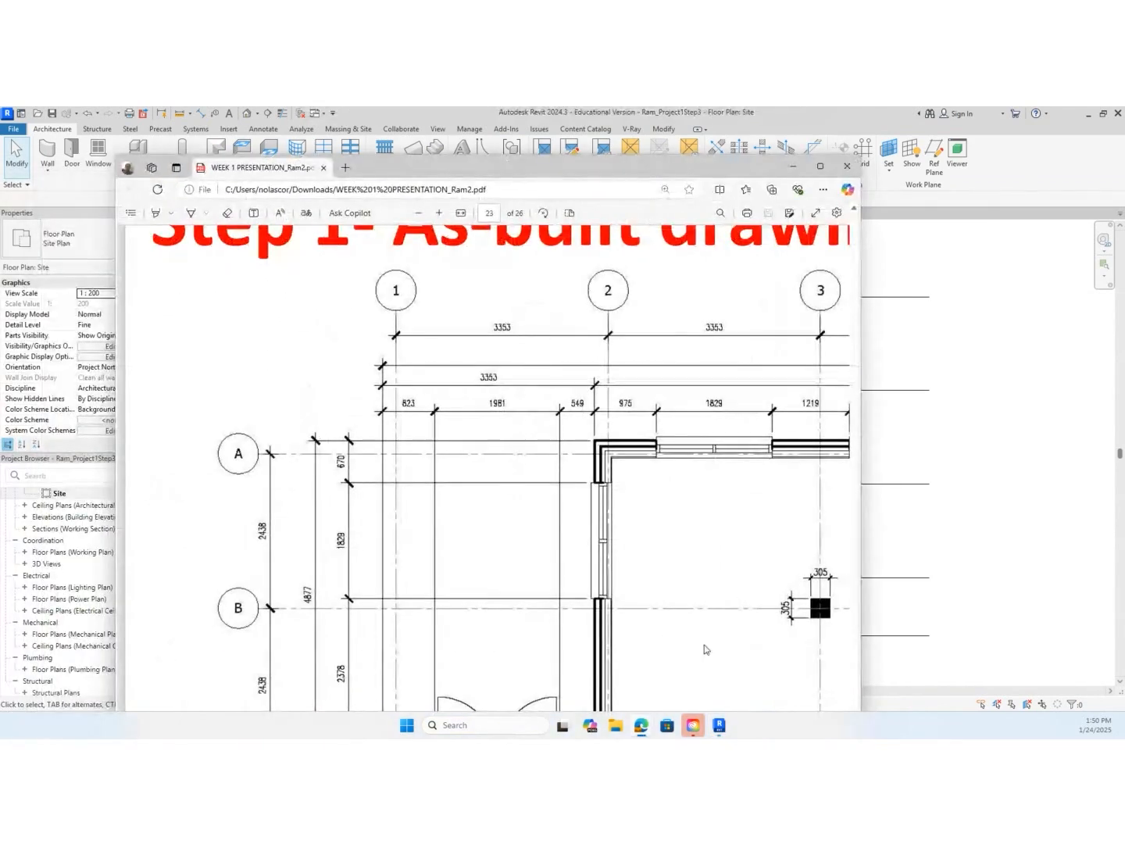
double_click(684, 174)
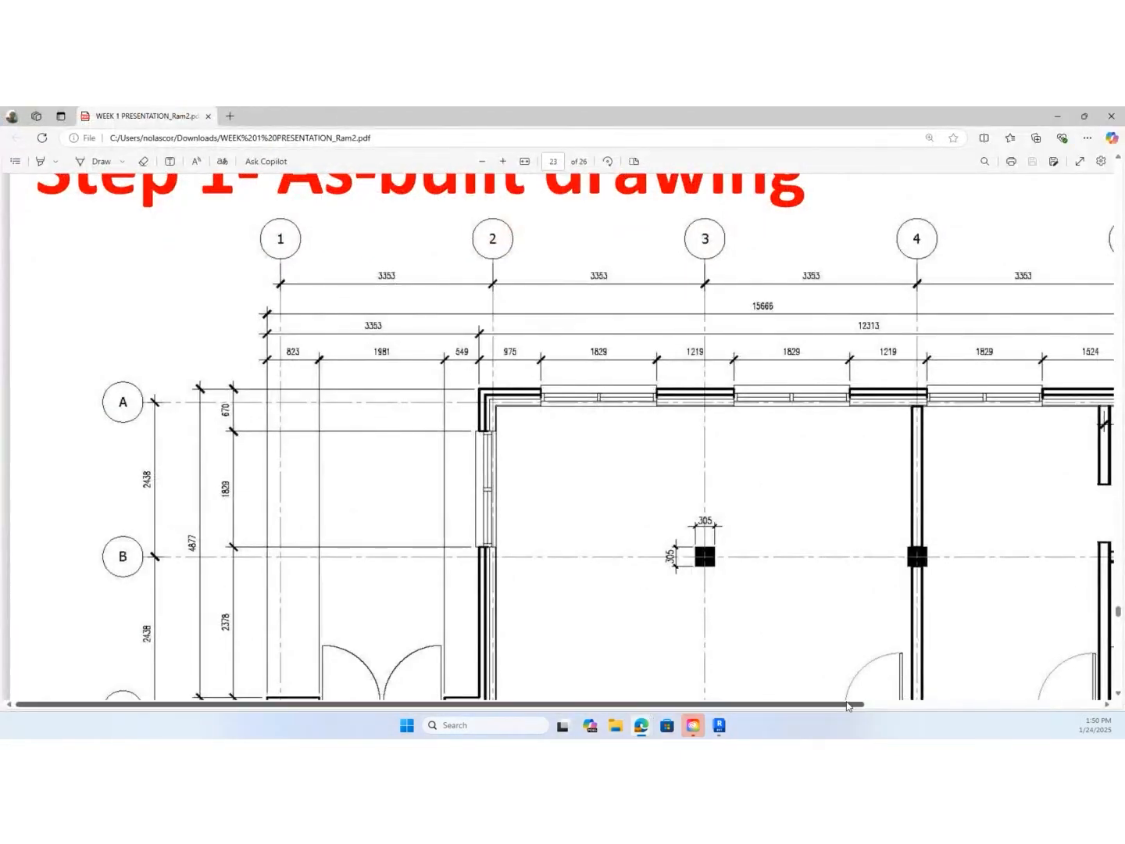
scroll(871, 676, right, 5)
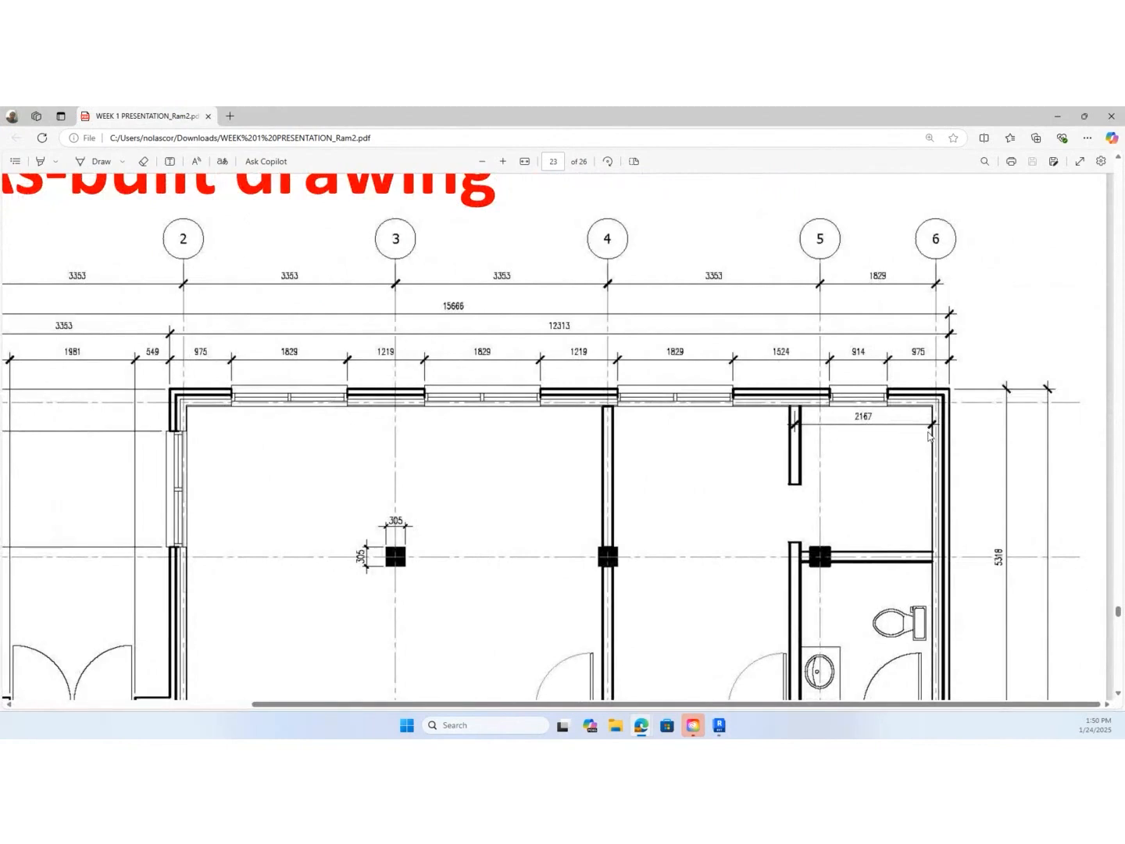
drag(789, 115, 0, 117)
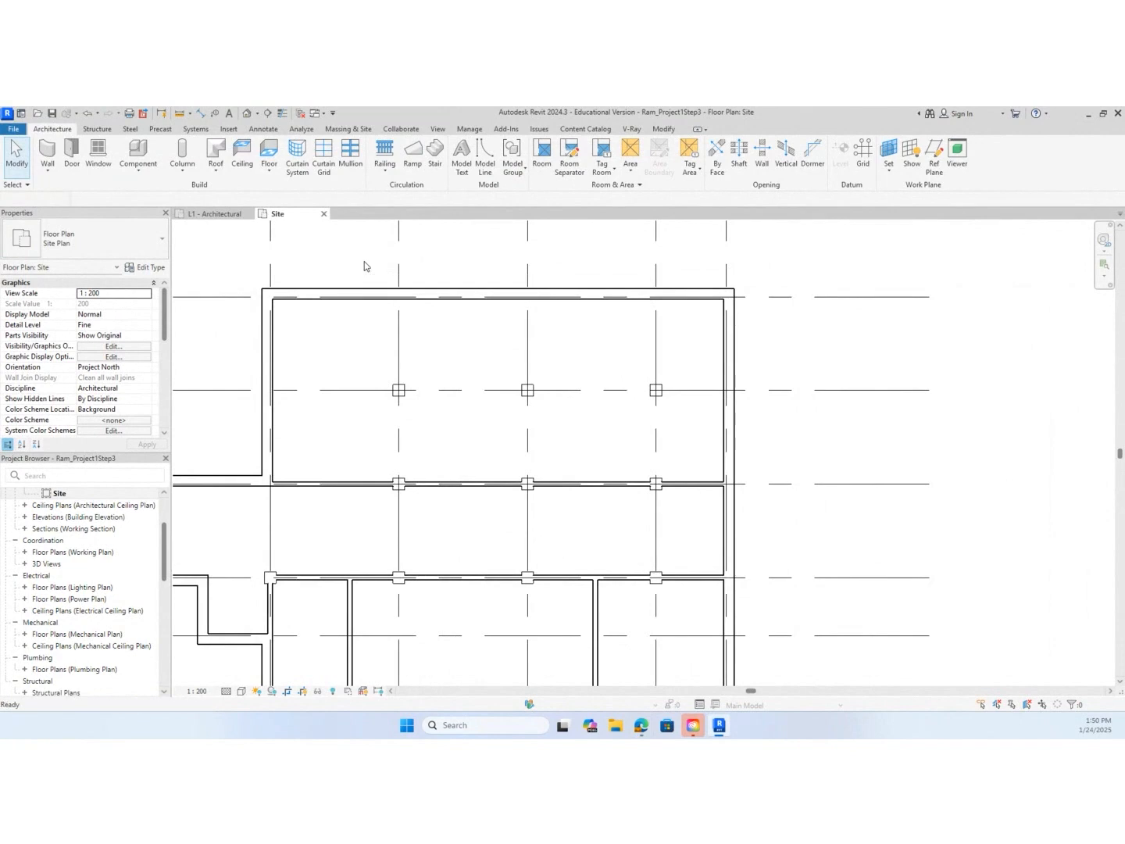
Draw an interior wall at 2167 mm offset from the inside face of the grid 6 exterior wall, from the grid C wall to the grid A wall
key(w)
key(a)
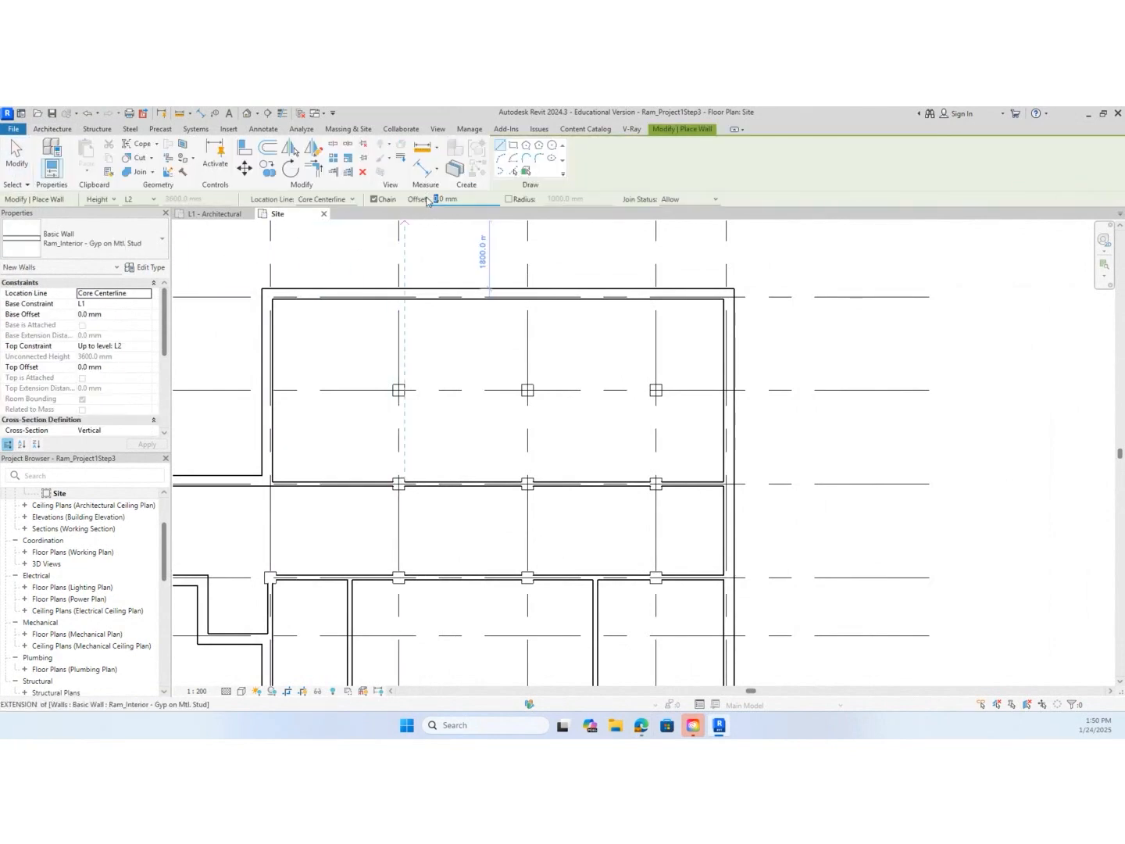
text(67)
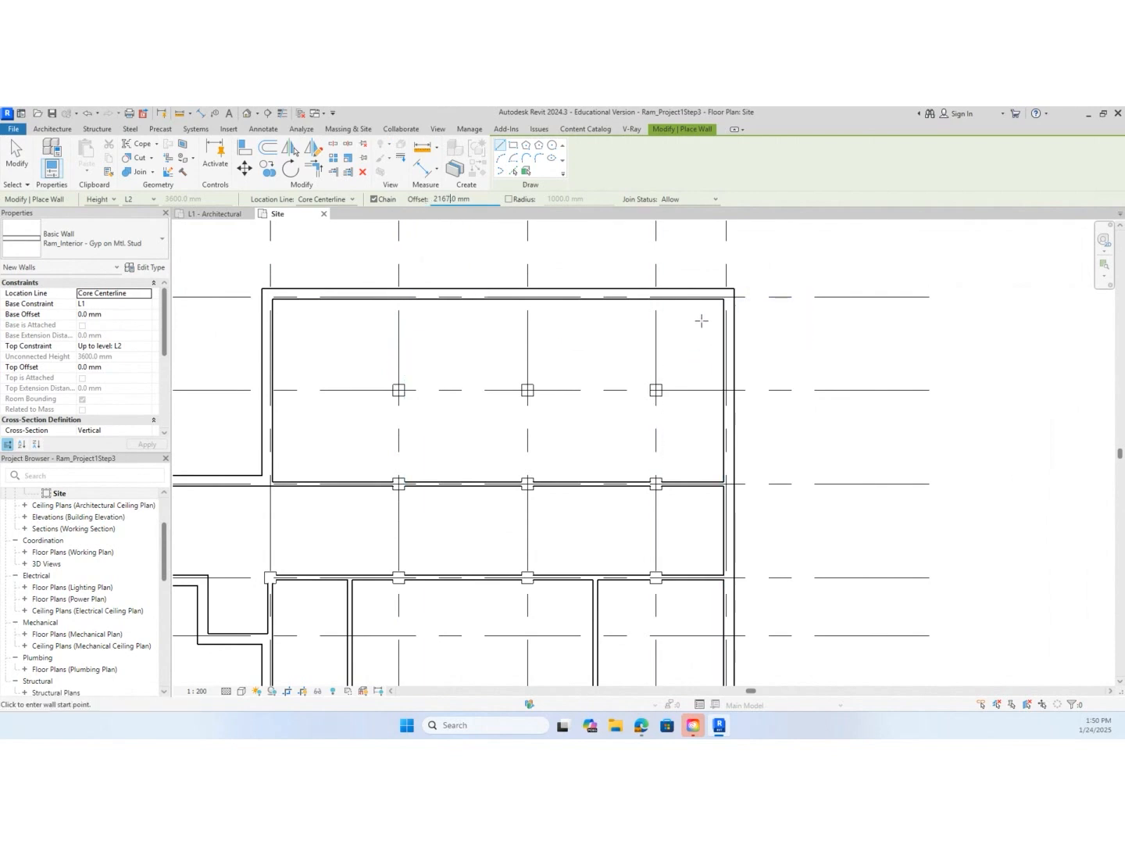
scroll(706, 320, up, 2)
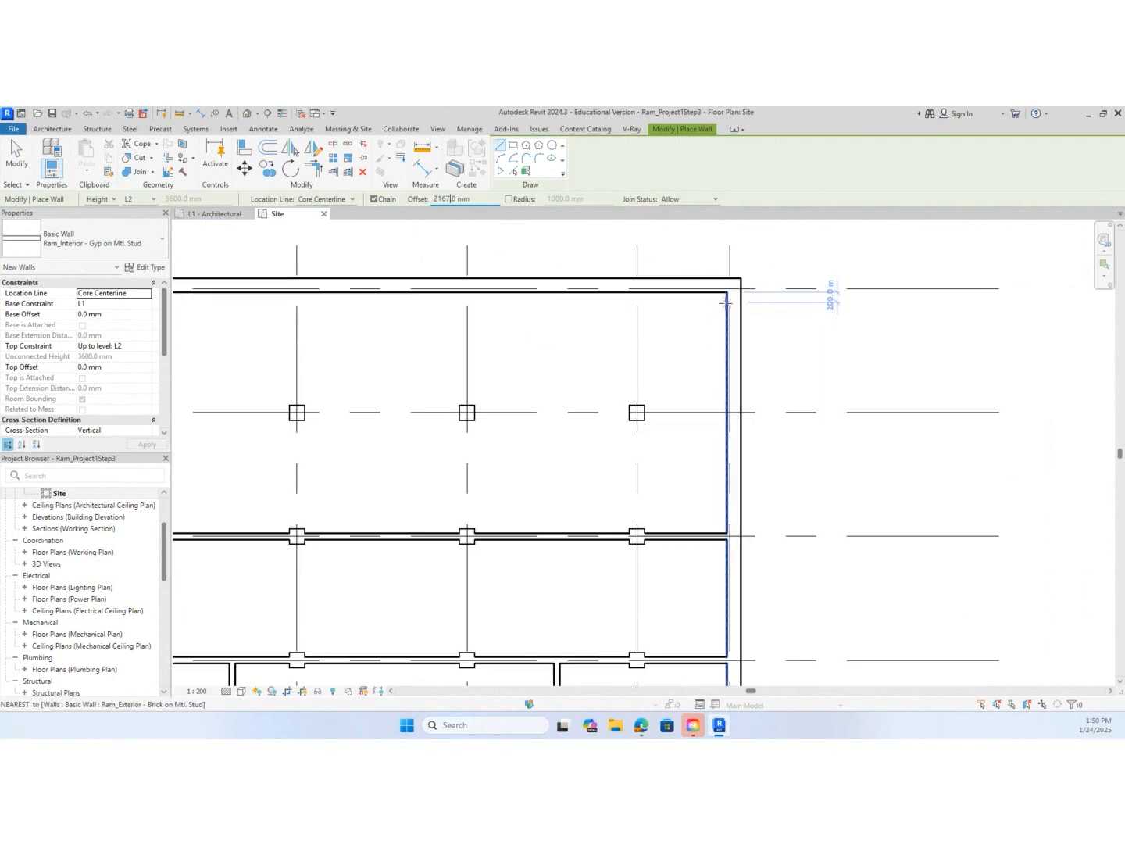
click(727, 292)
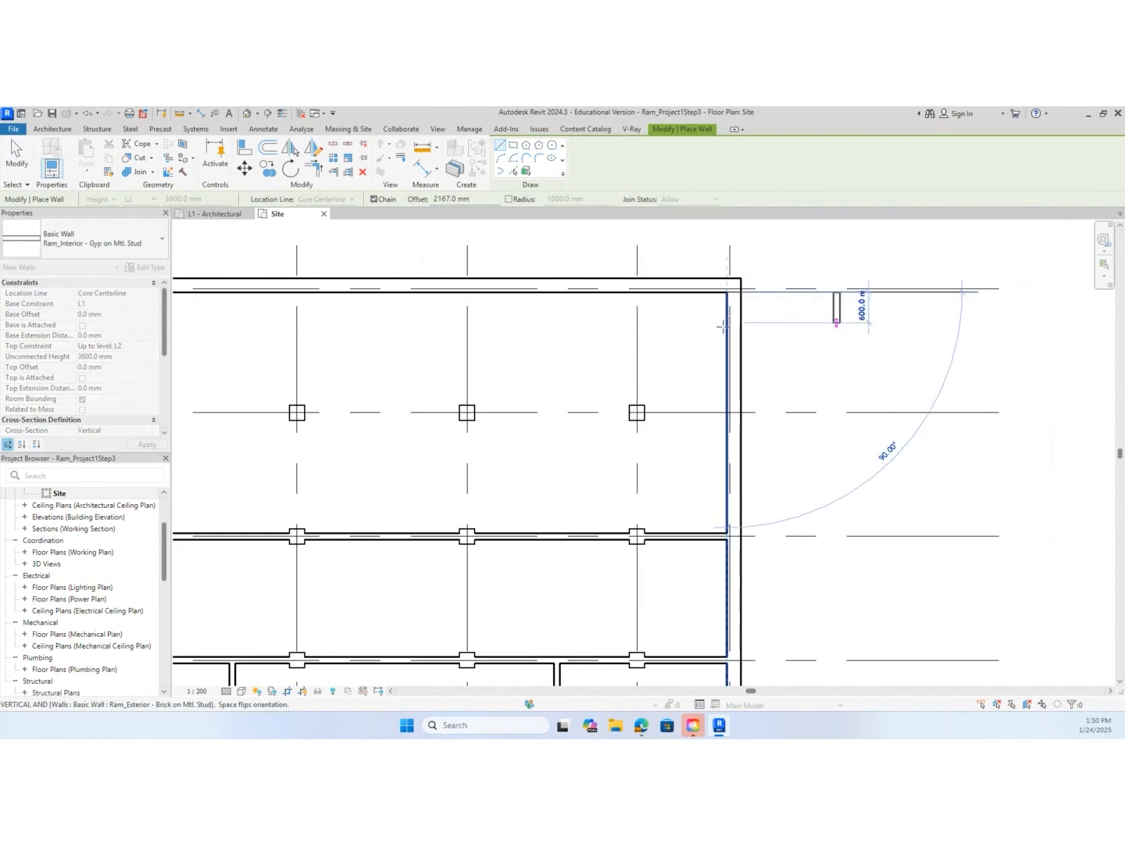
key(Escape)
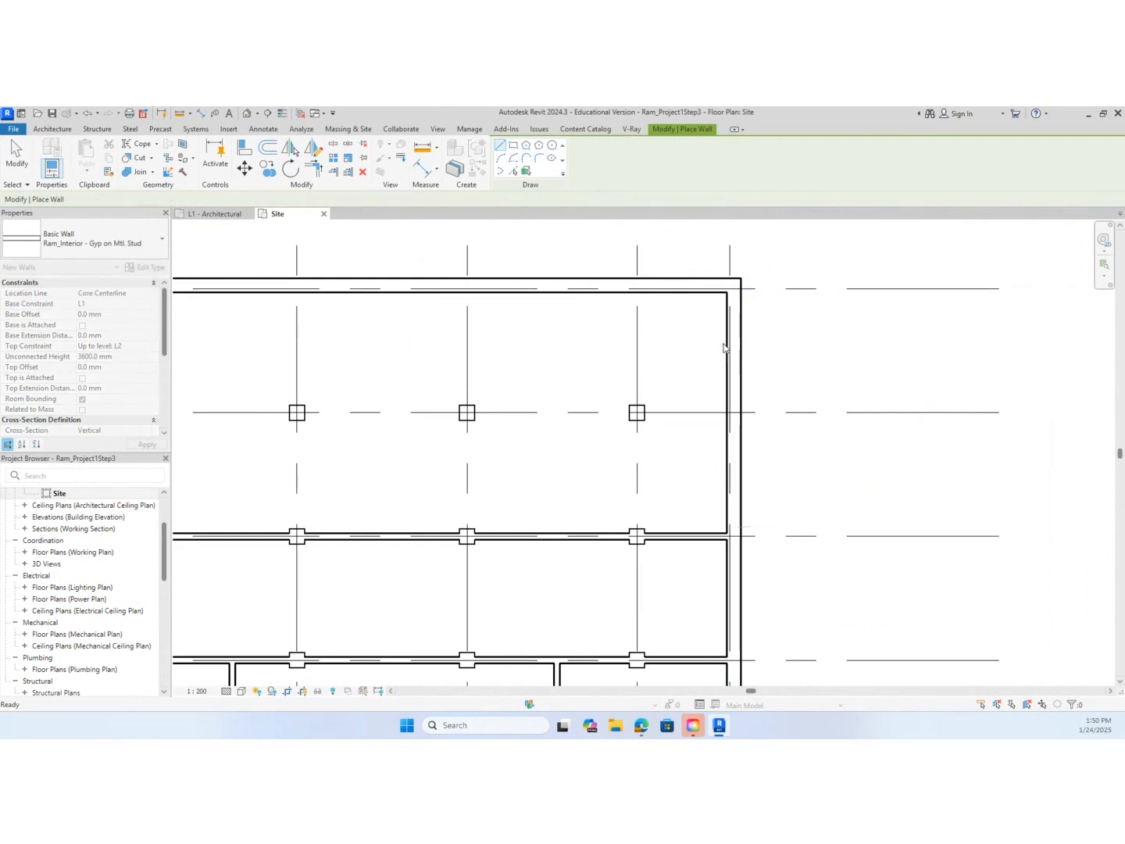
click(727, 533)
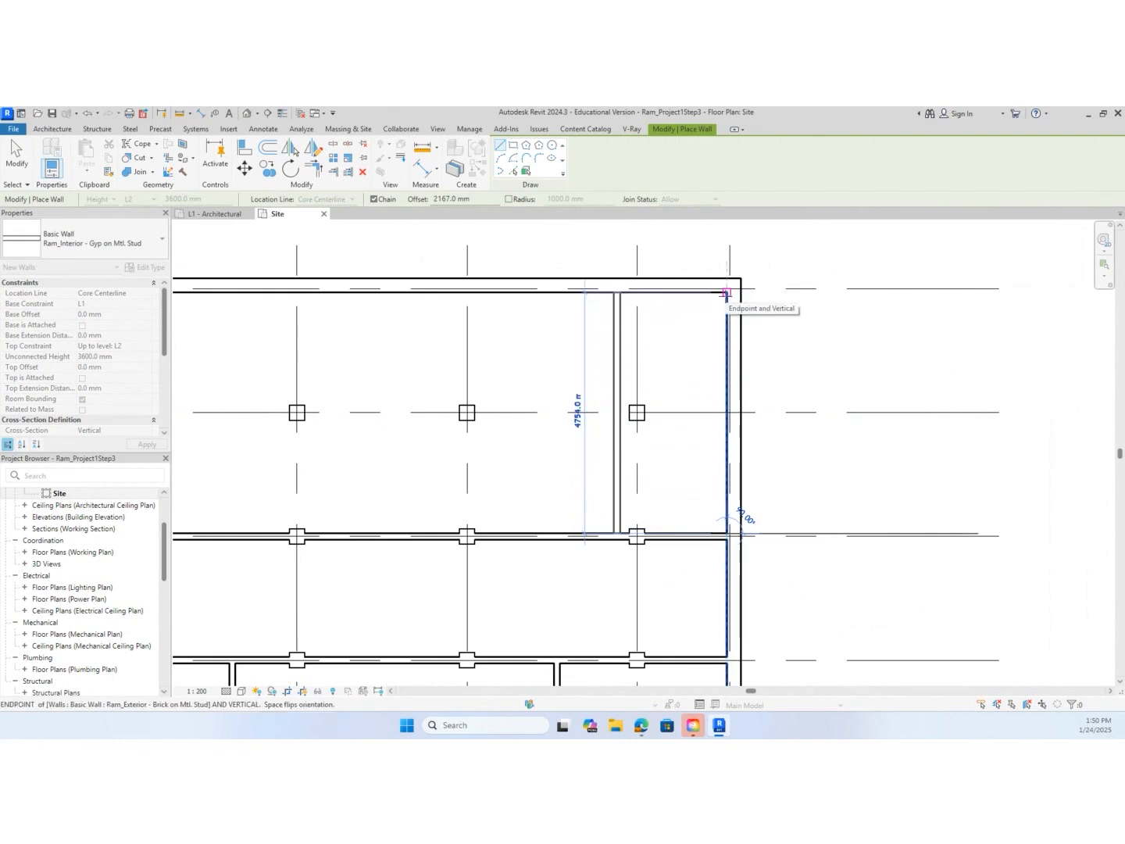
click(726, 293)
key(Escape)
key(Escape)
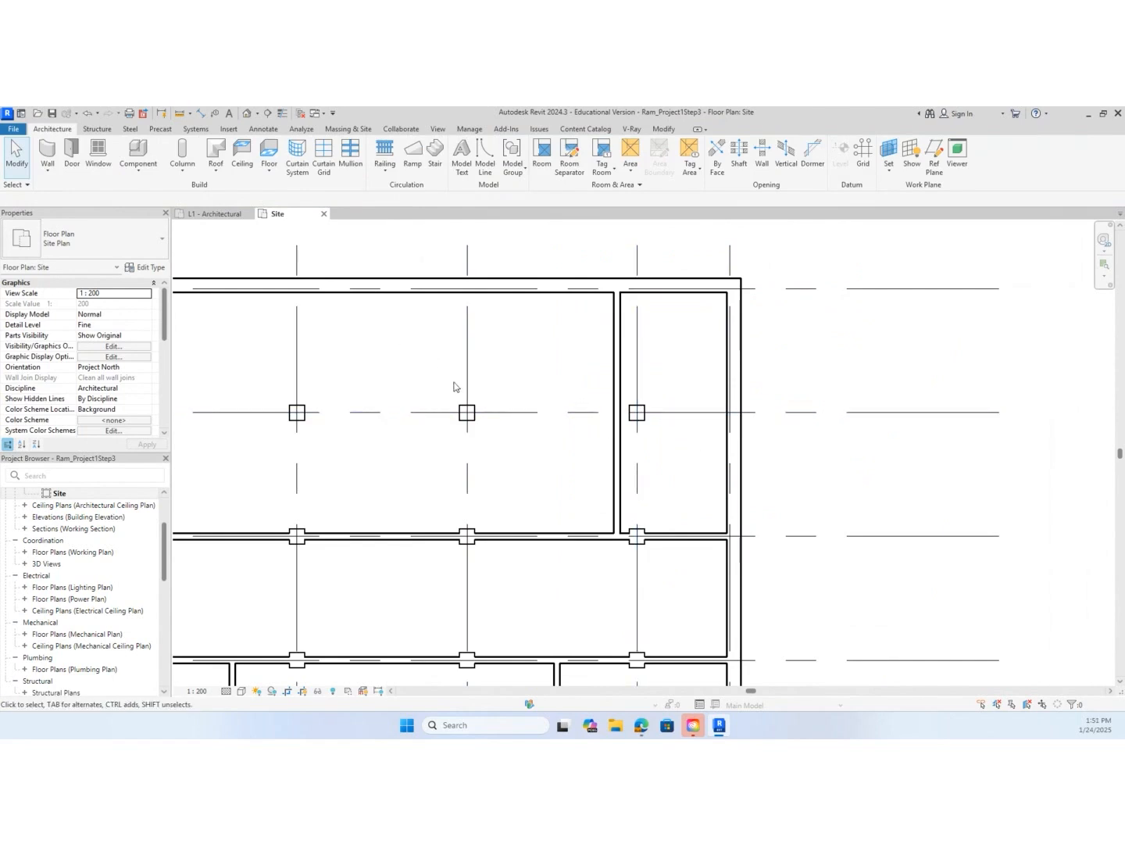
Draw a short interior wall along grid B from the grid 5 column face to the adjacent partition between grids A and C
key(w)
key(a)
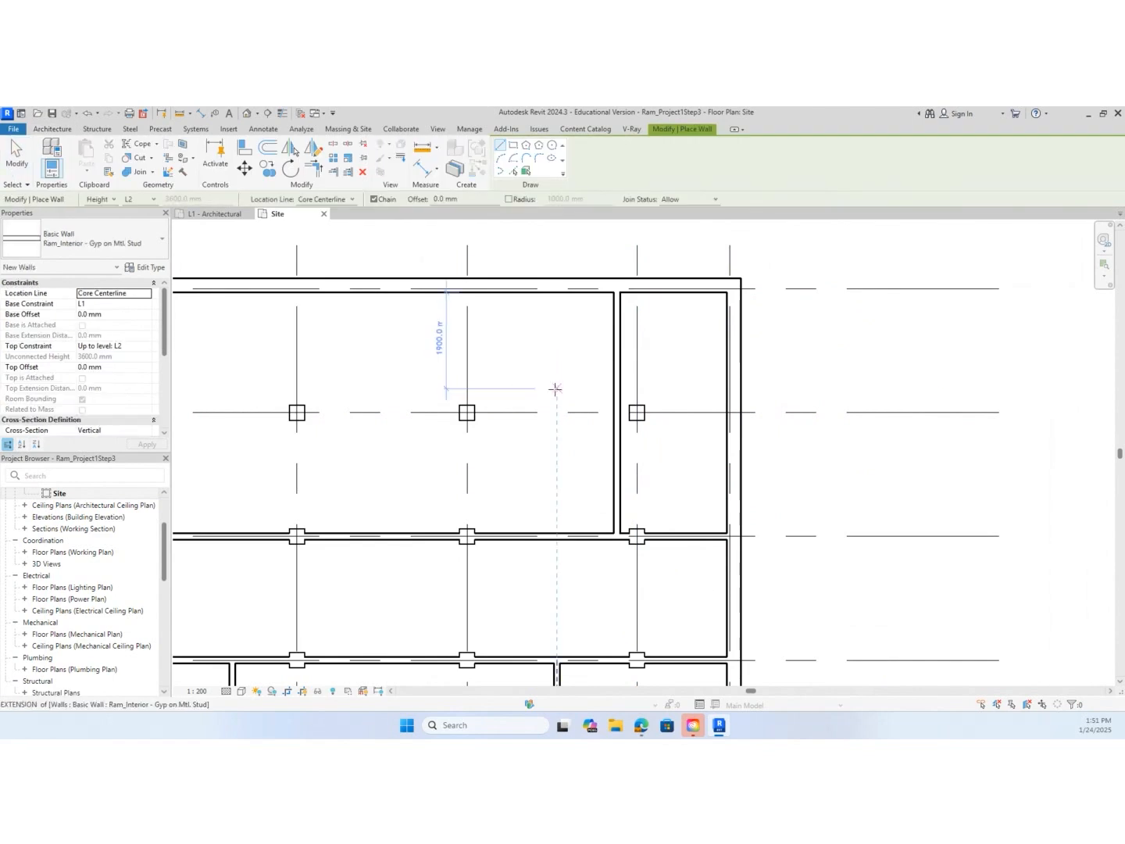
scroll(629, 446, up, 3)
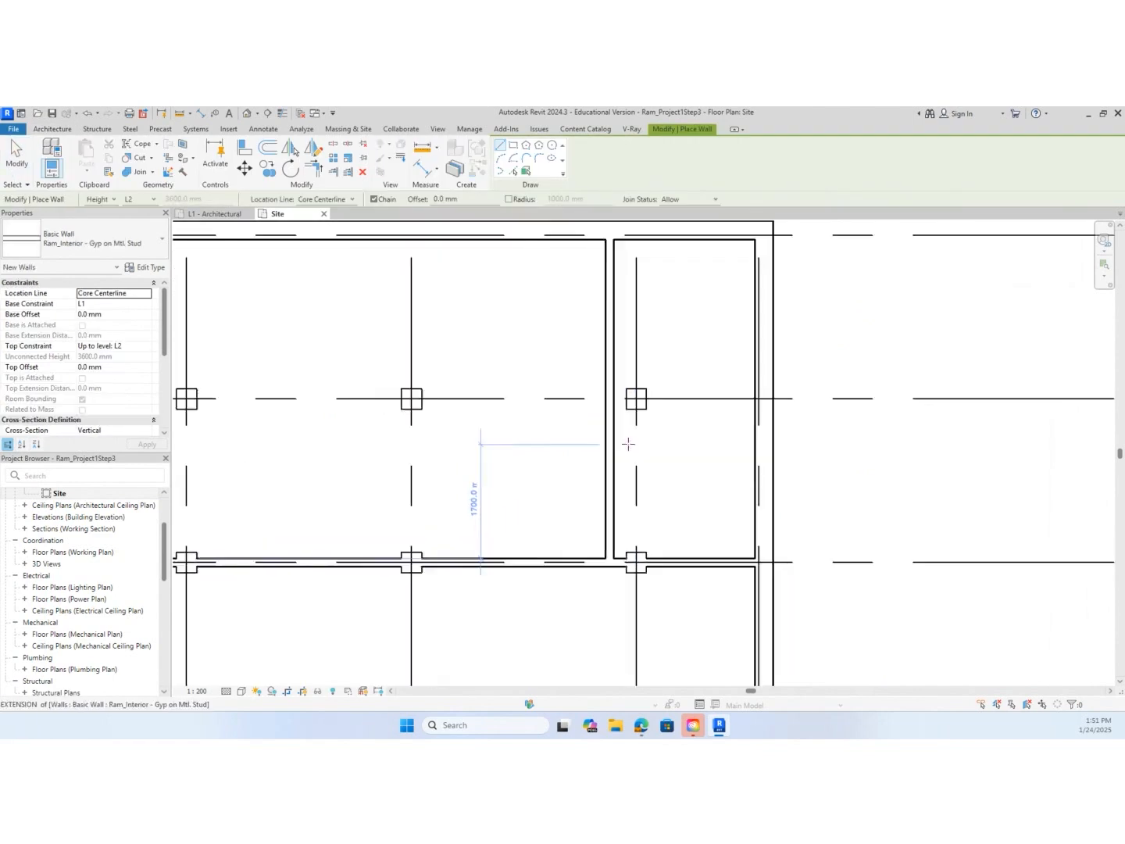
scroll(619, 391, up, 2)
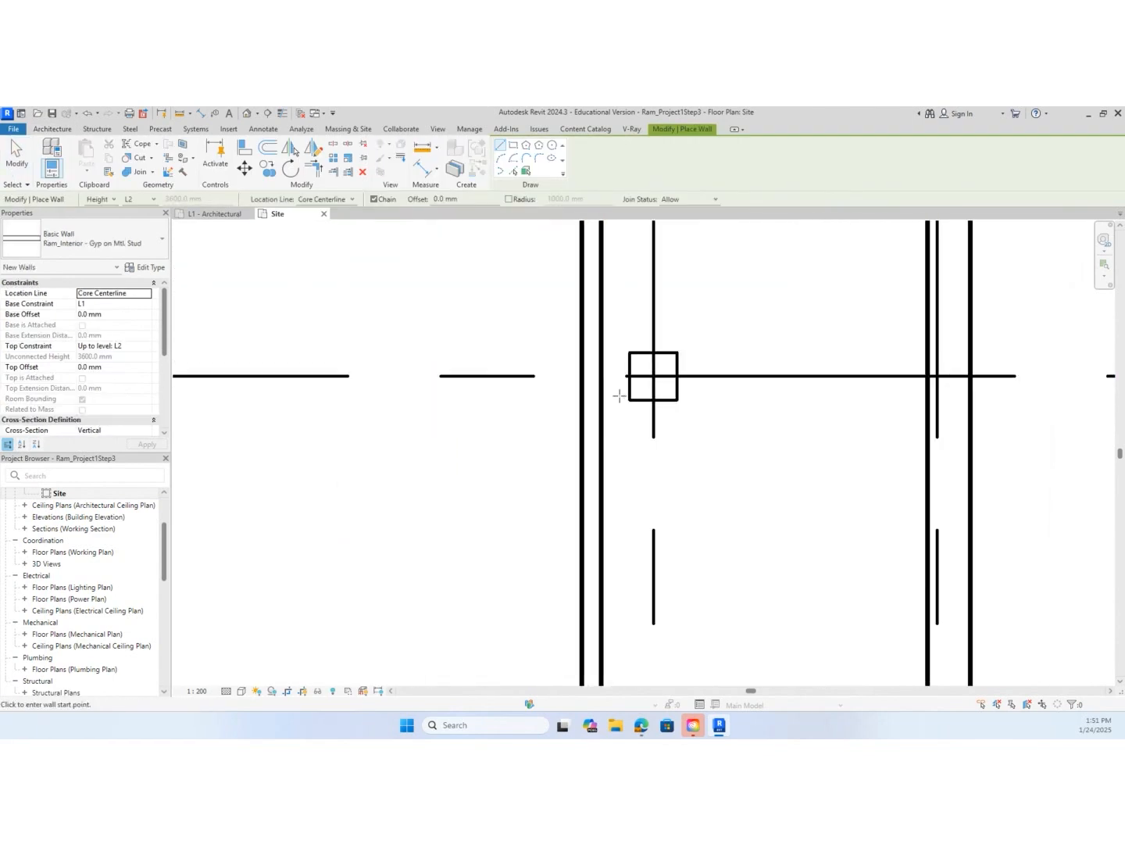
click(630, 376)
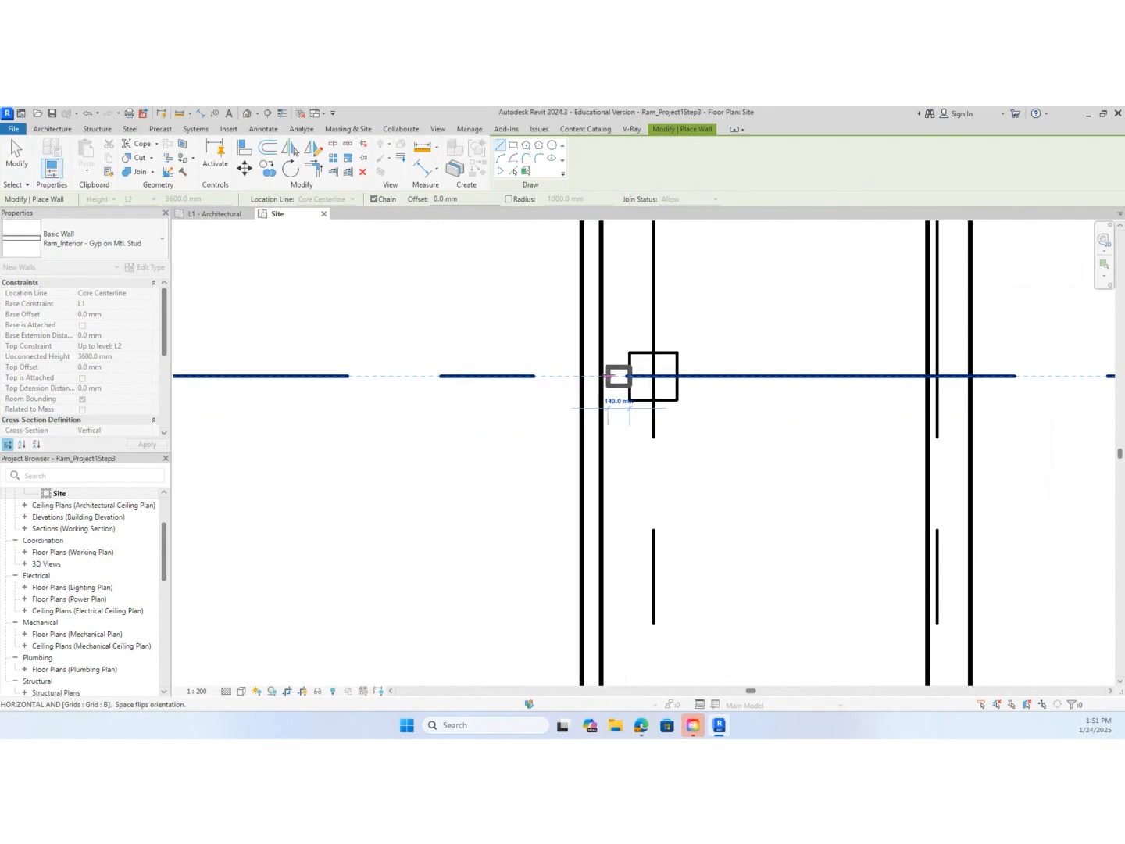
click(605, 376)
key(Escape)
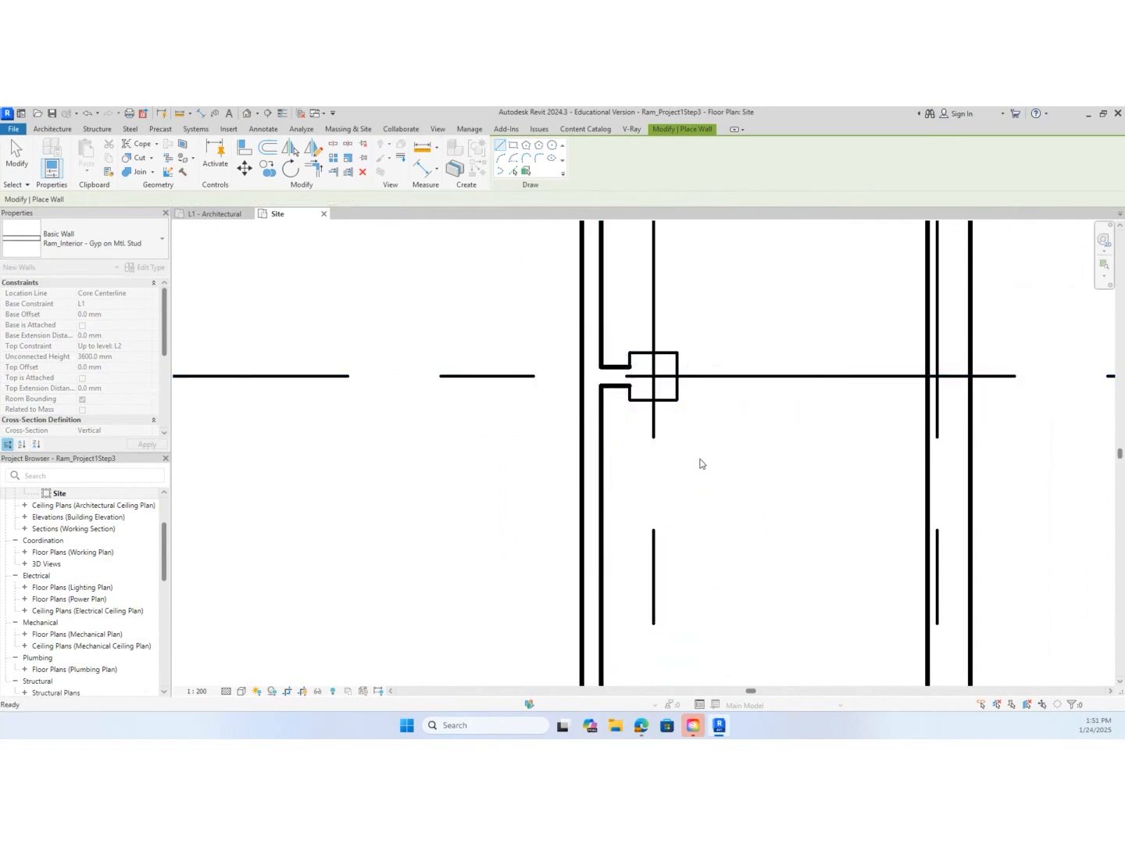
Draw an interior wall along grid B from the opposite face of the grid 5 column to the grid 6 exterior wall
click(677, 376)
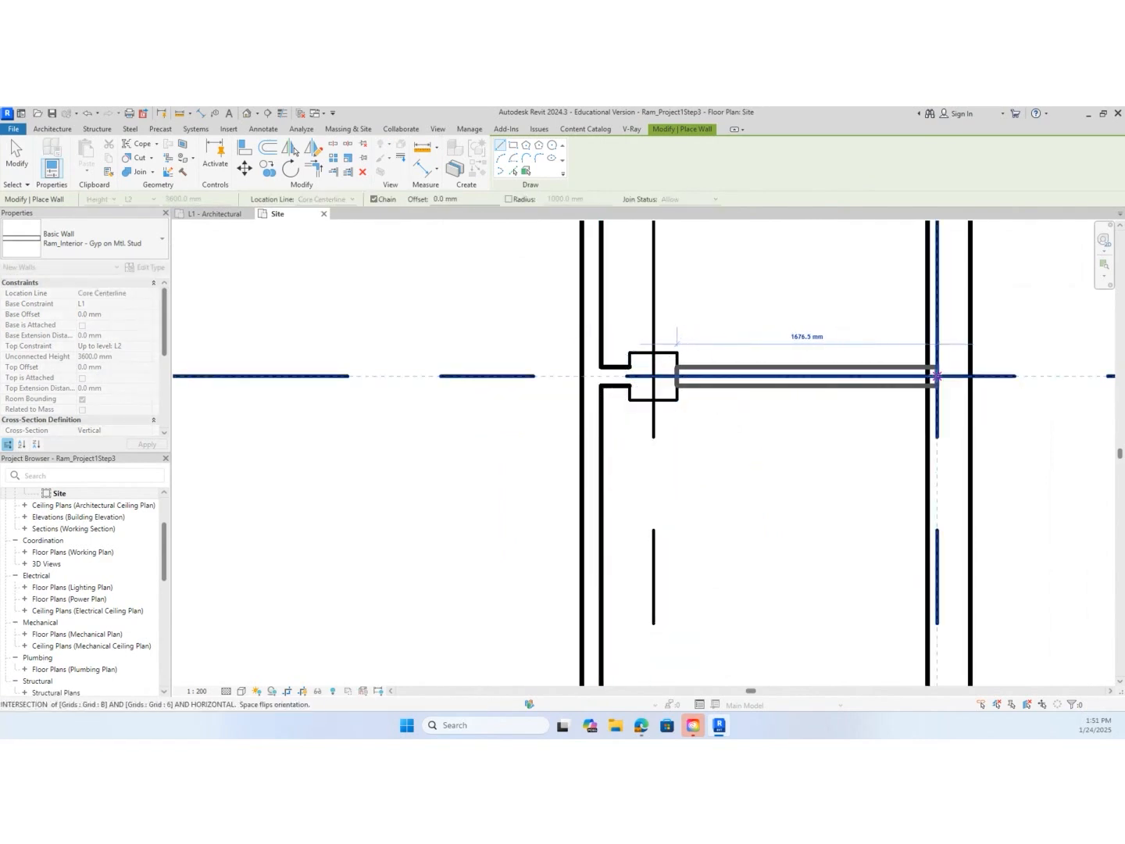
click(928, 376)
key(Escape)
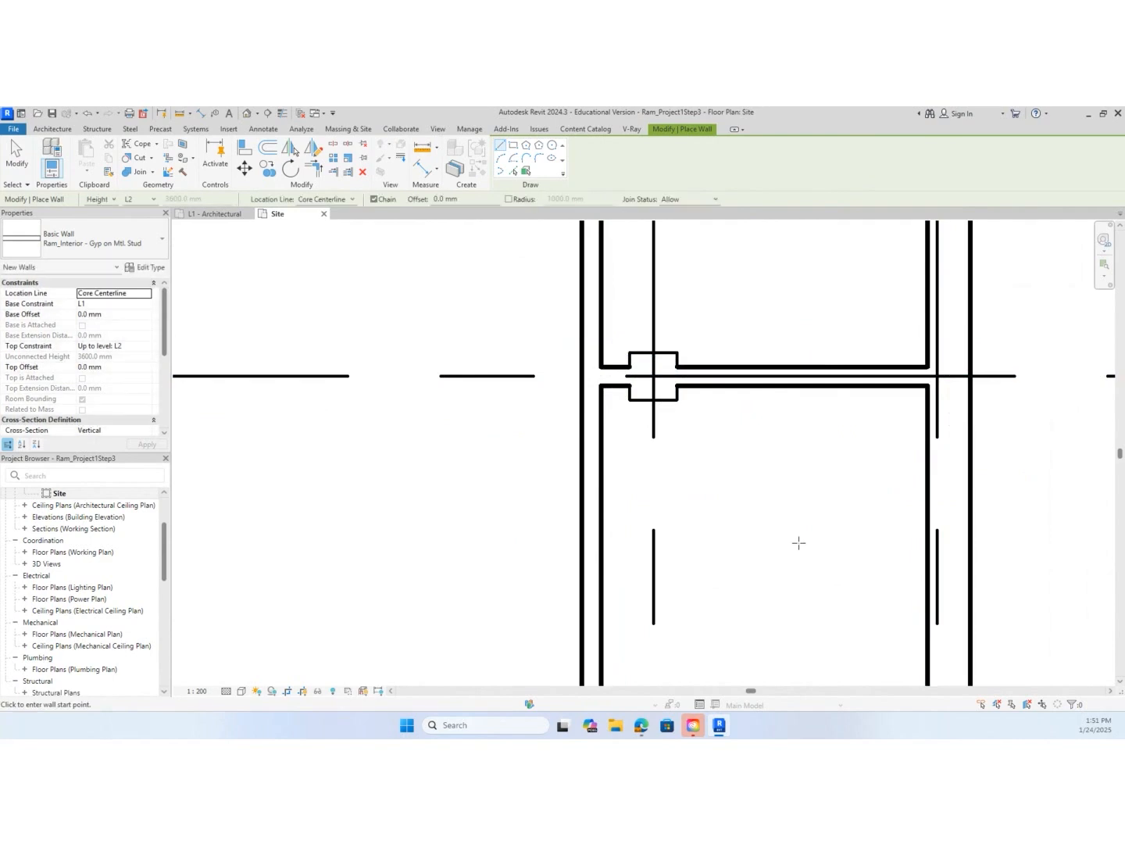
scroll(798, 543, down, 4)
scroll(798, 547, down, 2)
middle_drag(796, 547, 753, 376)
scroll(753, 376, up, 1)
scroll(710, 379, up, 2)
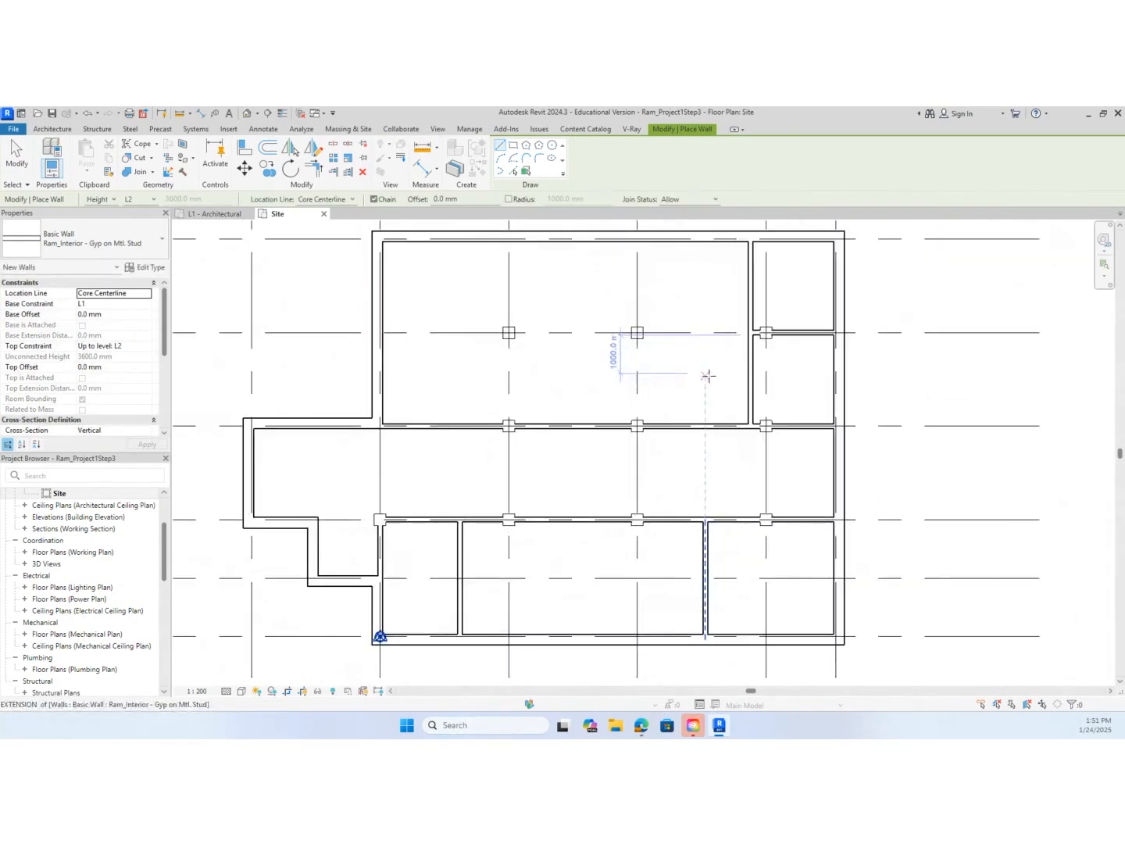